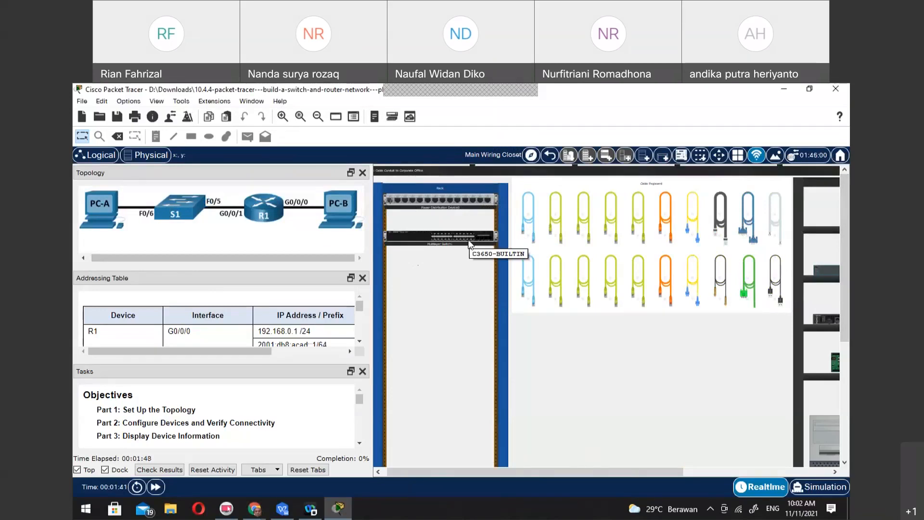
Move the multilayer switch out of the rack and put it back on the equipment shelf
left_click_drag(616, 473, 756, 464)
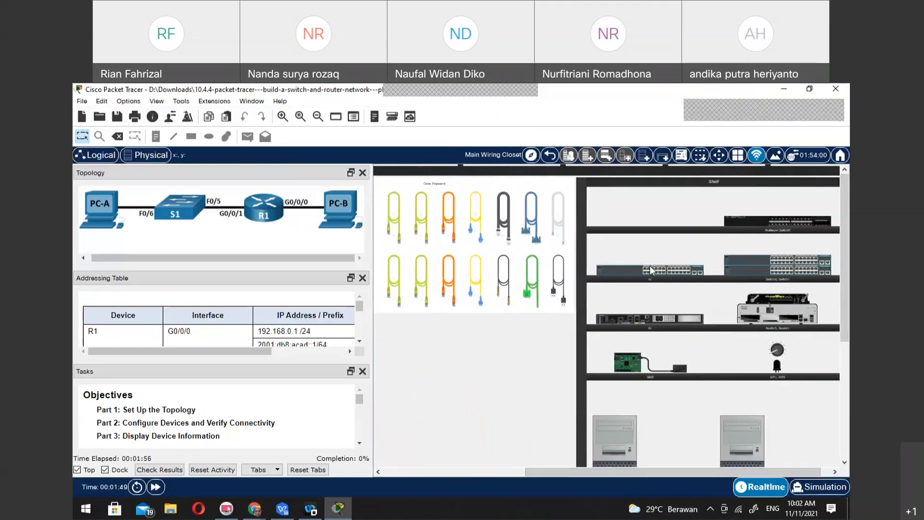
left_click_drag(650, 471, 436, 478)
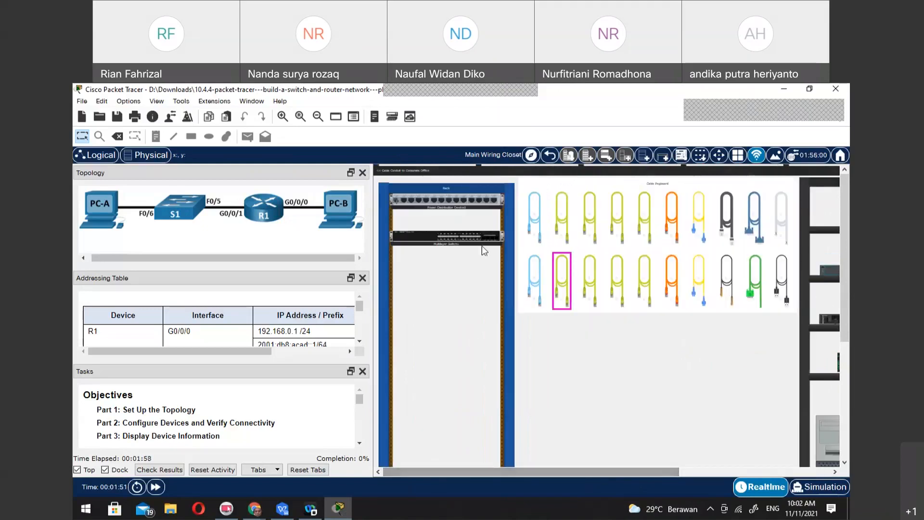
left_click_drag(562, 469, 590, 469)
left_click_drag(391, 233, 830, 225)
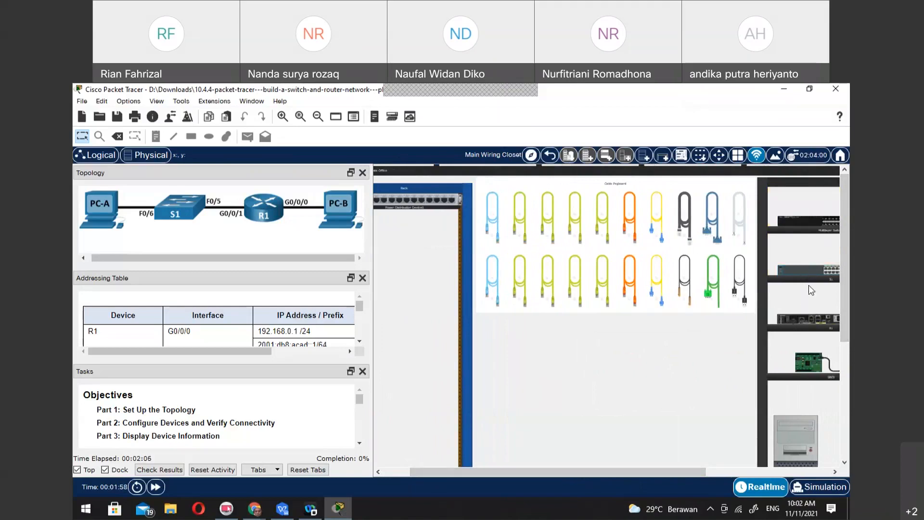
Mount switch S1 and router R1 from the shelf in the rack below the power distribution device, with S1 above R1
left_click_drag(808, 271, 385, 248)
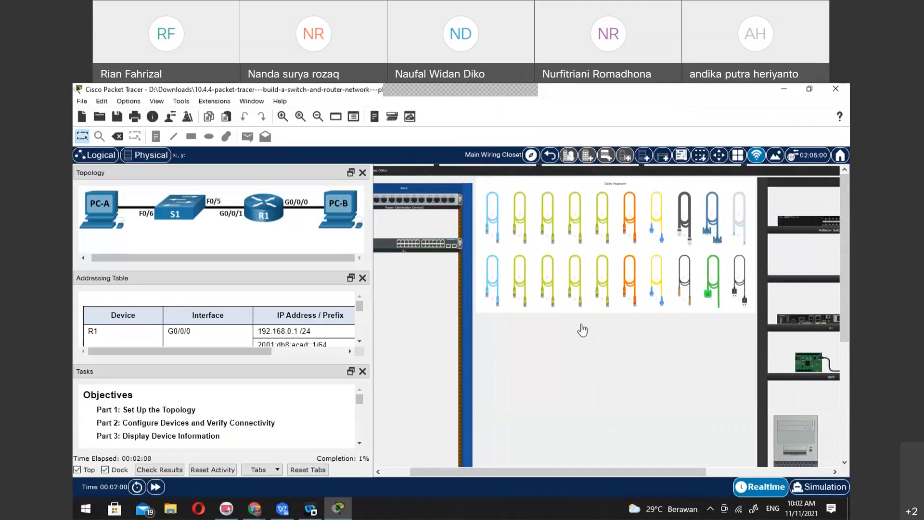
left_click_drag(808, 319, 391, 287)
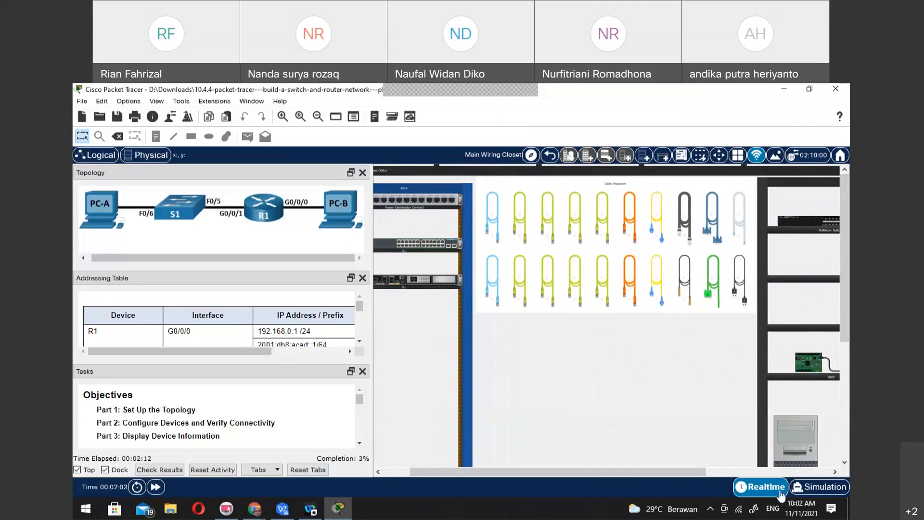
left_click_drag(687, 475, 599, 474)
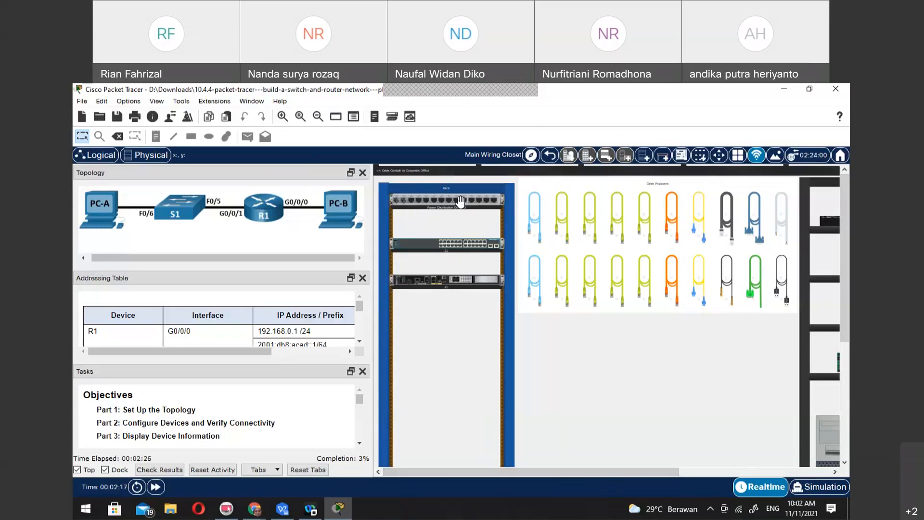
Examine the front panels, ports and interface details of switch S1 and router R1 in the rack
scroll(462, 202, "up", 2)
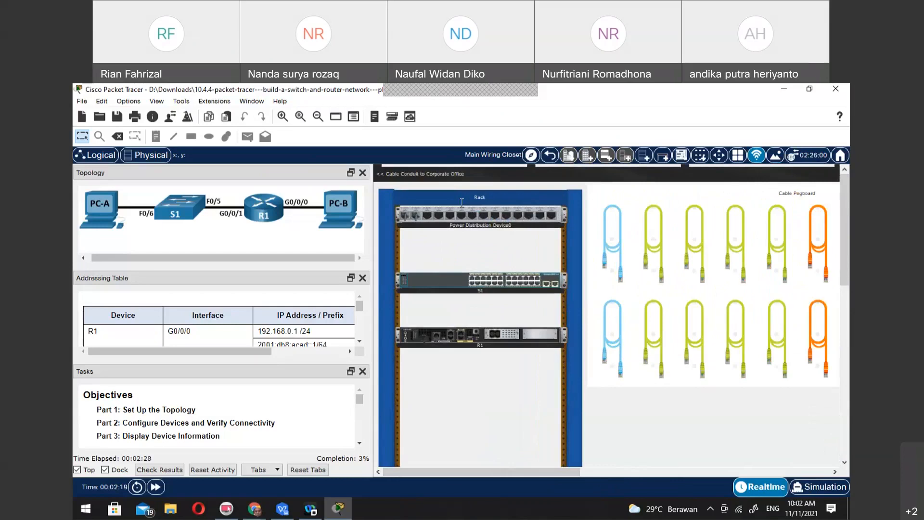
scroll(461, 202, "up", 1)
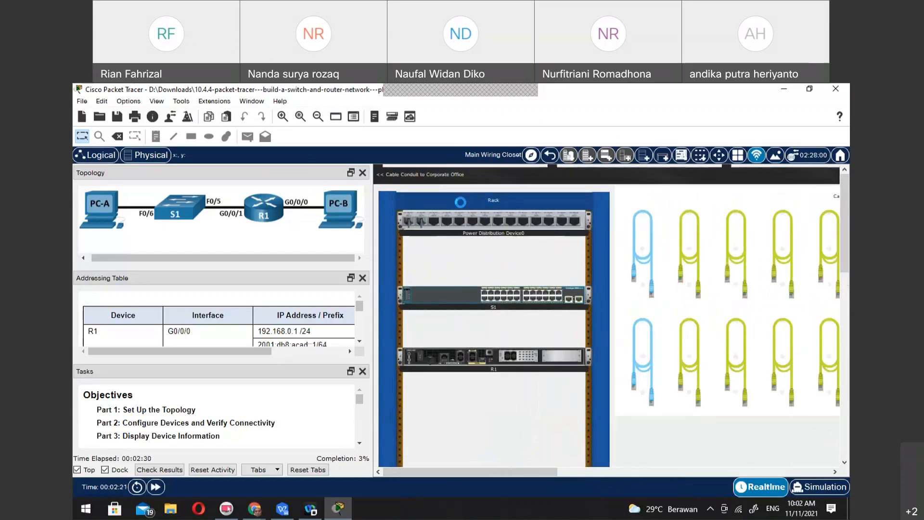
scroll(461, 203, "up", 1)
scroll(462, 203, "up", 1)
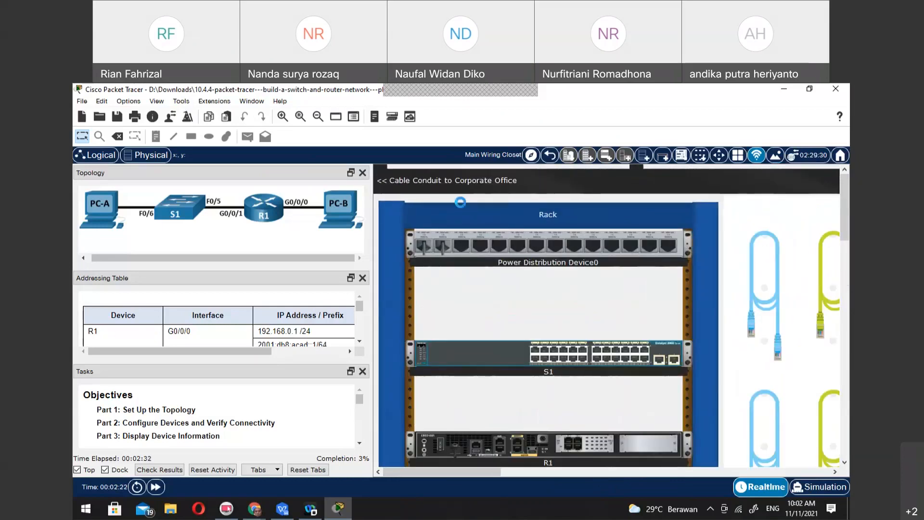
scroll(461, 204, "up", 1)
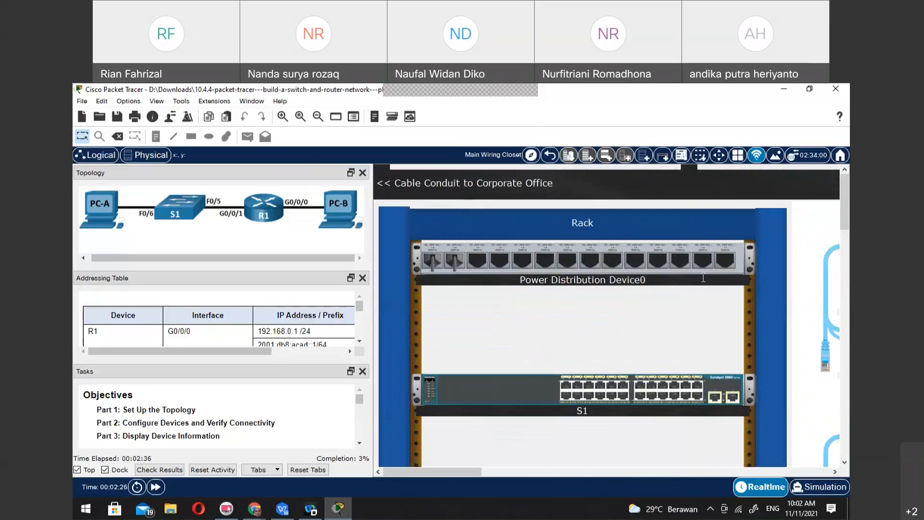
scroll(661, 343, "down", 3)
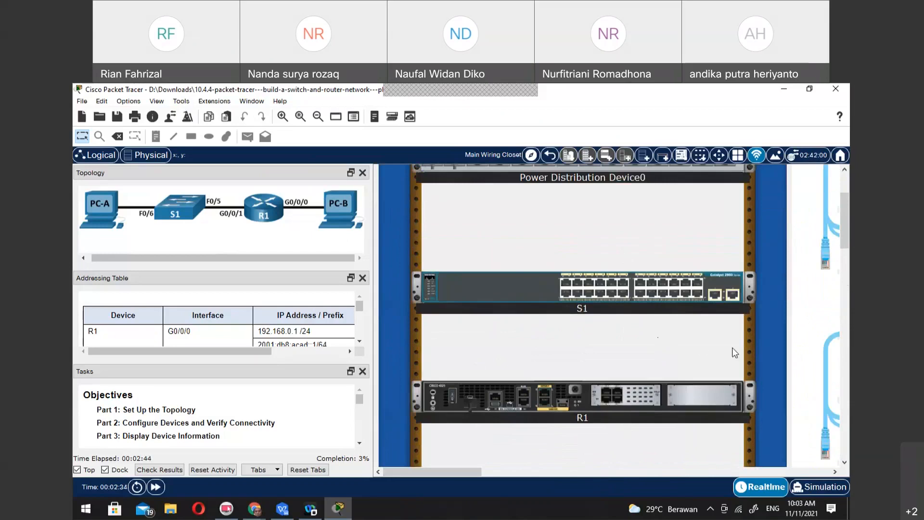
mouse_move(432, 295)
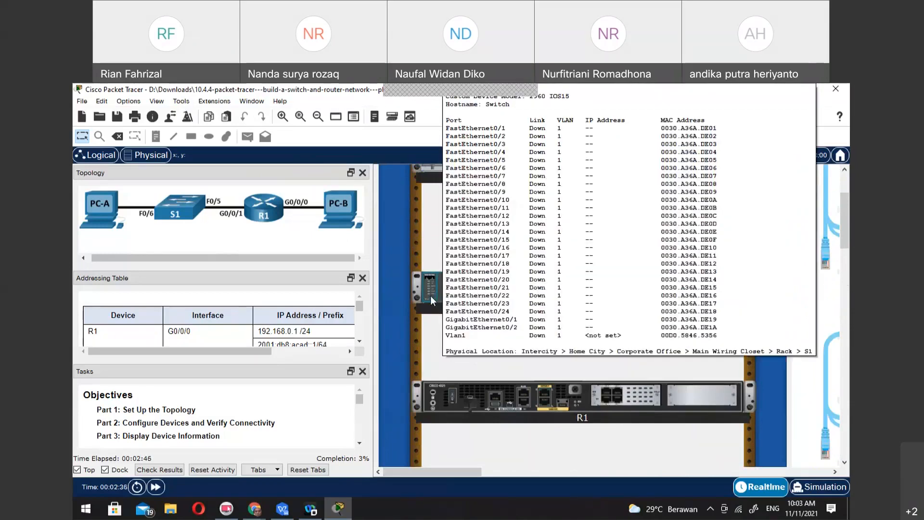
mouse_move(459, 398)
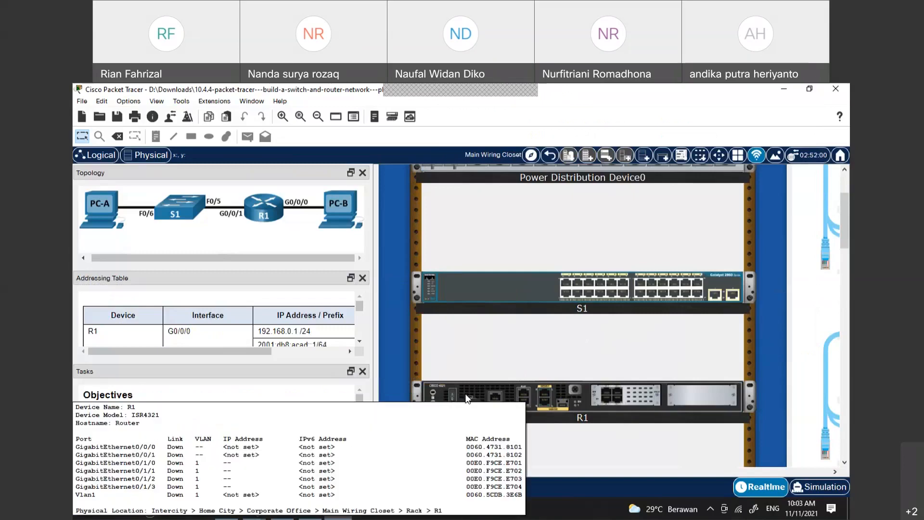
mouse_move(724, 284)
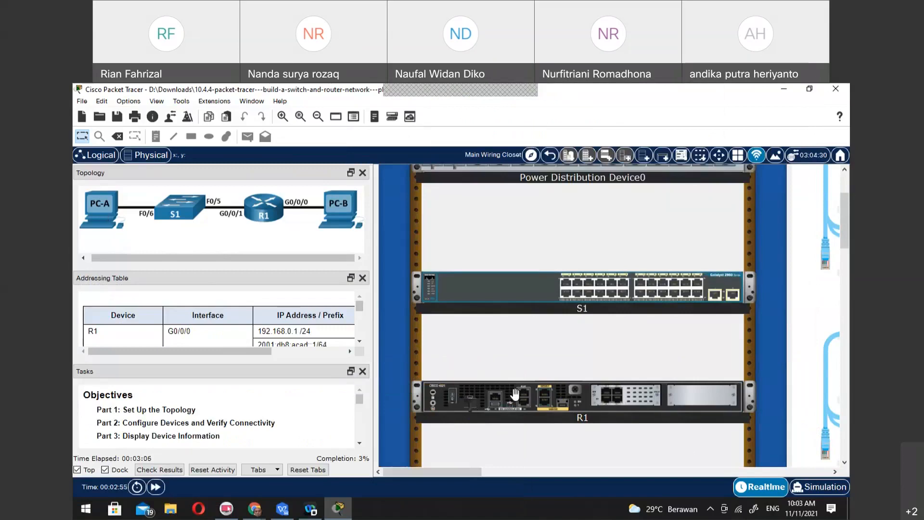
scroll(515, 394, "up", 2)
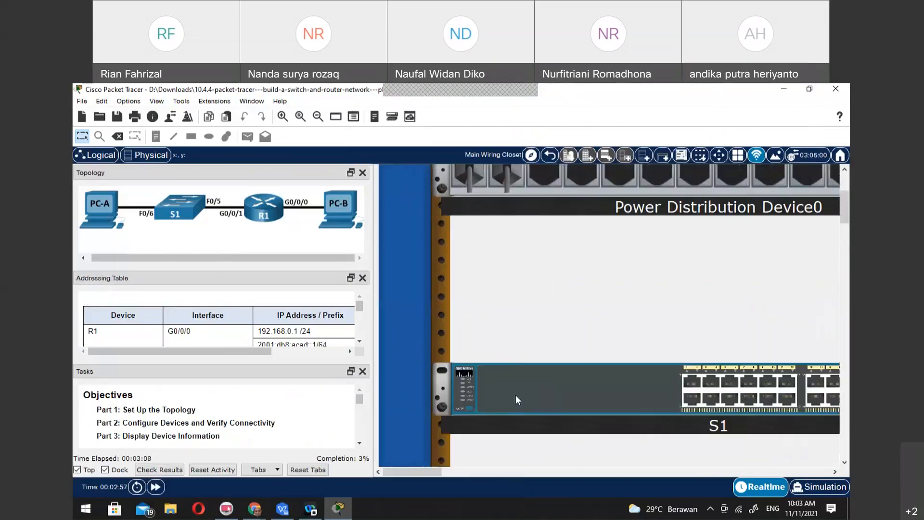
scroll(578, 362, "down", 4)
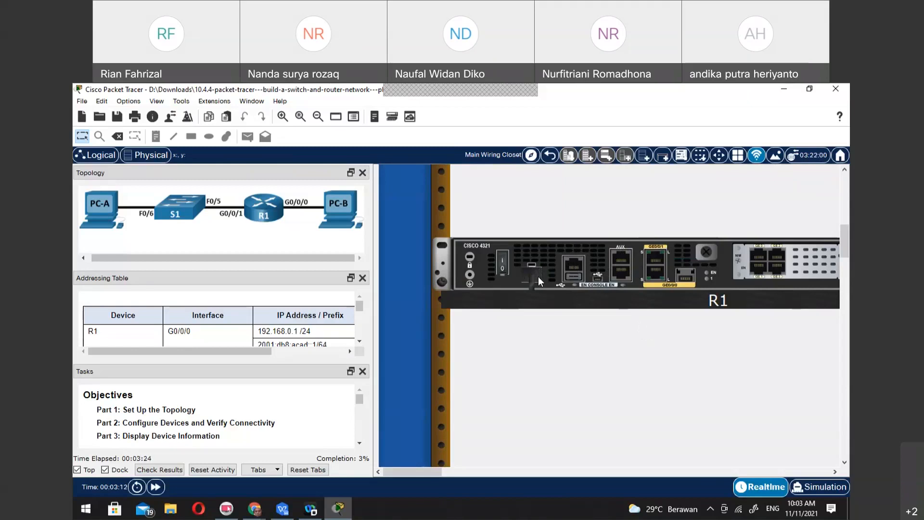
mouse_move(539, 277)
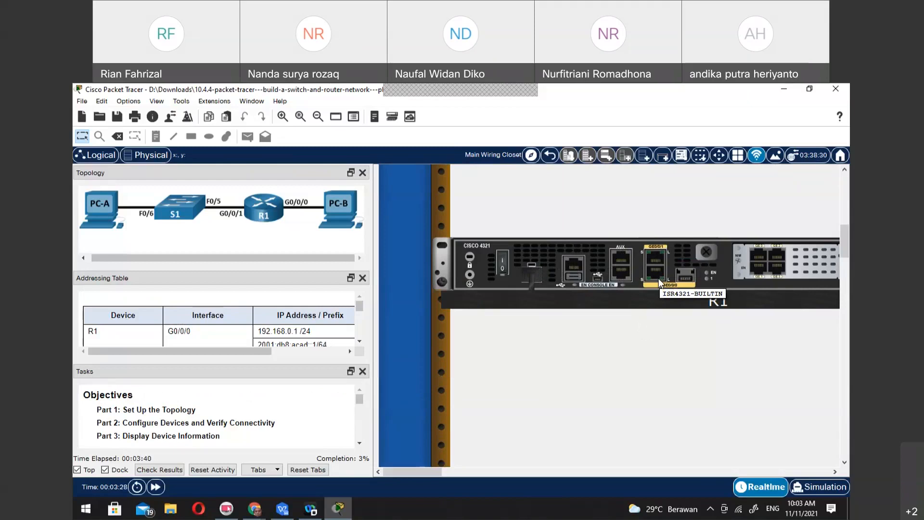
scroll(559, 361, "down", 3)
scroll(560, 361, "up", 3)
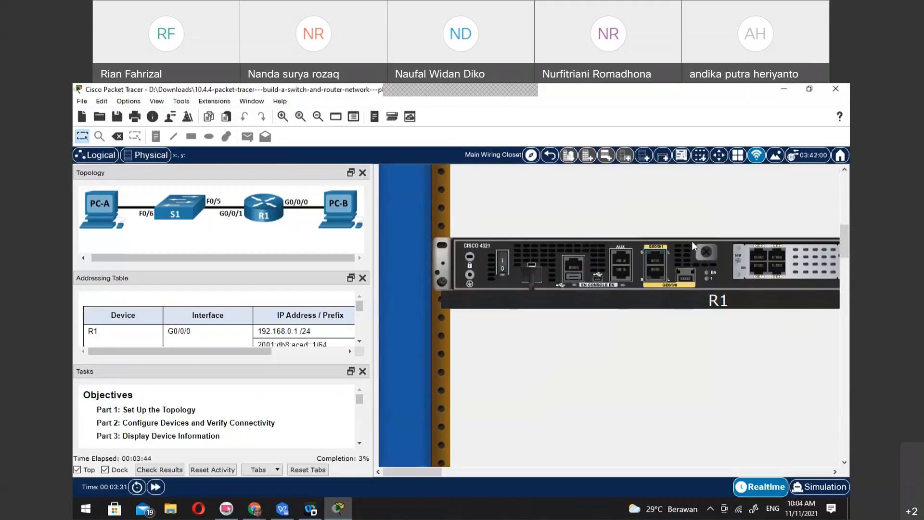
mouse_move(629, 242)
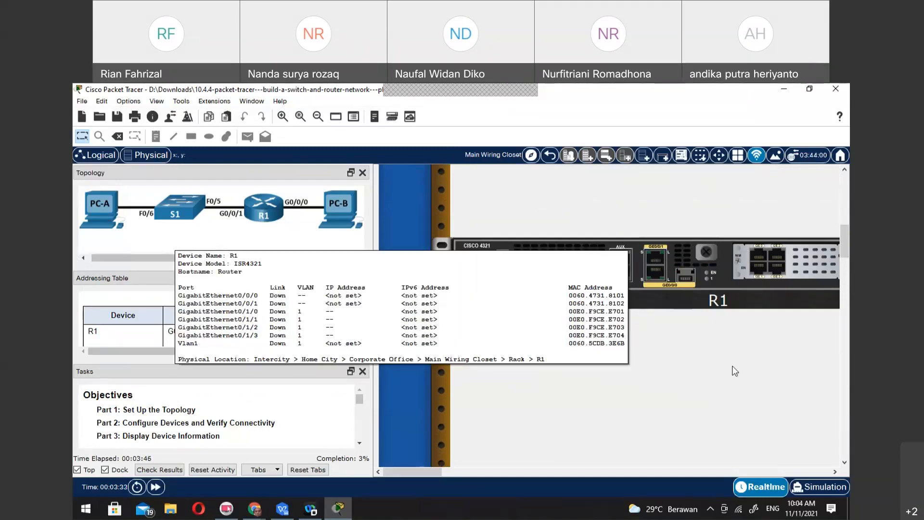
left_click(728, 420)
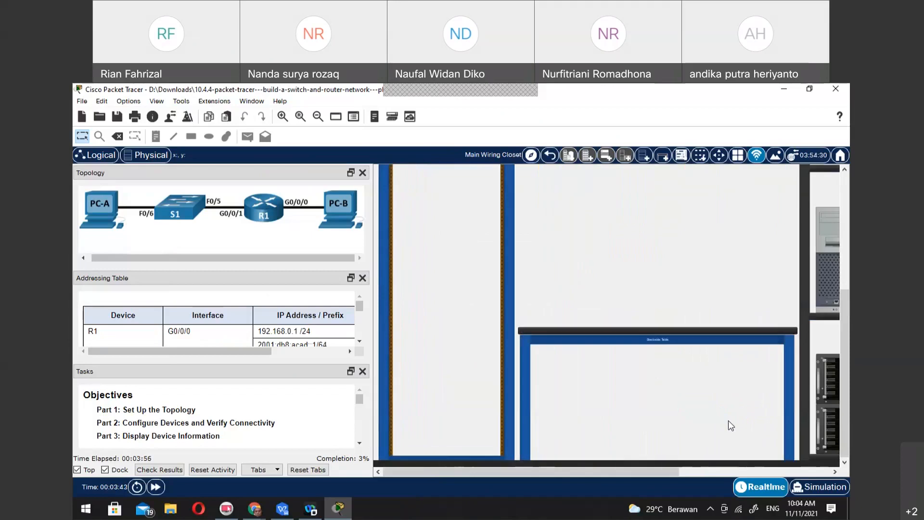
left_click(833, 394)
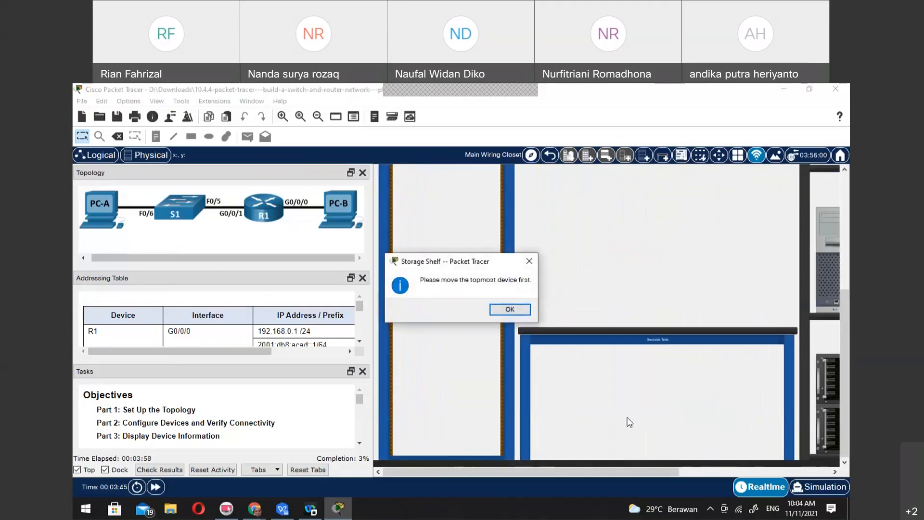
left_click(510, 310)
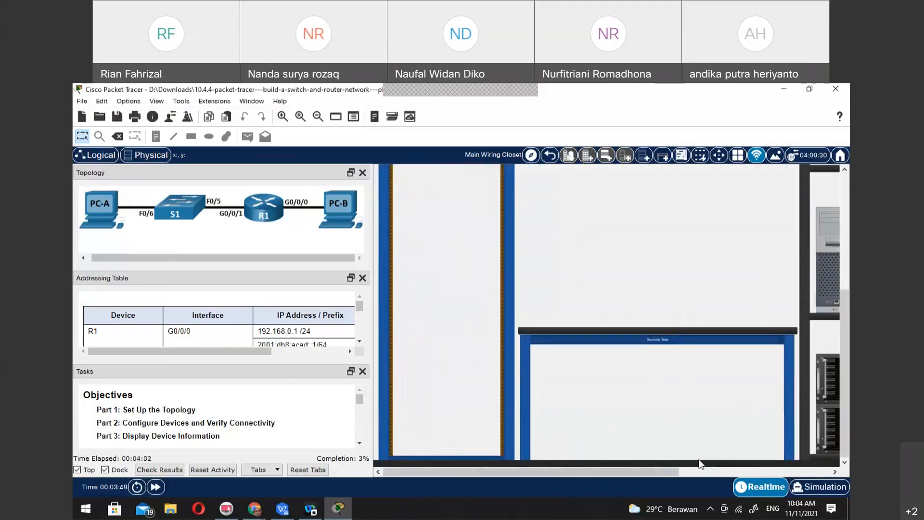
Move PC-A and PC-B from the shelf onto the table, with PC-B placed to the right of PC-A
left_click_drag(455, 472, 697, 449)
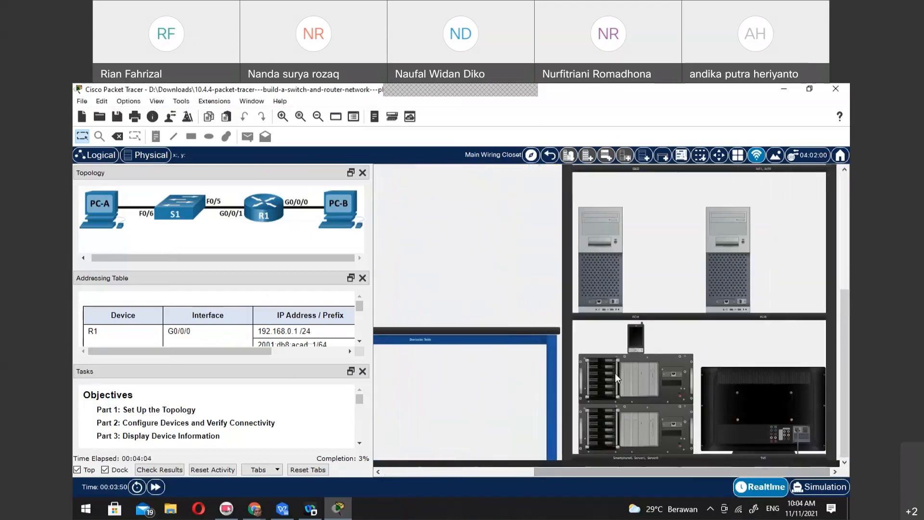
left_click_drag(607, 248, 379, 391)
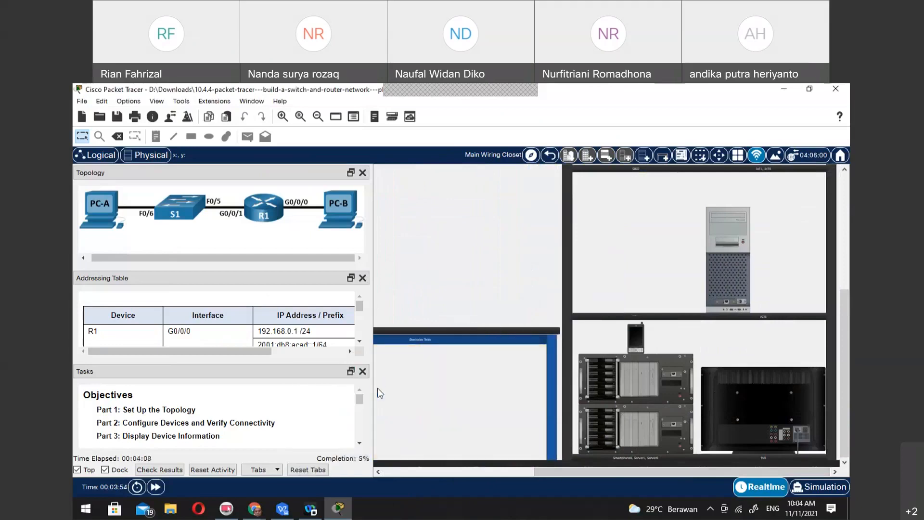
left_click(744, 243)
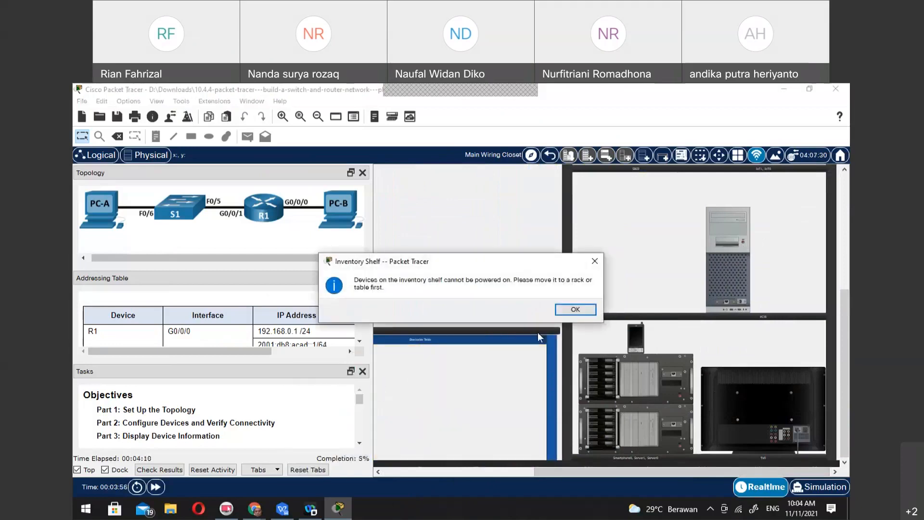
left_click(576, 309)
left_click_drag(662, 472, 565, 486)
mouse_move(686, 336)
left_mouse_down()
mouse_move(667, 346)
mouse_move(696, 366)
mouse_move(698, 332)
left_mouse_up()
left_click_drag(763, 254, 561, 378)
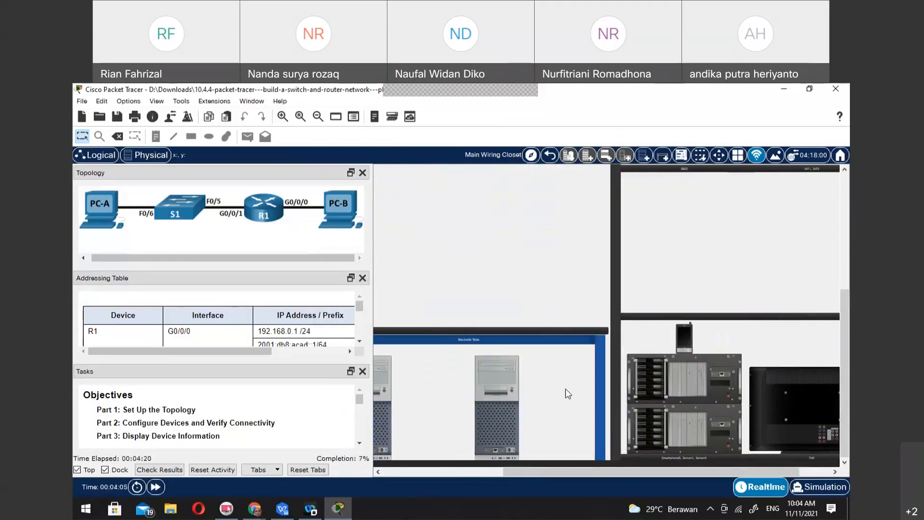
Power on PC-A and PC-B on the table
left_click_drag(501, 469, 397, 471)
mouse_move(624, 405)
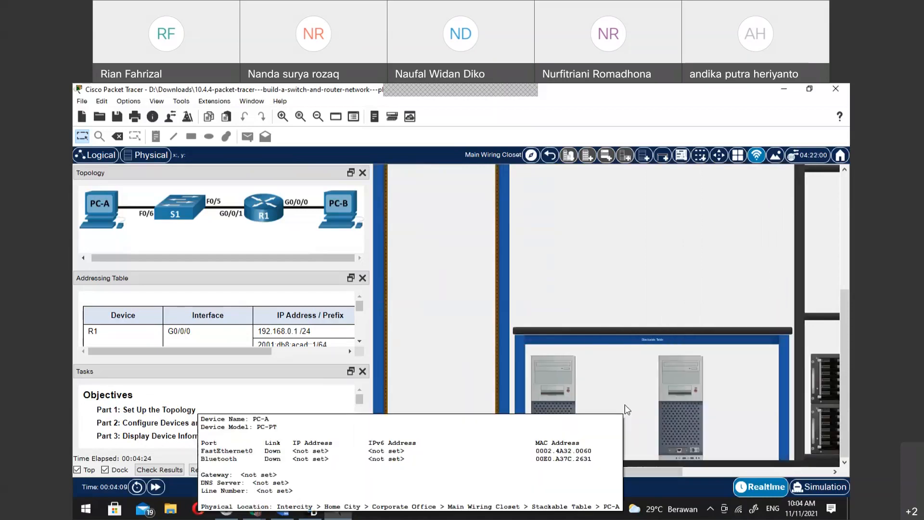
scroll(625, 404, "up", 3)
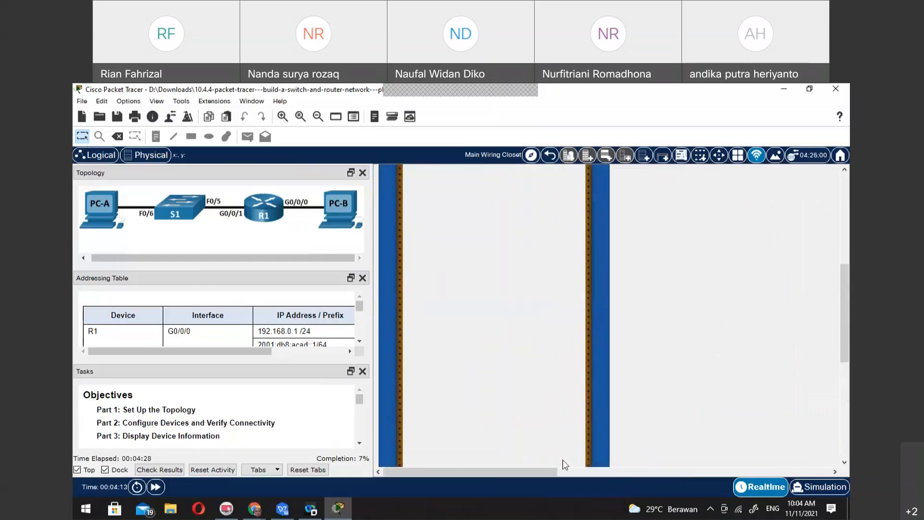
left_click_drag(540, 473, 625, 488)
left_click_drag(844, 284, 844, 379)
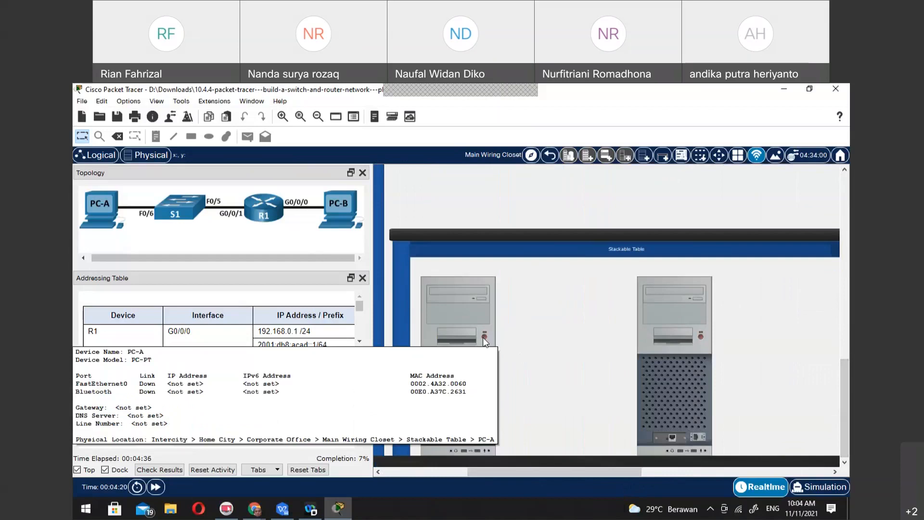
left_click(483, 337)
left_click(702, 336)
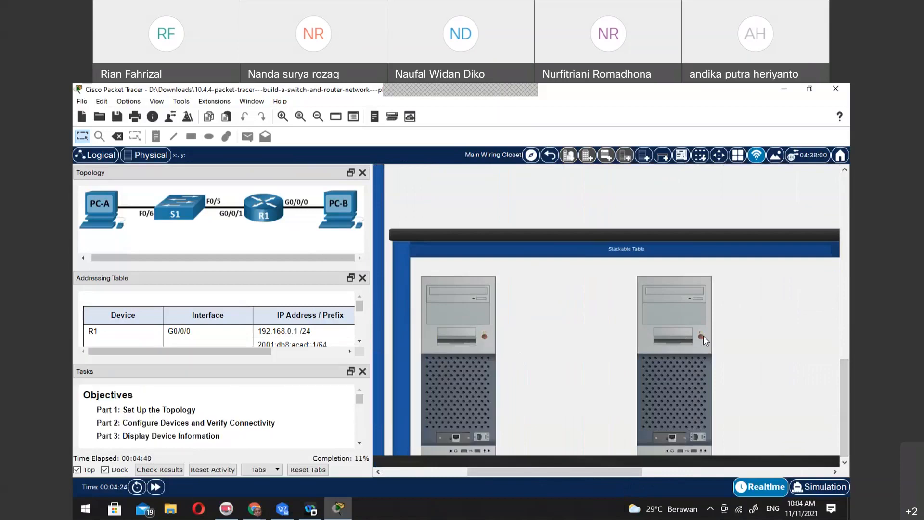
mouse_move(474, 430)
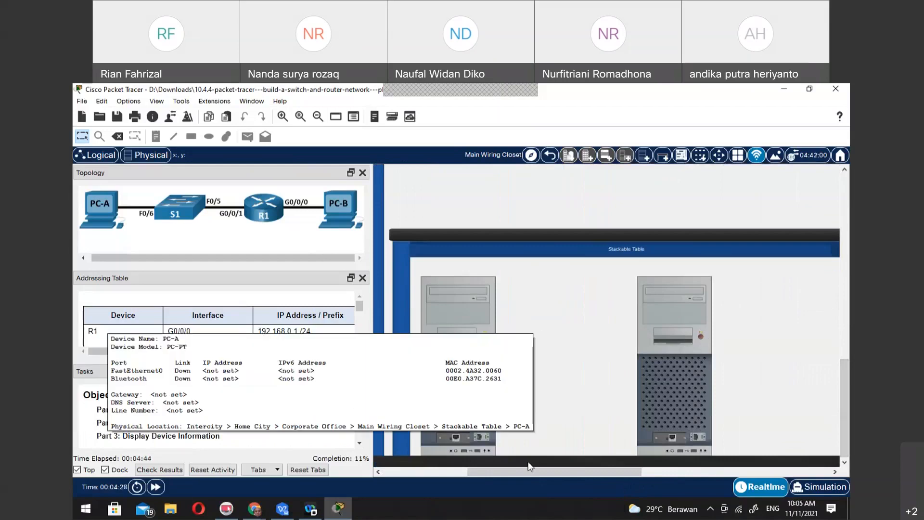
Take the blue console cable from the cable pegboard and attach one end to PC-A's RS 232 port
left_click_drag(525, 470, 467, 472)
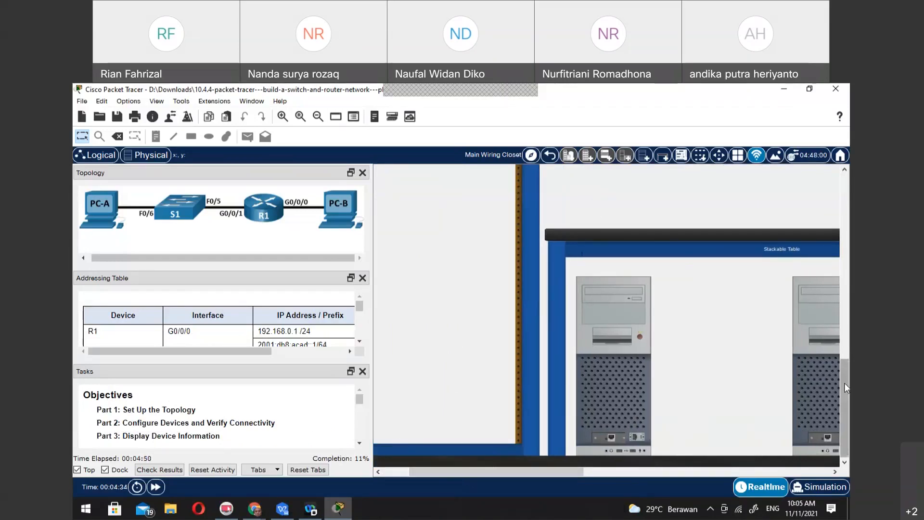
left_click_drag(845, 384, 845, 197)
left_click(574, 355)
scroll(620, 453, "down", 5)
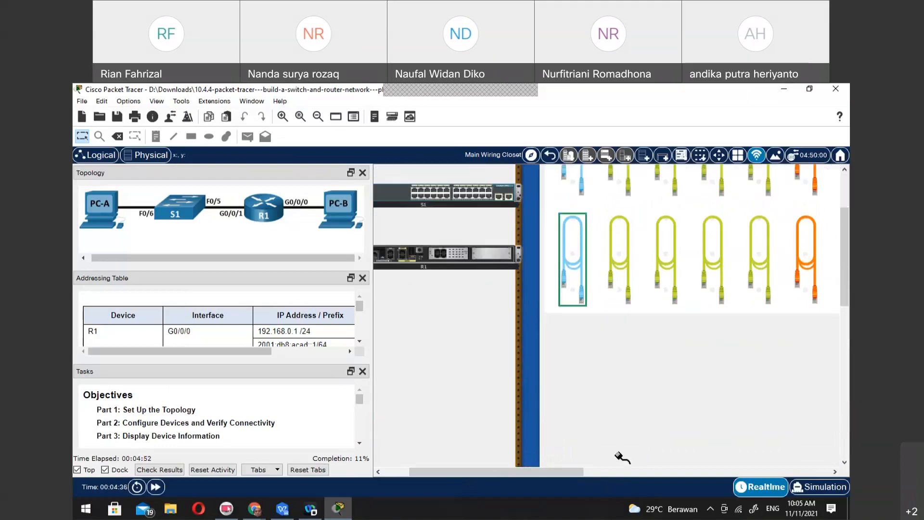
scroll(618, 456, "down", 3)
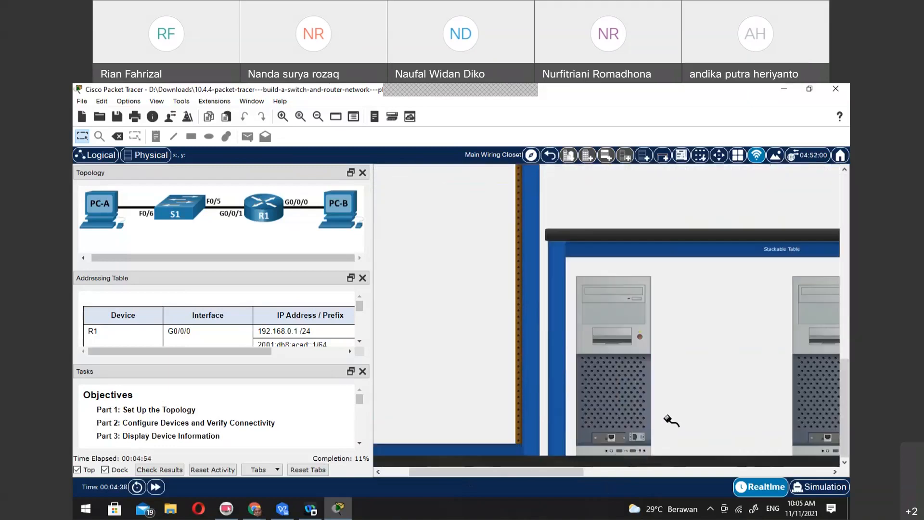
scroll(669, 417, "up", 3)
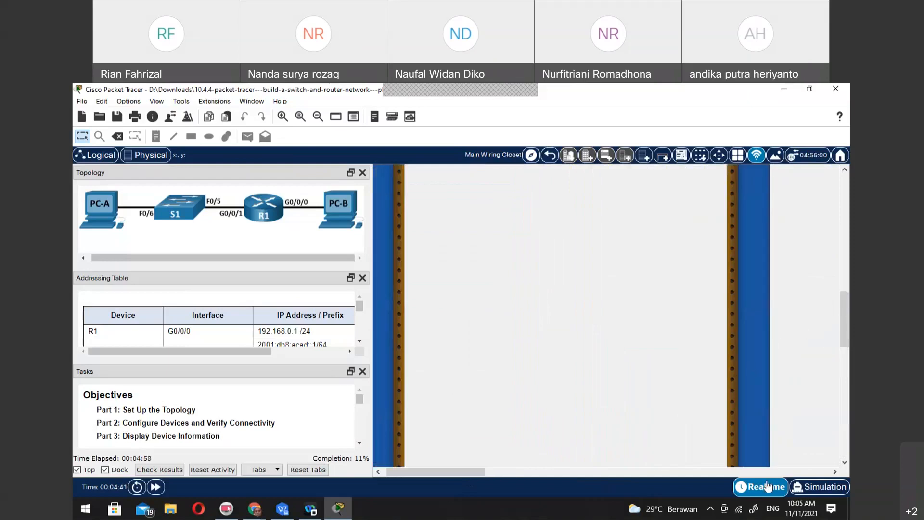
left_click_drag(435, 470, 710, 474)
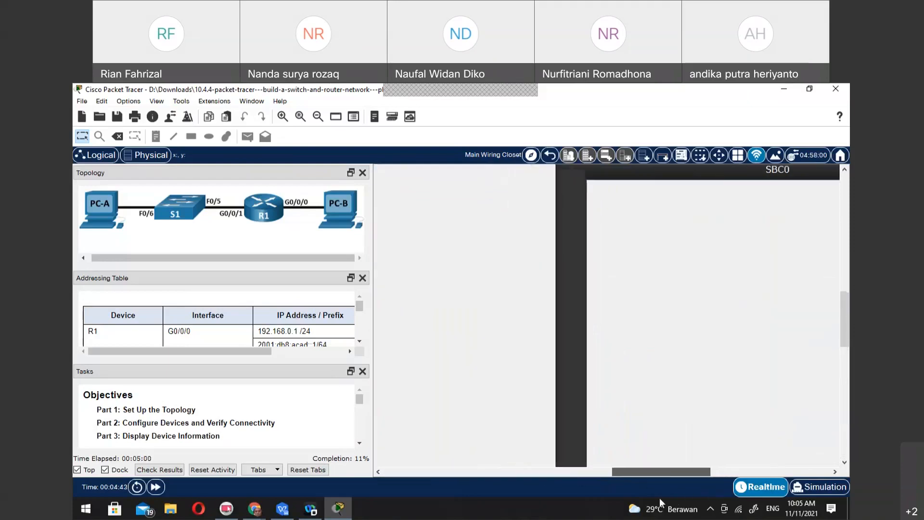
left_click_drag(845, 346, 845, 426)
left_click_drag(696, 475, 516, 466)
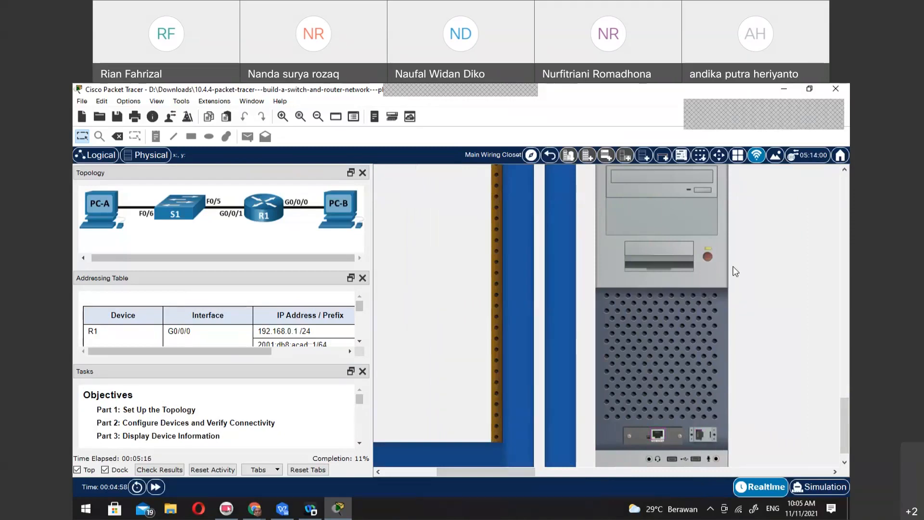
scroll(733, 266, "up", 3)
scroll(732, 267, "up", 5)
scroll(684, 409, "down", 2)
scroll(684, 415, "down", 5)
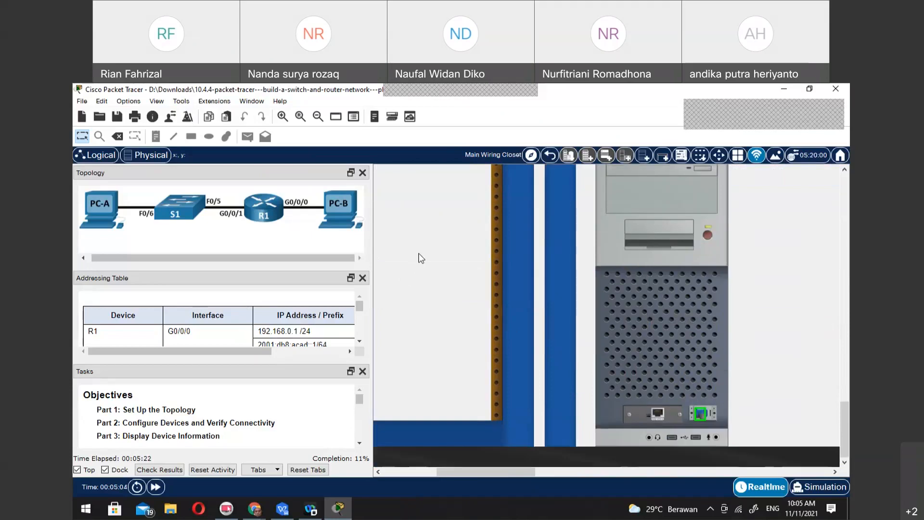
Connect the free end of PC-A's console cable to R1's console port and check the cable's run back to PC-A
scroll(436, 265, "up", 2)
scroll(438, 263, "up", 8)
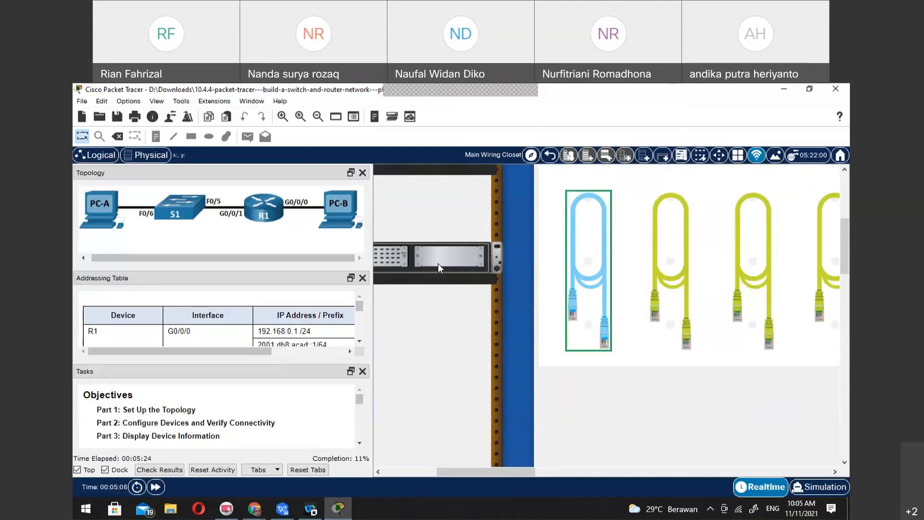
left_click_drag(461, 472, 400, 469)
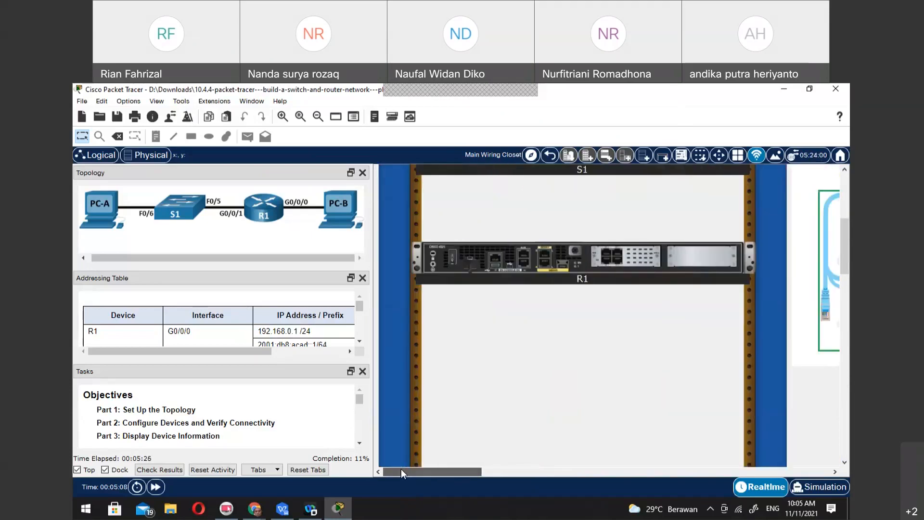
left_click(523, 265)
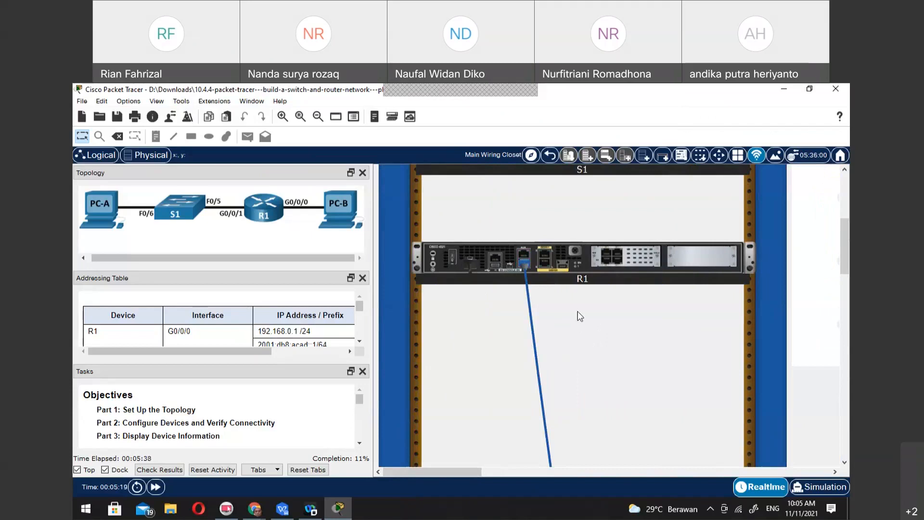
scroll(580, 317, "down", 10)
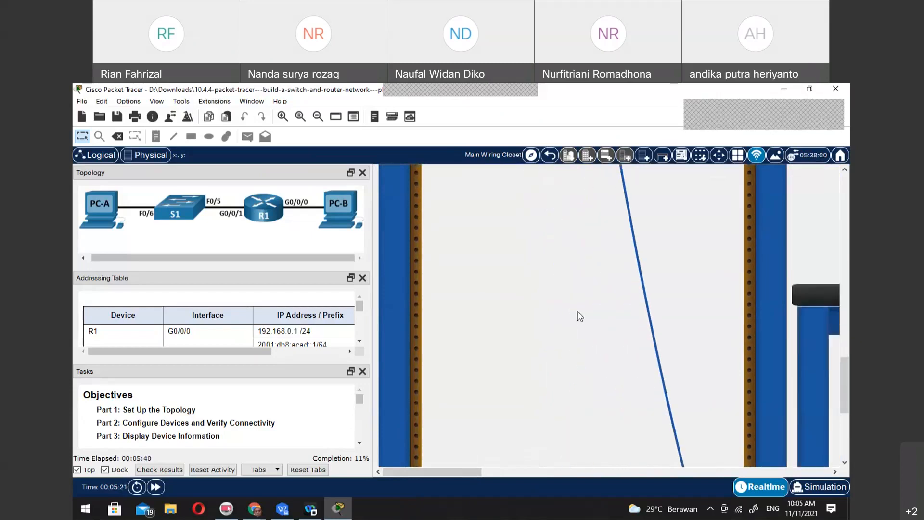
scroll(580, 317, "down", 4)
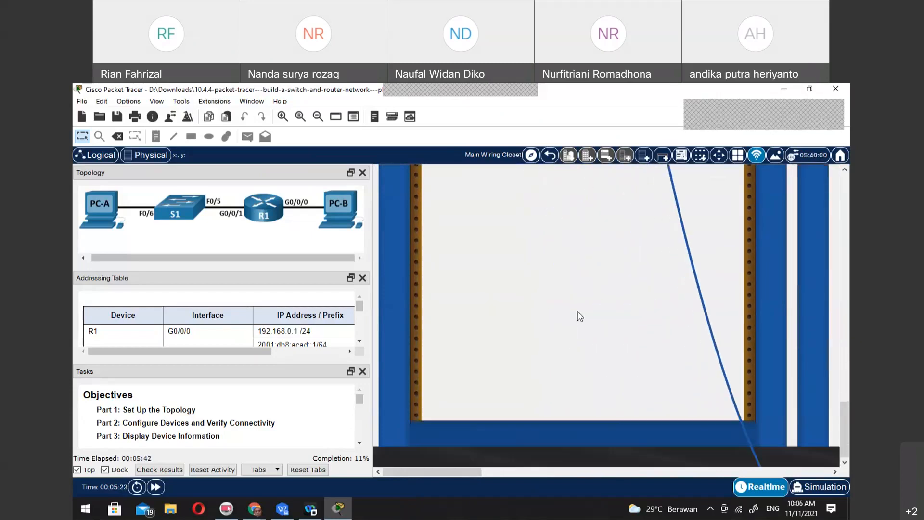
left_click(547, 471)
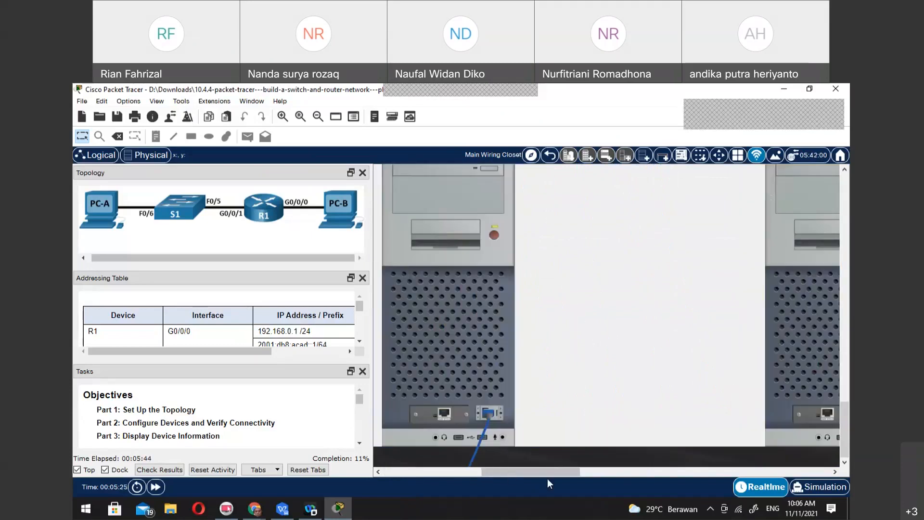
left_click(443, 414)
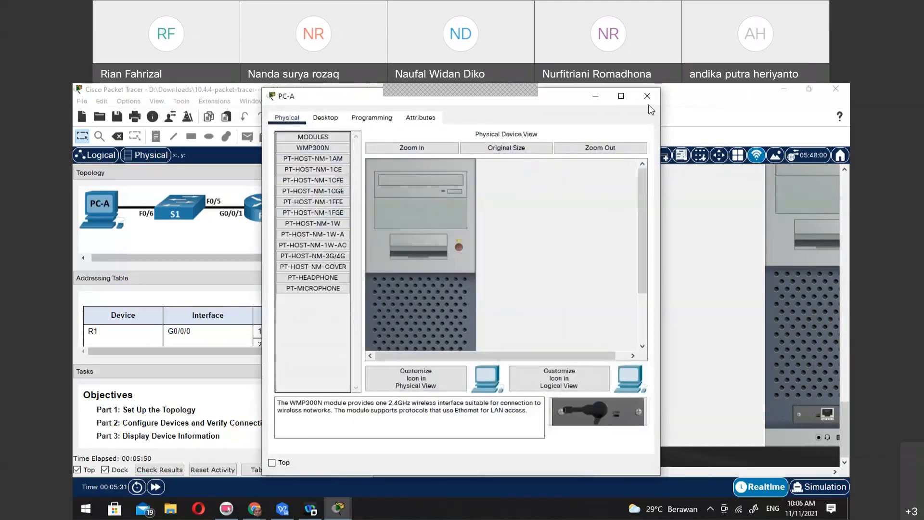
left_click(647, 96)
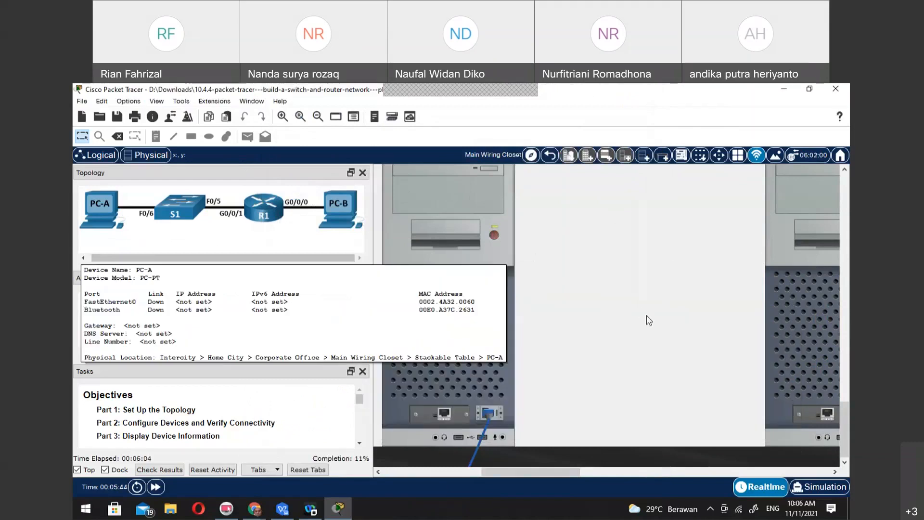
Connect PC-B's FastEthernet0 port to R1's GigabitEthernet0/0/0 port with a green copper straight-through cable
scroll(646, 315, "down", 1)
scroll(646, 316, "down", 3)
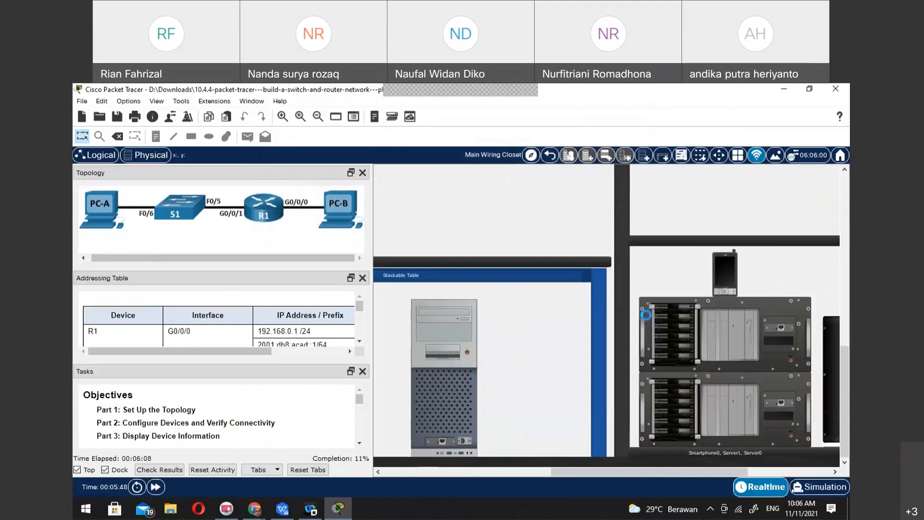
scroll(646, 316, "down", 2)
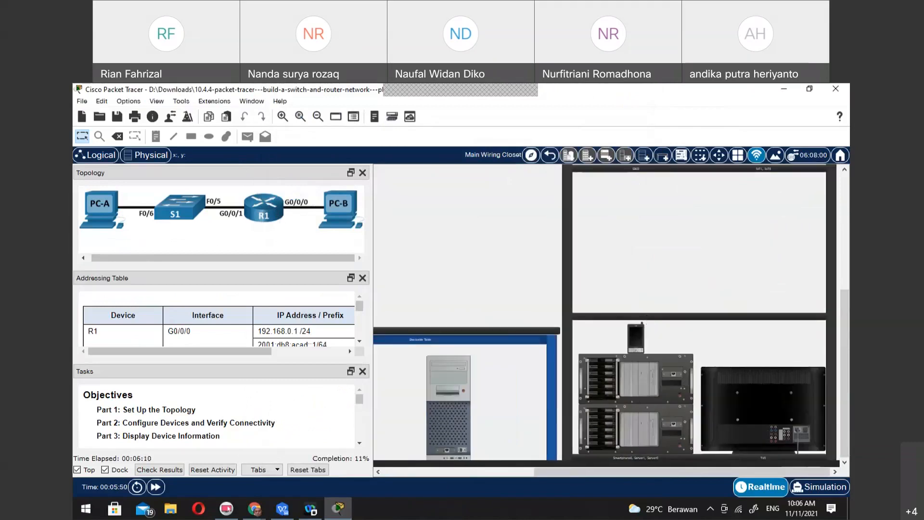
left_click_drag(568, 473, 409, 481)
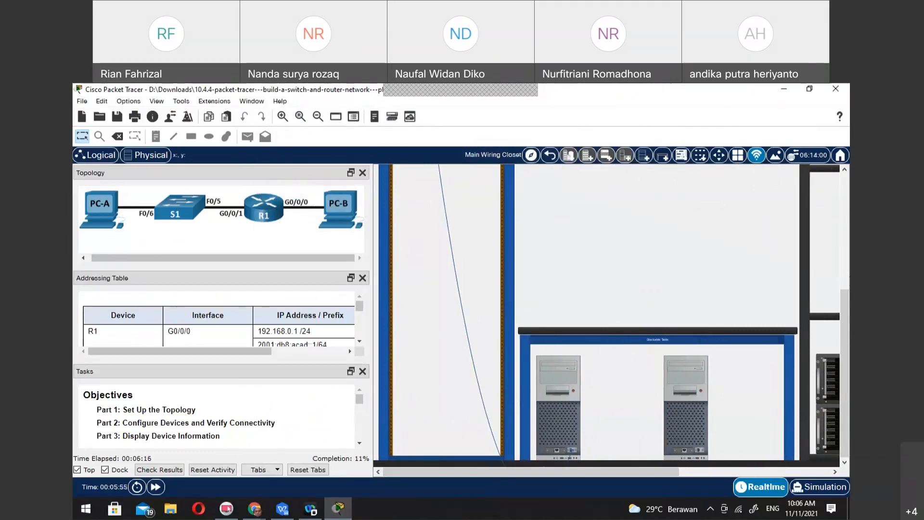
left_click_drag(844, 295, 845, 202)
left_click(565, 276)
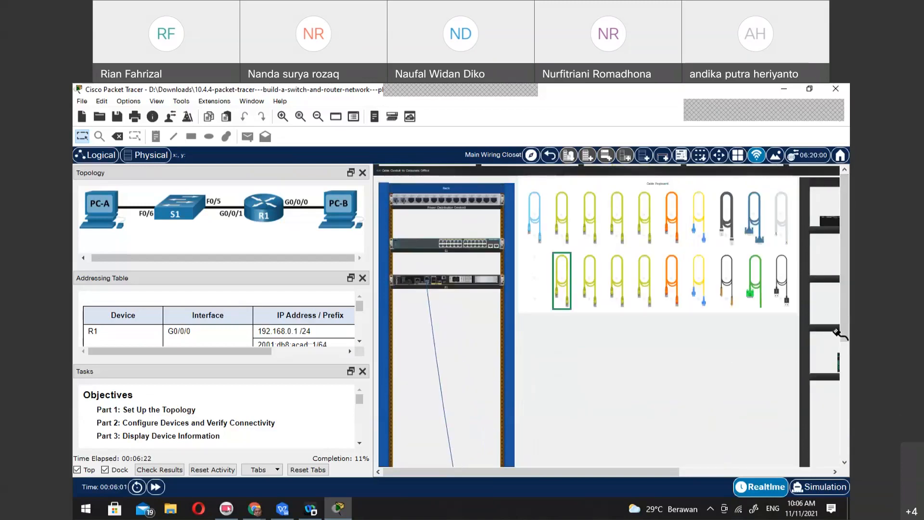
scroll(691, 393, "down", 5)
scroll(689, 392, "down", 2)
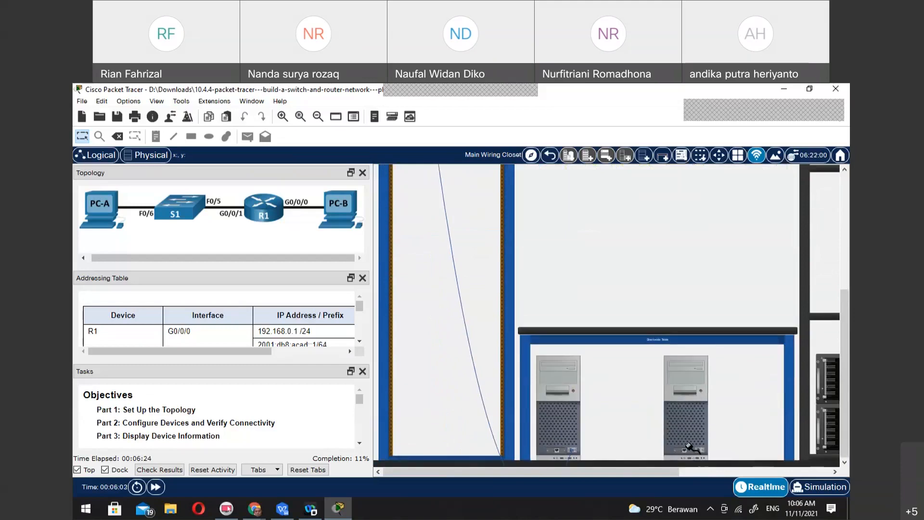
left_click(686, 451)
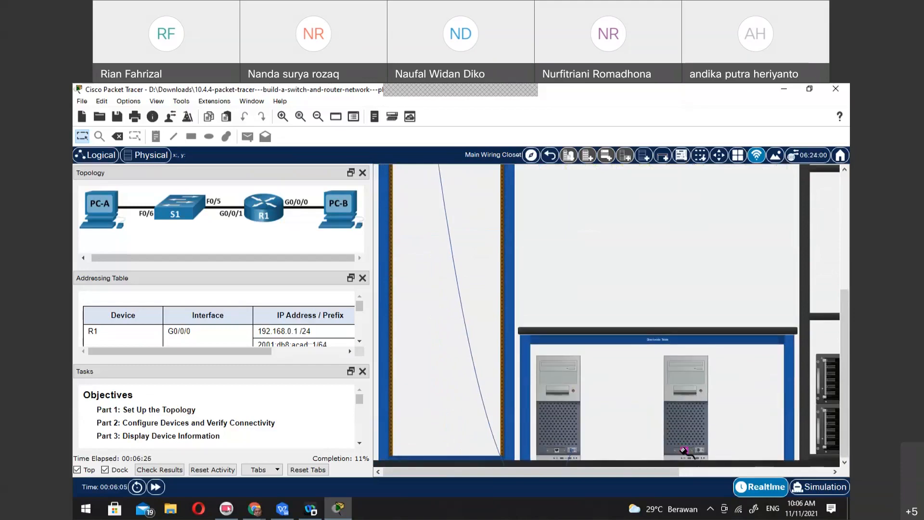
scroll(435, 277, "up", 7)
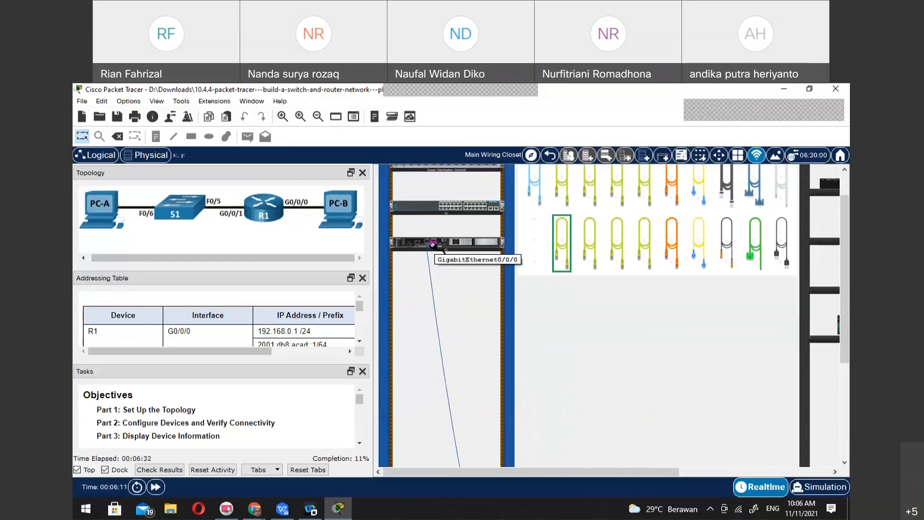
left_click(433, 244)
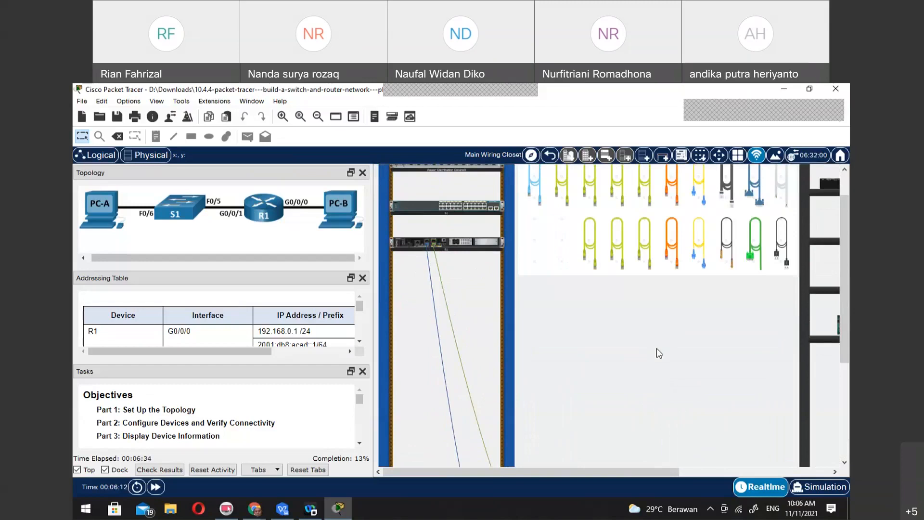
scroll(657, 348, "down", 5)
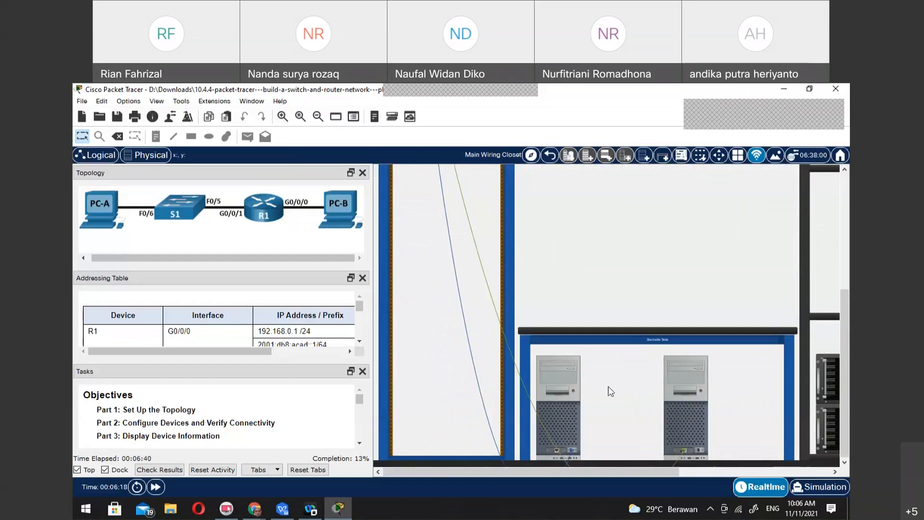
Connect PC-A's FastEthernet0 port to S1's FastEthernet0/6 port with another copper straight-through cable
scroll(645, 332, "up", 5)
left_click(590, 275)
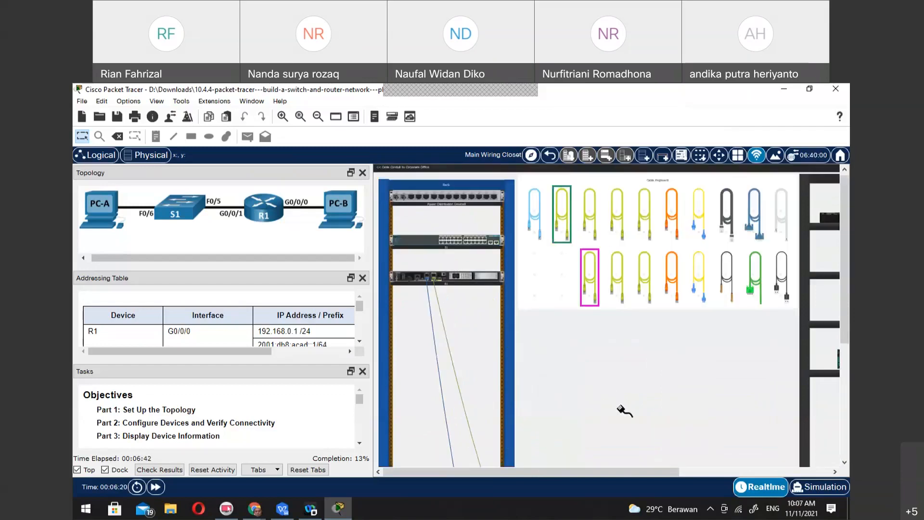
scroll(622, 410, "down", 5)
left_click(557, 448)
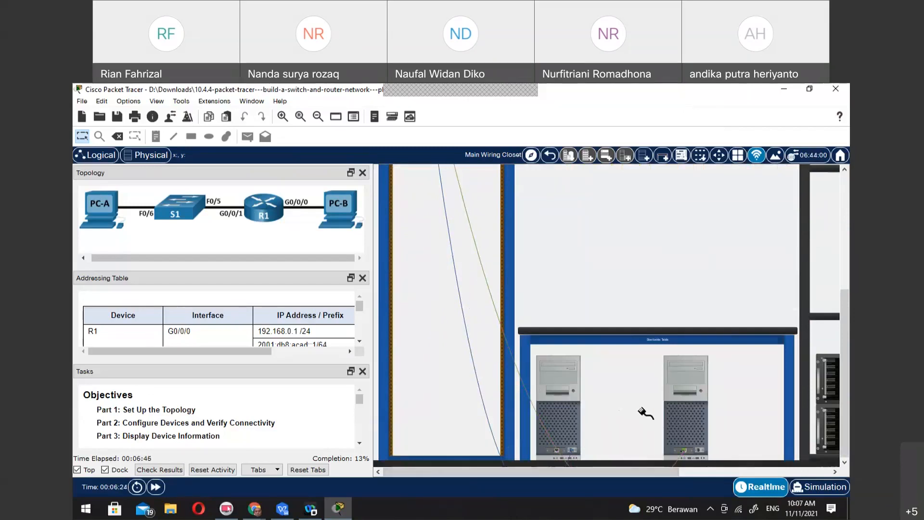
scroll(642, 410, "up", 2)
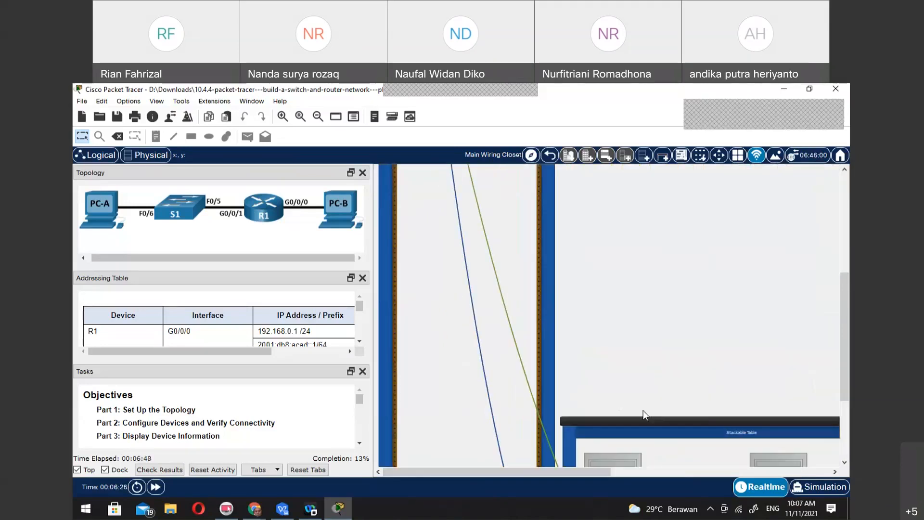
scroll(643, 413, "down", 3)
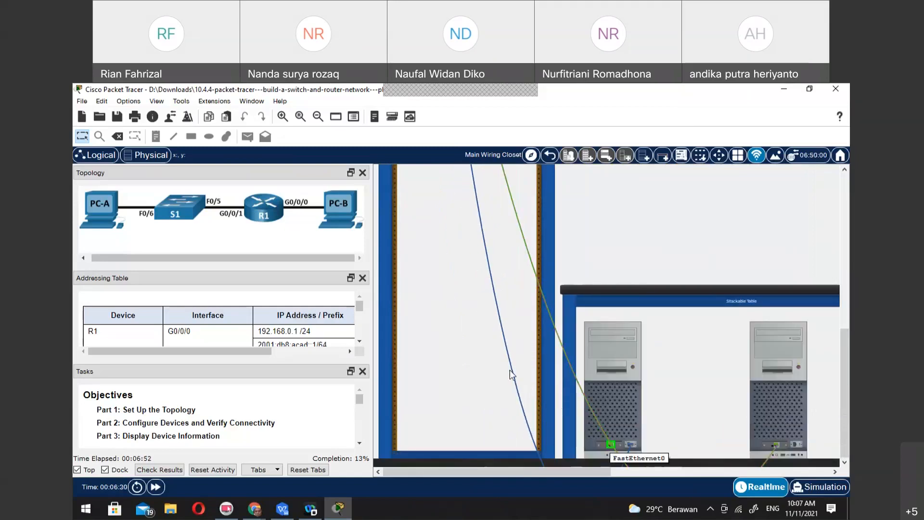
left_click_drag(844, 336, 844, 183)
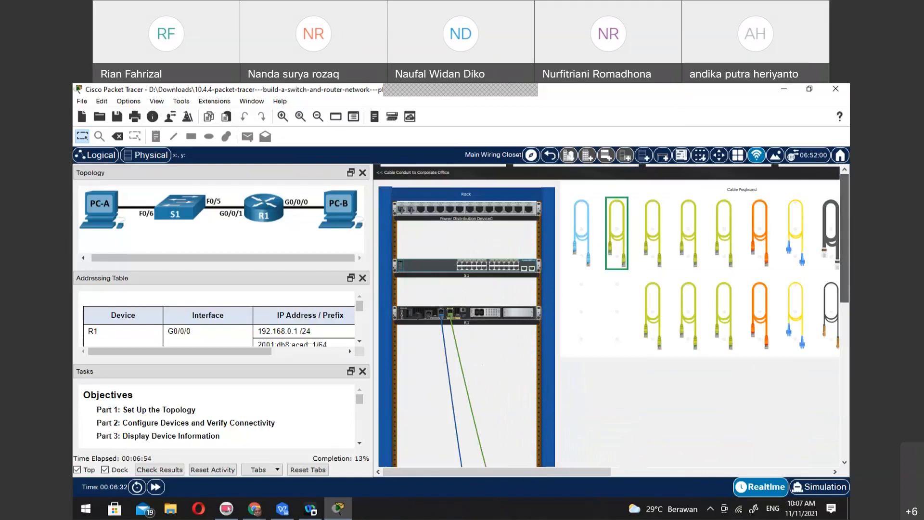
left_click(470, 267)
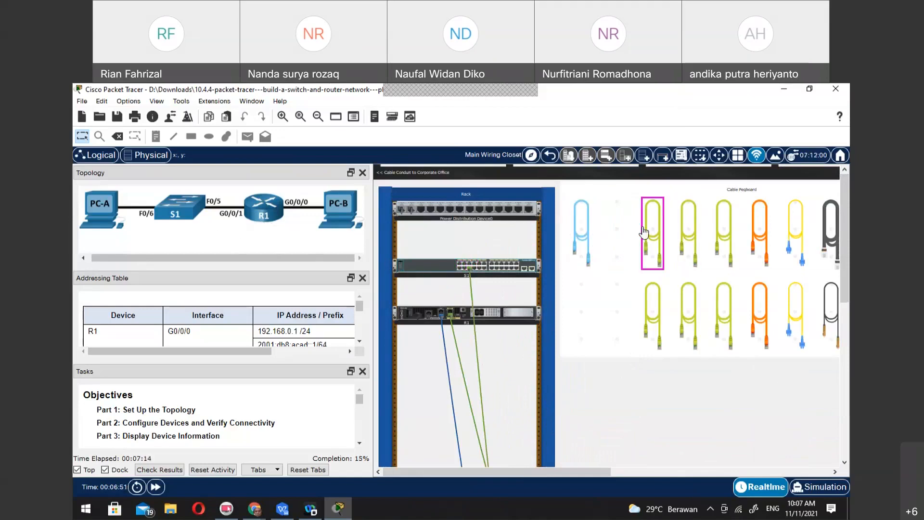
Connect S1's FastEthernet0/5 port to R1's GigabitEthernet0/0/1 port with a copper straight-through cable
left_click(470, 264)
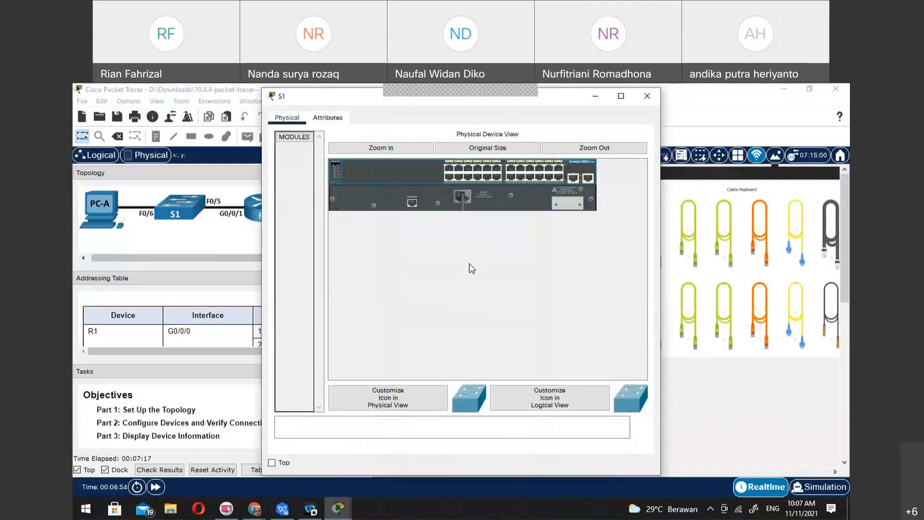
left_click(647, 96)
left_click(658, 240)
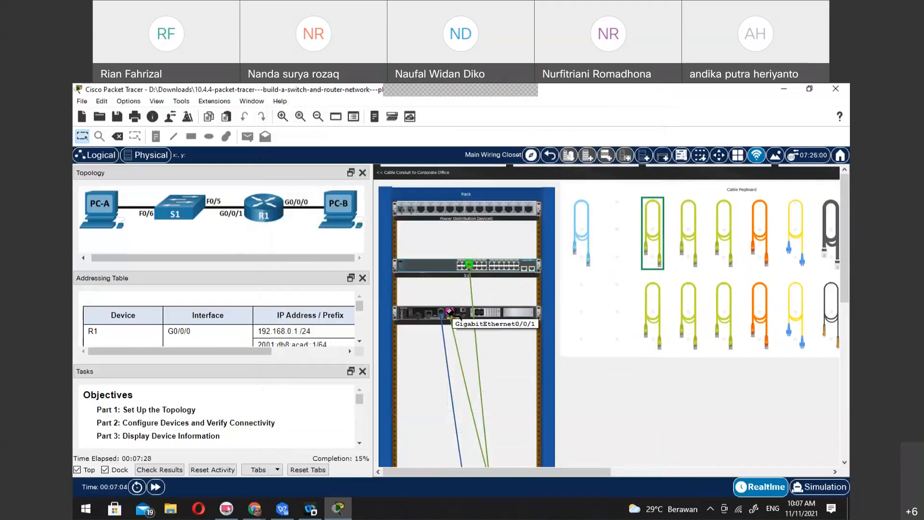
left_click(450, 312)
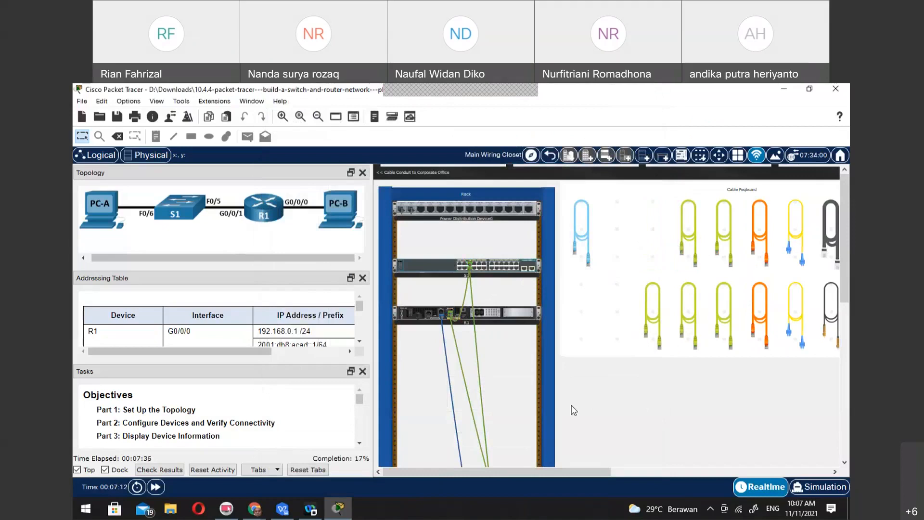
left_click(580, 221)
left_click(455, 209)
left_click(582, 225)
left_click(386, 238)
left_click(580, 206)
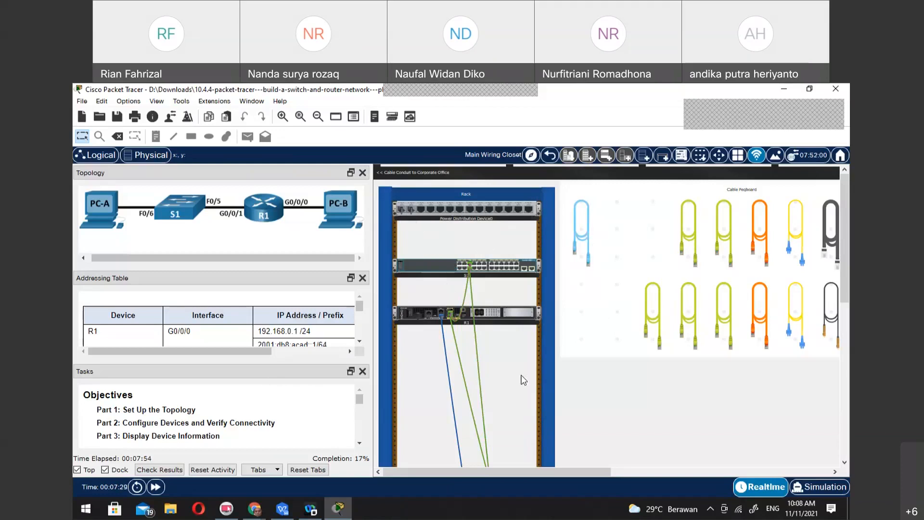
Check the cable runs from the rack to the table and switch on PC-A's power
scroll(613, 367, "down", 5)
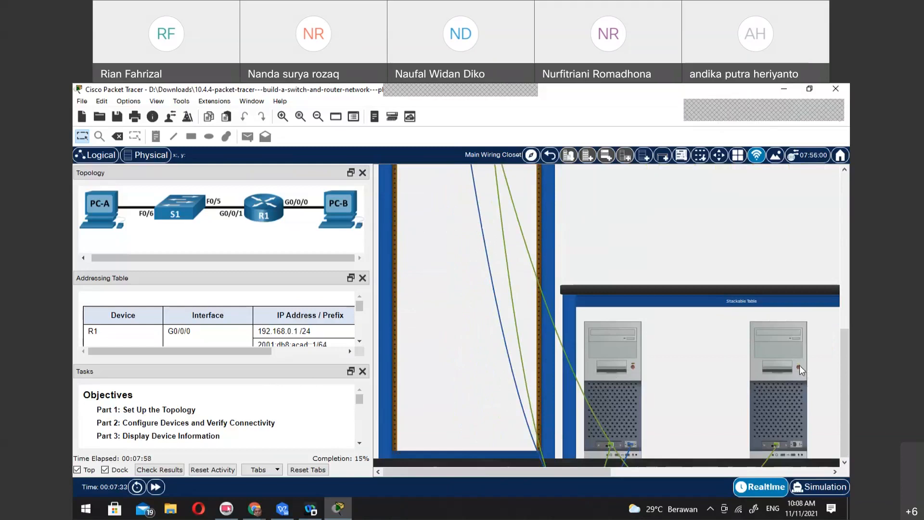
scroll(510, 317, "up", 5)
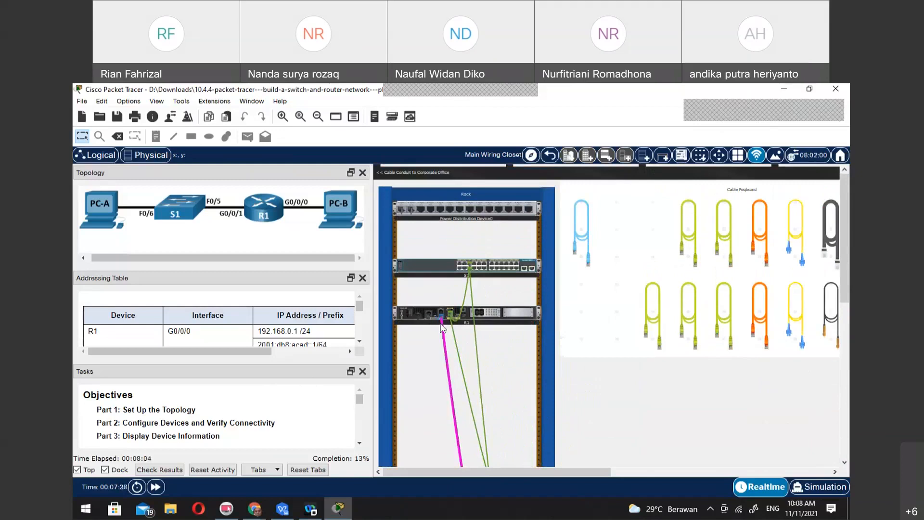
scroll(440, 321, "up", 3)
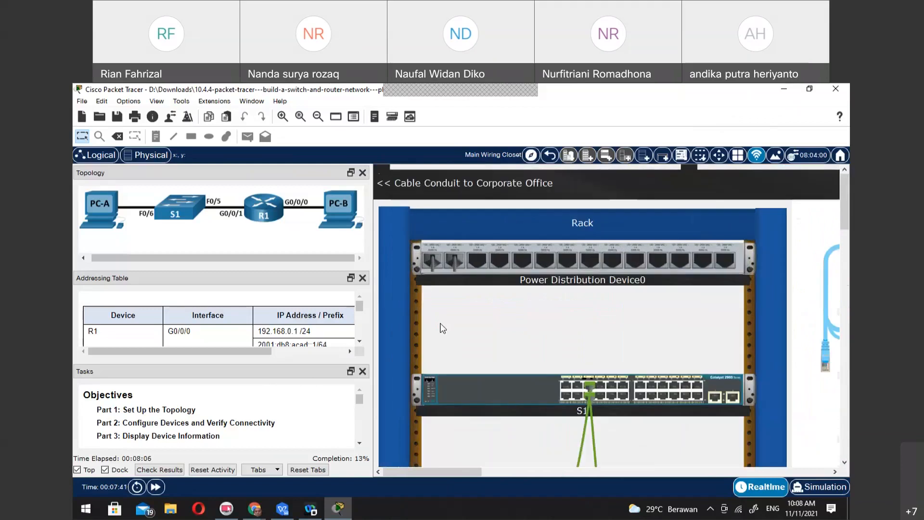
scroll(539, 428, "down", 3)
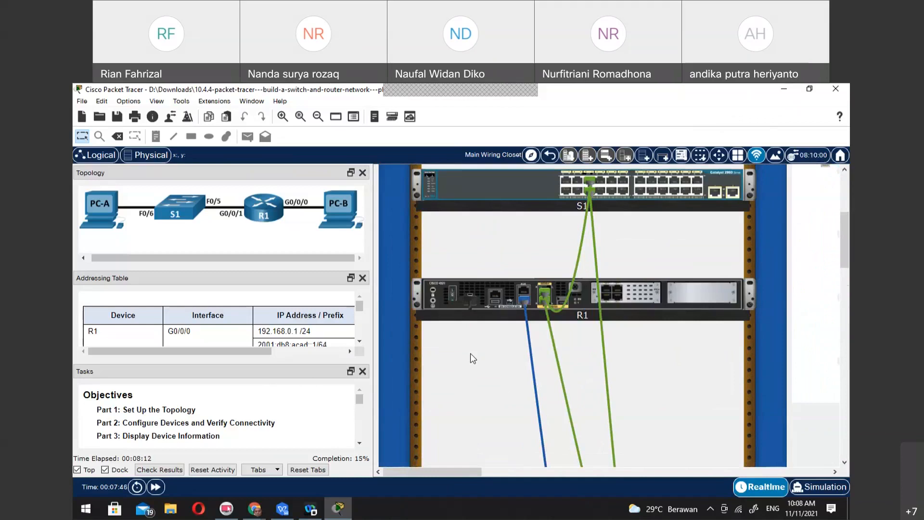
scroll(681, 373, "down", 3)
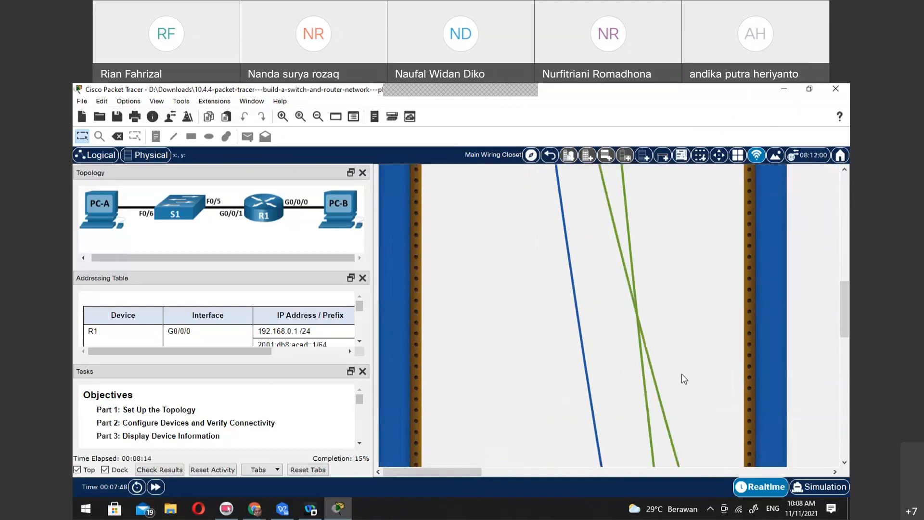
scroll(682, 373, "up", 3)
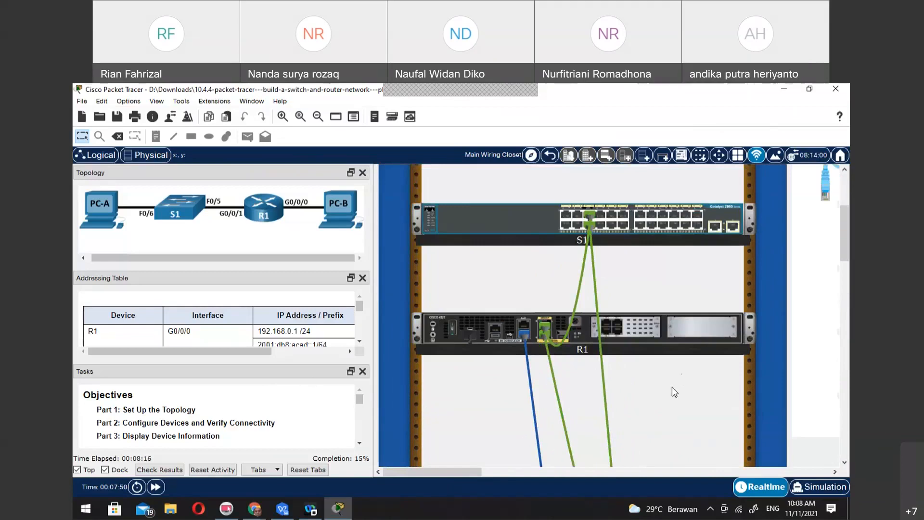
scroll(675, 386, "down", 5)
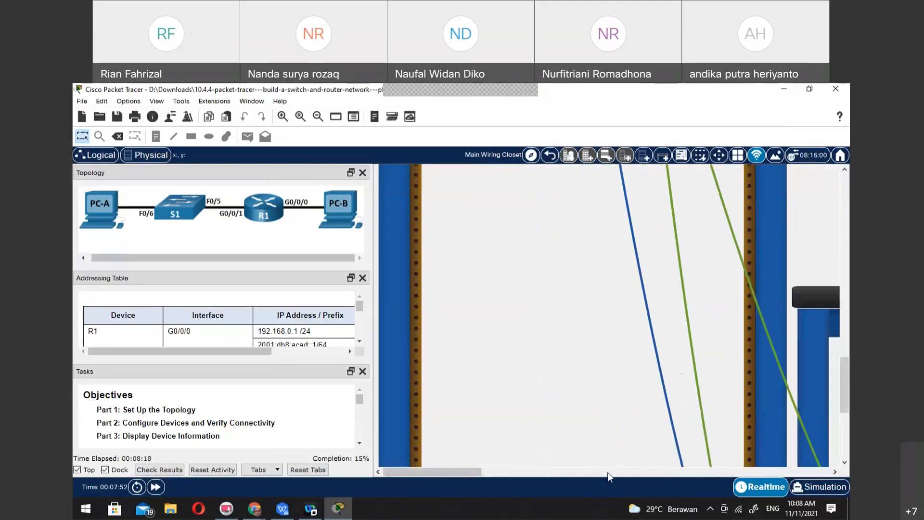
left_click_drag(468, 472, 560, 467)
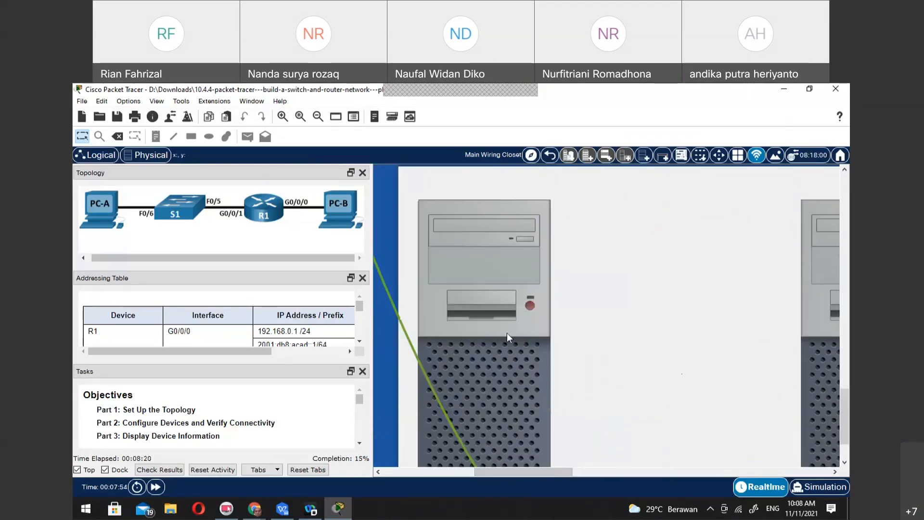
left_click(530, 307)
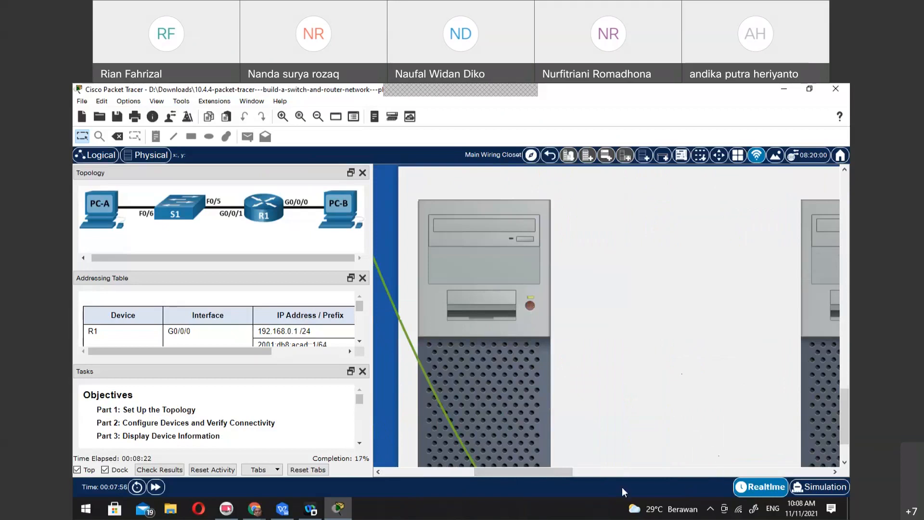
Open PC-A's Command Prompt and run ipconfig to inspect its IP settings
left_click_drag(569, 472, 497, 472)
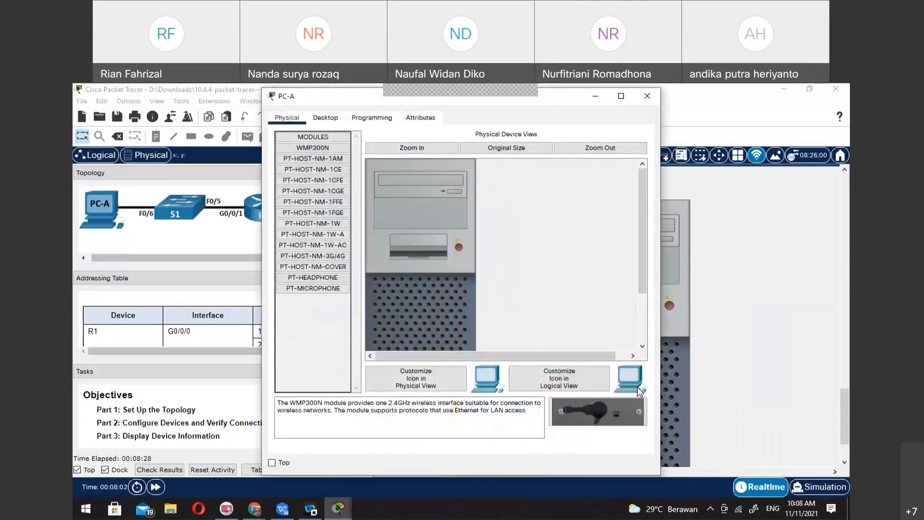
left_click(373, 118)
left_click(507, 310)
left_click(660, 354)
left_click(326, 118)
left_click(510, 158)
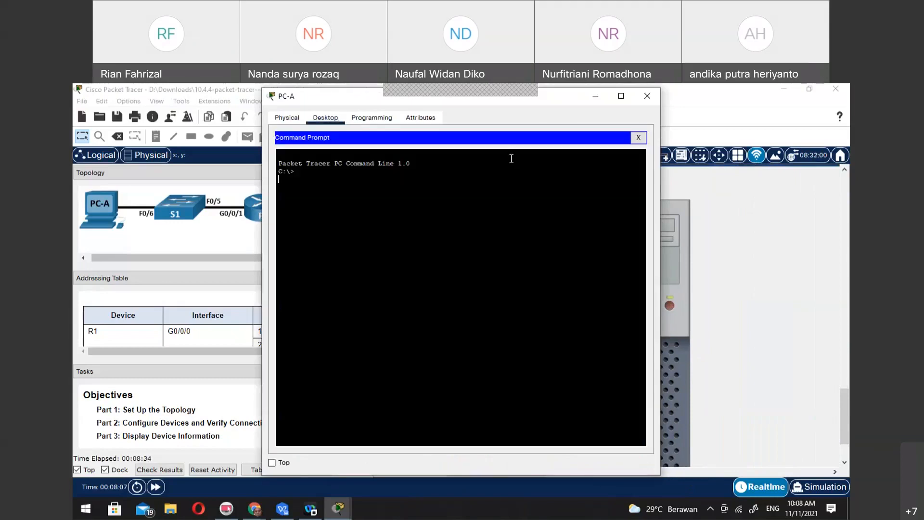
type("ipconfig")
key("Return")
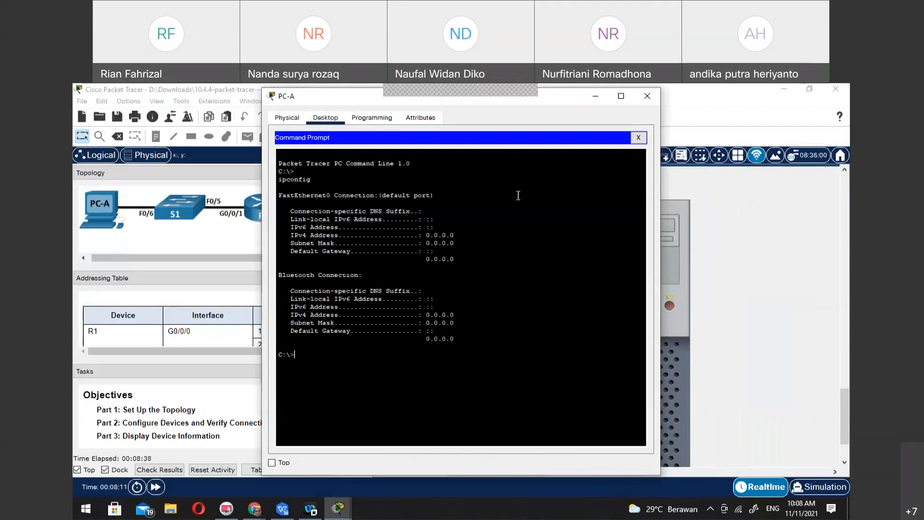
Replace PC-A's Command Prompt with a Terminal console session to R1 at 9600 bits per second, 8 data bits, no parity and 1 stop bit
left_click(638, 137)
left_click(453, 172)
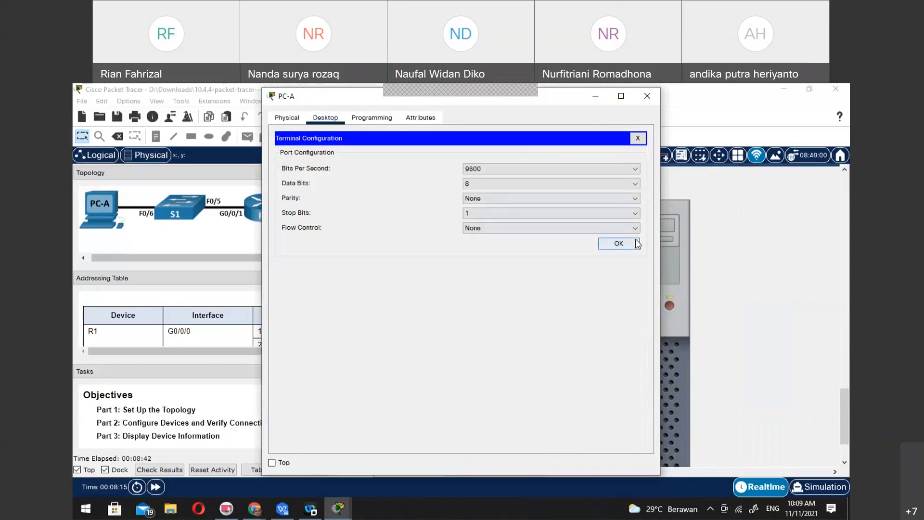
left_click(619, 243)
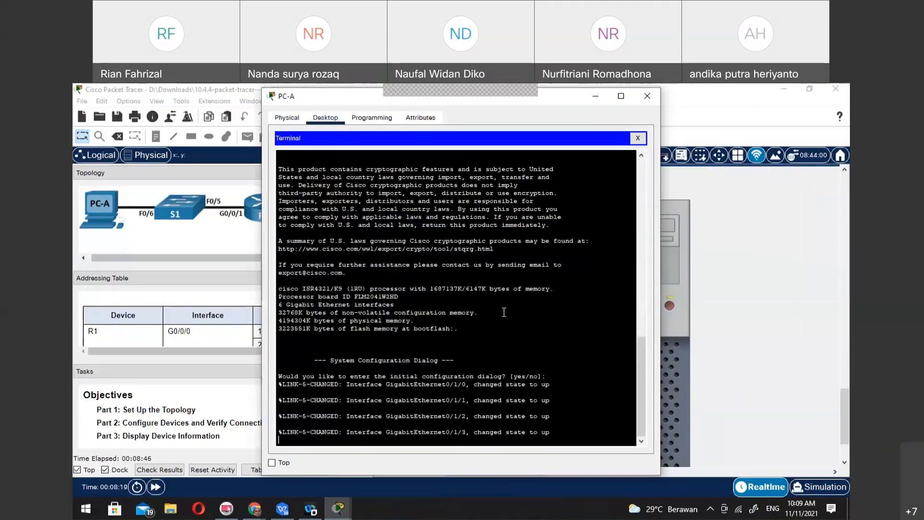
Answer no to R1's initial configuration dialog and enter privileged EXEC mode with en
key("Return")
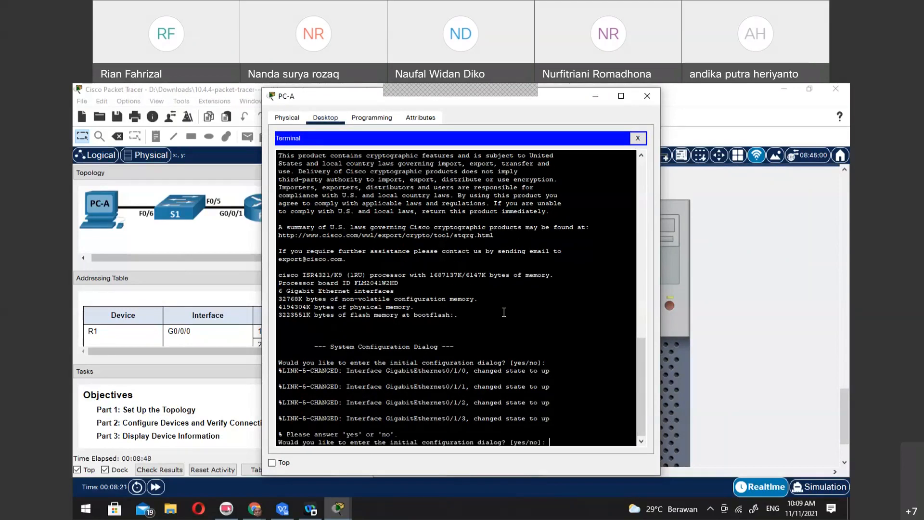
type("no")
key("Return")
key("Return")
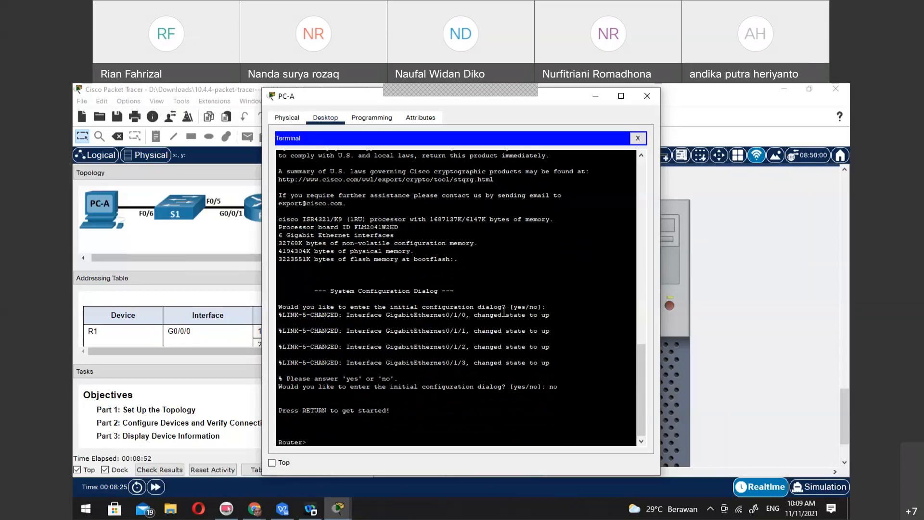
type("en")
key("Return")
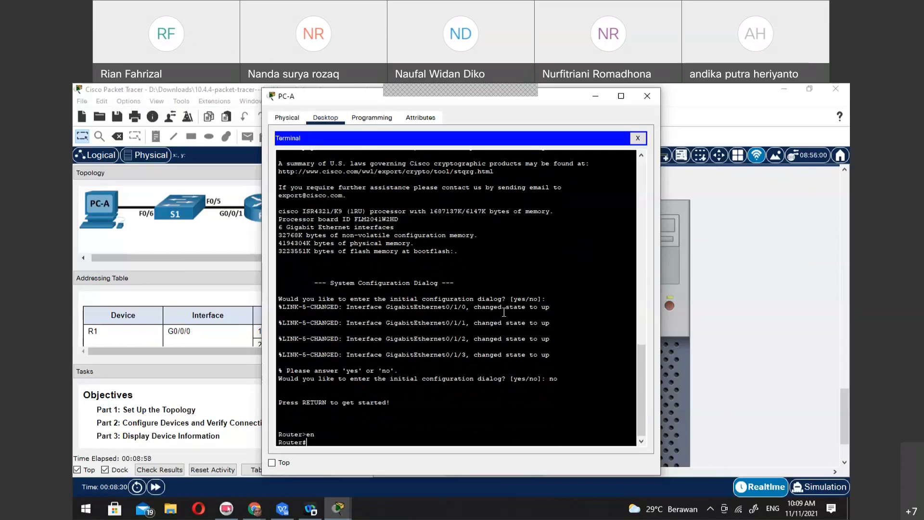
Examine the addressing table's IPv4 and IPv6 entries for R1's G0/0/0 and G0/0/1 interfaces
left_click(170, 89)
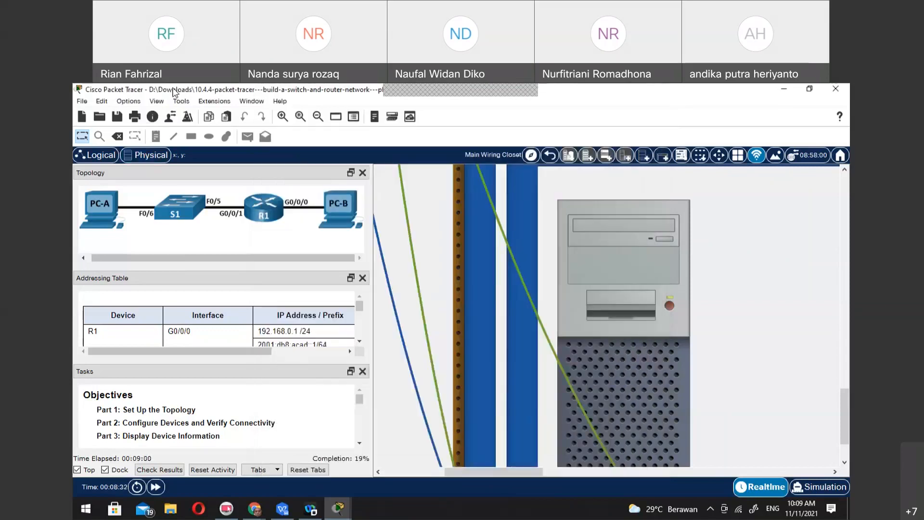
scroll(227, 319, "down", 5)
scroll(227, 319, "up", 5)
scroll(226, 319, "down", 1)
scroll(226, 319, "up", 1)
scroll(227, 319, "down", 2)
scroll(226, 319, "up", 2)
scroll(226, 319, "down", 1)
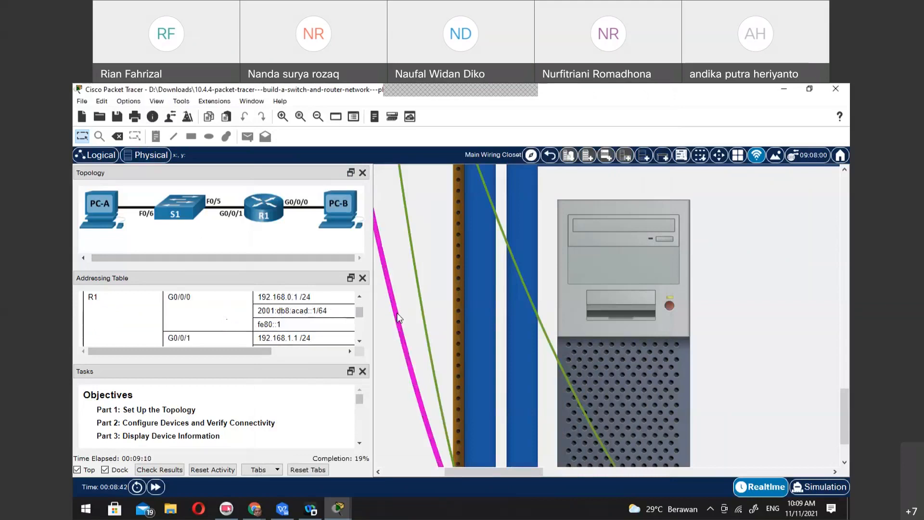
scroll(276, 316, "down", 1)
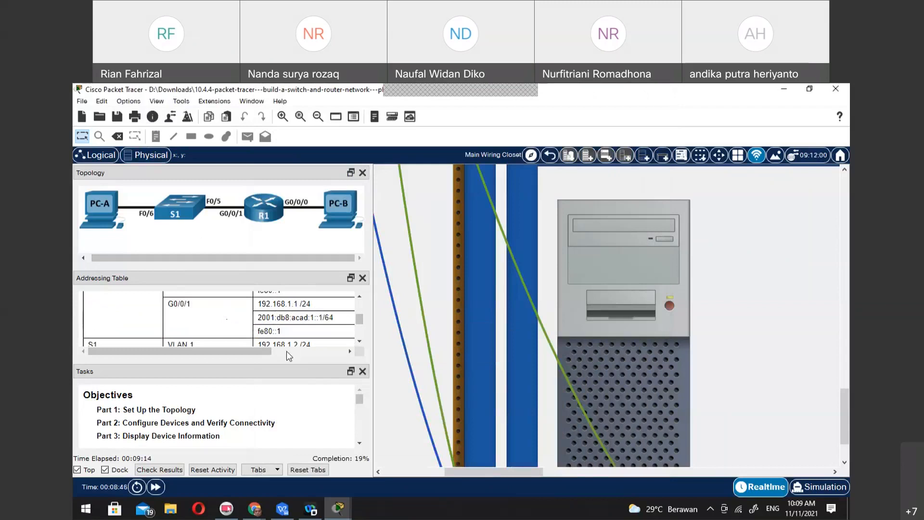
scroll(322, 342, "up", 2)
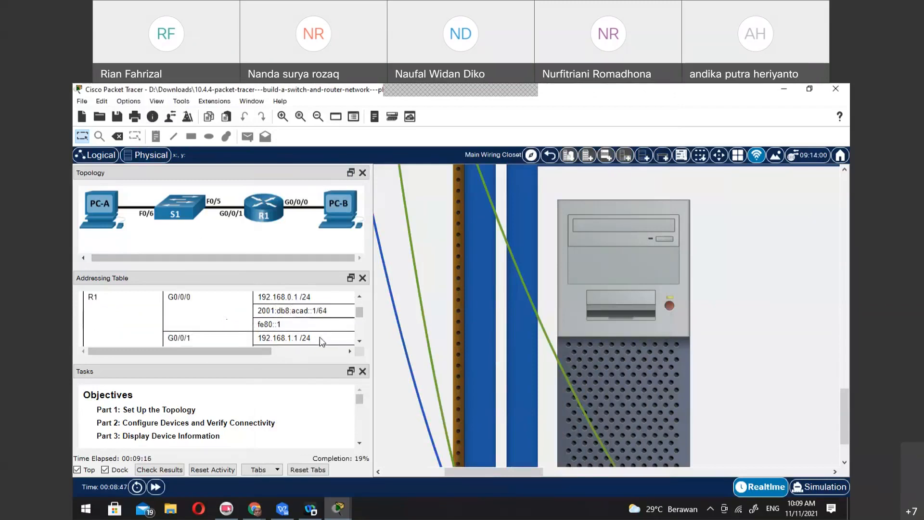
scroll(322, 343, "down", 1)
scroll(342, 338, "down", 2)
scroll(343, 338, "up", 1)
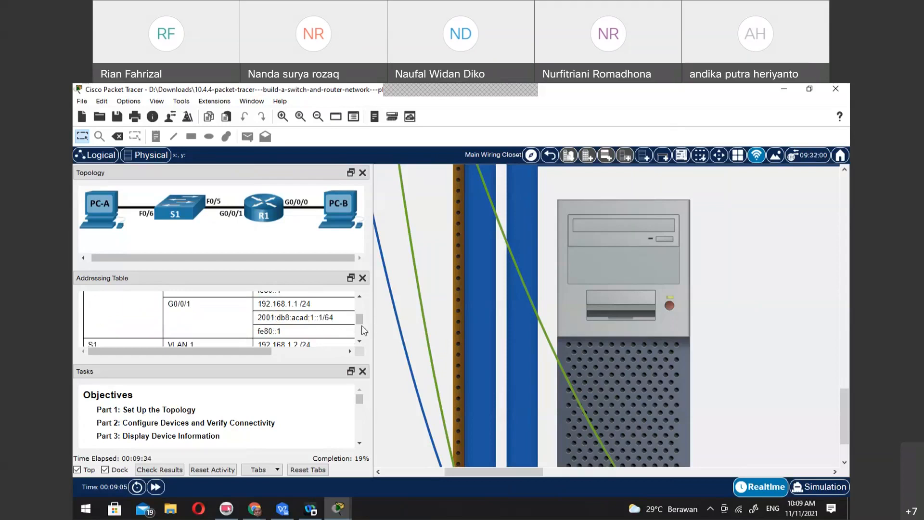
left_click(282, 511)
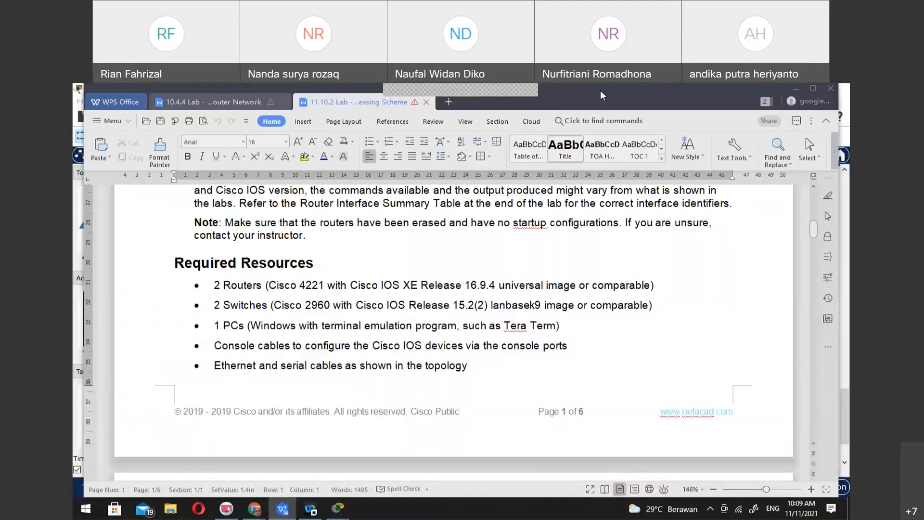
double_click(600, 91)
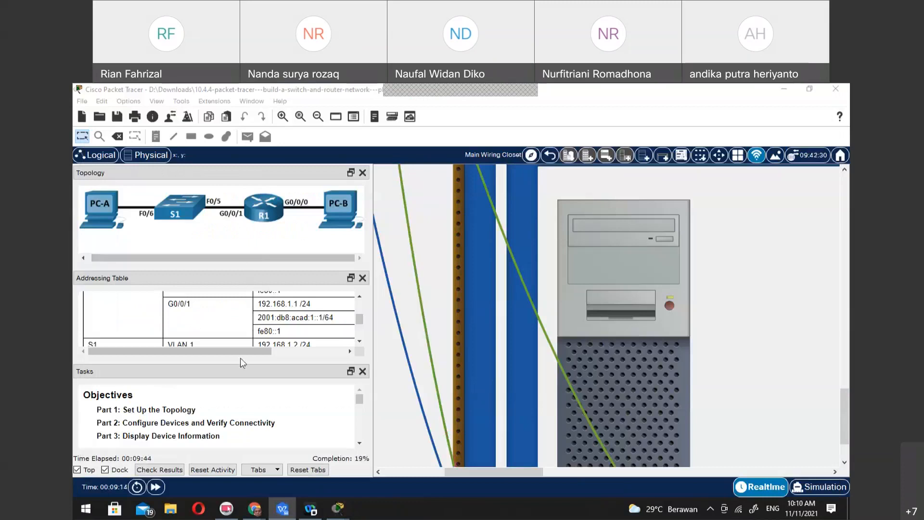
left_click(264, 280)
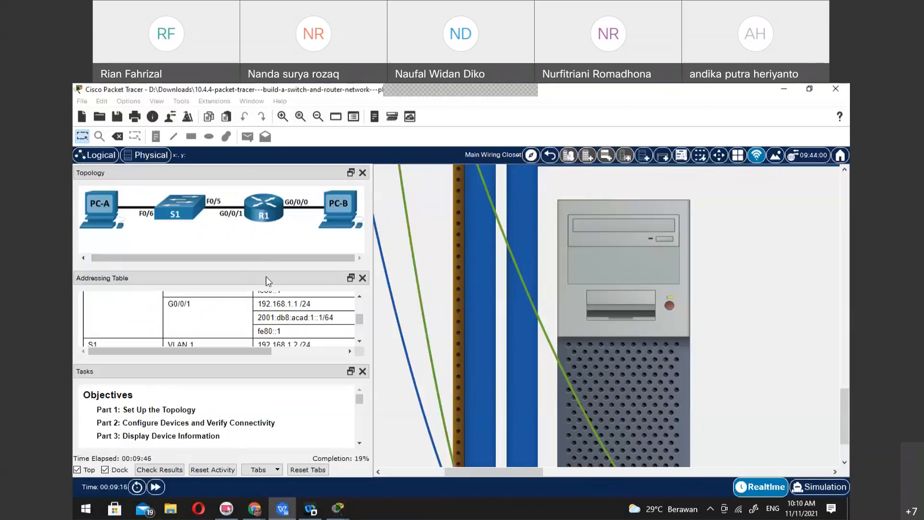
Review the addressing table's entries for R1, S1's VLAN 1 and PC-A's NIC
scroll(265, 316, "down", 3)
scroll(265, 316, "up", 8)
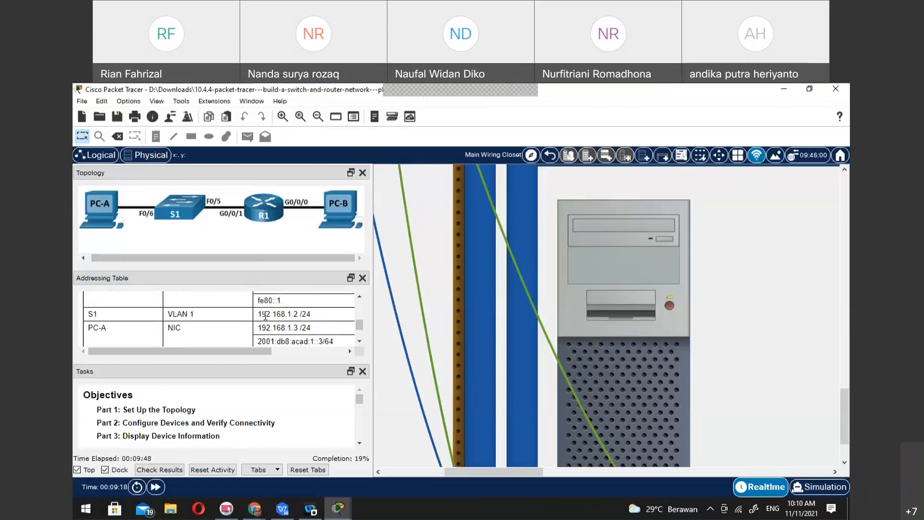
scroll(265, 316, "down", 1)
scroll(265, 315, "up", 1)
scroll(265, 316, "down", 1)
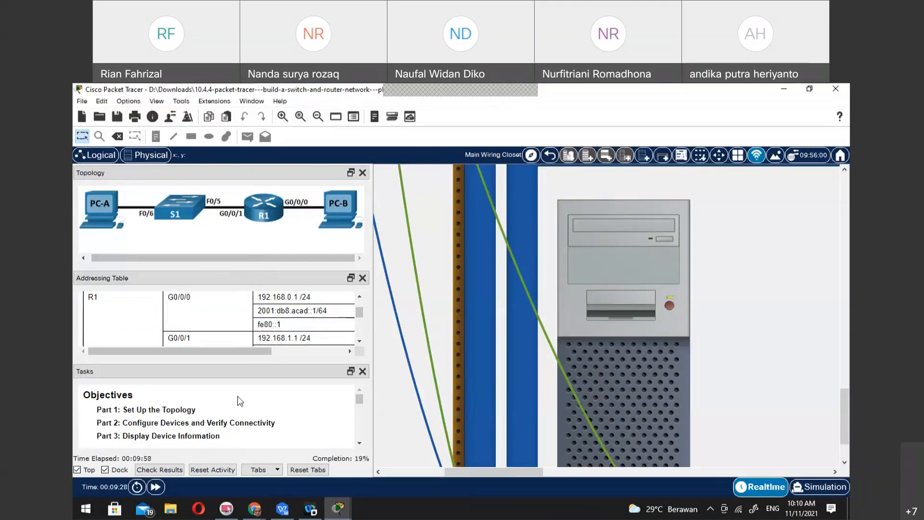
scroll(257, 311, "down", 1)
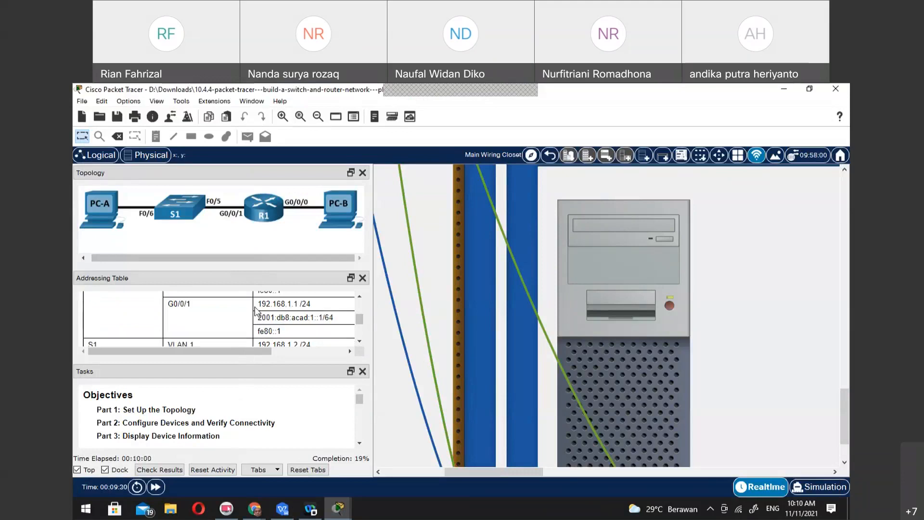
scroll(255, 311, "down", 1)
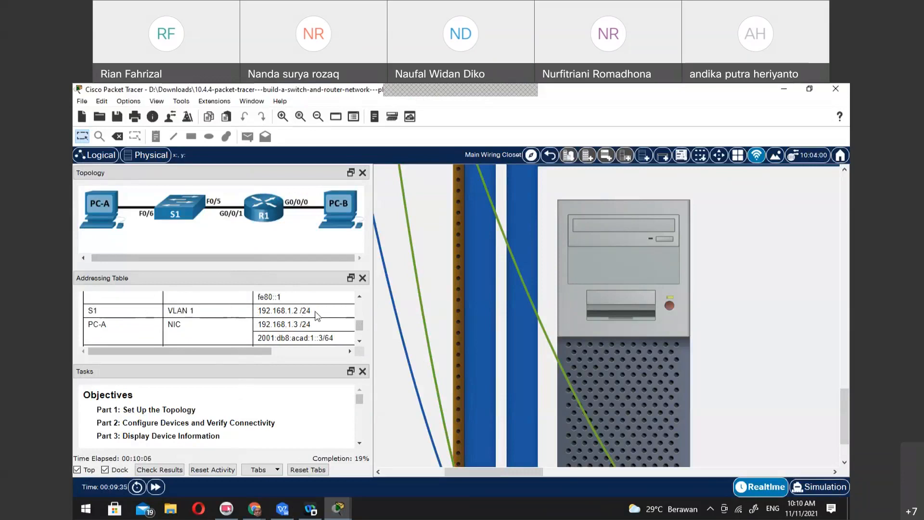
scroll(319, 324, "down", 1)
scroll(320, 325, "up", 1)
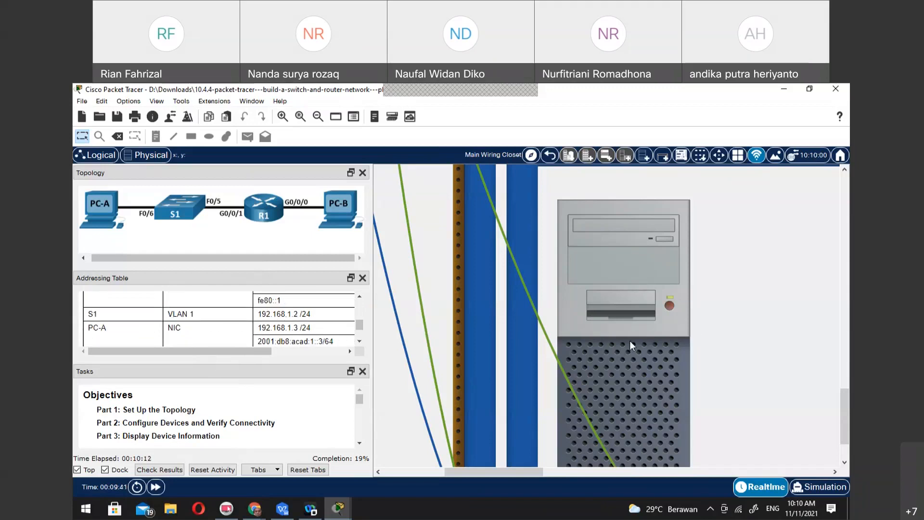
Close PC-A's Terminal session and open its IP Configuration for FastEthernet0
left_click(640, 386)
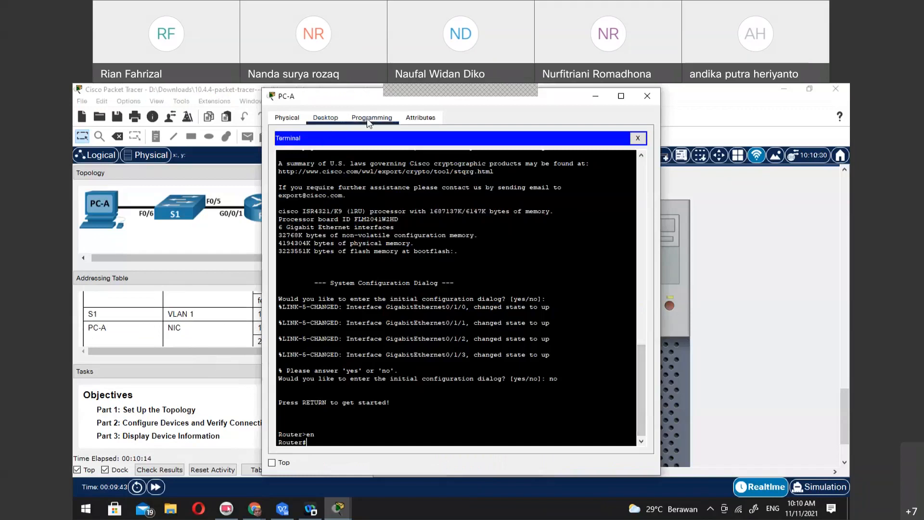
left_click(384, 117)
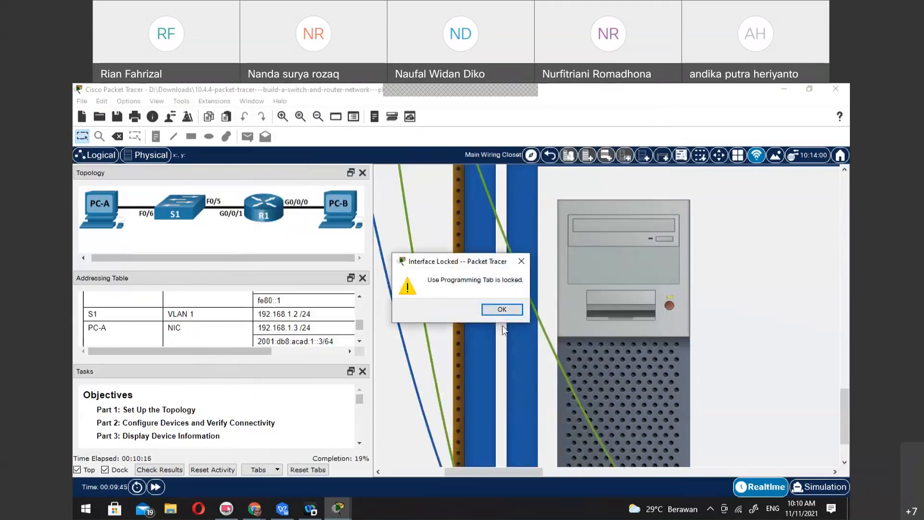
left_click(496, 308)
left_click(643, 418)
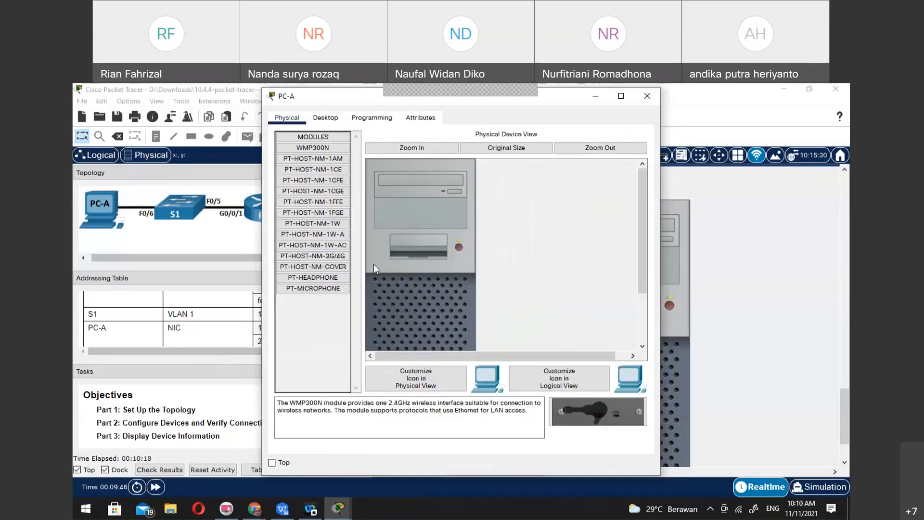
left_click(327, 117)
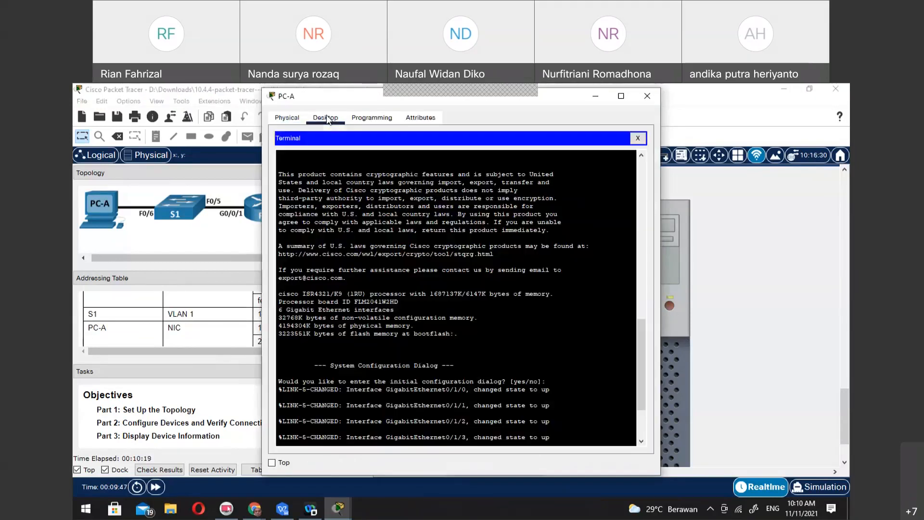
left_click(637, 138)
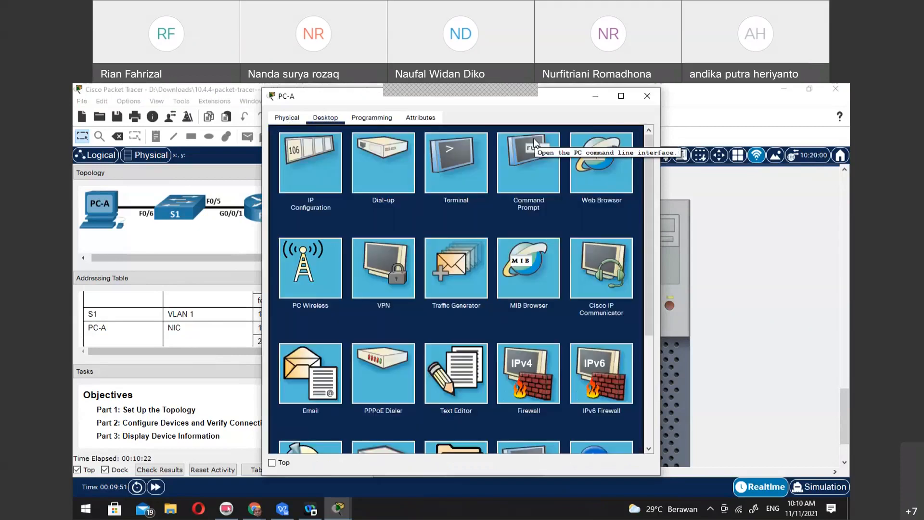
left_click(284, 174)
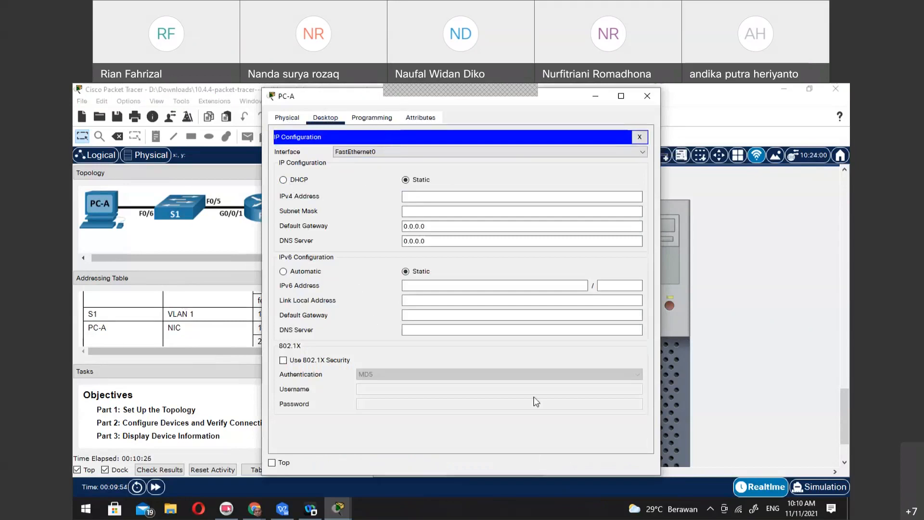
Set PC-A's static IPv4 address to 192.168.1.3 with subnet mask 255.255.255.0
left_click(438, 198)
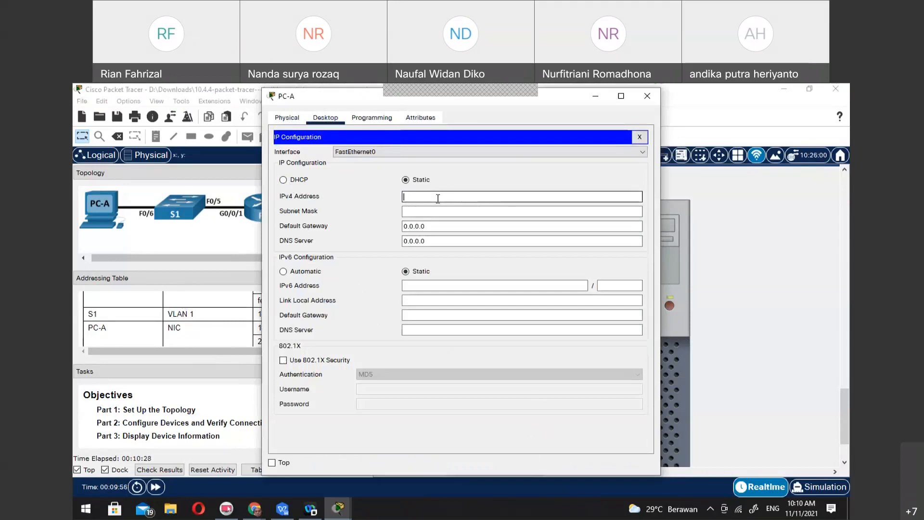
type("192.168")
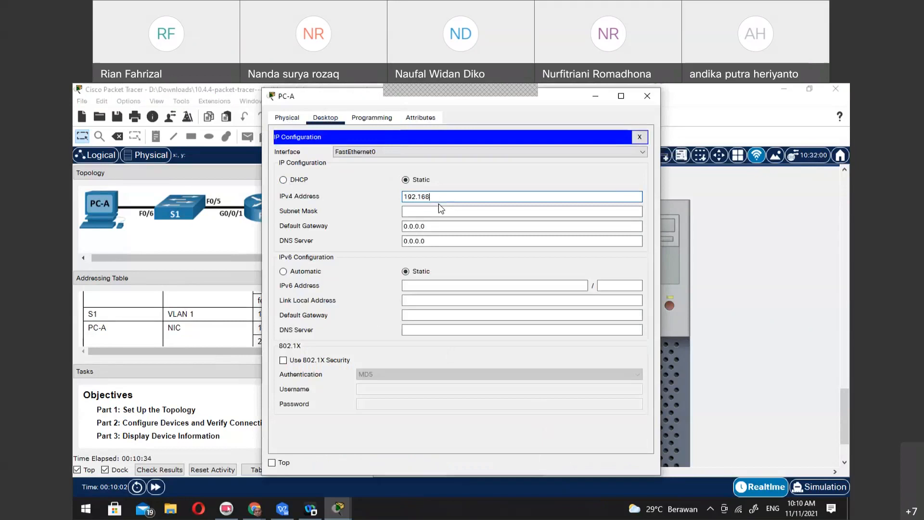
type(".1.2")
key("BackSpace")
type("3")
left_click(449, 211)
left_click(454, 227)
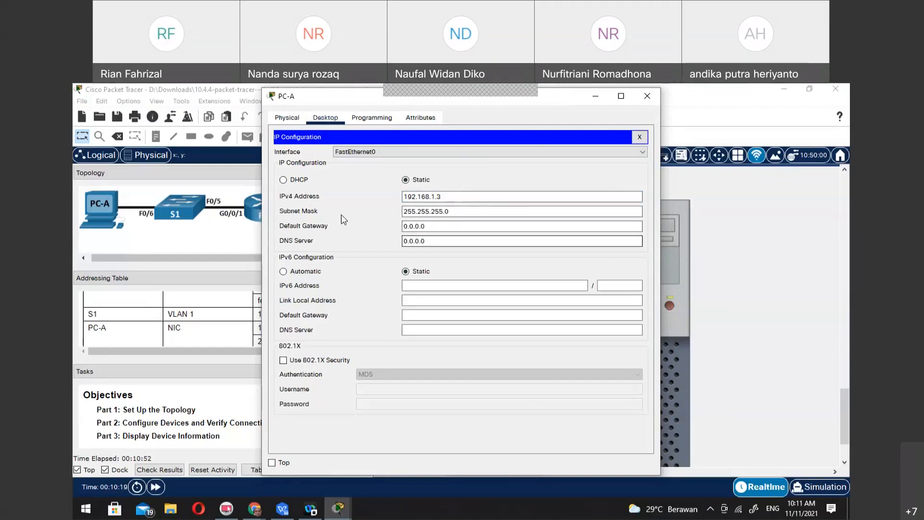
Move PC-A's window off the addressing table and try to copy the PC-A IPv6 address from the table
left_click(423, 287)
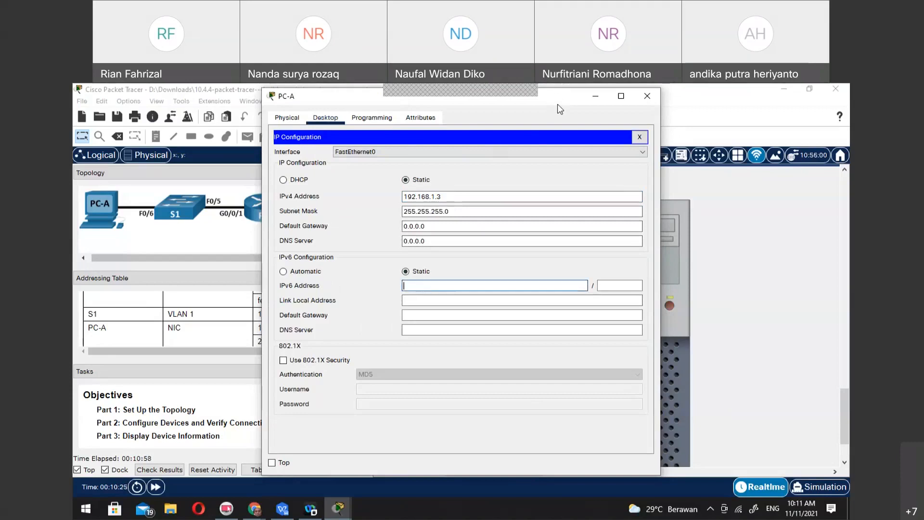
left_click_drag(563, 102, 690, 97)
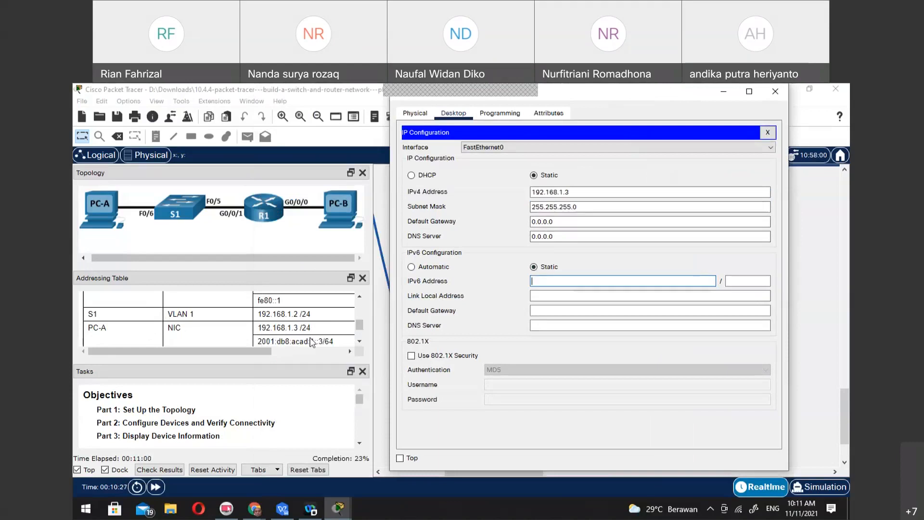
left_click_drag(258, 341, 316, 345)
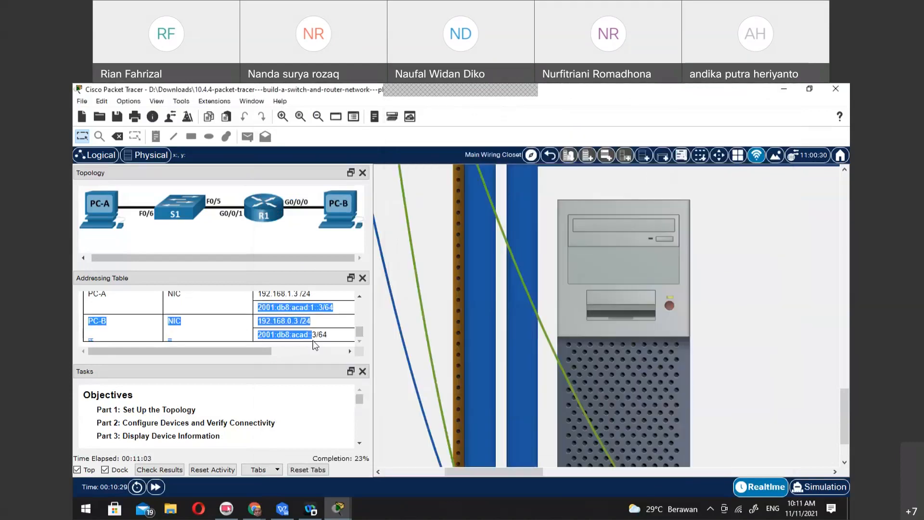
left_click(325, 308)
left_click_drag(323, 309, 257, 308)
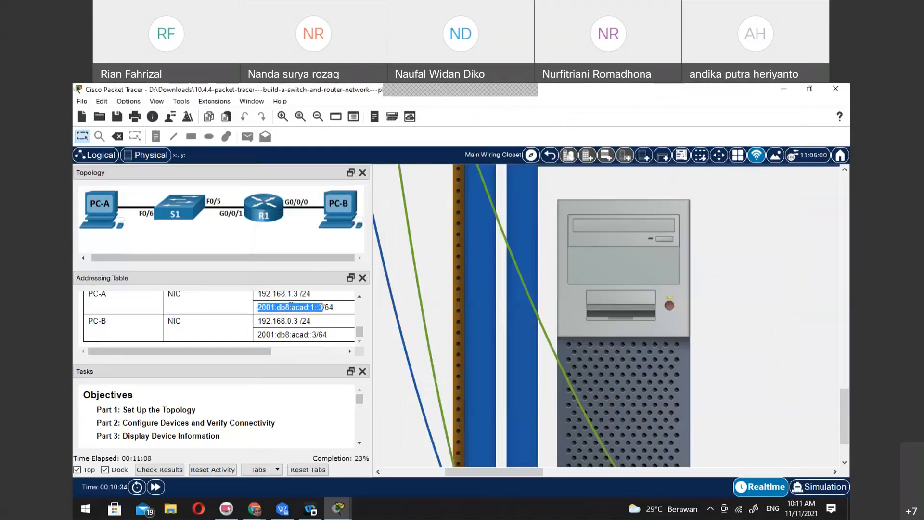
right_click(291, 308)
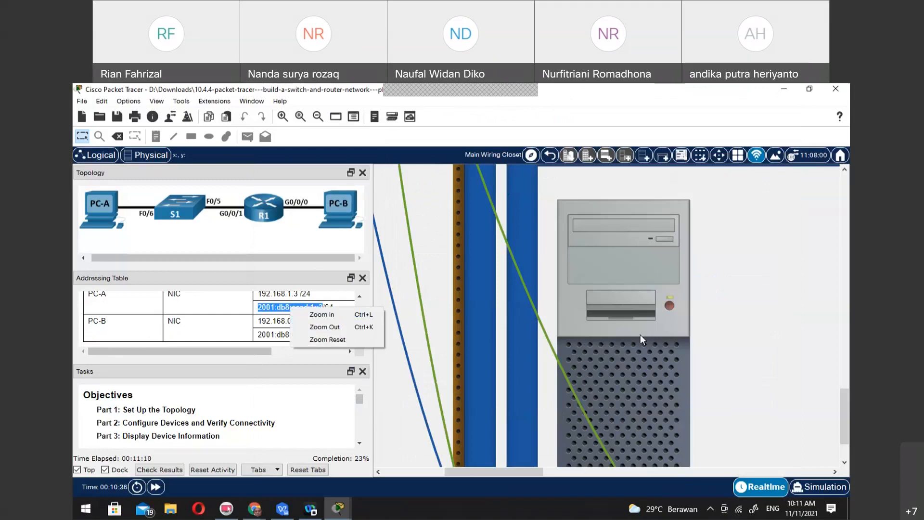
Set PC-A's static IPv6 address to 2001:db8:acad:1::3 with prefix length 64
mouse_move(338, 508)
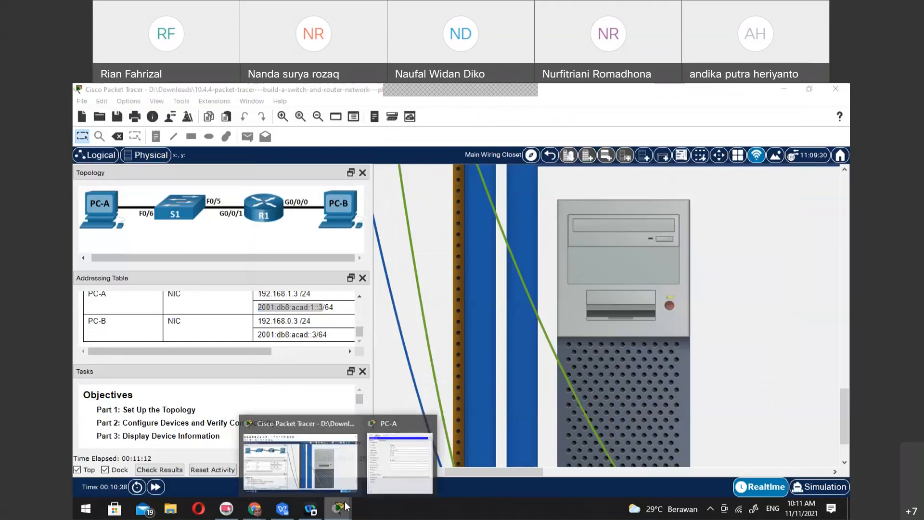
left_click(390, 461)
left_click(597, 284)
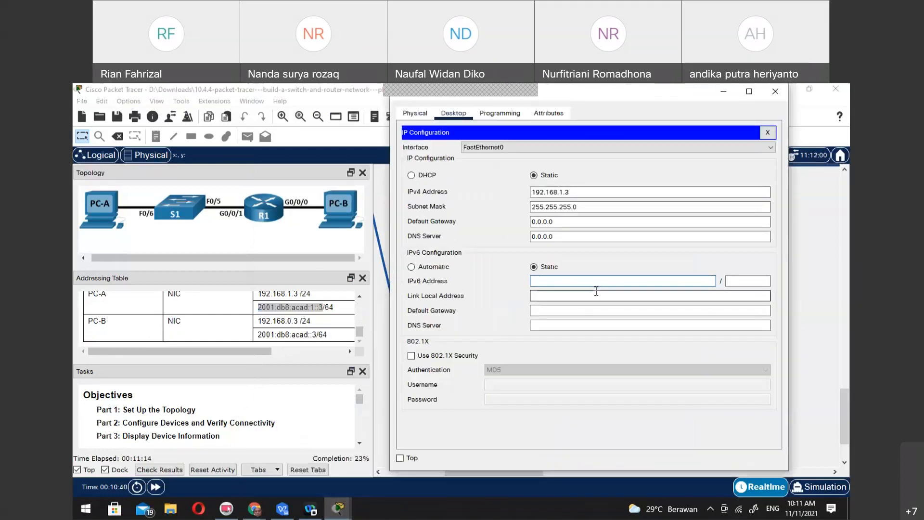
type("2001:db8")
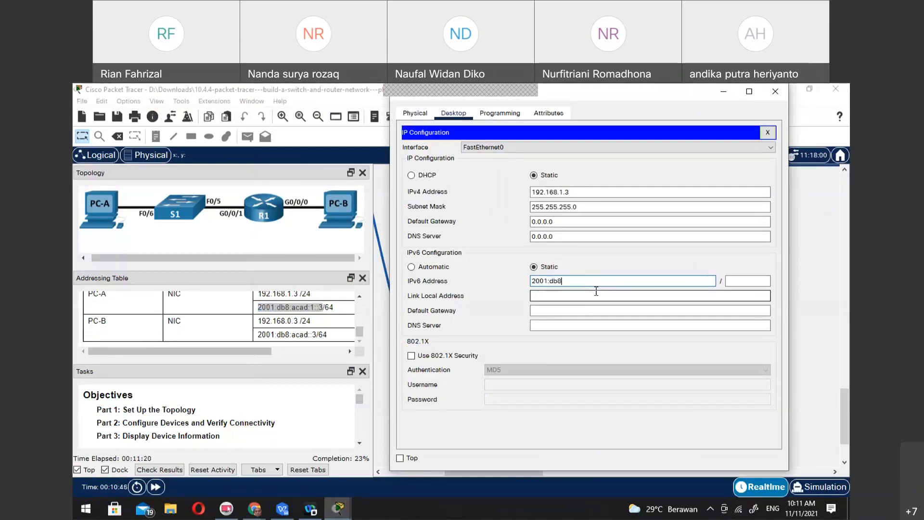
type(":")
type("acad")
type("L1")
key("BackSpace")
key("BackSpace")
type(":1::3/")
key("BackSpace")
left_click(751, 282)
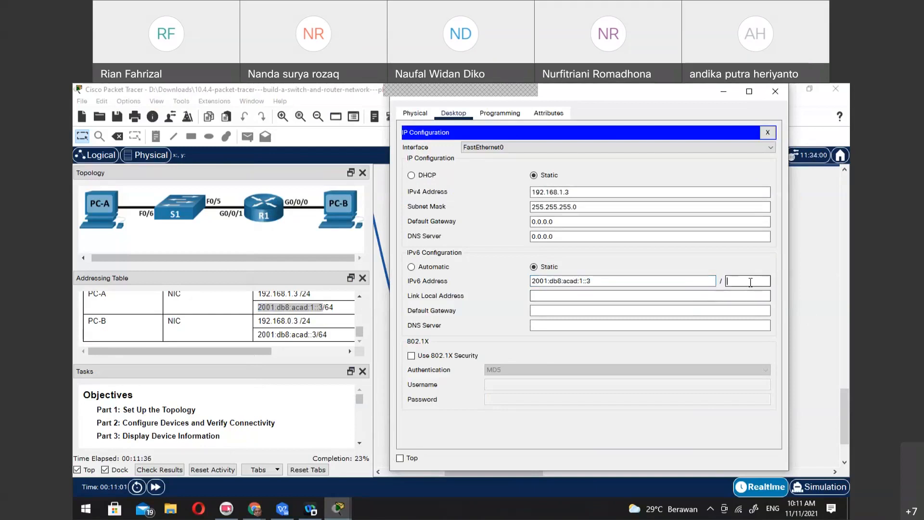
type("64")
Check the addressing table's PC-A rows for further values such as a link-local address, and return to PC-A's IP Configuration
left_click(578, 299)
left_click(578, 296)
scroll(296, 332, "up", 2)
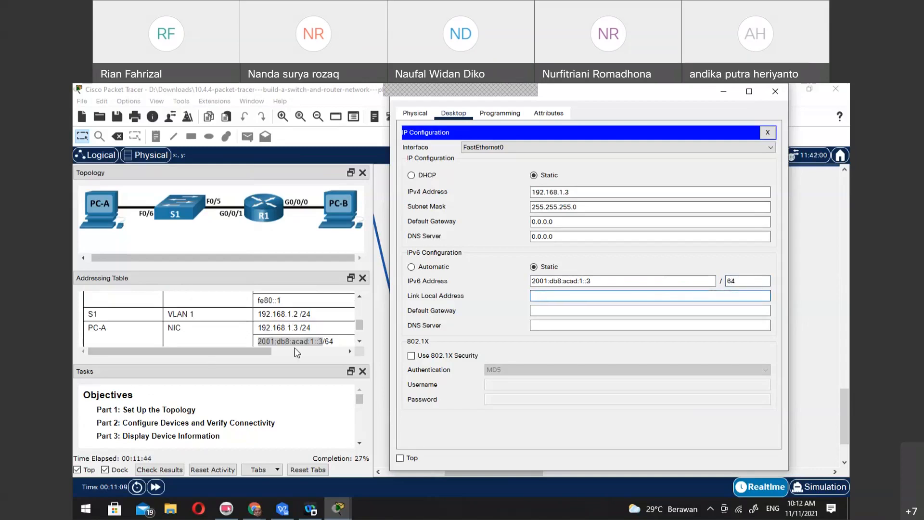
left_click(359, 341)
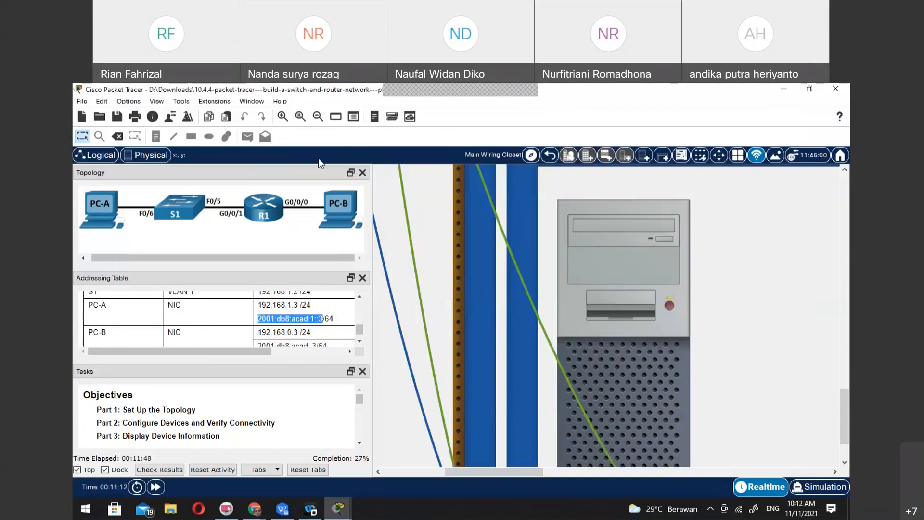
left_click(338, 509)
left_click(431, 466)
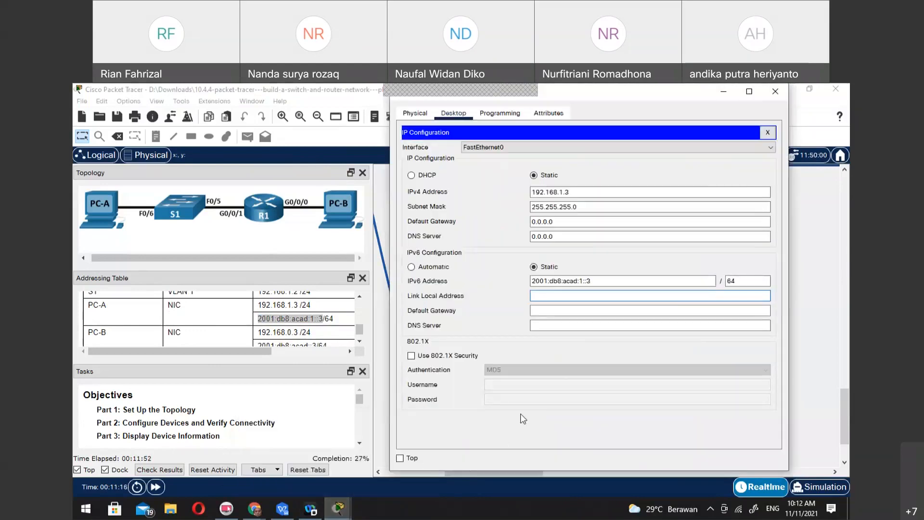
left_click(582, 325)
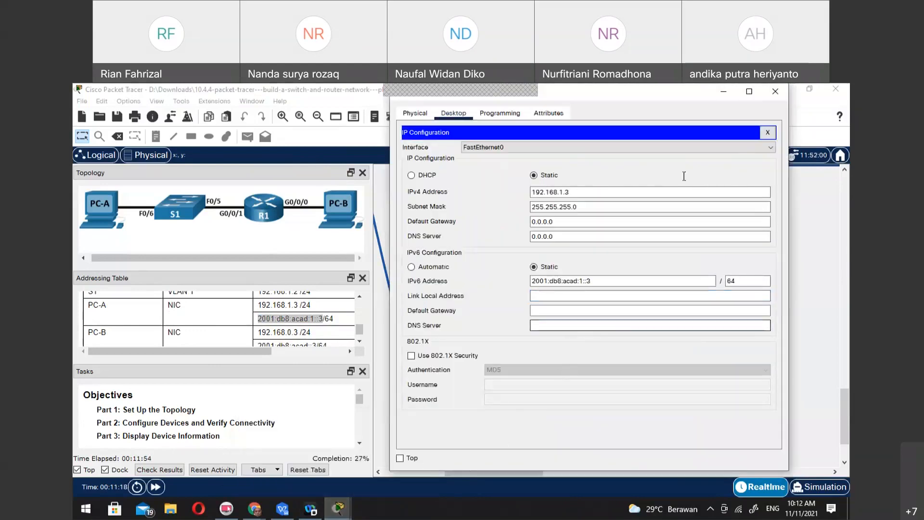
Check PC-A's addressing by running ipconfig in its Command Prompt, and close the PC-A window
left_click(766, 133)
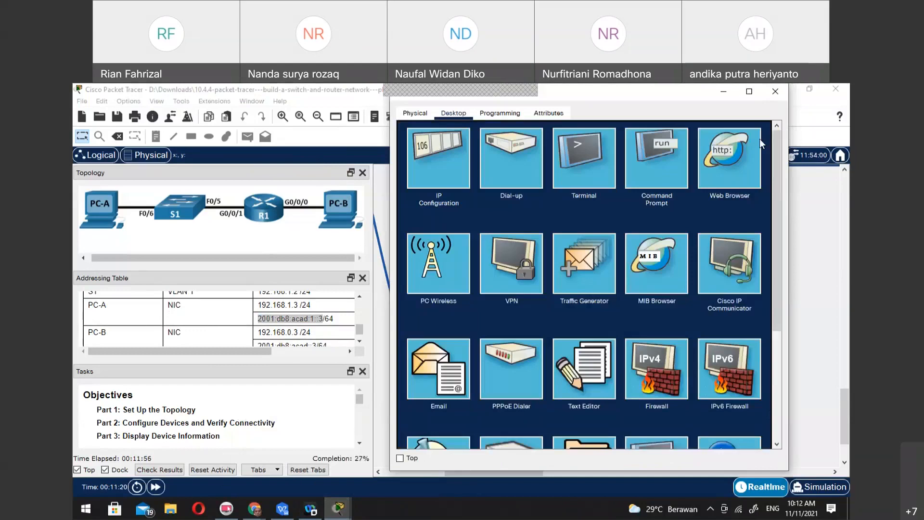
left_click(638, 149)
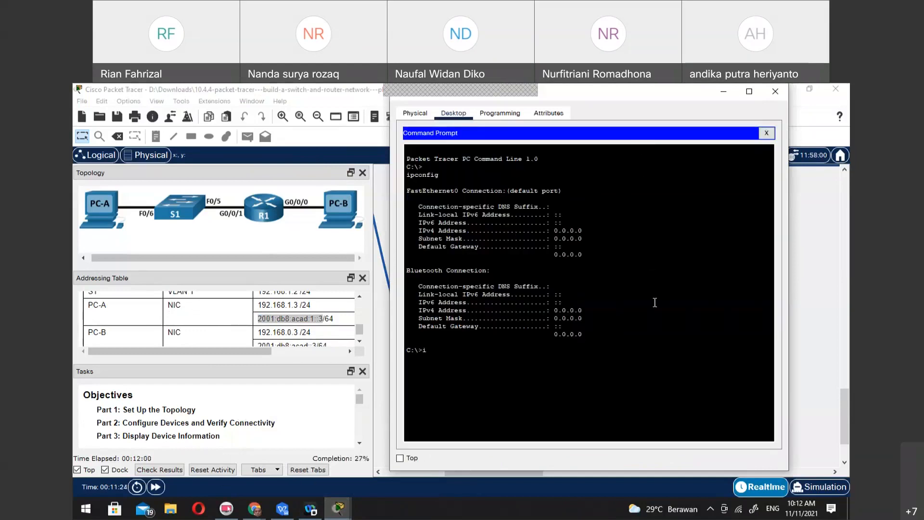
type("ipconfig")
key("Return")
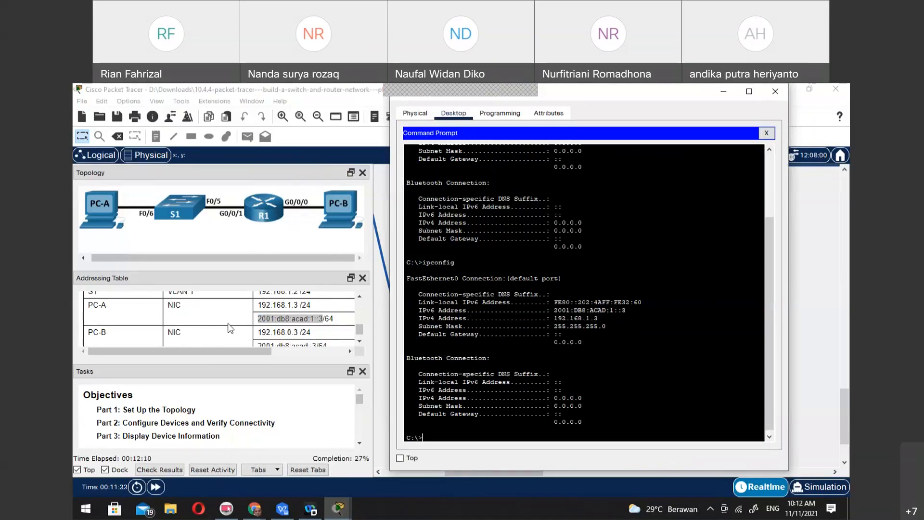
left_click(767, 134)
left_click(776, 87)
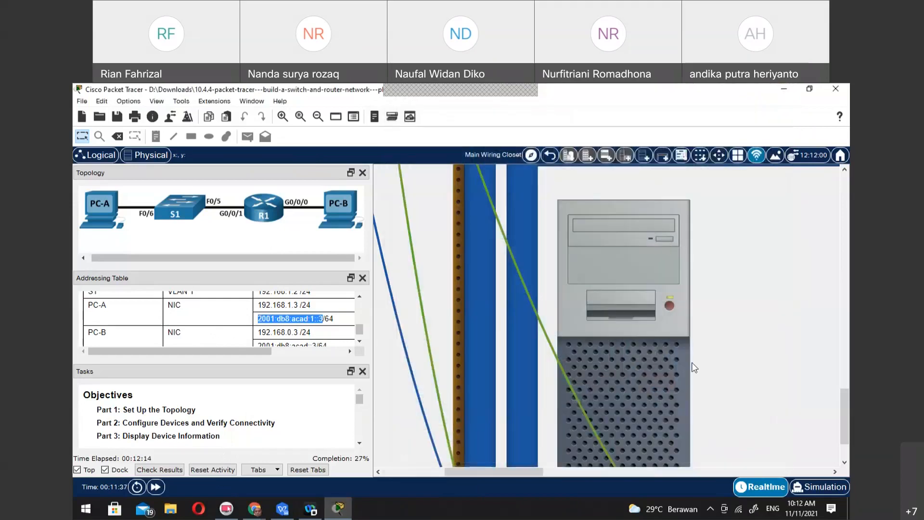
Open PC-B's IP Configuration and place it beside the addressing table's PC-B entries
left_click_drag(511, 471, 585, 472)
left_click(635, 277)
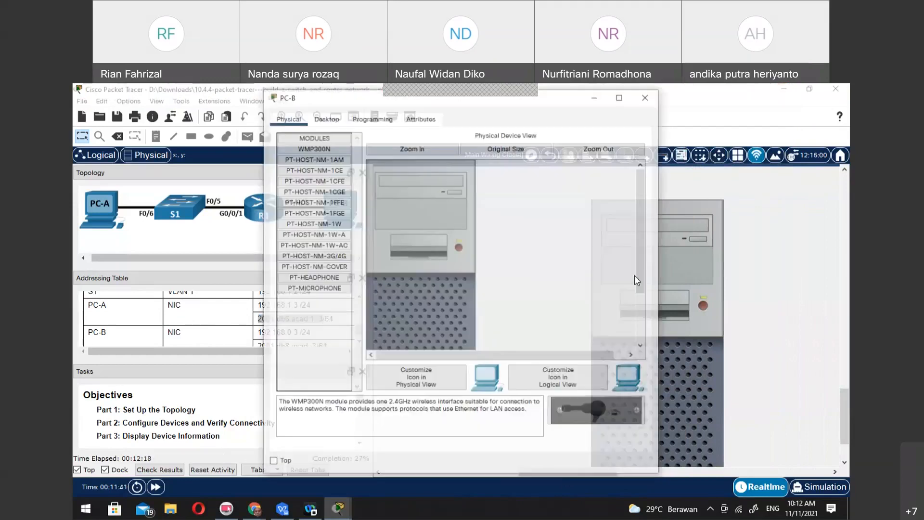
left_click(326, 118)
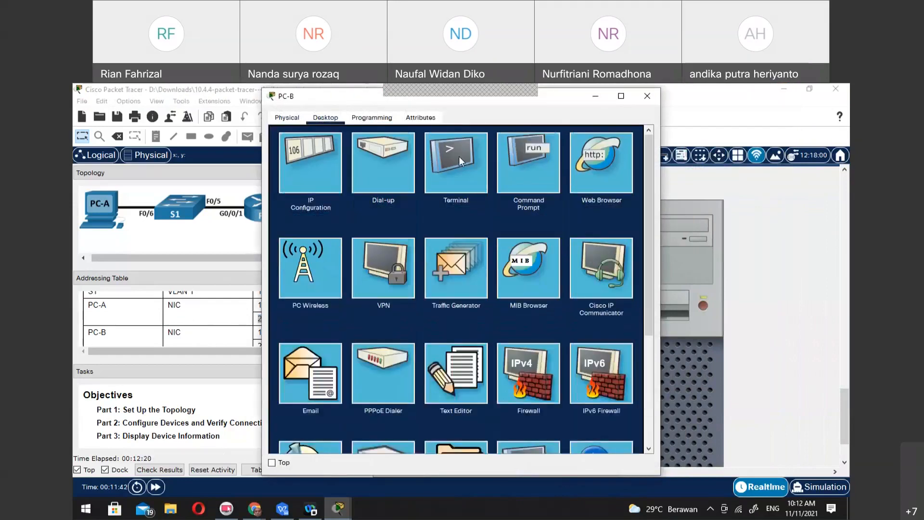
left_click(299, 160)
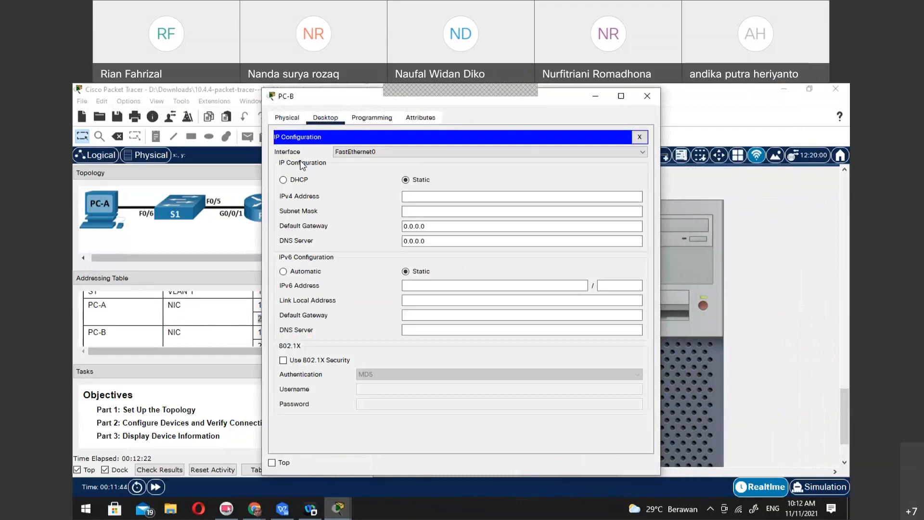
left_click_drag(550, 97, 680, 92)
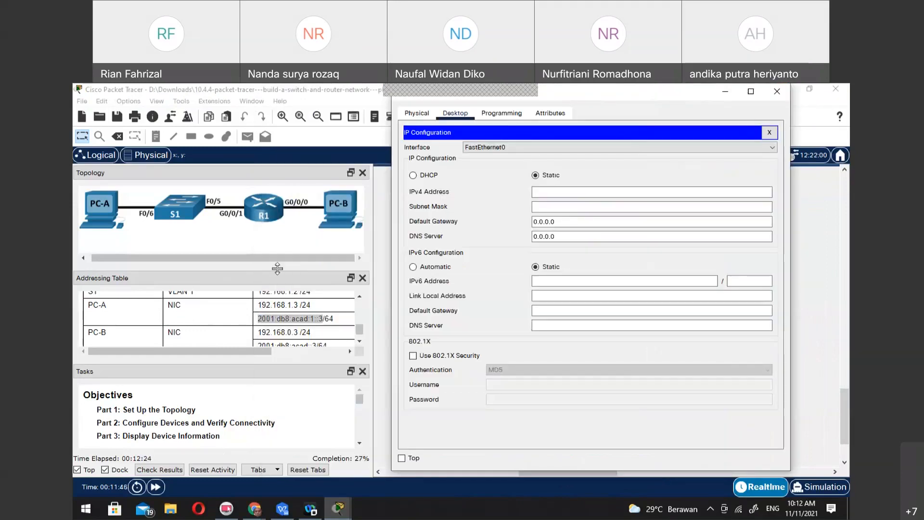
left_click(361, 342)
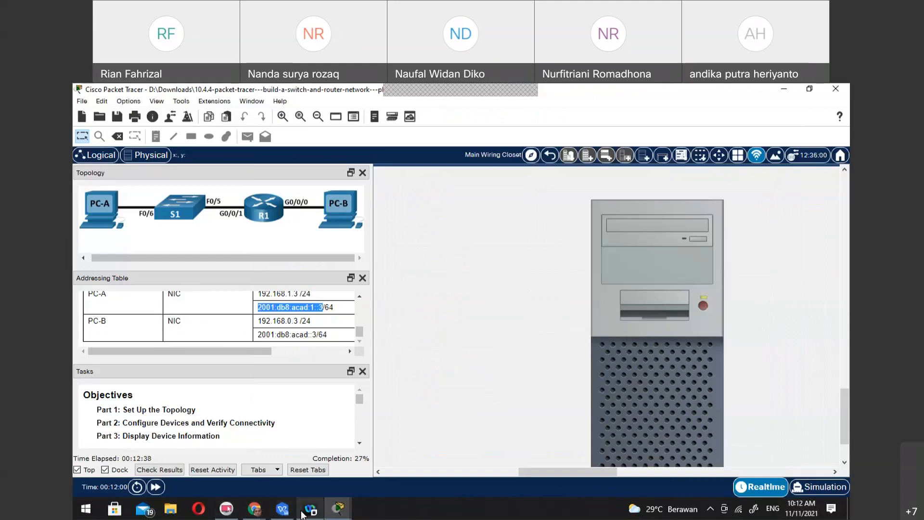
Set PC-B's static IPv4 address to 192.168.0.3, subnet mask to 255.255.255.0 and IPv4 default gateway to 192.168.0.1
mouse_move(311, 511)
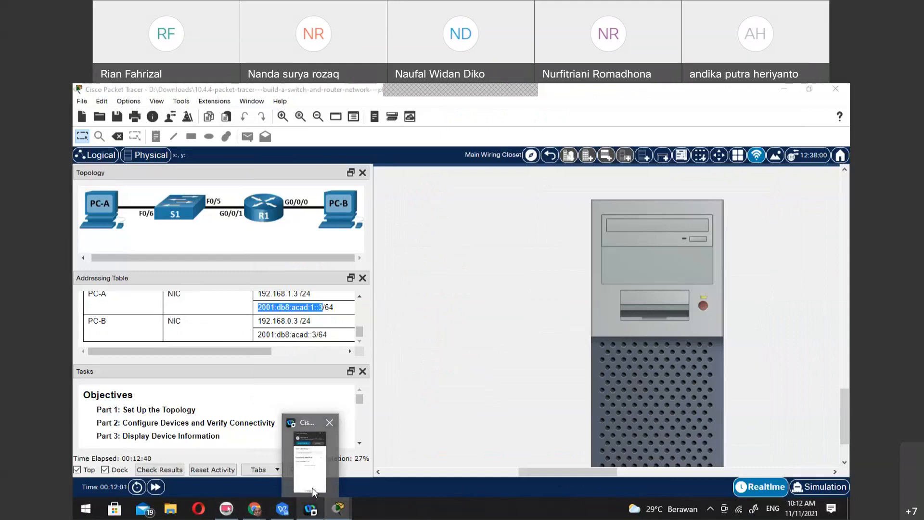
left_click(313, 489)
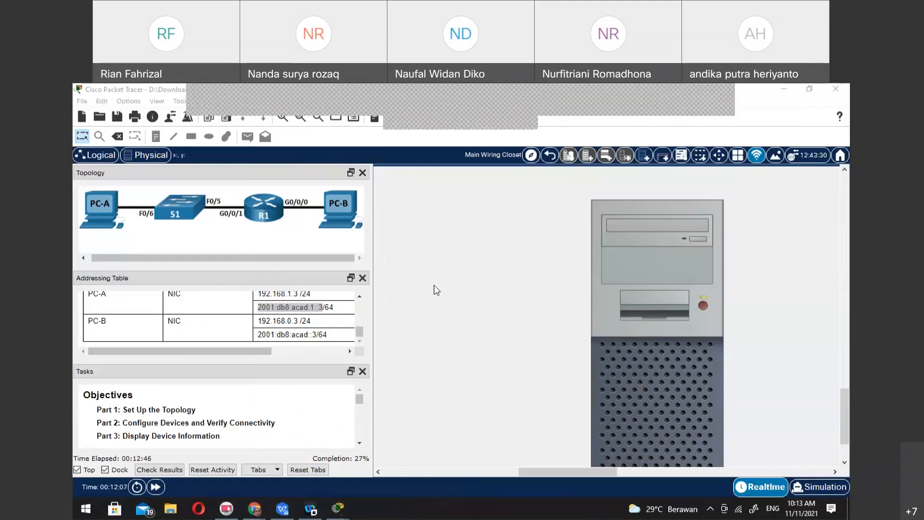
left_click(627, 387)
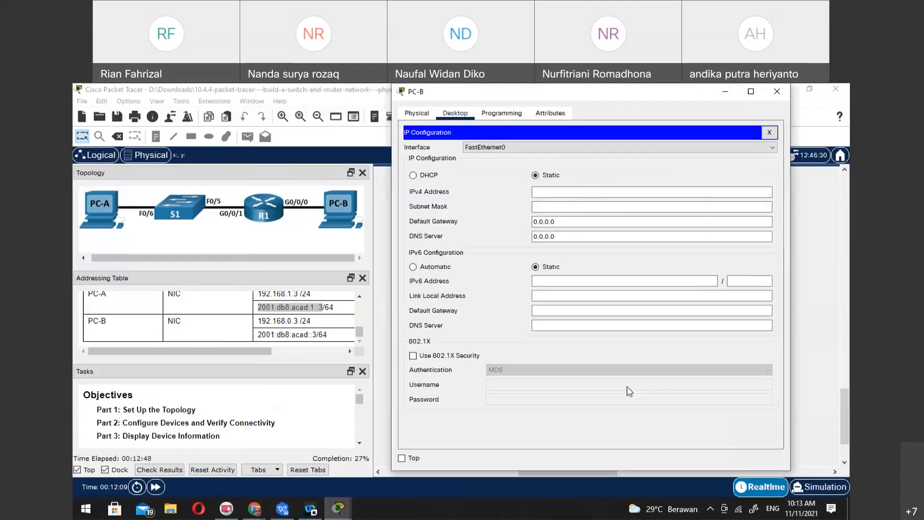
left_click(584, 192)
type("192.168")
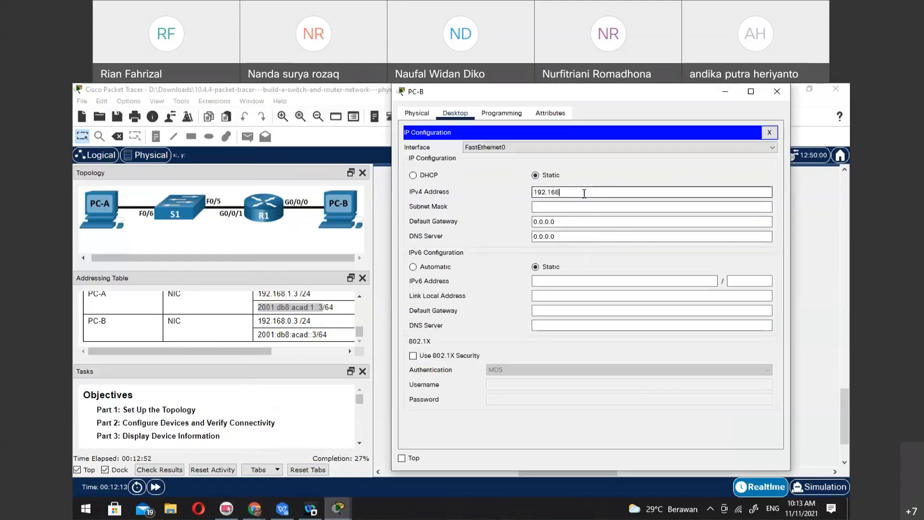
type(".0.3")
left_click(588, 221)
left_click(596, 206)
left_click(595, 223)
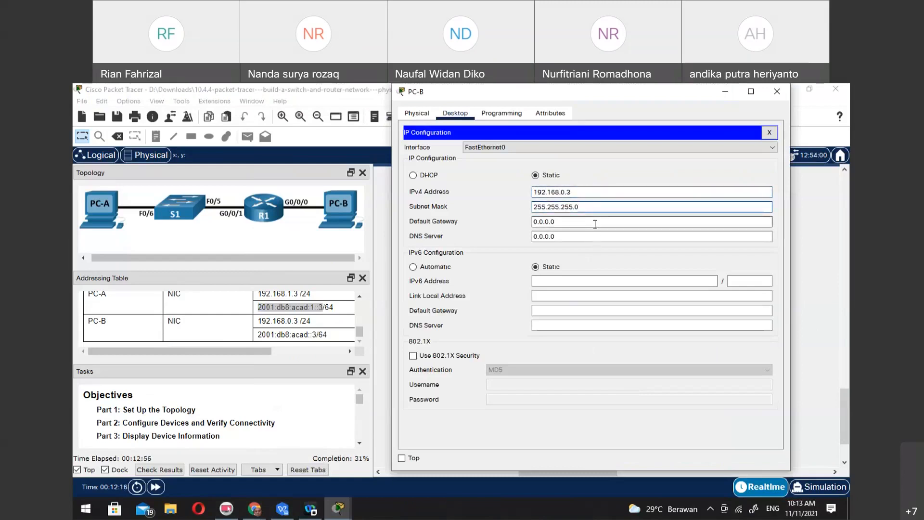
triple_click(599, 221)
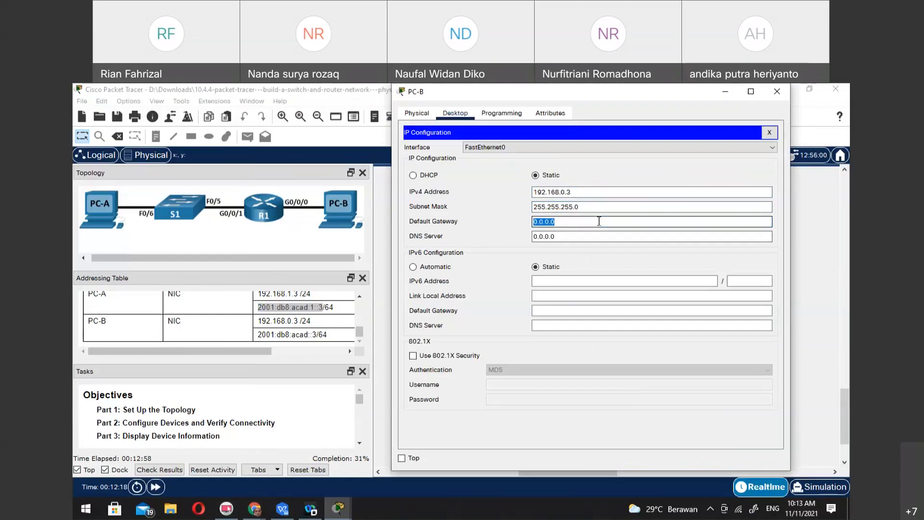
type("192.168.0.1")
Set PC-B's static IPv6 address to 2001:db8:acad::3 with prefix length 64, and close the PC-B window
left_click(567, 280)
type("2001")
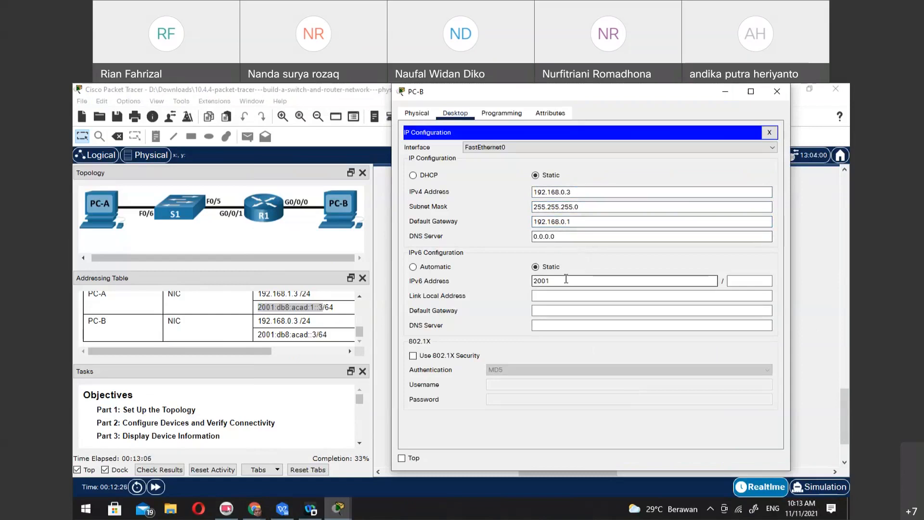
type(":db8:acad")
type("::3")
left_click(737, 282)
type("654")
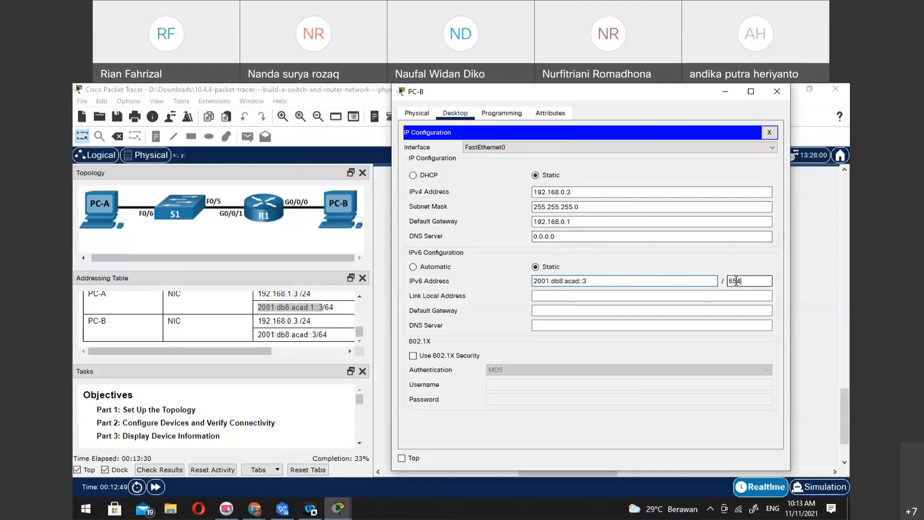
key("BackSpace")
key("BackSpace")
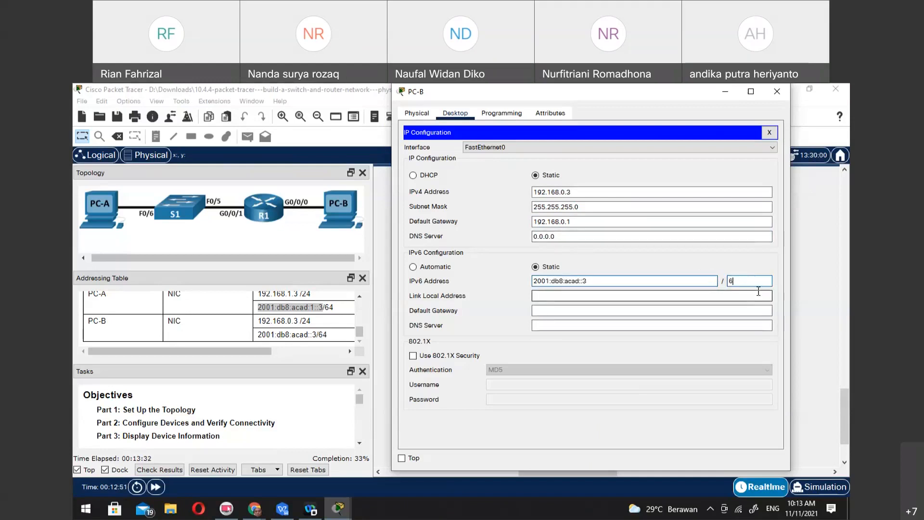
type("4")
left_click(716, 310)
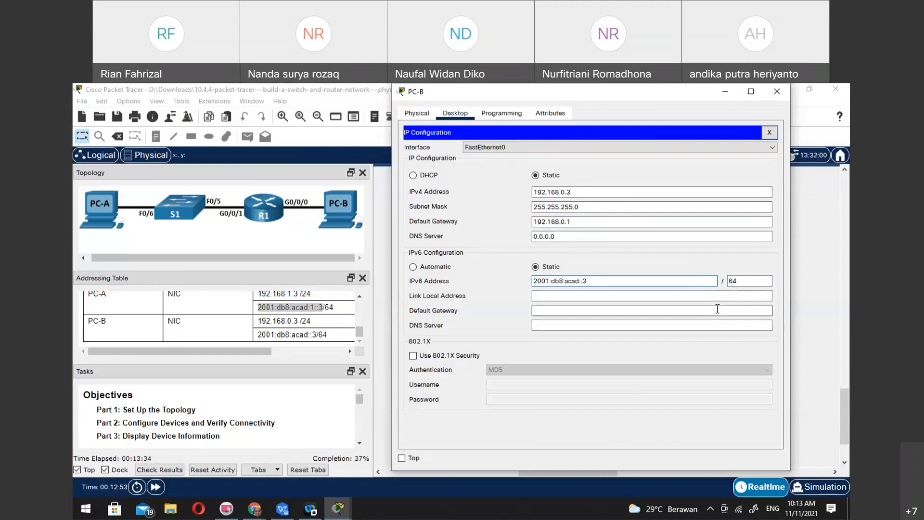
left_click(770, 133)
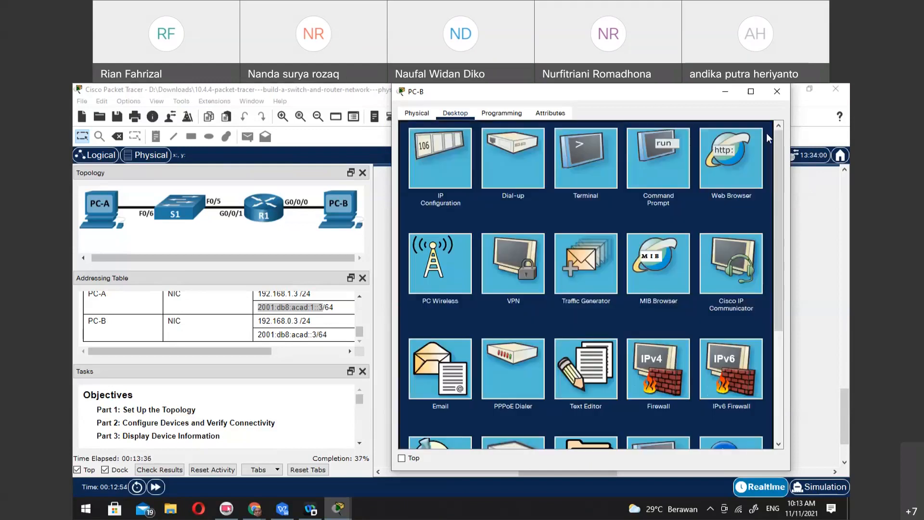
left_click(778, 92)
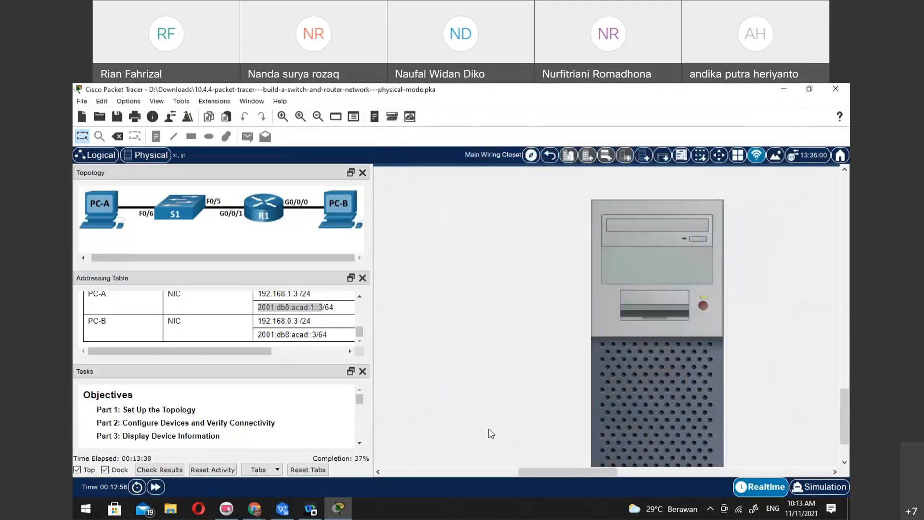
Set PC-A's IPv4 default gateway to 192.168.1.1 in its IP Configuration, and close the PC-A window
left_click_drag(525, 469, 439, 472)
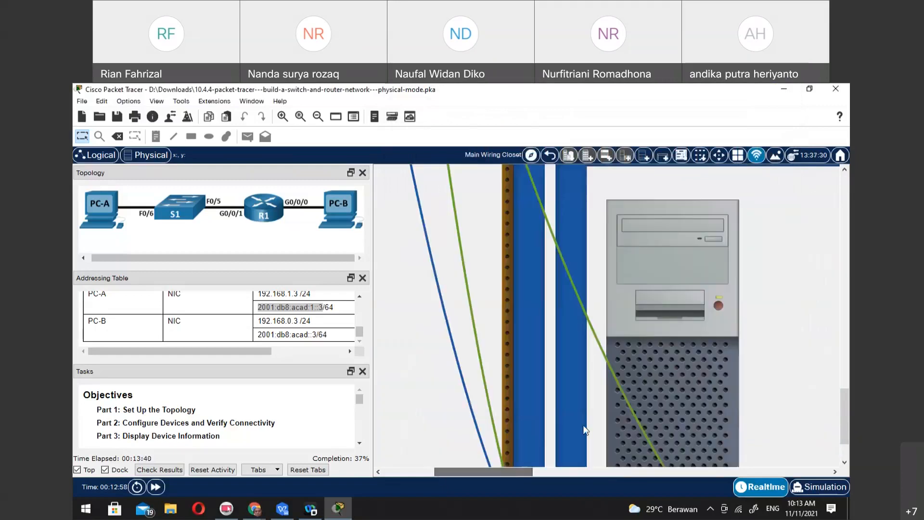
left_click(666, 339)
left_click(291, 157)
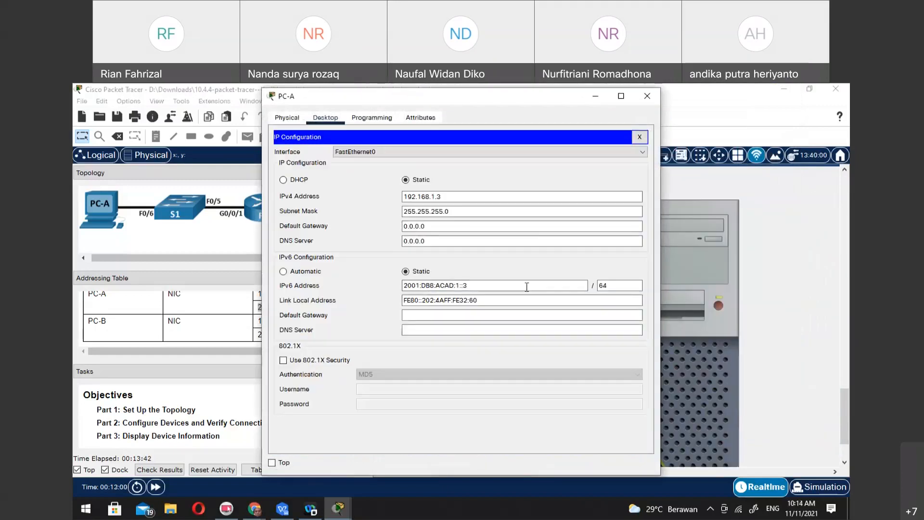
double_click(470, 226)
type("192.168.1.1")
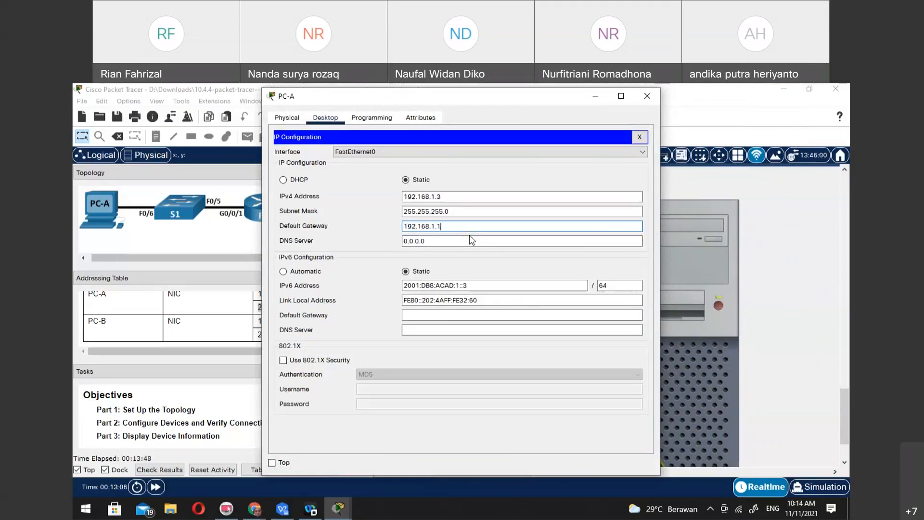
left_click(478, 241)
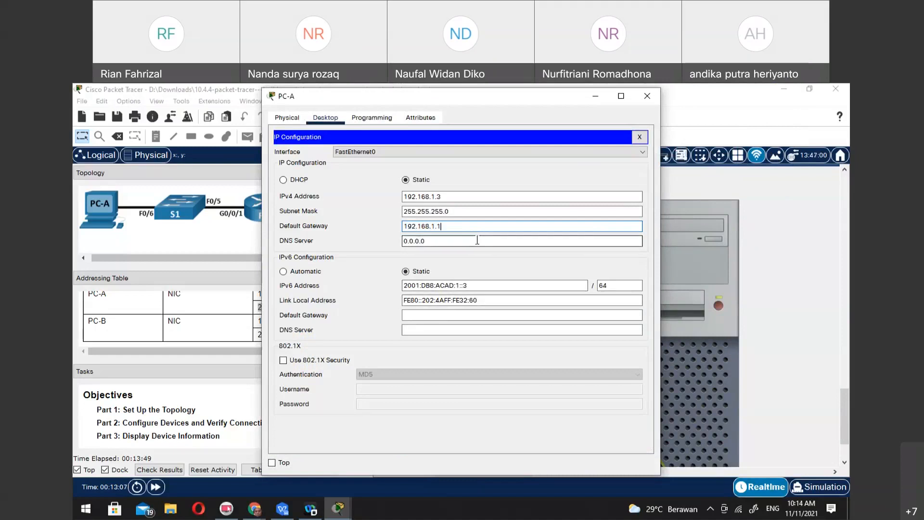
left_click(640, 138)
left_click(647, 96)
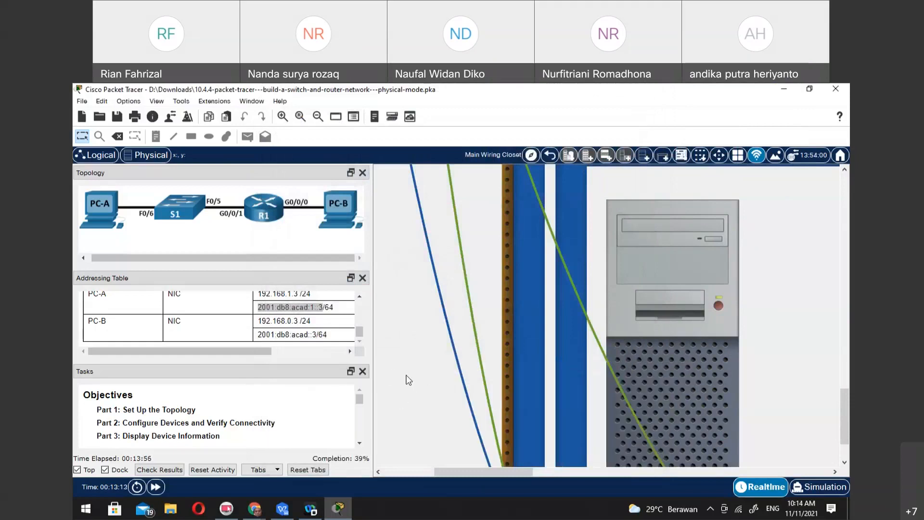
Read the task instructions from the background scenario through Part 1 to the start of Part 2, Step 1
scroll(232, 432, "down", 3)
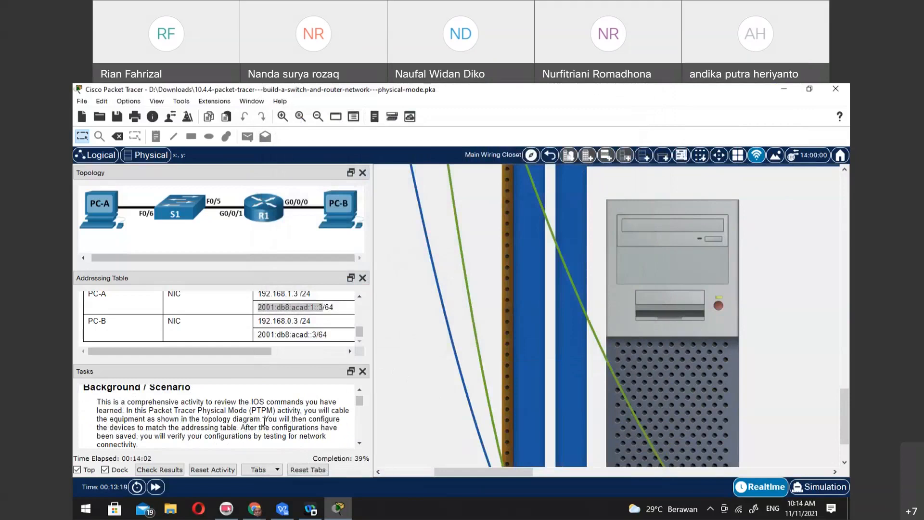
scroll(264, 421, "down", 1)
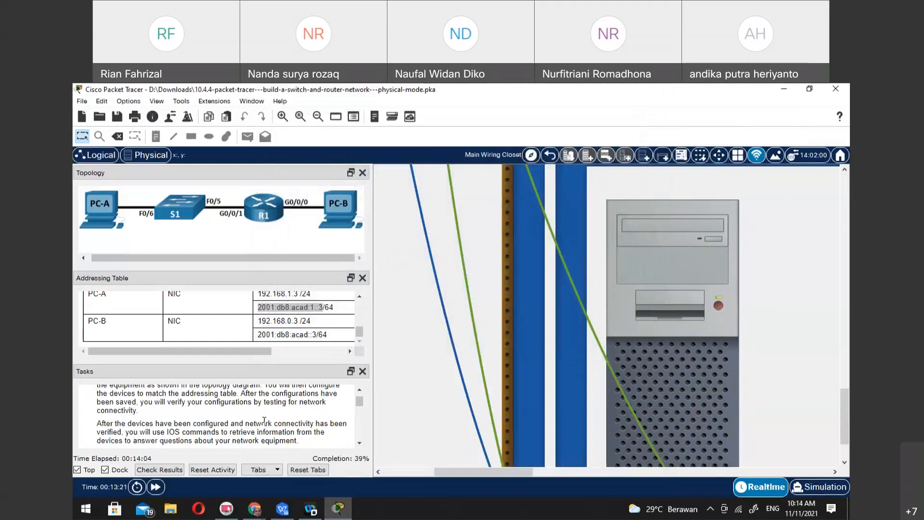
scroll(264, 420, "down", 3)
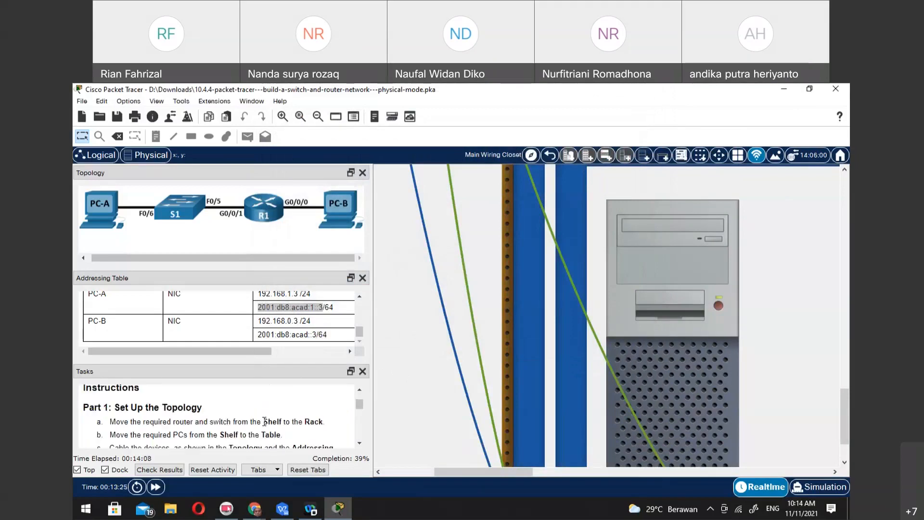
scroll(264, 421, "down", 1)
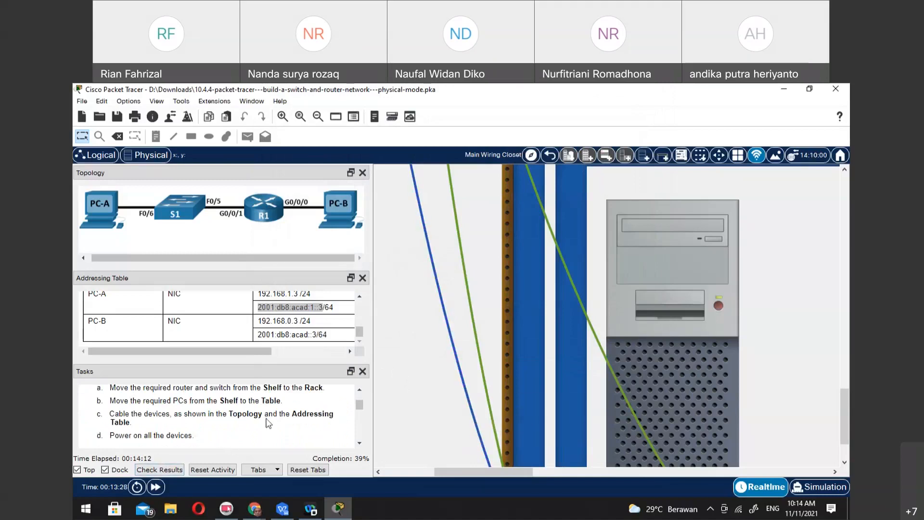
scroll(282, 427, "down", 1)
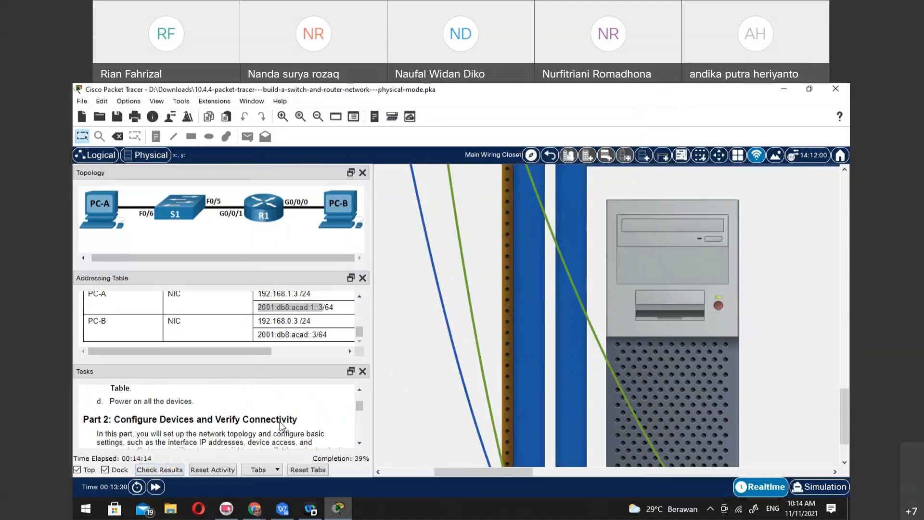
scroll(281, 426, "down", 1)
scroll(281, 426, "up", 1)
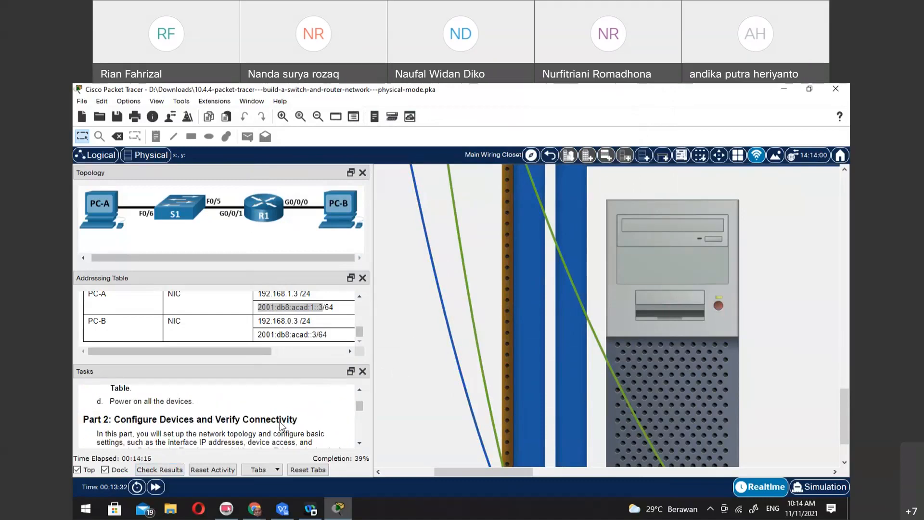
scroll(282, 426, "down", 1)
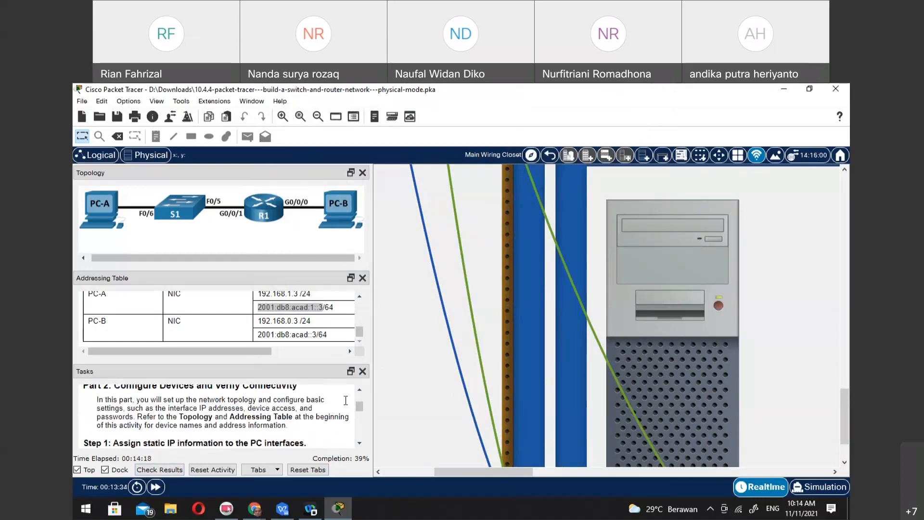
Inspect S1, R1 and their cabling in the rack, and read the PC addressing and ping instructions of Part 2, Step 1
left_click_drag(842, 399, 843, 324)
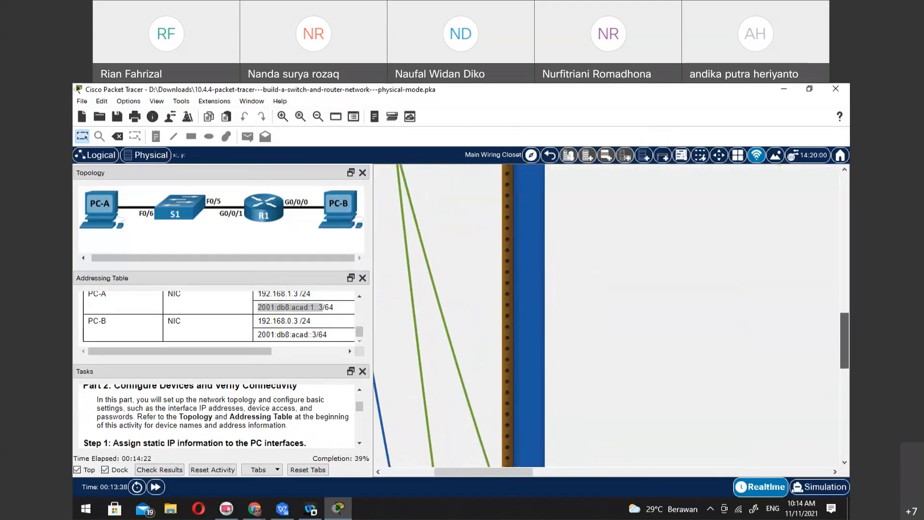
left_click_drag(449, 473, 400, 475)
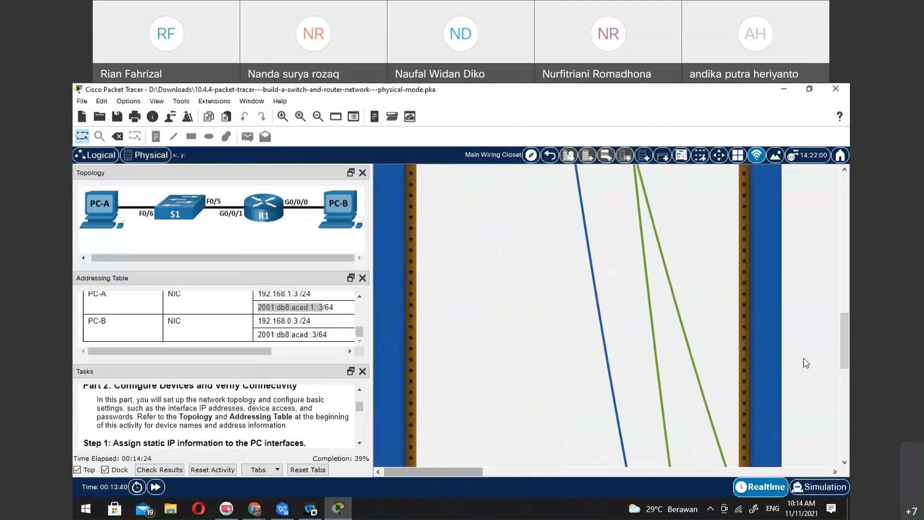
left_click_drag(845, 327, 845, 192)
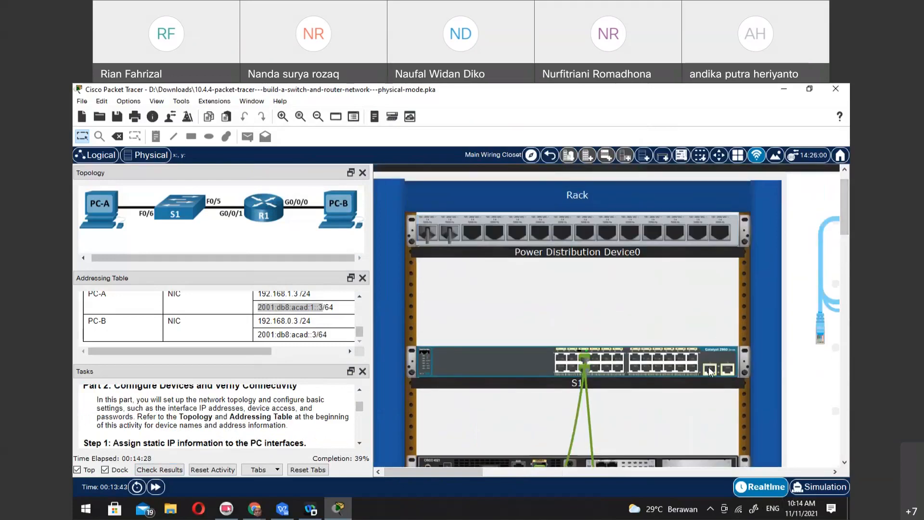
mouse_move(709, 366)
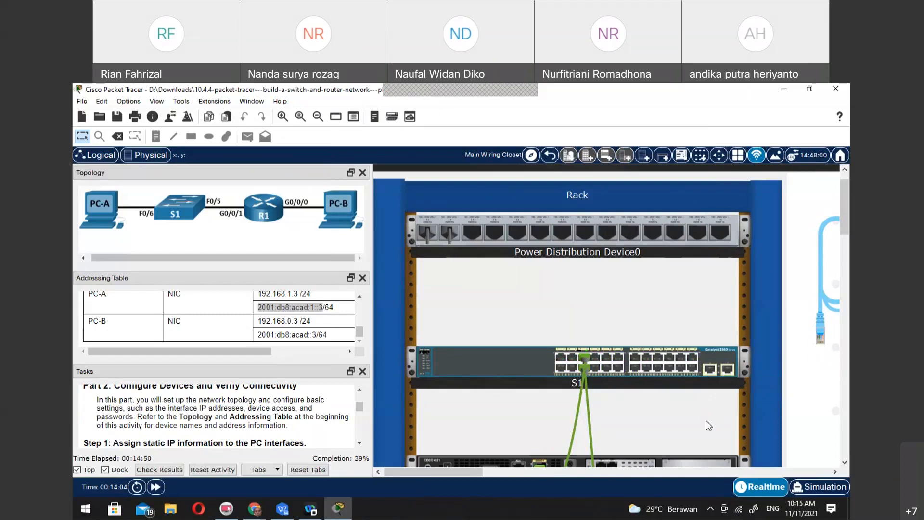
scroll(708, 424, "down", 3)
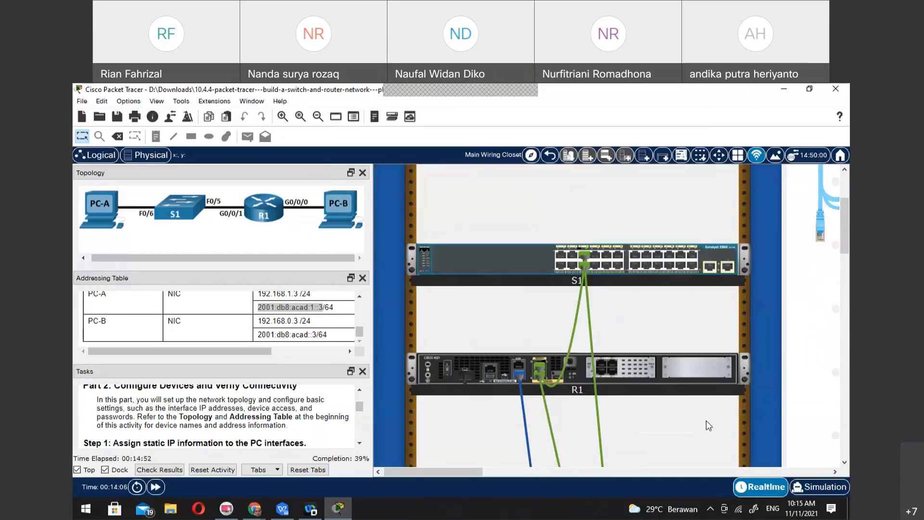
scroll(294, 436, "down", 3)
scroll(294, 435, "up", 3)
scroll(294, 436, "down", 3)
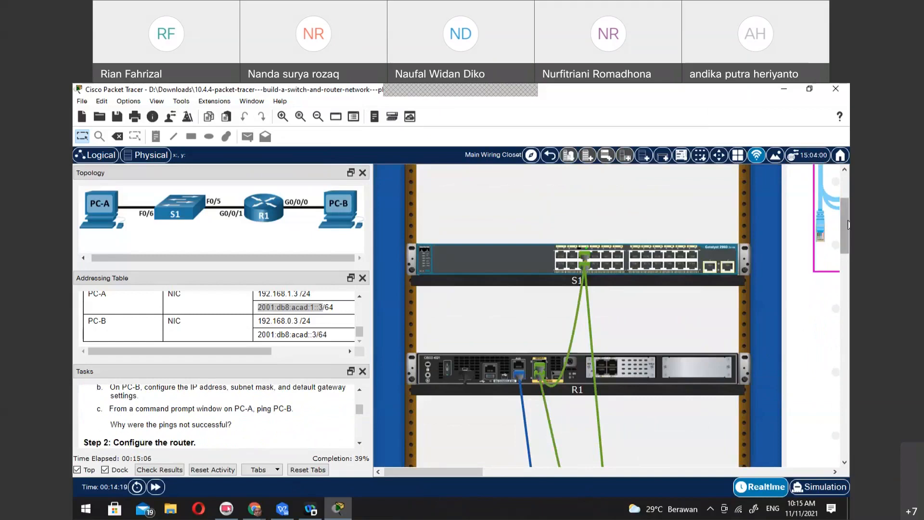
Ping 192.168.1.3 from PC-A's Command Prompt
scroll(824, 285, "down", 10)
left_click_drag(441, 470, 528, 469)
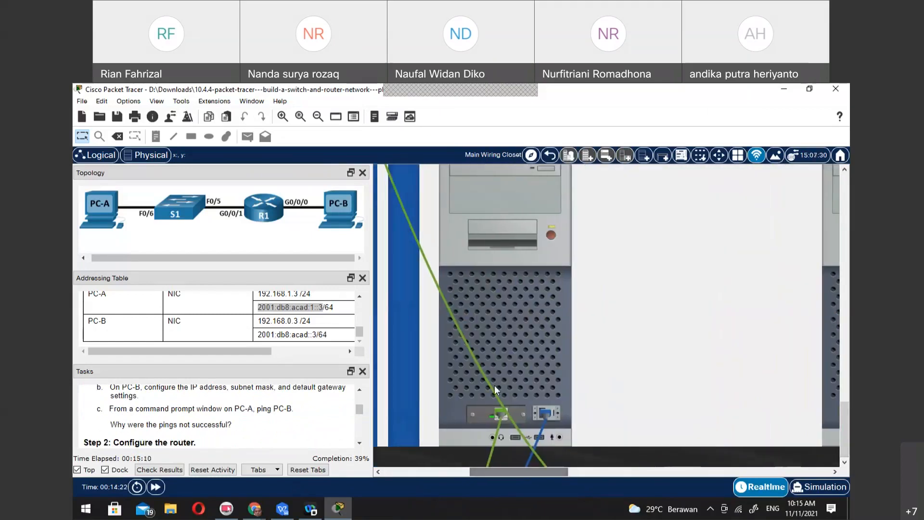
left_click(533, 315)
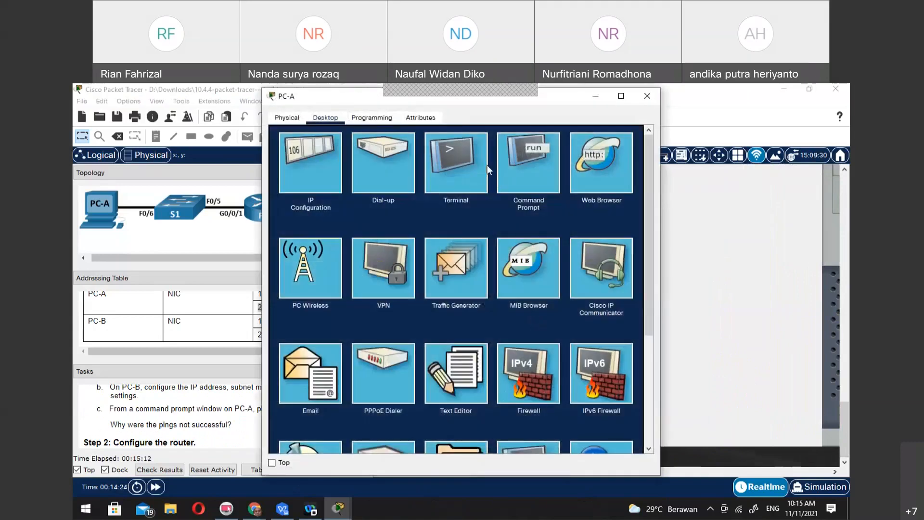
left_click(557, 155)
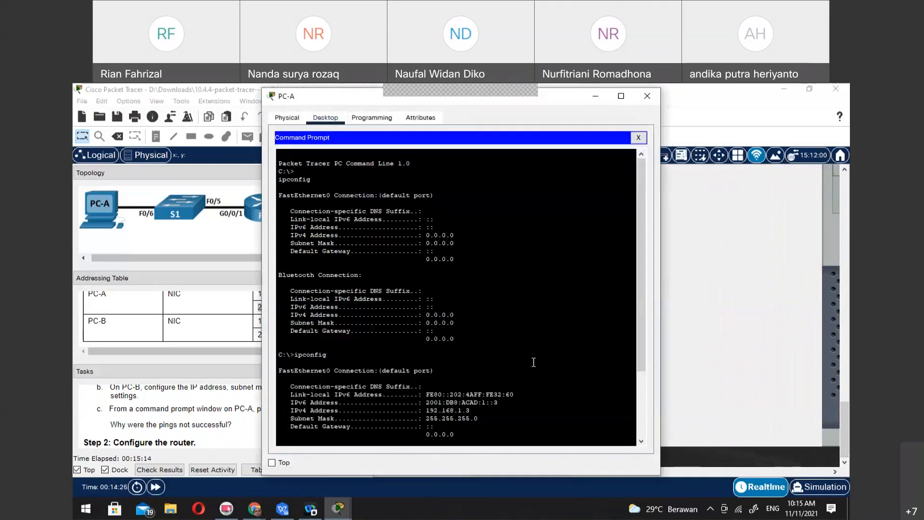
key("Return")
type("ping ")
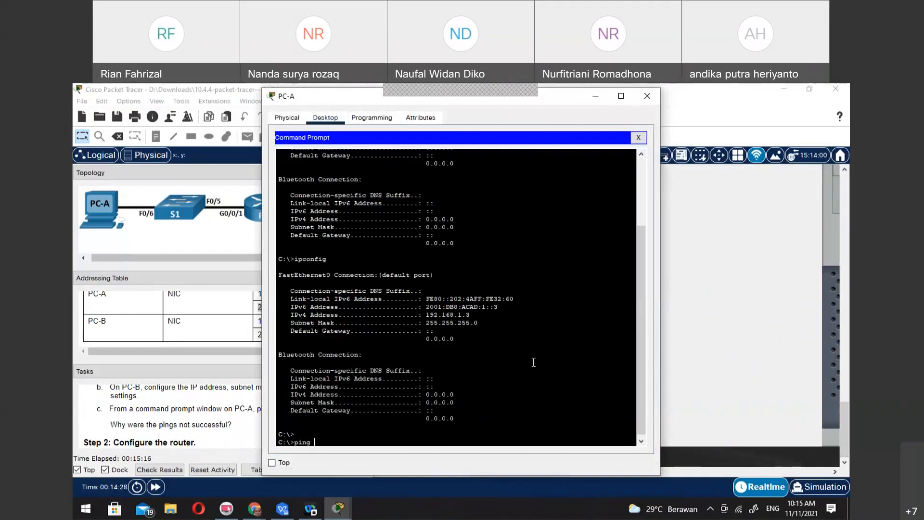
type("192.168.1.3")
key("Return")
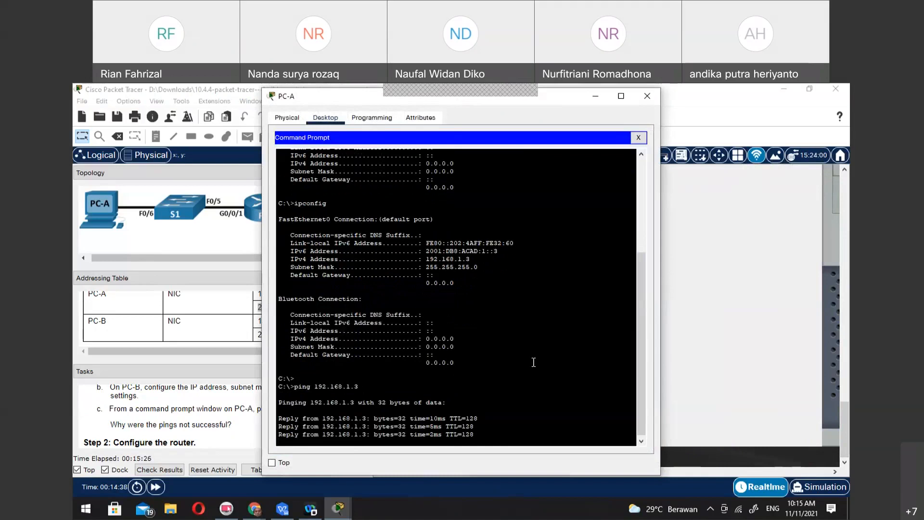
Ping 192.168.0.3 from PC-A's Command Prompt
key("Up")
key("BackSpace")
key("BackSpace")
key("BackSpace")
type("0.3")
key("Return")
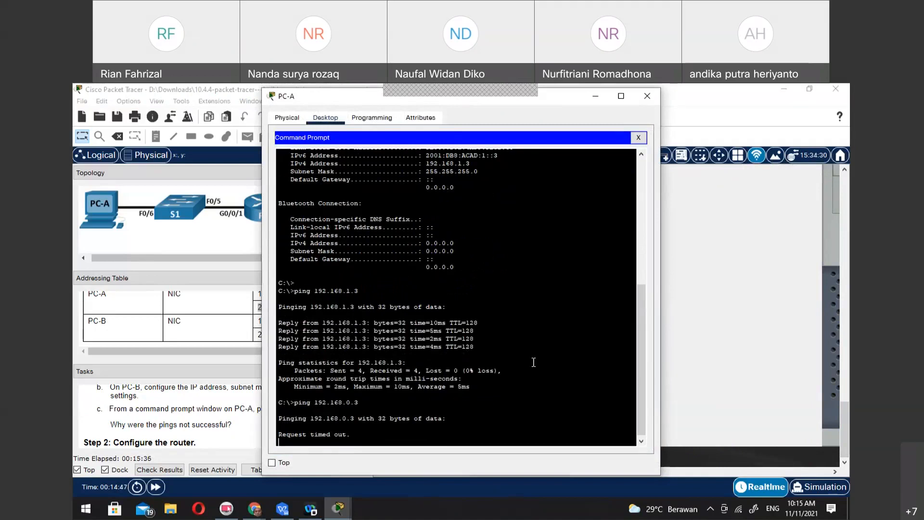
Read the Part 2, Step 2 router tasks, and open PC-A's Terminal to the router console with the default port settings
left_click(171, 413)
scroll(236, 418, "down", 2)
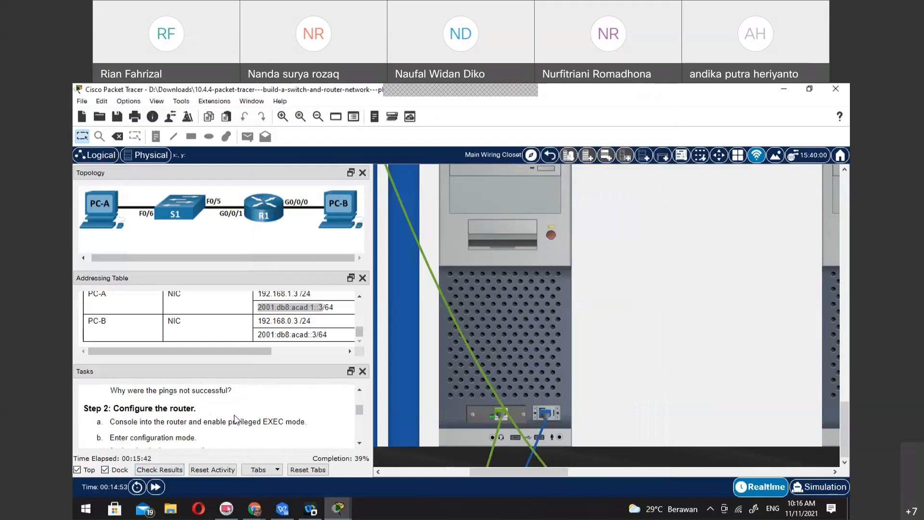
scroll(299, 437, "down", 1)
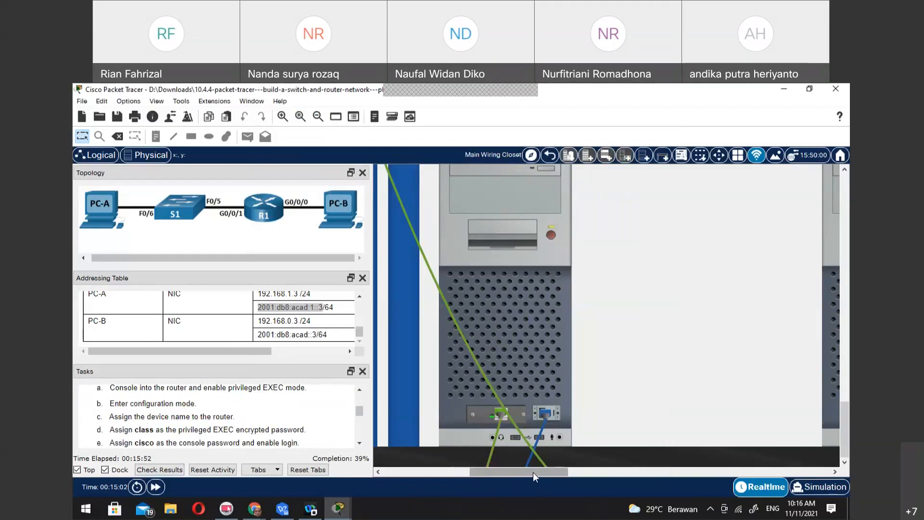
left_click(516, 295)
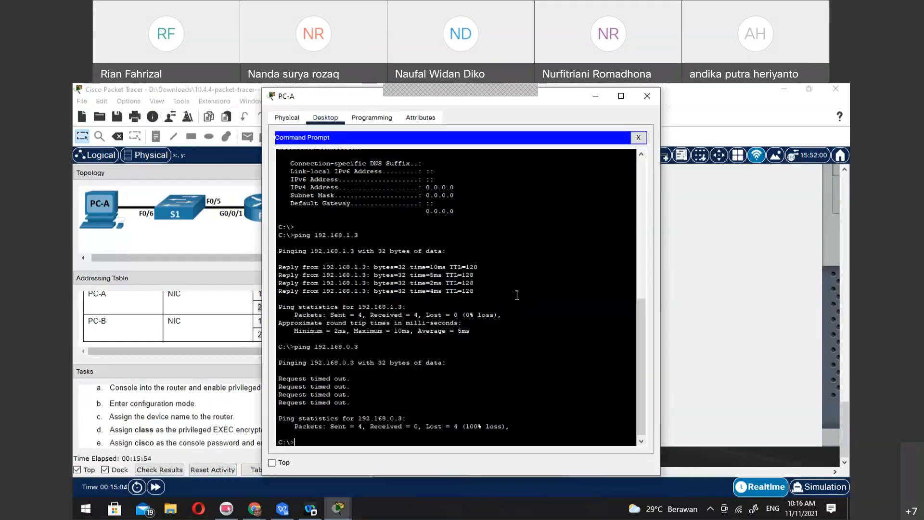
left_click(638, 137)
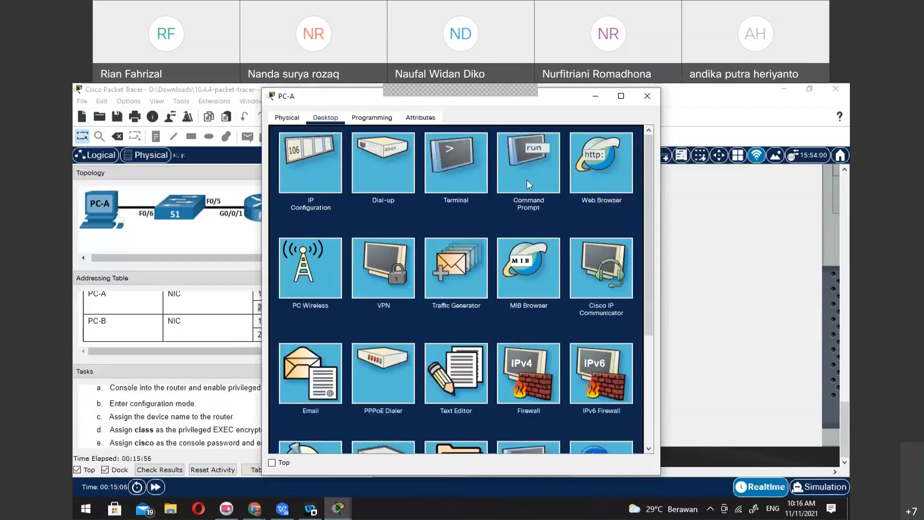
left_click(455, 154)
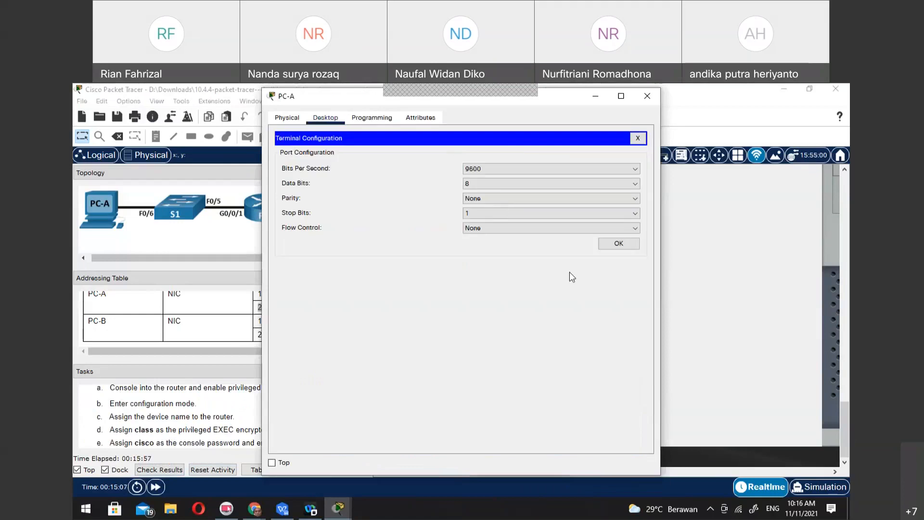
left_click(617, 244)
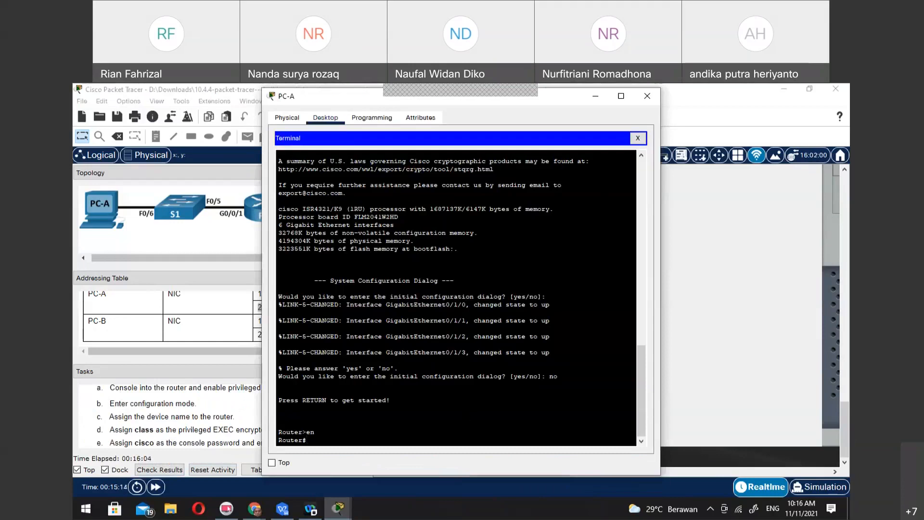
key("alt+Tab")
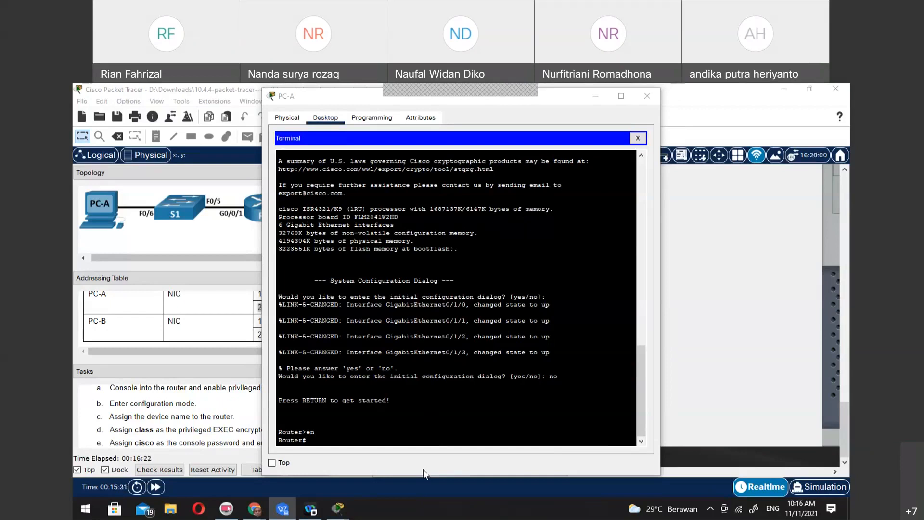
Try to display the router's SDM template with show sdm prefer from privileged EXEC mode
left_click(353, 437)
type("show")
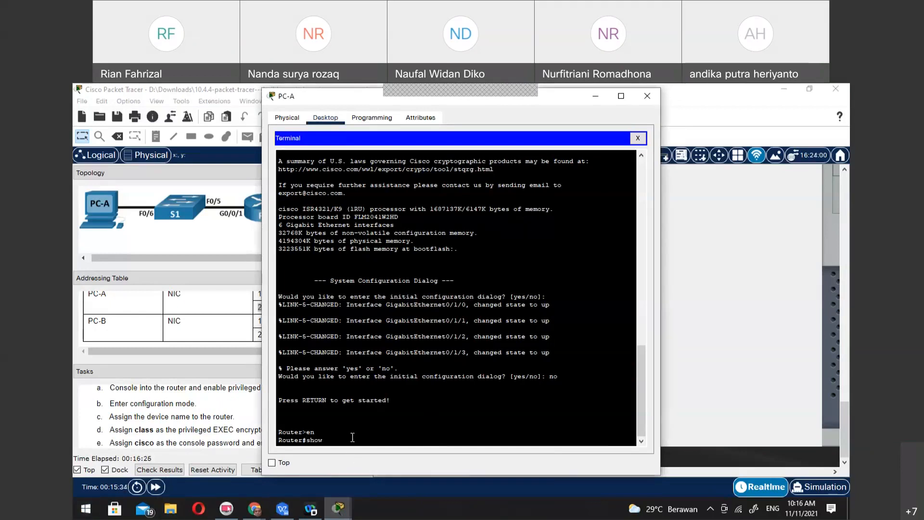
type(" sdm")
type("prefer")
key("Return")
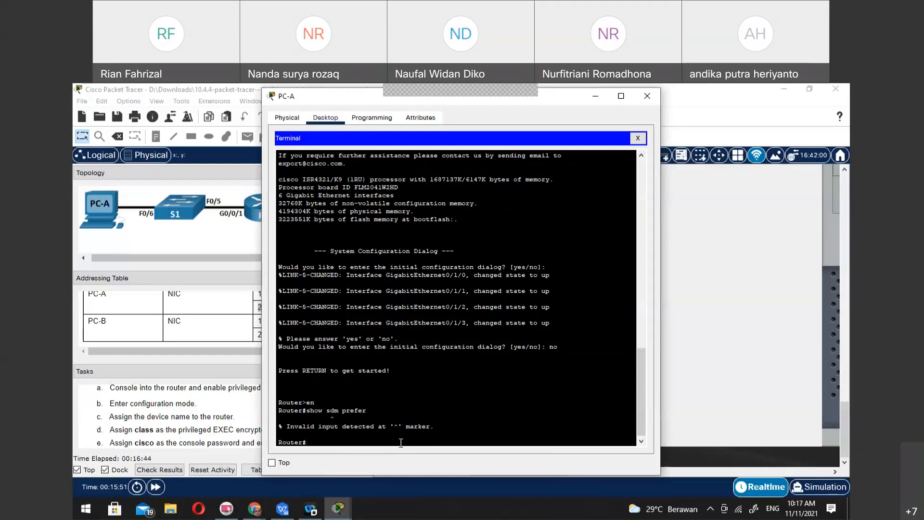
Check command completion for each part of show sdm prefer, and run the command again
type("sh")
key("Tab")
type("s")
key("Tab")
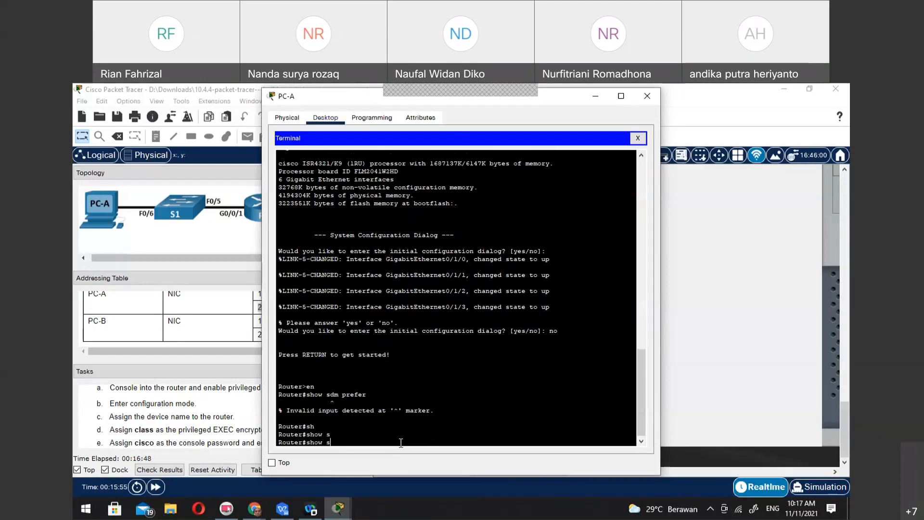
key("Tab")
key("Tab")
type("dm")
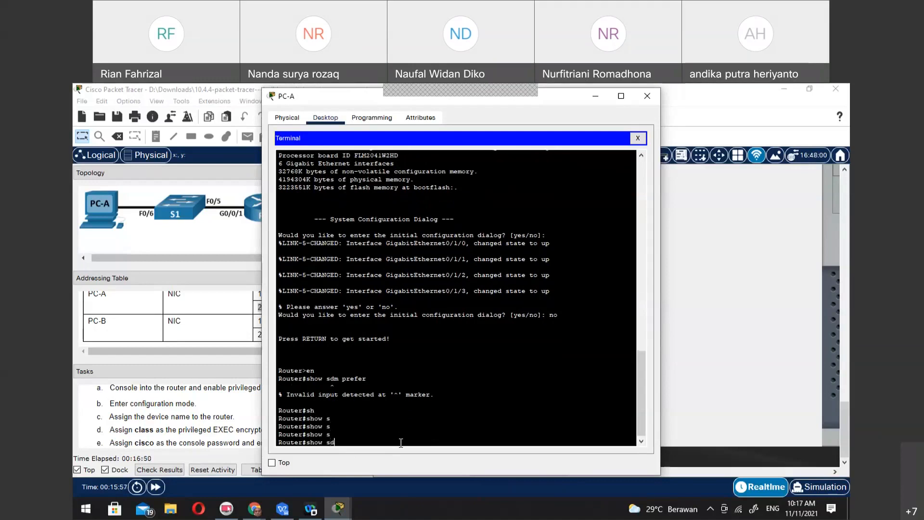
key("Tab")
type("pre")
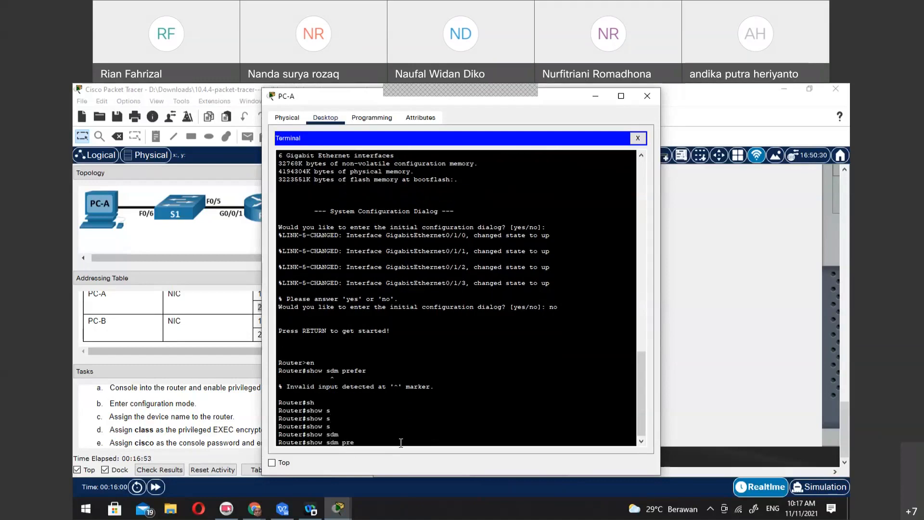
key("Tab")
key("Tab")
type("fer")
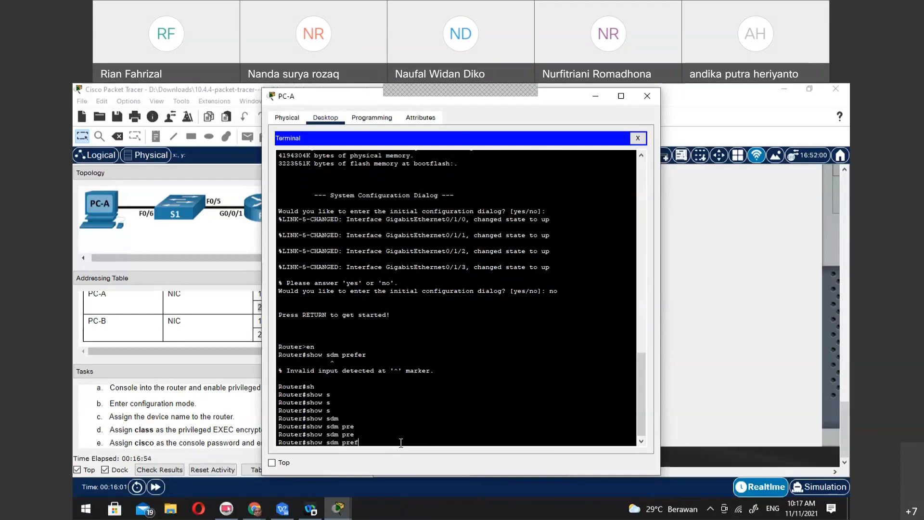
key("Return")
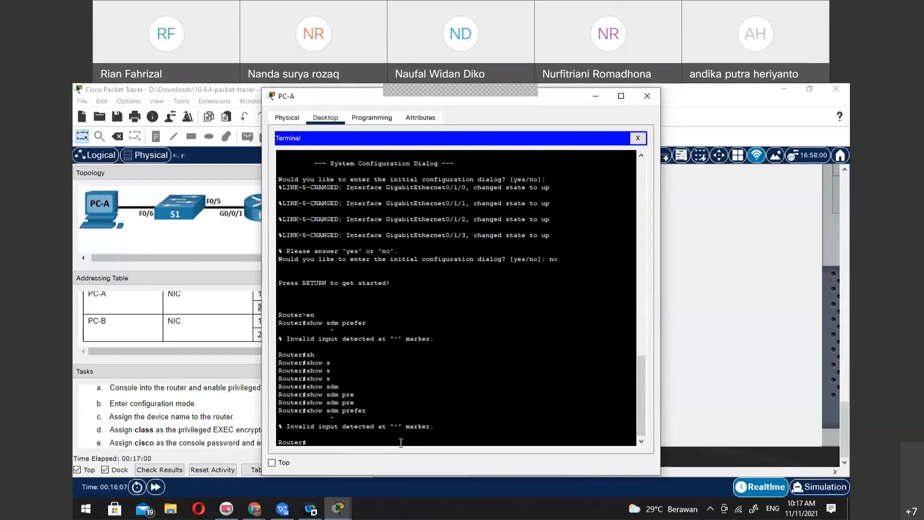
Enter the router's global configuration mode with configure terminal
type("configure")
type(" ter")
key("Tab")
key("Return")
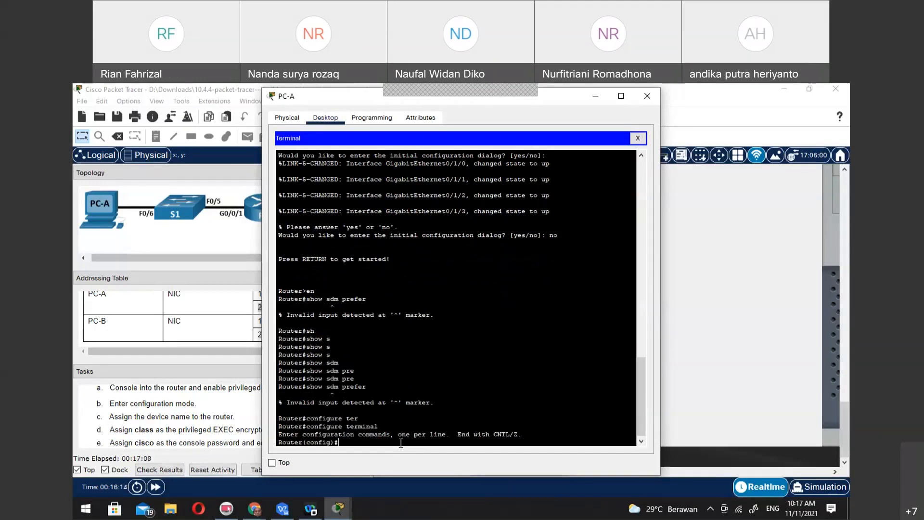
Write the partial command sdm prefer dual-ipv4 at the router's configuration prompt, checking its completions, without executing it
type("sdm prefer dual-")
key("Tab")
key("Tab")
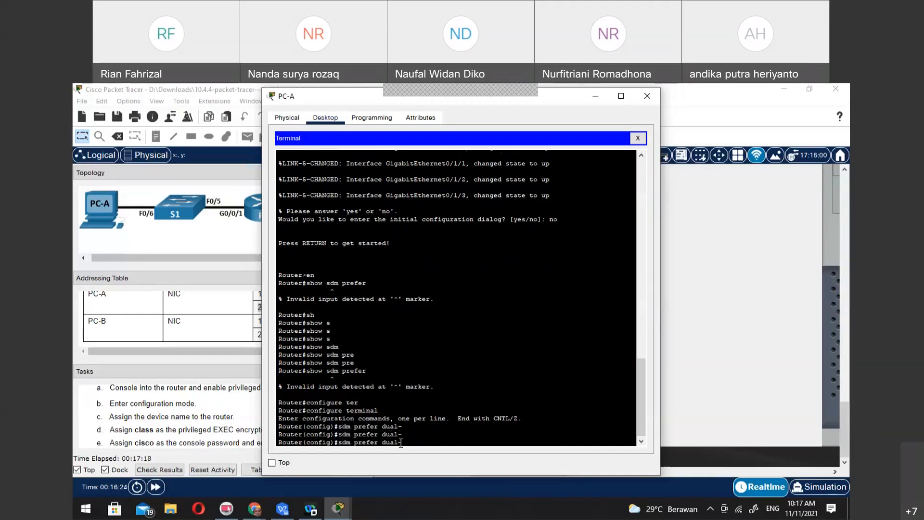
key("Tab")
type("ipv")
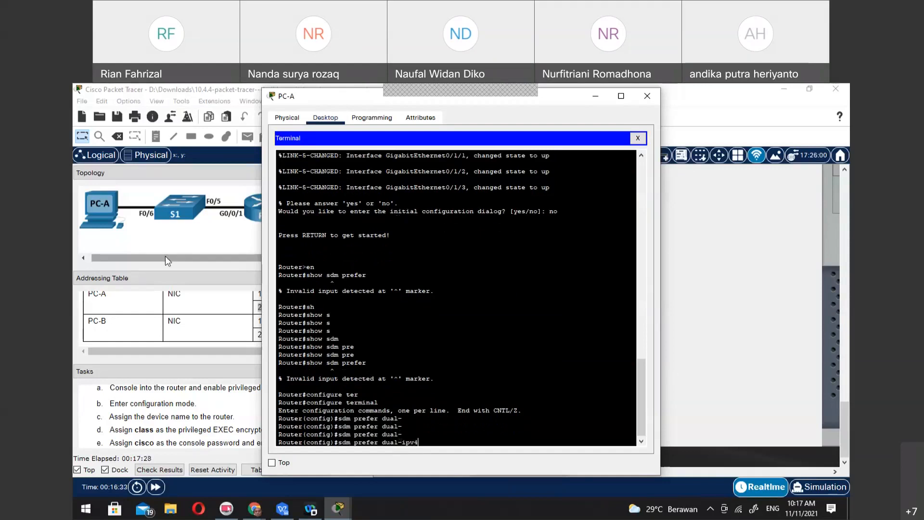
Inspect S1, R1 and their connected cables in the wiring closet rack
left_click(196, 91)
left_click_drag(513, 471, 427, 468)
scroll(528, 335, "up", 10)
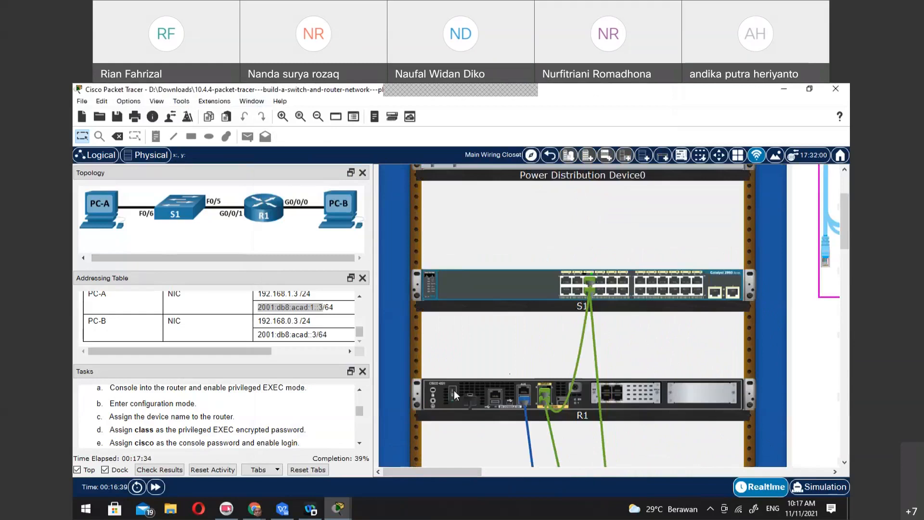
mouse_move(441, 386)
scroll(441, 385, "up", 1)
scroll(442, 390, "up", 1)
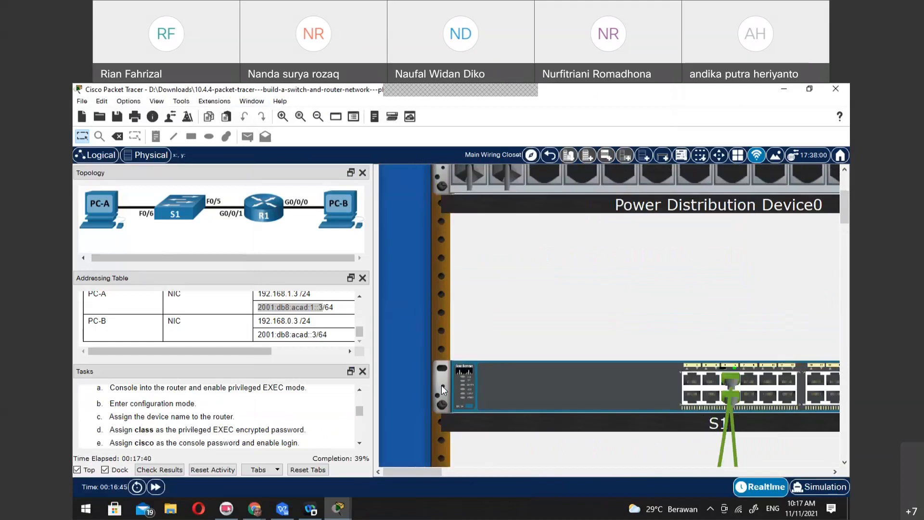
scroll(544, 356, "down", 3)
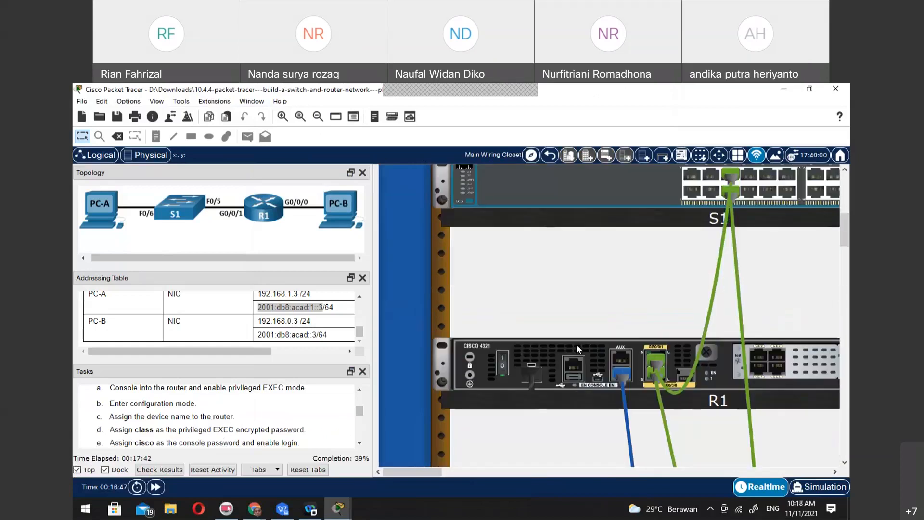
Look over the spare switches, routers and other devices on the shelves and the cables on the pegboard
left_click_drag(436, 469, 796, 484)
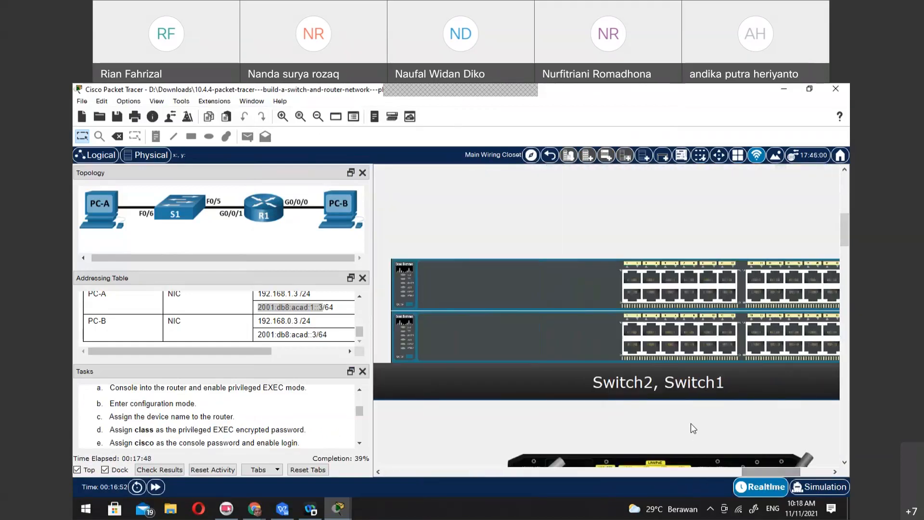
scroll(691, 423, "down", 2)
scroll(692, 423, "down", 5)
scroll(692, 423, "up", 5)
scroll(692, 423, "down", 10)
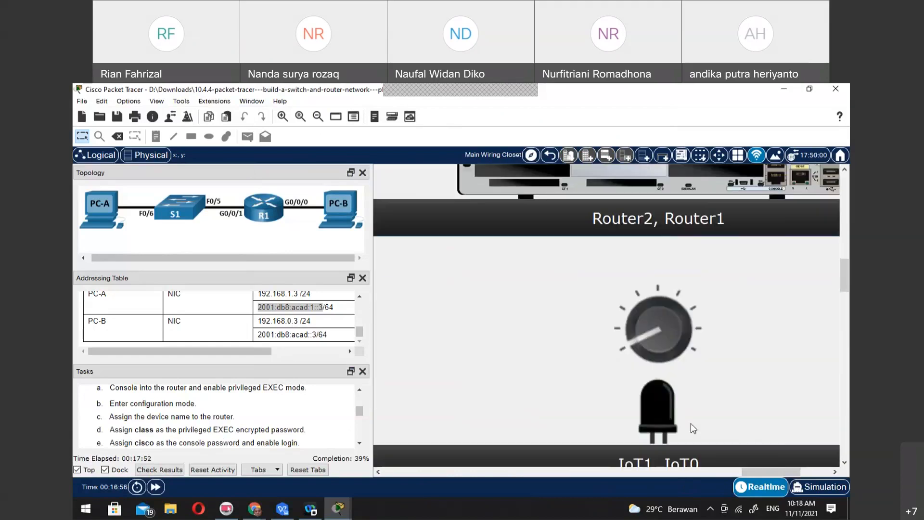
scroll(692, 428, "down", 8)
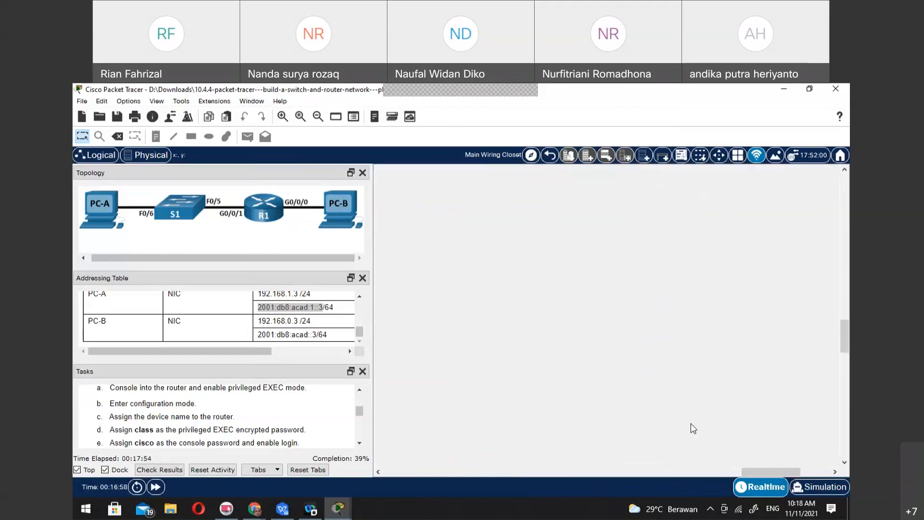
scroll(691, 424, "up", 3)
left_click_drag(752, 472, 515, 468)
scroll(566, 396, "down", 4)
scroll(566, 394, "up", 13)
scroll(566, 395, "up", 5)
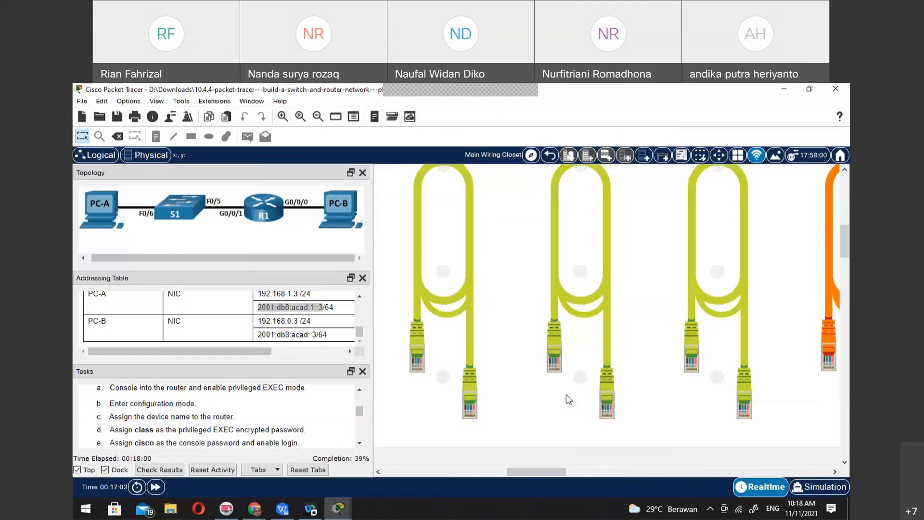
scroll(566, 395, "down", 2)
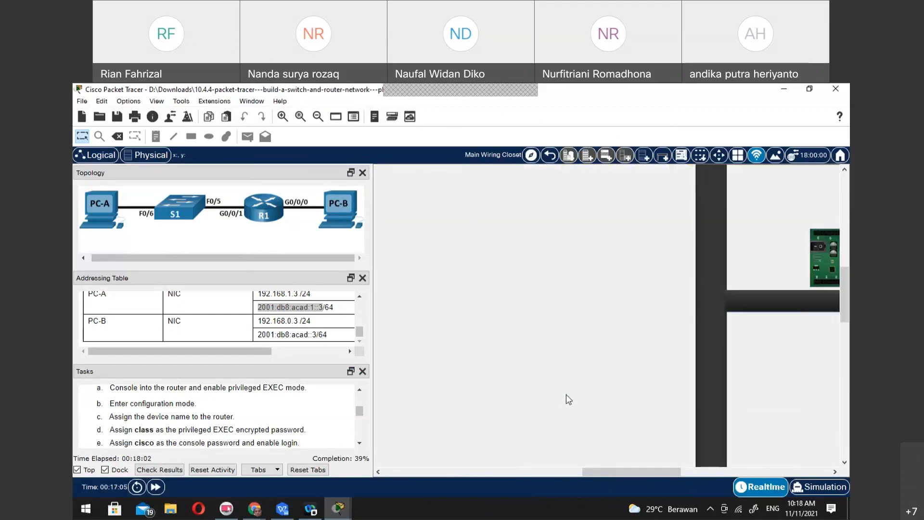
scroll(566, 394, "down", 1)
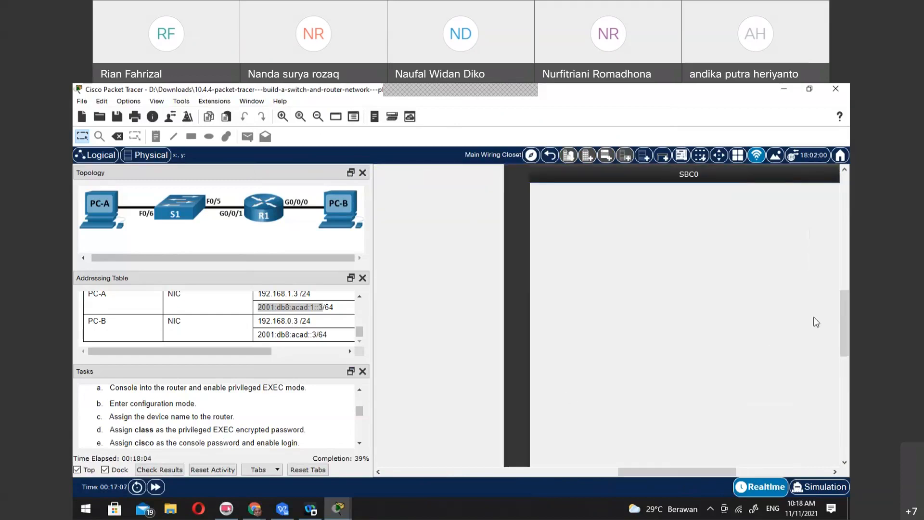
scroll(566, 394, "up", 3)
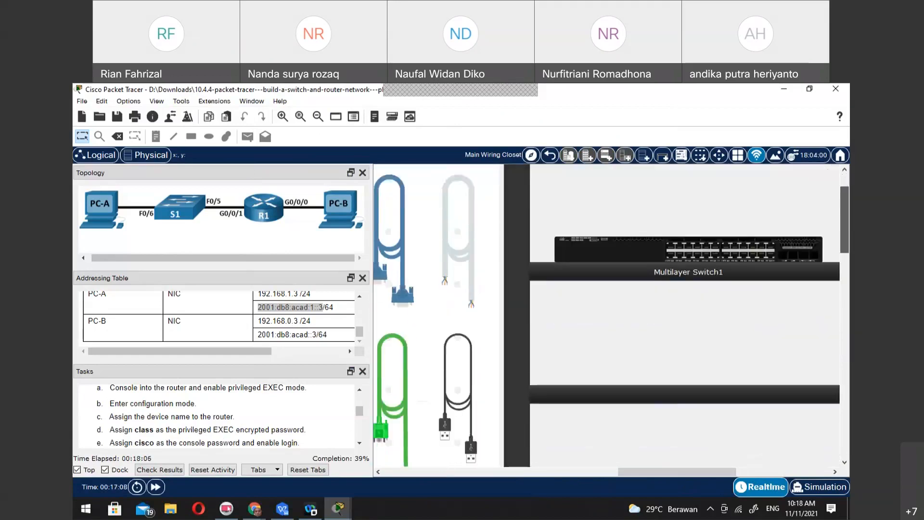
scroll(727, 439, "up", 2)
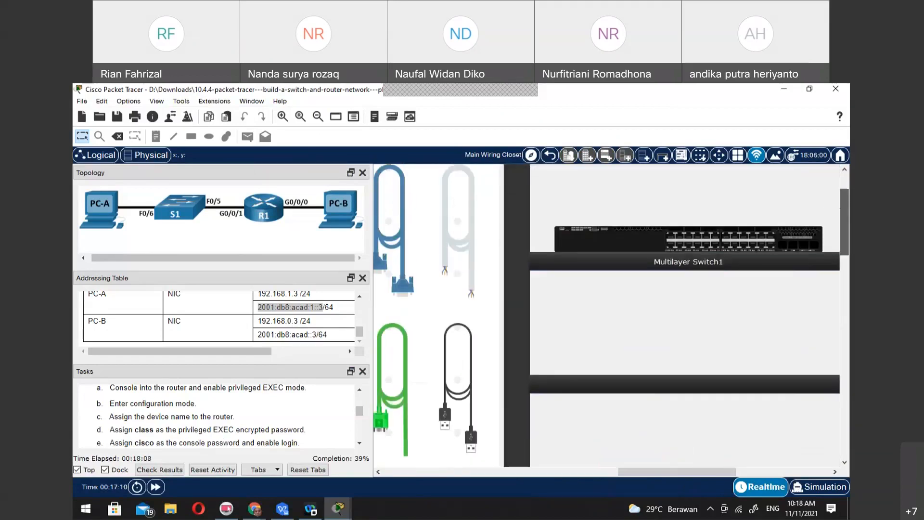
left_click_drag(720, 469, 798, 464)
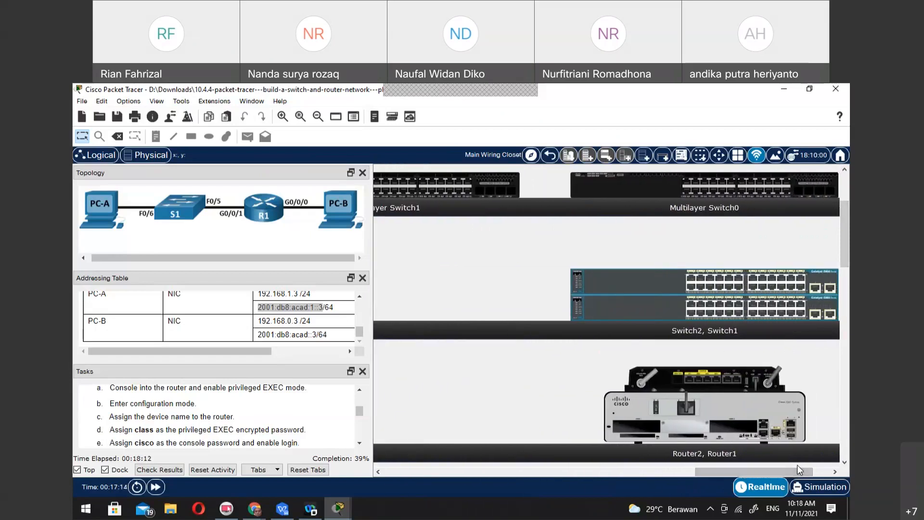
Inspect Router2's physical device view, and move Router2 from on top of Router1 to the adjacent shelf
left_click(724, 374)
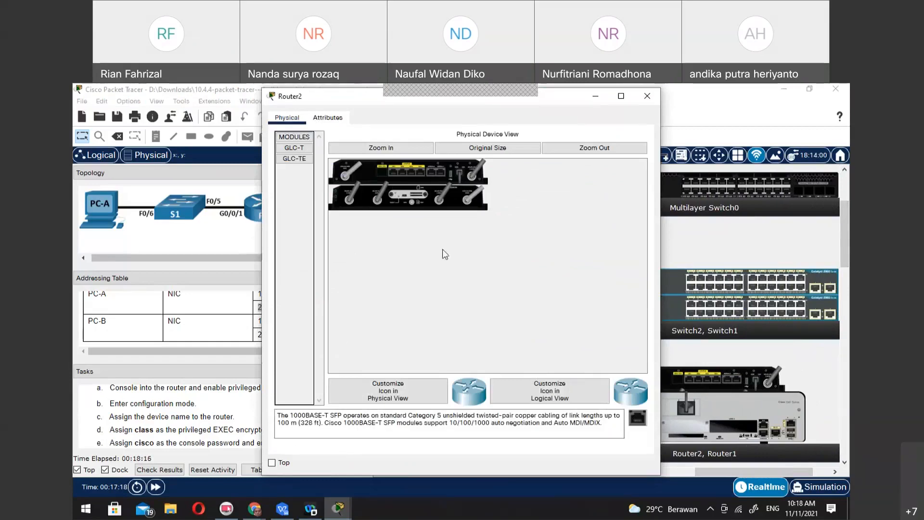
left_click(647, 94)
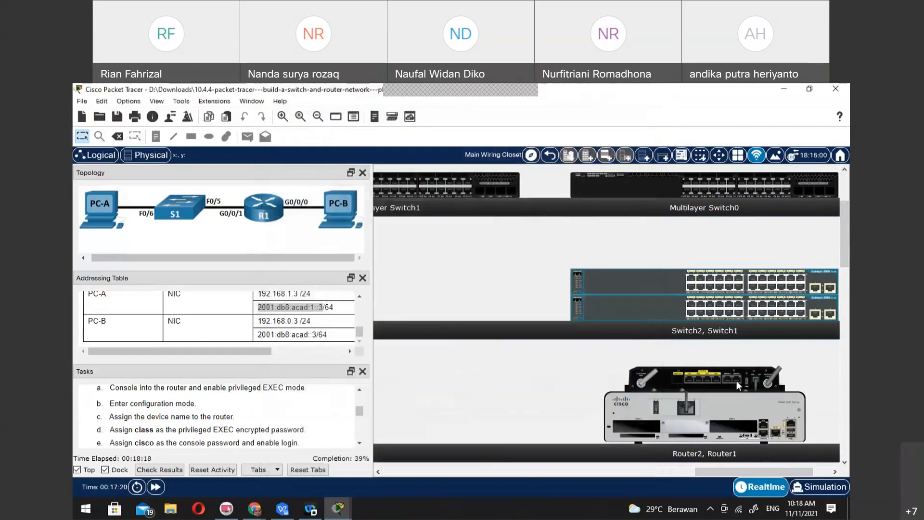
left_click_drag(727, 371, 481, 417)
left_click_drag(481, 417, 480, 417)
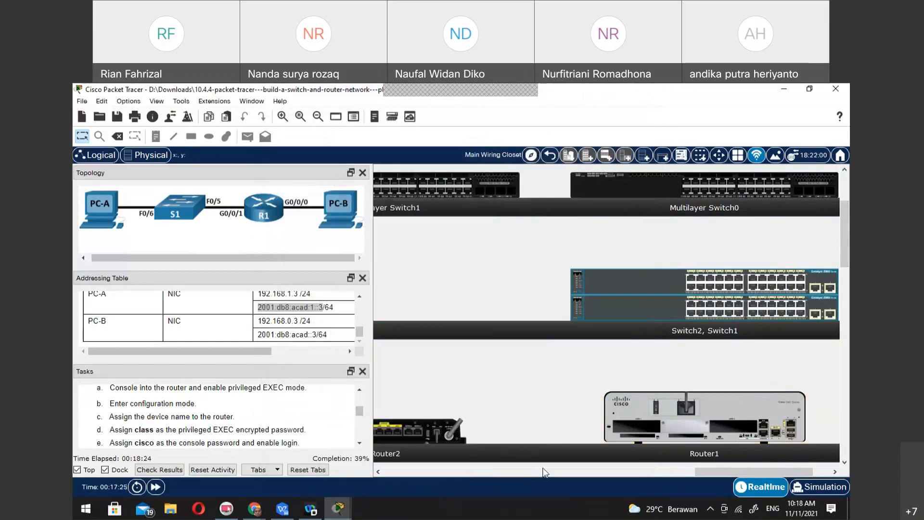
left_click_drag(703, 469, 630, 478)
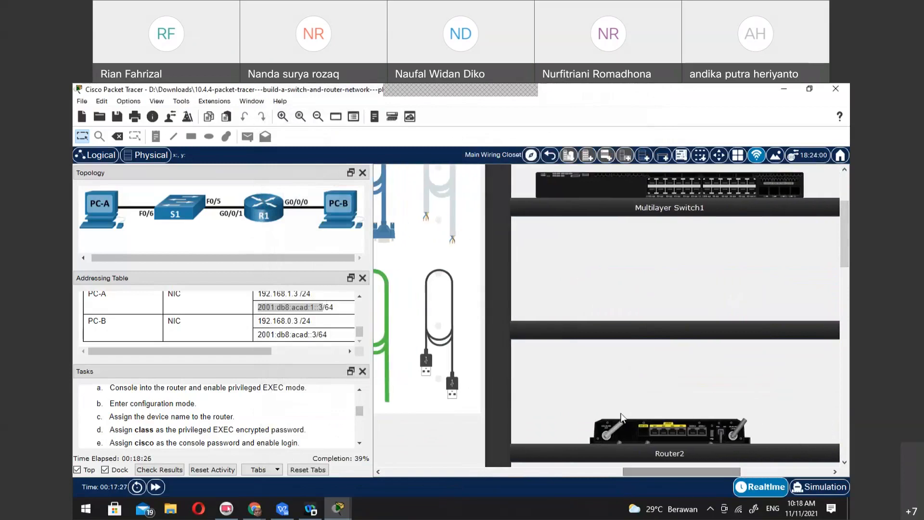
scroll(628, 410, "up", 1)
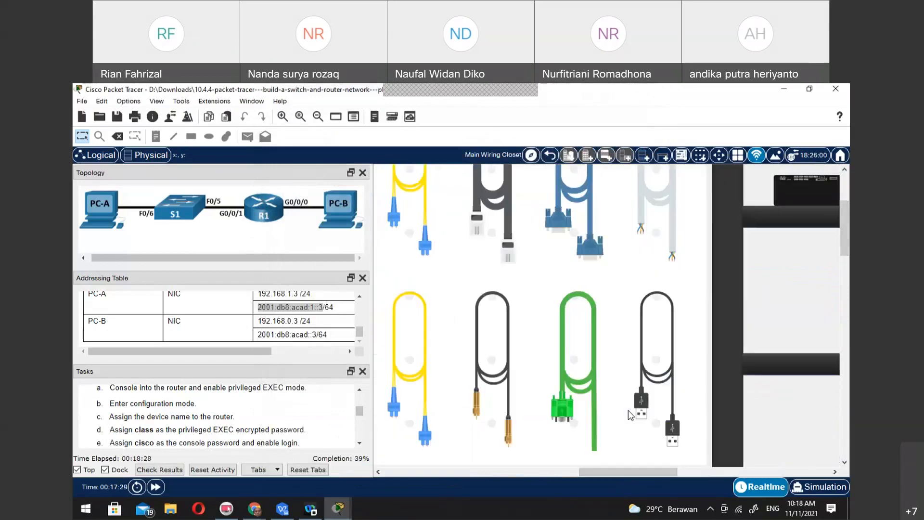
Examine Router2's port summary on the shelf, and reread the task instructions for configuring the PCs and the router
left_click(704, 479)
left_click_drag(703, 476, 708, 476)
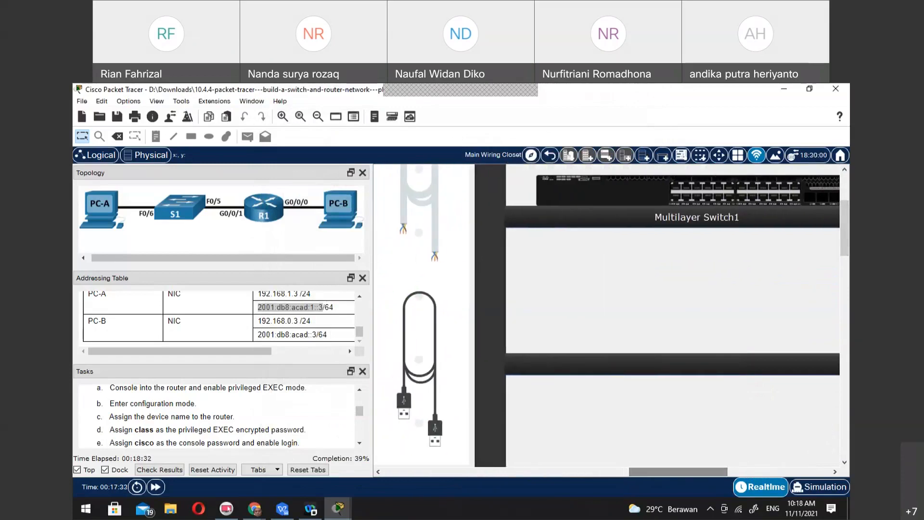
left_click_drag(843, 233, 844, 284)
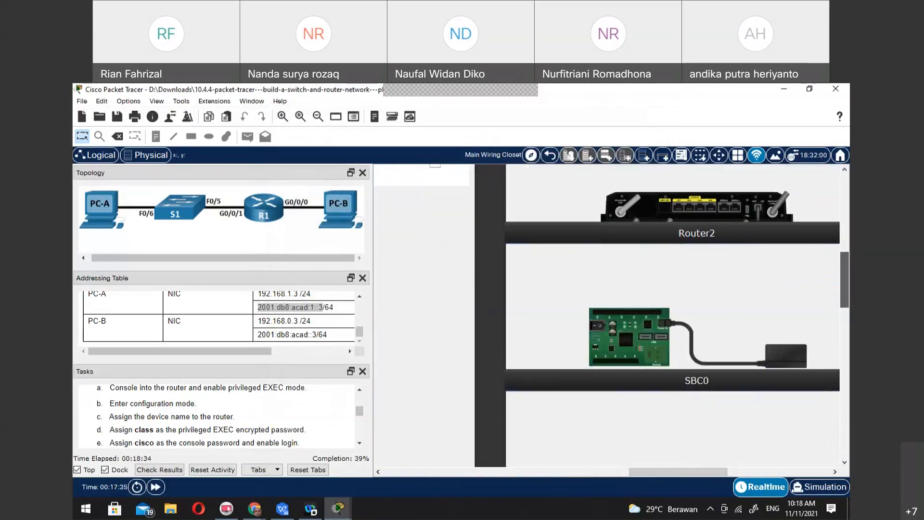
mouse_move(689, 215)
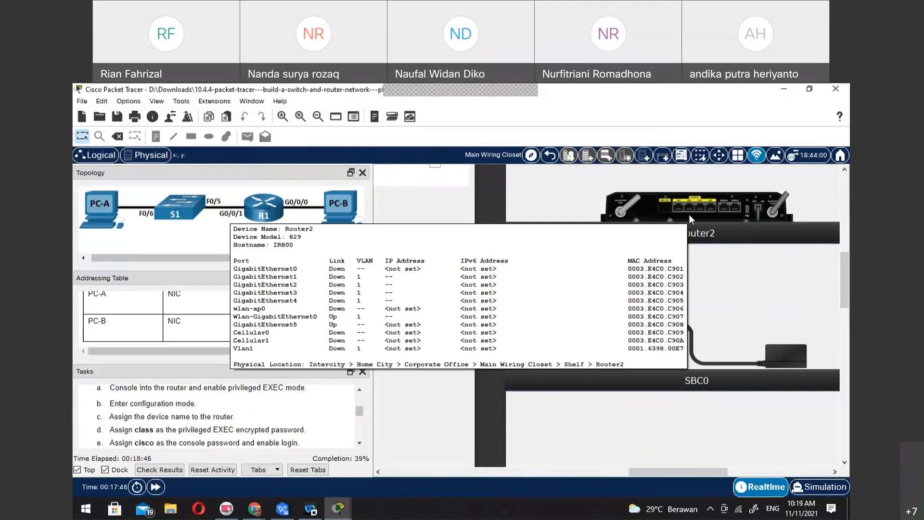
scroll(779, 321, "up", 5)
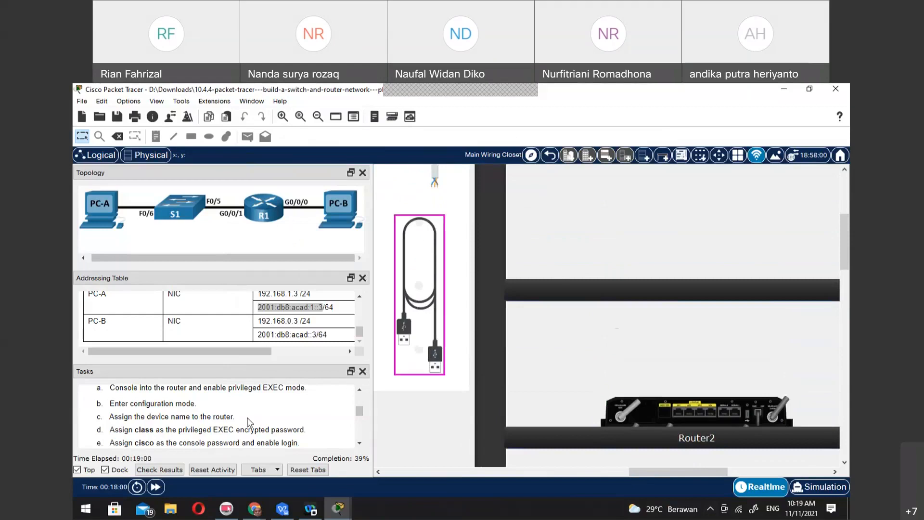
scroll(249, 421, "up", 6)
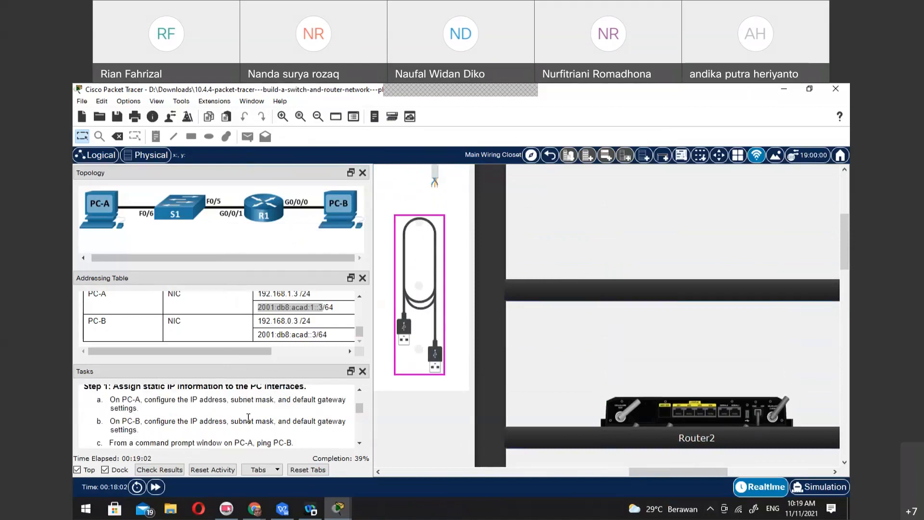
scroll(249, 417, "down", 2)
scroll(248, 417, "down", 3)
scroll(249, 417, "down", 1)
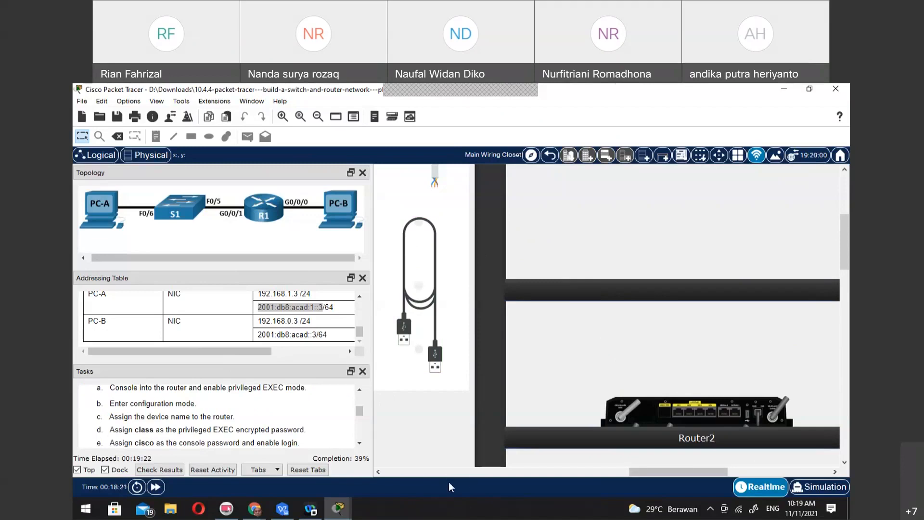
Return to PC-A's terminal and clear the unexecuted sdm prefer dual-ipv4 command from the router's configuration prompt
left_click_drag(665, 471, 447, 475)
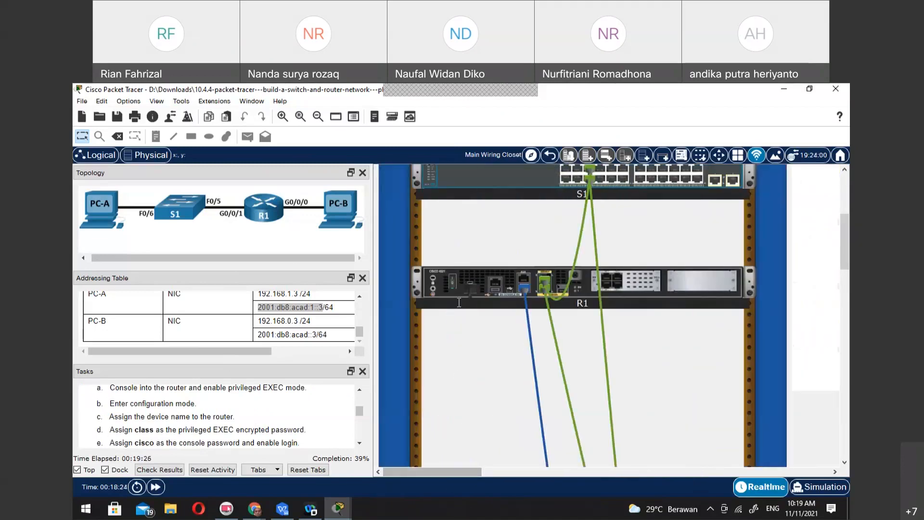
scroll(808, 371, "down", 10)
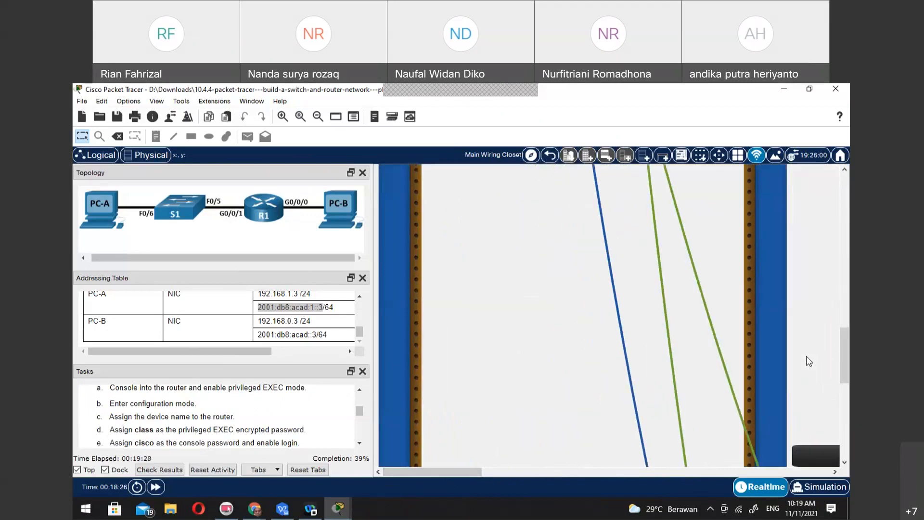
scroll(807, 356, "down", 5)
left_click_drag(427, 474, 519, 475)
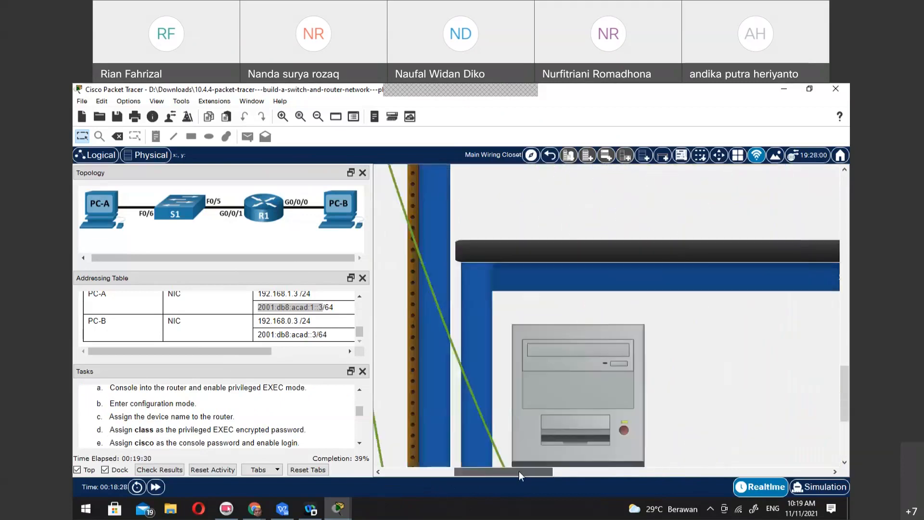
left_click(507, 390)
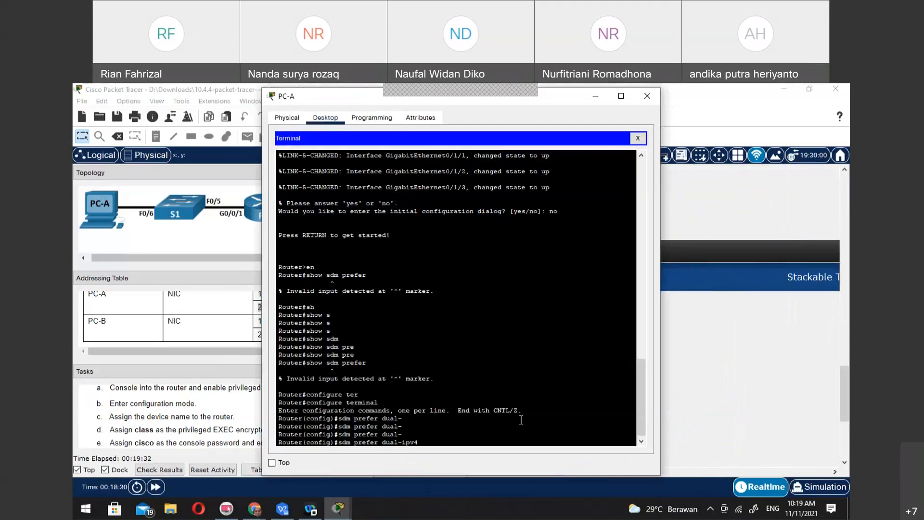
key("BackSpace")
key("BackSpace")
key("BackSpace")
key("BackSpace")
key("BackSpace")
key("BackSpace")
key("BackSpace")
key("BackSpace")
key("BackSpace")
key("BackSpace")
key("BackSpace")
key("BackSpace")
key("BackSpace")
key("BackSpace")
key("BackSpace")
key("BackSpace")
key("BackSpace")
key("BackSpace")
key("BackSpace")
key("BackSpace")
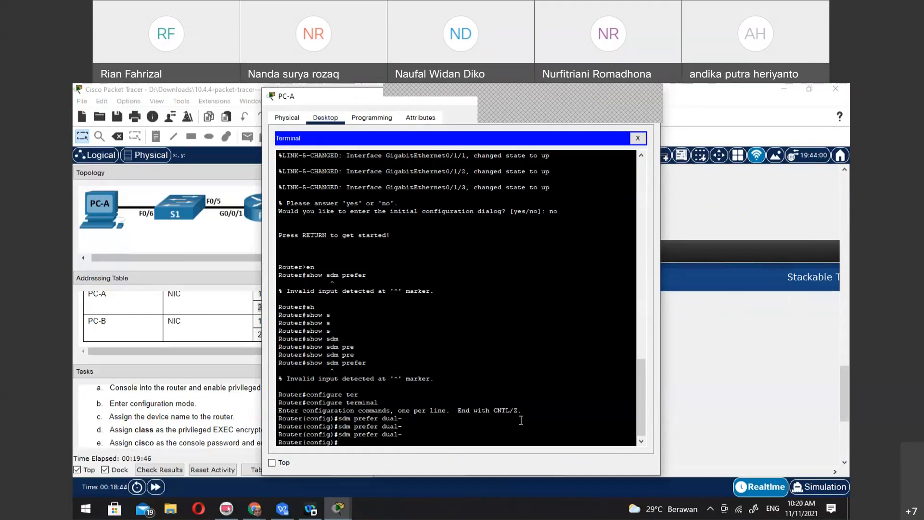
Set the router's hostname to R1 in global configuration mode
type("host R1")
key("Return")
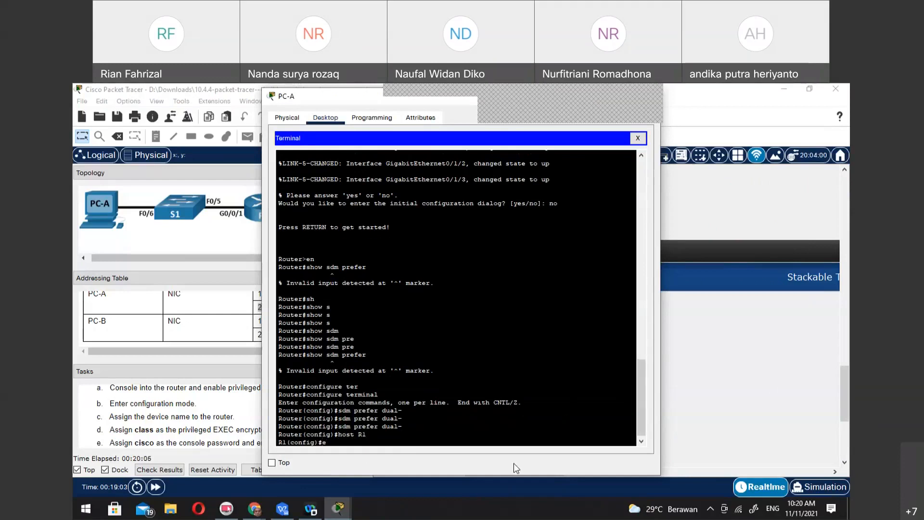
Try running en and completing pas at R1's global configuration prompt, and clear the unfinished entry
type("en")
key("Return")
type("pas")
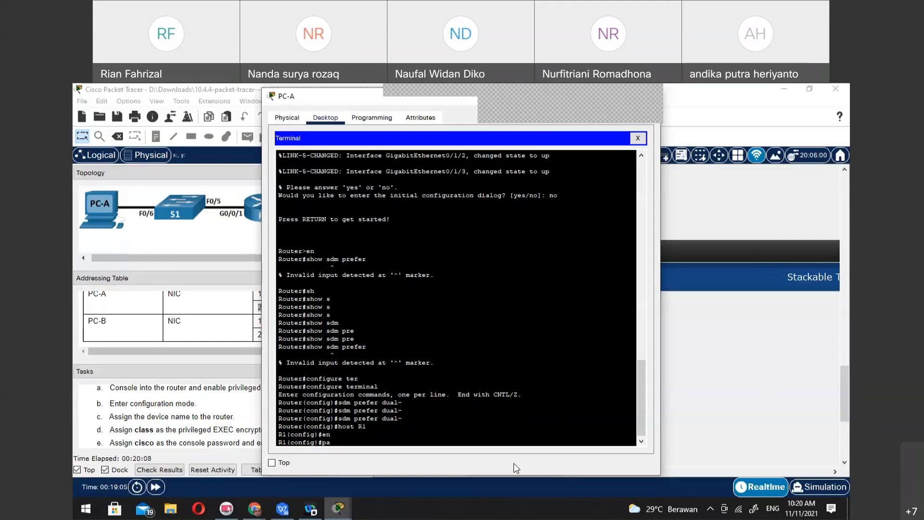
key("Tab")
key("Tab")
key("BackSpace")
key("BackSpace")
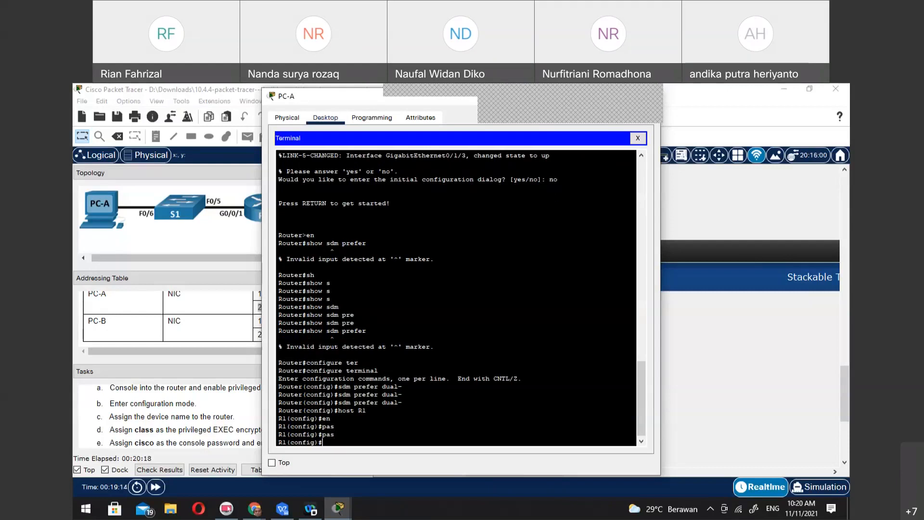
Switch to WPS Office's file-open dialog, browse to the Documents folder, and move the dialog away from the terminal
key("alt+Tab")
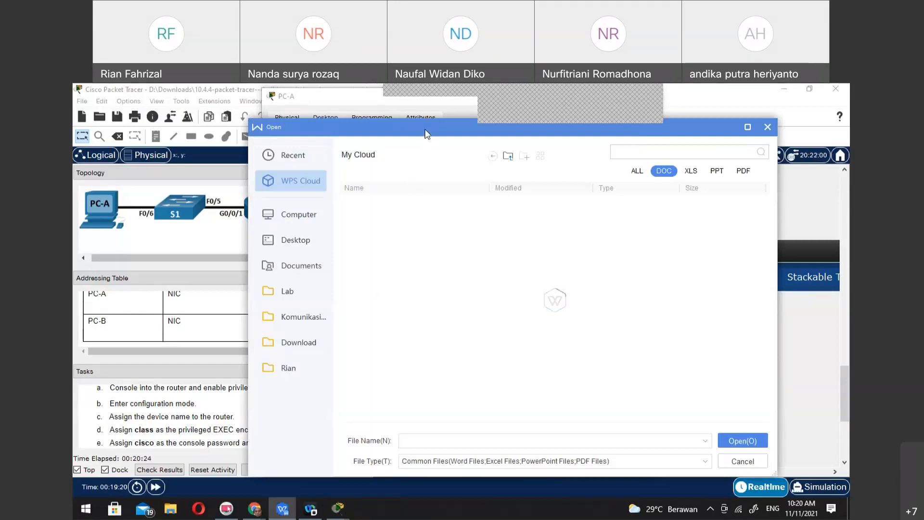
left_click(293, 272)
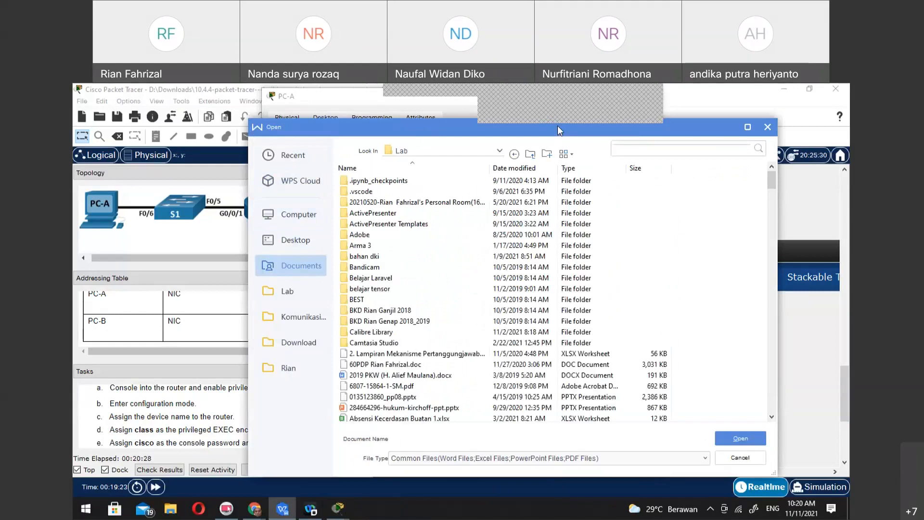
left_click_drag(560, 131, 849, 131)
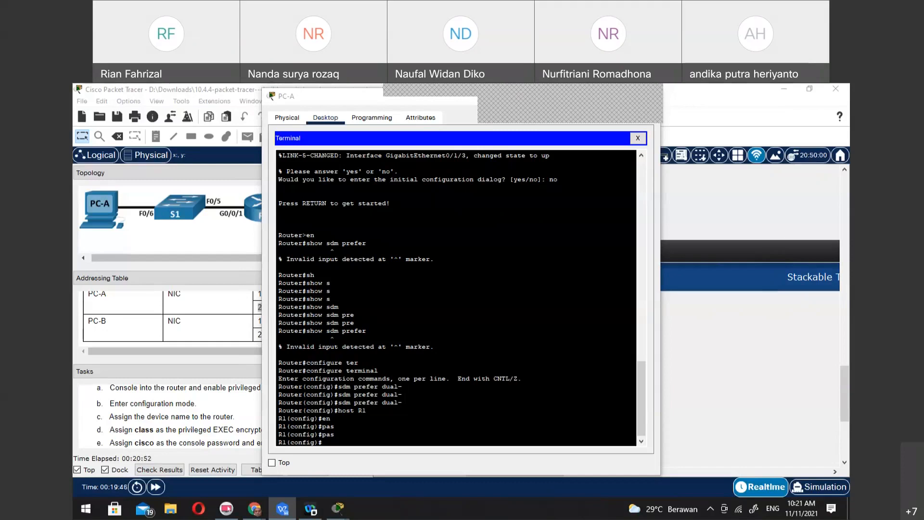
Return to PC-A's terminal and enable IPv6 routing on R1 with ipv6 unicast-routing
left_click(406, 435)
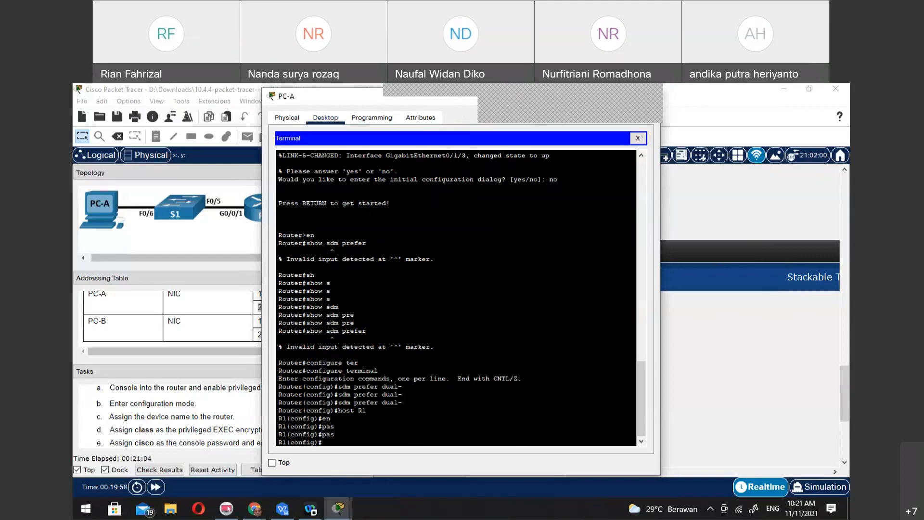
key("alt+Tab")
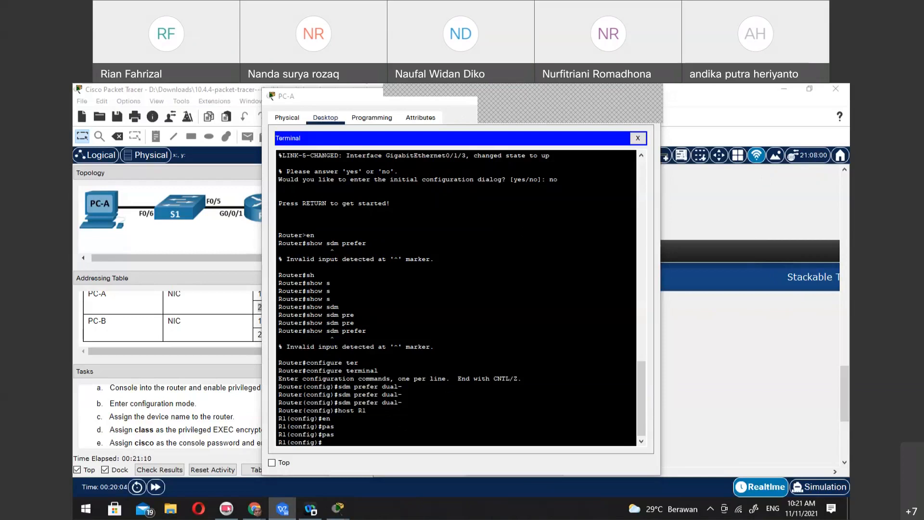
left_click(403, 433)
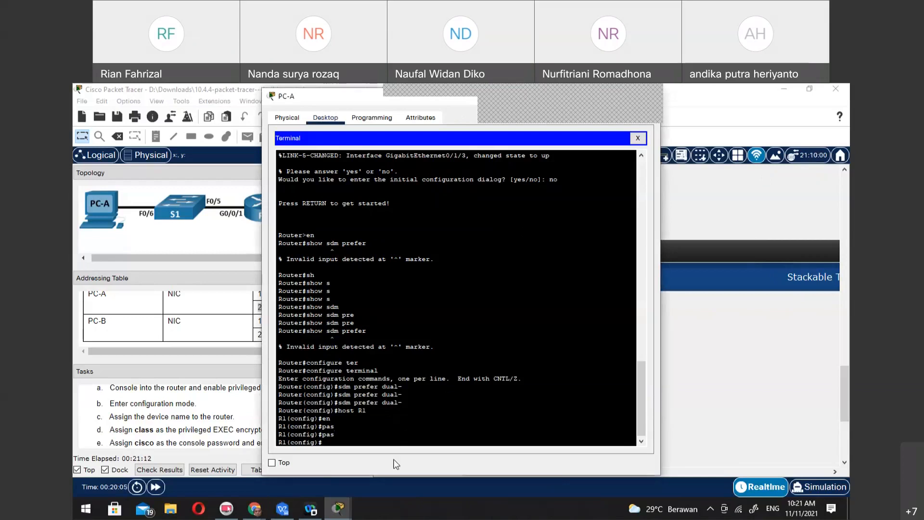
type("ipv6 unica")
key("Tab")
key("Return")
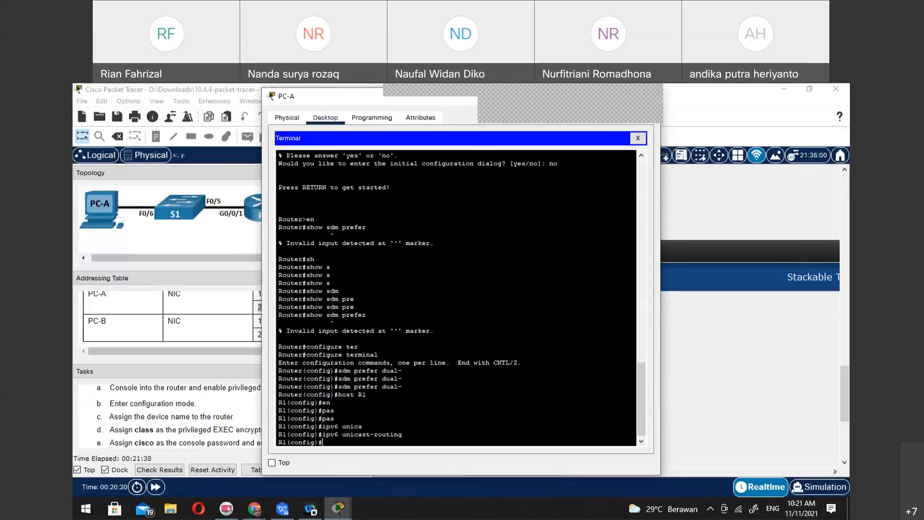
Try to set the privileged EXEC password with a bare password command at R1's global configuration prompt
type("passw")
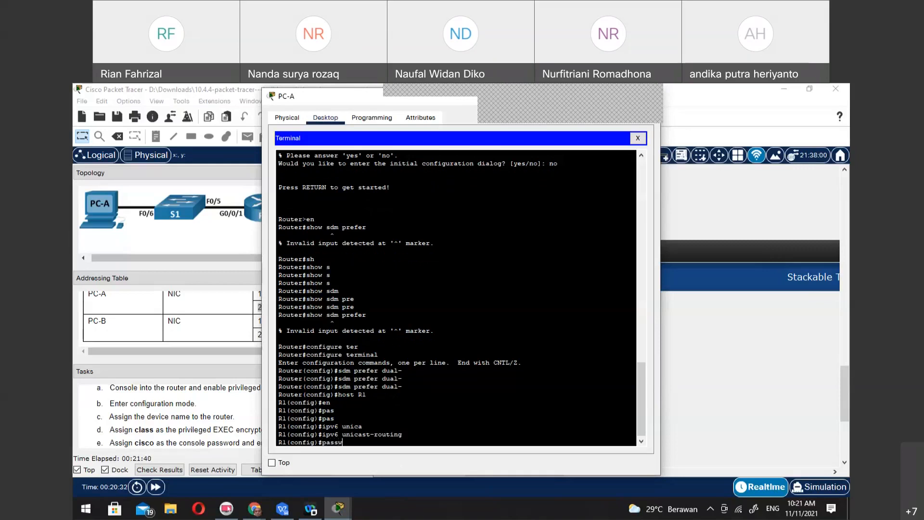
type("ord c")
type("lass")
key("Return")
Look up completions for pas, then list the first page of global configuration commands and leave the listing
type("pas")
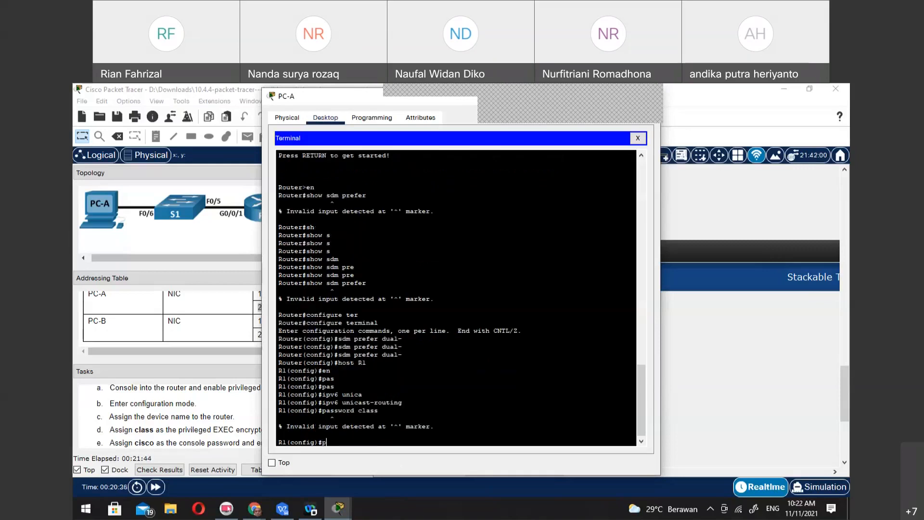
key("Tab")
key("Tab")
type("?")
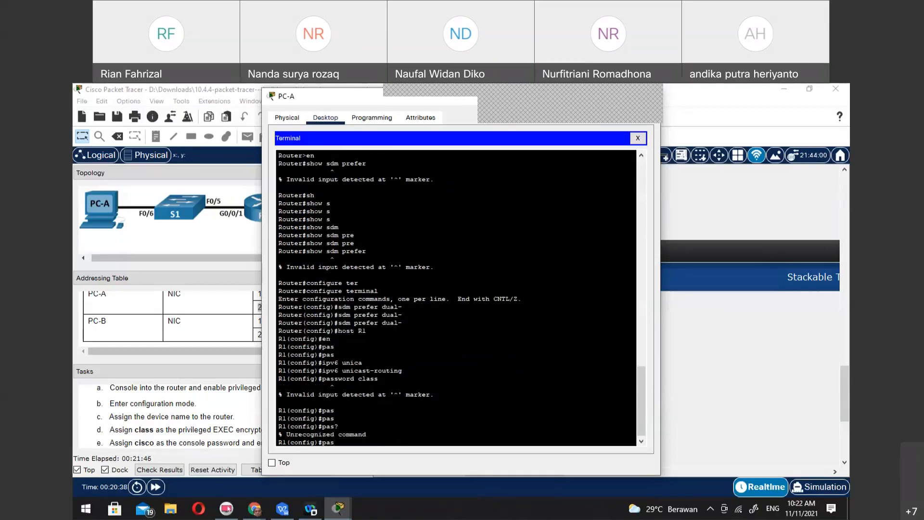
type("?")
key("BackSpace")
key("BackSpace")
key("BackSpace")
type("?")
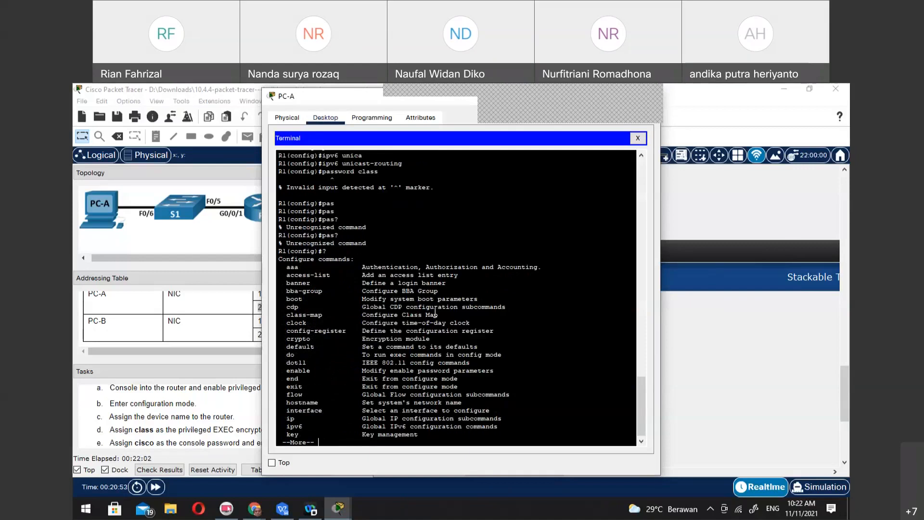
scroll(435, 313, "down", 1)
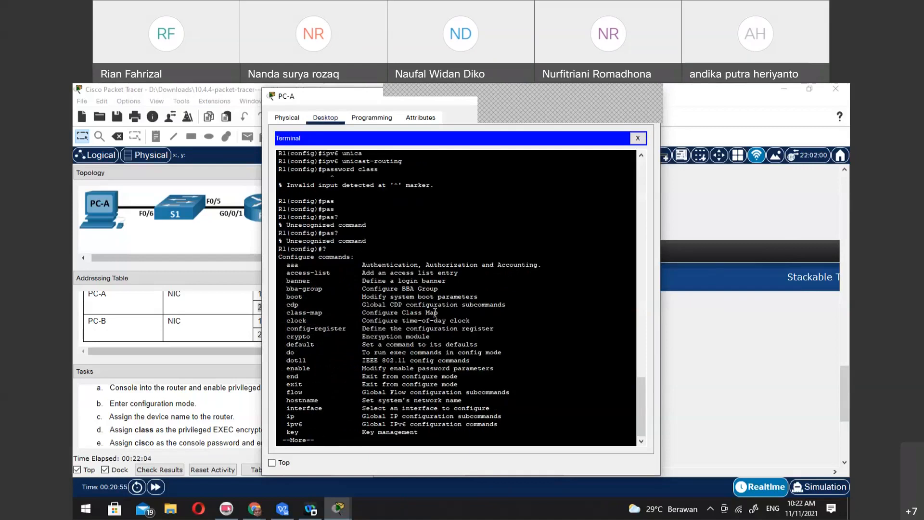
key("q")
Try running enable followed directly by the privileged EXEC password on R1
type("enable class")
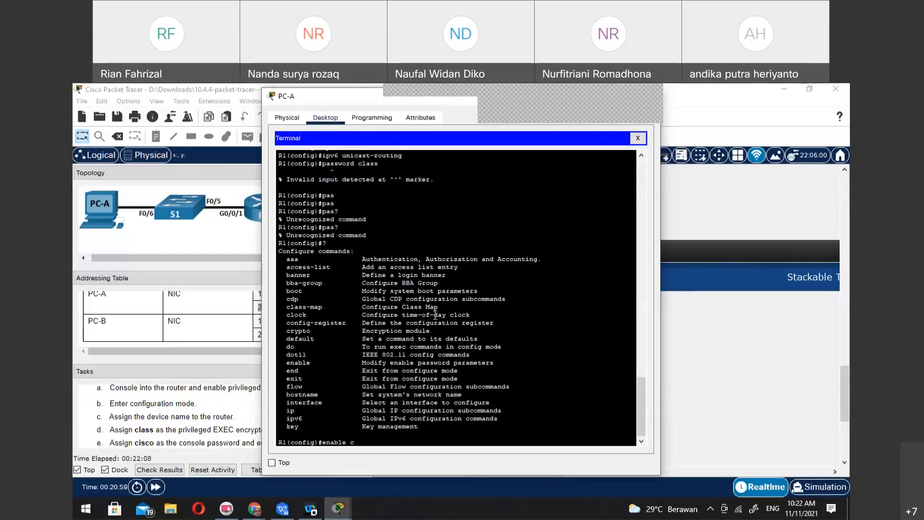
key("Return")
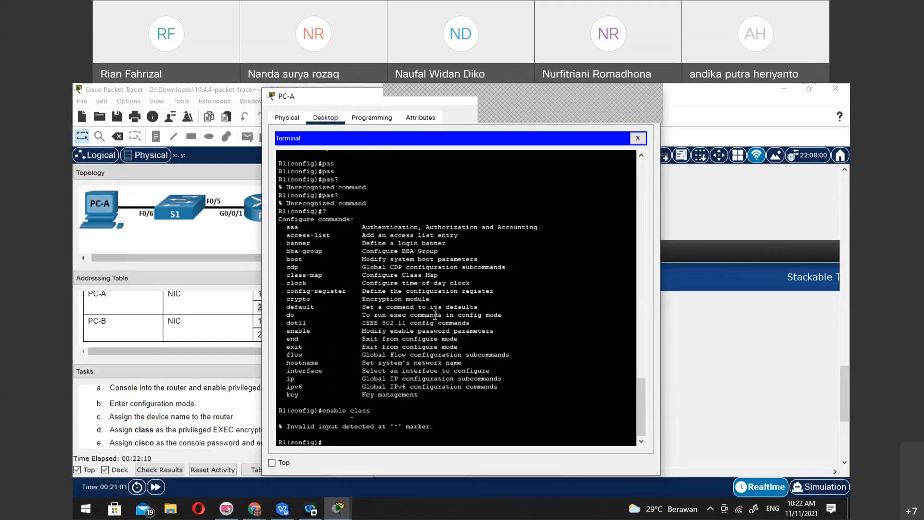
Set R1's privileged EXEC password with the enable password command
key("Up")
key("BackSpace")
key("BackSpace")
key("BackSpace")
key("BackSpace")
key("BackSpace")
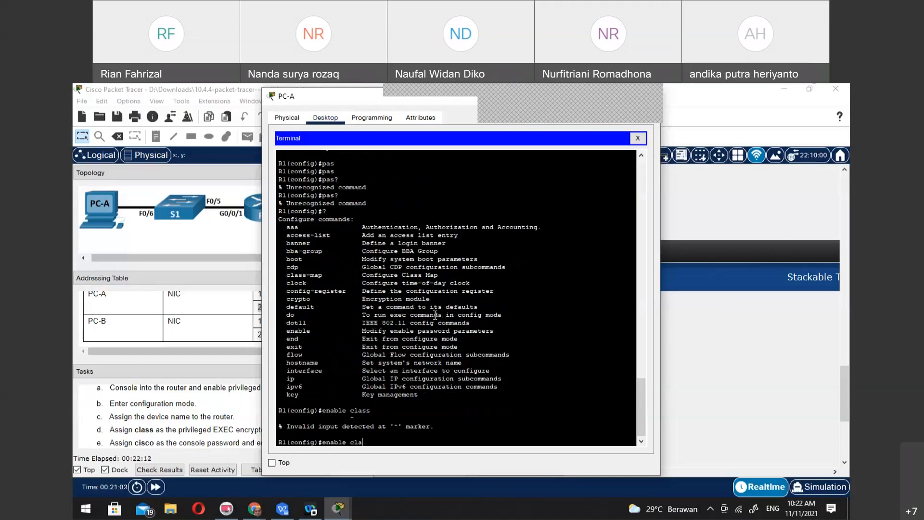
type("pass")
key("Tab")
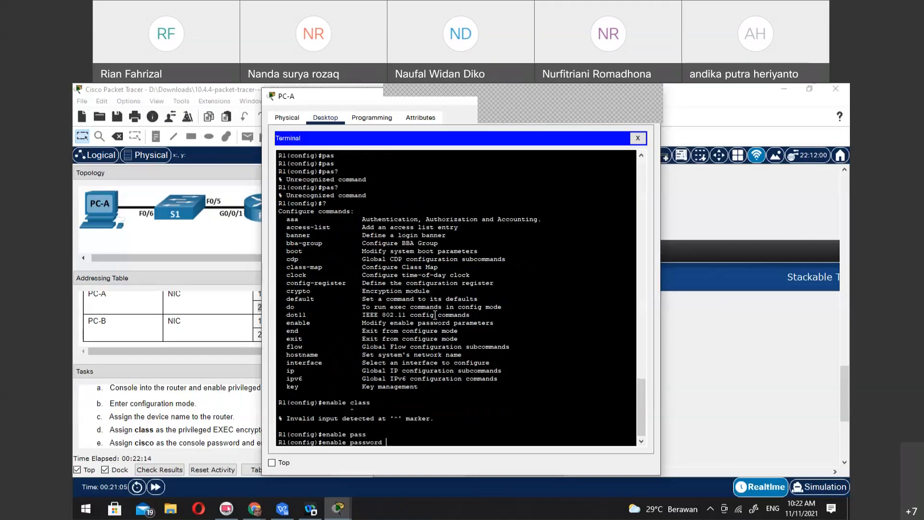
type("class")
key("Return")
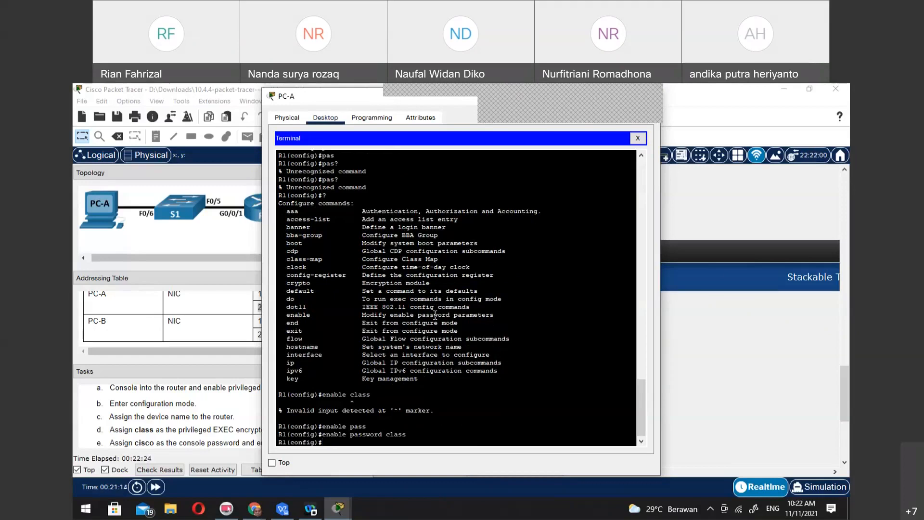
Try completing enable logi, then list the options available for the enable command
type("enabl")
key("Tab")
type("logi")
key("Tab")
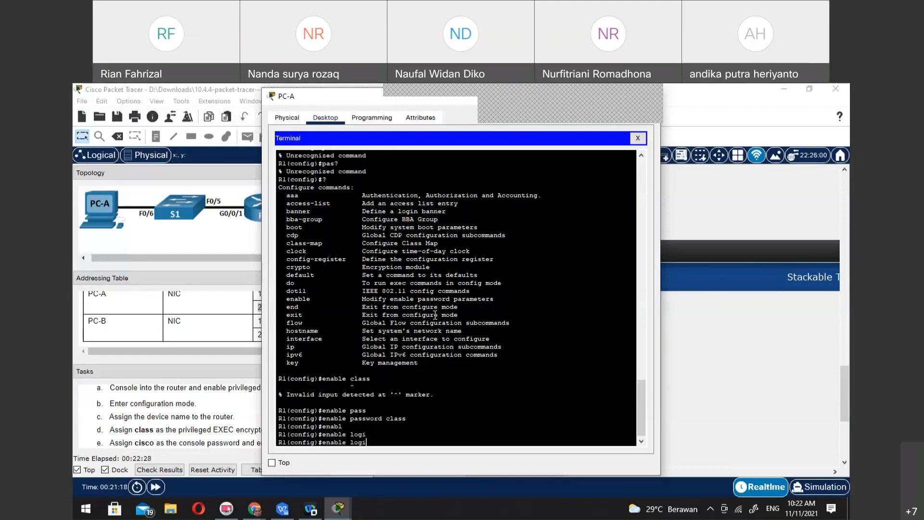
key("BackSpace")
key("BackSpace")
key("BackSpace")
key("BackSpace")
type("?")
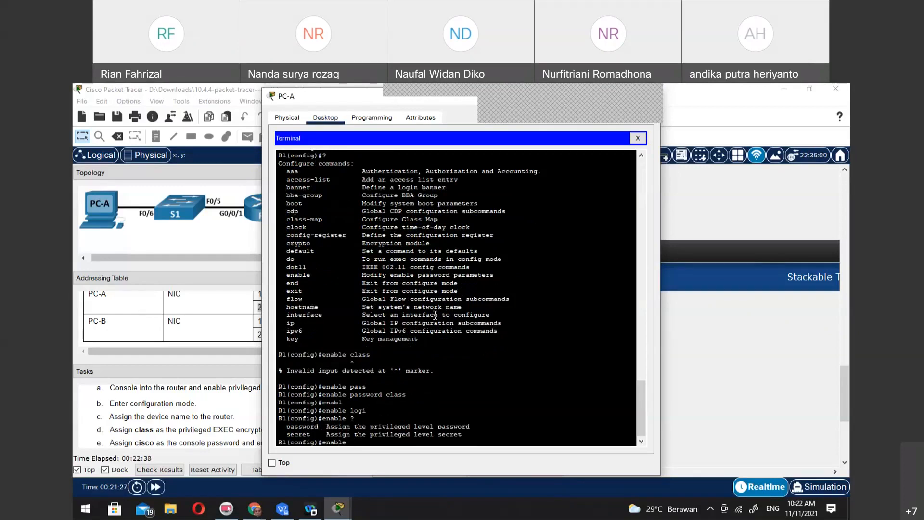
Assign R1's privileged level secret with the enable secret command
type("ecret")
type("cisco")
key("Return")
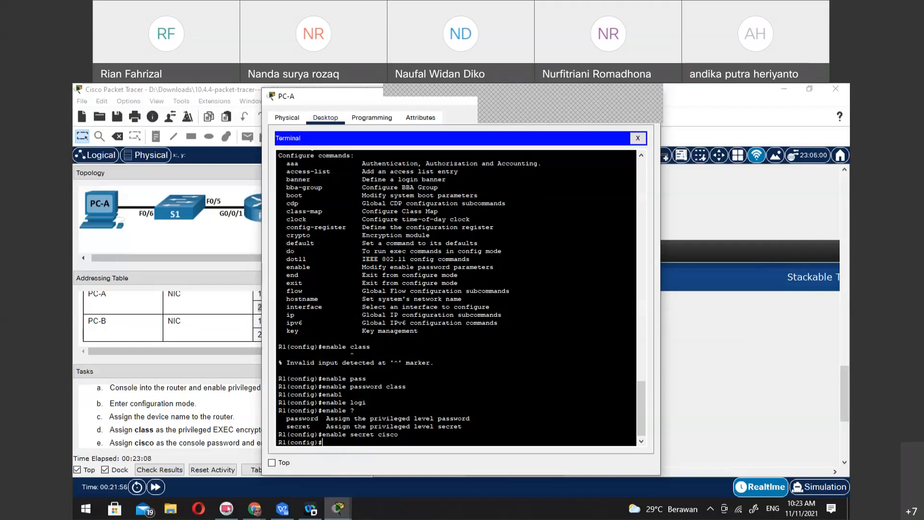
Look up global configuration commands starting with enc, and clear the unfinished entry
type("ency")
key("Tab")
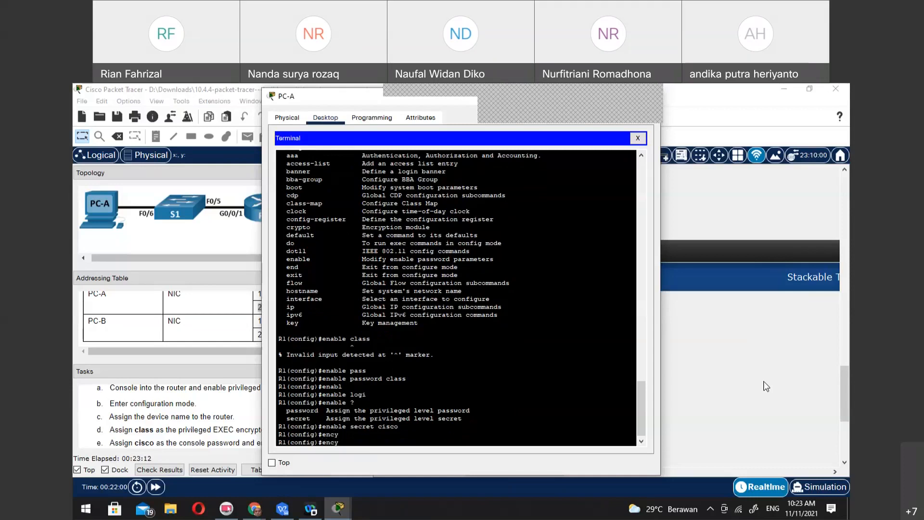
key("Tab")
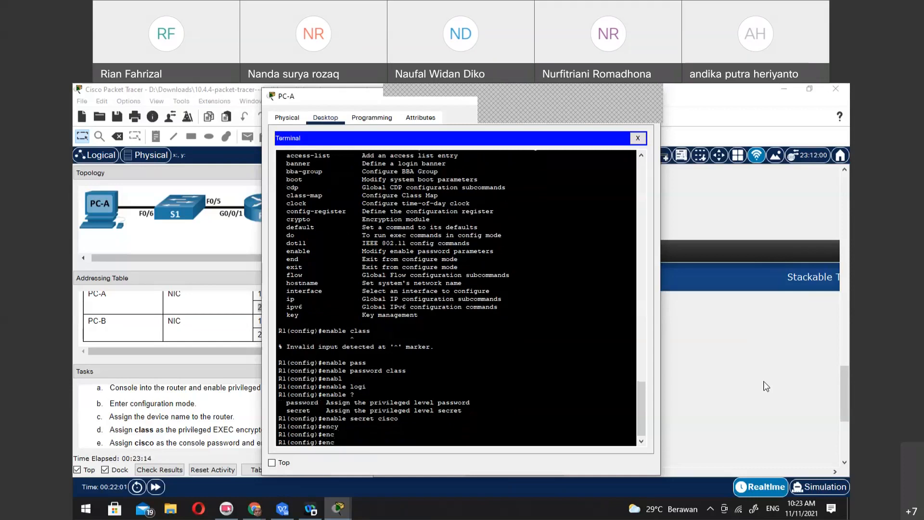
type("?")
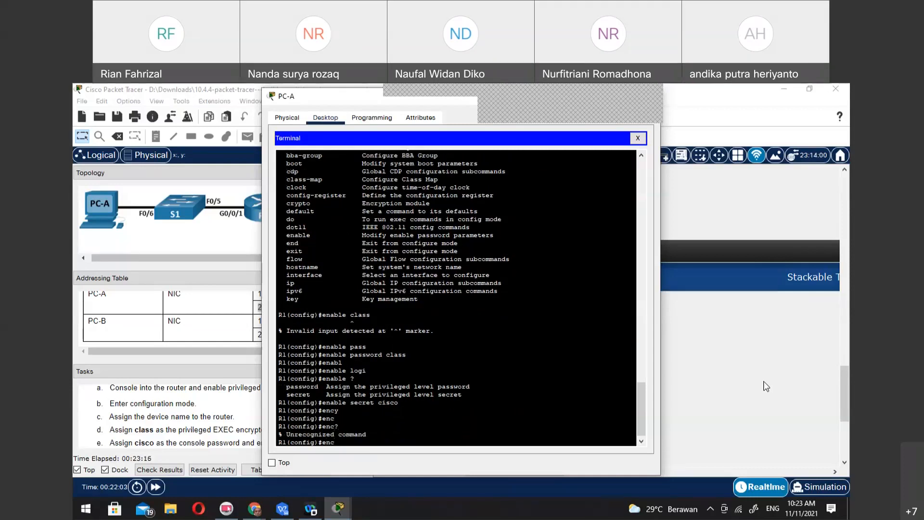
type("?")
key("BackSpace")
key("BackSpace")
key("BackSpace")
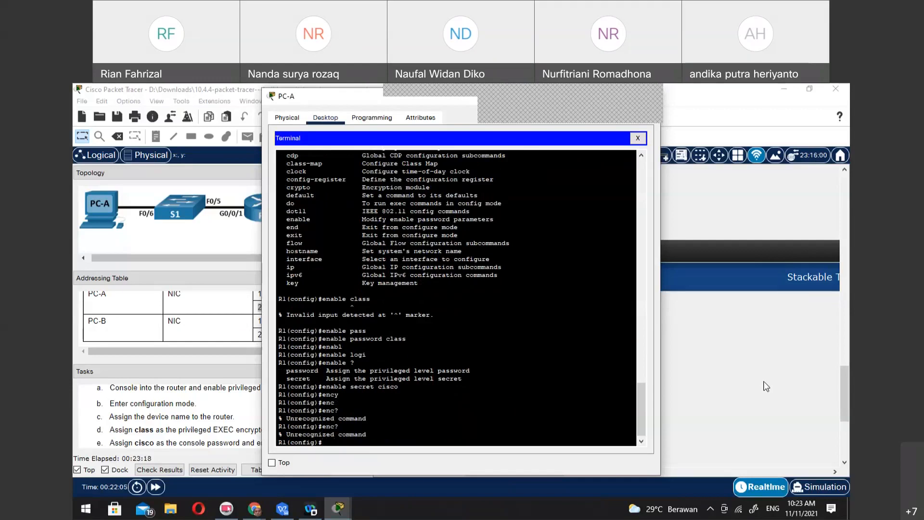
type("?")
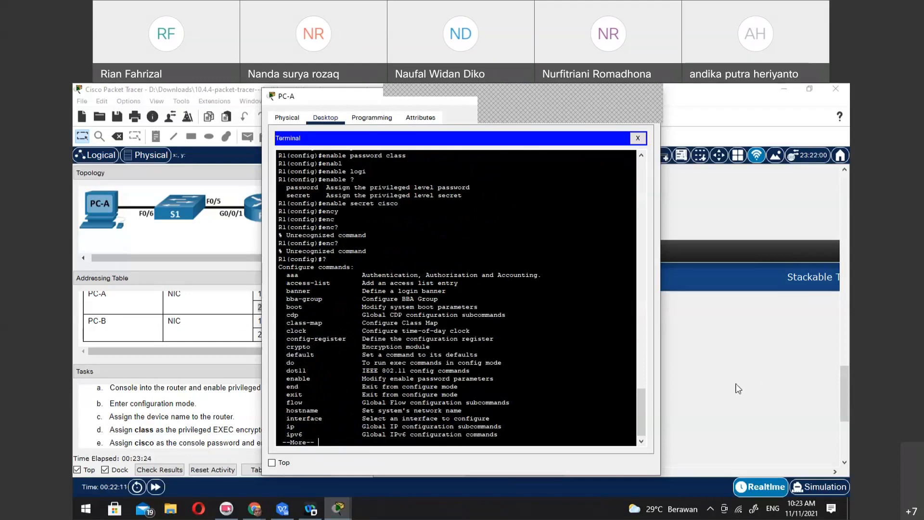
Page through the full list of R1's global configuration commands, highlighting the Encryption module entry for crypto
left_click_drag(360, 338, 427, 353)
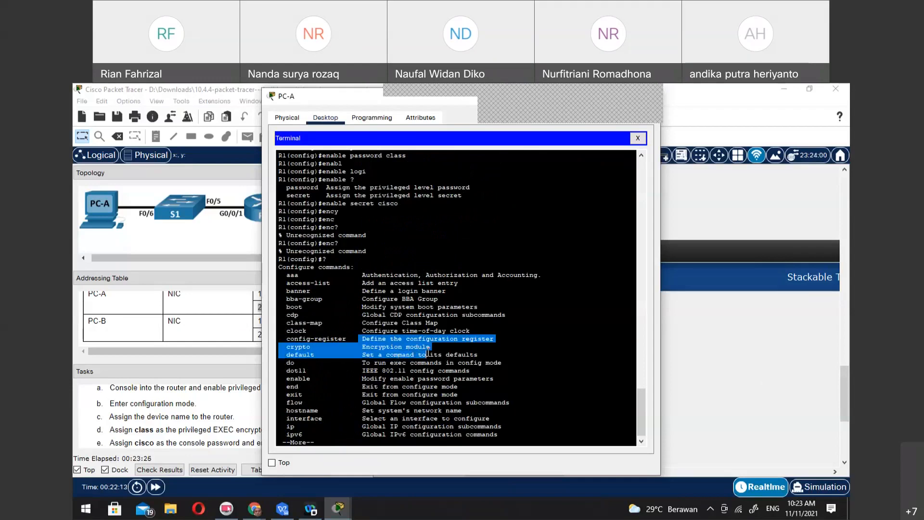
left_click_drag(355, 346, 455, 345)
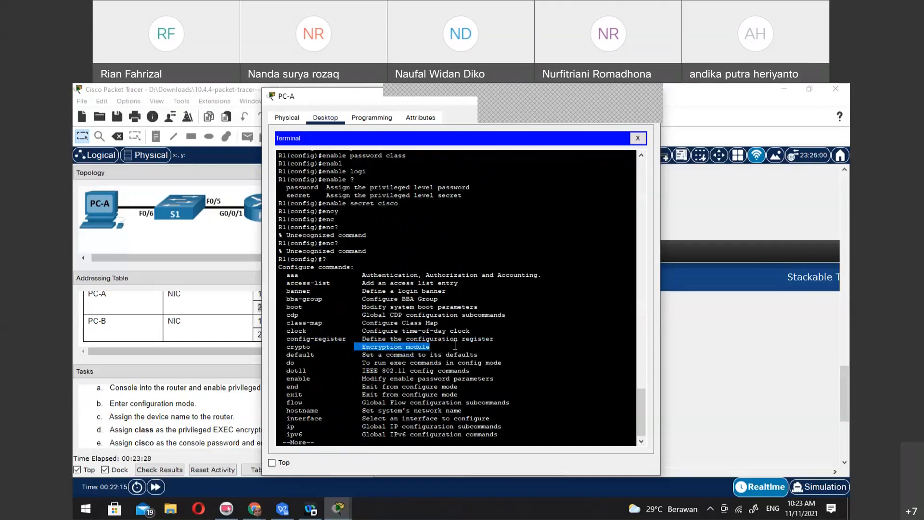
key("space")
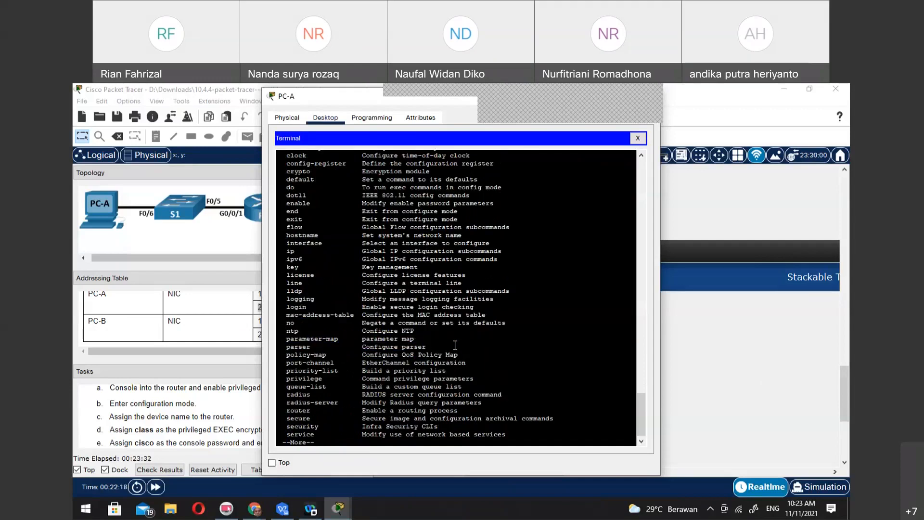
key("space")
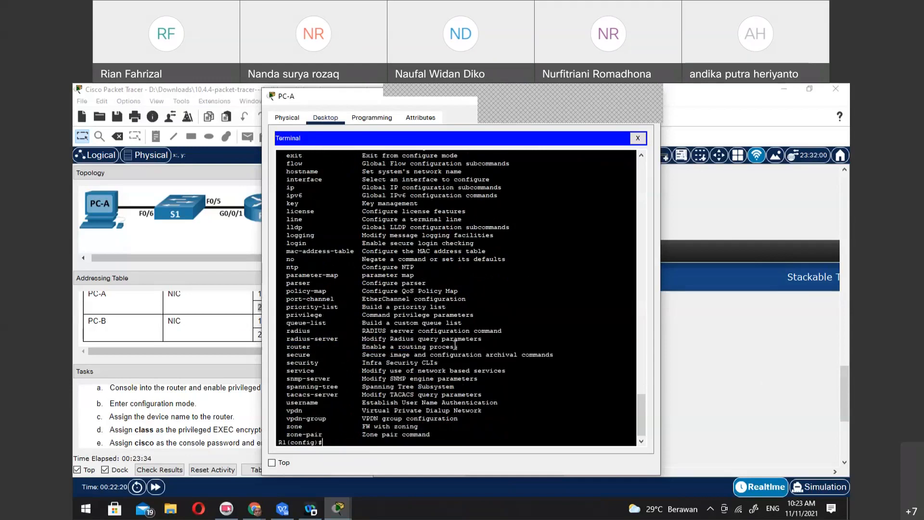
List the options of the crypto command, and clear the entry from the prompt
type("crtp")
key("BackSpace")
key("BackSpace")
key("Tab")
type("?")
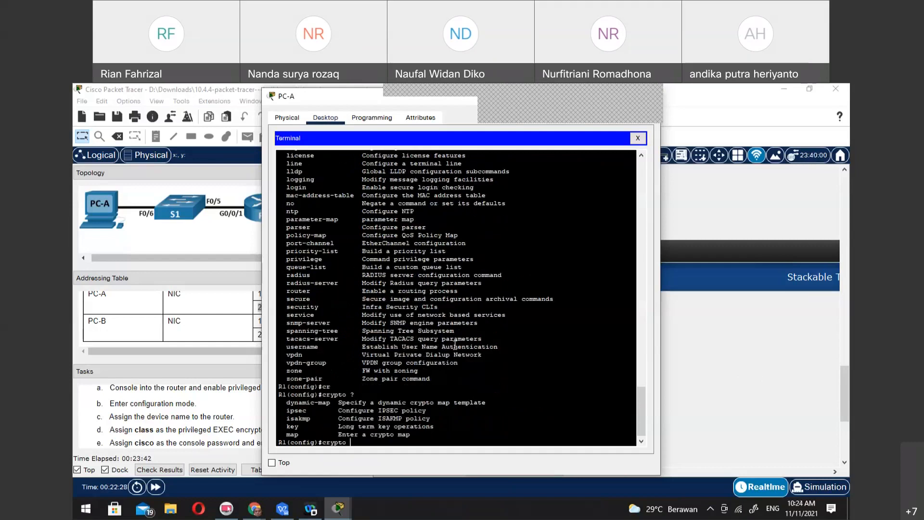
key("BackSpace")
key("BackSpace")
key("BackSpace")
key("BackSpace")
key("BackSpace")
Read the remaining router configuration tasks in the instructions, and return to PC-A's terminal
left_click(149, 395)
scroll(237, 422, "down", 5)
scroll(237, 423, "down", 5)
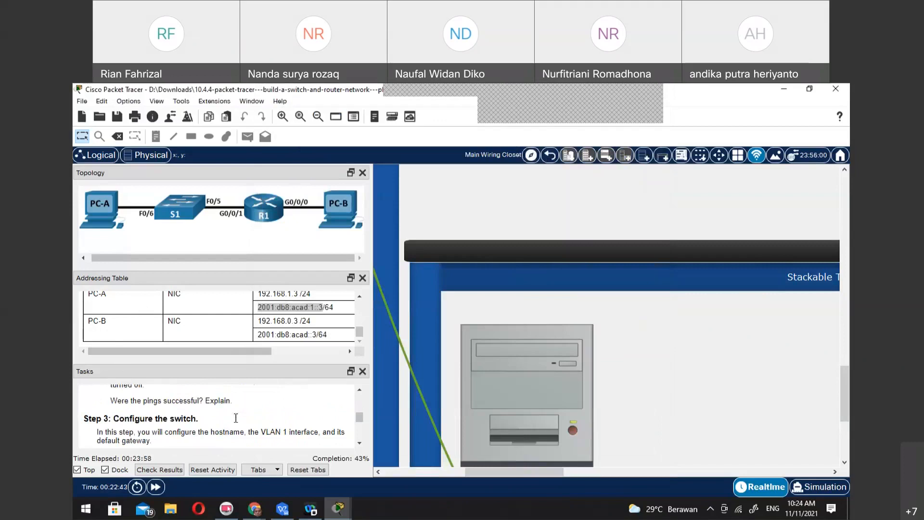
scroll(237, 422, "up", 6)
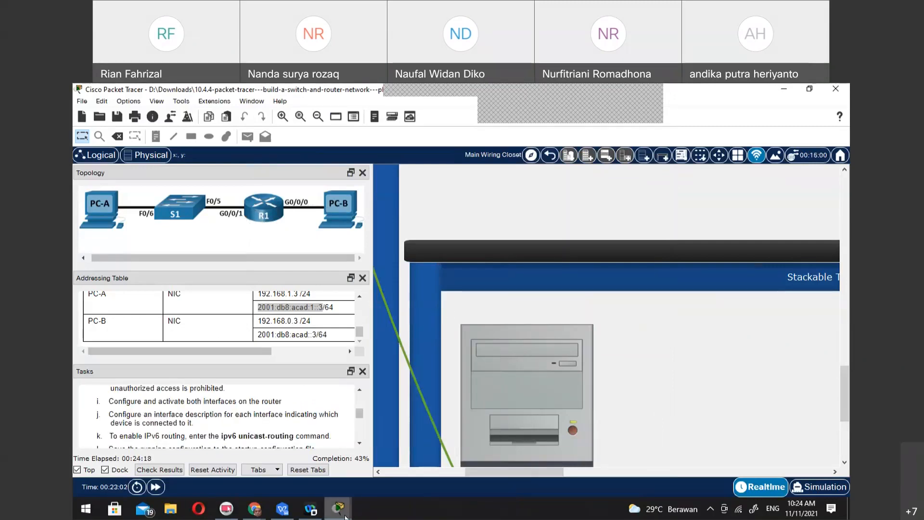
mouse_move(345, 510)
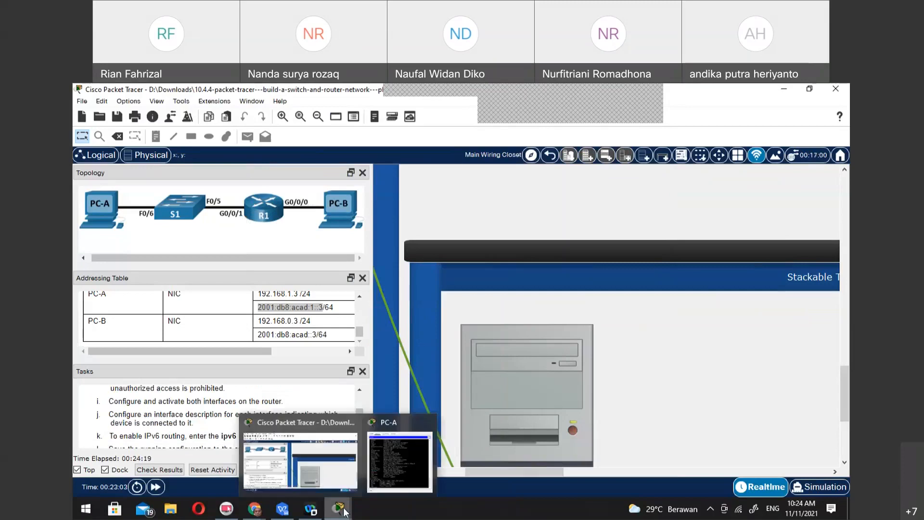
left_click(392, 449)
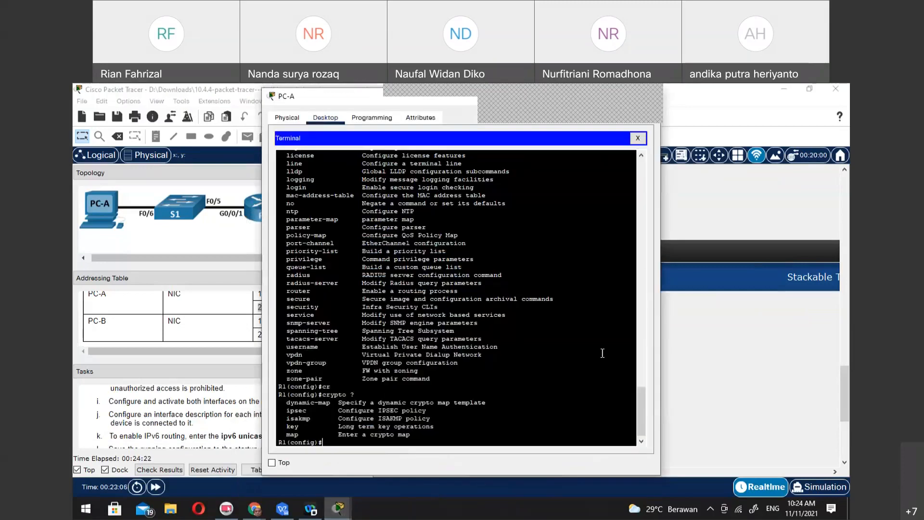
type("ip addr")
key("BackSpace")
key("BackSpace")
key("BackSpace")
Look up the gigabitEthernet interface number options and try to enter configuration for interface gigabitEthernet 0
key("BackSpace")
key("BackSpace")
key("BackSpace")
key("BackSpace")
type("int g0")
key("Tab")
key("BackSpace")
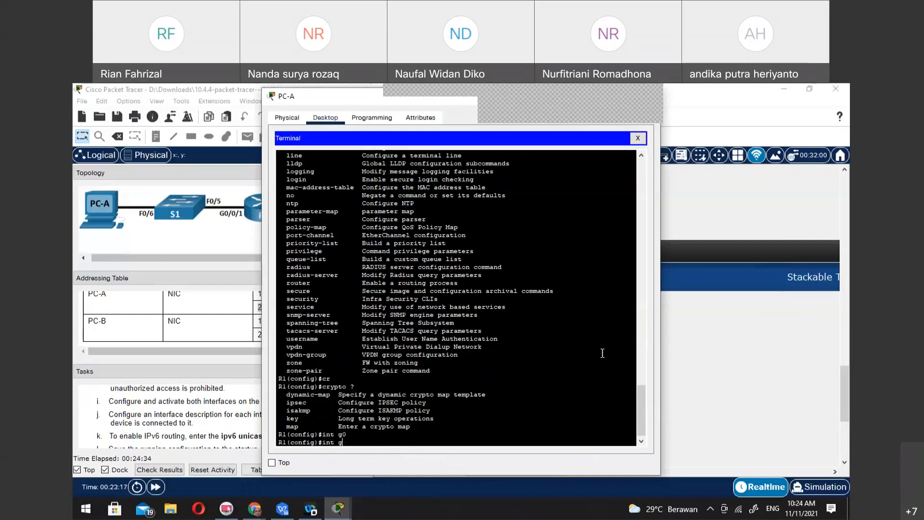
key("Tab")
key("Tab")
key("BackSpace")
type("?")
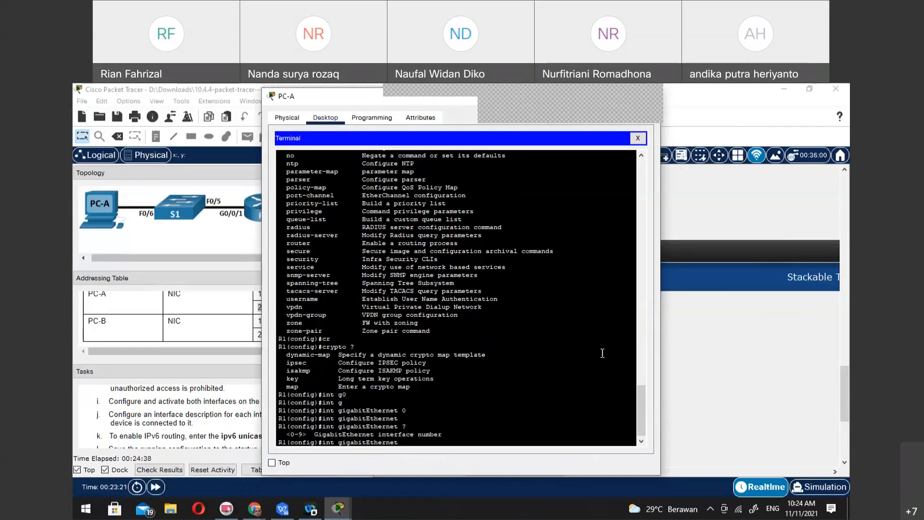
type("0")
key("Return")
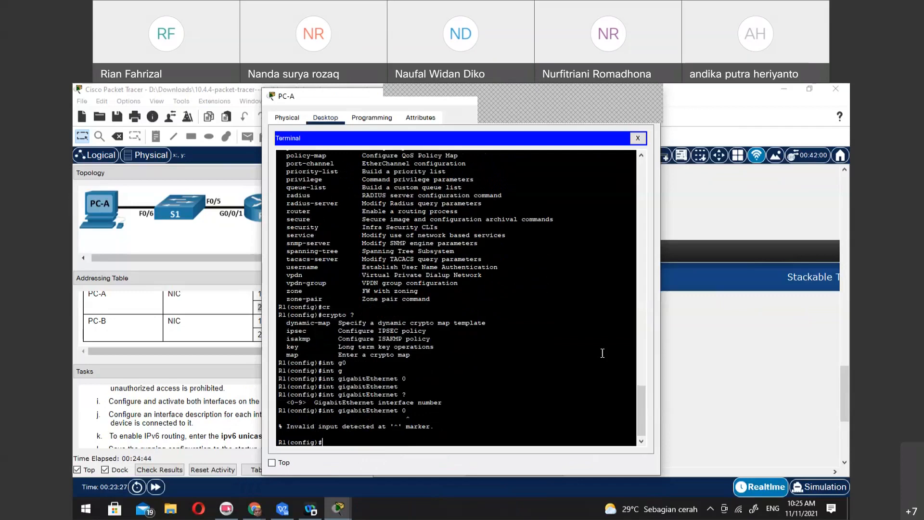
Display the brief IP summary of all R1 interfaces from global configuration mode with do sh ip int br
type("do sh ip o")
type("nt br")
key("Return")
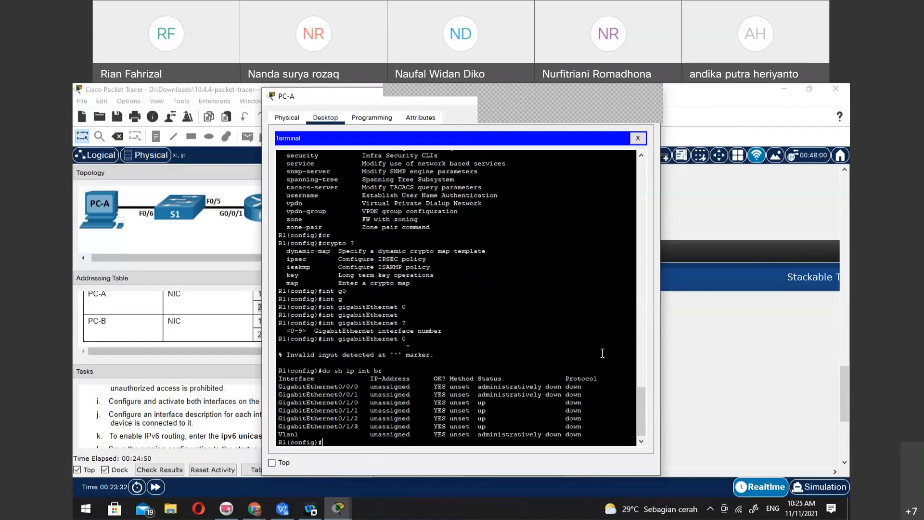
Enter configuration mode for R1's interface gigabitEthernet 0/0/0
key("Up")
key("Up")
type("0")
key("BackSpace")
type("/0/0")
key("Return")
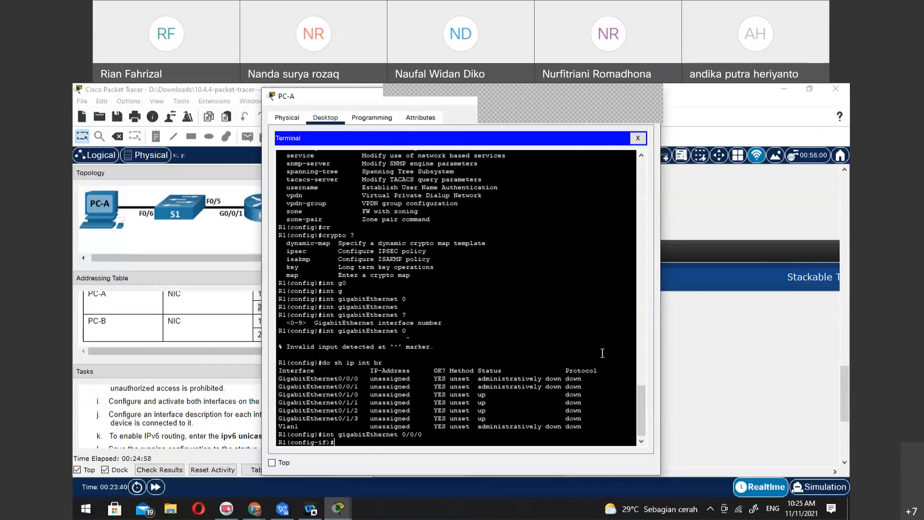
Assign IP address 192.168.0.1 with mask 255.255.255.0 to interface gigabitEthernet 0/0/0
type("ip address")
type(".168.0.1 255.255.255")
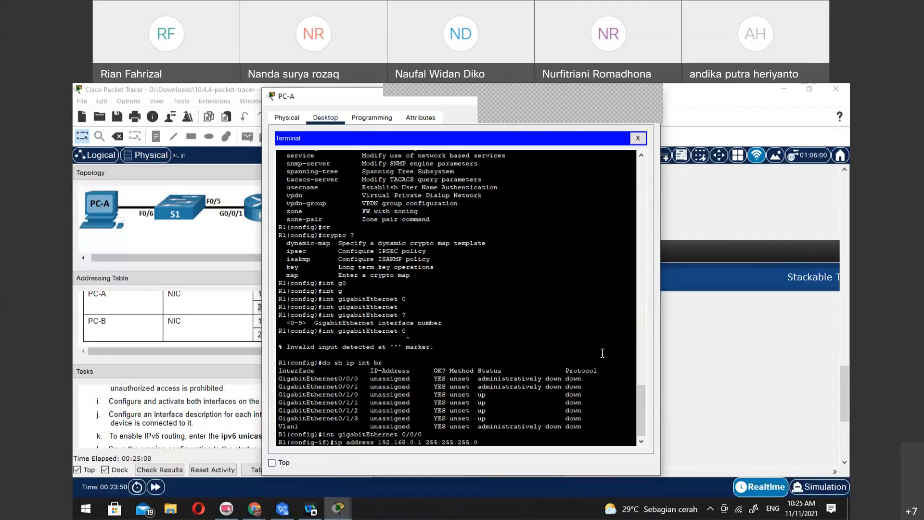
type(".0")
key("Return")
Activate interface gigabitEthernet 0/0/0 with no shut
type("no shut")
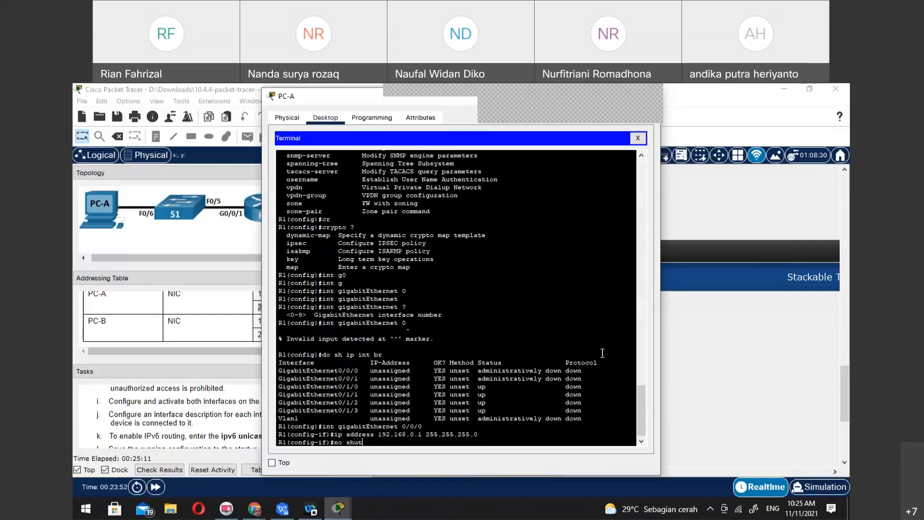
key("Return")
key("Return")
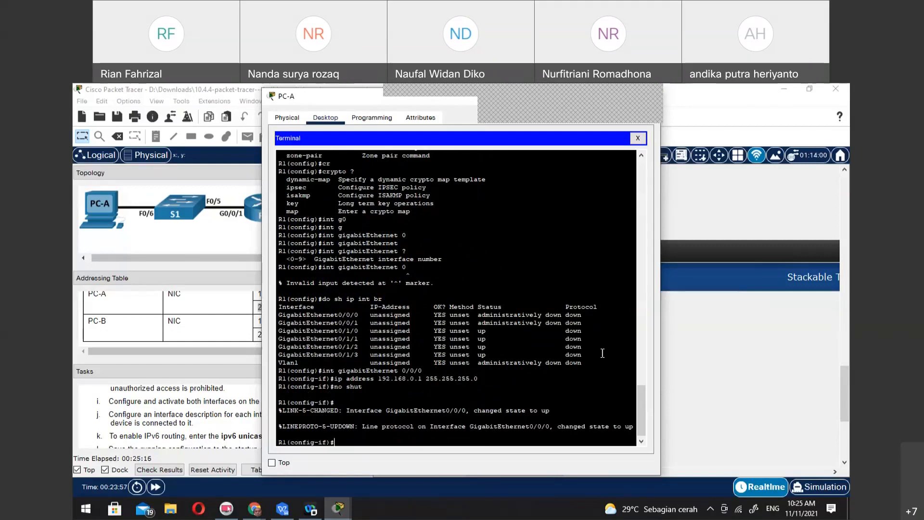
Leave interface configuration and return R1 to privileged EXEC mode with end
type("exnd")
key("Return")
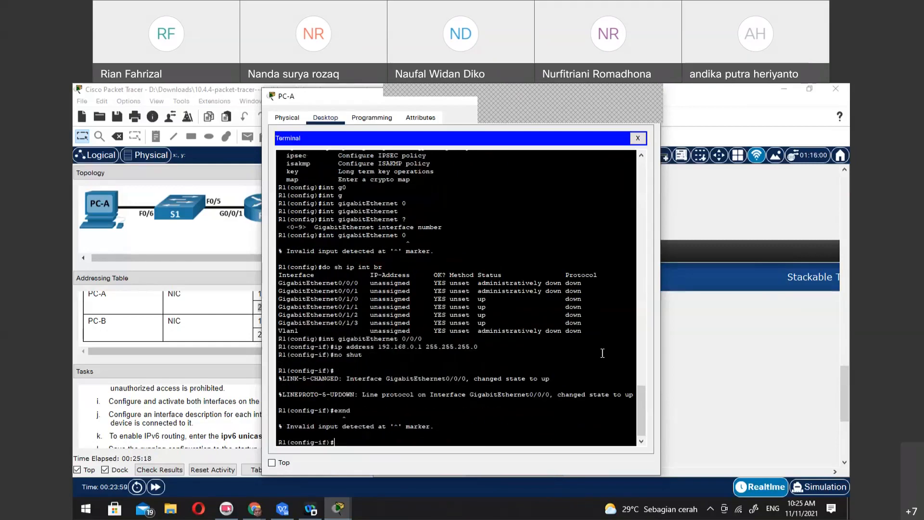
type("int")
key("BackSpace")
key("BackSpace")
key("BackSpace")
key("BackSpace")
type("end")
key("Return")
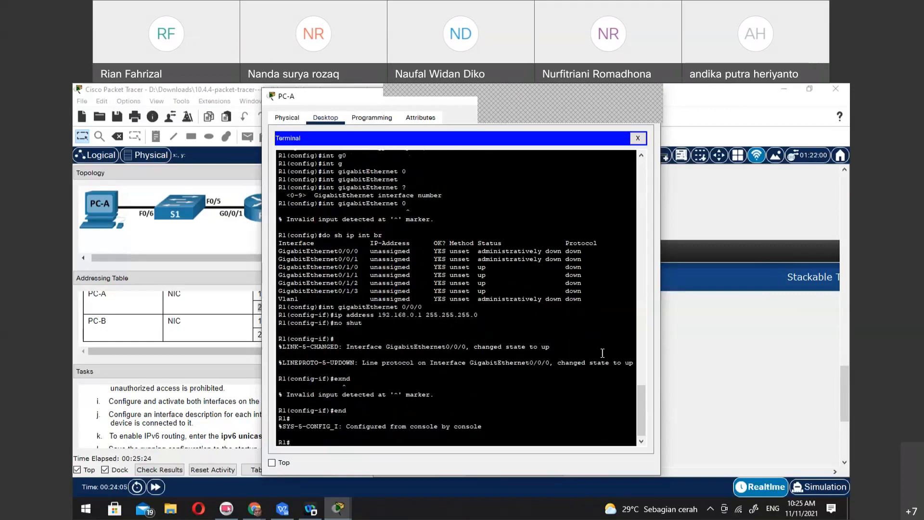
Enter global configuration mode with conf t and open interface gigabitEthernet 0/0/1 for configuration
type("conf t")
key("Return")
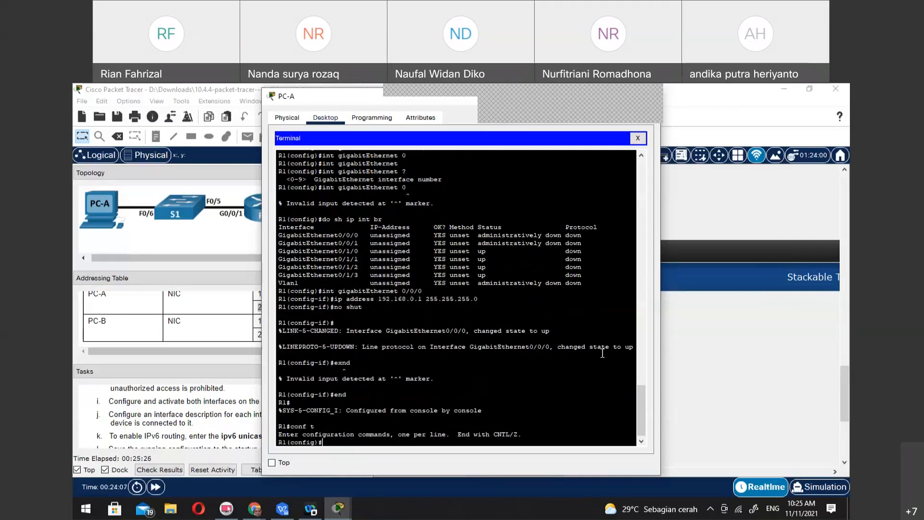
type("int gi")
key("Tab")
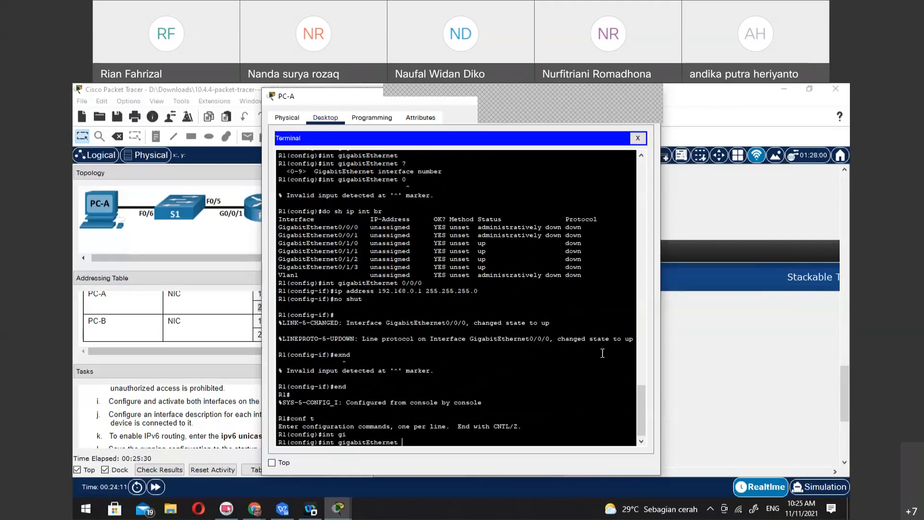
type("0/0/1")
key("Return")
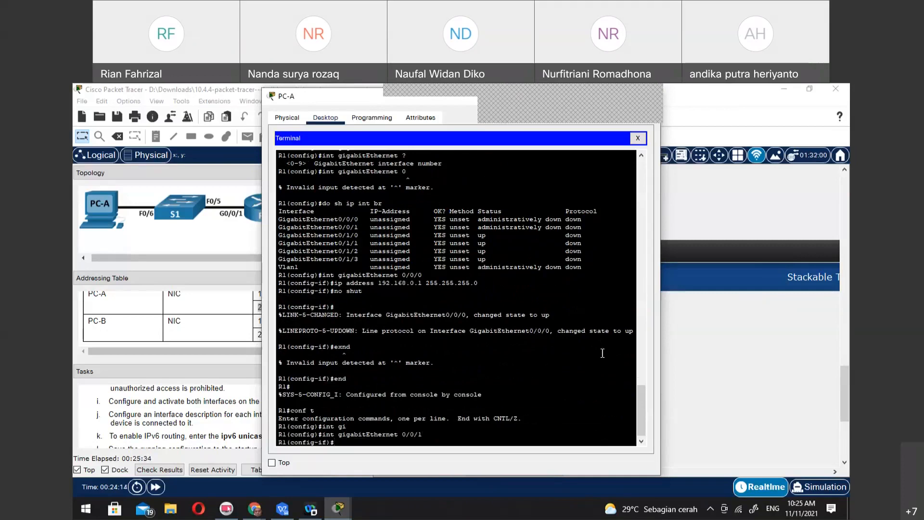
Assign IP address 192.168.1.1 with mask 255.255.255.0 to interface gigabitEthernet 0/0/1
type("ip add")
key("Tab")
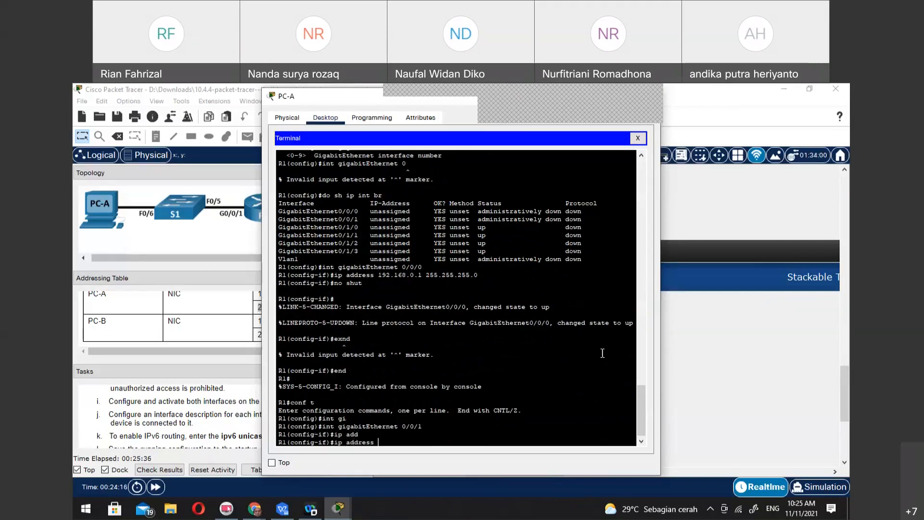
type("192.168.1.1")
key("Return")
key("Up")
type("255.255.2")
type("55.255.0")
key("Return")
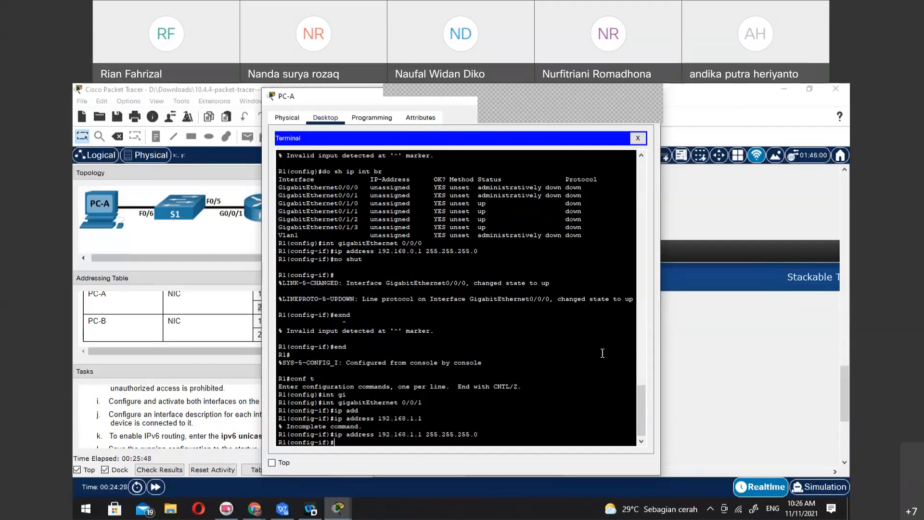
Activate interface gigabitEthernet 0/0/1 with no shut
type("no shut")
key("Return")
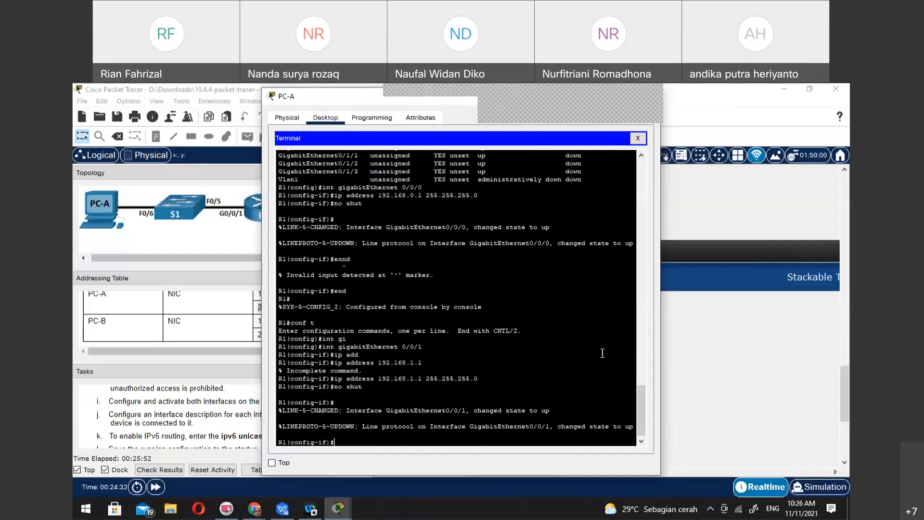
key("Return")
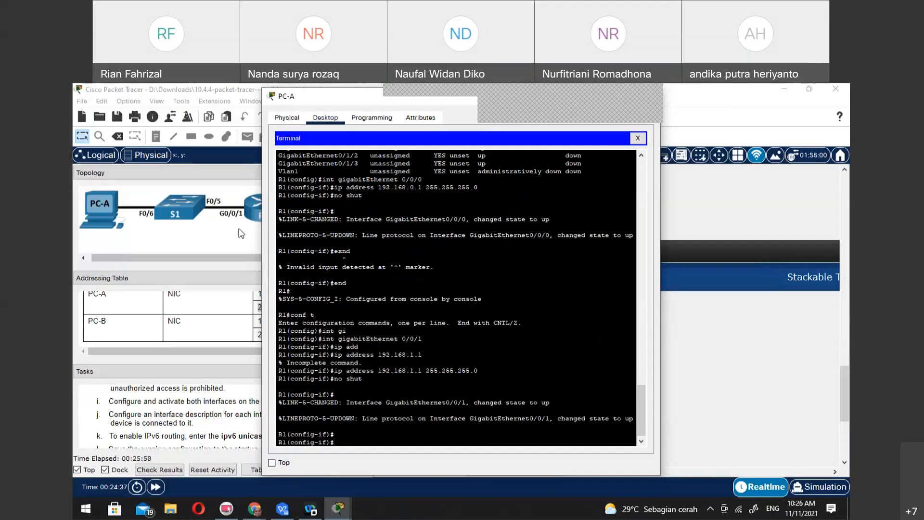
Close the terminal and ping 192.168.0.3 from PC-A's command prompt
left_click(637, 138)
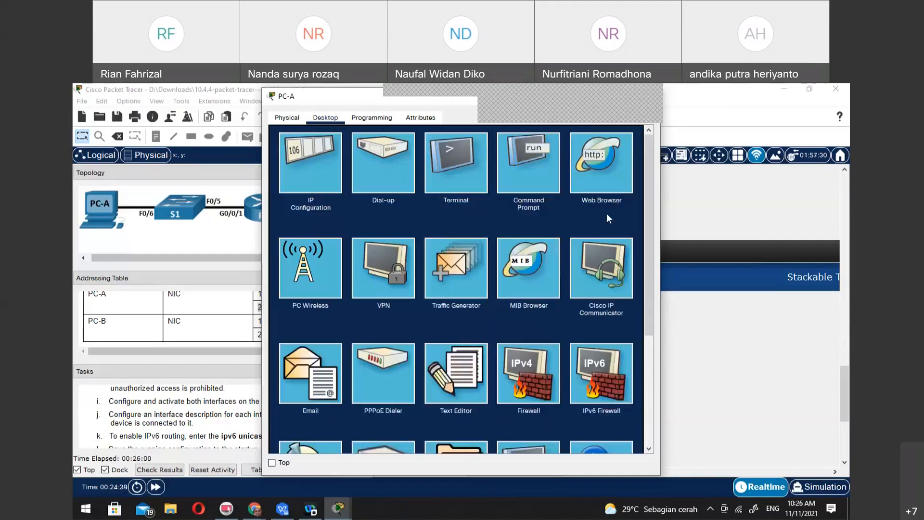
left_click(533, 181)
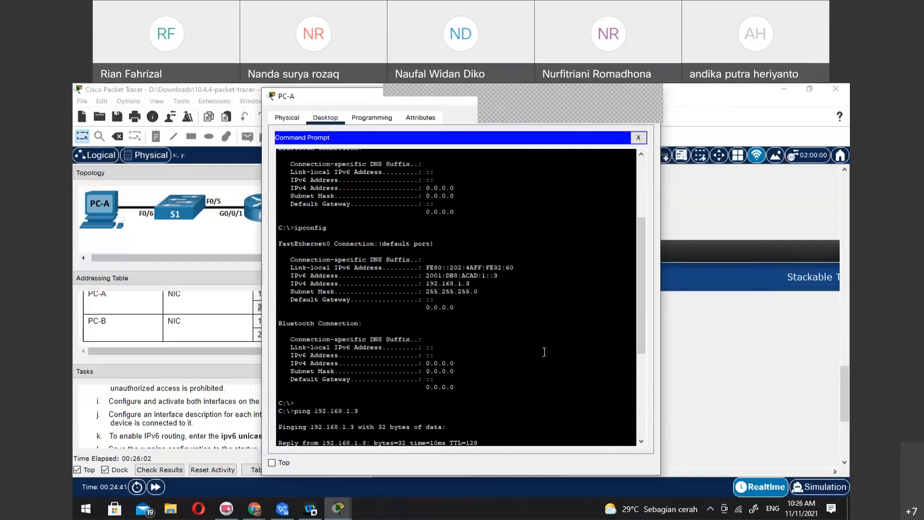
key("Up")
key("Return")
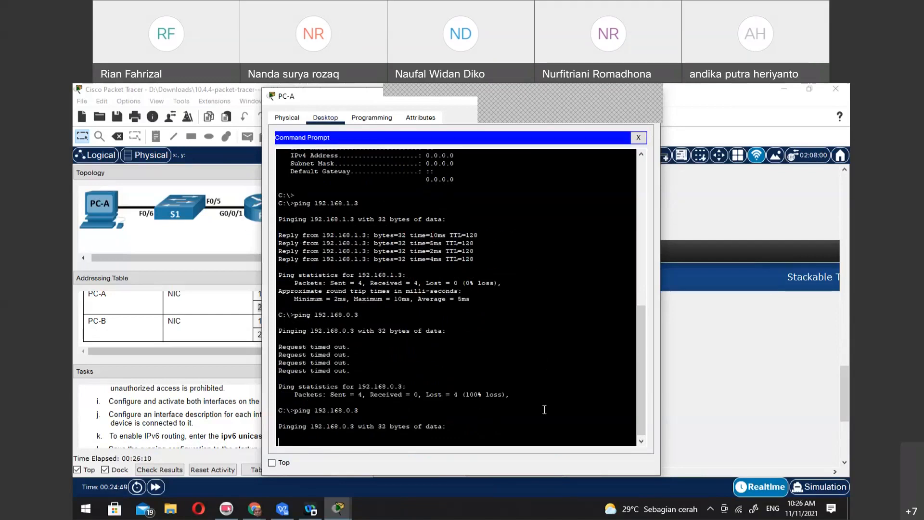
Stop the running ping and ping R1's address 192.168.1.1 from PC-A instead
key("ctrl+c")
type("ping ")
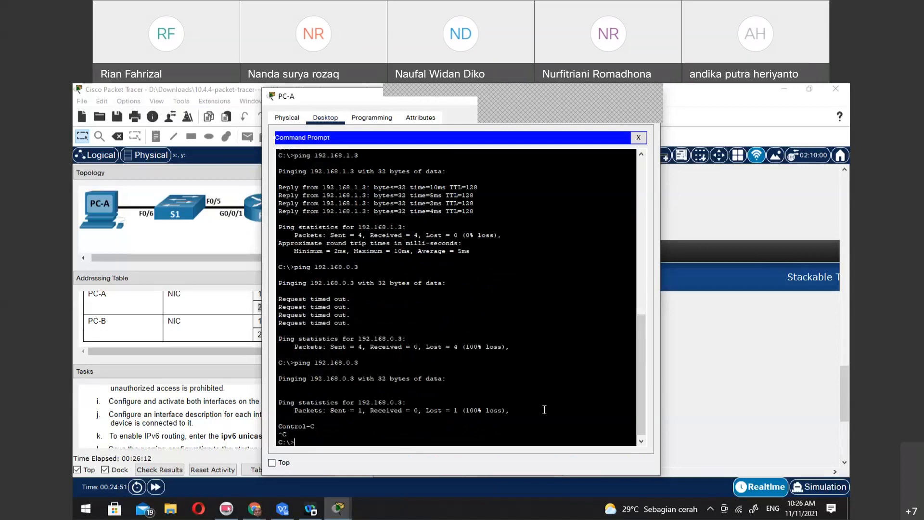
type("192.168.")
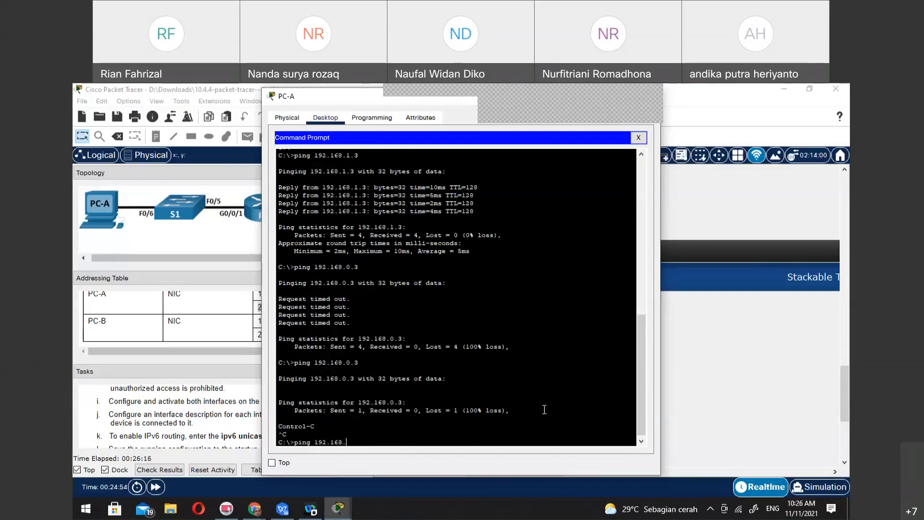
type("1.")
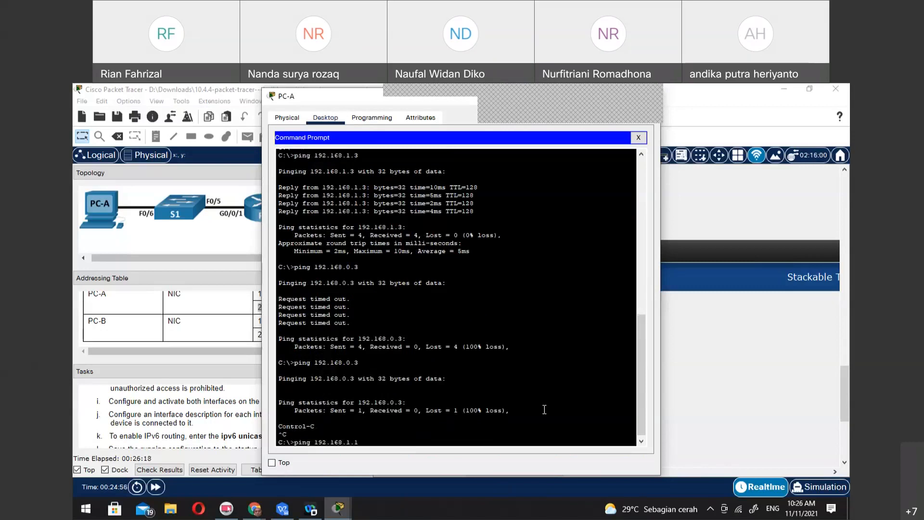
type("1")
key("Return")
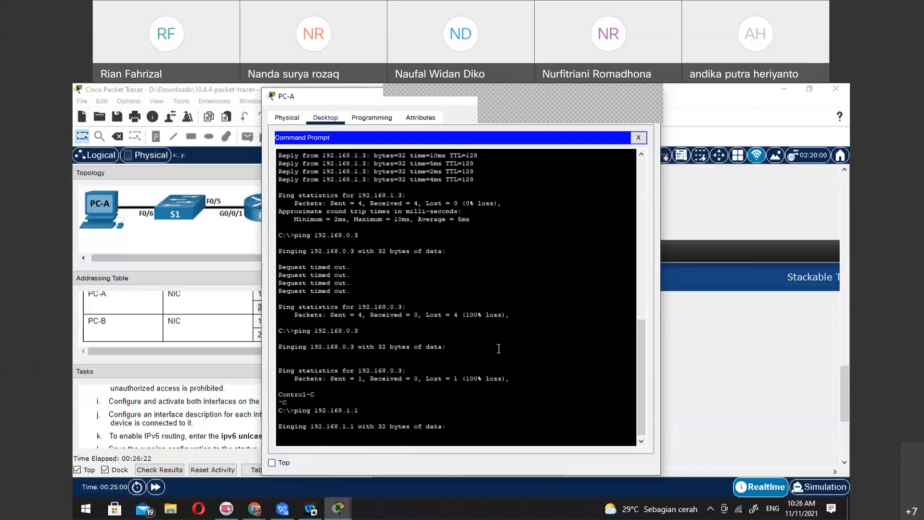
Return to R1's console through PC-A's terminal, exit to privileged EXEC mode and display the brief IP interface summary with sh ip int br
left_click(640, 138)
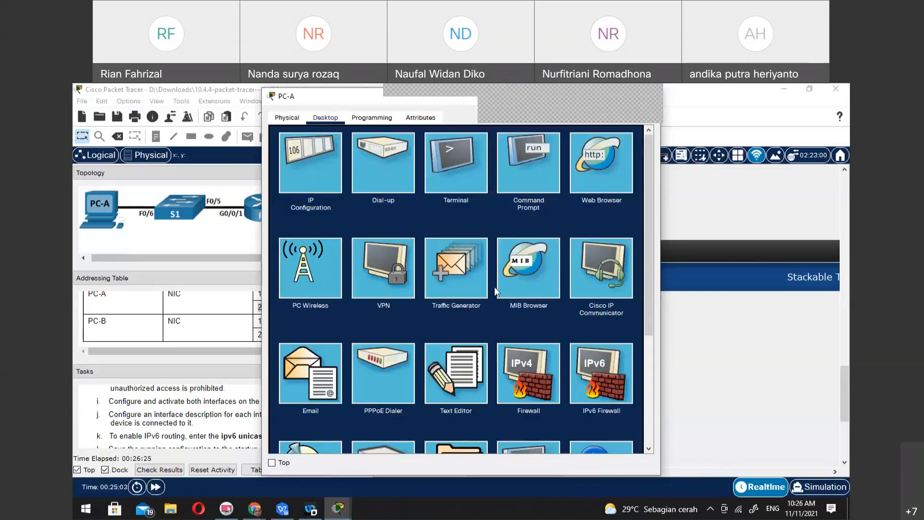
left_click(457, 164)
left_click(618, 243)
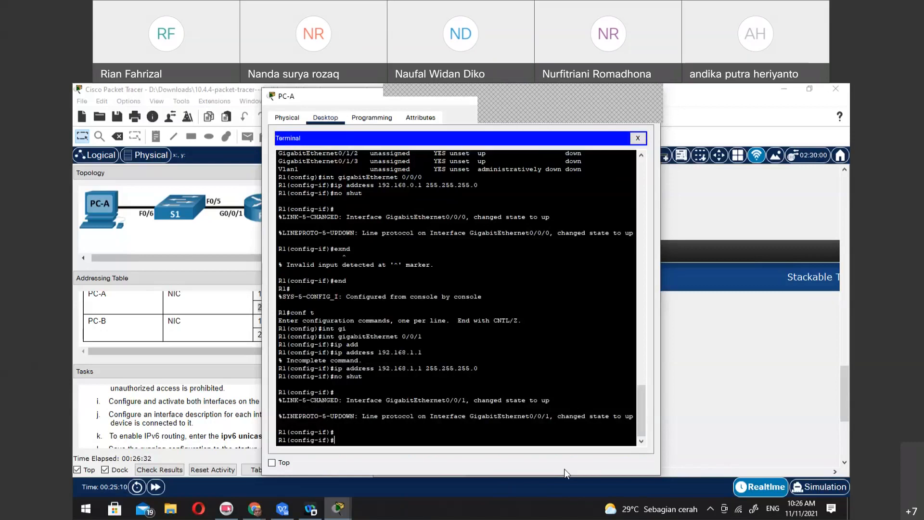
type("end")
key("Return")
type("sh ip int b")
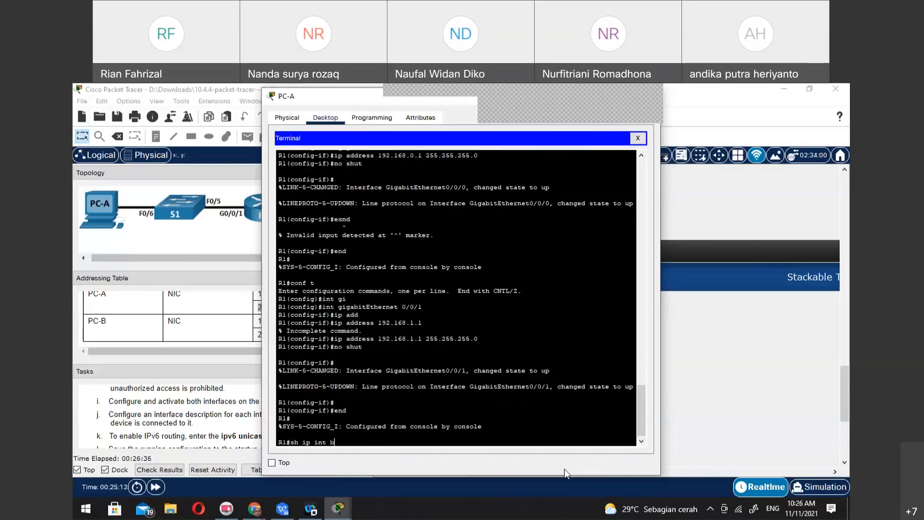
type("r")
key("Return")
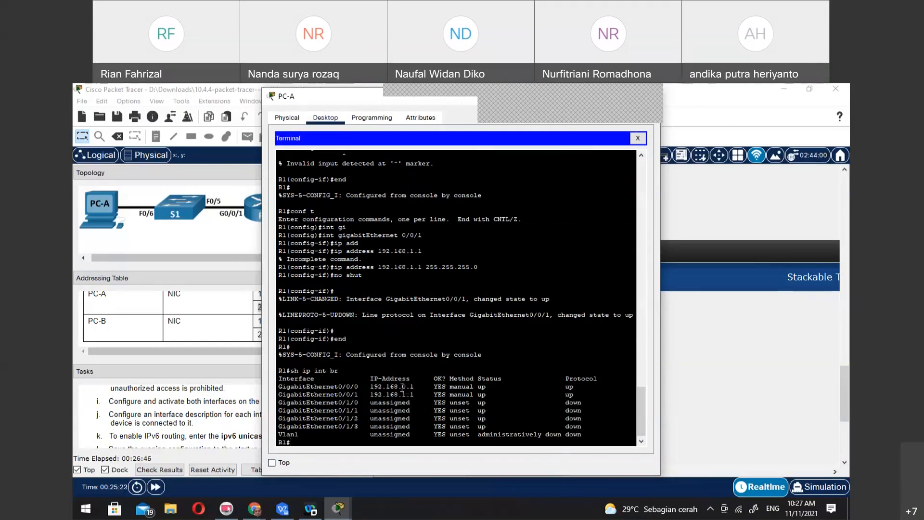
Examine the wiring closet's cable connections and ports linking PC-A, S1, R1 and PC-B, and S1's port status
left_click(198, 234)
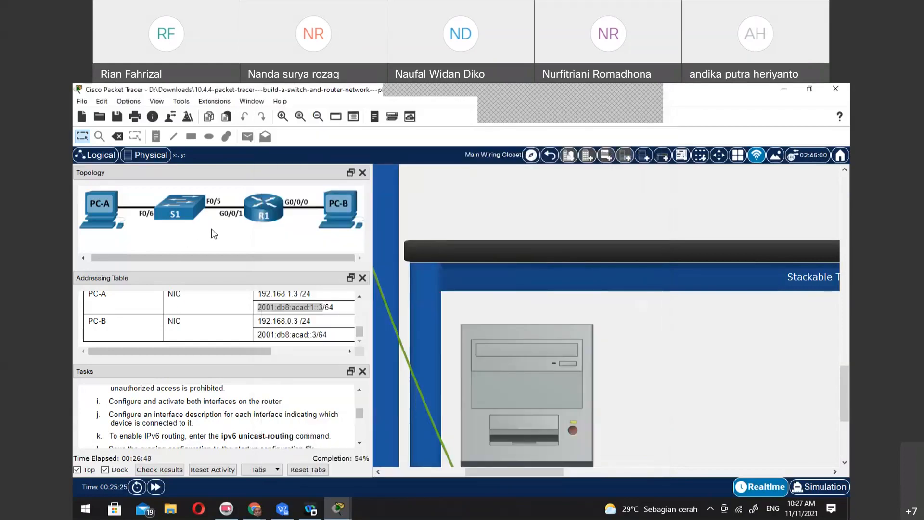
scroll(538, 340, "up", 3)
scroll(539, 340, "down", 1)
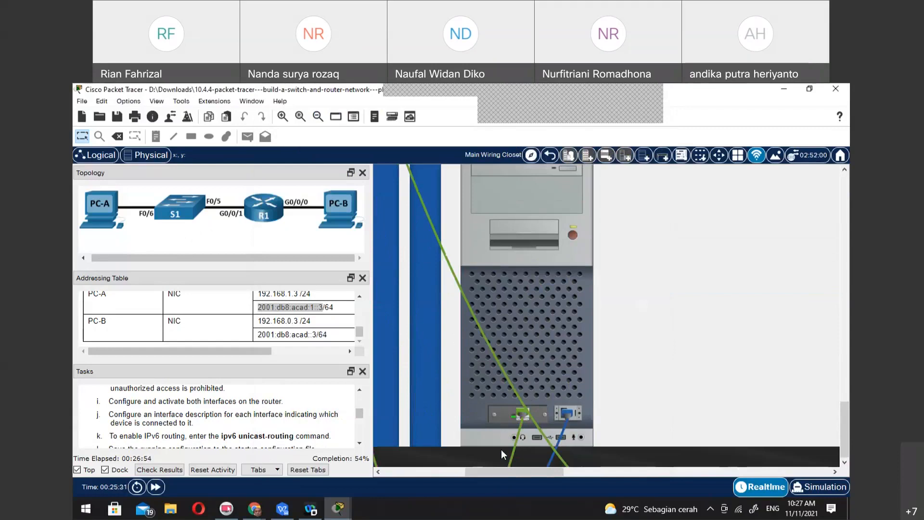
scroll(501, 454, "down", 2)
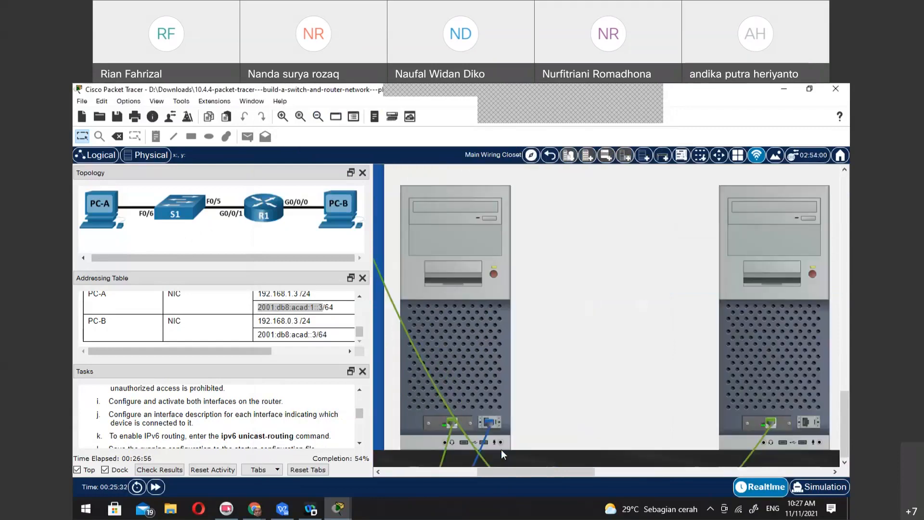
scroll(501, 454, "down", 1)
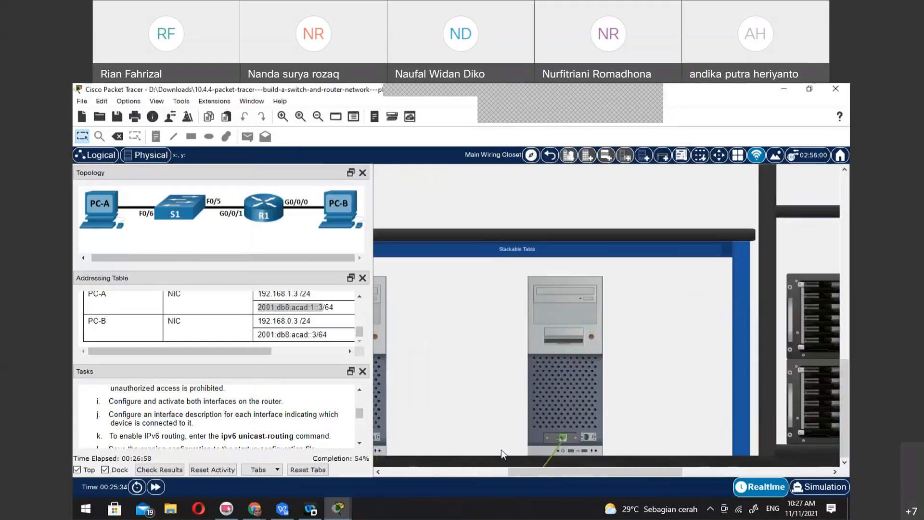
scroll(501, 454, "down", 1)
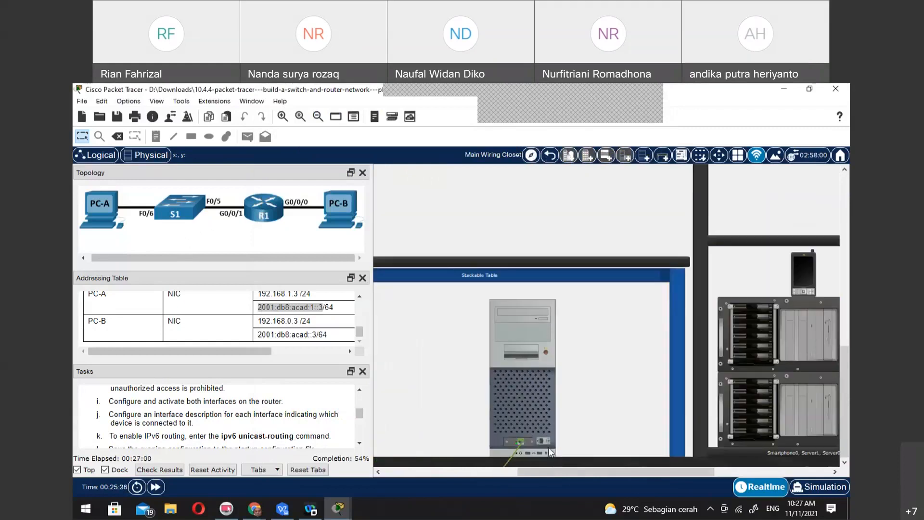
left_click_drag(610, 472, 481, 477)
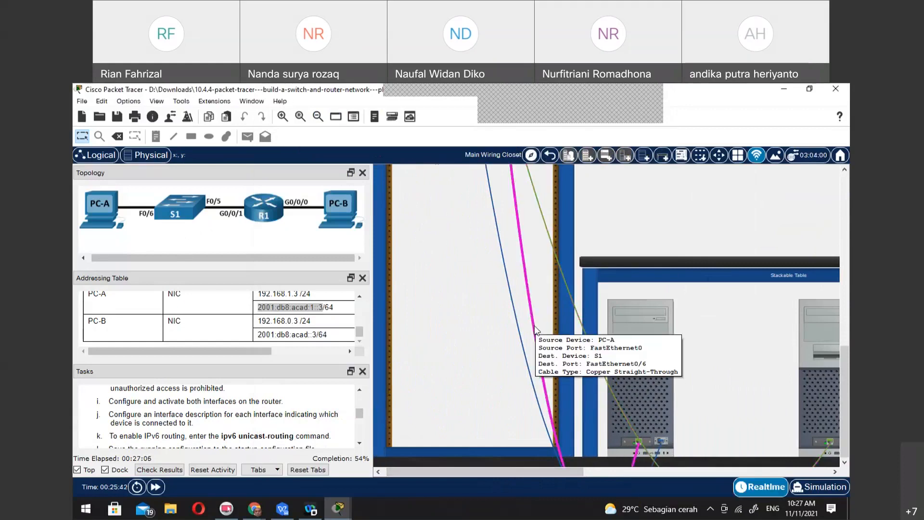
scroll(536, 326, "up", 3)
scroll(534, 325, "up", 3)
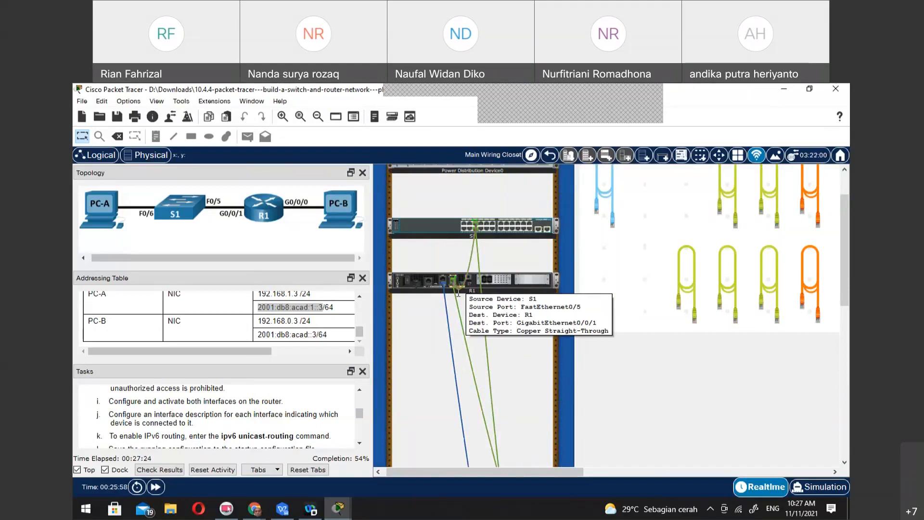
mouse_move(456, 301)
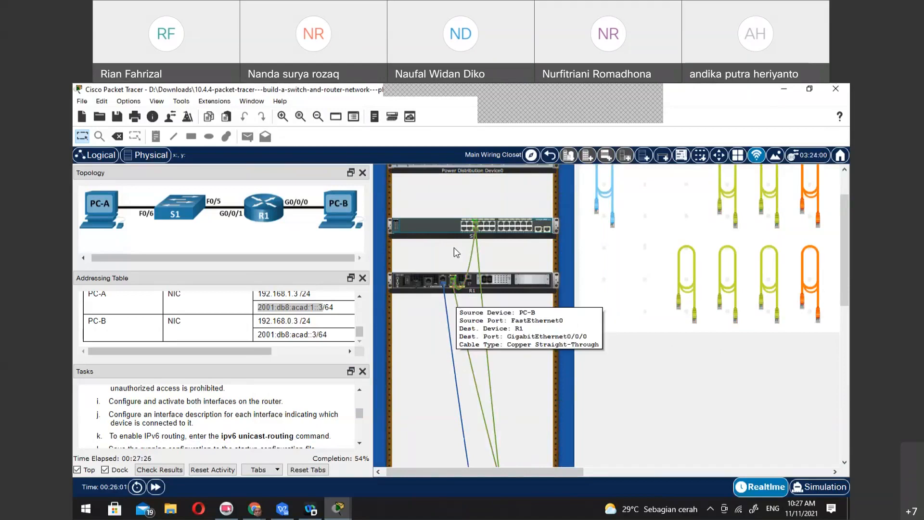
mouse_move(453, 225)
scroll(452, 223, "up", 2)
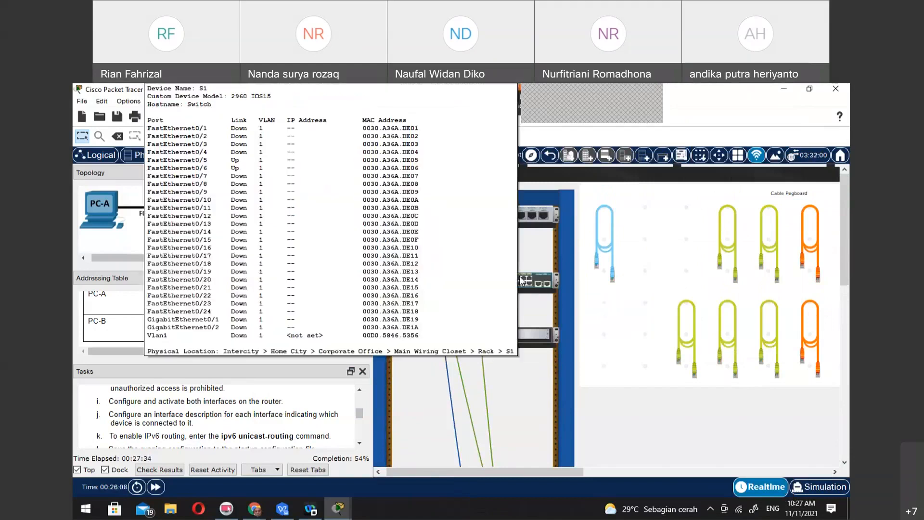
Open PC-B's command prompt and ping its default gateway at 192.168.0.1
scroll(716, 409, "down", 10)
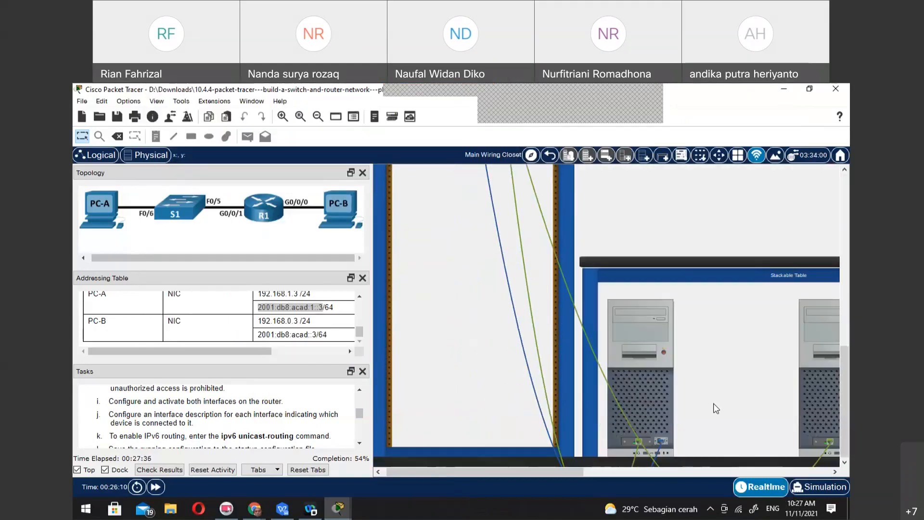
left_click(825, 357)
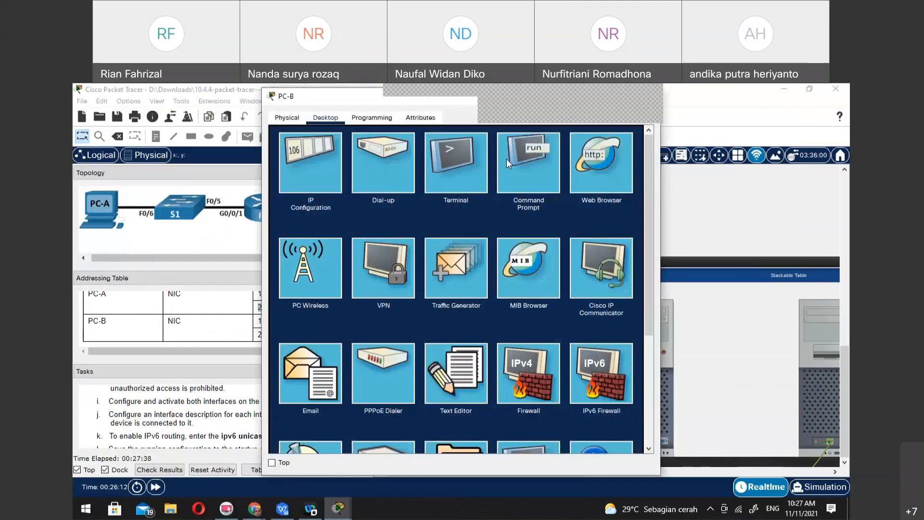
left_click(544, 152)
type("ping 192.168.0.1")
key("Return")
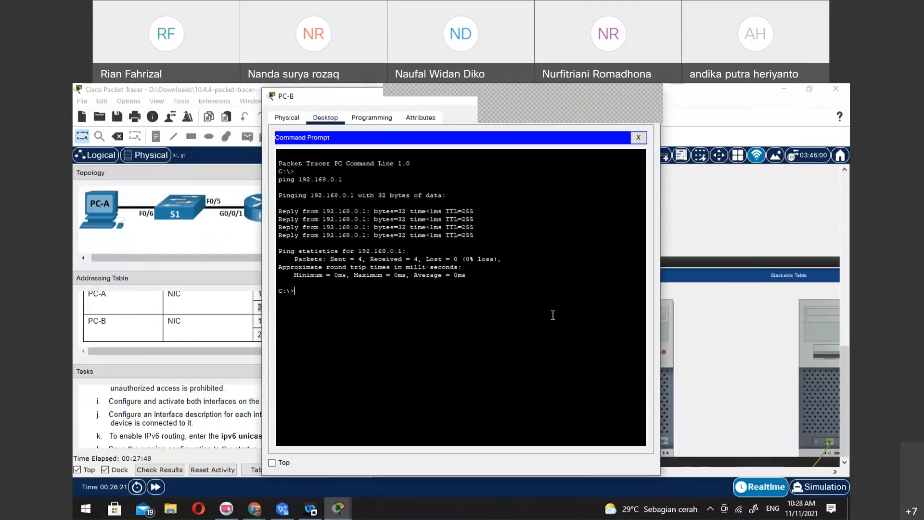
Ping R1's other interface at 192.168.1.1 from PC-B
key("Up")
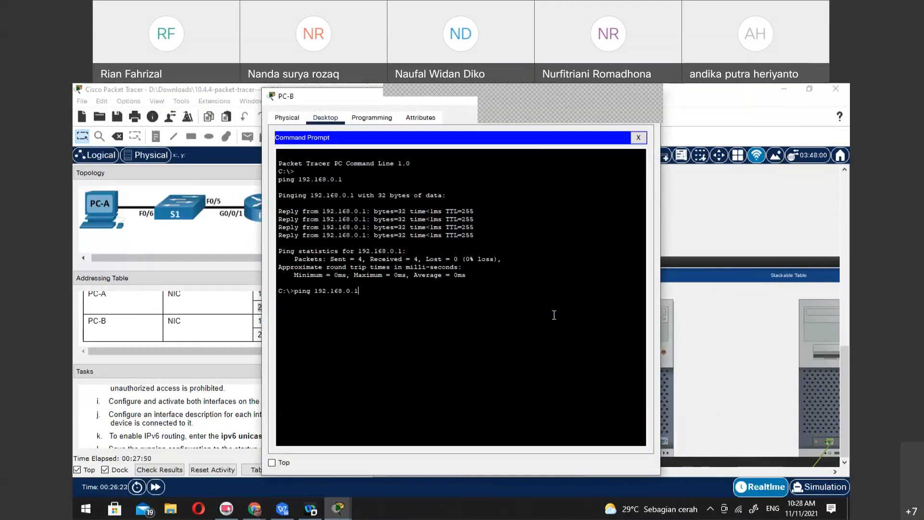
key("BackSpace")
key("BackSpace")
type("1.1.")
key("BackSpace")
key("Return")
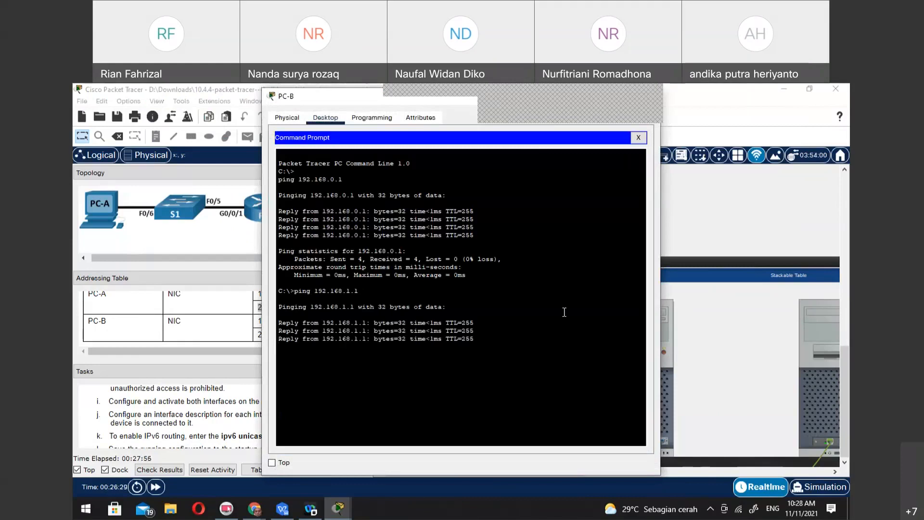
Ping PC-A at 192.168.1.3 from PC-B, and close PC-B's command prompt and device window
key("Up")
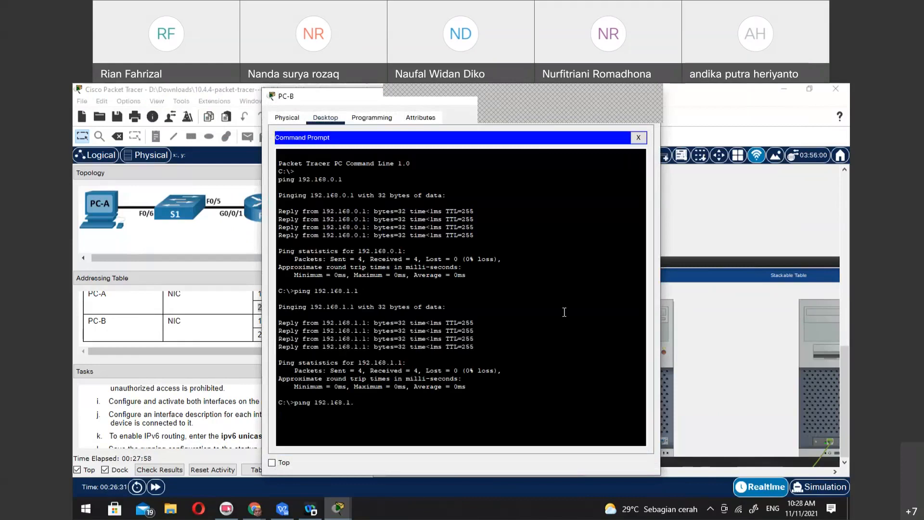
type("3")
key("Return")
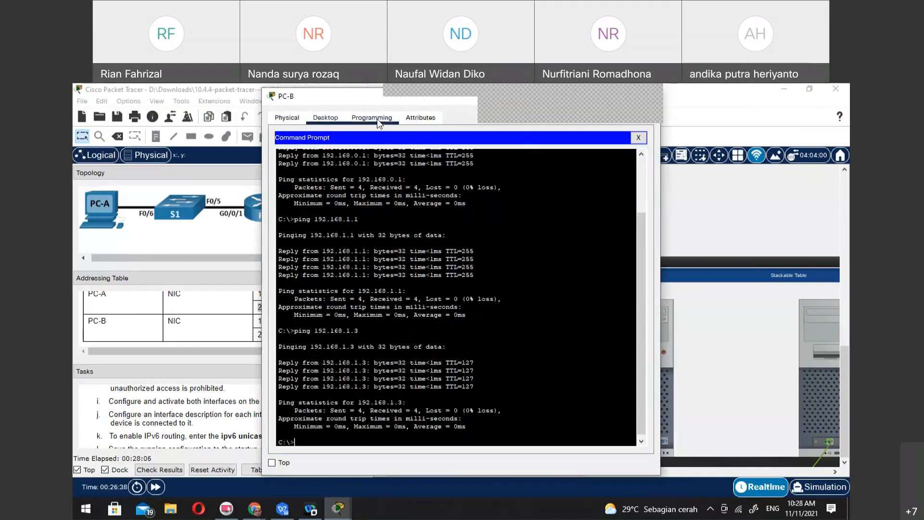
left_click(639, 138)
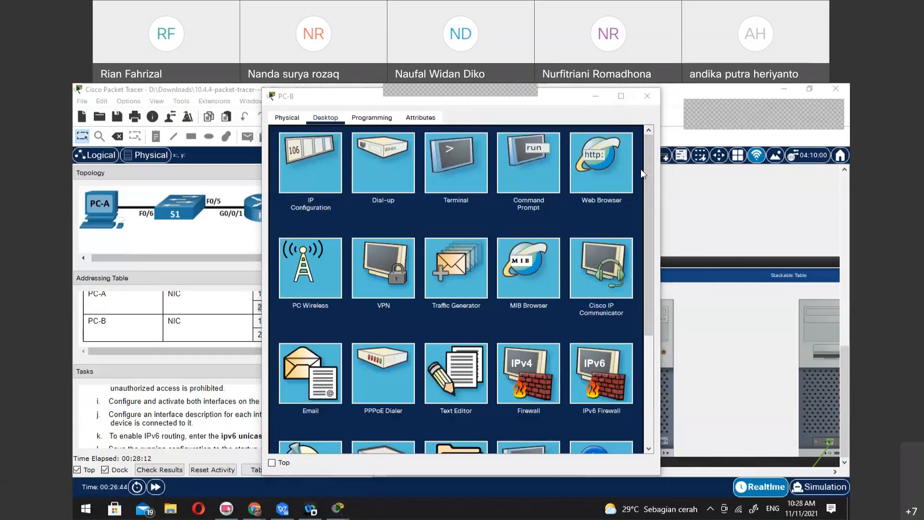
left_click(648, 96)
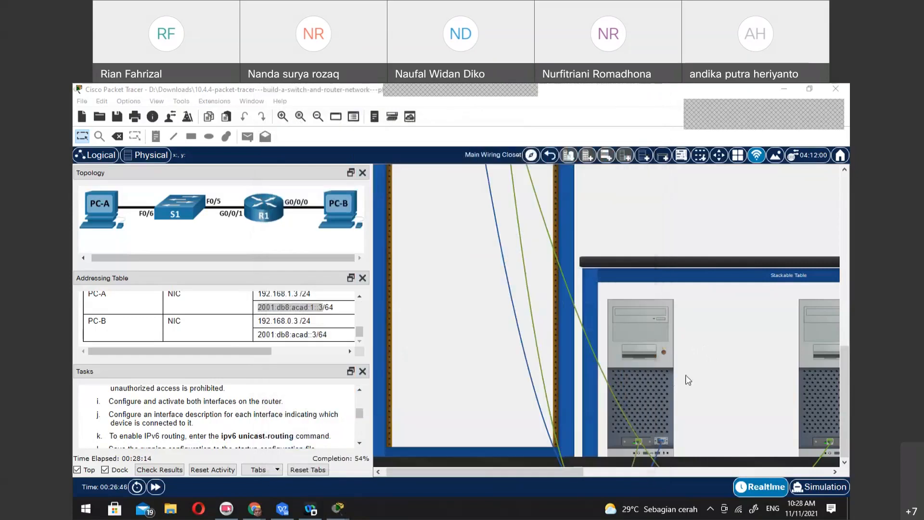
Replace PC-A's terminal with its command prompt and ping R1 at 192.168.1.1 and PC-B at 192.168.0.3
left_click(624, 357)
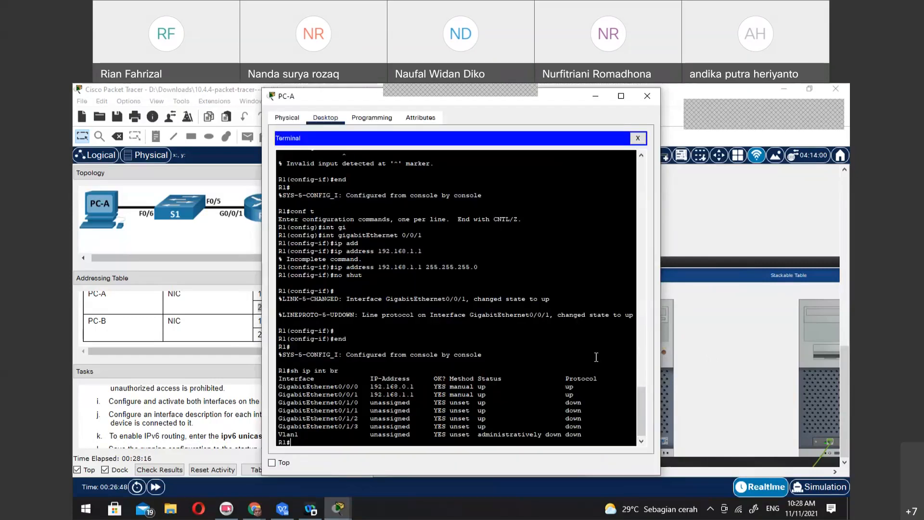
left_click(638, 139)
left_click(529, 152)
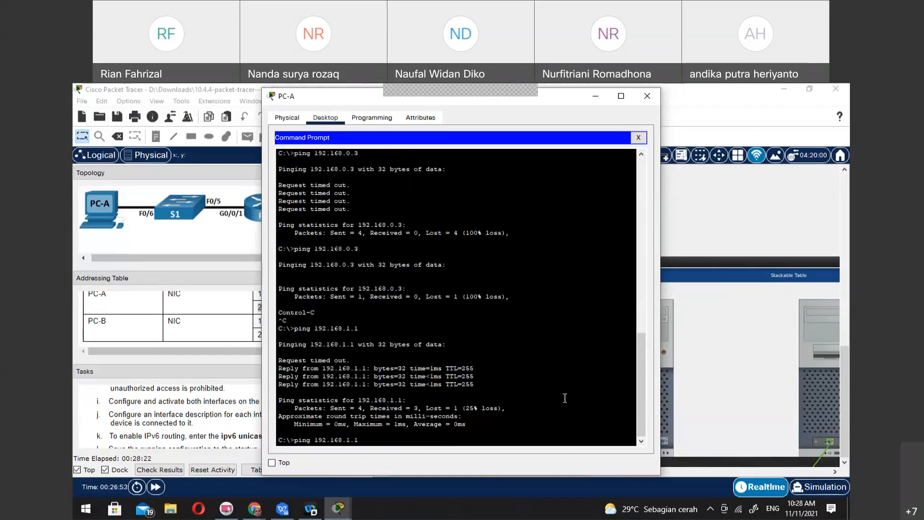
key("Return")
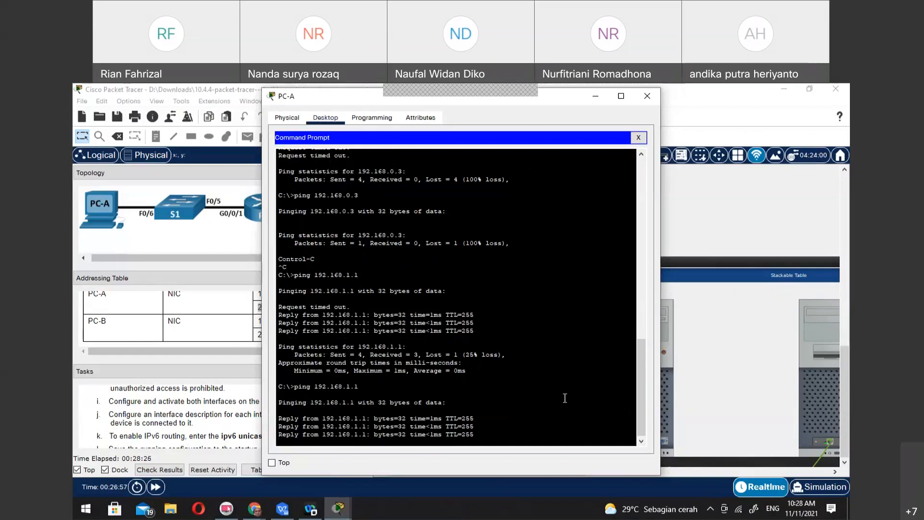
key("Up")
key("Up")
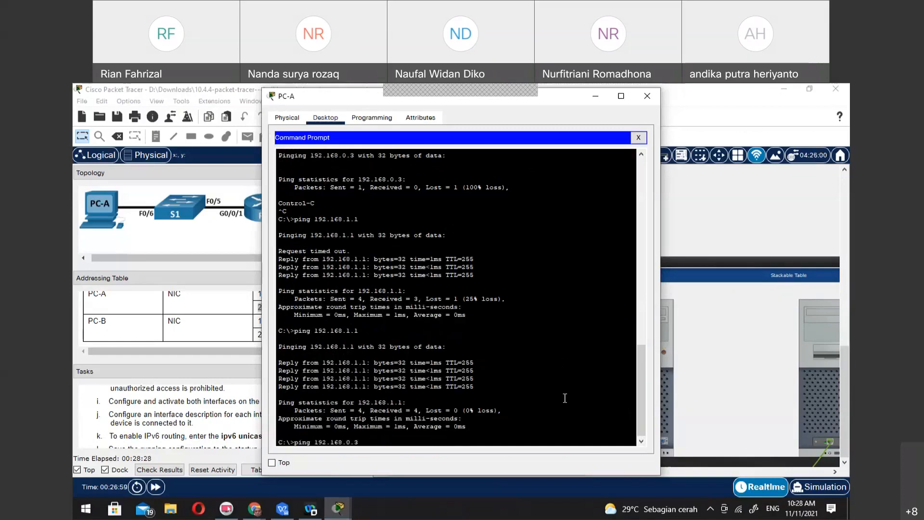
key("Return")
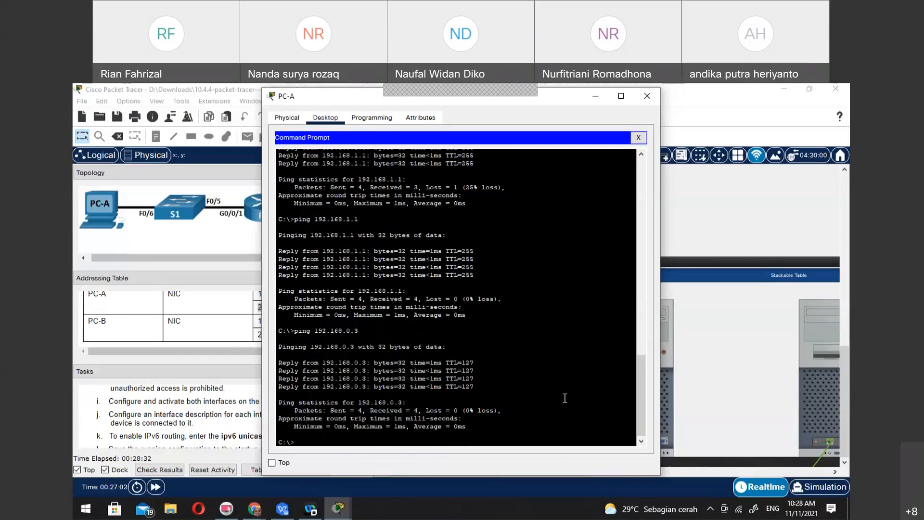
Read the Step 3 switch configuration instructions in the tasks and find S1's VLAN 1 entry in the addressing table
left_click(170, 384)
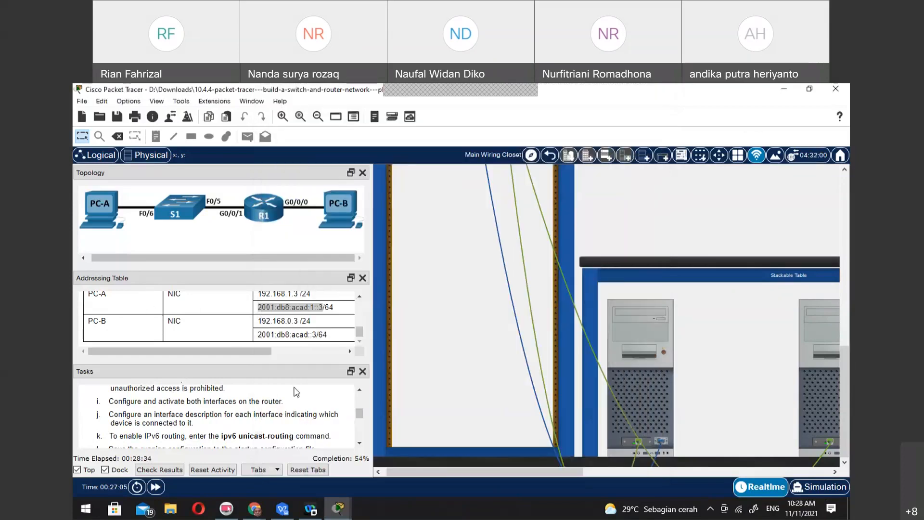
scroll(296, 392, "down", 5)
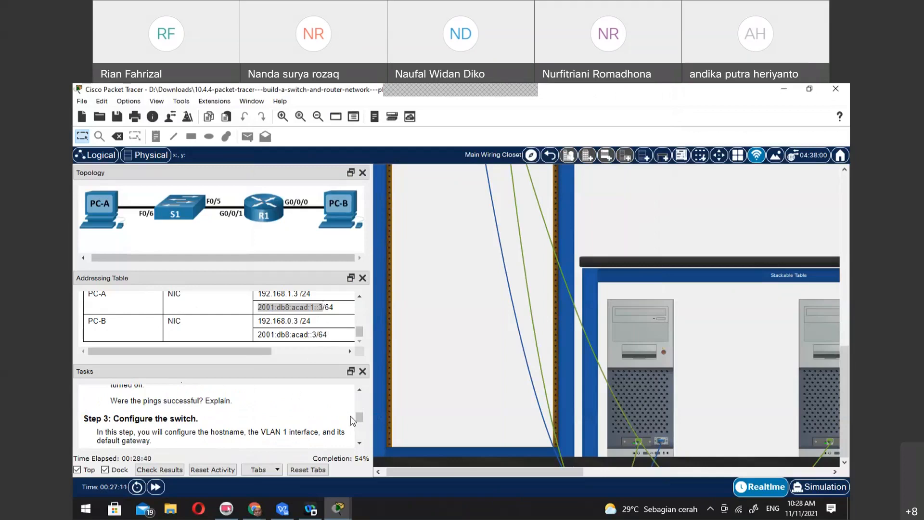
scroll(306, 336, "up", 1)
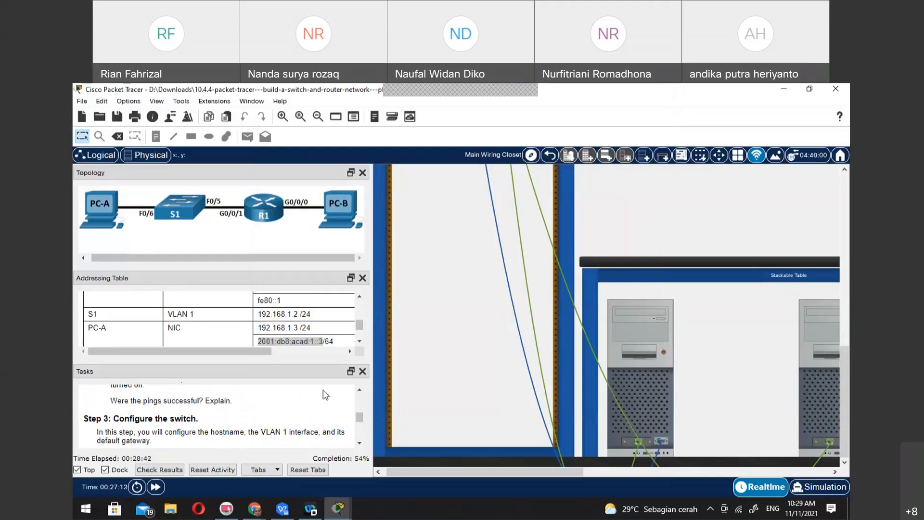
scroll(284, 415, "down", 1)
scroll(282, 411, "down", 1)
scroll(282, 411, "up", 1)
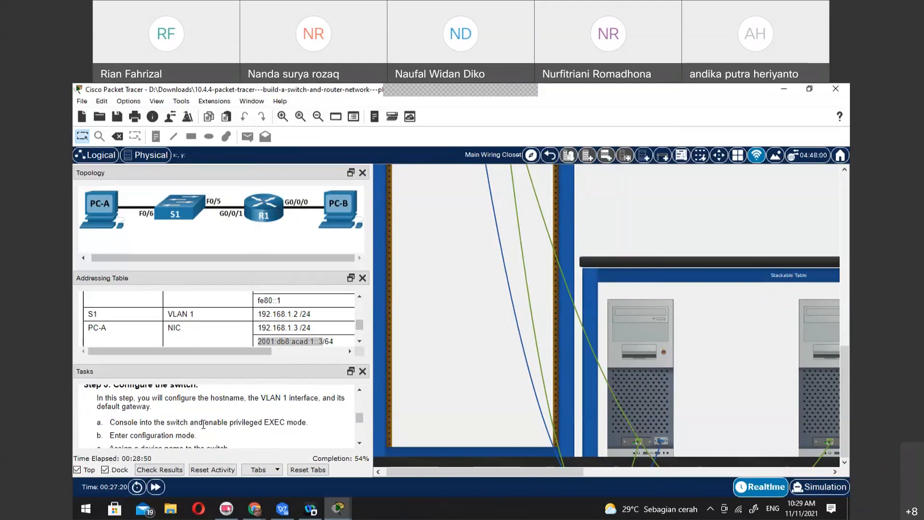
scroll(208, 422, "down", 1)
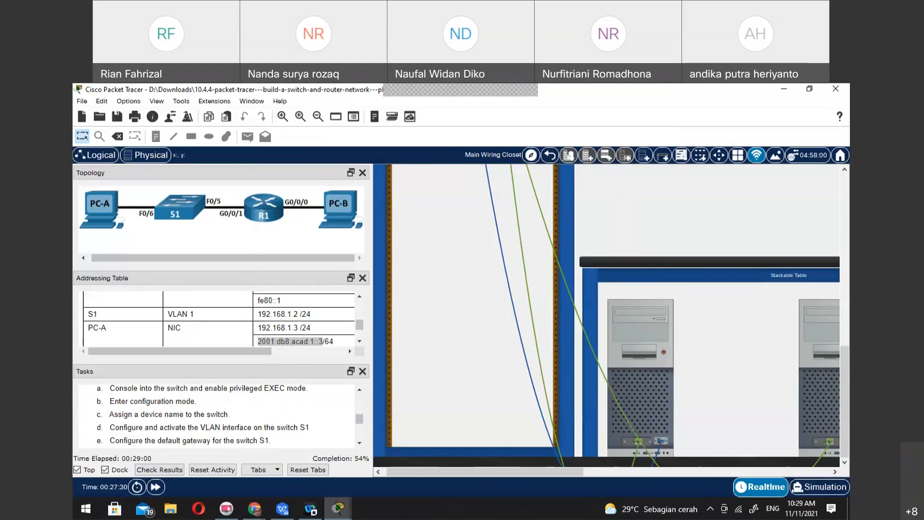
Open S1 in the rack, inspect its physical view and attributes, and close its device window
scroll(450, 309, "up", 3)
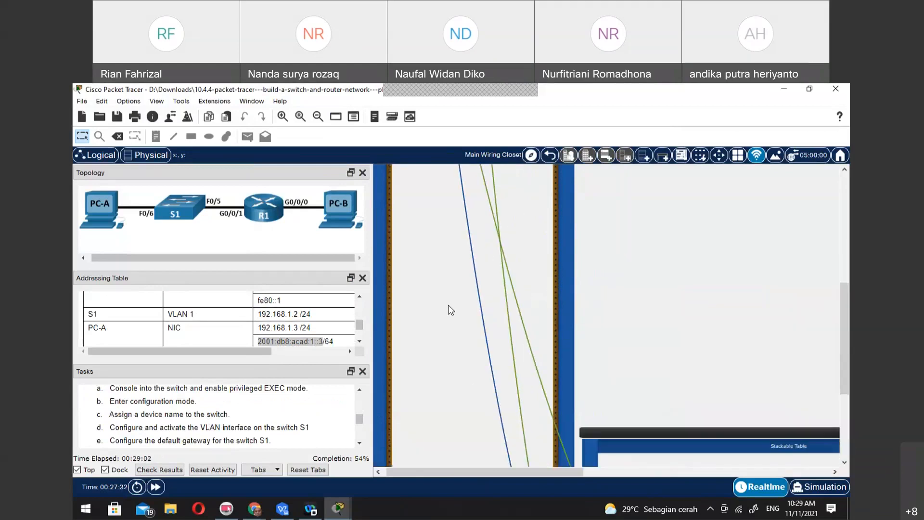
scroll(451, 310, "up", 3)
left_click(458, 280)
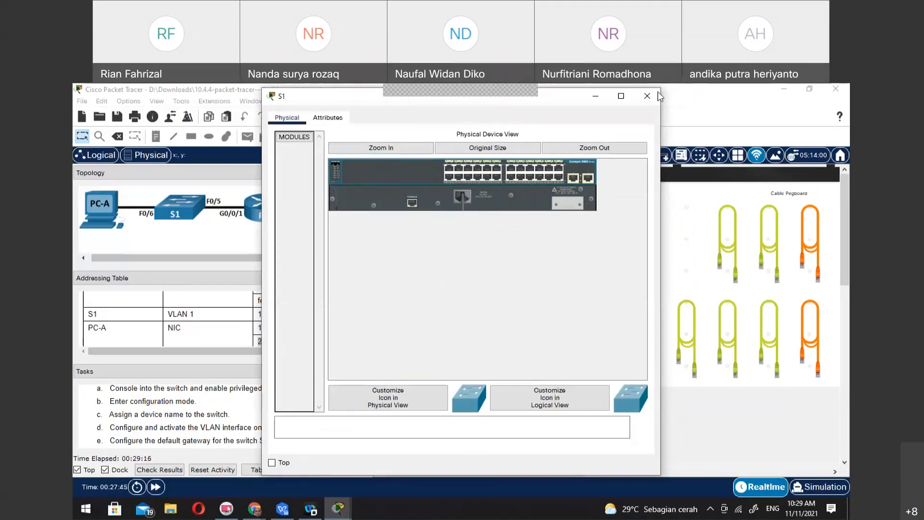
left_click(329, 119)
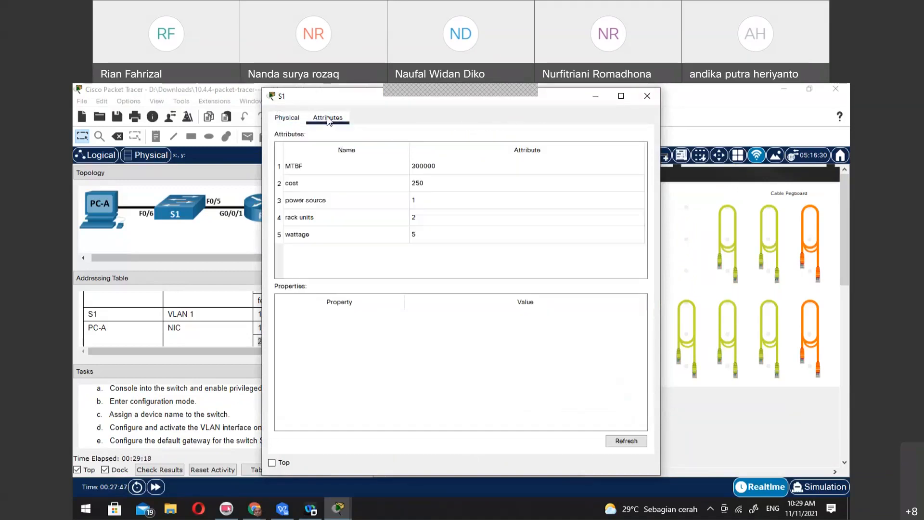
left_click(656, 102)
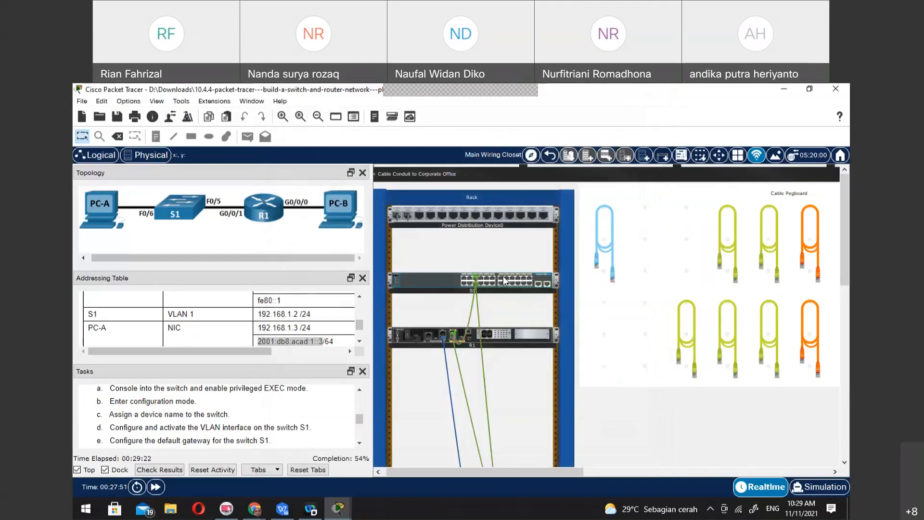
Open PC-A from the table, reopen its command prompt and review the ping output
scroll(649, 413, "down", 5)
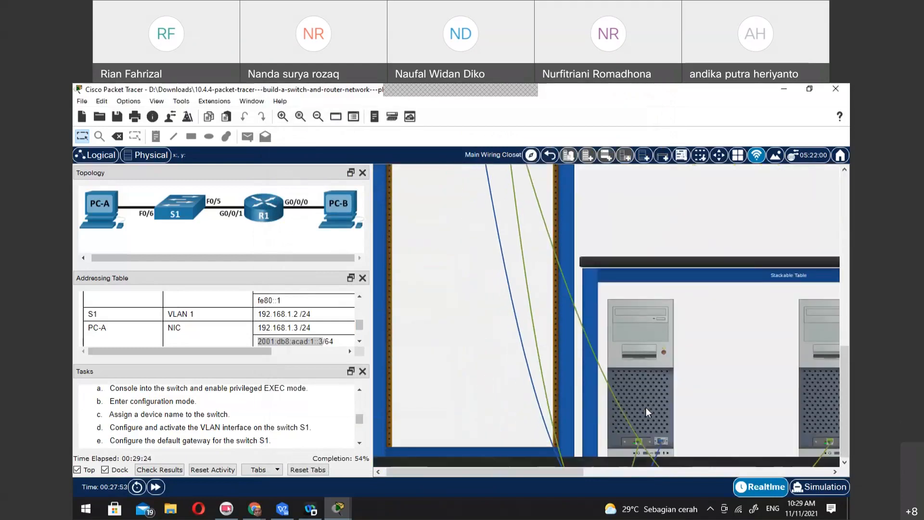
left_click(646, 408)
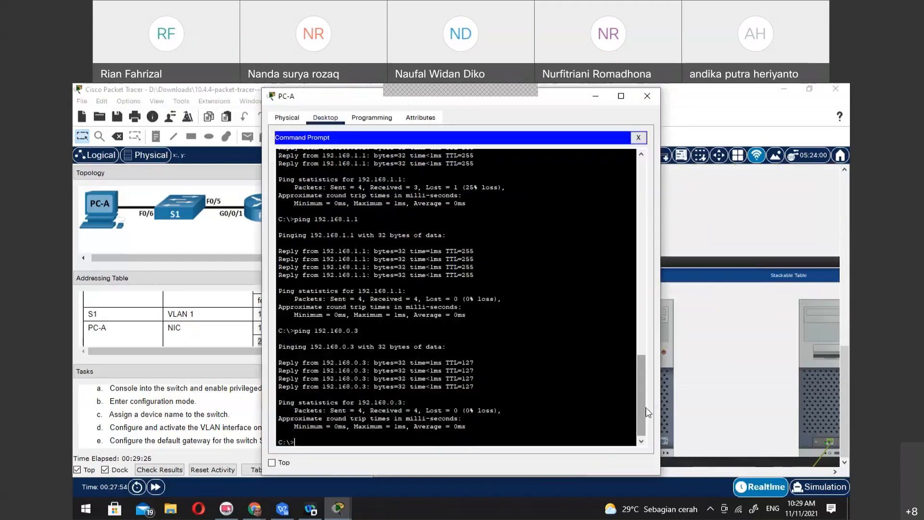
left_click(638, 139)
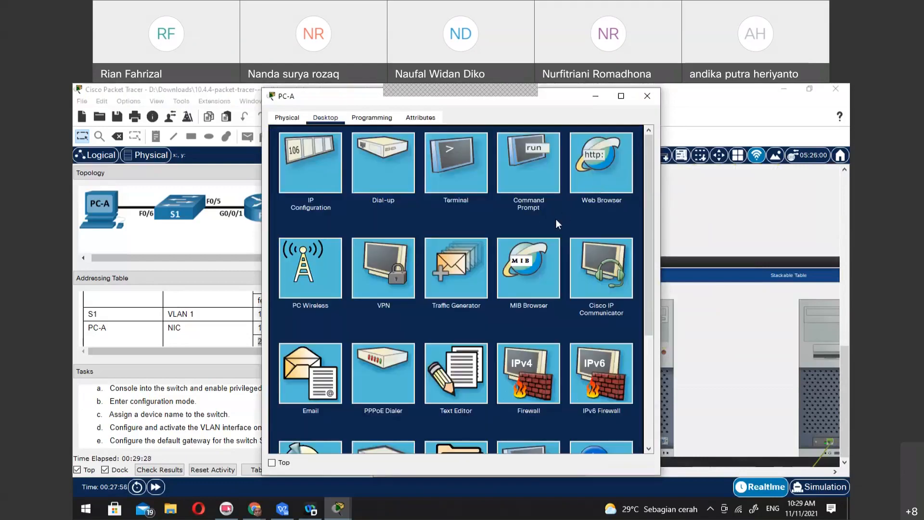
left_click(553, 174)
scroll(549, 388, "down", 3)
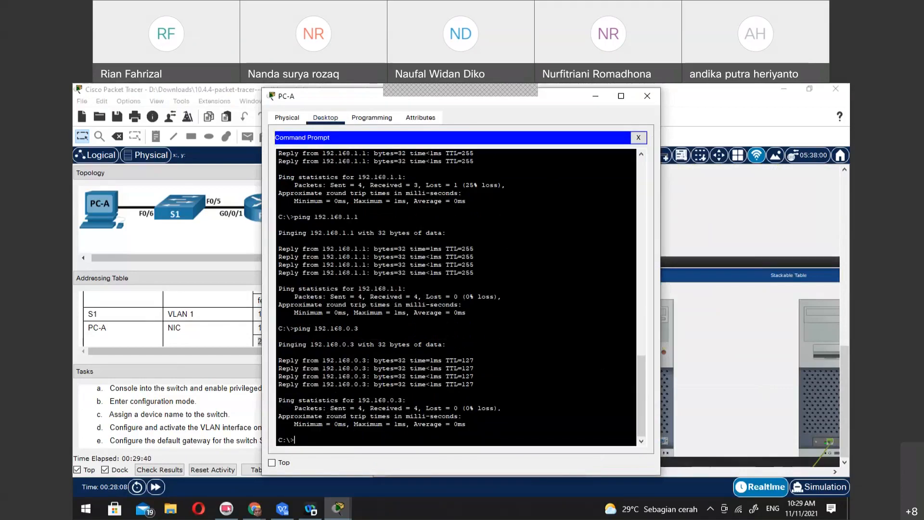
Return to the wiring closet rack, open S1's physical device view again and go back to the main workspace
key("alt+Tab")
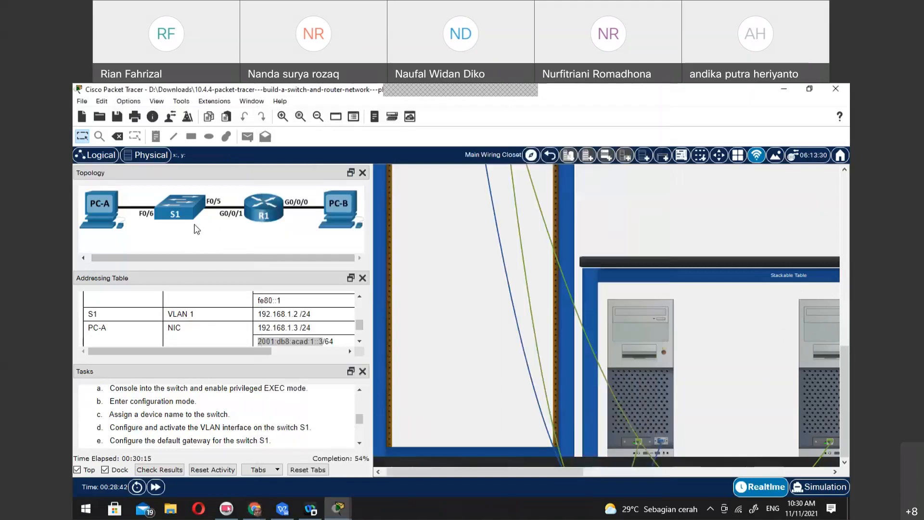
left_click(197, 229)
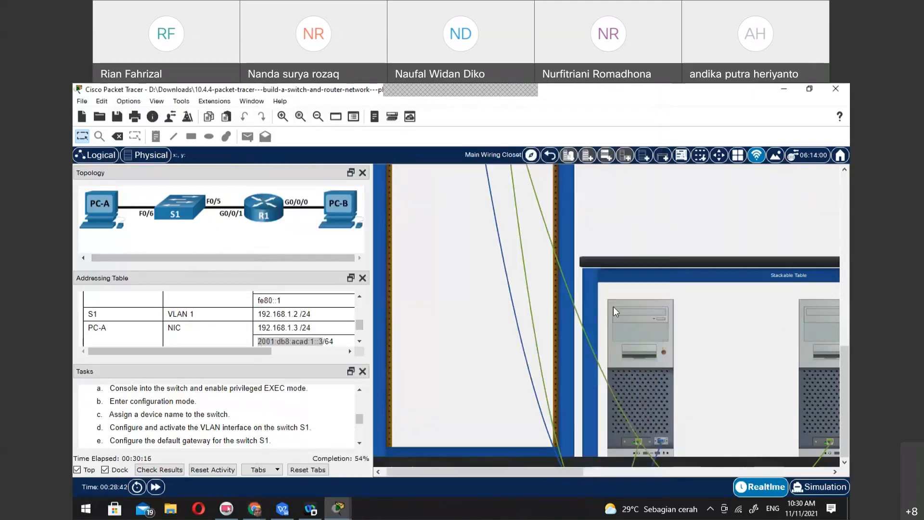
scroll(501, 255, "up", 5)
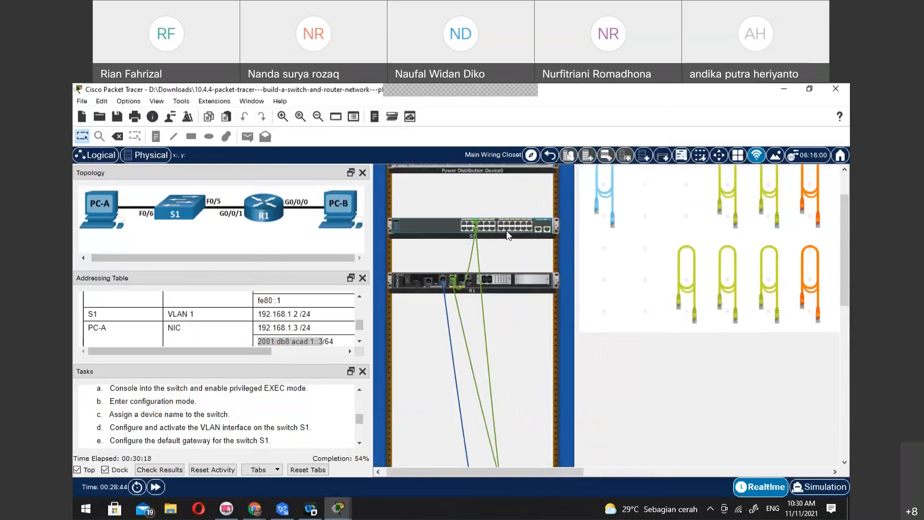
left_click(508, 235)
left_click(496, 309)
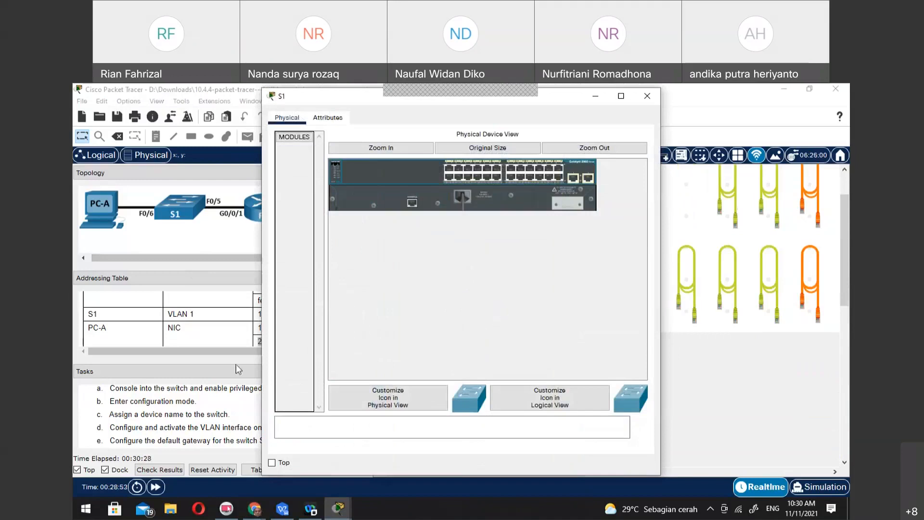
left_click(213, 362)
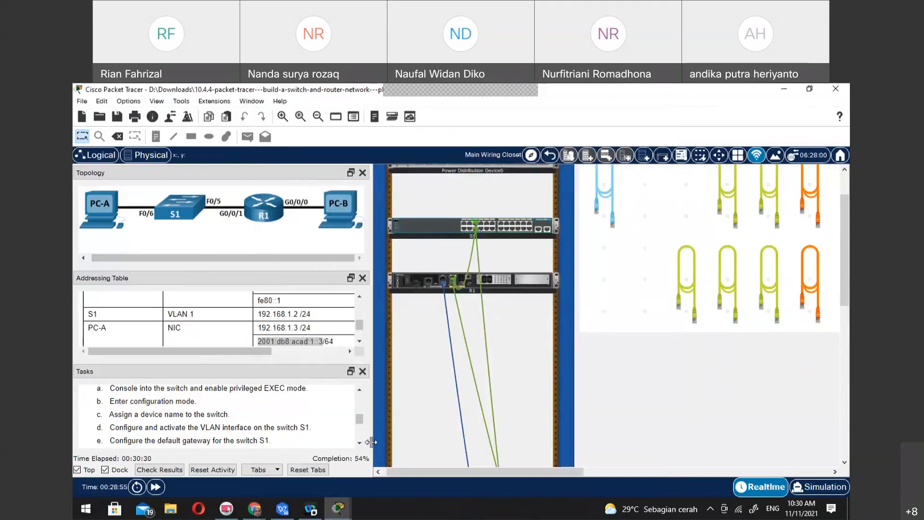
Bring PC-A's open command prompt window back to the front
left_click(337, 510)
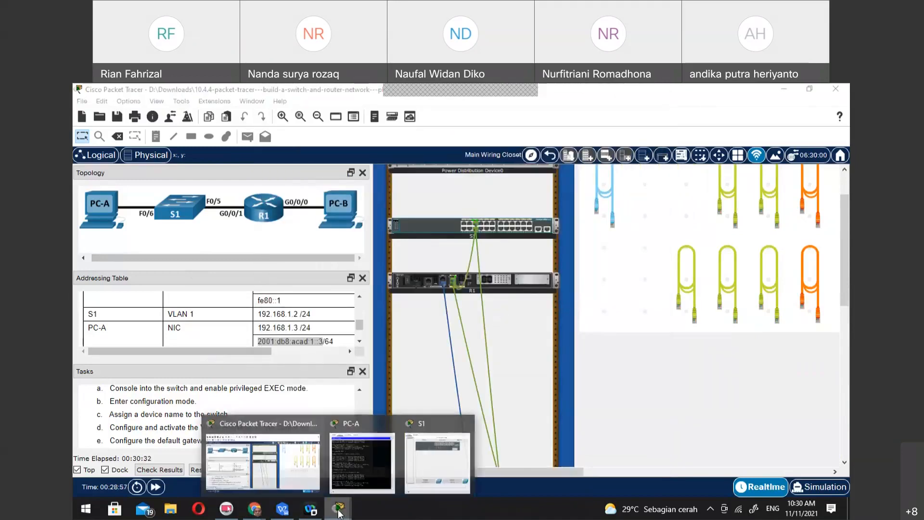
left_click(316, 464)
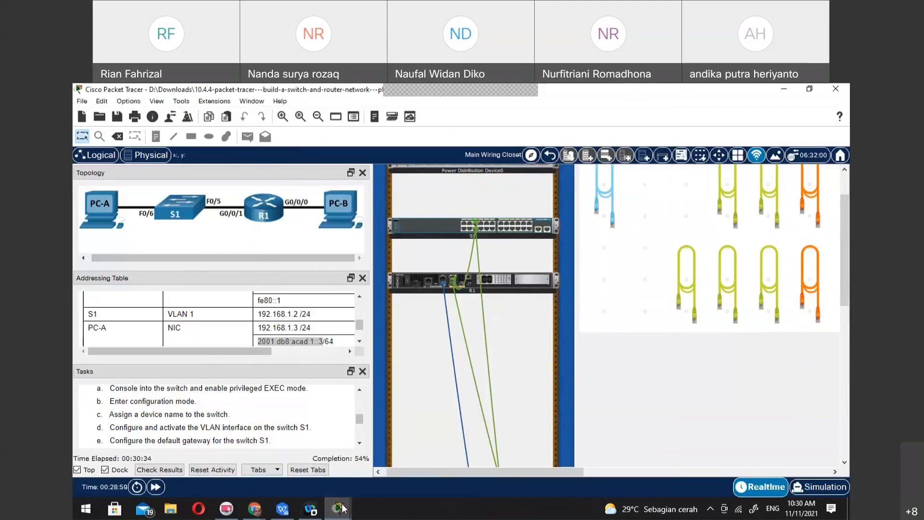
left_click(343, 509)
left_click(360, 449)
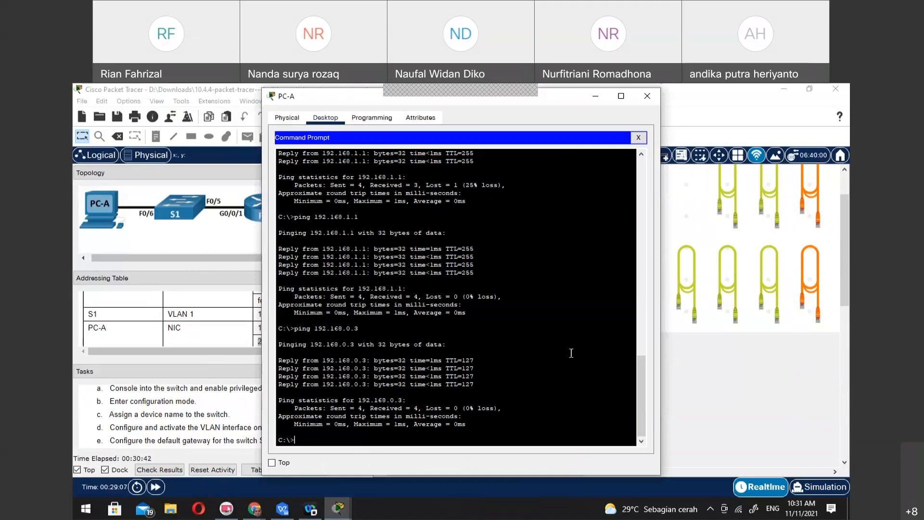
Close PC-A's command prompt, open its Terminal session to R1 and enter global configuration mode
key("alt+Tab")
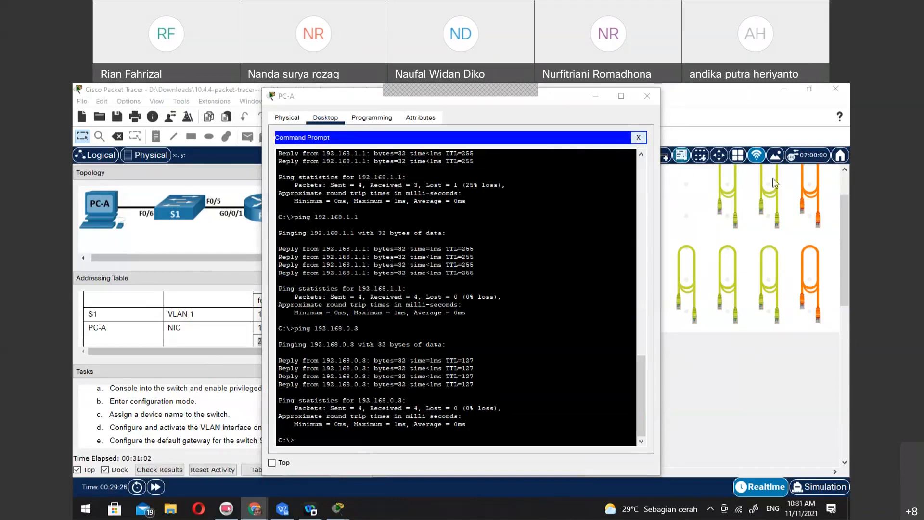
left_click(639, 138)
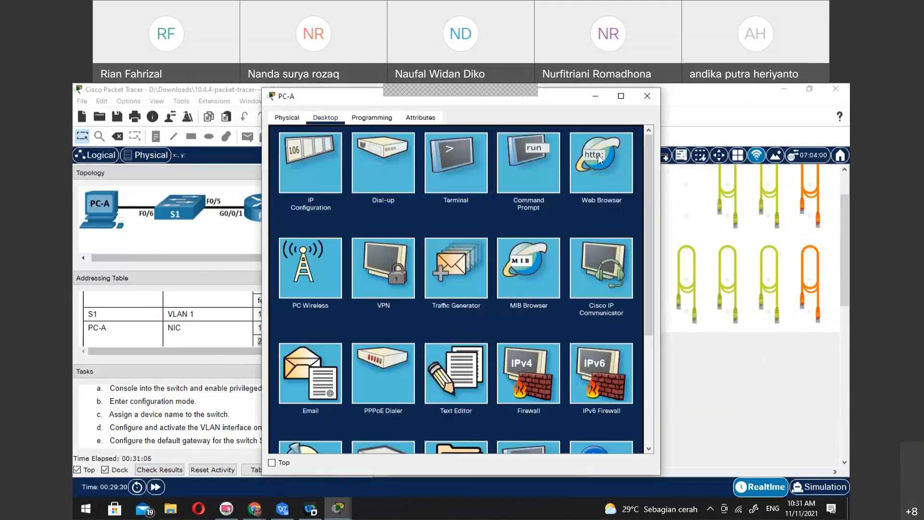
left_click(452, 152)
left_click(617, 244)
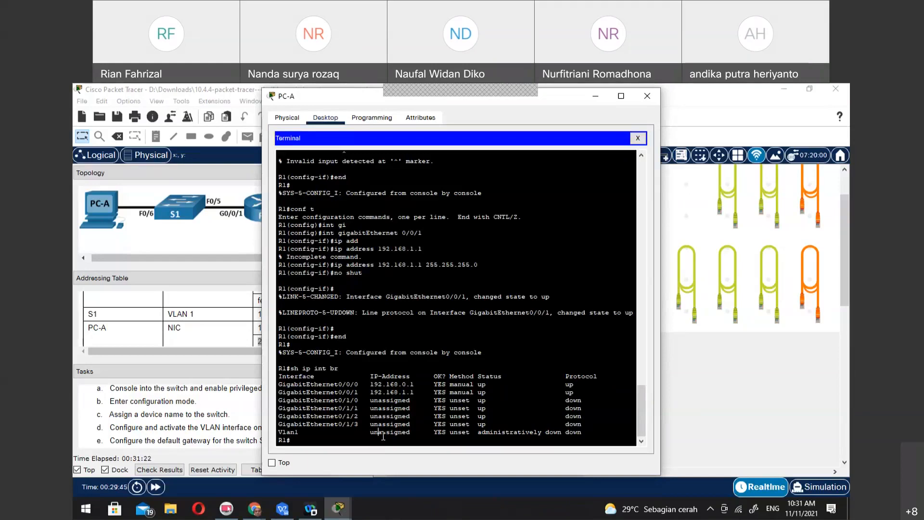
type("conf t")
key("Return")
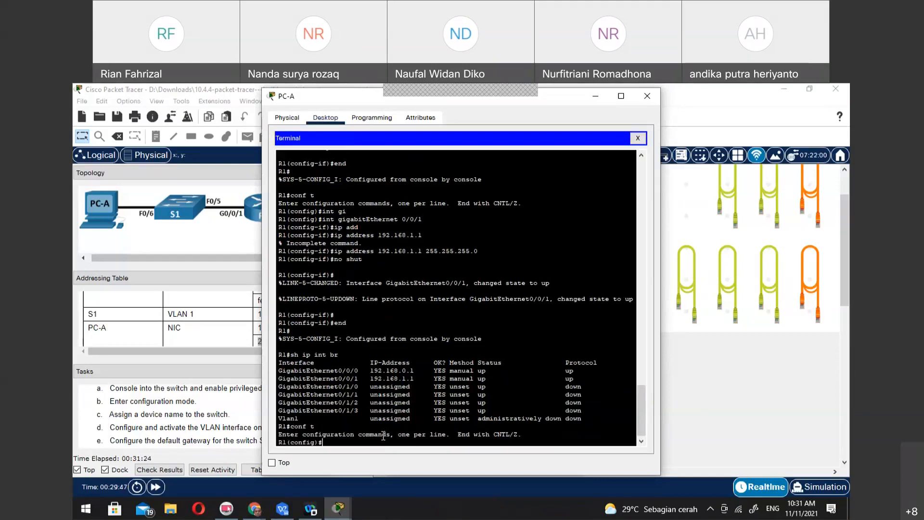
Try to set the enable secret on R1 for privileged EXEC access
type("enable scret")
key("Tab")
key("BackSpace")
key("BackSpace")
key("BackSpace")
key("BackSpace")
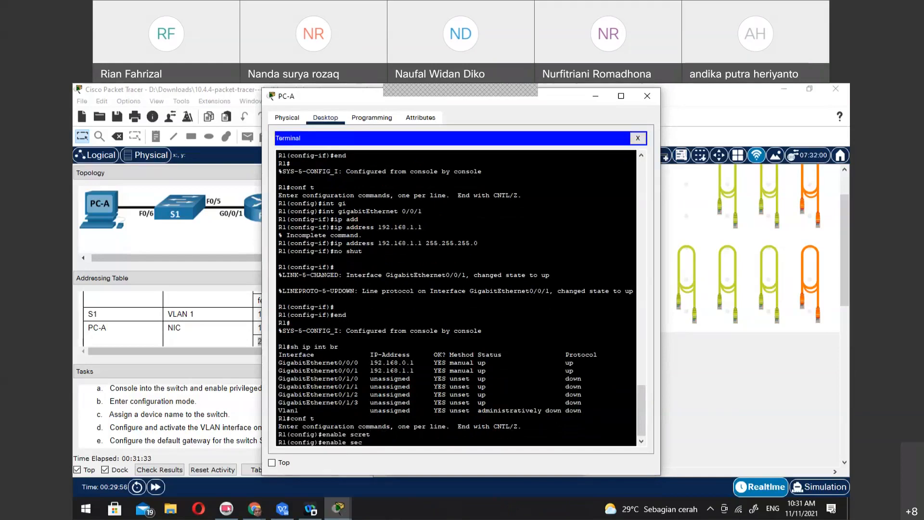
key("alt+Tab")
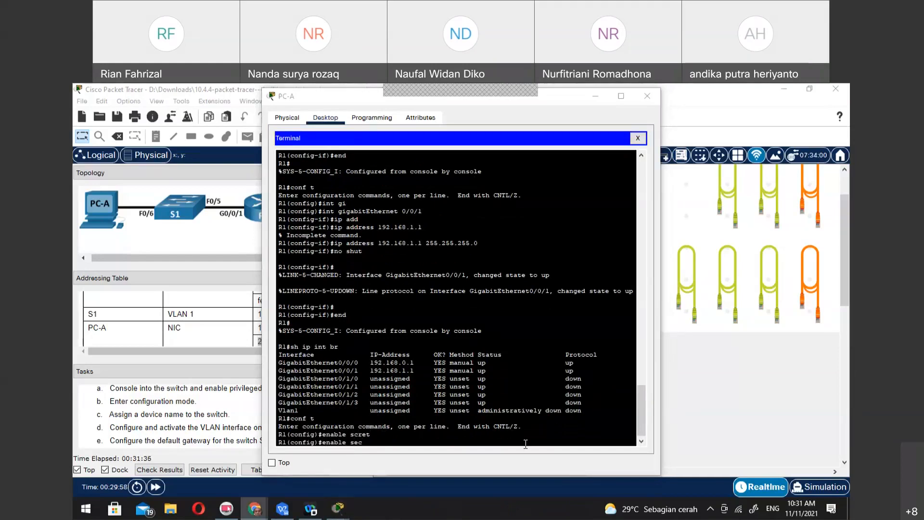
key("alt+Tab")
key("Tab")
type("class")
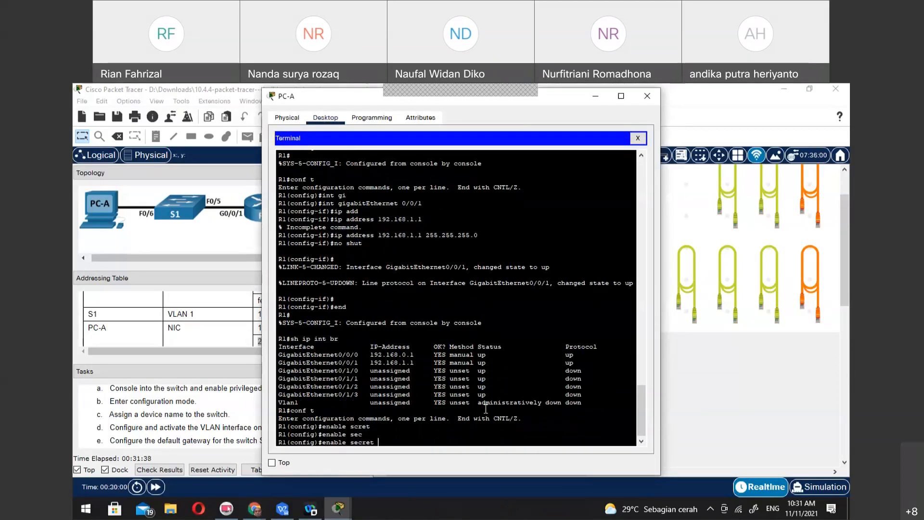
key("Return")
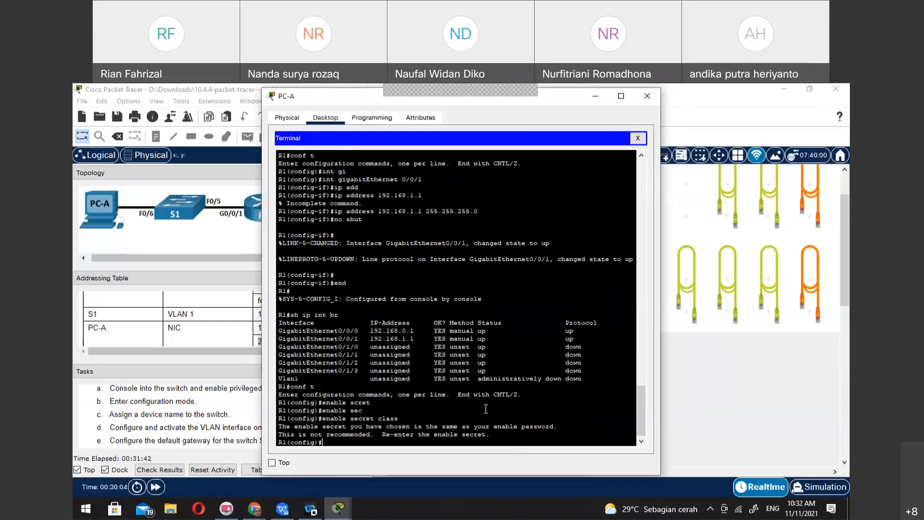
Re-enter R1's enable secret with a different value ending in an extra digit
key("Up")
type("1")
key("Return")
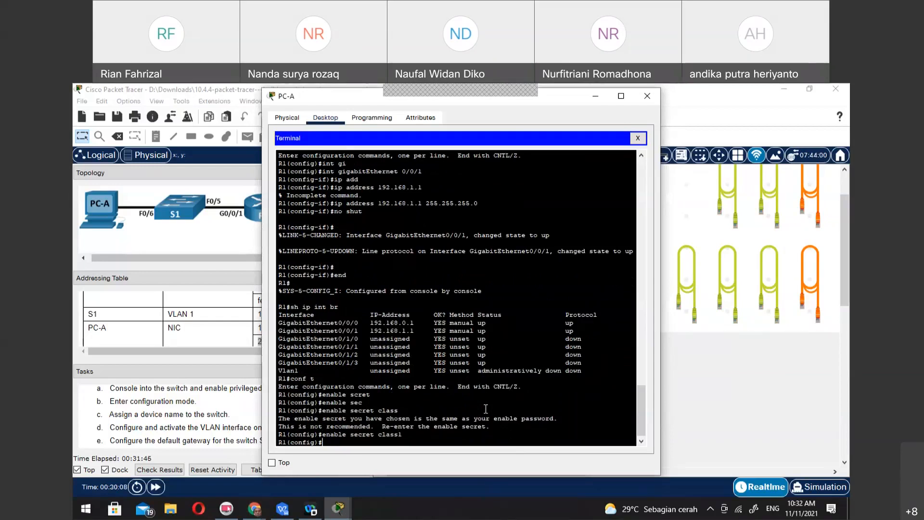
Set R1's enable password with the enable password command
type("ea")
key("Tab")
key("BackSpace")
type("n")
key("Tab")
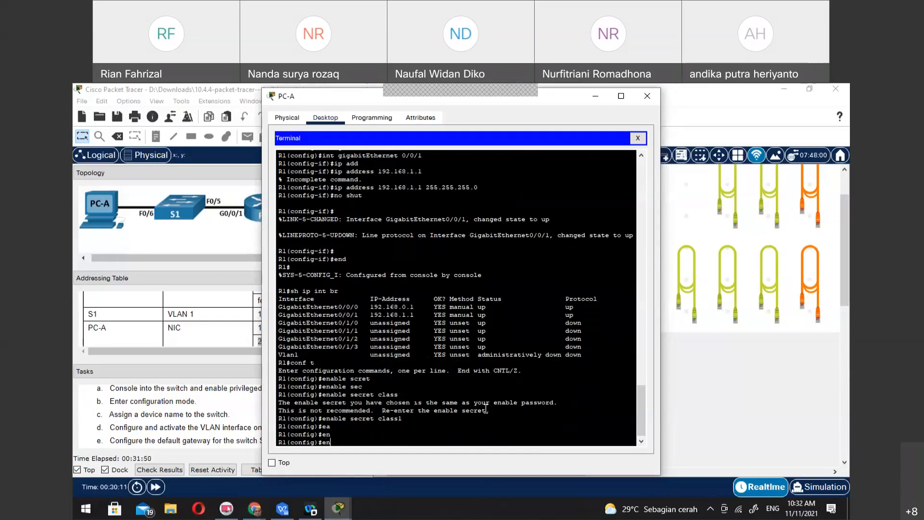
type("ab")
key("Tab")
type("pass")
key("Tab")
type("cisco")
key("Return")
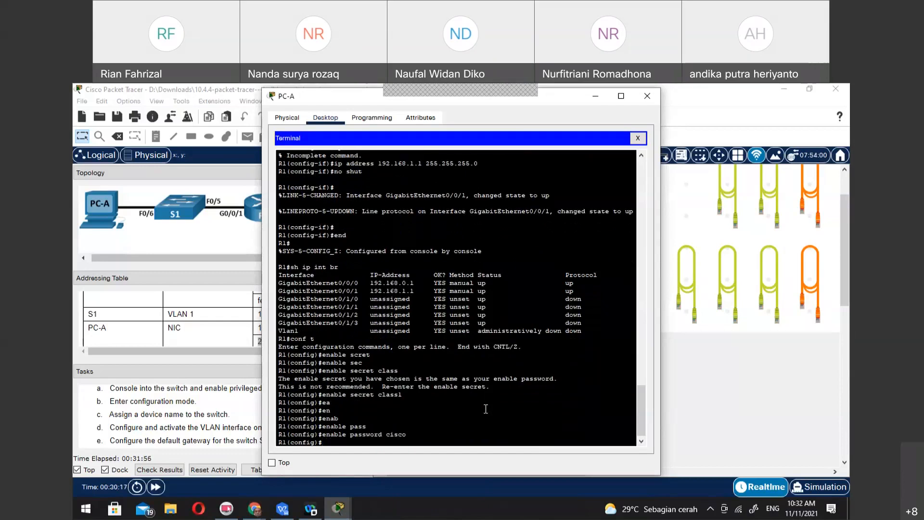
Set R1's enable secret back to the originally intended value without the extra digit
key("Up")
key("Up")
key("Up")
key("Up")
key("Up")
key("Up")
key("BackSpace")
key("Return")
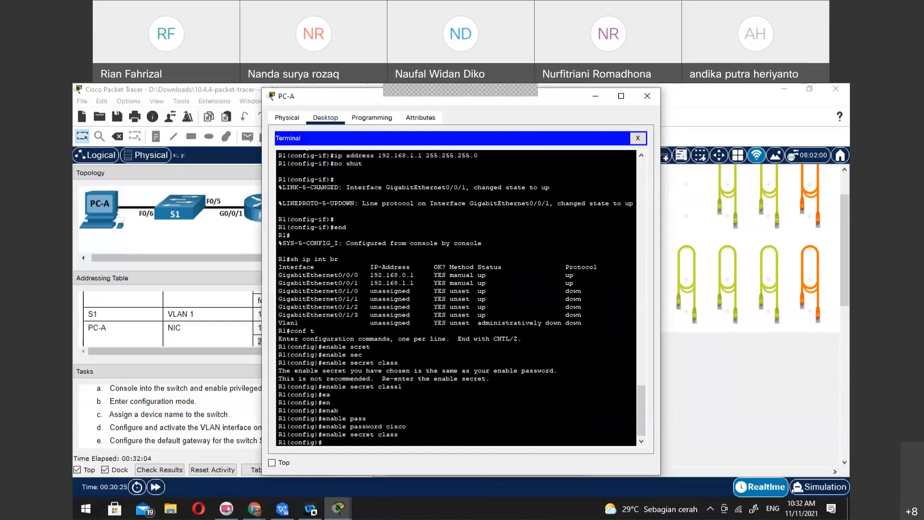
Try to enter R1's console line configuration with the ranges 9 4 and 0 4
key("alt+Tab")
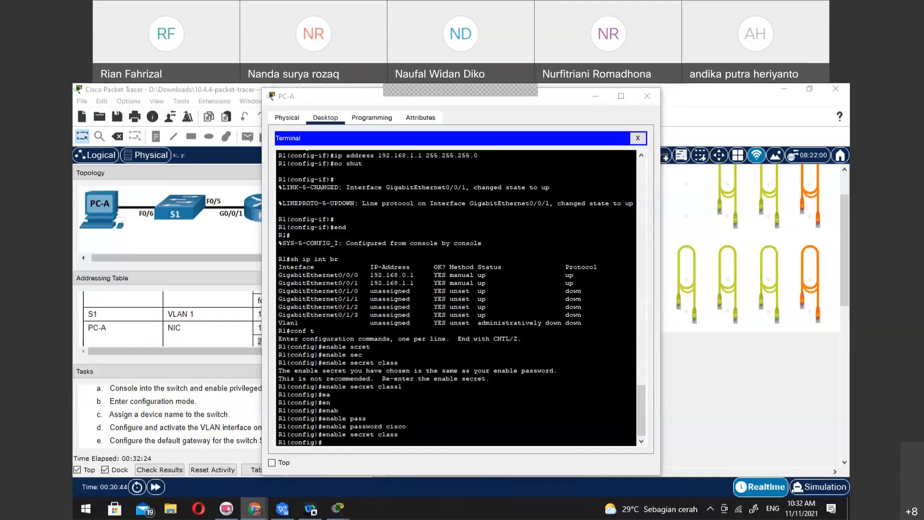
left_click(411, 430)
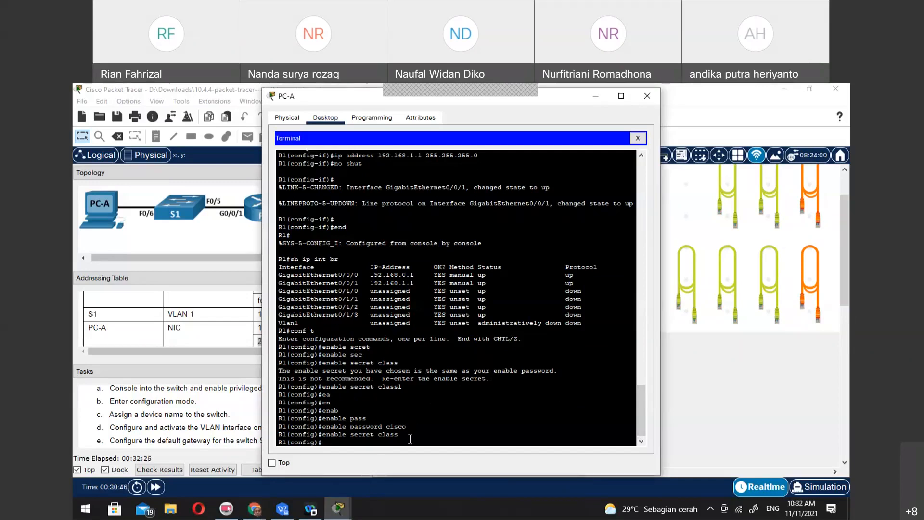
type("line console 9 4")
key("Return")
key("Up")
key("BackSpace")
key("BackSpace")
key("BackSpace")
type("0 4")
key("Return")
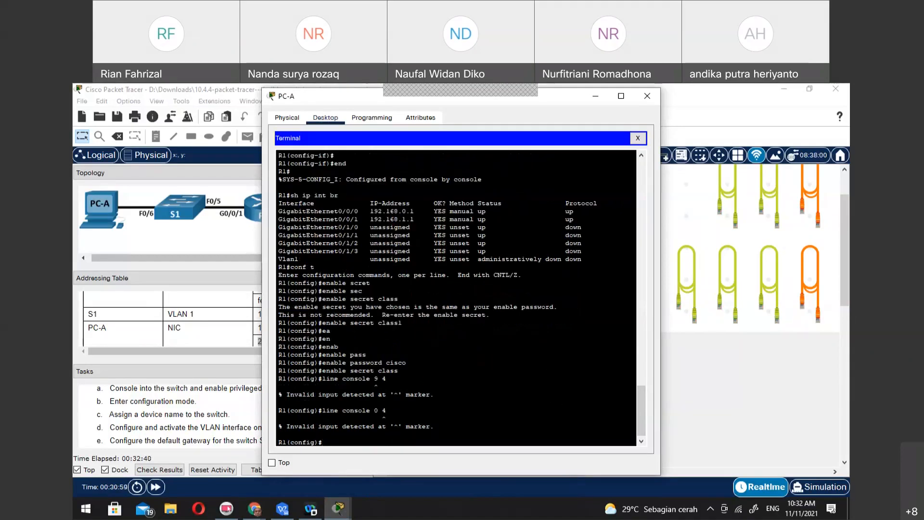
Enter line configuration mode for console 0 on R1
left_click(255, 509)
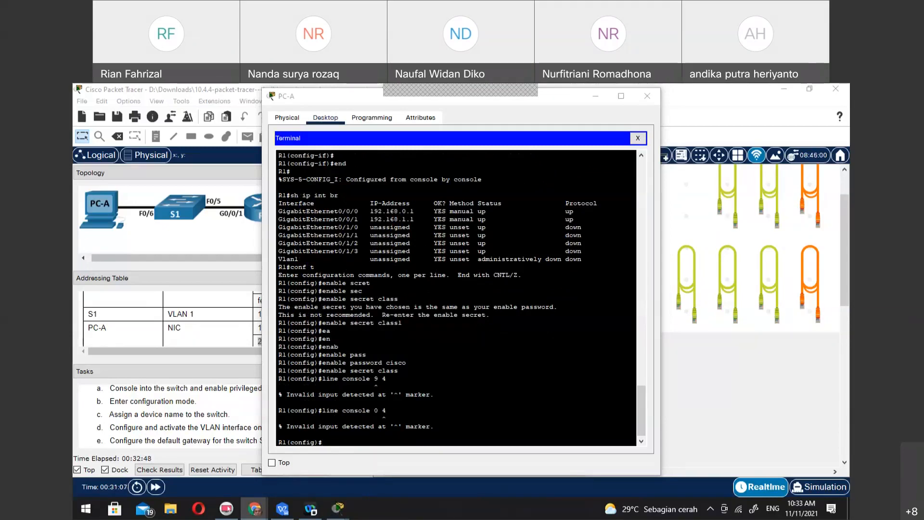
left_click(395, 433)
key("Up")
key("BackSpace")
key("BackSpace")
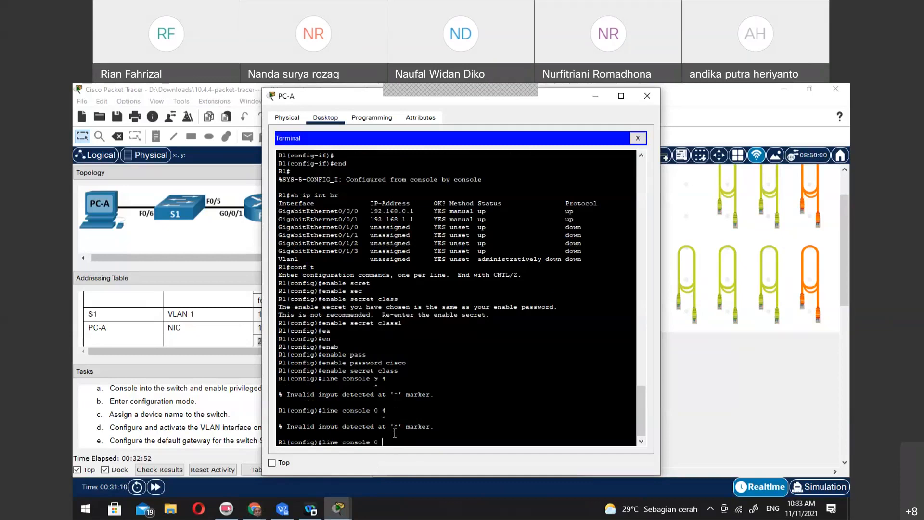
key("Return")
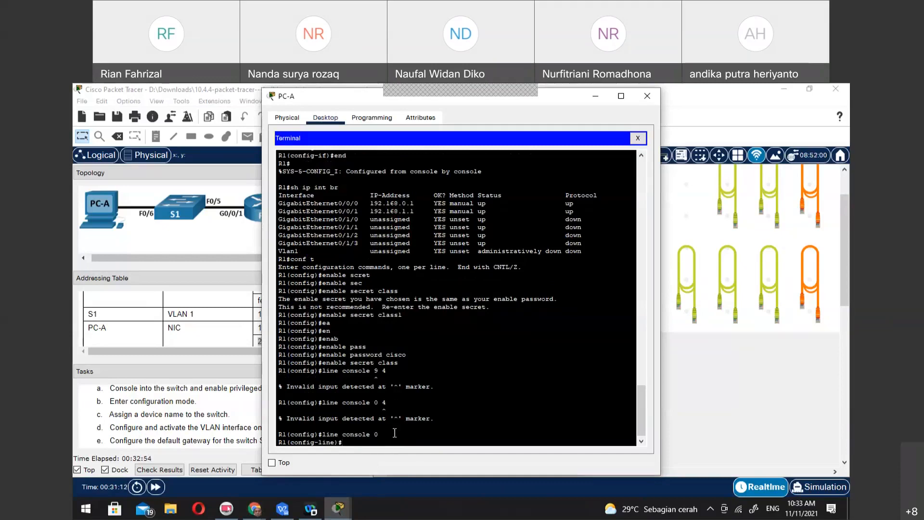
Set the console line password, enable login on the line and exit to global configuration mode
type("password cisco")
key("Return")
type("login")
key("Return")
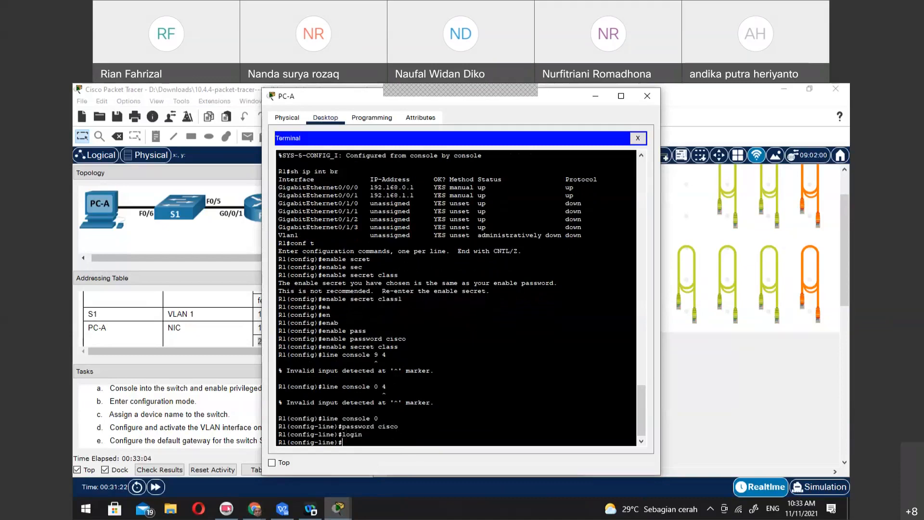
key("alt+Tab")
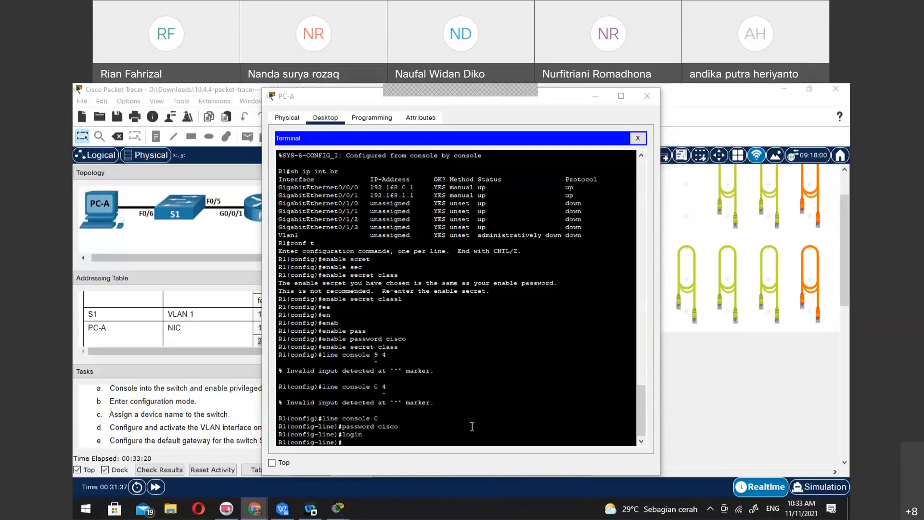
left_click(470, 449)
type("exit")
key("Return")
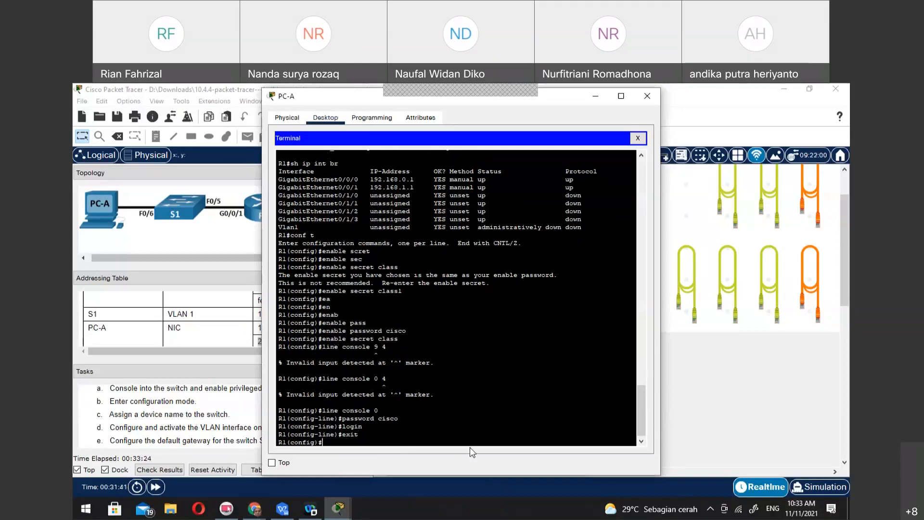
Enter line configuration mode for R1's VTY lines 0 15
left_click(453, 423)
type("line vty")
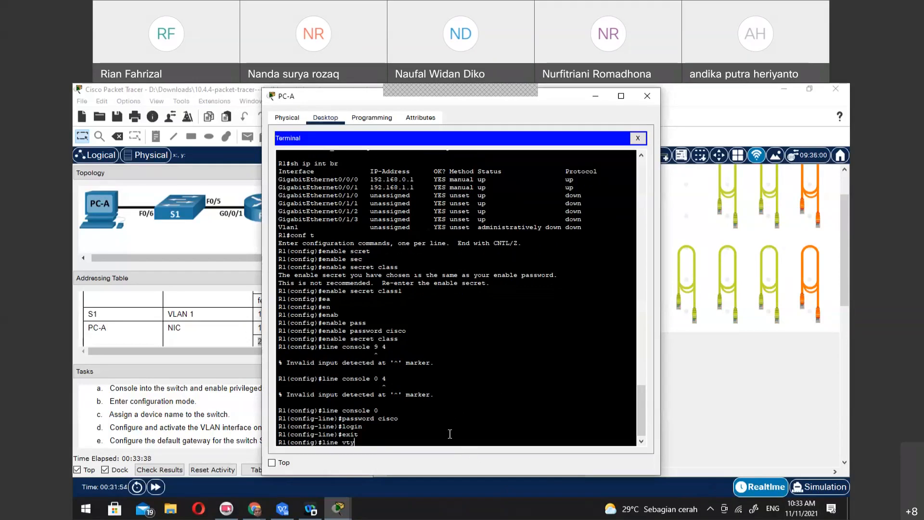
type(" 0 15")
key("Return")
Set the VTY line password, enable login and exit to global configuration mode
type("passwo")
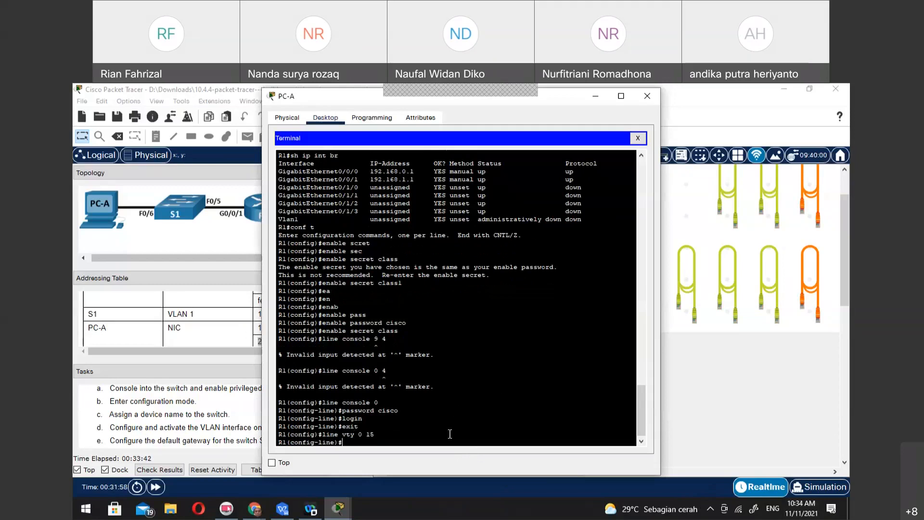
type("rd cisco")
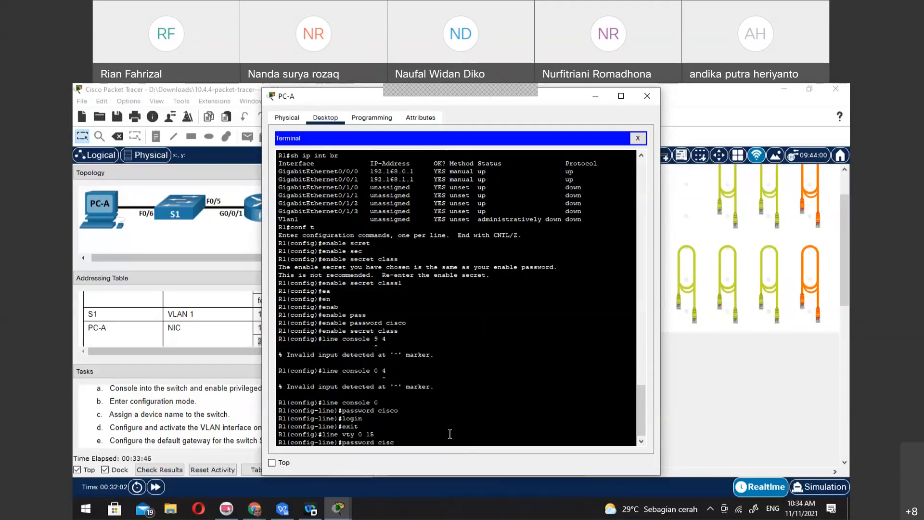
key("Return")
type("login")
key("Return")
type("exit")
key("Return")
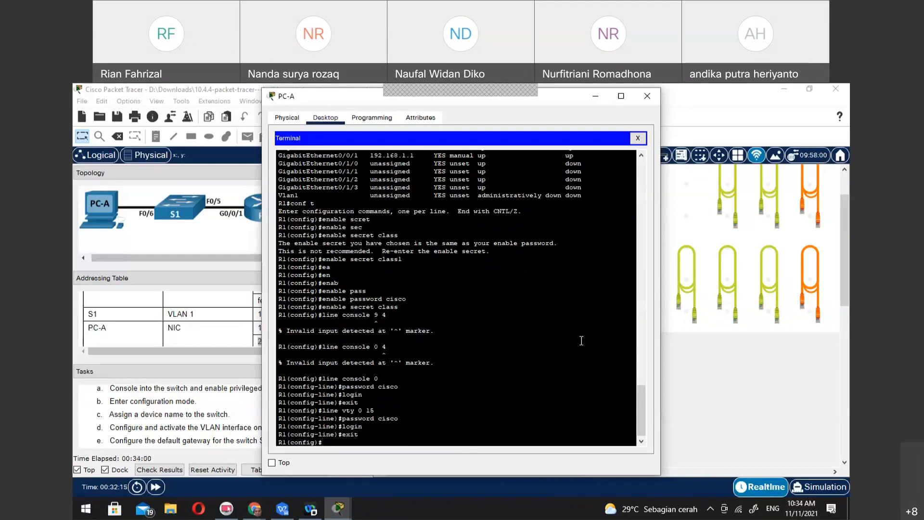
Encrypt R1's plaintext passwords with the service password-encryption command
type("service")
key("Tab")
type("pass")
key("Tab")
key("Return")
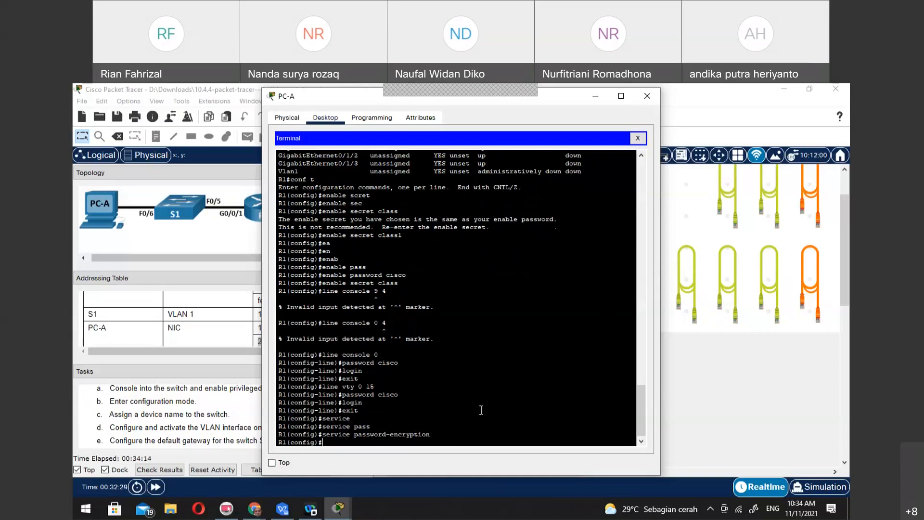
Check the remaining router configuration tasks in the instructions and return to PC-A's terminal
left_click(161, 431)
scroll(162, 430, "down", 5)
scroll(162, 431, "up", 6)
scroll(161, 431, "up", 6)
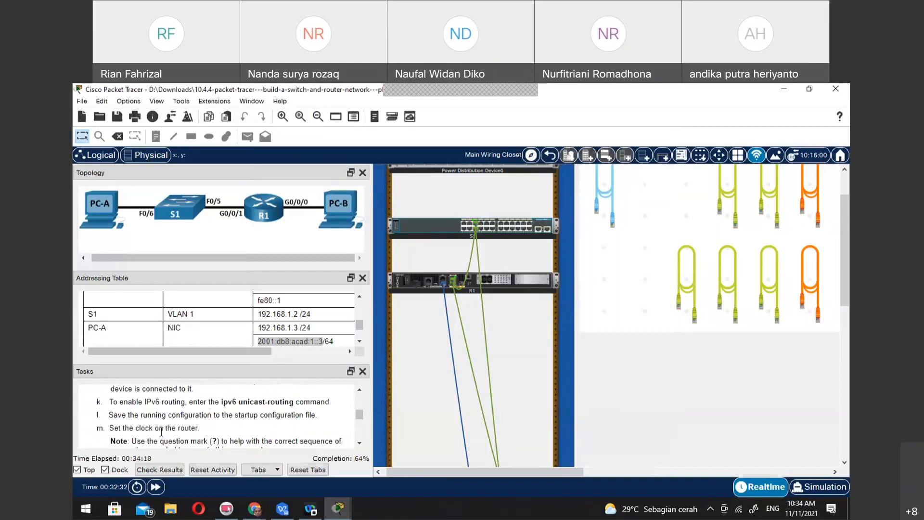
scroll(161, 431, "down", 6)
left_click(339, 511)
left_click(354, 472)
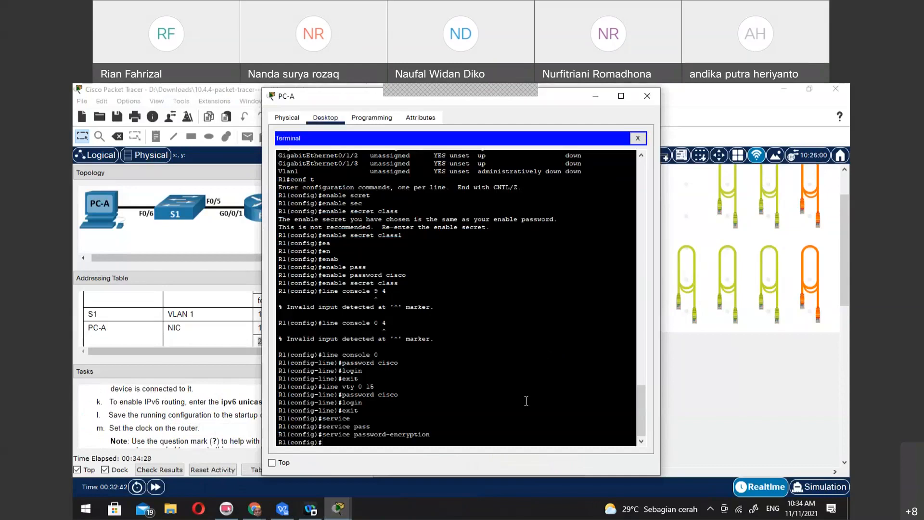
Set R1's MOTD banner to "Unauthorized Access is Prohabited!" with & as the delimiter, and dismiss the Filter Keys dialog
type("banner motd &")
left_click(458, 434)
key("alt+Tab")
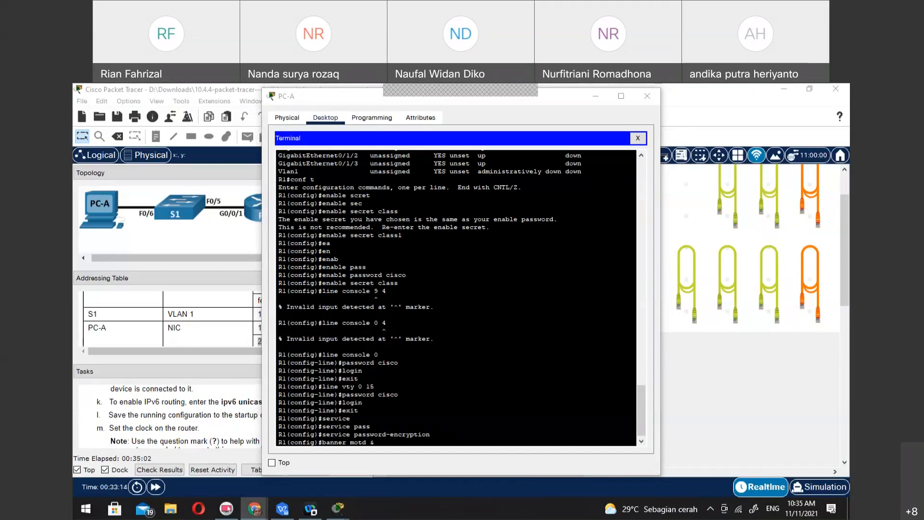
left_click(458, 431)
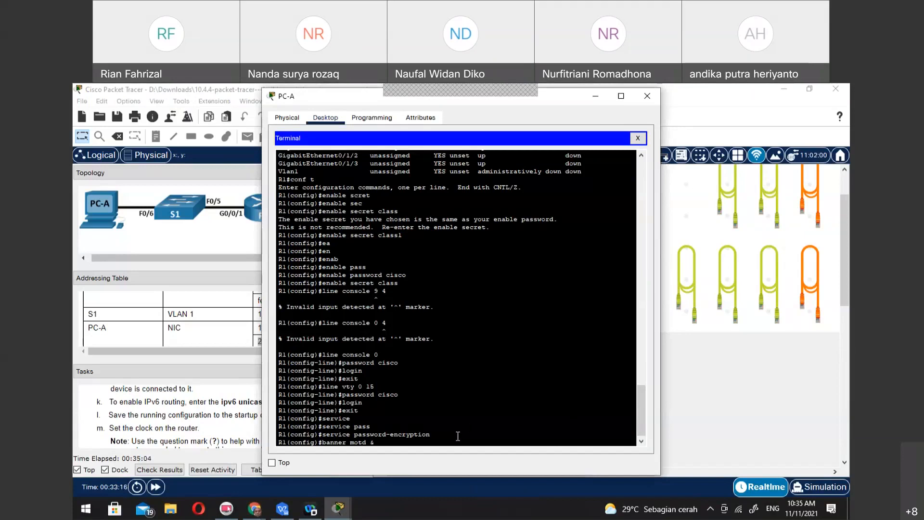
type("Unauthorized Access is Prohabited!")
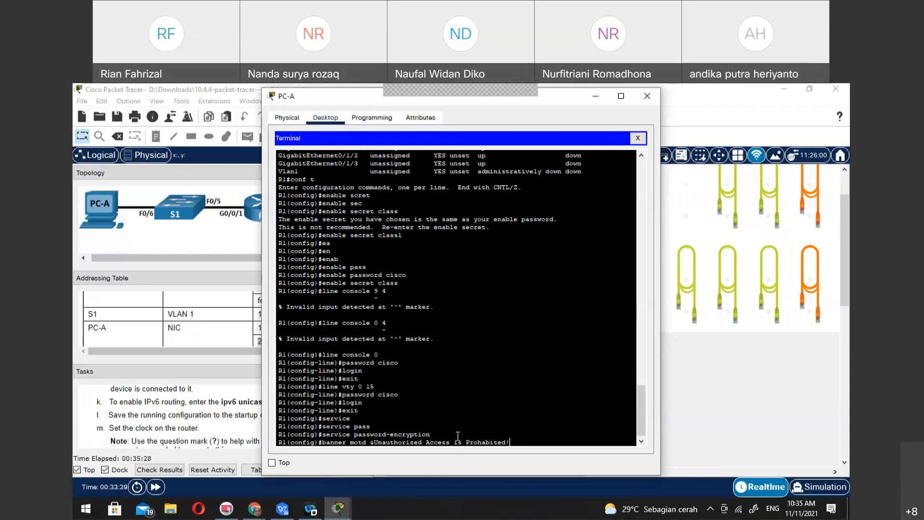
key("shift")
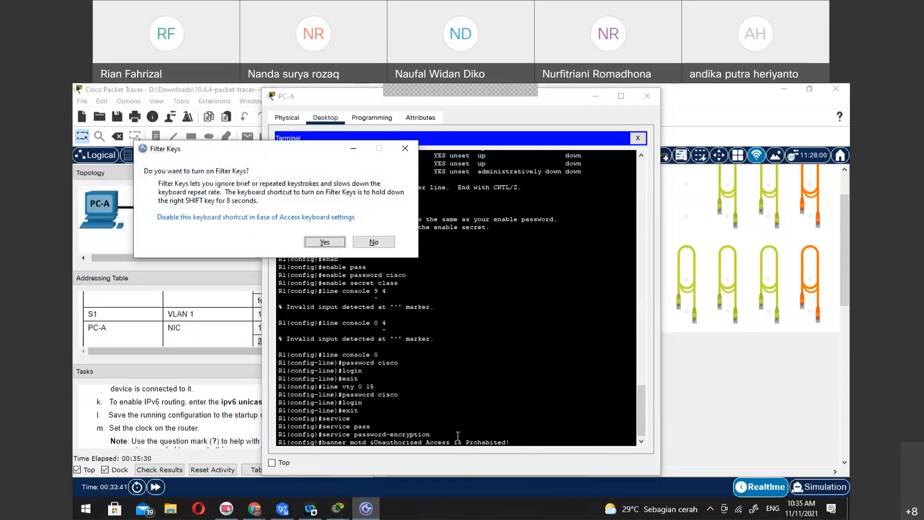
left_click(547, 438)
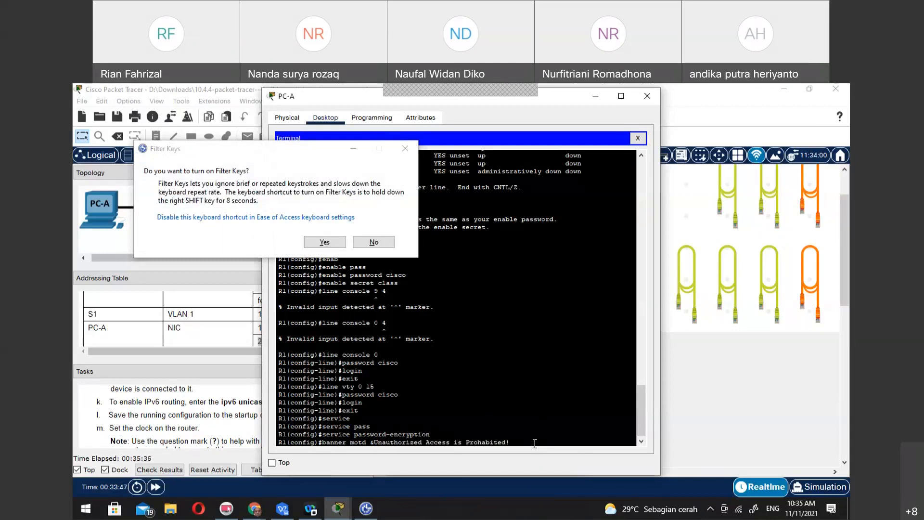
type("&")
key("Return")
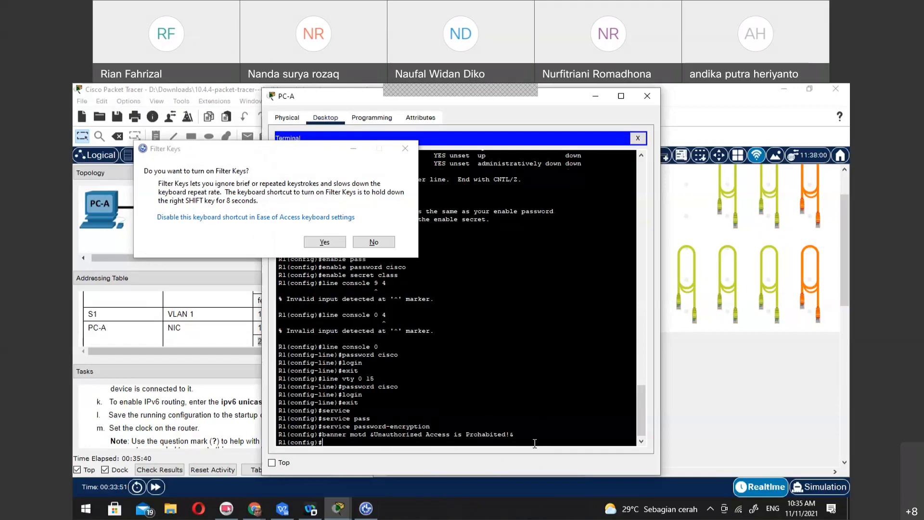
left_click(406, 148)
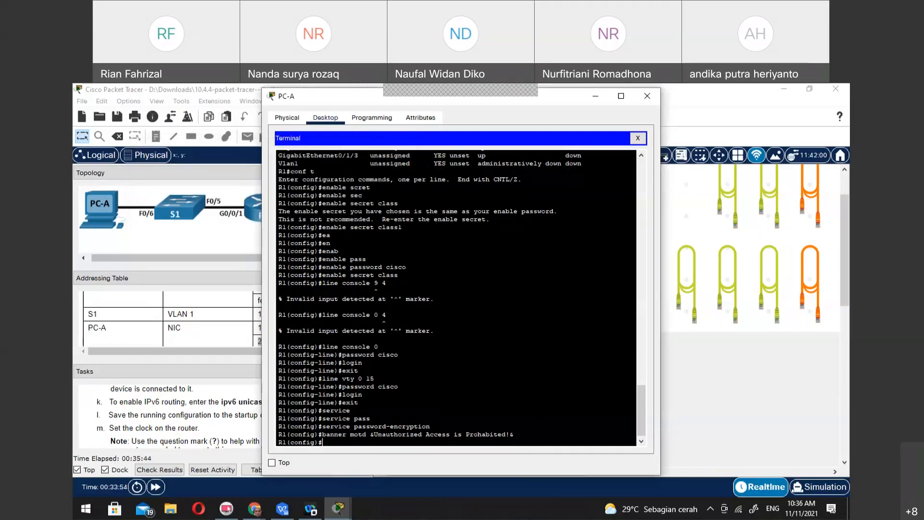
Check the router interface configuration tasks in the instructions and return to PC-A's terminal
key("alt+Tab")
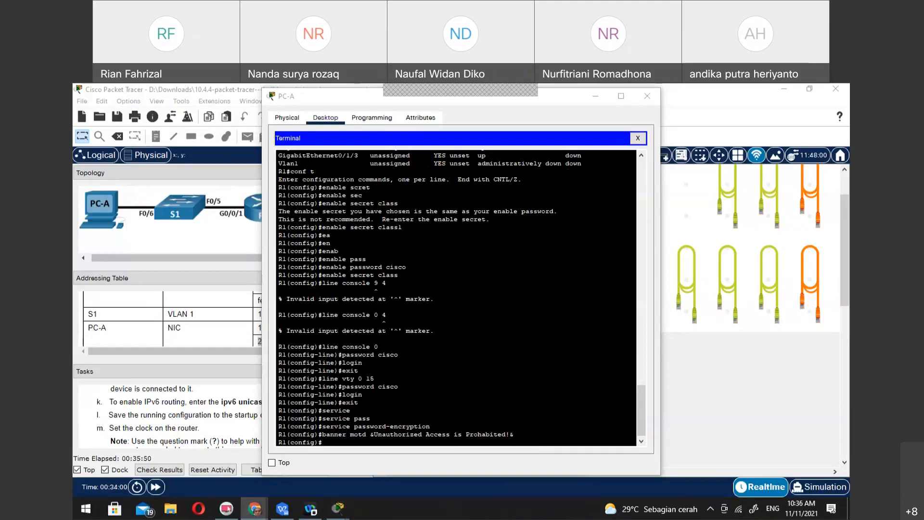
left_click(176, 417)
scroll(175, 417, "up", 6)
scroll(175, 417, "up", 2)
scroll(176, 417, "down", 5)
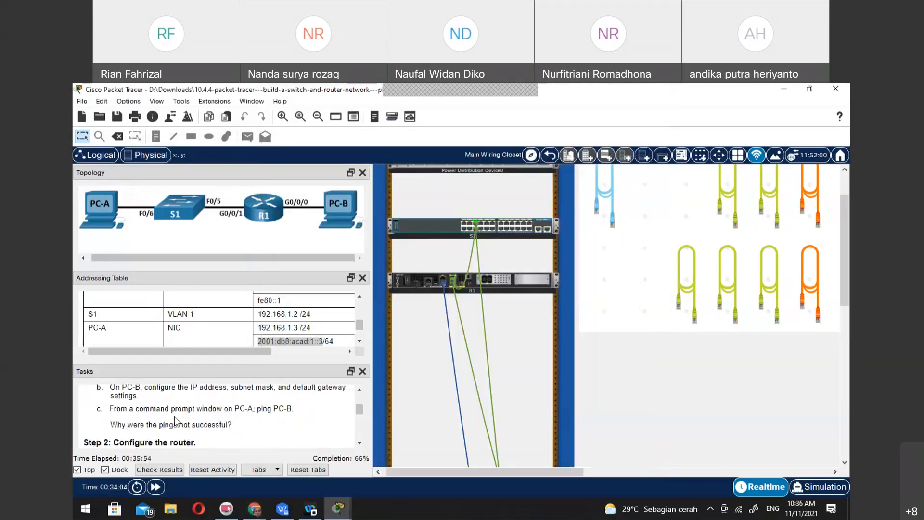
scroll(176, 421, "up", 2)
scroll(176, 422, "down", 3)
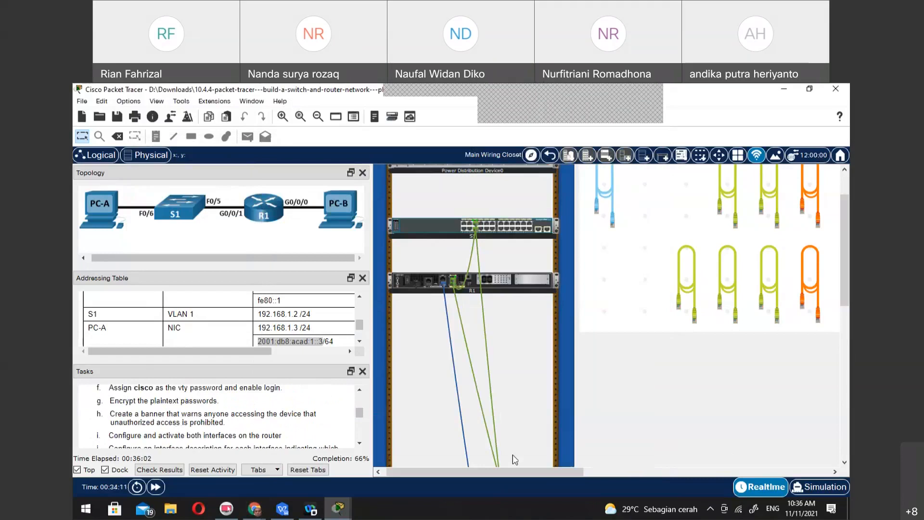
left_click(338, 508)
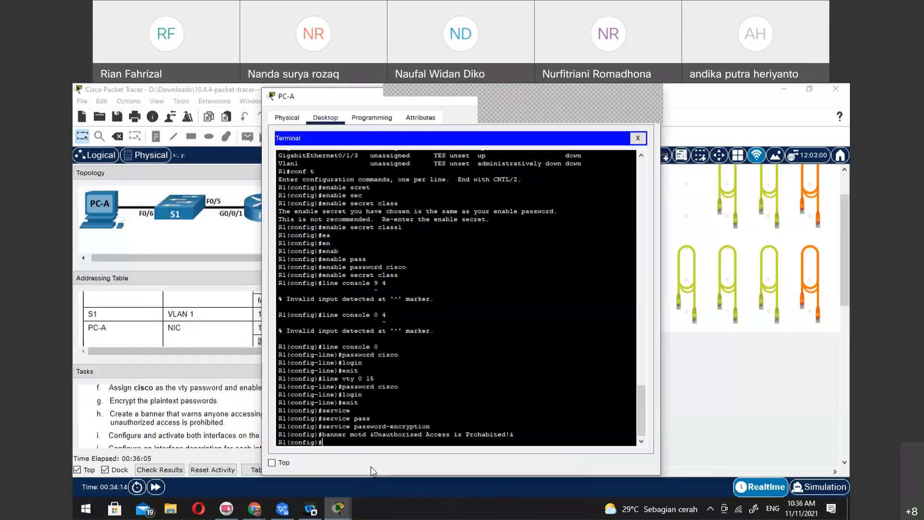
left_click(370, 467)
Enter interface configuration for G0/0/0 and try to assign it the IPv6 address 2001:db8:acad::1 /64
type("int g 0/0/0")
key("Return")
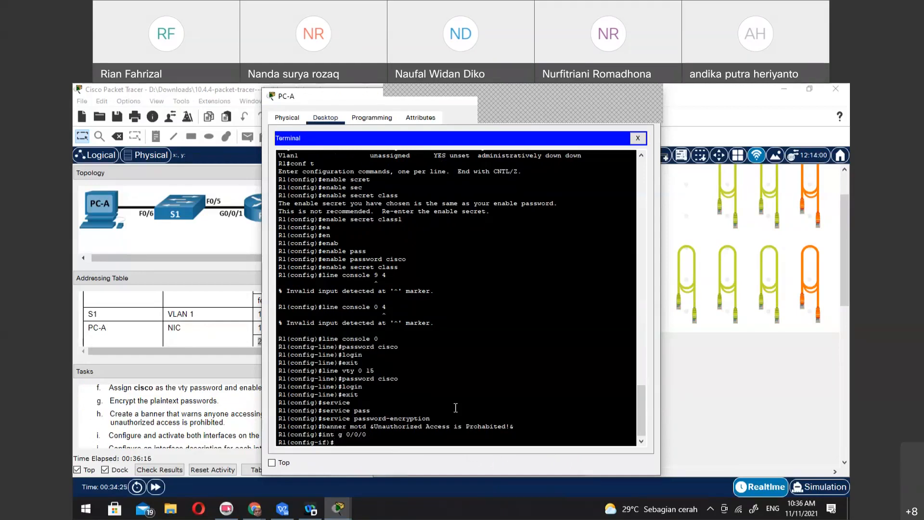
type("ipv6 add")
key("Tab")
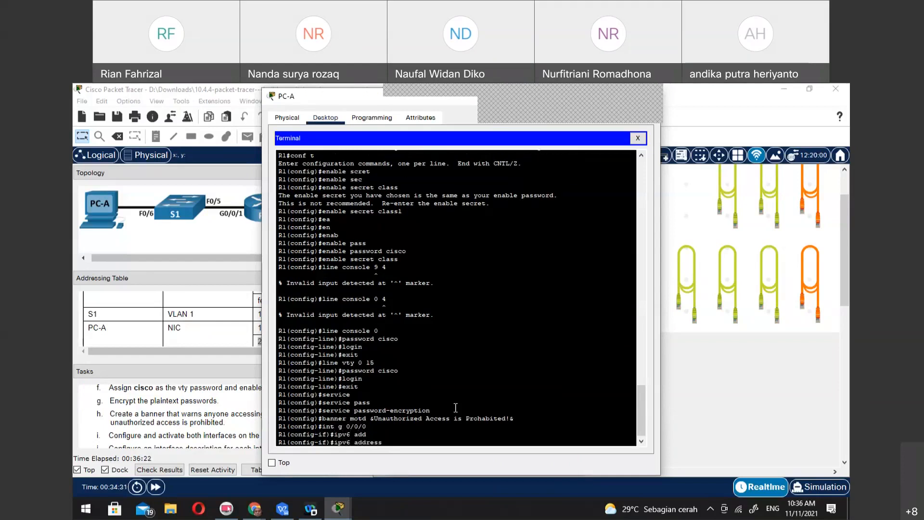
type("2001:db8:acad::1 /64")
key("Return")
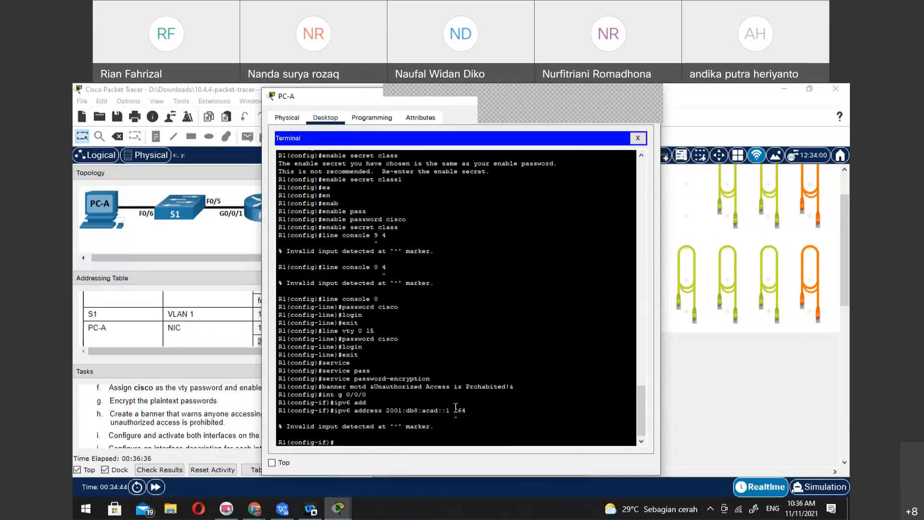
Reissue the IPv6 address command on G0/0/0 as 2001:db8:acad::1/64, without the space before the prefix length
key("Up")
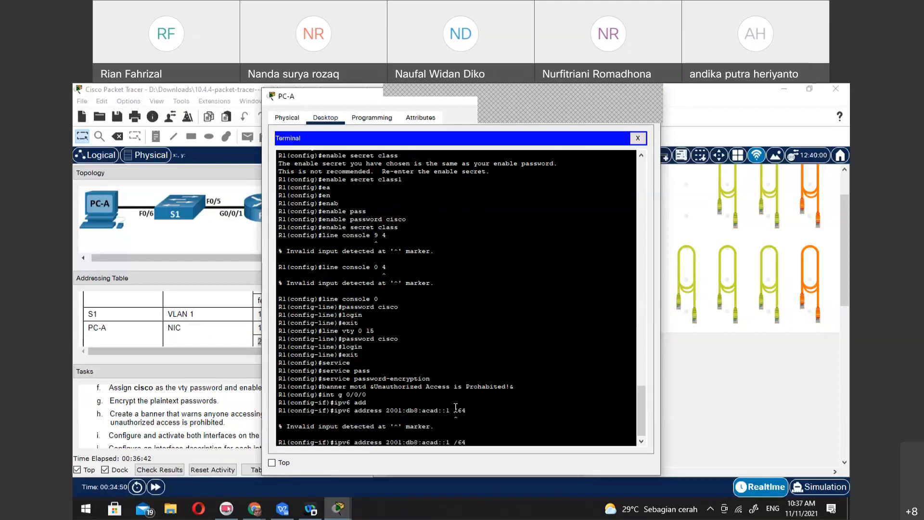
key("Right")
key("Right")
key("Right")
key("Right")
key("Right")
key("Right")
key("Right")
key("Right")
key("Right")
key("BackSpace")
key("Return")
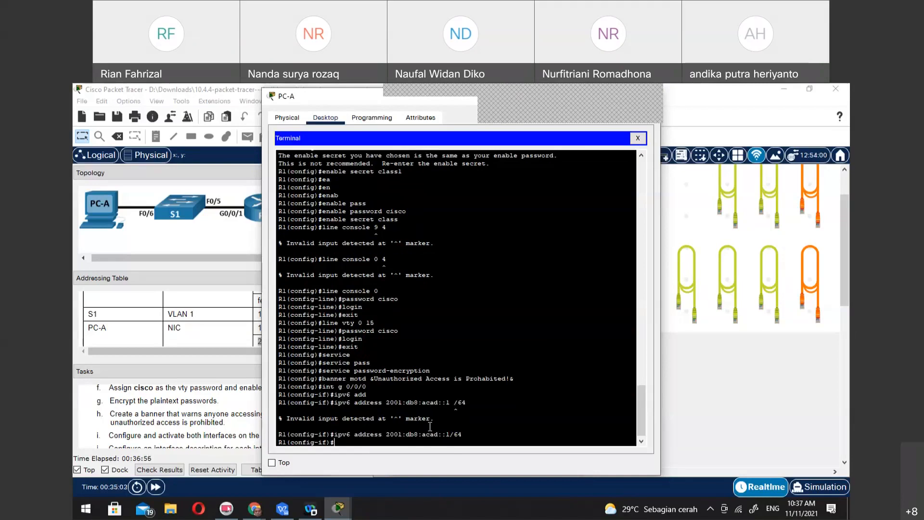
Switch to interface G0/0/1 and assign it the IPv6 address 2001:db8:acad:1::1/64
type("exit")
key("Return")
type("int g 0/0/1")
key("Return")
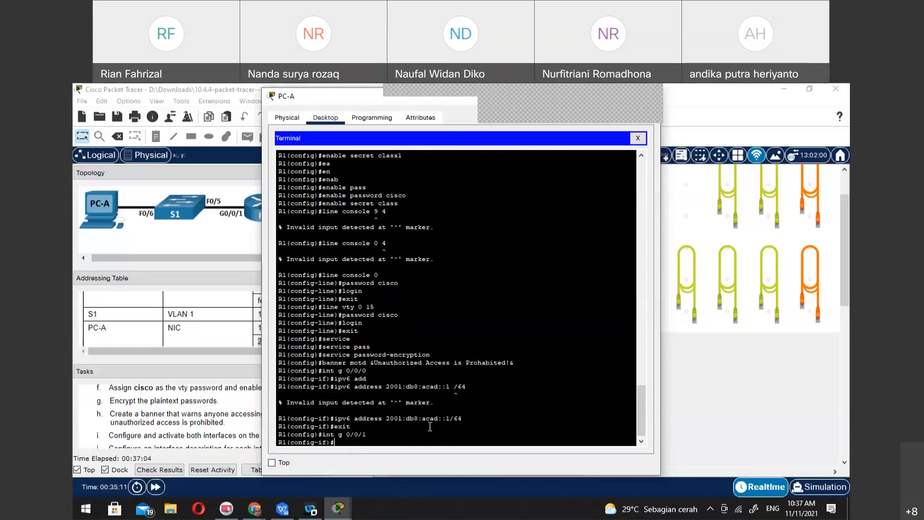
type("ipv6 add")
key("Tab")
type("2001:db8")
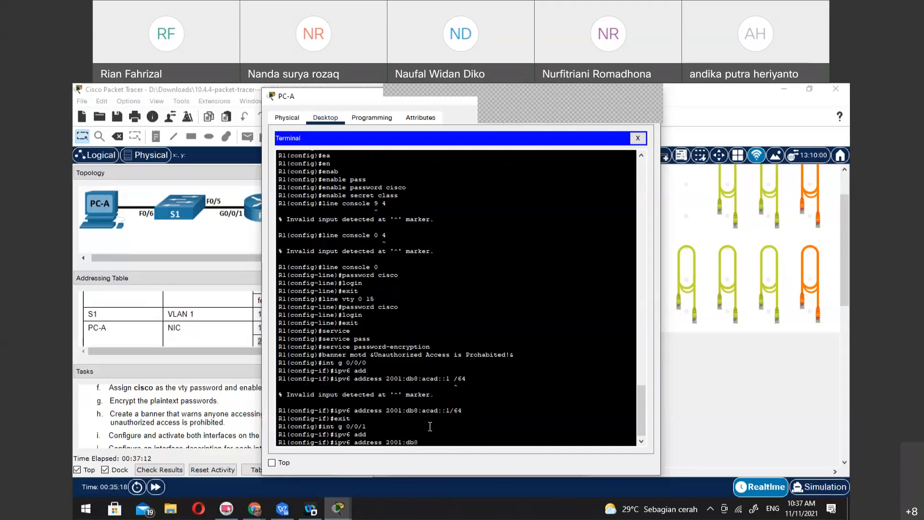
type(":acad:1::1/64")
key("Return")
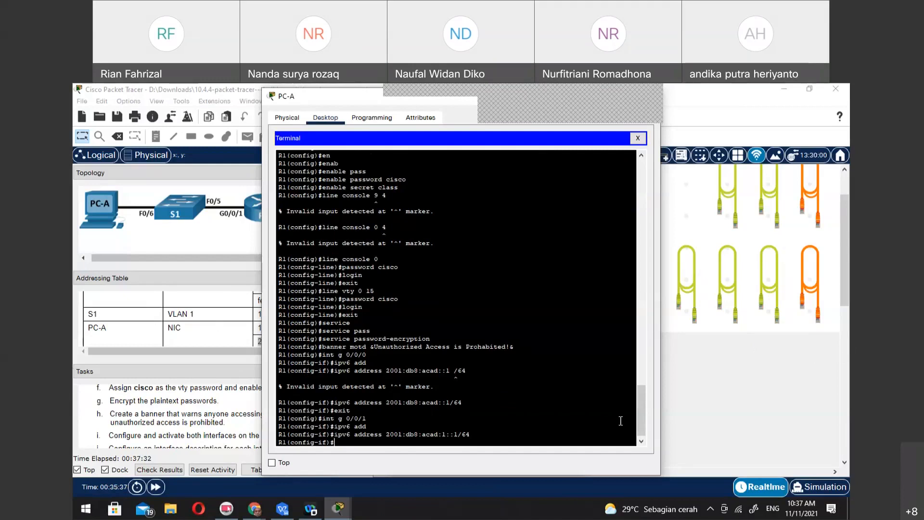
Try to assign fe:80::1 as the link-local IPv6 address of G0/0/1
type("ipv6 address 2001:db8:acad:1::1/64")
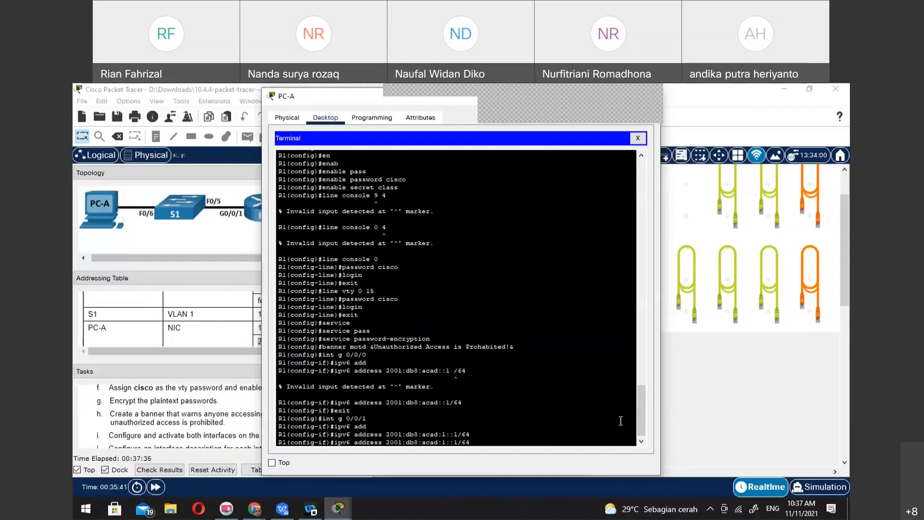
key("BackSpace")
key("BackSpace")
key("BackSpace")
key("BackSpace")
key("BackSpace")
key("BackSpace")
key("BackSpace")
key("BackSpace")
key("BackSpace")
type("fe")
type("::")
type("80::")
type("1")
type(" link loca")
key("BackSpace")
key("BackSpace")
key("BackSpace")
key("BackSpace")
key("BackSpace")
key("Tab")
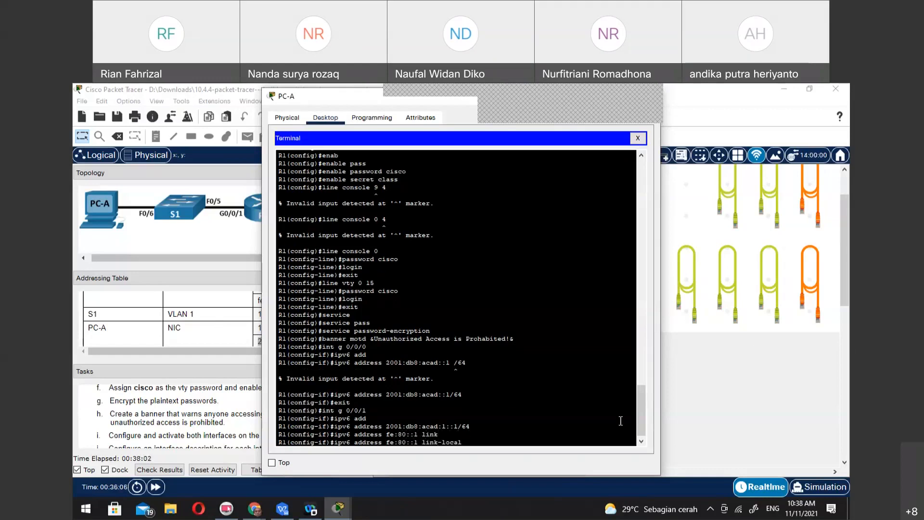
key("Return")
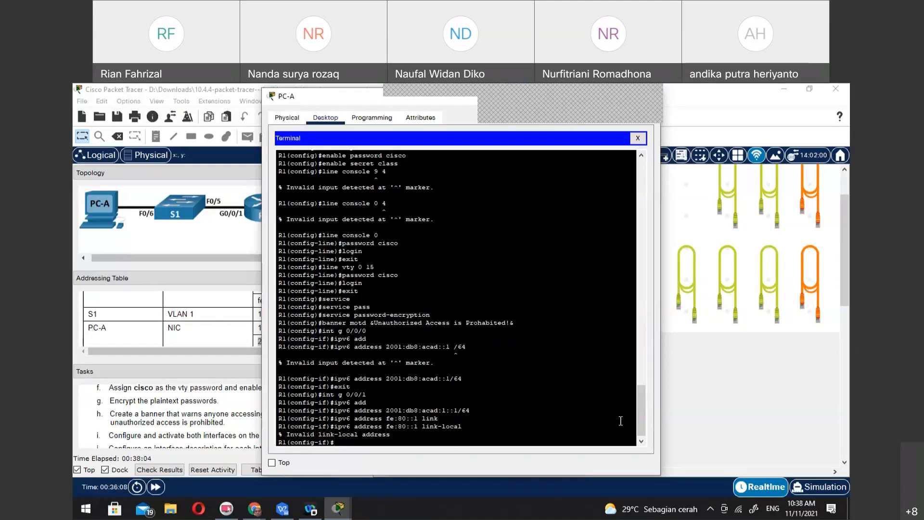
Set the link-local IPv6 address of G0/0/1 to fe80::1
key("Up")
key("Left")
key("Left")
key("Left")
key("Left")
key("Left")
key("Left")
key("Left")
key("Left")
key("Left")
key("Left")
key("Left")
key("Left")
key("Left")
key("Left")
key("Left")
key("Left")
key("BackSpace")
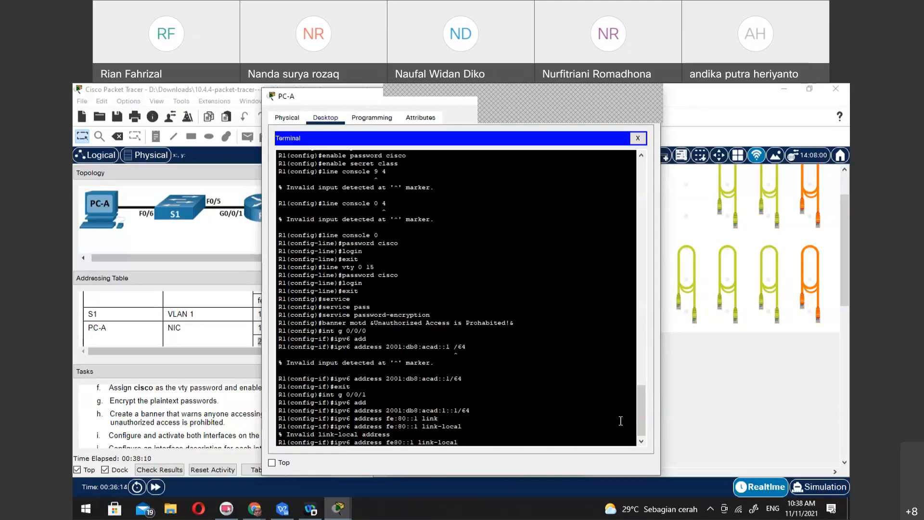
key("Return")
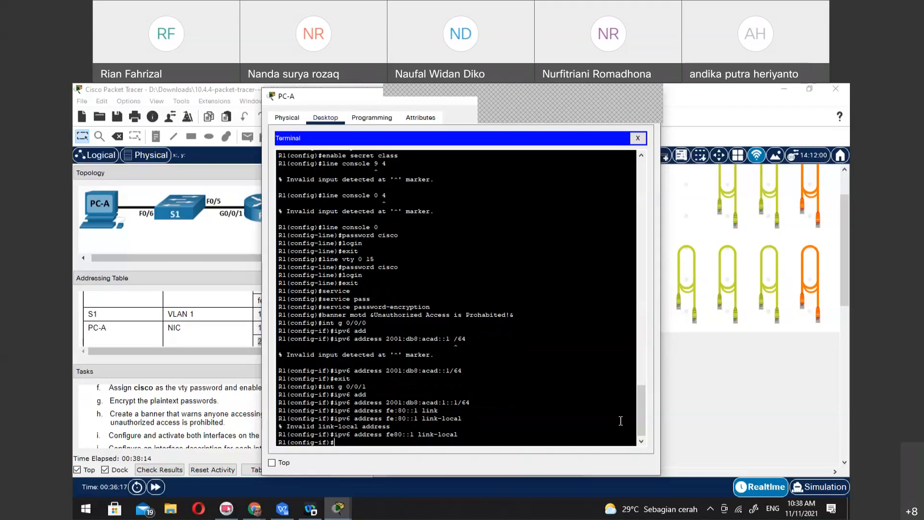
Switch to interface G0/0/0 and set its link-local IPv6 address to fe80::1
type("exit")
key("Return")
type("int ")
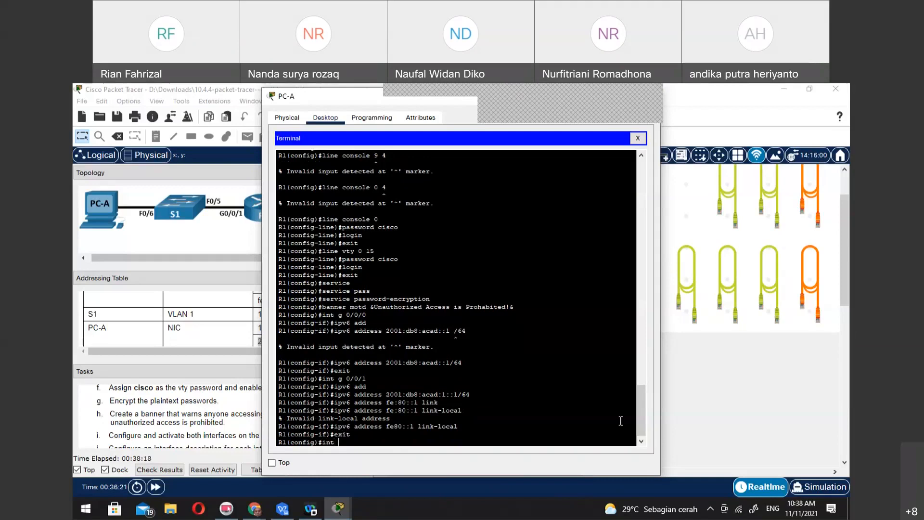
type("g0/0/0")
key("Return")
type("ipv6 add")
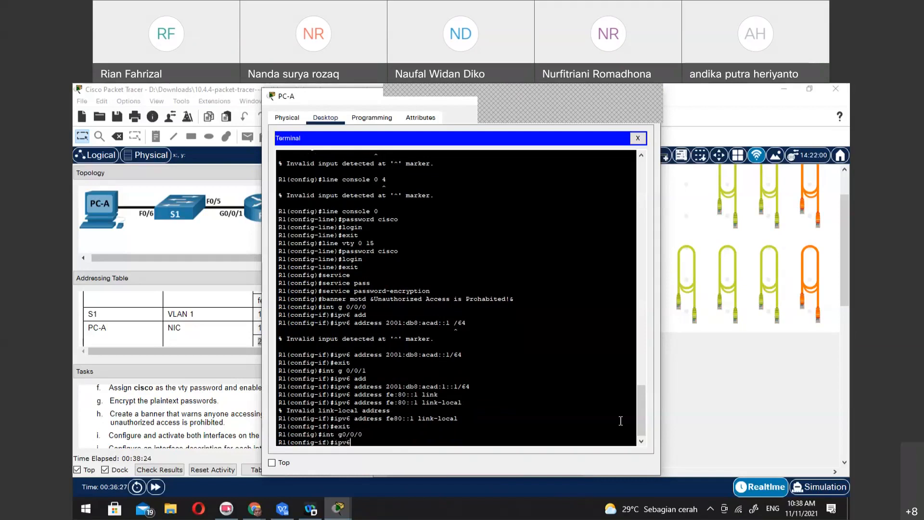
key("Tab")
type("fe80")
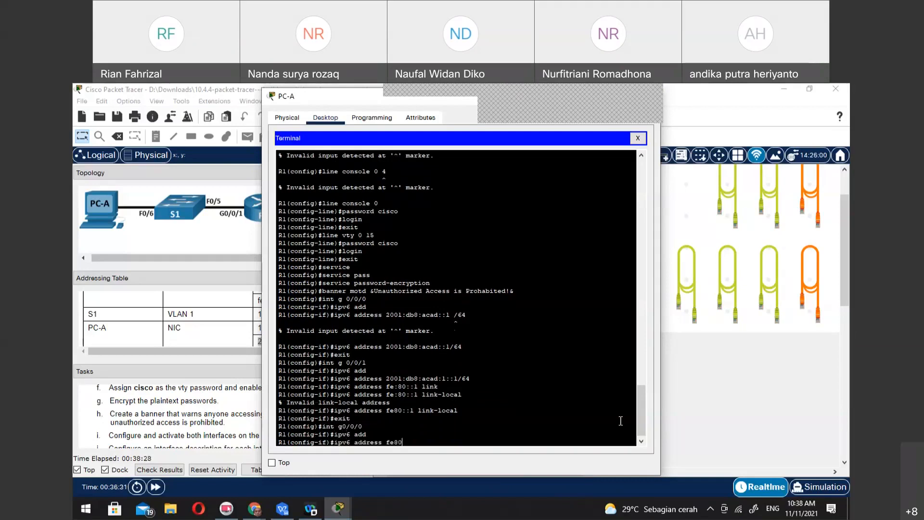
type("::1/54")
key("BackSpace")
key("BackSpace")
type("6")
key("BackSpace")
key("BackSpace")
key("BackSpace")
type("link")
key("Tab")
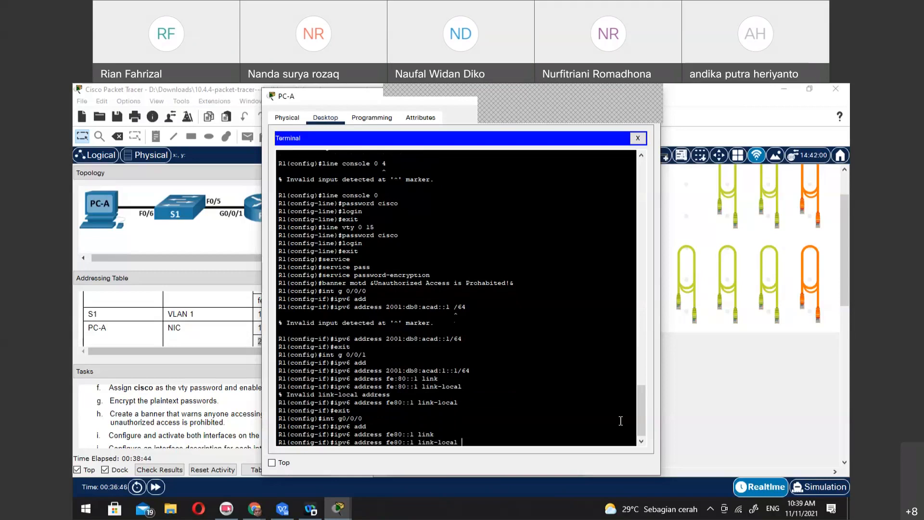
key("Return")
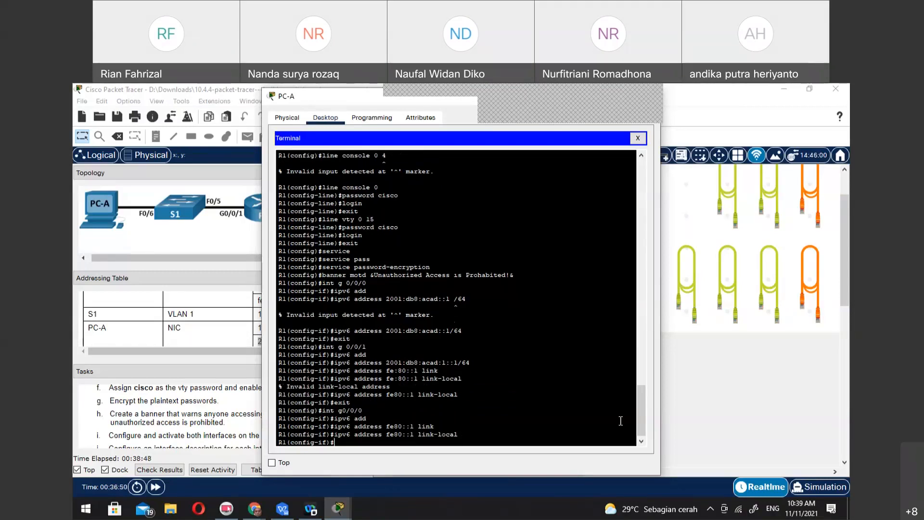
End configuration mode and display R1's brief IPv4 interface summary
type("nd")
key("Return")
type("s")
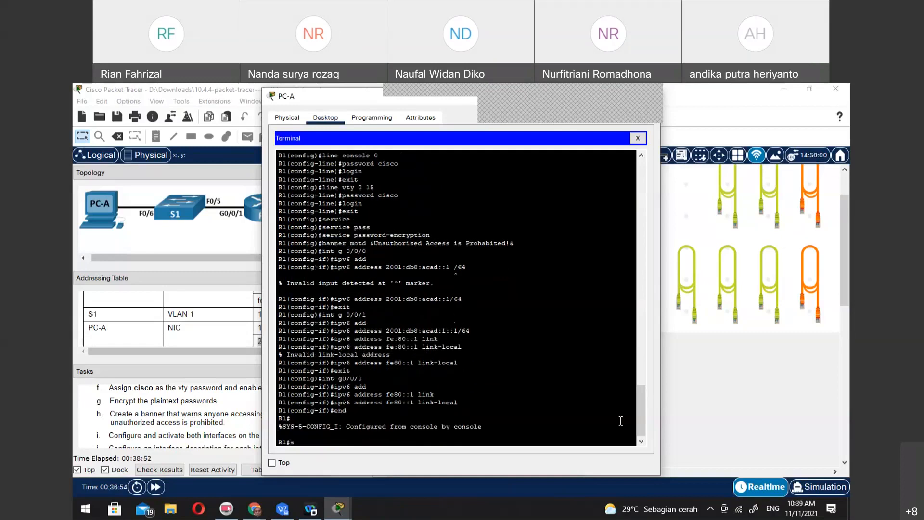
type("h ip int br")
key("Return")
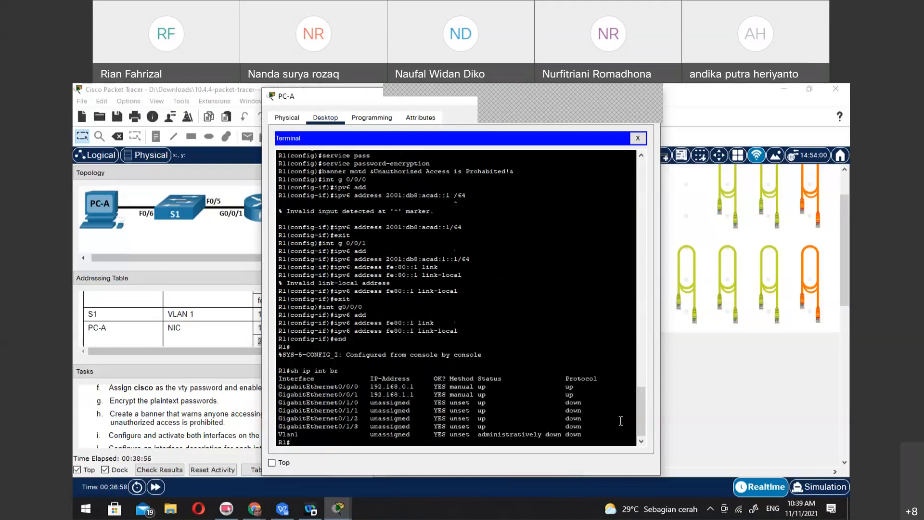
Display R1's brief IPv6 interface summary to check the addresses on both Gigabit interfaces
key("Up")
key("Left")
key("Left")
key("Left")
key("Left")
type("v6")
key("Return")
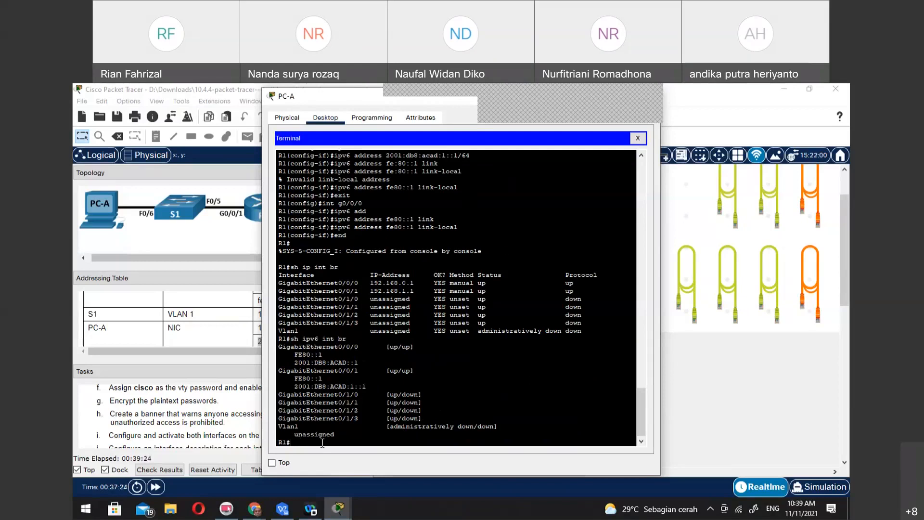
Enter R1's global configuration mode and enable IPv6 unicast routing
type("config t")
key("Return")
type("ipv")
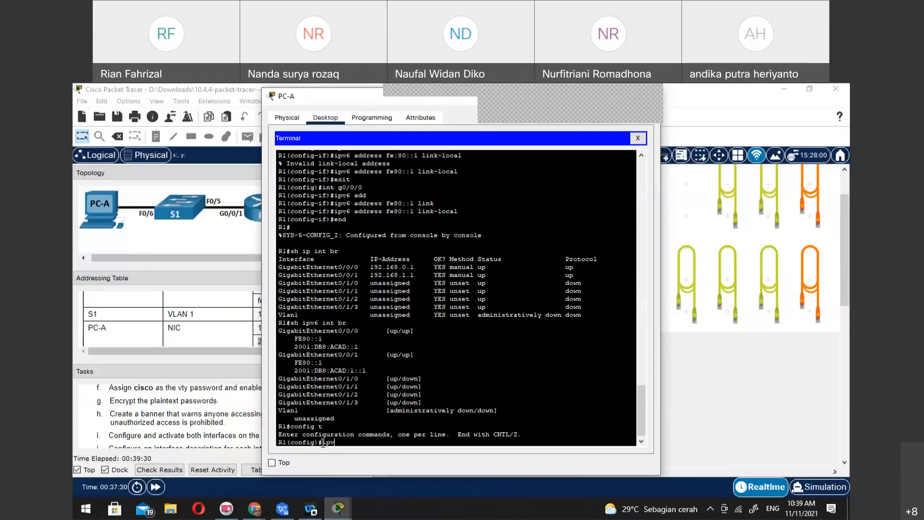
type("6 uni")
key("Tab")
key("Return")
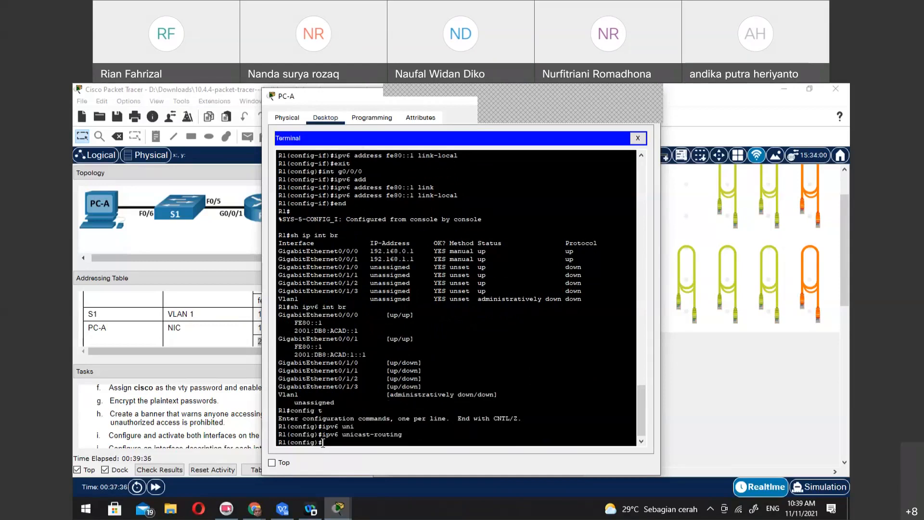
End configuration mode and save R1's running configuration to startup-config
type("end")
key("Return")
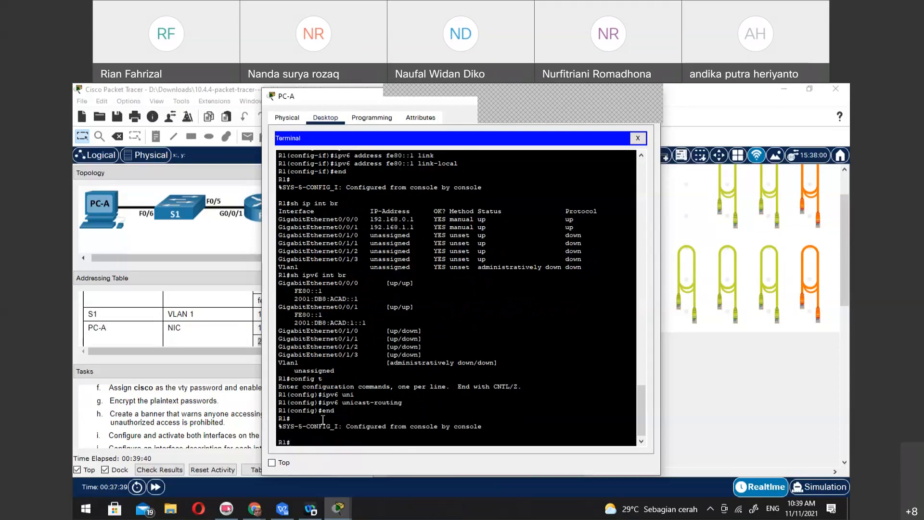
type("copy run")
key("Tab")
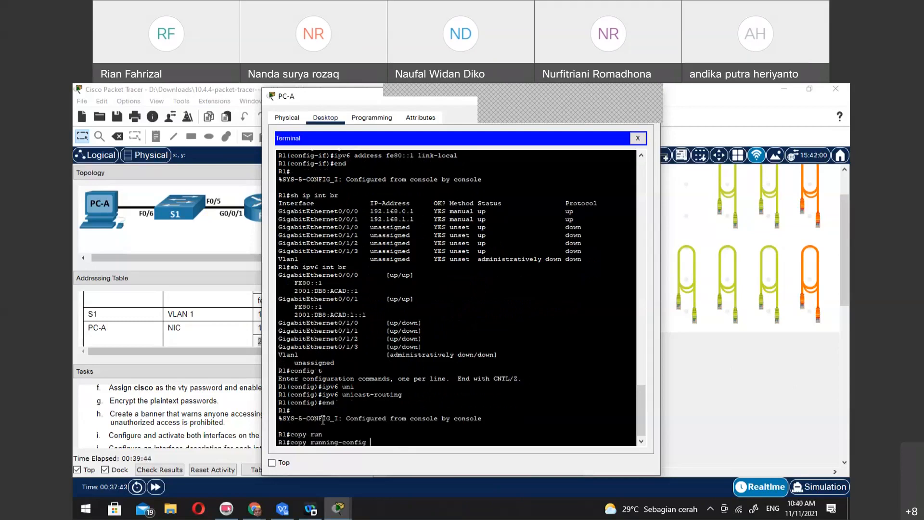
type("star")
key("Tab")
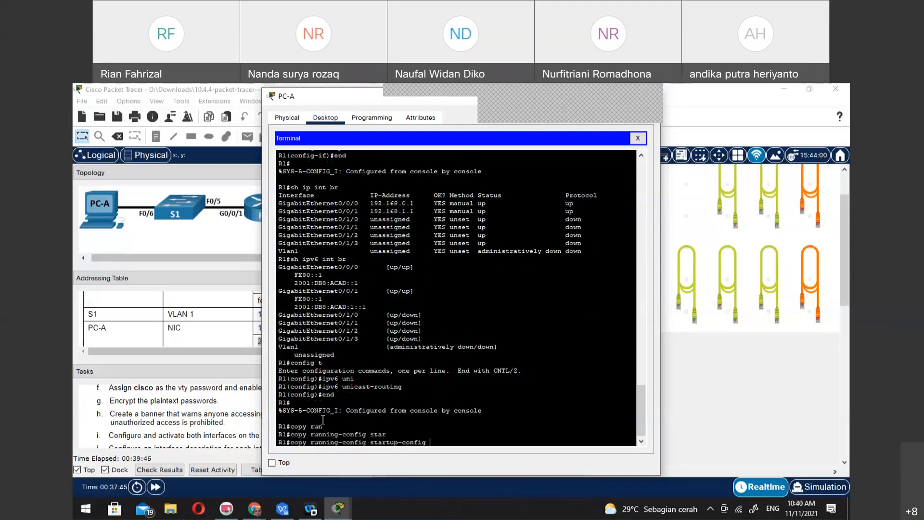
key("Return")
key("Return")
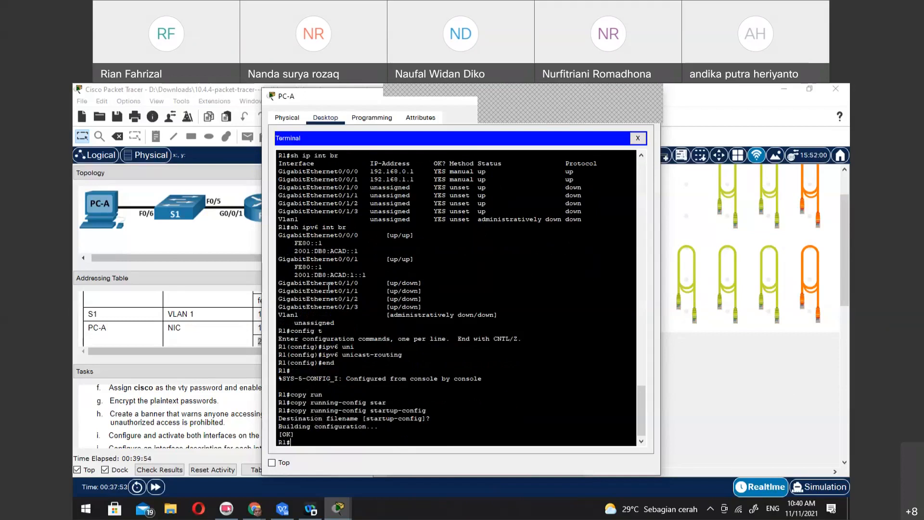
Display R1's brief IPv4 interface summary again to check the interface addresses and status
type("sh ip int br")
key("Return")
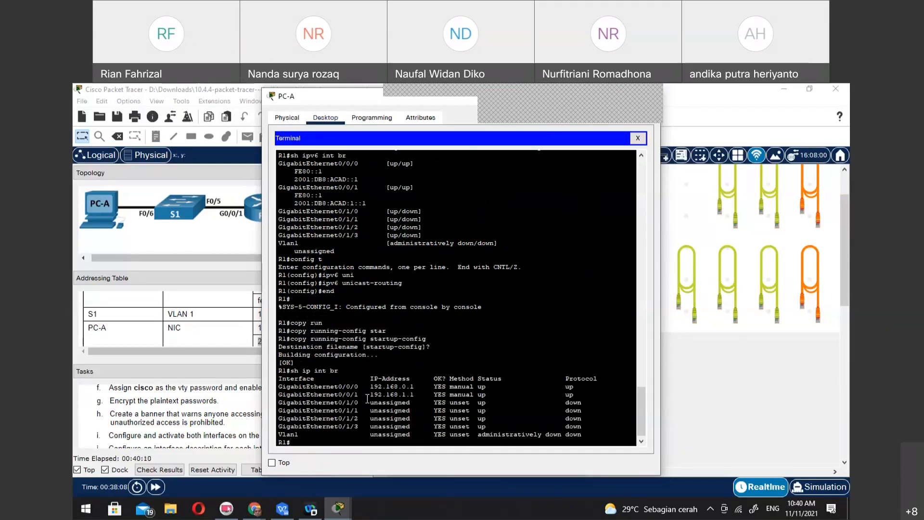
Find the clock-setting task in the instructions and query the parameters of the clock set command on R1
scroll(206, 401, "down", 3)
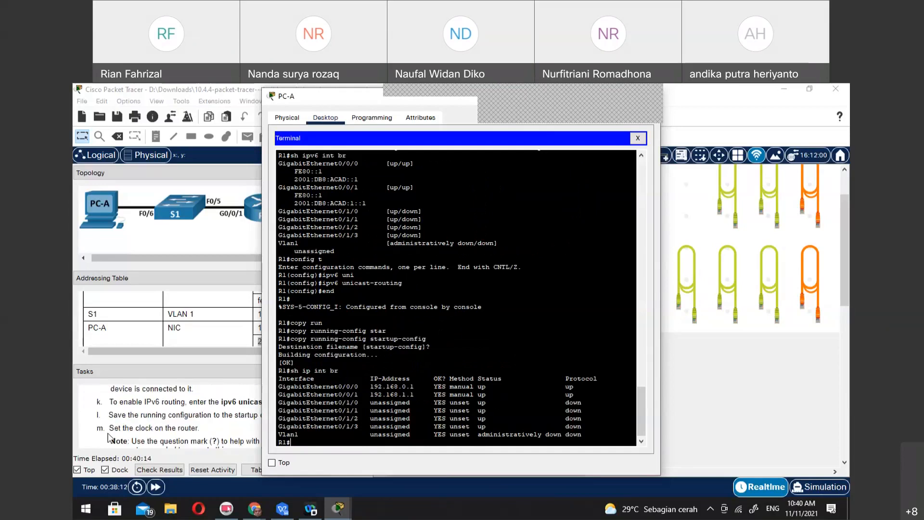
left_click_drag(110, 428, 208, 430)
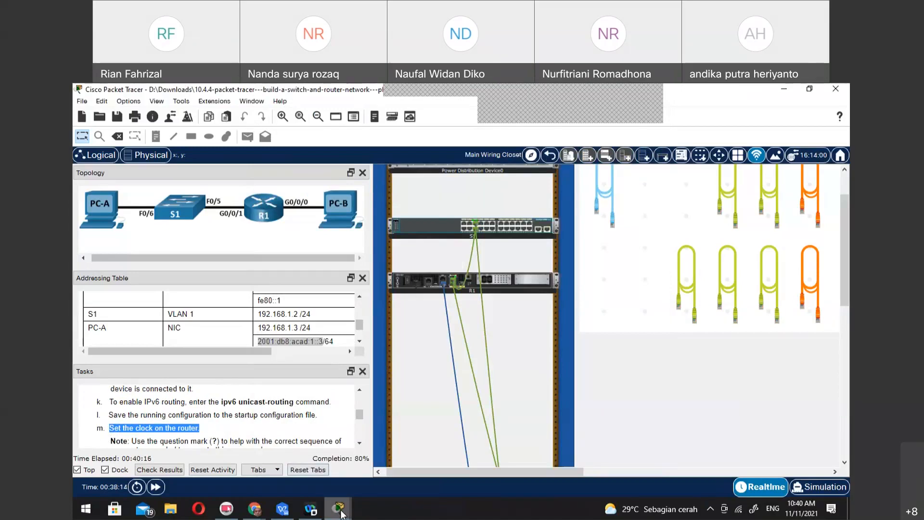
mouse_move(341, 510)
left_click(354, 460)
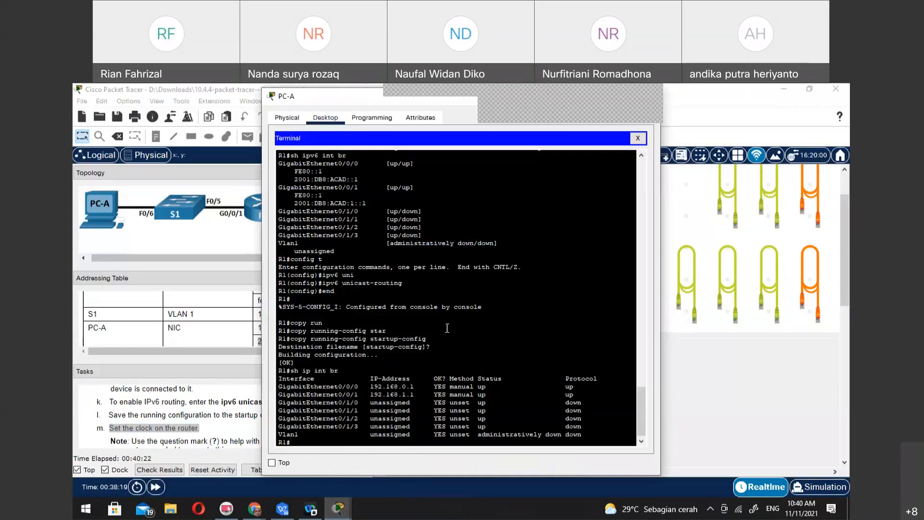
type("con")
key("BackSpace")
key("BackSpace")
key("BackSpace")
key("BackSpace")
type("clo")
key("Tab")
type("set")
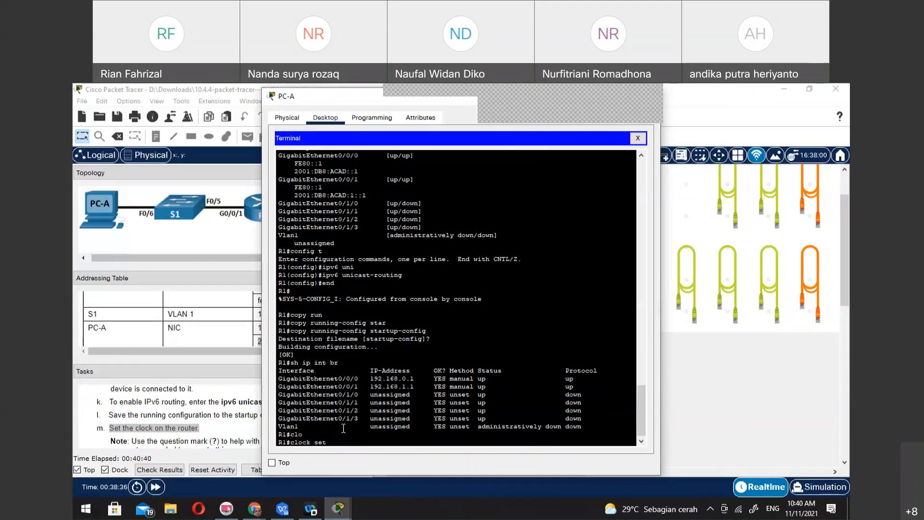
type(" ?")
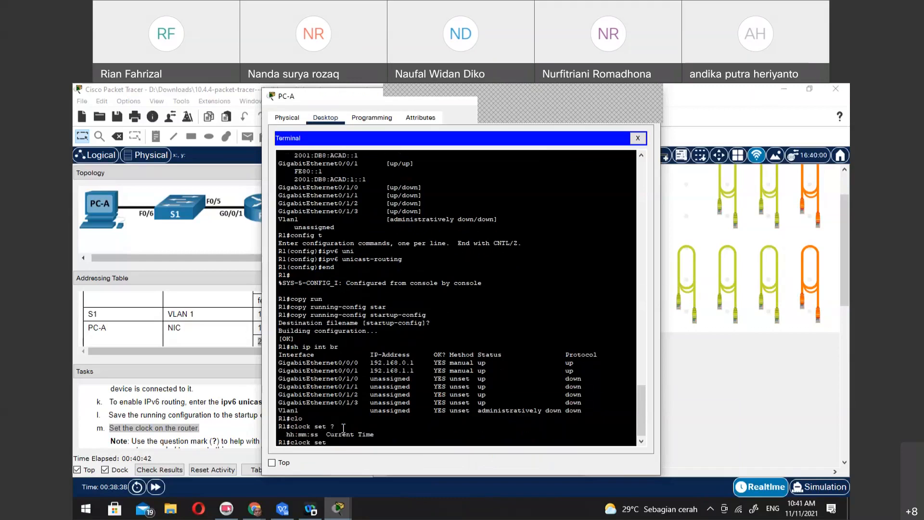
key("Return")
Try to set R1's clock to 10:41:12 without giving a date
key("Up")
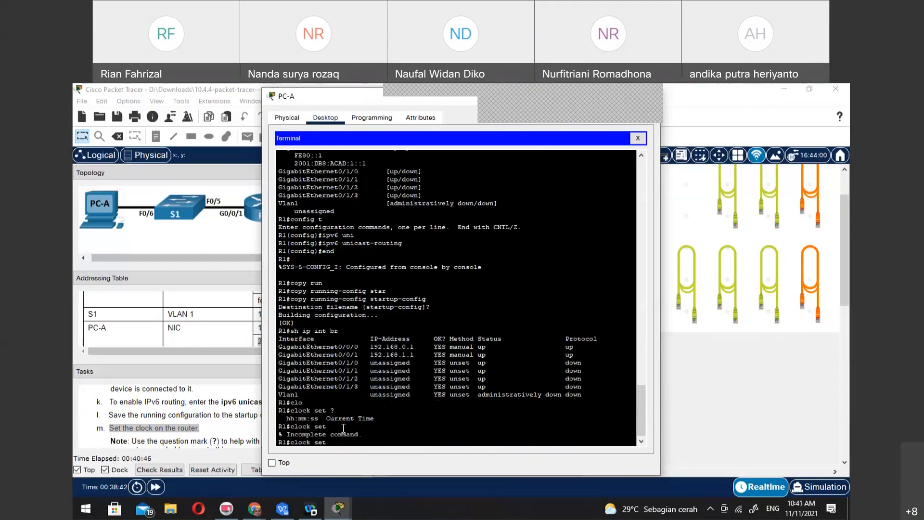
type("10")
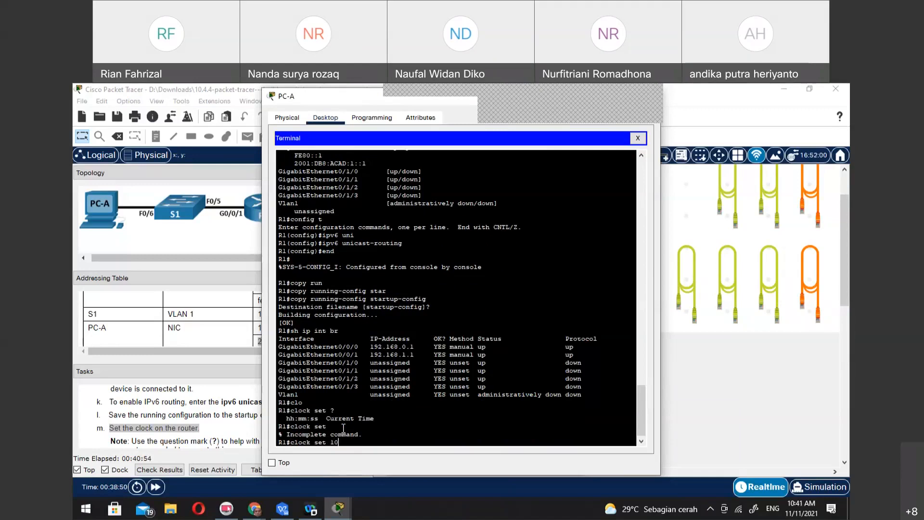
type(":41")
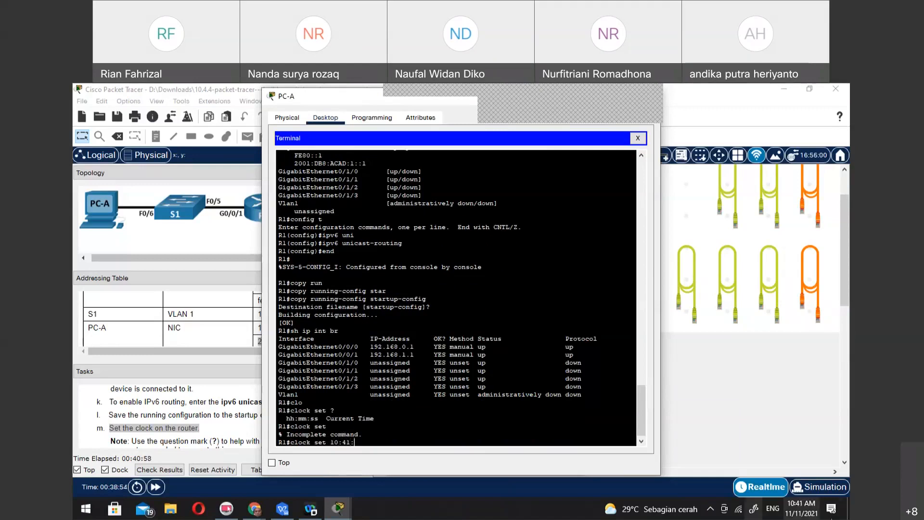
type(":12")
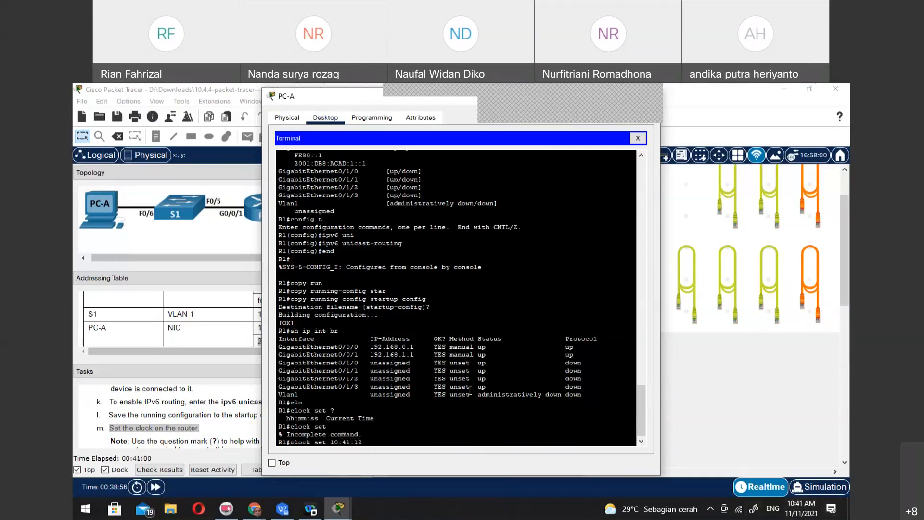
key("Return")
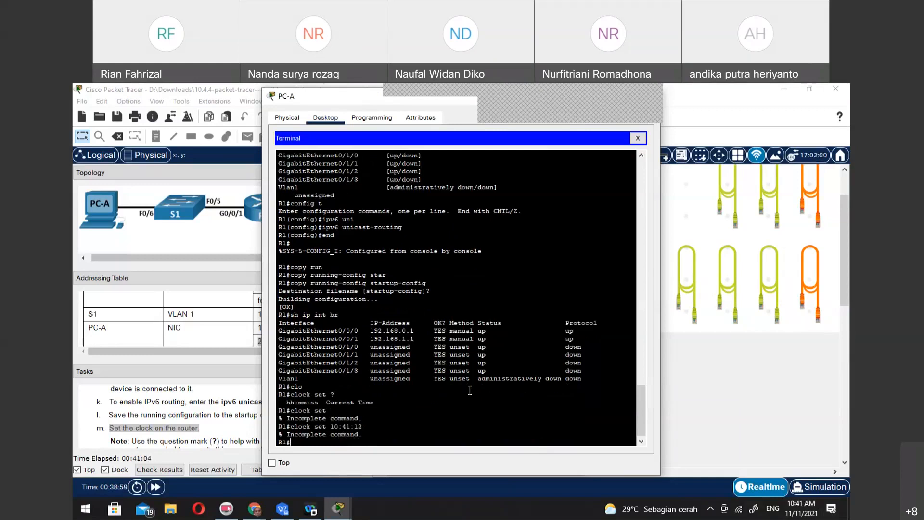
Try to set R1's clock to 10:41:12 with the numeric date 11 11 21
key("Up")
type("11 11 21")
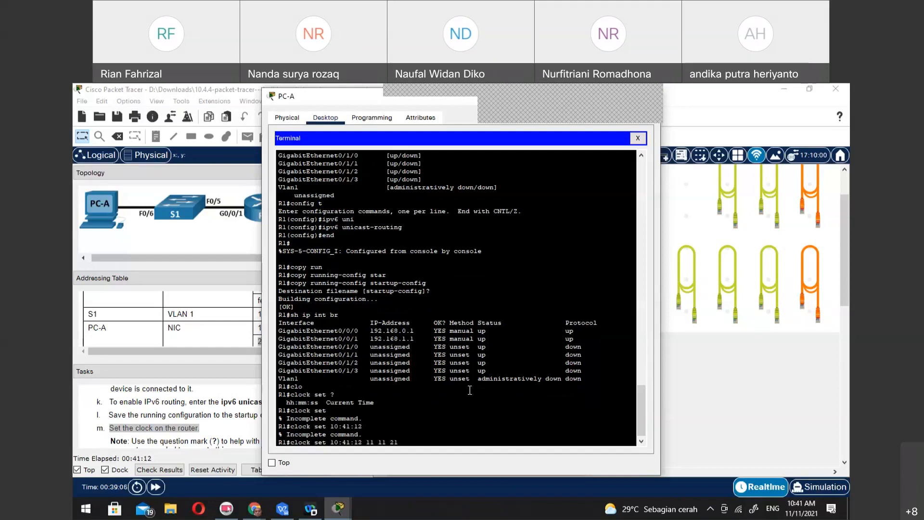
key("Return")
Set R1's clock to 10:41:12 on 11 November 2021, with the month written out
key("Up")
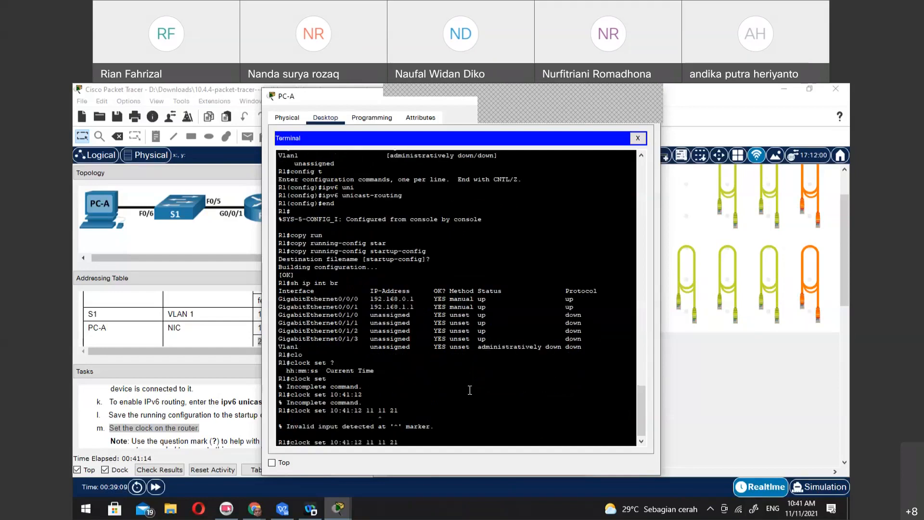
key("BackSpace")
key("BackSpace")
key("BackSpace")
key("BackSpace")
key("BackSpace")
type("November 2021")
key("Return")
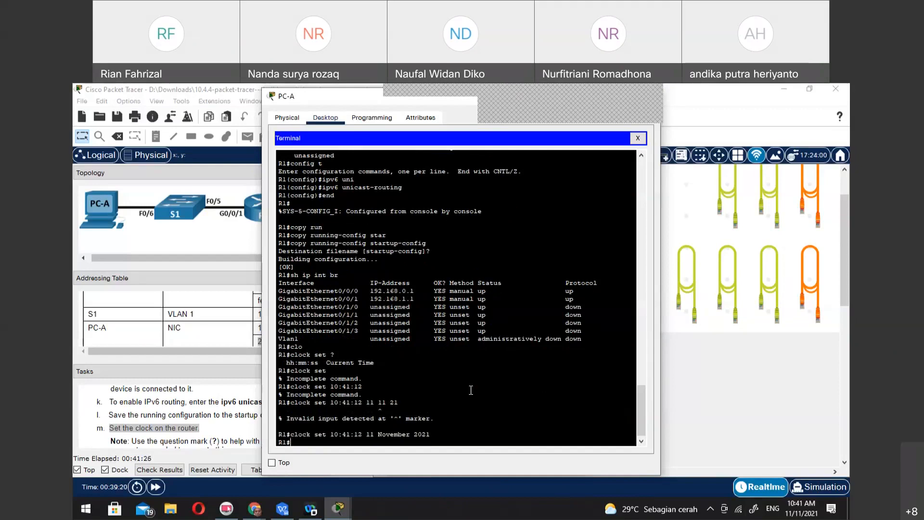
Close PC-A's terminal, open its Command Prompt and ping PC-B at 192.168.0.3
scroll(217, 432, "down", 1)
scroll(217, 431, "down", 1)
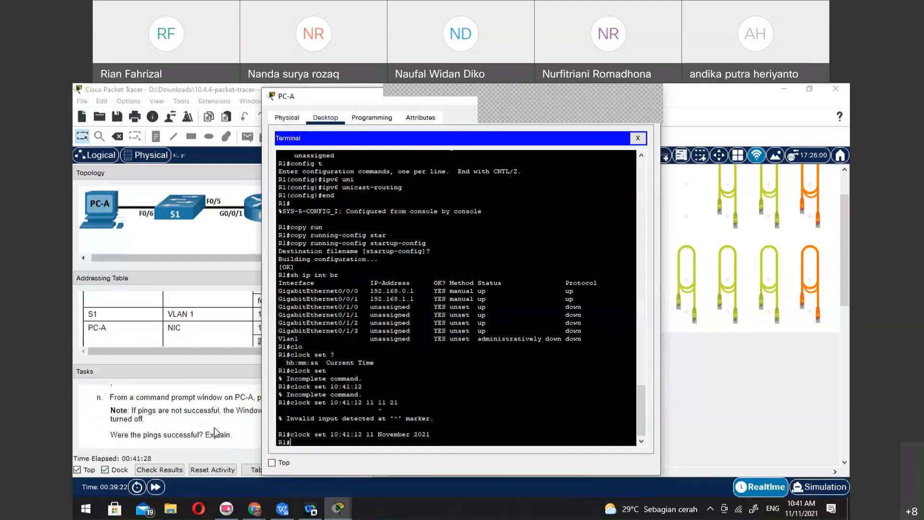
scroll(215, 430, "up", 2)
scroll(216, 431, "down", 1)
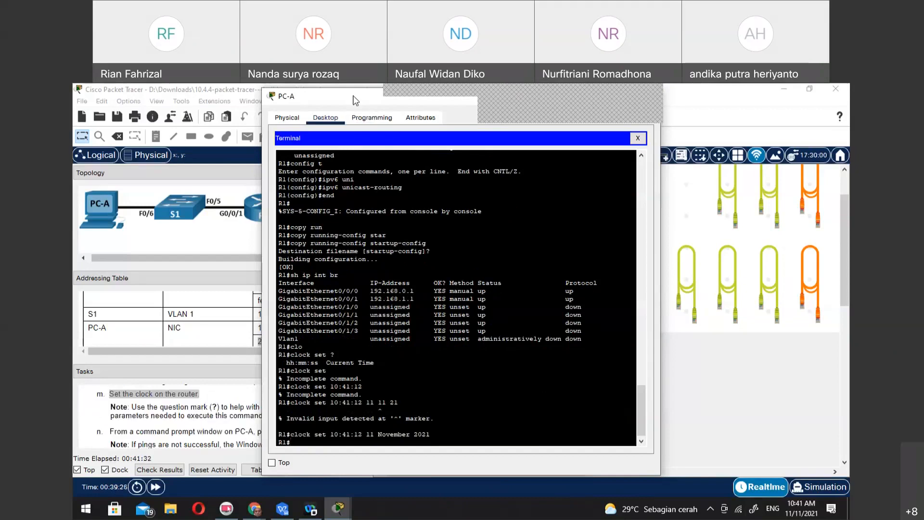
left_click_drag(355, 100, 464, 104)
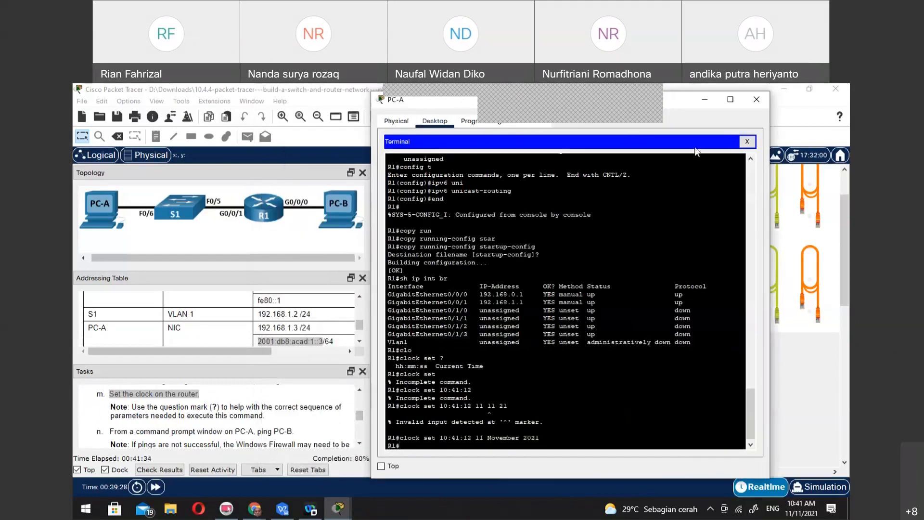
left_click(747, 141)
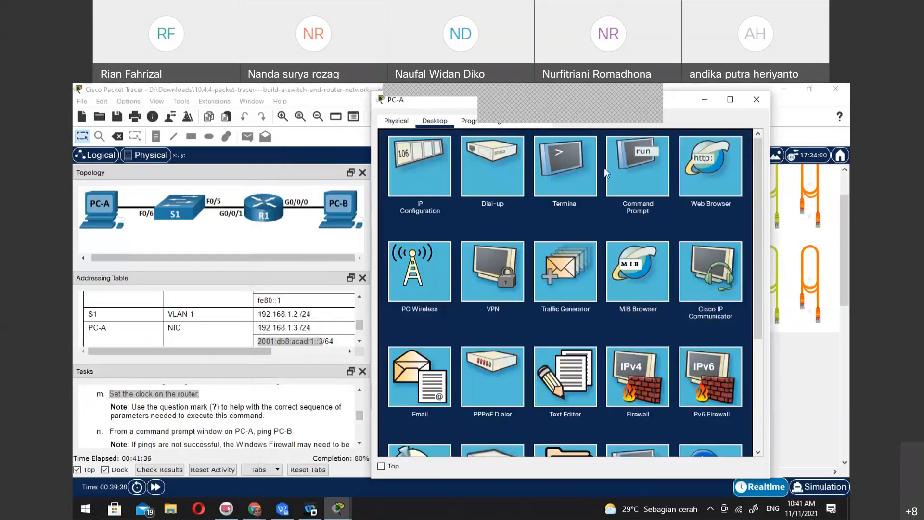
left_click(622, 161)
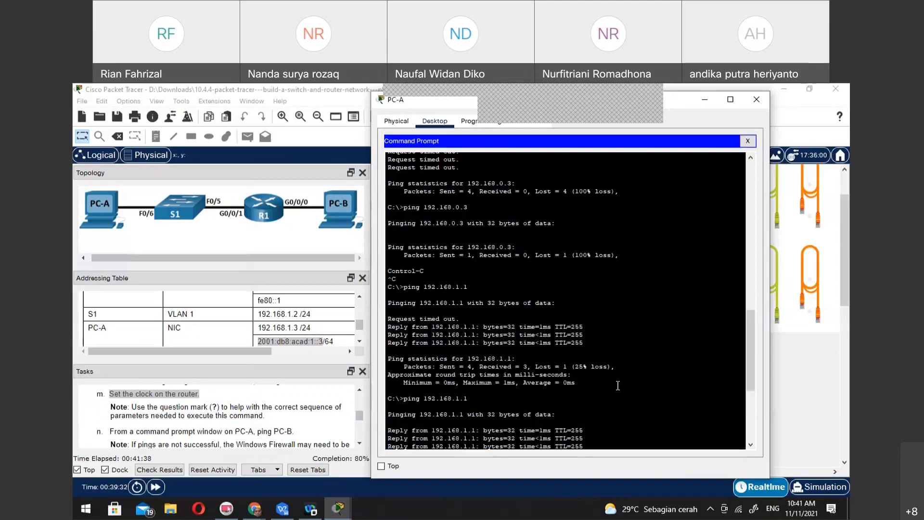
key("Up")
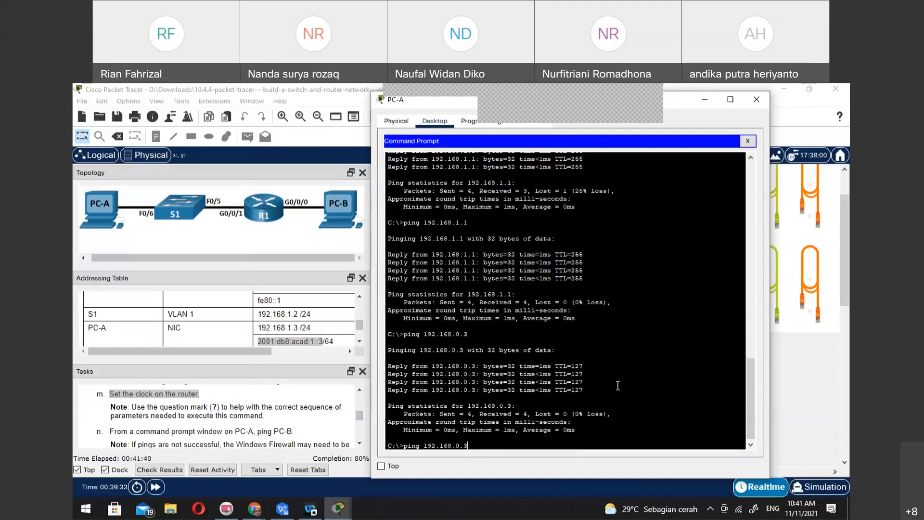
key("Return")
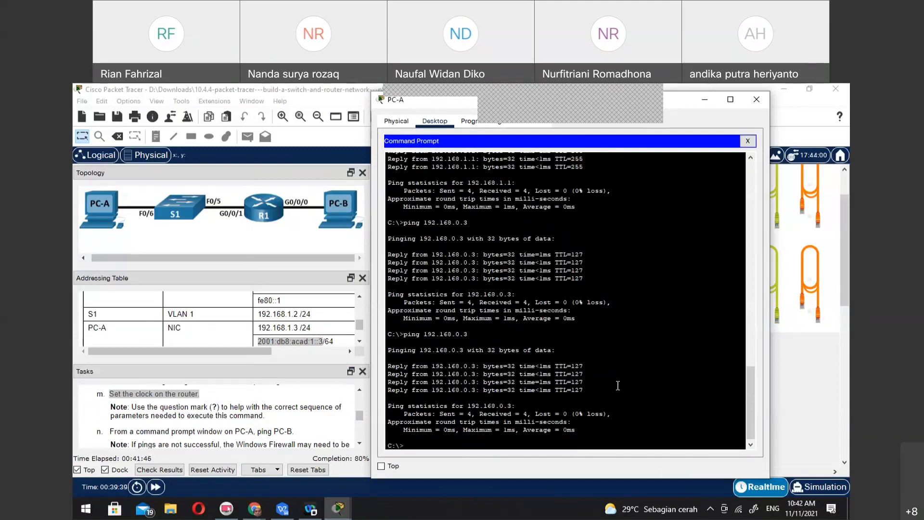
Try to ping the IPv6 address 2001:sb8;acad::1 from PC-A
scroll(229, 427, "down", 2)
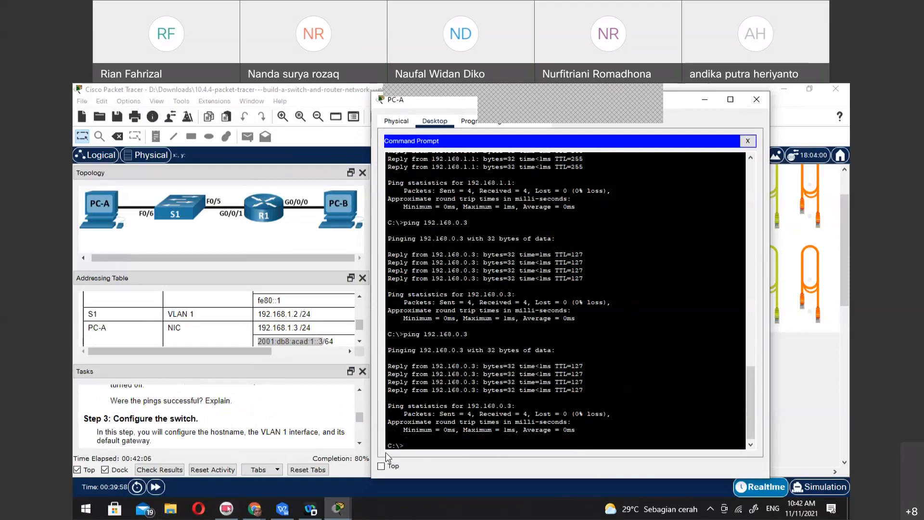
type("ping 2001:acad")
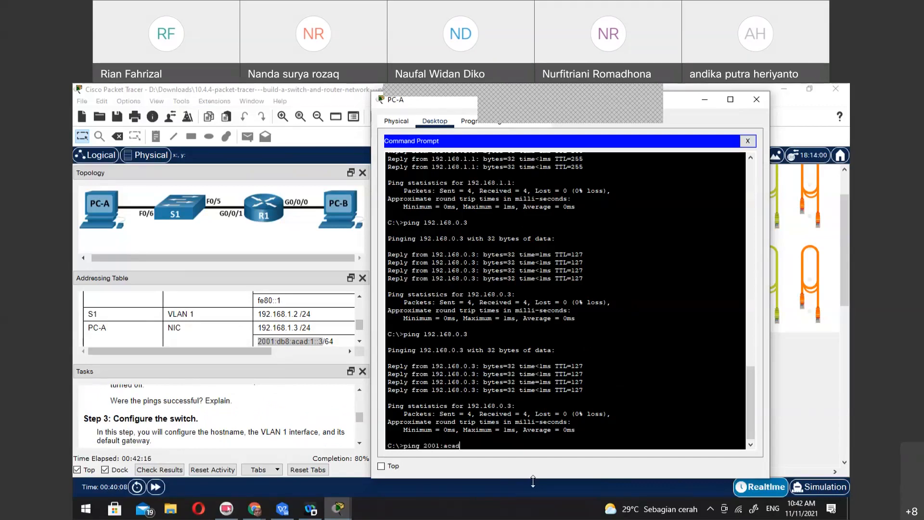
key("BackSpace")
key("BackSpace")
key("BackSpace")
key("BackSpace")
type("sb8;acad")
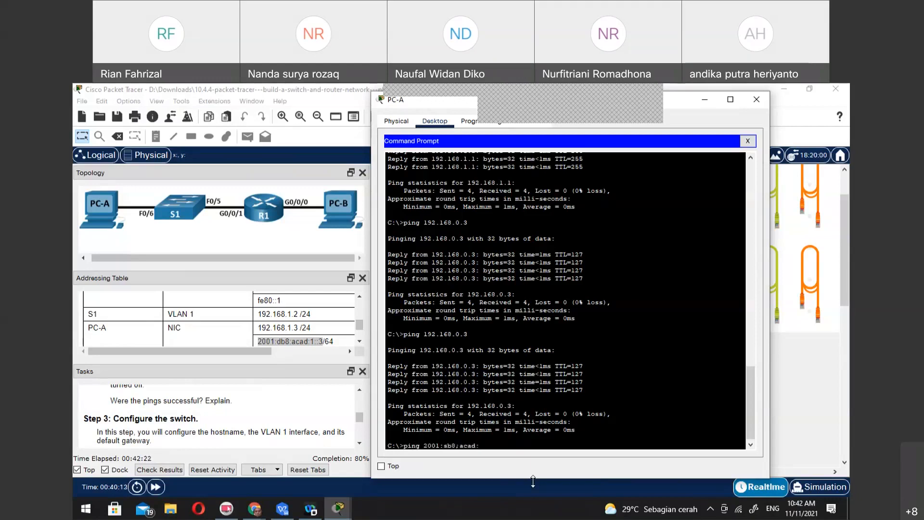
type("::1")
key("Return")
Try the same IPv6 ping with the prefix length /64 appended to the address
key("Up")
type("/64")
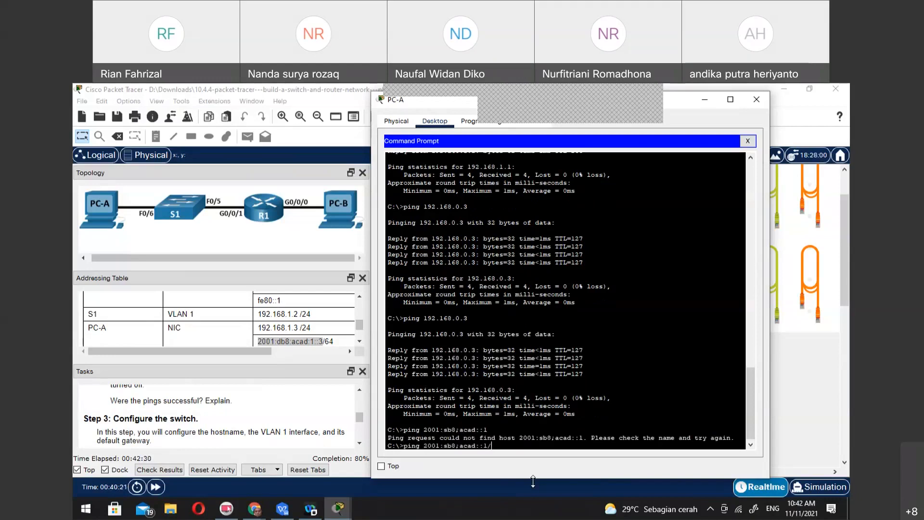
key("Return")
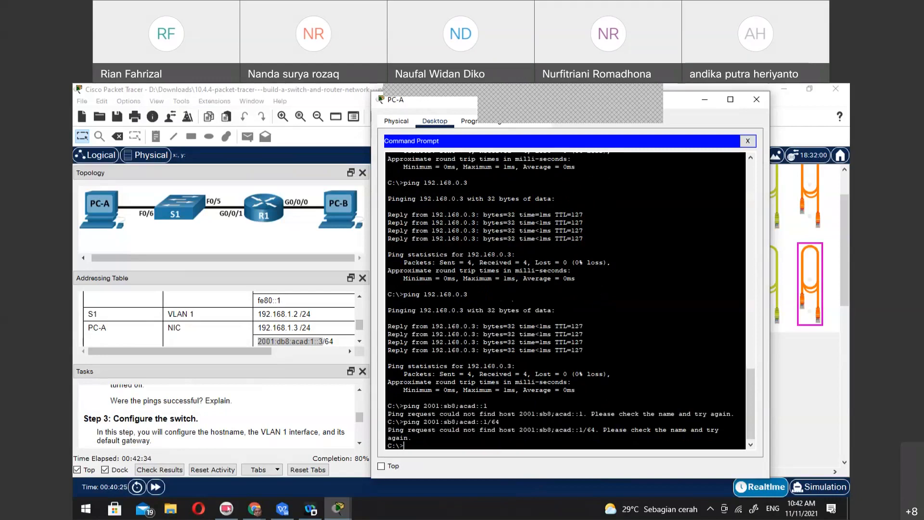
Try to ping the IPv6 address 2001:db8:acad:::3 from PC-A
key("alt+Tab")
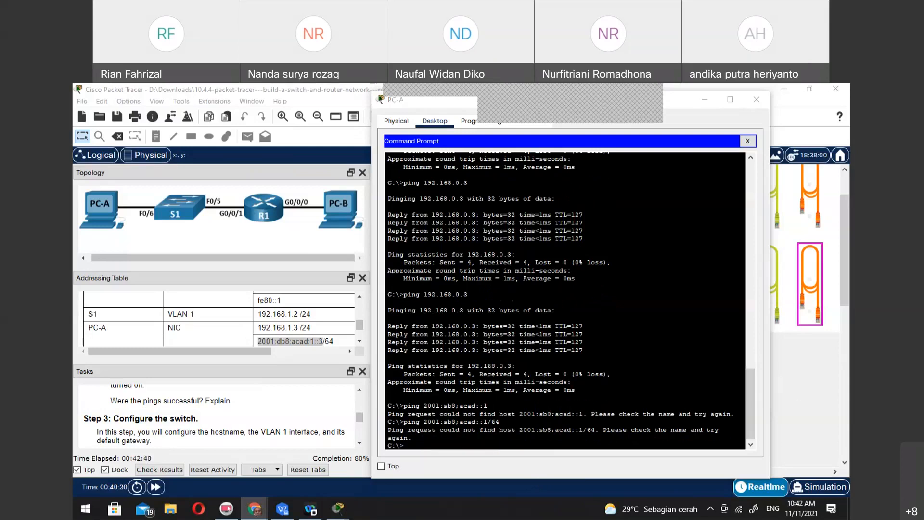
left_click(505, 446)
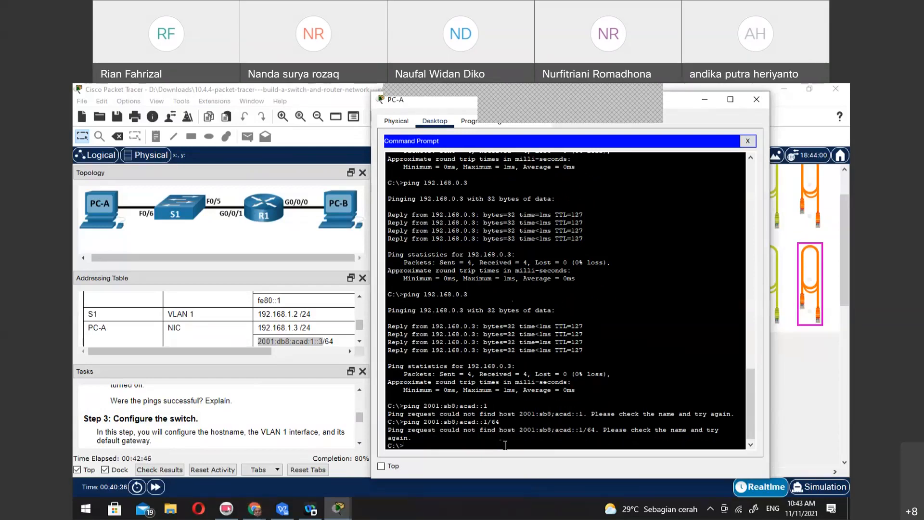
type("ping 2001:db8:acad")
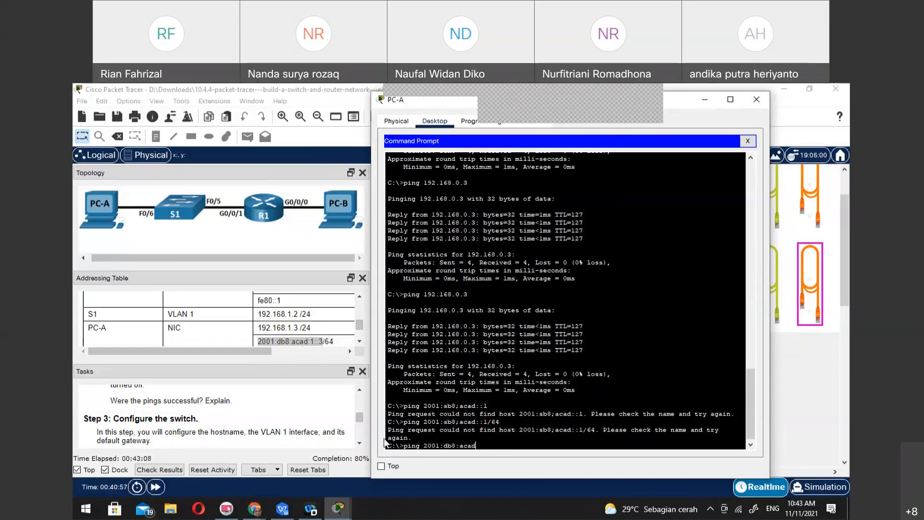
type(":::3")
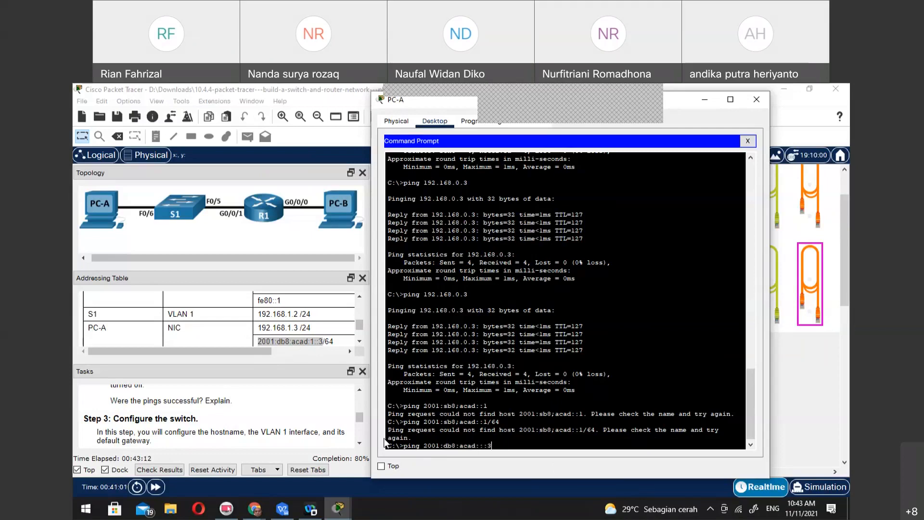
key("Return")
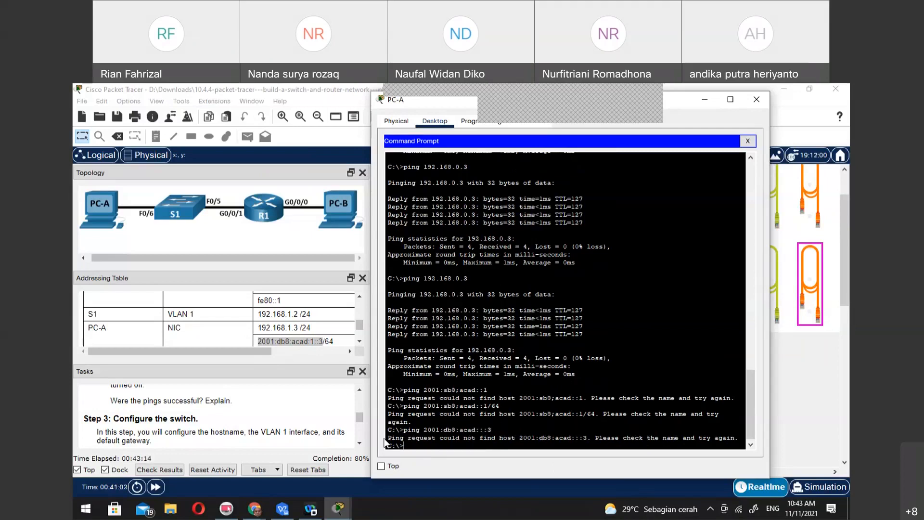
Check PC-B's row in the addressing table and retry the PC-A ping as 2001:db8:acad:::3/64
key("Up")
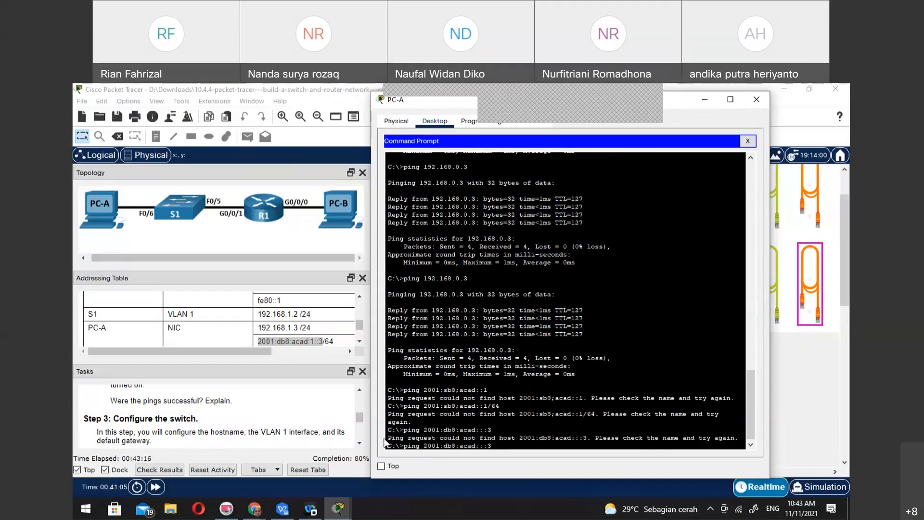
scroll(182, 318, "down", 1)
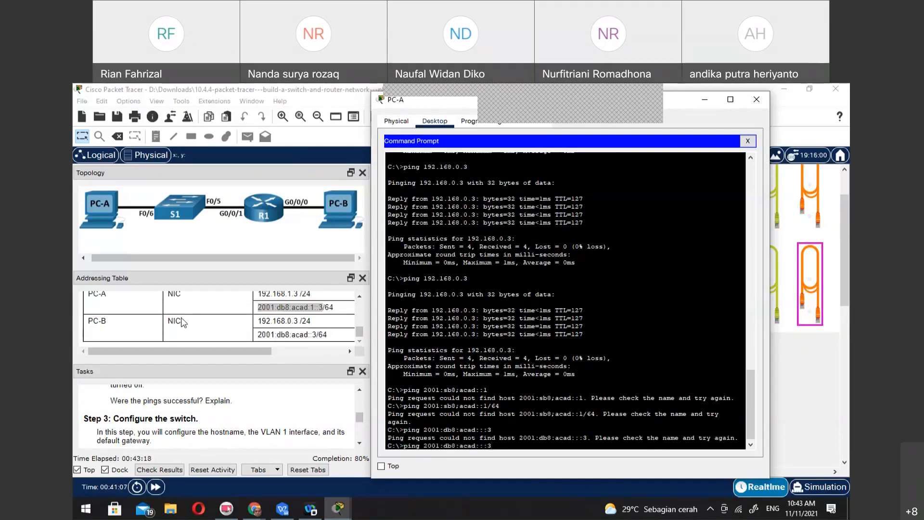
left_click(330, 339)
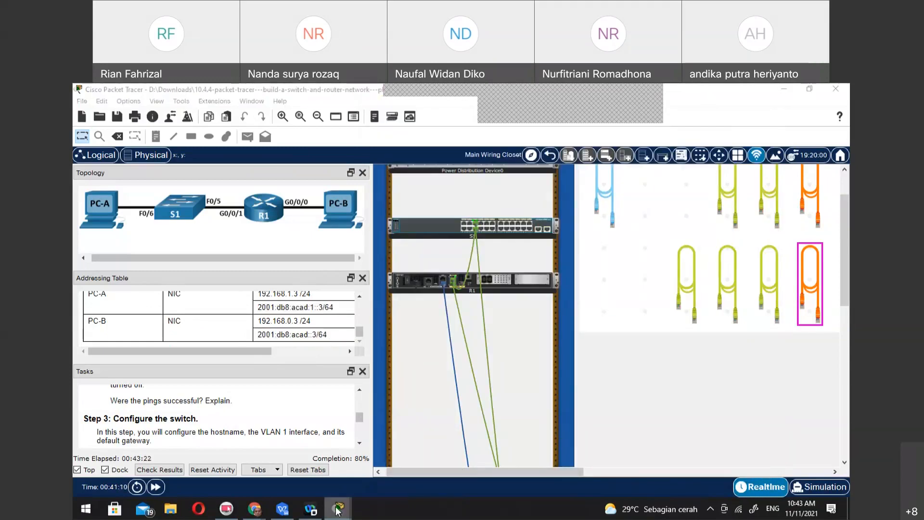
mouse_move(338, 508)
left_click(381, 461)
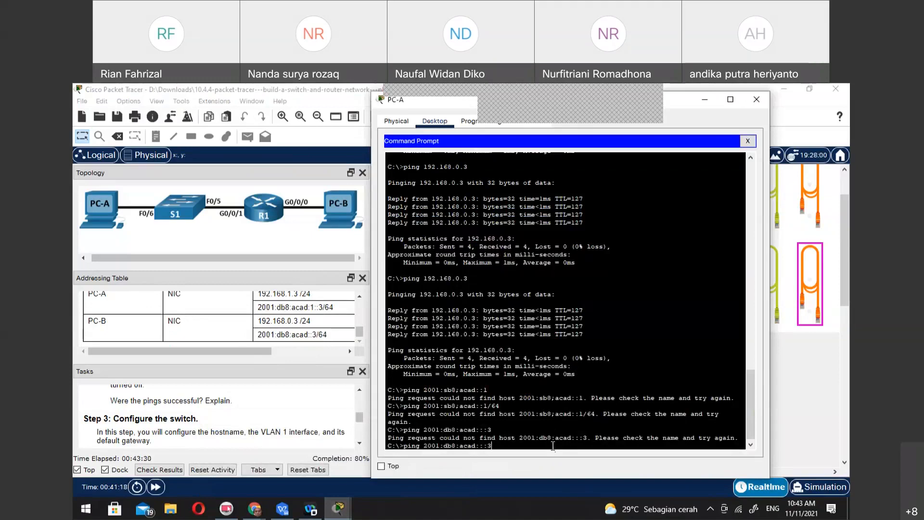
type("64")
key("Return")
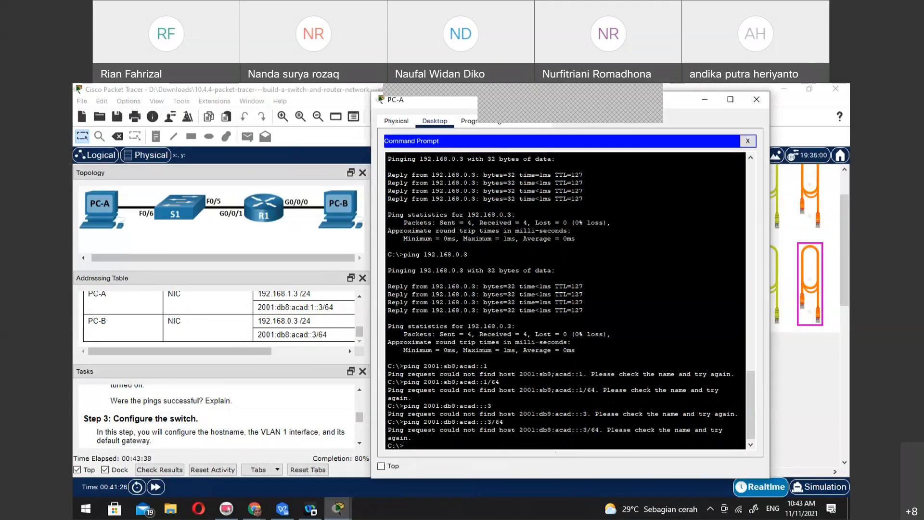
Ping the IPv6 address 2001:db8:acad:1::3 from PC-A's Command Prompt
key("alt+Tab")
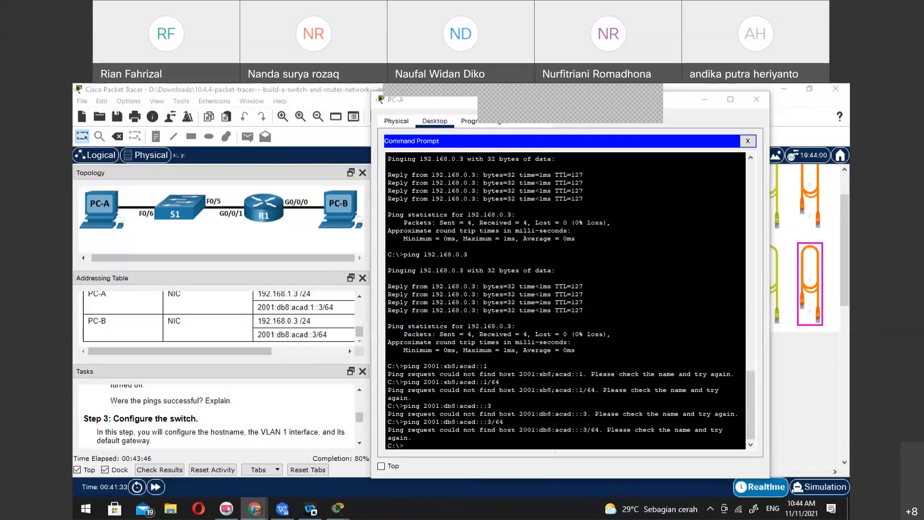
left_click(431, 442)
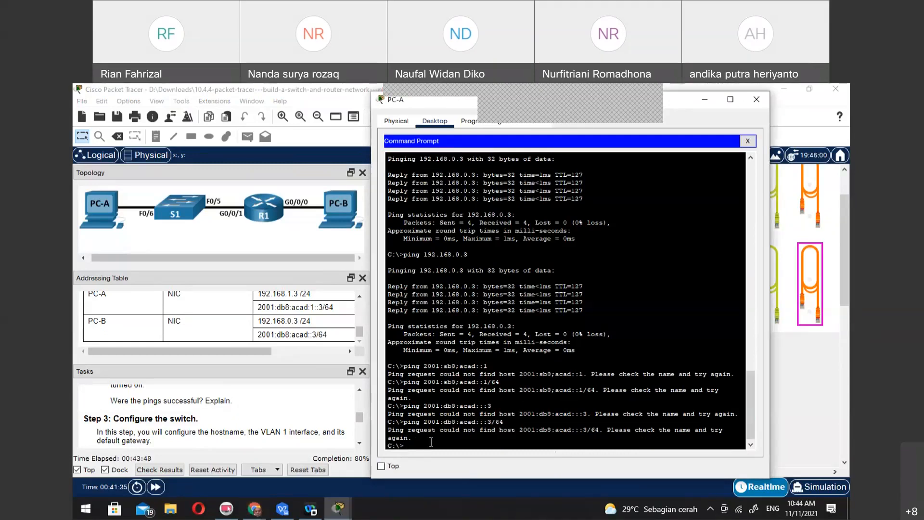
type("ping")
key("BackSpace")
key("BackSpace")
type("g")
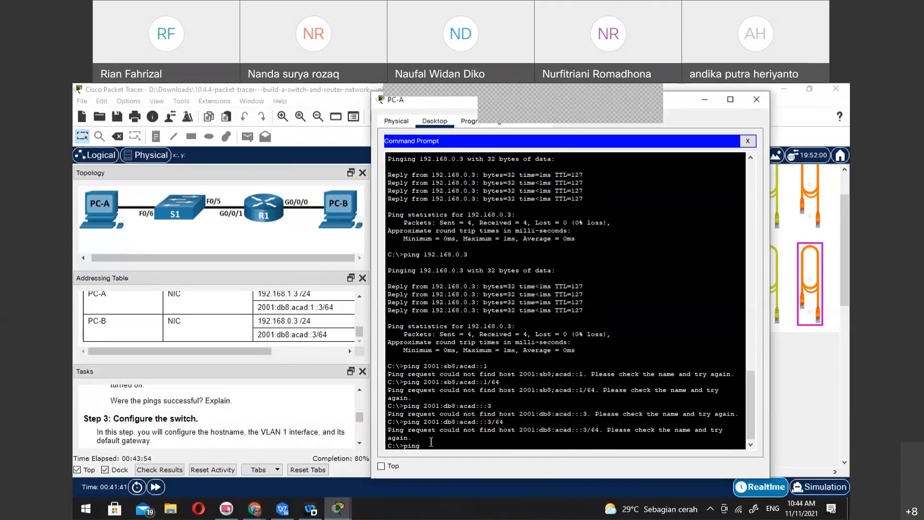
type(" 2001:db8:acad:1::3")
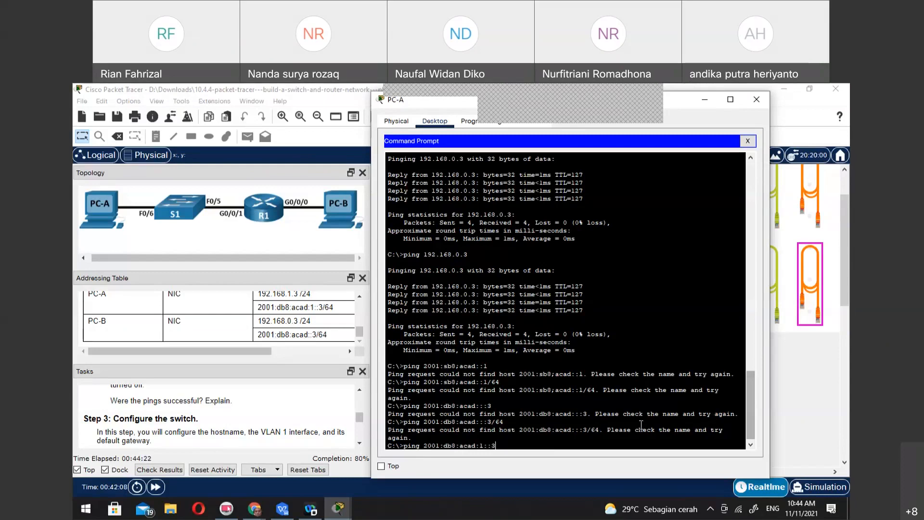
key("alt+Tab")
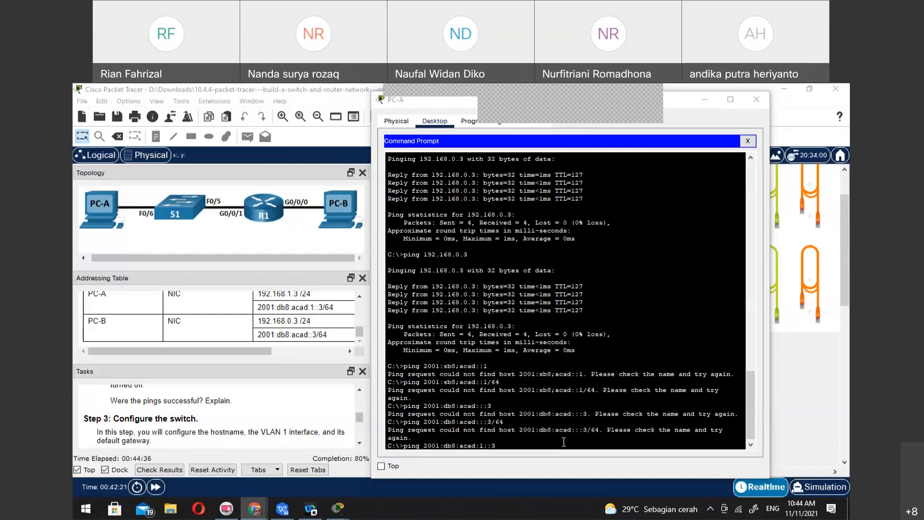
left_click(506, 444)
key("Return")
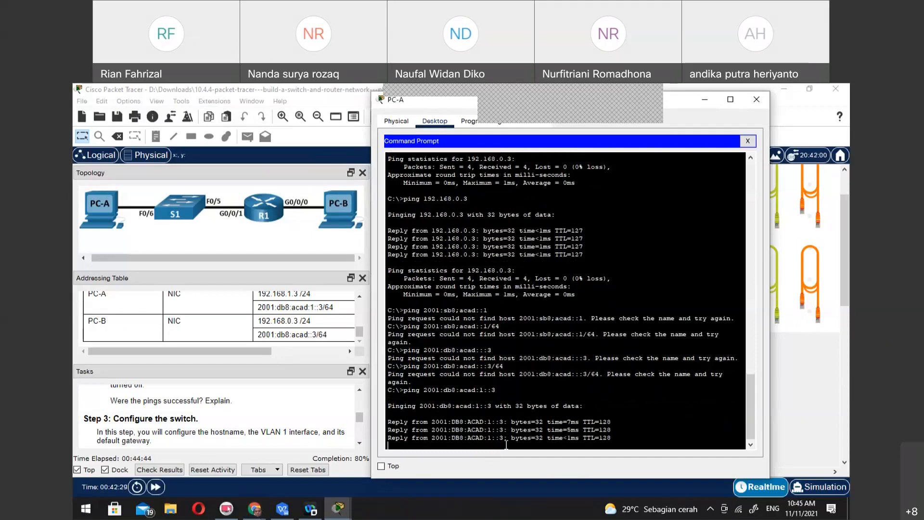
Edit the previous command on PC-A to ping PC-B's IPv6 address 2001:db8:acad::3
key("Up")
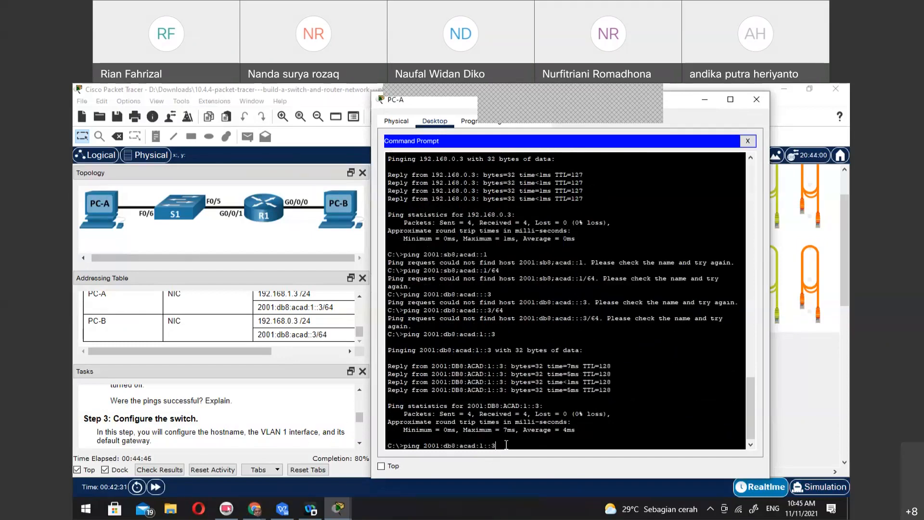
key("Left")
key("Left")
key("Left")
key("BackSpace")
key("Return")
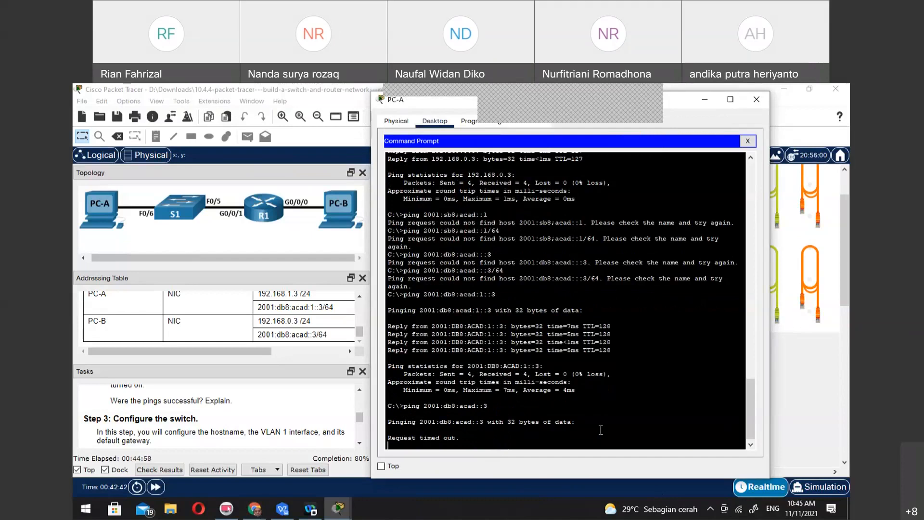
Leave PC-A and open the Command Prompt of PC-B on the stackable table
left_click(340, 204)
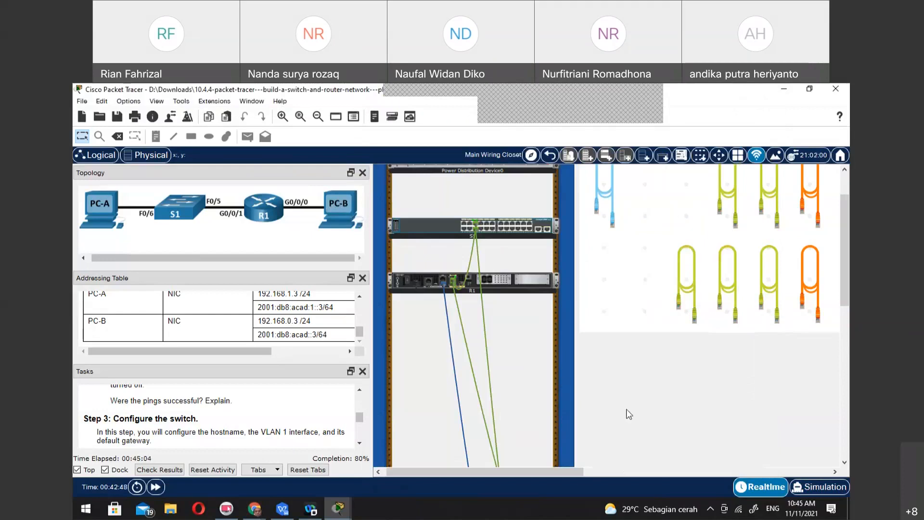
scroll(663, 415, "down", 5)
scroll(660, 410, "down", 4)
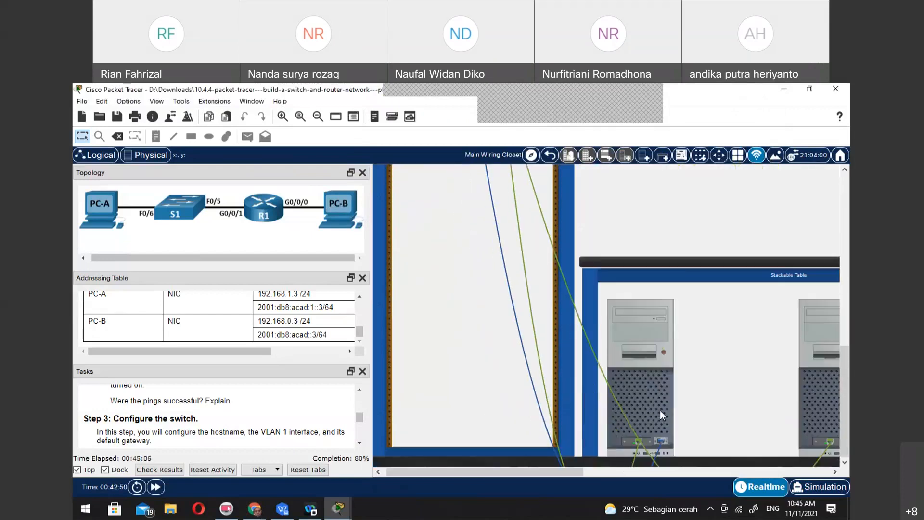
left_click(810, 363)
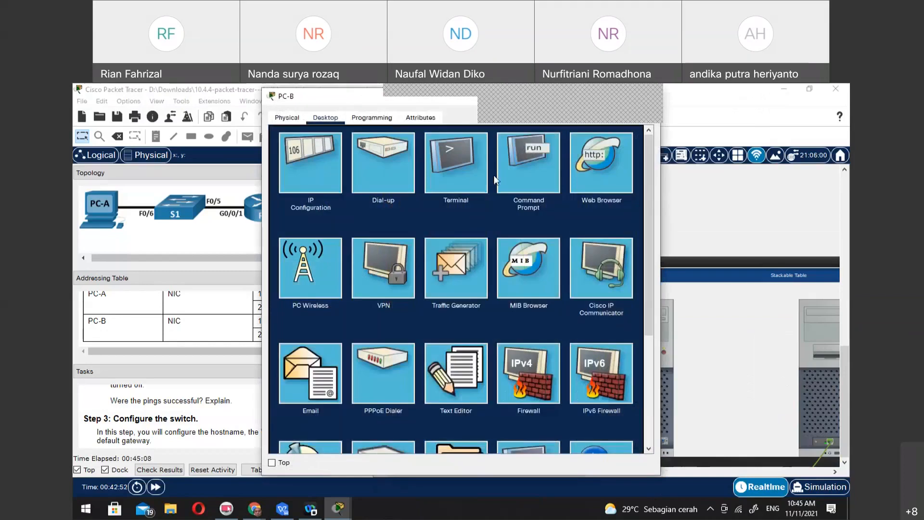
left_click(508, 155)
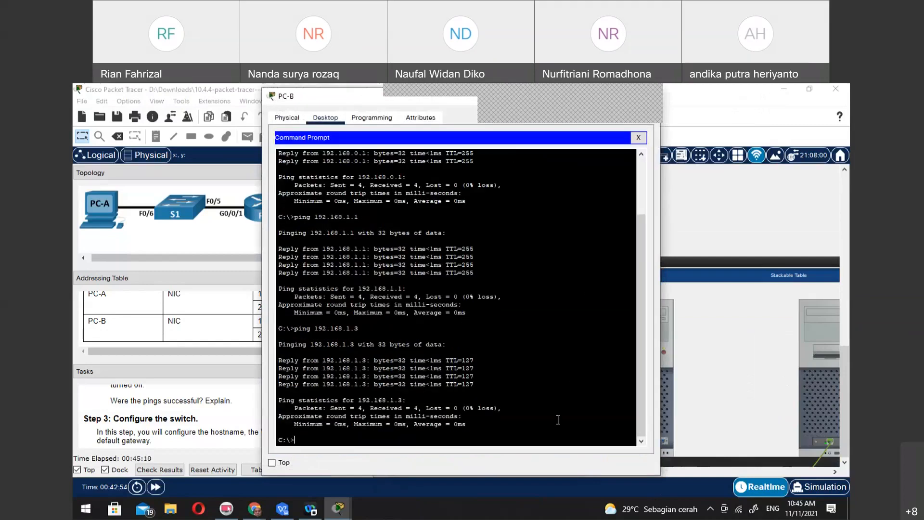
Ping PC-A's IPv6 address 2001:db8:acad:1::3 from PC-B
type("ping 2001:db8:acad:1::3")
key("Return")
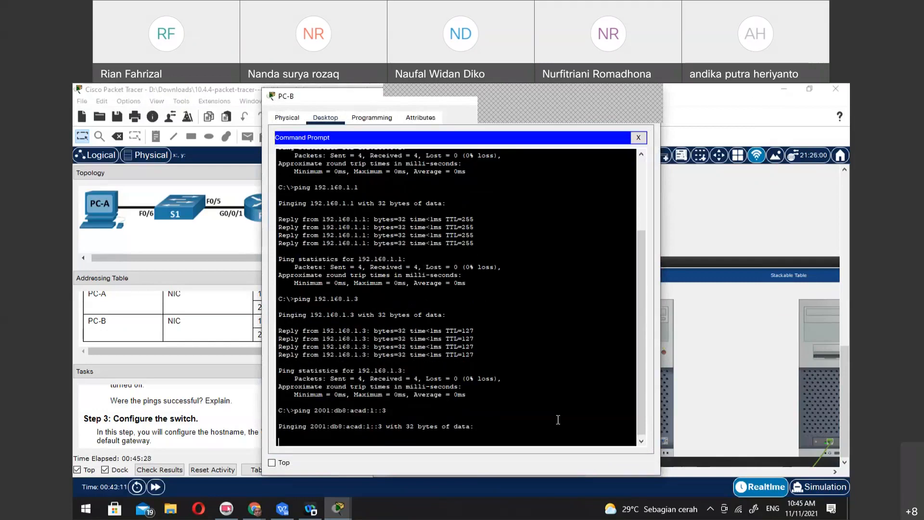
Interrupt the running ping on PC-B and ping 2001:db8:acad::3 instead
key("ctrl+c")
key("Up")
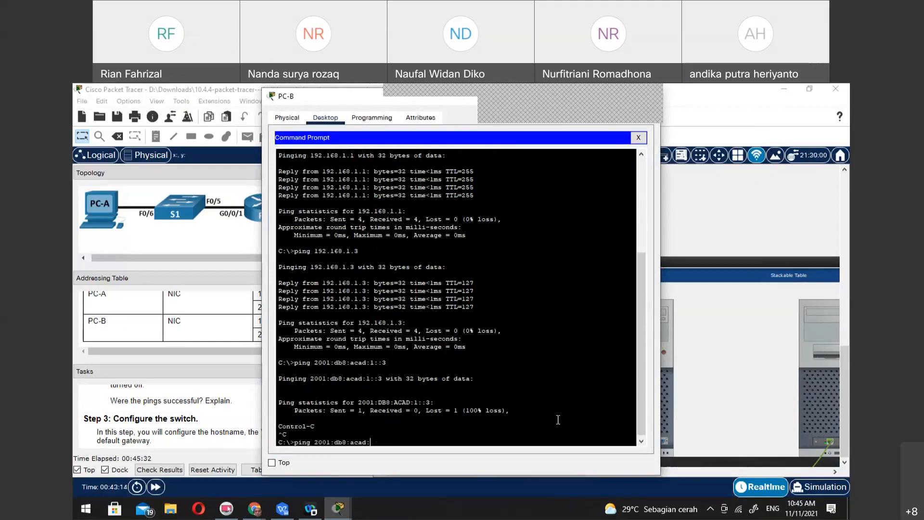
type("3")
key("Return")
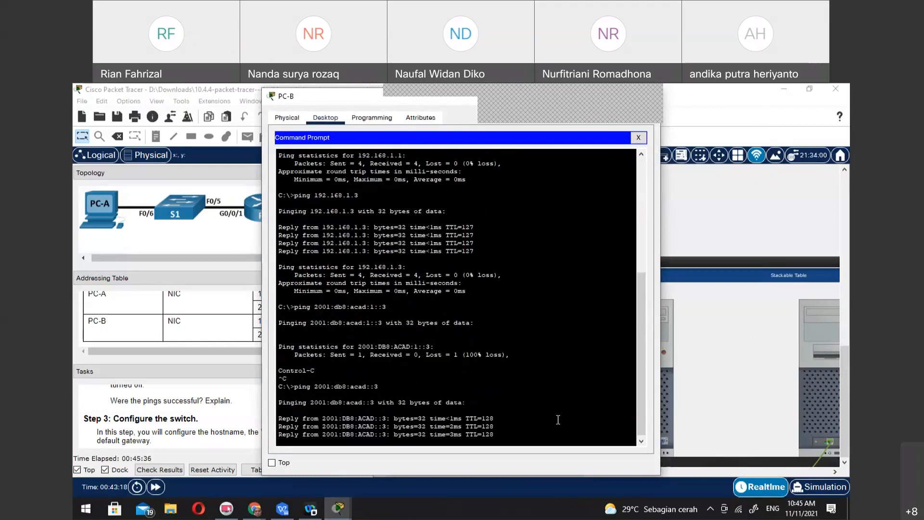
Close PC-B's Command Prompt and review its IPv4 and IPv6 settings in IP Configuration
left_click(371, 118)
left_click(510, 310)
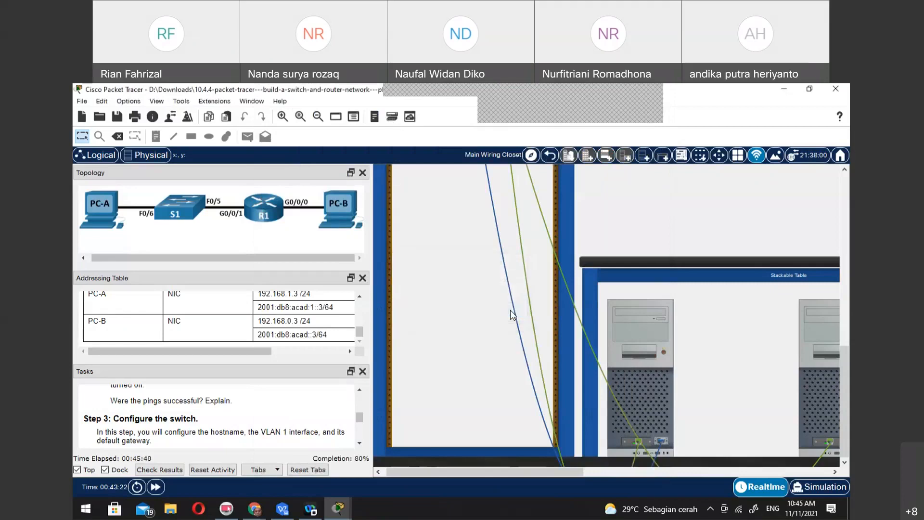
left_click(806, 363)
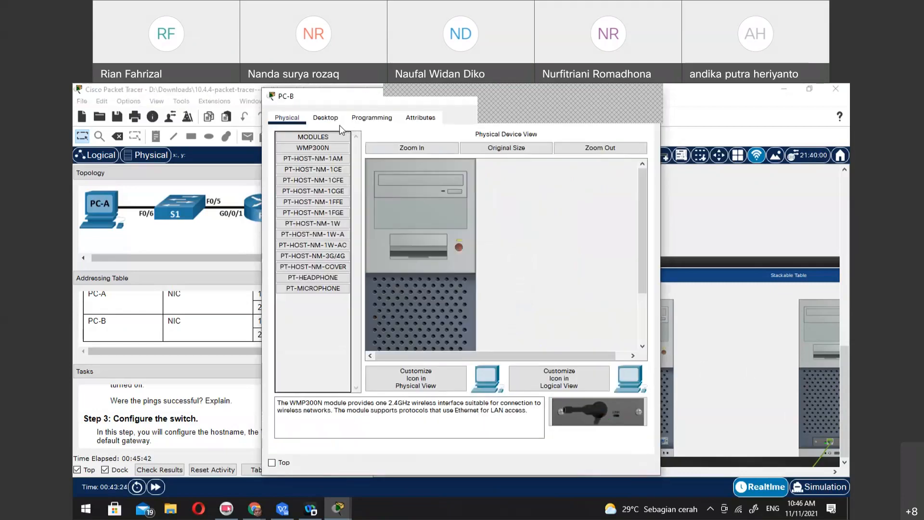
left_click(325, 117)
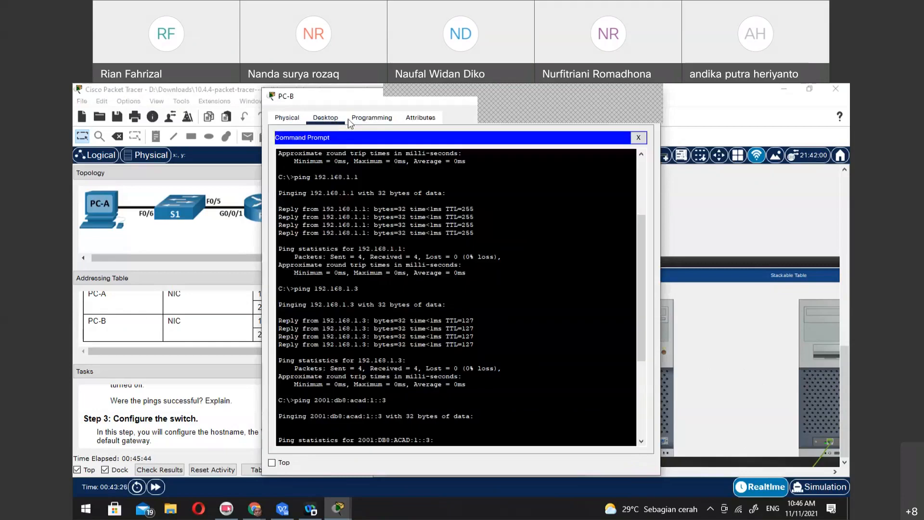
left_click(639, 138)
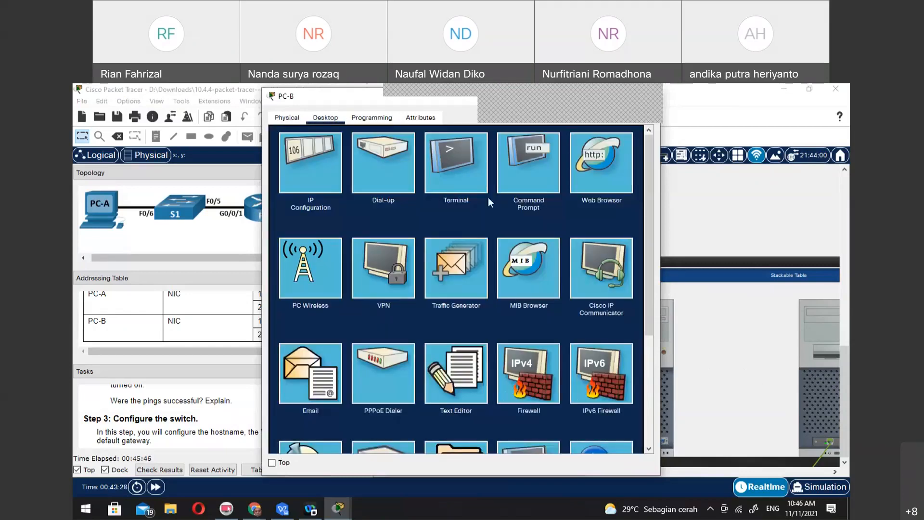
left_click(317, 167)
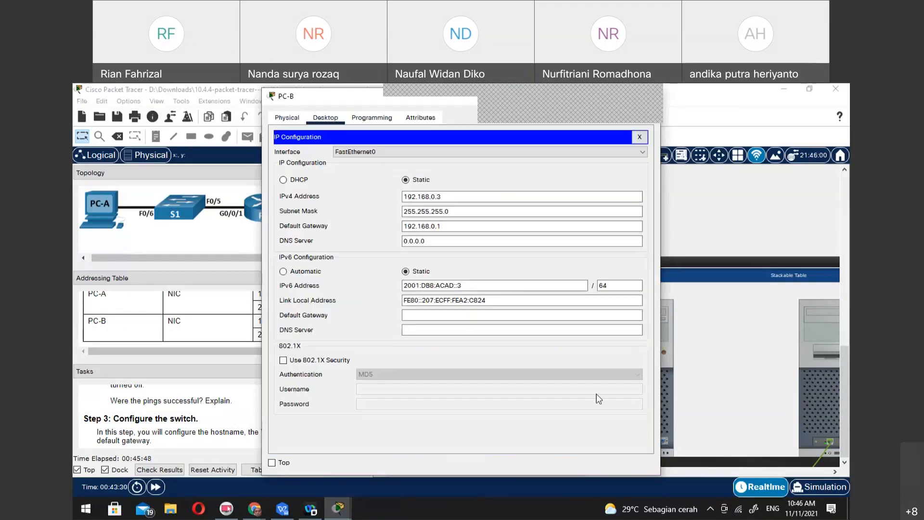
left_click(491, 331)
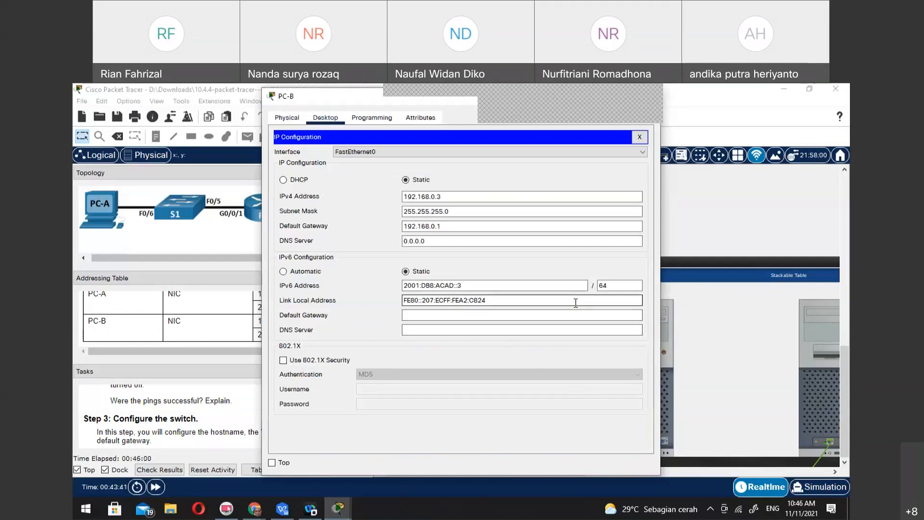
left_click(639, 138)
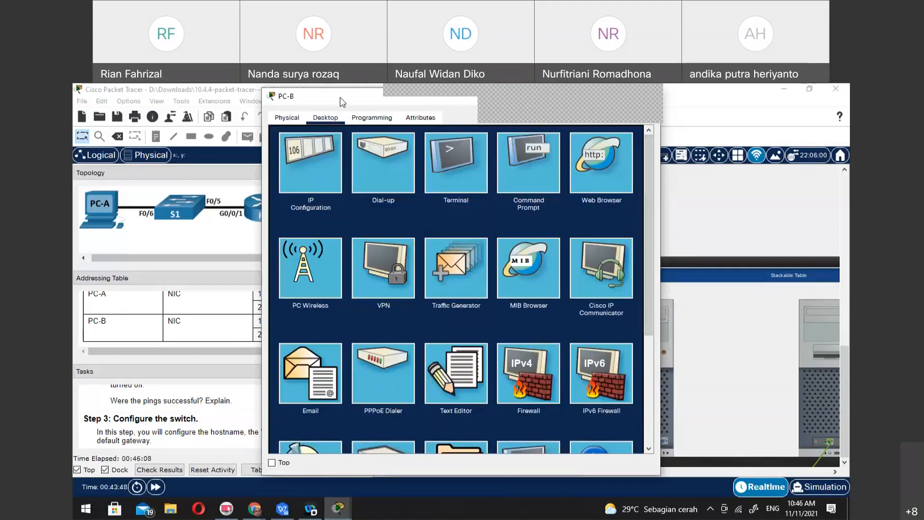
Return to the wiring closet, inspect the rear of switch S1 and plug a console cable into its console port
left_click_drag(342, 101, 299, 124)
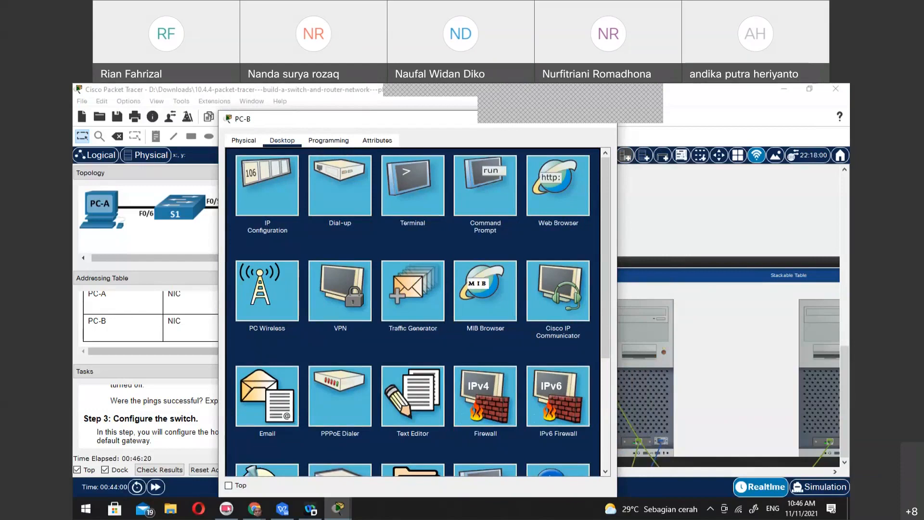
left_click(236, 91)
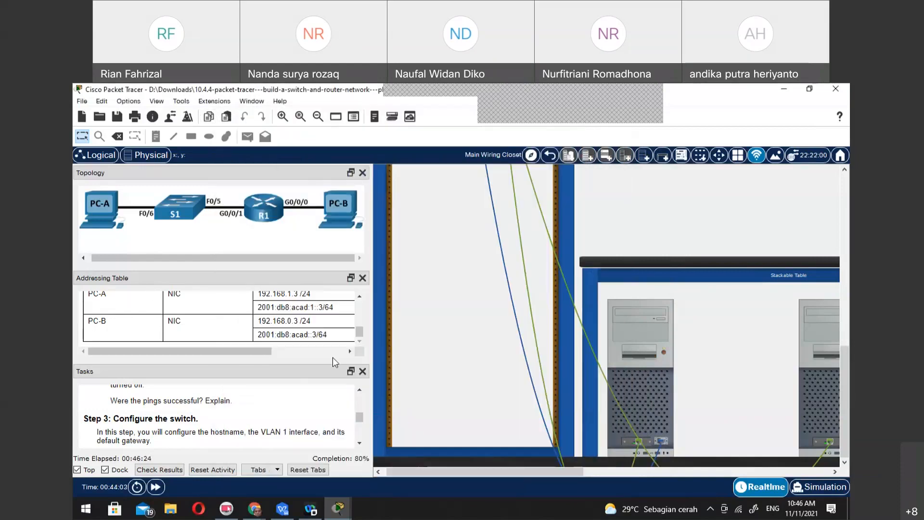
scroll(492, 285, "up", 5)
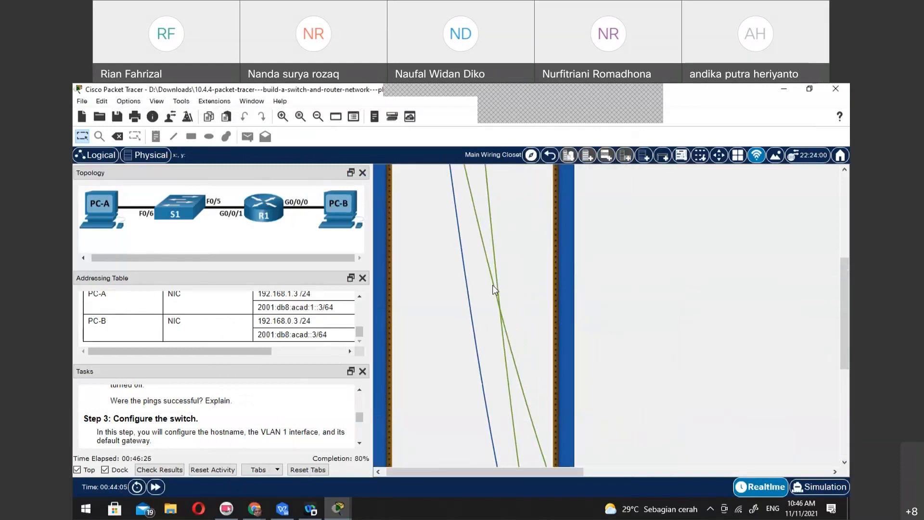
right_click(498, 228)
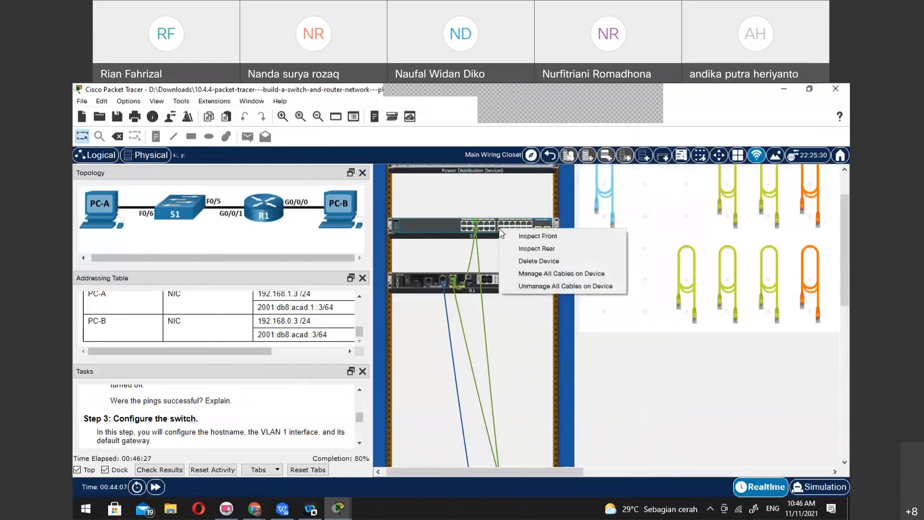
left_click(521, 247)
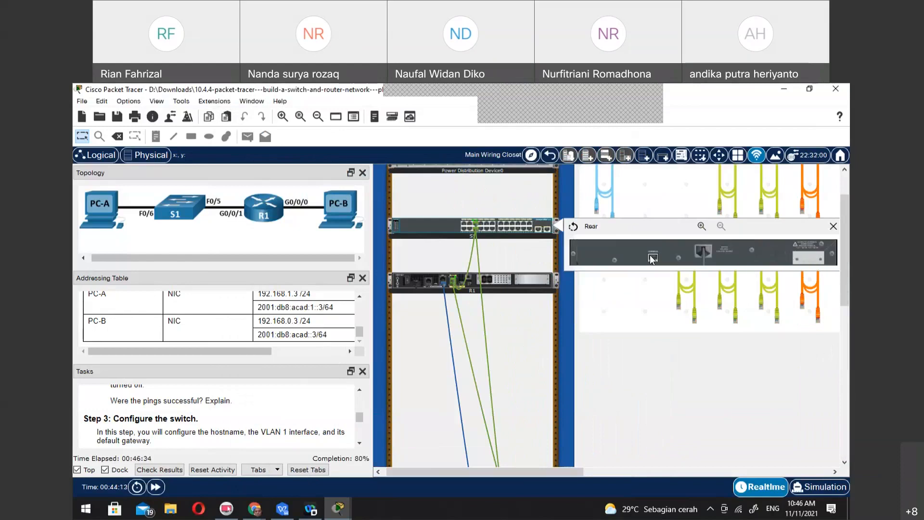
mouse_move(650, 256)
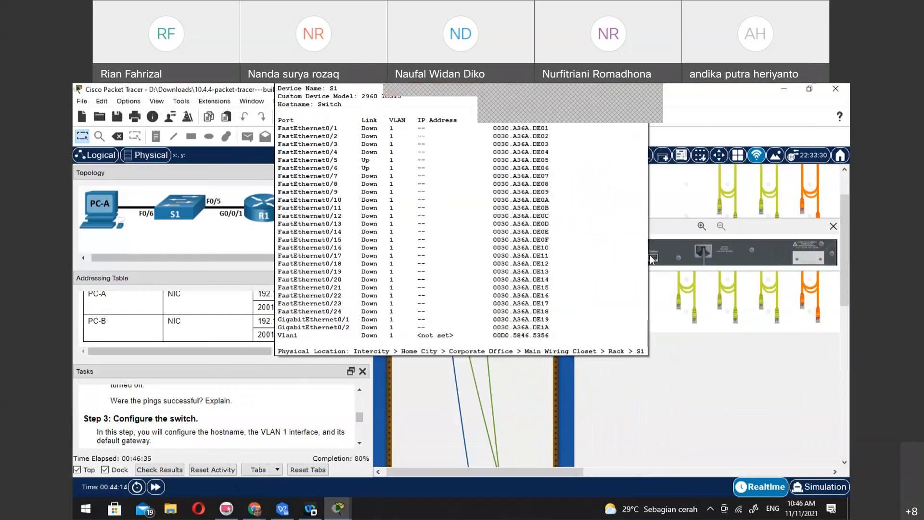
left_click(701, 226)
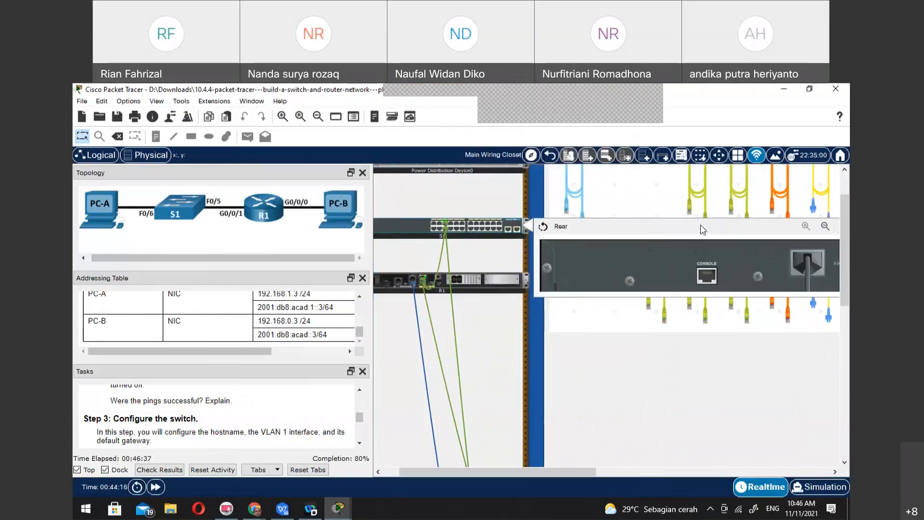
left_click(571, 187)
left_click(706, 276)
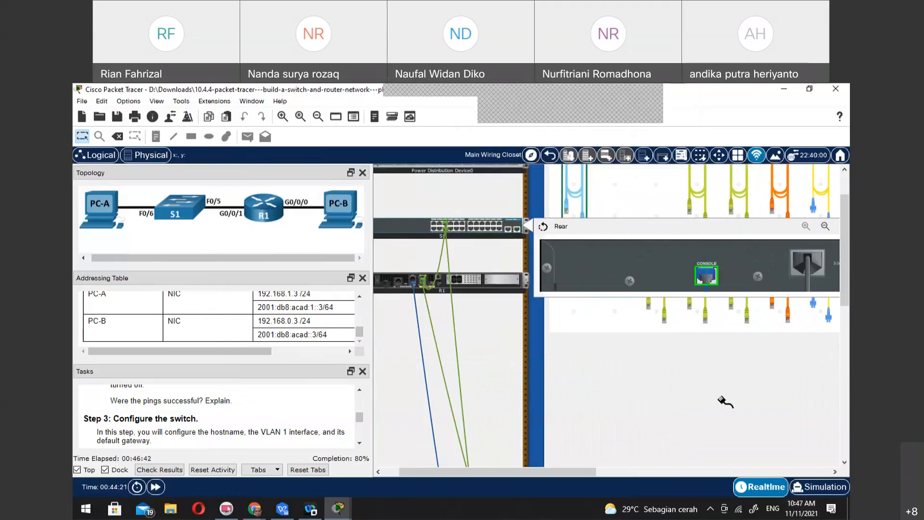
Connect the free end of the console cable to the RS 232 port of PC-B on the stackable table
left_click_drag(846, 291, 845, 445)
left_click(769, 470)
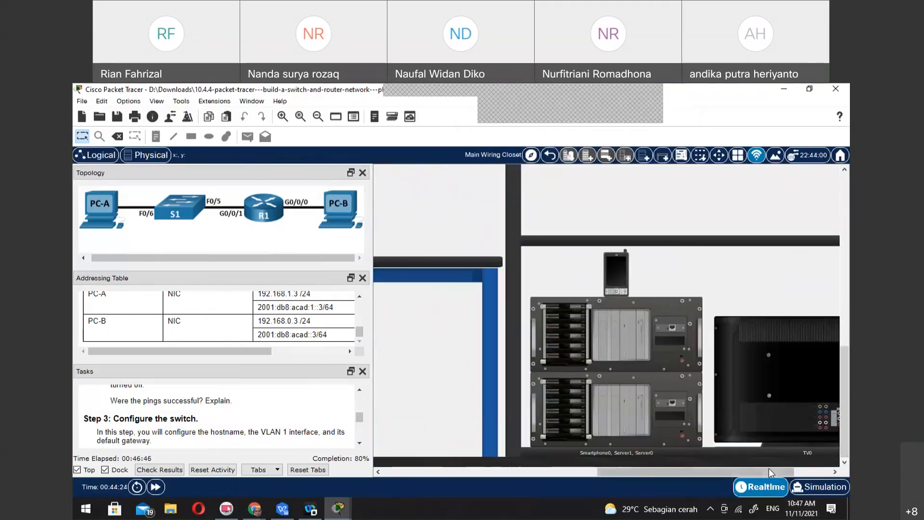
left_click_drag(599, 475, 443, 476)
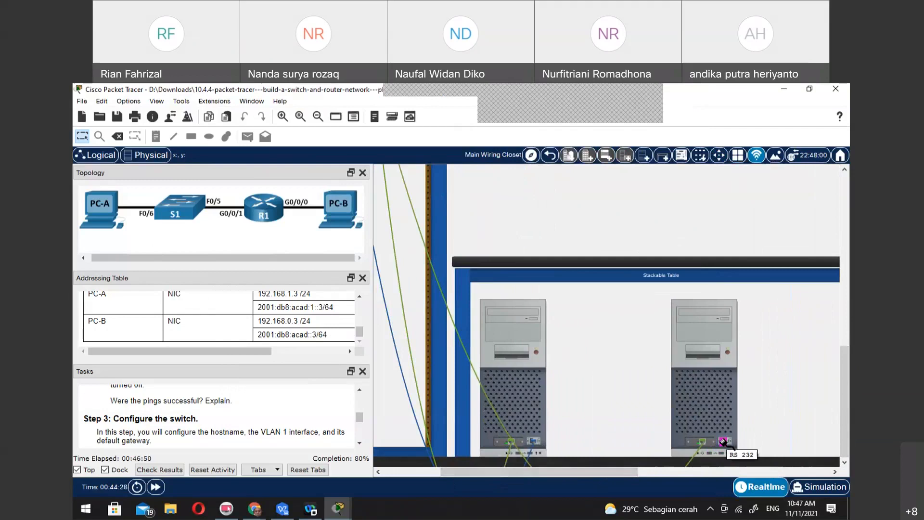
mouse_move(738, 439)
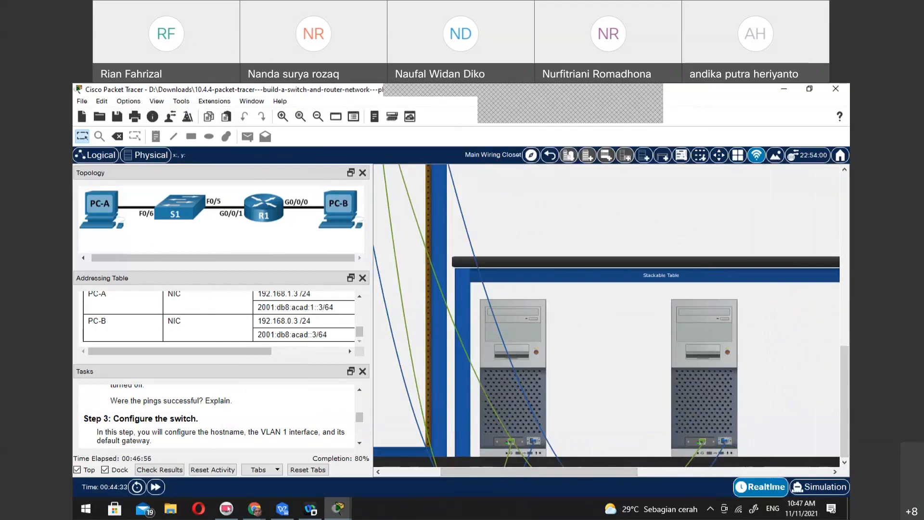
Open a Terminal session from PC-B to the switch with the default port configuration and start its command line
left_click(283, 511)
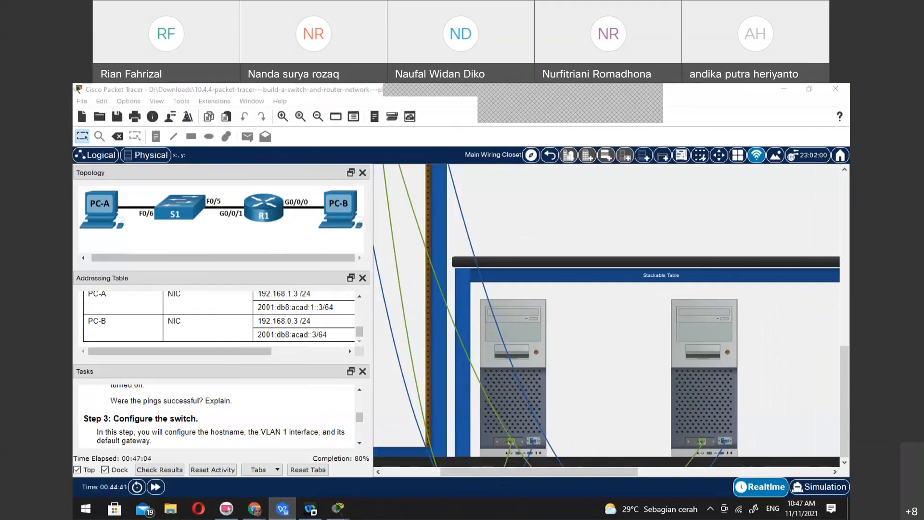
left_click(695, 398)
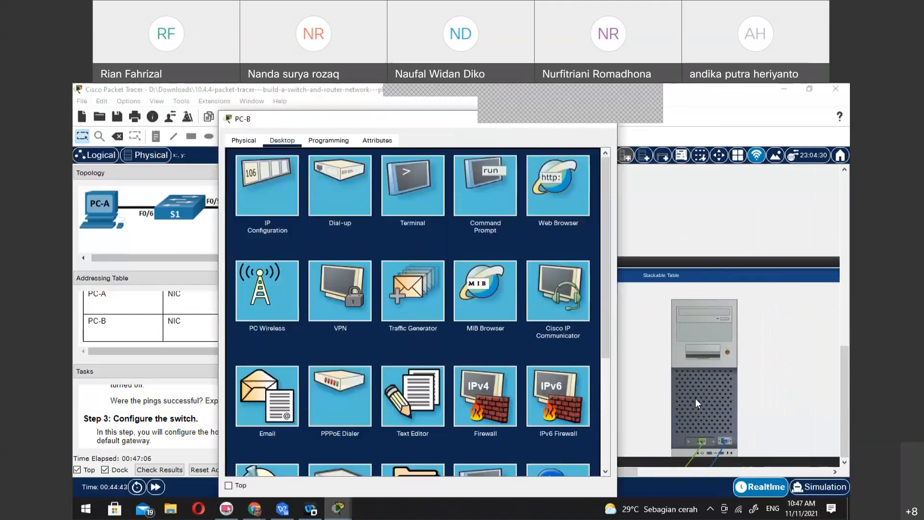
left_click(408, 180)
left_click(570, 264)
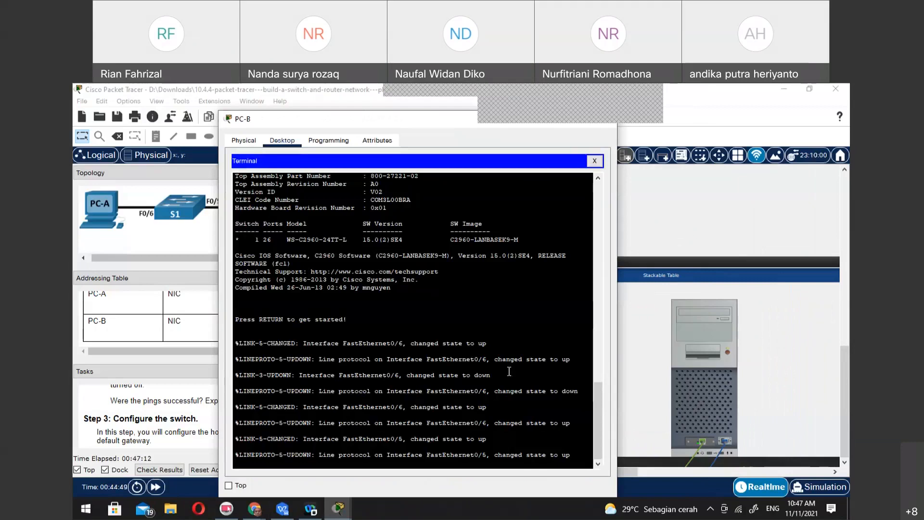
key("Return")
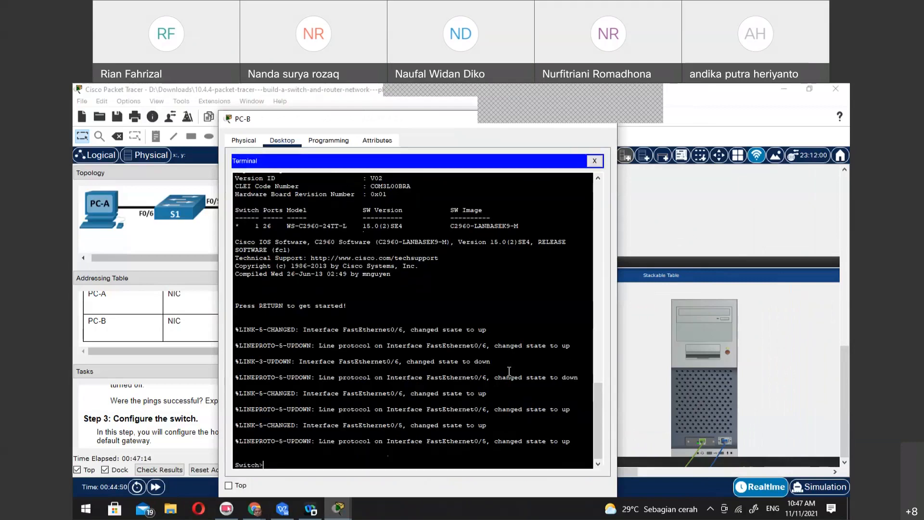
Enter privileged mode on the switch and display its SDM template with show sdm prefer
type("en")
key("Return")
type("show sdm")
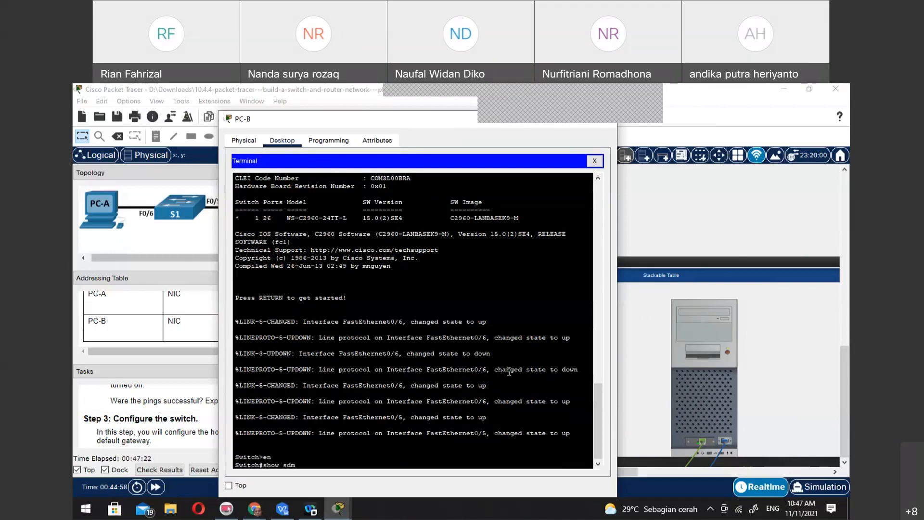
type("prefer")
key("Return")
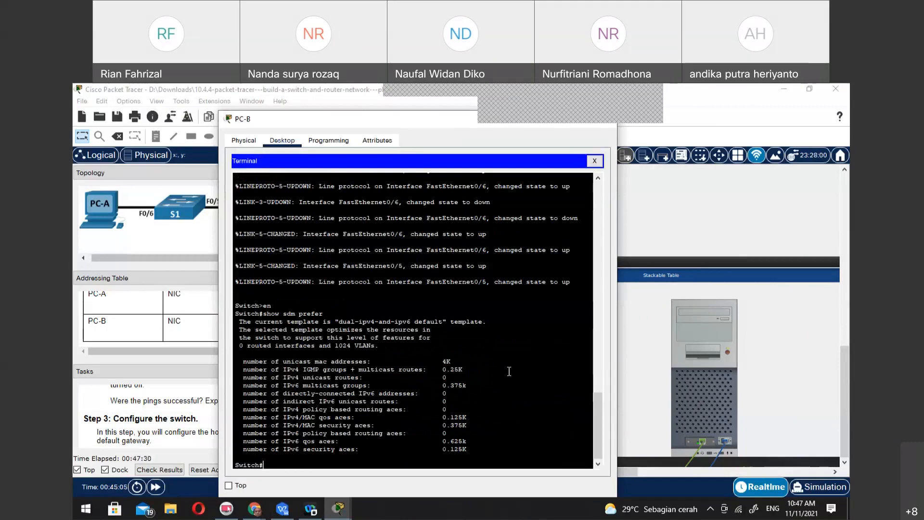
Enter global configuration mode on the switch and run sdm prefer dual-ipv4-and-ipv6 default
type("confi")
key("Tab")
type("ter")
key("Tab")
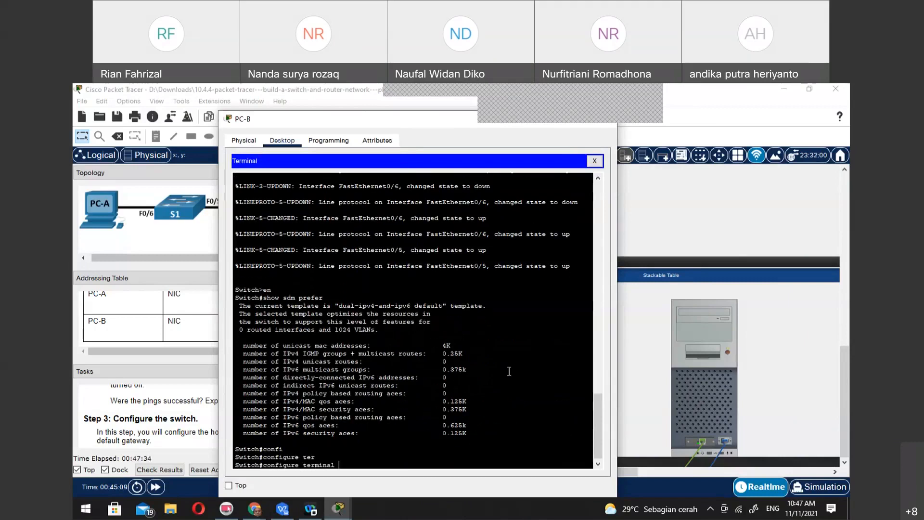
key("Return")
type("sdm prefer")
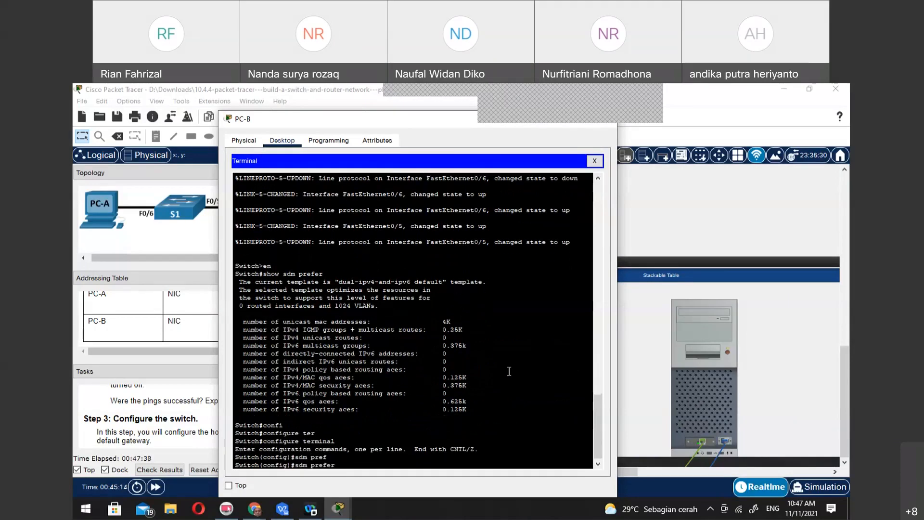
key("Tab")
type("dual")
key("Tab")
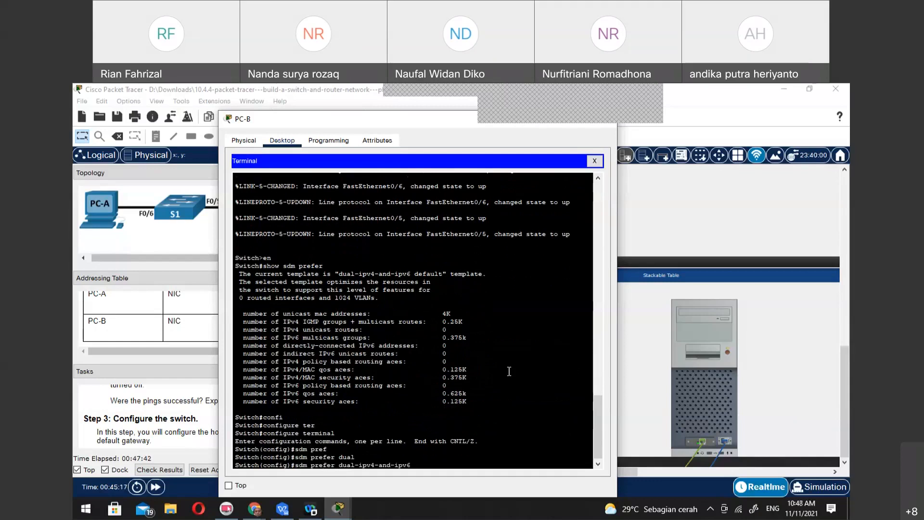
type("def")
key("Tab")
key("Return")
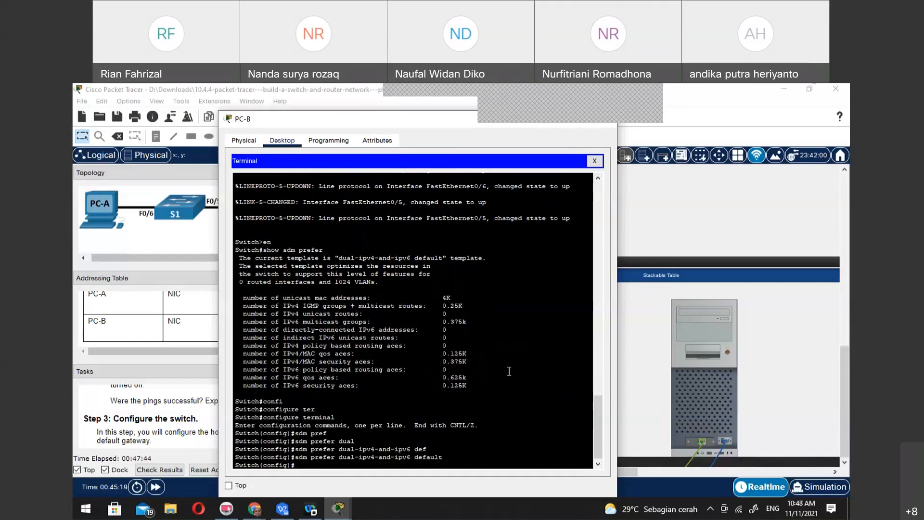
Leave configuration mode and reload the switch, saving the modified configuration
type("end")
key("Return")
type("reload")
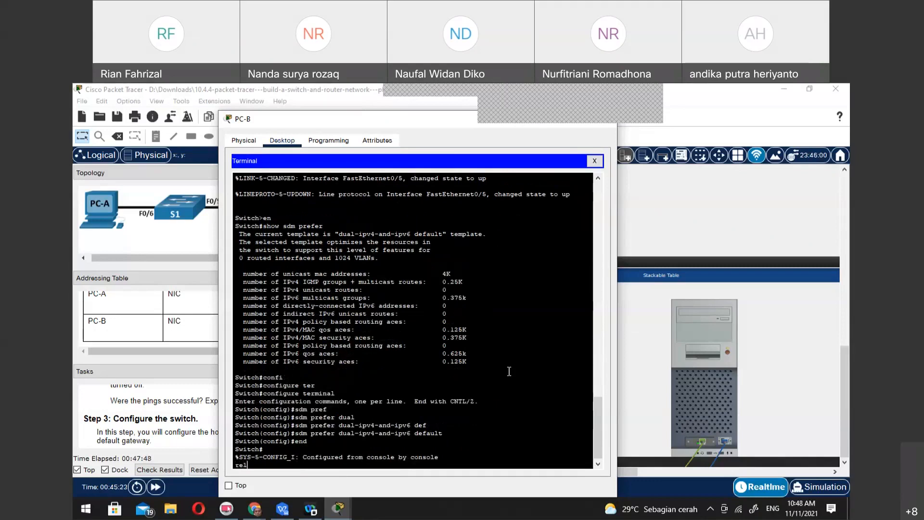
key("Return")
key("Return")
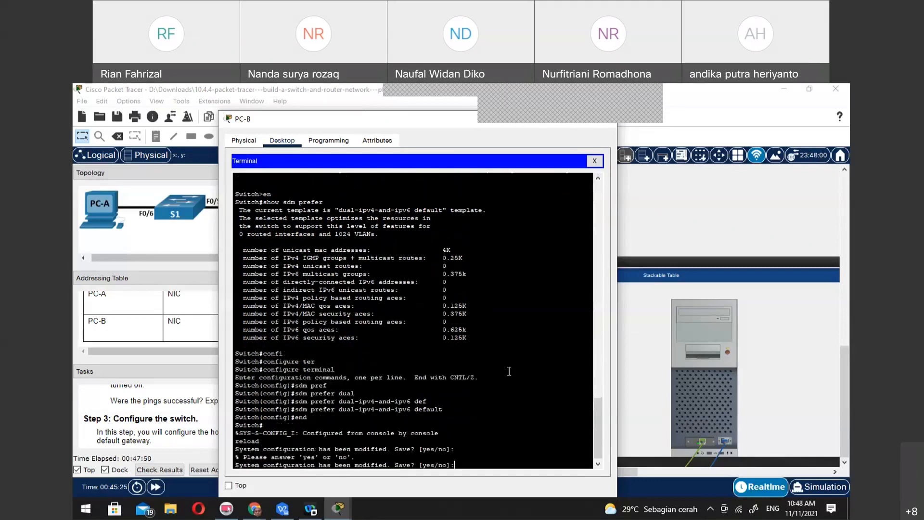
type("yes")
key("Return")
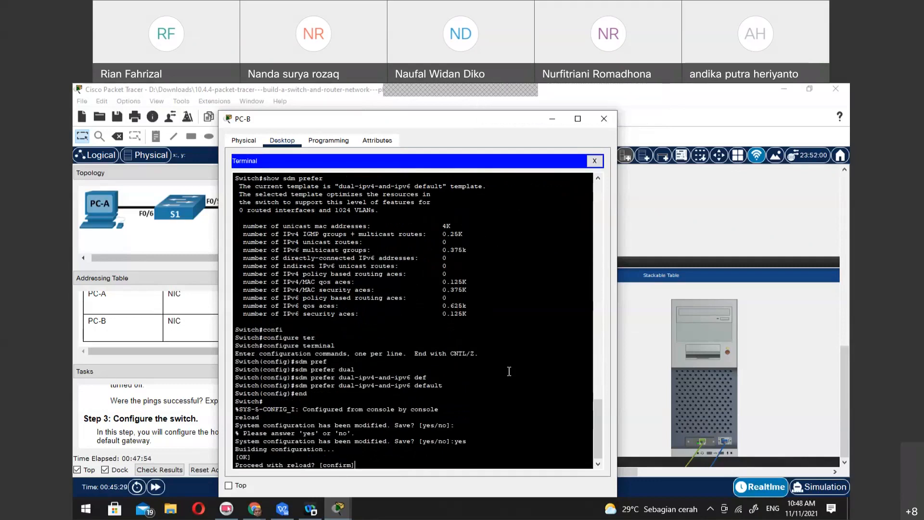
key("Return")
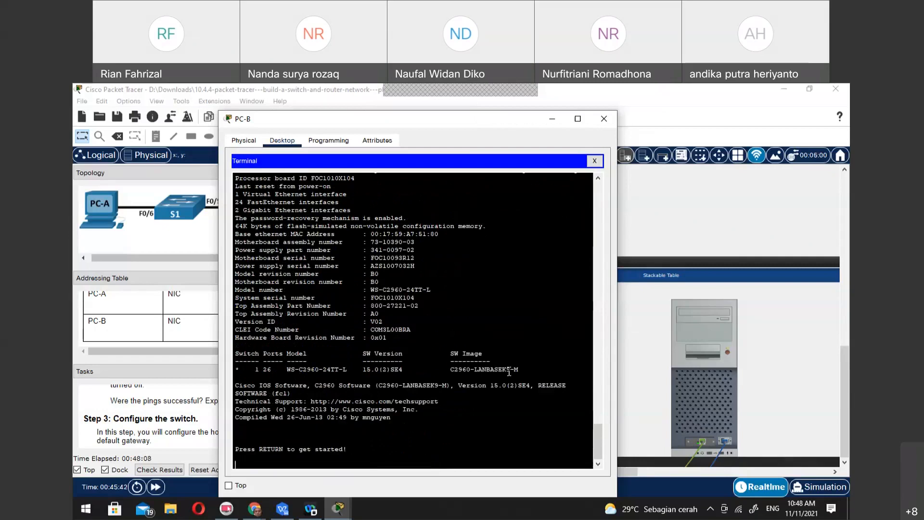
key("Return")
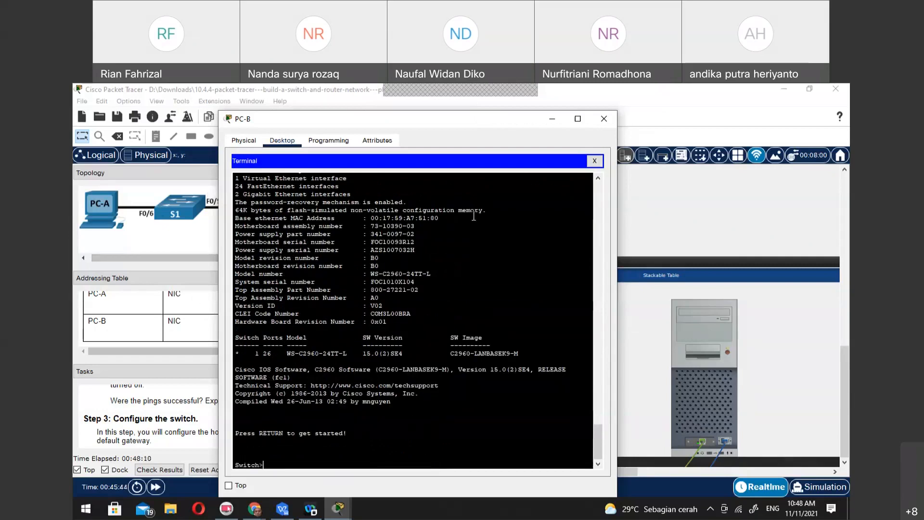
Close the Terminal and ping PC-A's IPv6 address 2001:db8:acad:1::3 from PC-B's Command Prompt
left_click(596, 162)
left_click(501, 181)
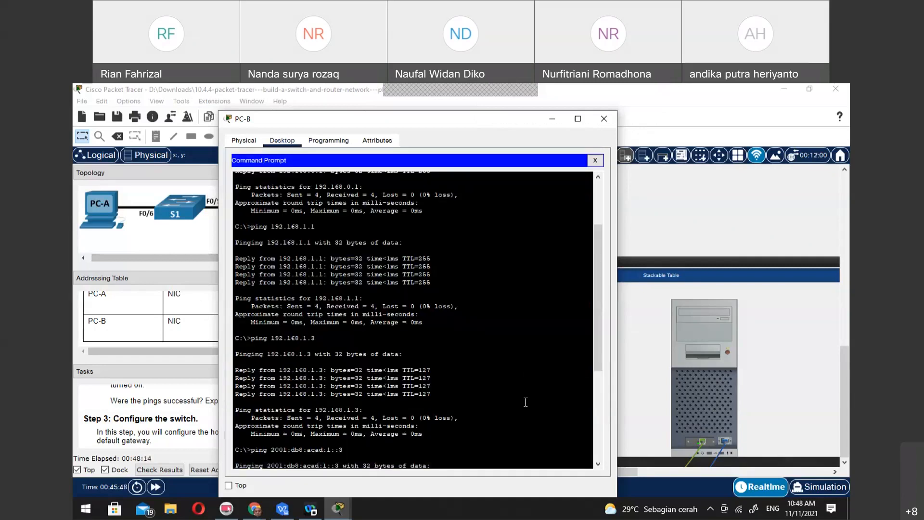
key("Up")
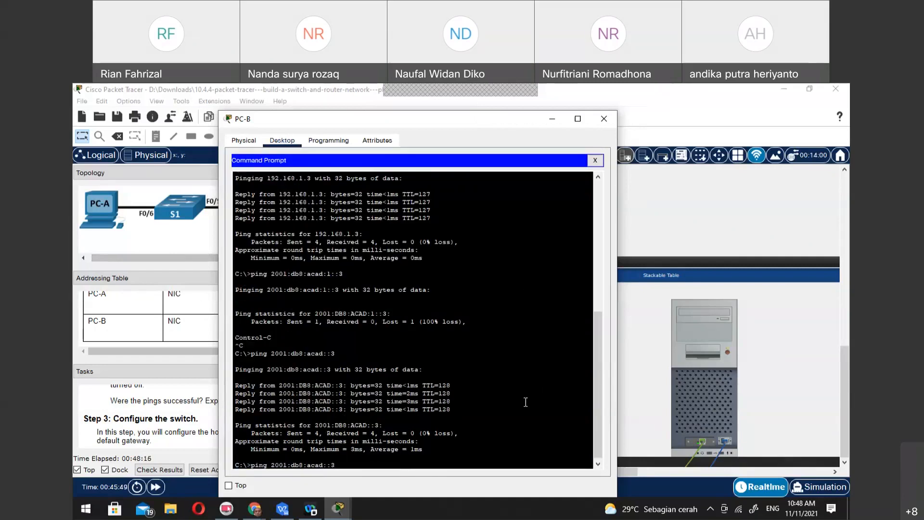
key("BackSpace")
key("BackSpace")
type("1::3")
key("Return")
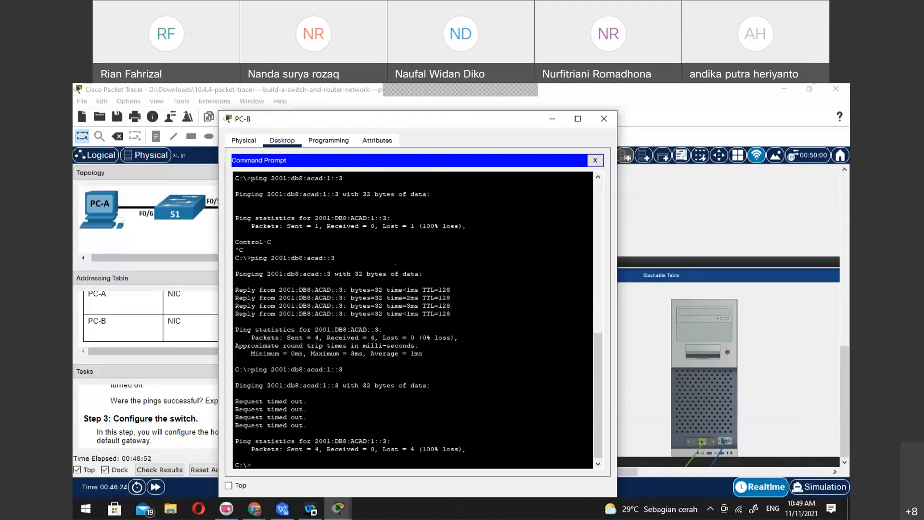
Close the Command Prompt, reopen the Terminal session to the switch and enter privileged mode
left_click(595, 160)
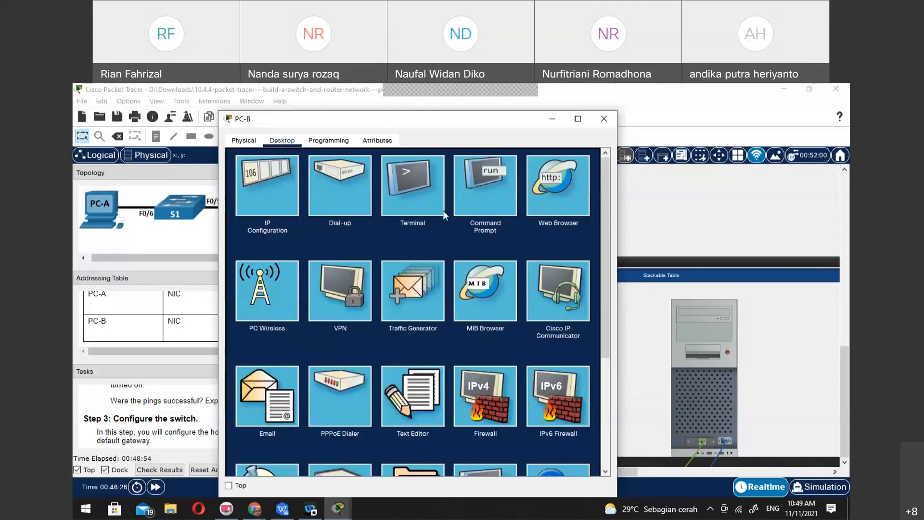
left_click(389, 172)
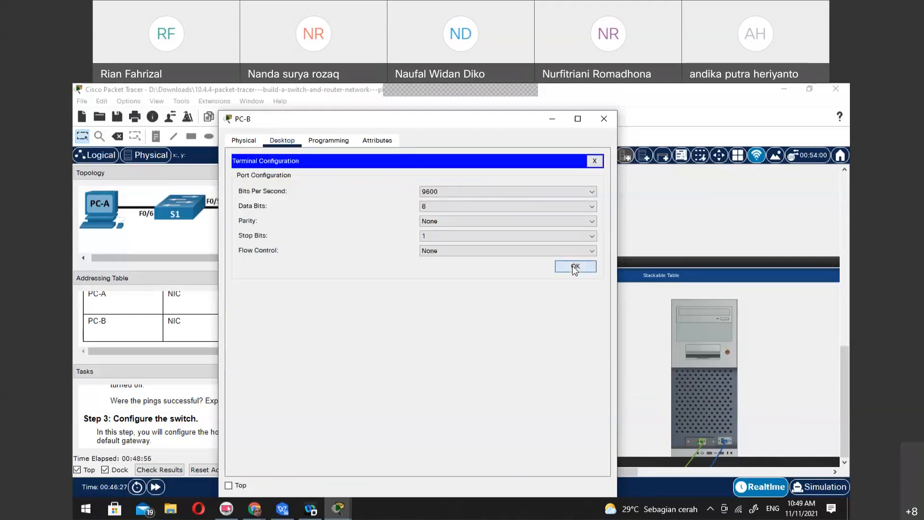
left_click(573, 265)
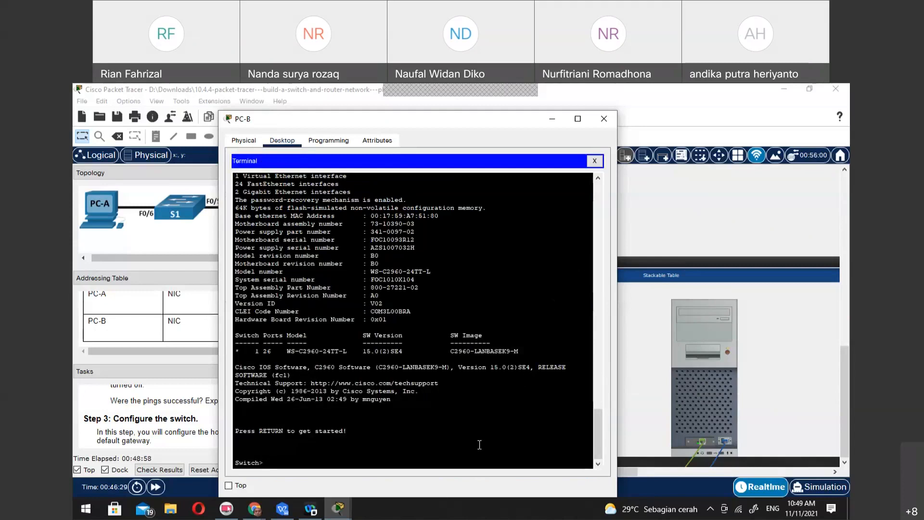
type("en")
key("Return")
Run show sdm prefer on the switch to display its active SDM template
type("sh")
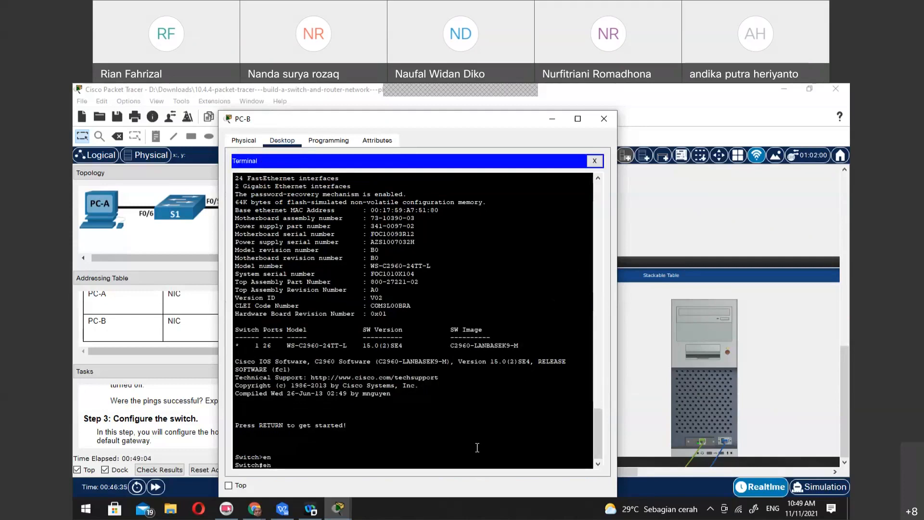
key("BackSpace")
key("BackSpace")
type("sh")
scroll(477, 447, "up", 2)
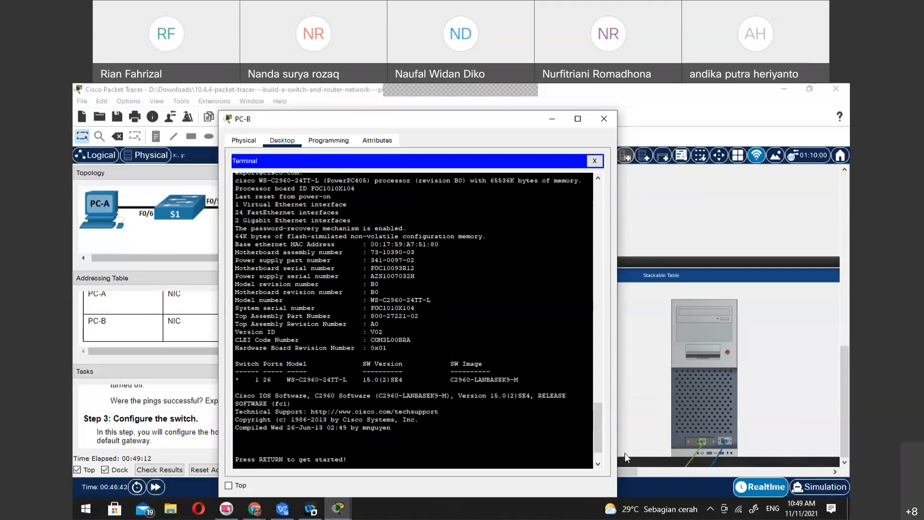
scroll(455, 414, "down", 2)
type("sdm pre")
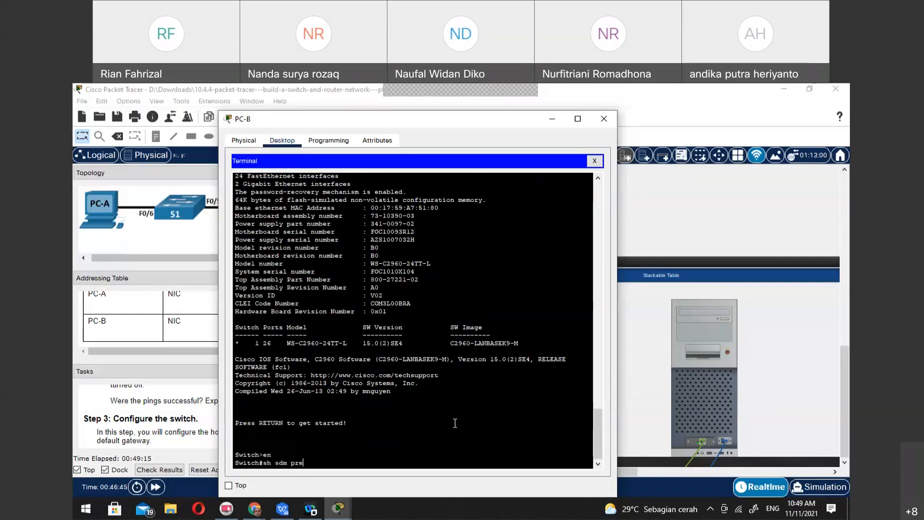
key("Tab")
key("Return")
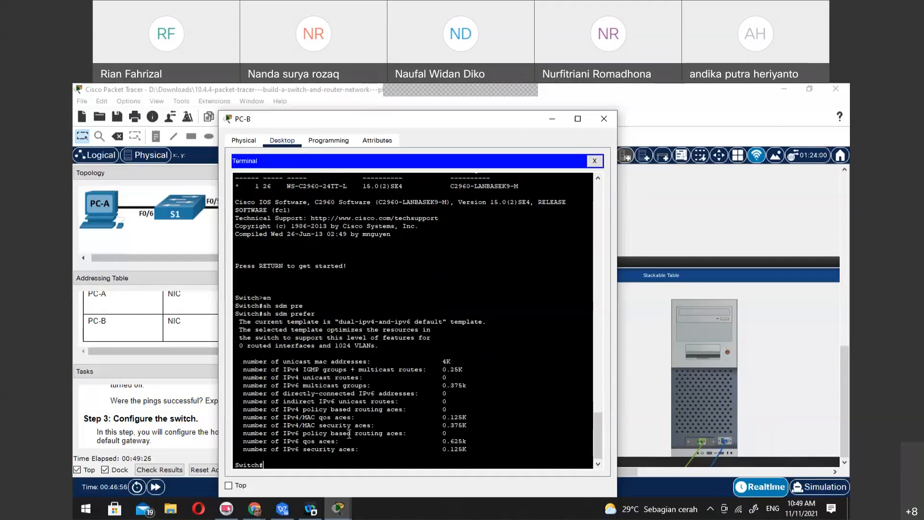
Ping PC-A's IPv6 address 2001:db8:acad:1::3 from the switch
type("ping 2001:db8:acad:1::3")
key("Return")
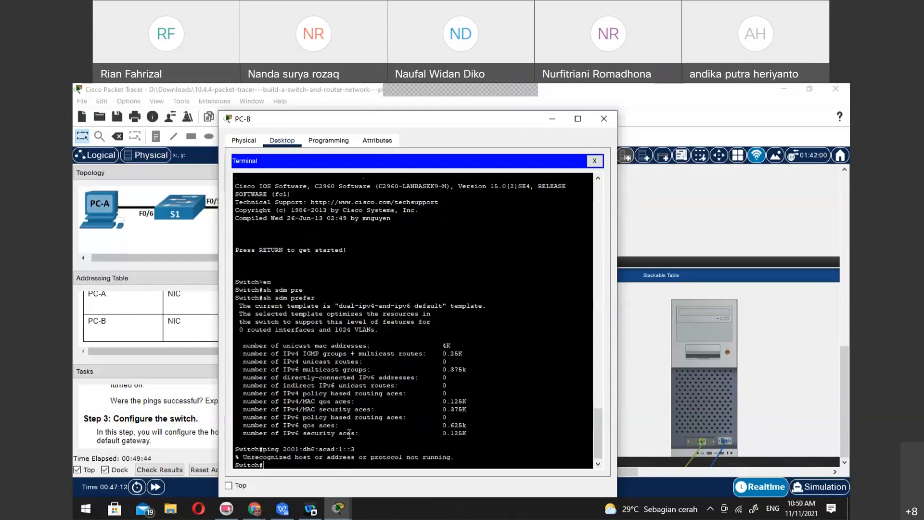
Try ping6 2001:db8:acad:1::3 on the switch and query the CLI help for ping
key("Up")
type("6")
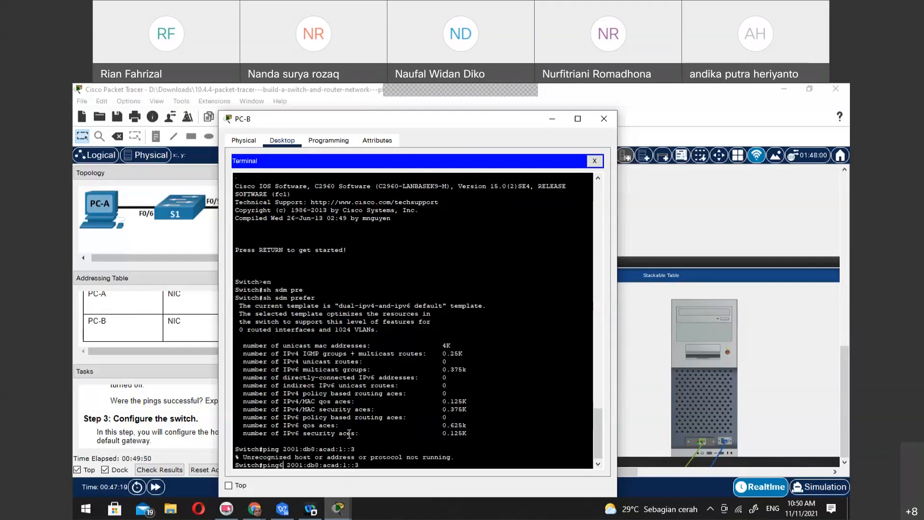
key("Return")
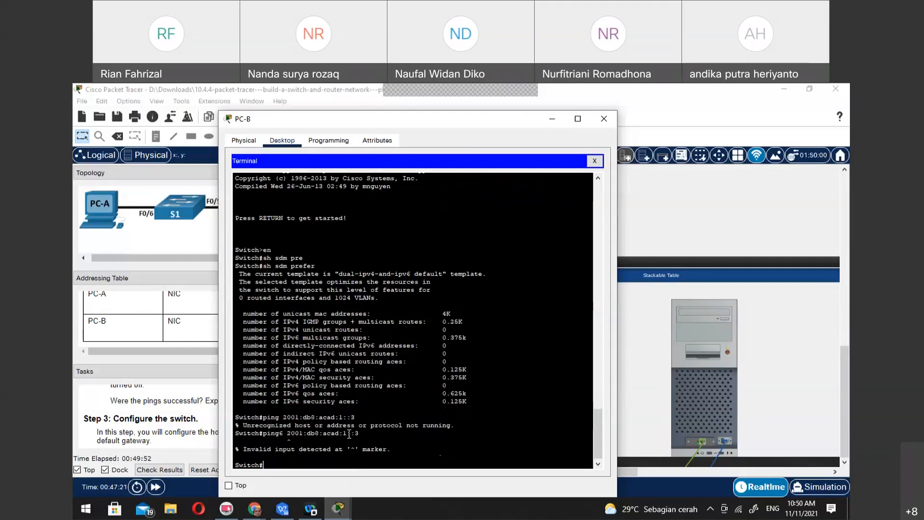
type("ping?")
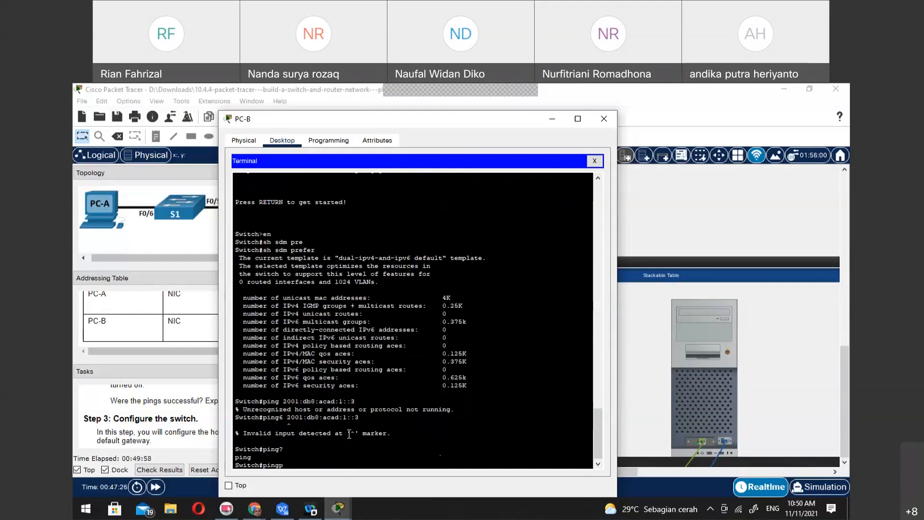
key("BackSpace")
key("alt+Tab")
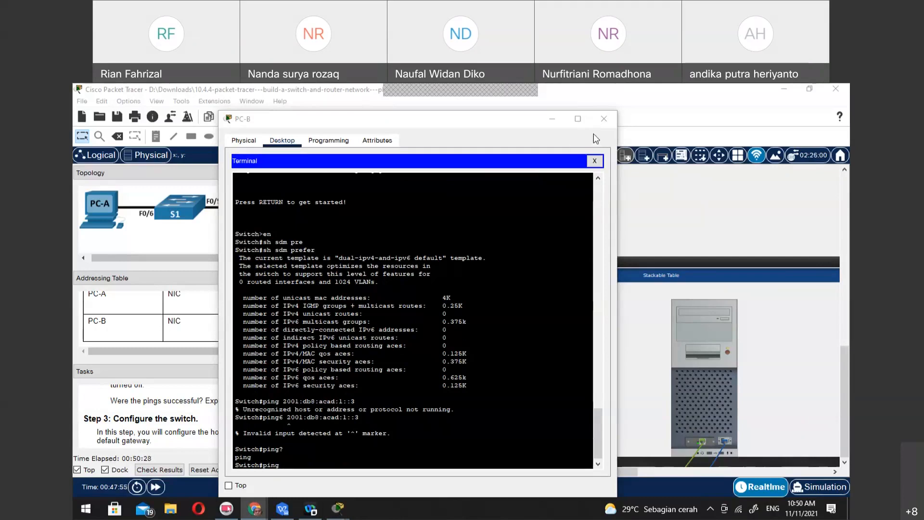
Close the Terminal and check the IPv4 Firewall and IPv6 Firewall settings on PC-B
left_click(595, 161)
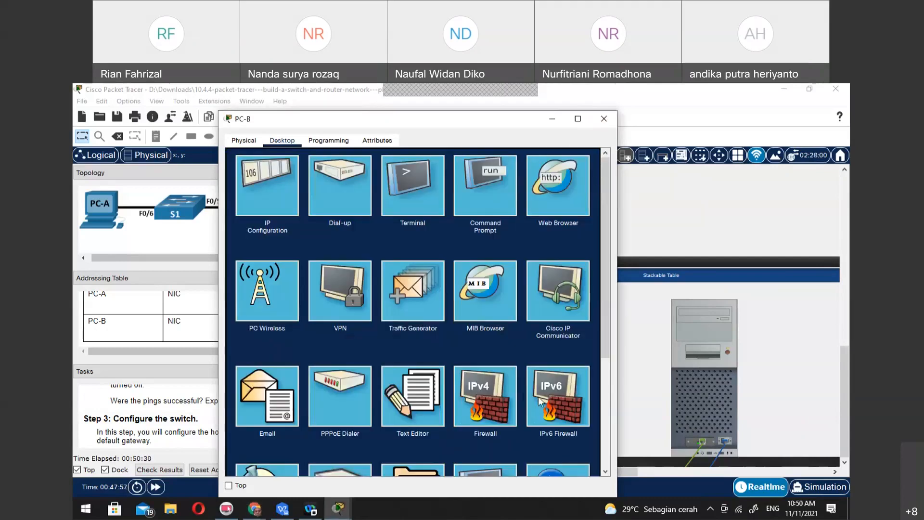
scroll(564, 340, "down", 3)
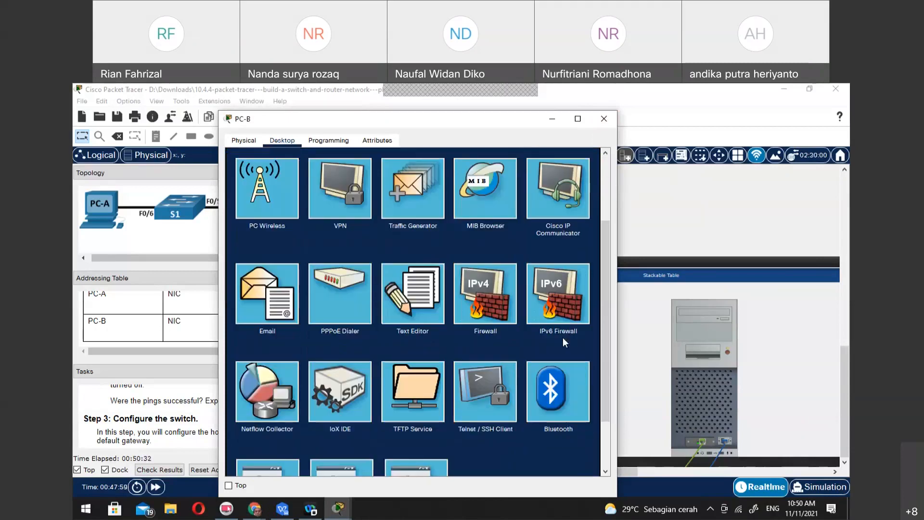
left_click(509, 307)
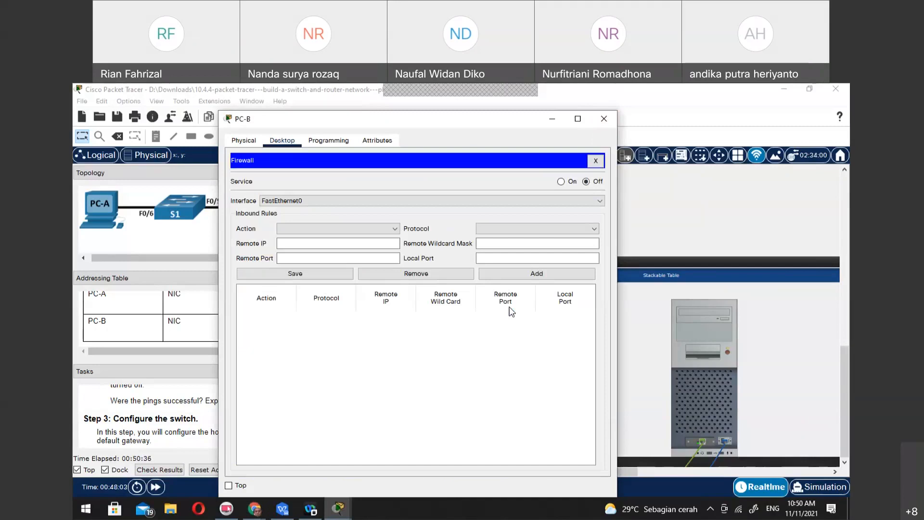
left_click(596, 161)
left_click(550, 382)
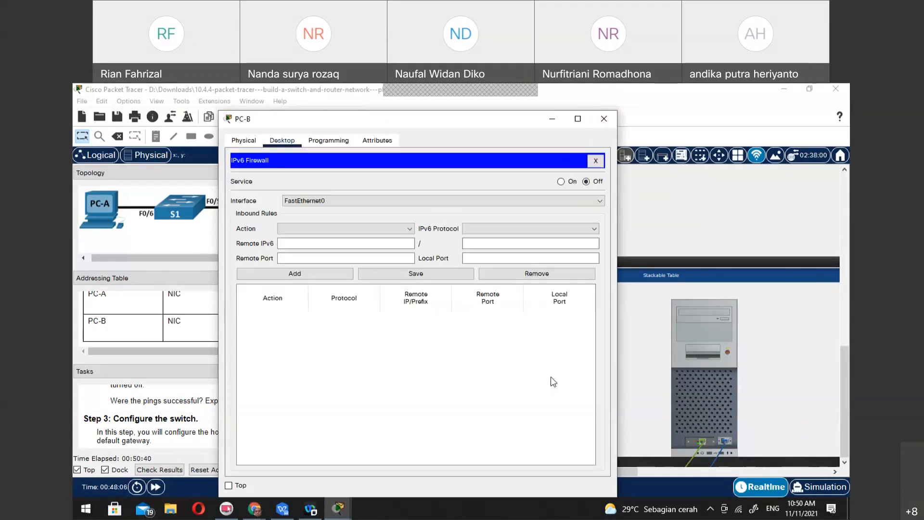
left_click(596, 161)
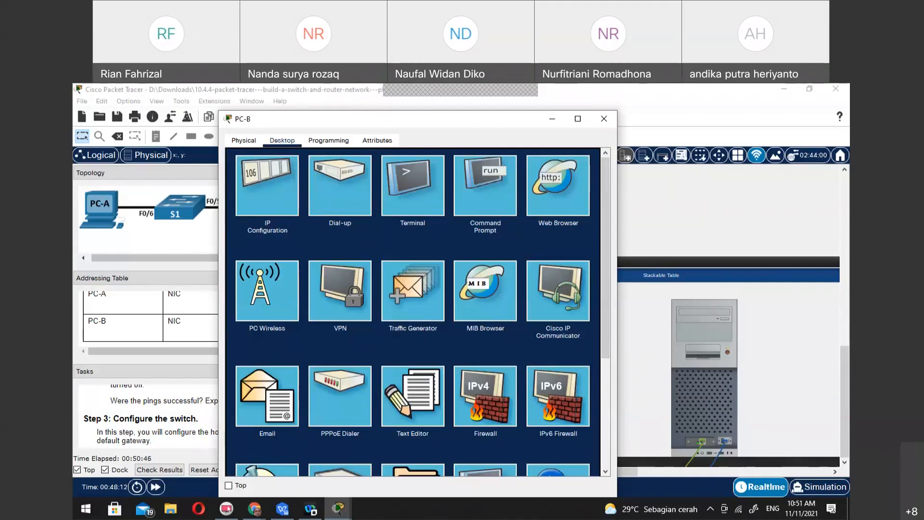
Reopen the Terminal session from PC-B to the switch and clear the leftover ping text at the prompt
left_click(719, 371)
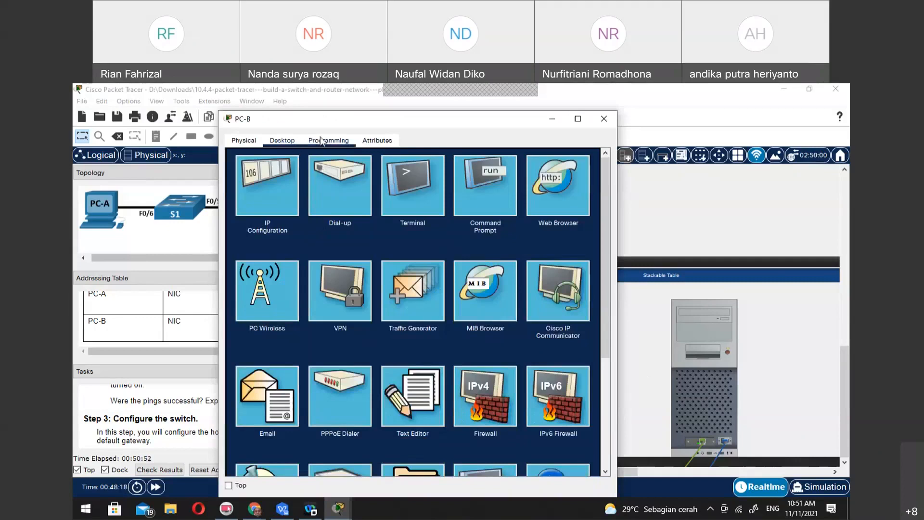
left_click(420, 191)
left_click(573, 268)
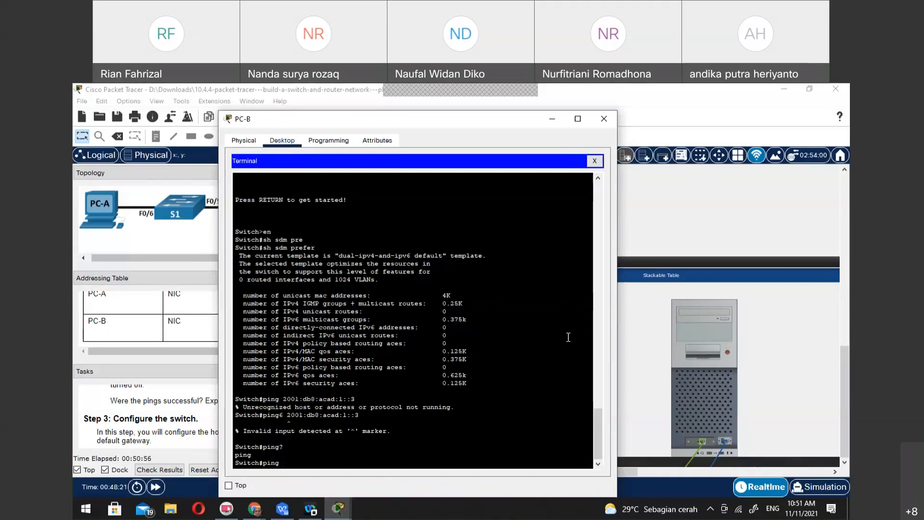
key("BackSpace")
key("BackSpace")
key("BackSpace")
key("BackSpace")
key("BackSpace")
Run show vlan on the switch and page through the complete VLAN listing
type("vlan")
key("BackSpace")
key("BackSpace")
key("BackSpace")
key("BackSpace")
type("sh vlan")
key("Tab")
type("dat")
key("Tab")
key("BackSpace")
key("BackSpace")
key("BackSpace")
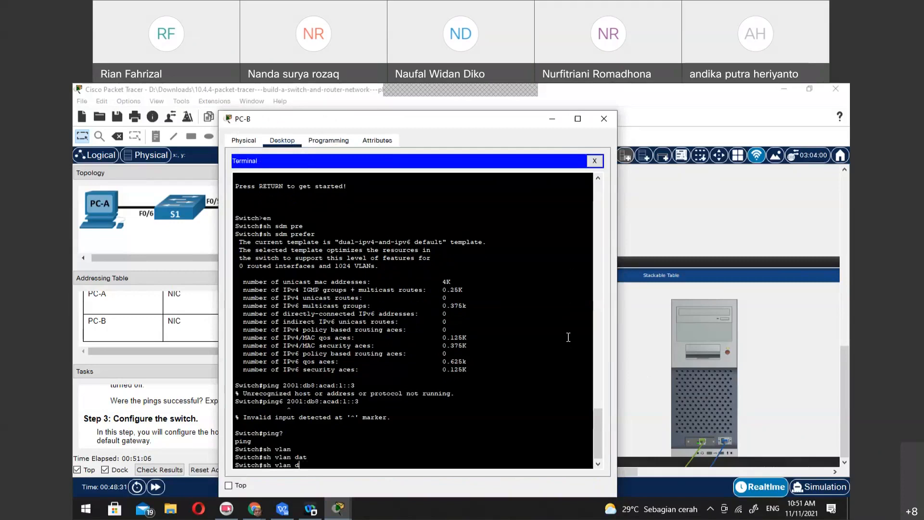
key("Return")
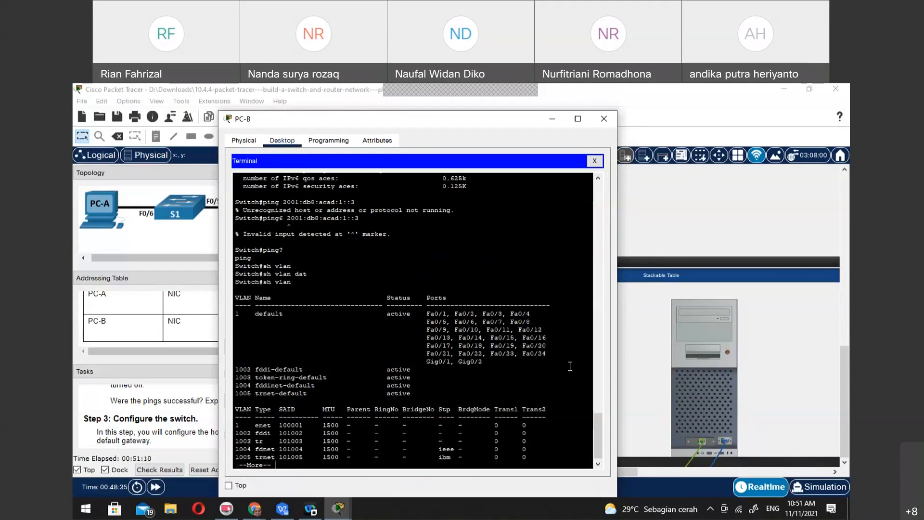
scroll(486, 410, "down", 1)
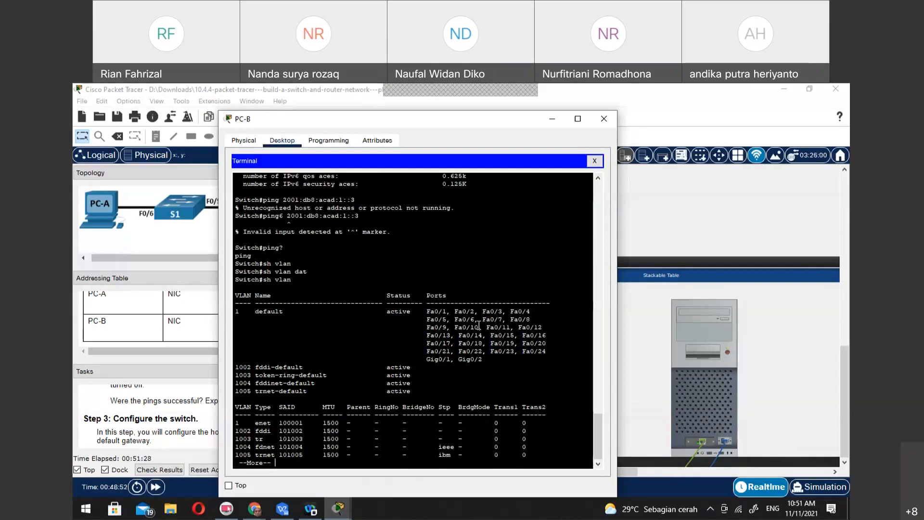
key("space")
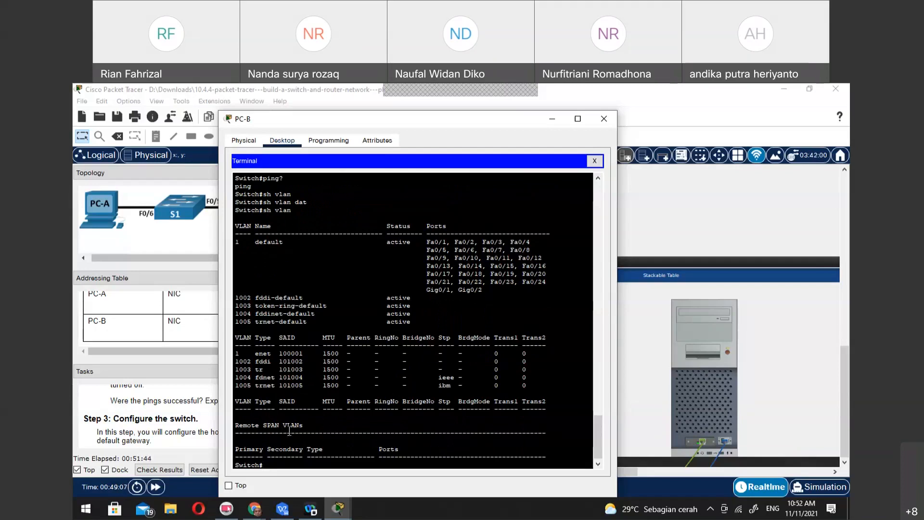
Move the PC-B window clear of the instructions and read the Step 3 switch configuration tasks
left_click_drag(413, 121, 657, 126)
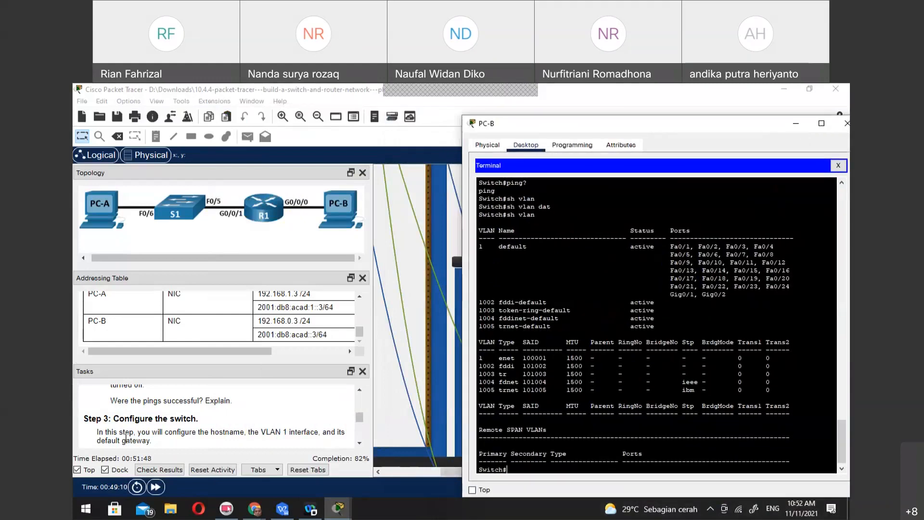
scroll(126, 443, "down", 3)
scroll(126, 439, "up", 2)
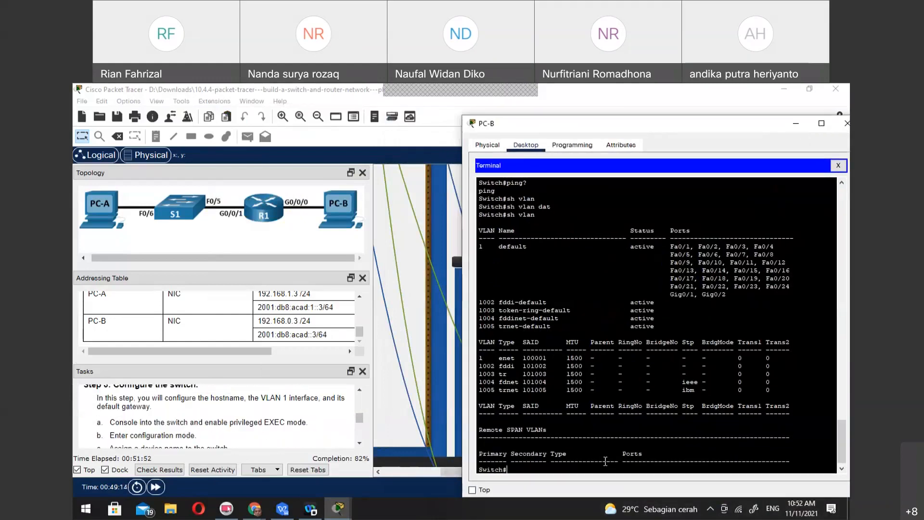
scroll(245, 439, "down", 1)
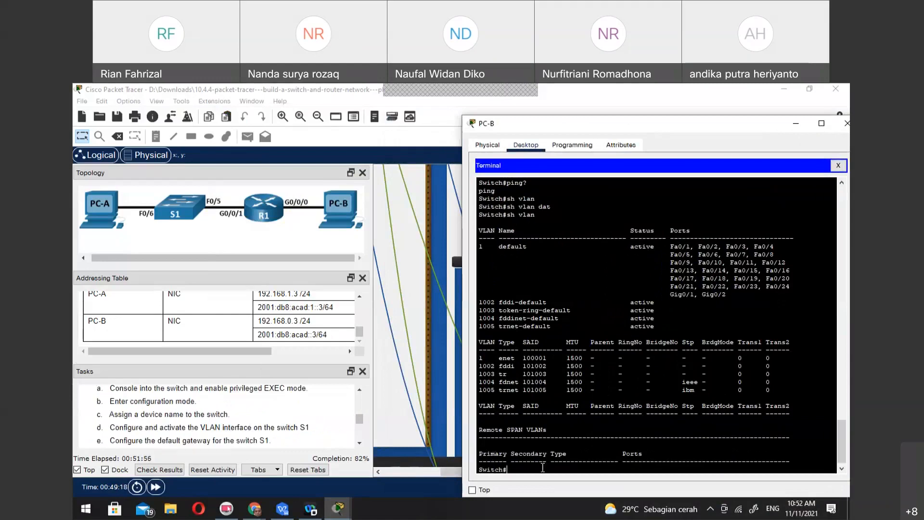
Enter global configuration mode on the switch and set its hostname to S1
type("onfig")
type(" t")
key("Return")
type("host")
key("Tab")
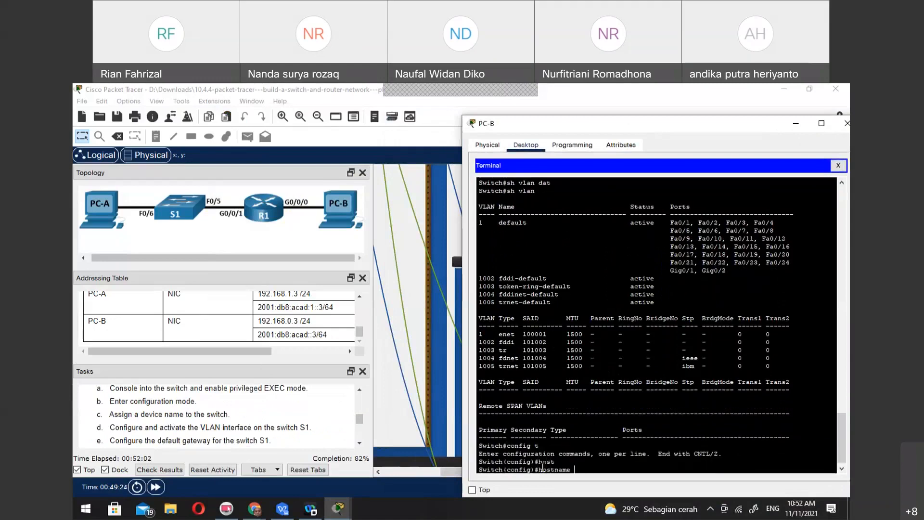
type("S1")
key("Return")
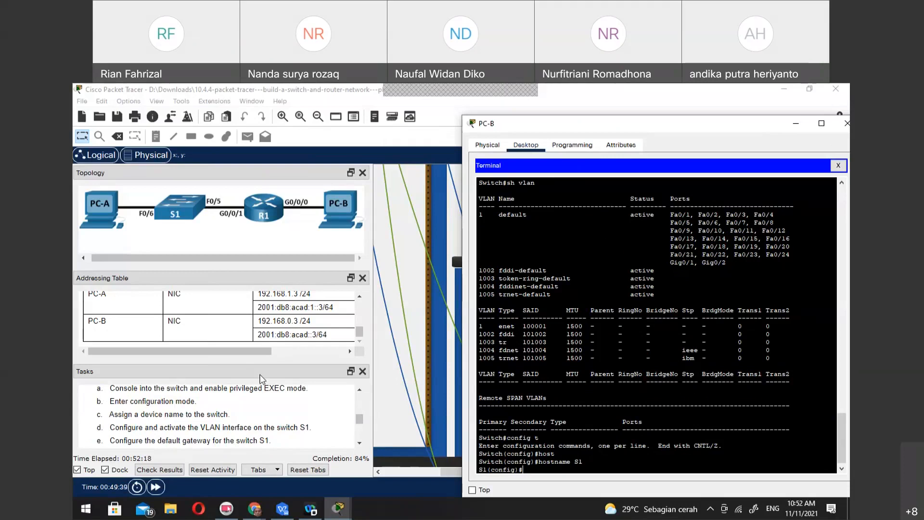
Look up S1's entry in the Addressing Table and enter interface configuration mode for VLAN 1
scroll(231, 324, "up", 5)
scroll(232, 323, "down", 5)
scroll(231, 324, "up", 1)
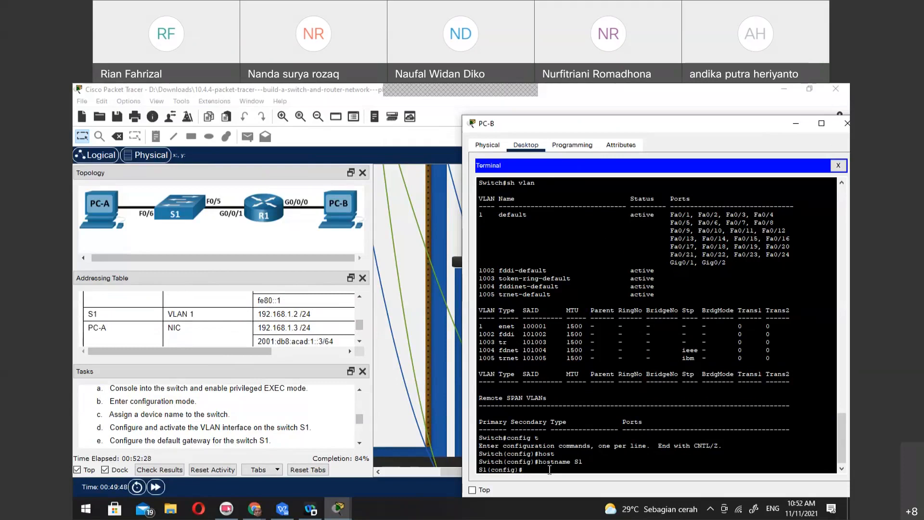
type("int vlan")
type(" 1")
key("Return")
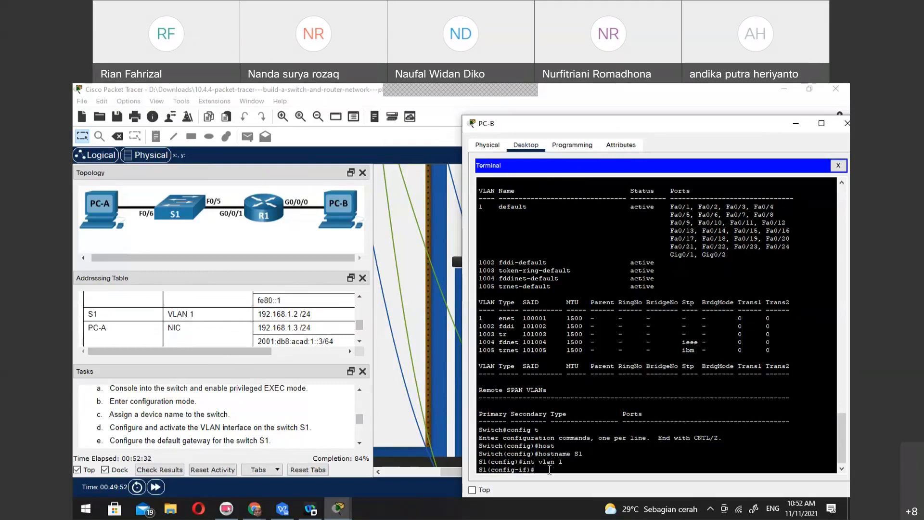
Assign IP address 192.168.1.2 with subnet mask 255.255.255.0 to S1's VLAN 1 interface
type("ip add")
key("Tab")
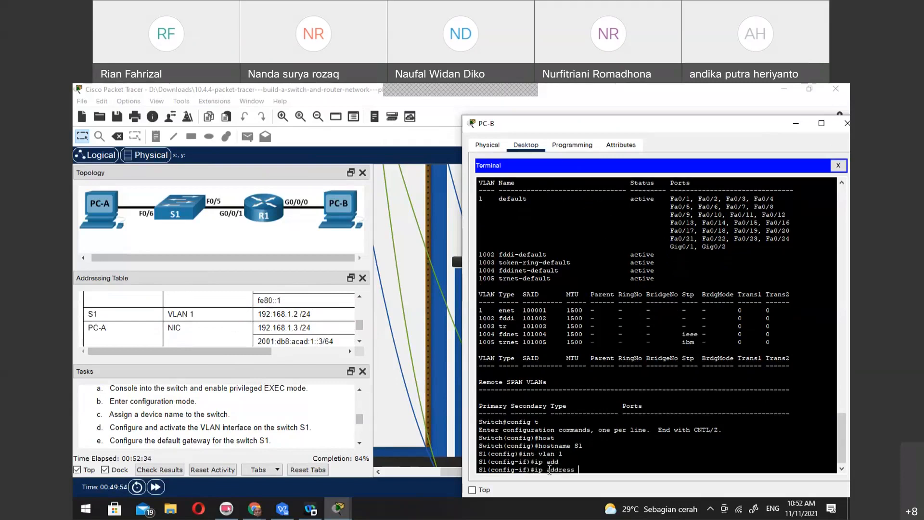
type("192.168.1.2 255")
key("Return")
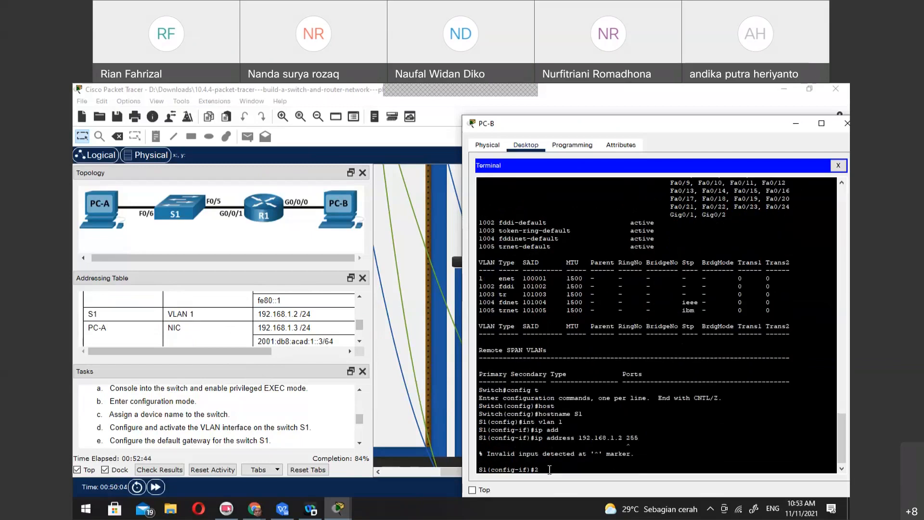
key("Up")
type(".255")
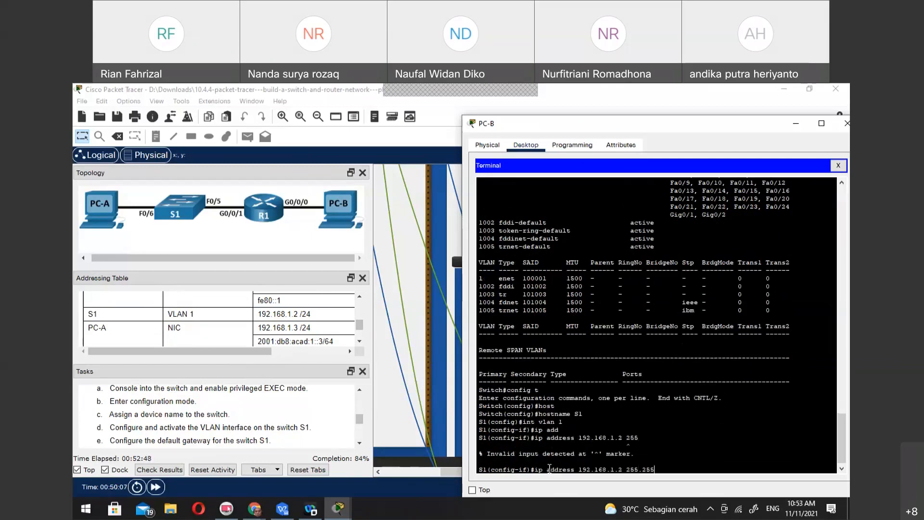
key("alt+Tab")
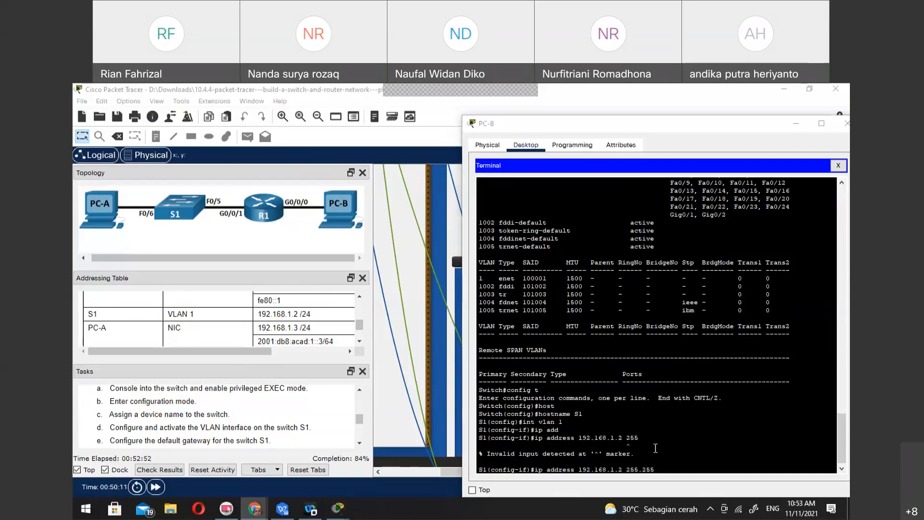
left_click(690, 454)
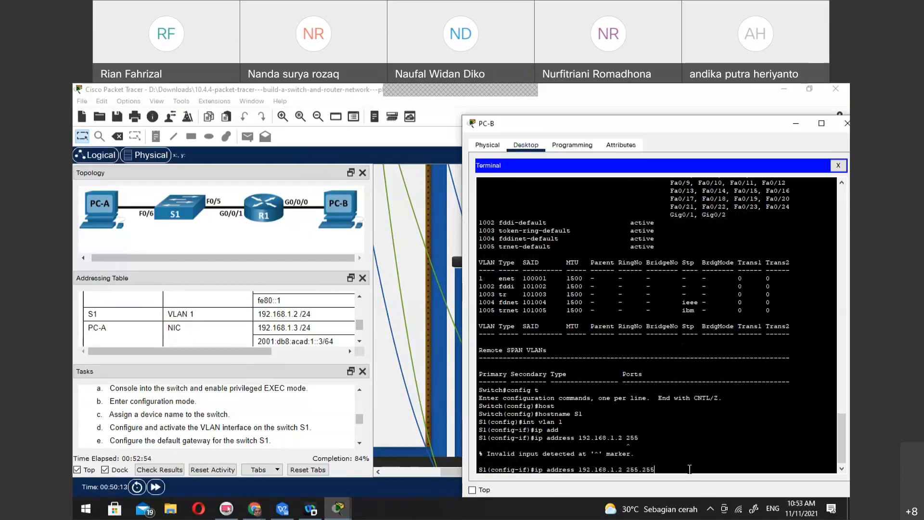
type(".255.255.0")
key("Return")
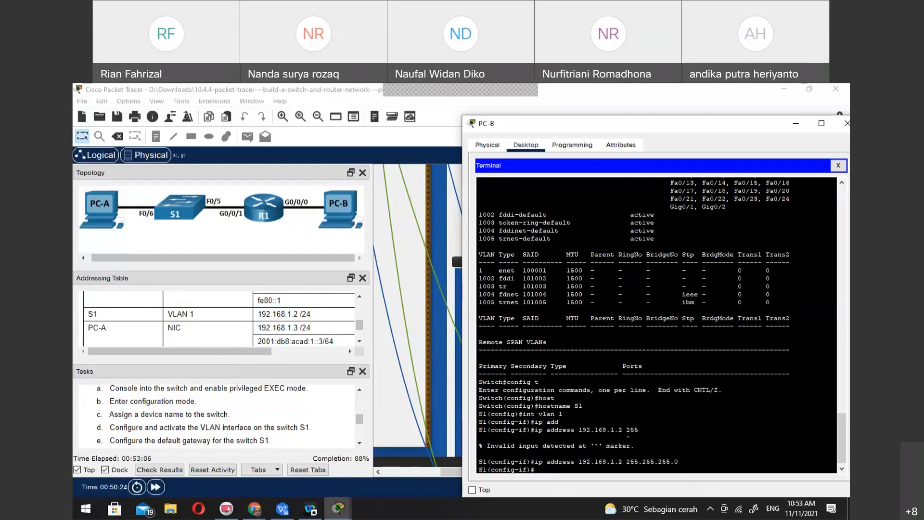
Check the remaining Step 3 tasks, and list the ip options and other commands available in VLAN 1 interface configuration mode
key("alt+Tab")
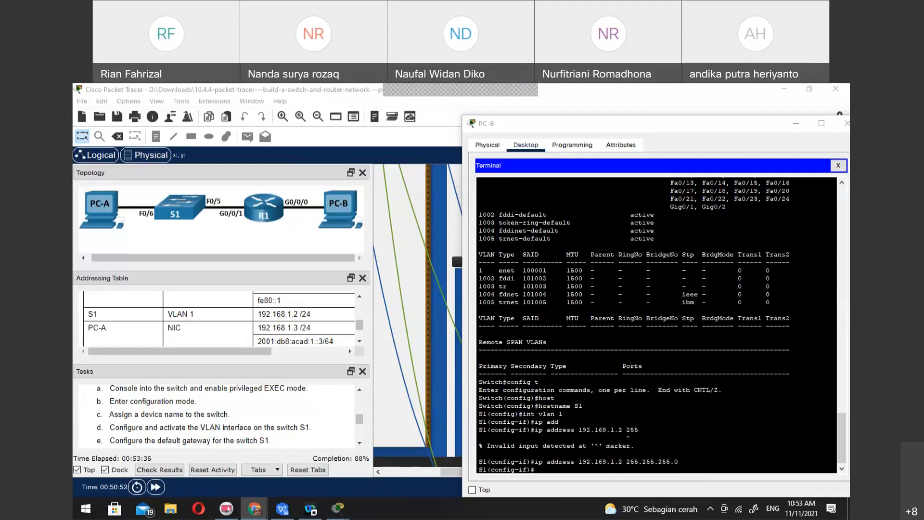
scroll(220, 420, "down", 1)
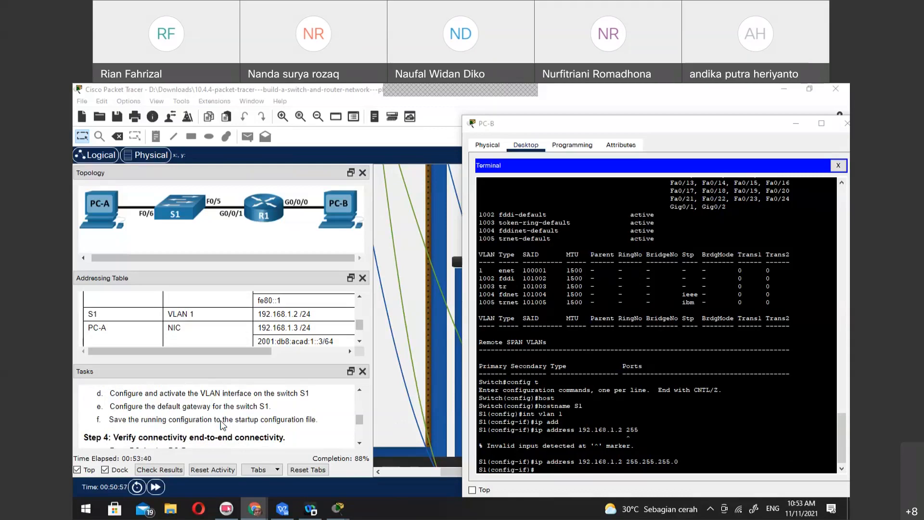
left_click(616, 469)
type("ip")
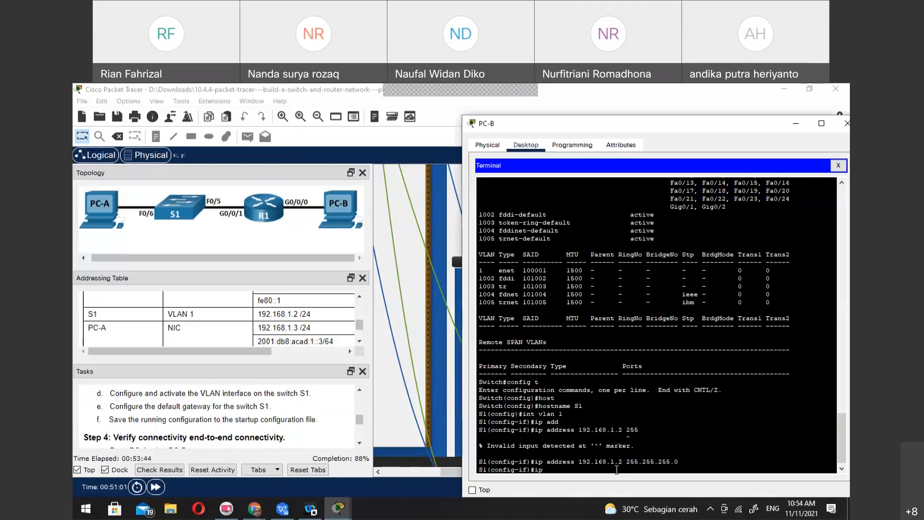
type(" de")
key("Tab")
key("BackSpace")
key("BackSpace")
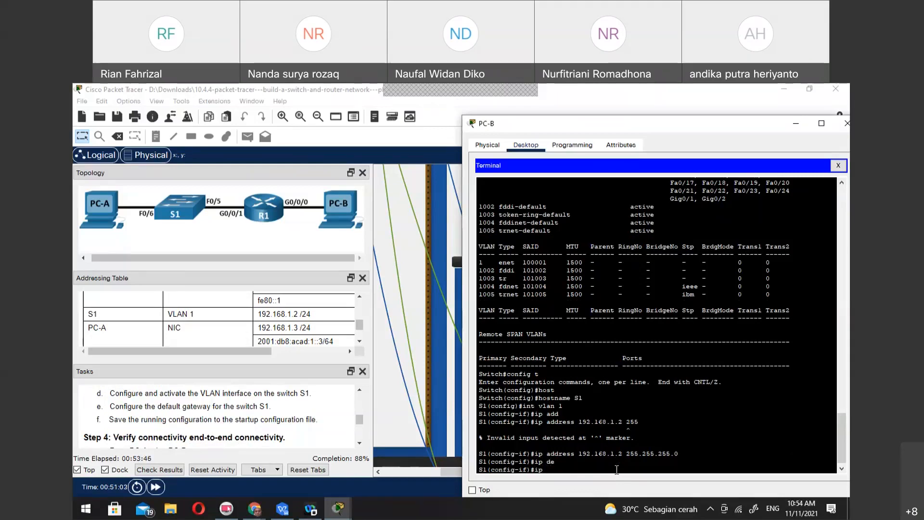
type("?")
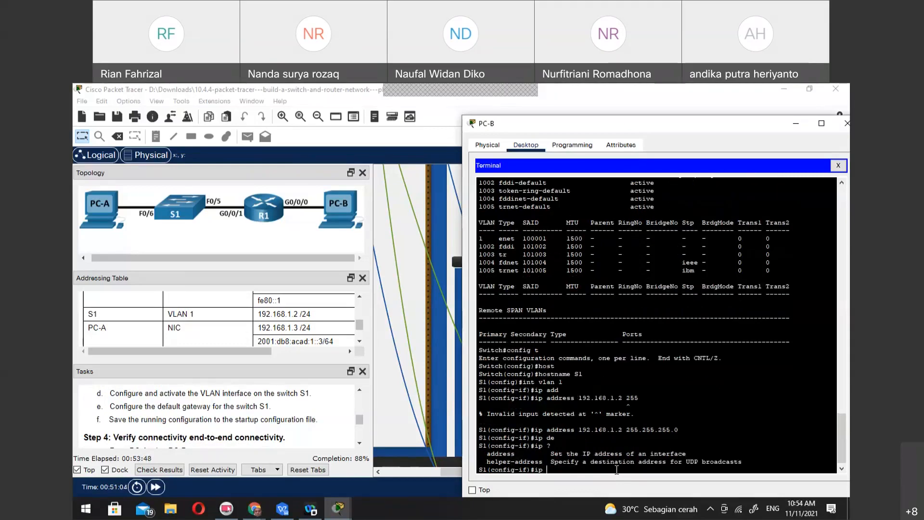
key("BackSpace")
key("BackSpace")
key("BackSpace")
type("?")
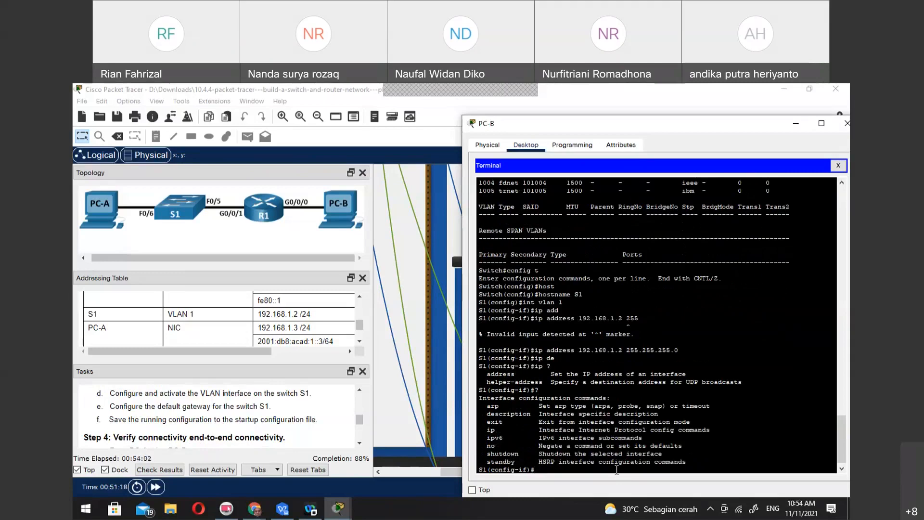
Activate S1's VLAN 1 interface with no shut
type("no shut")
key("Return")
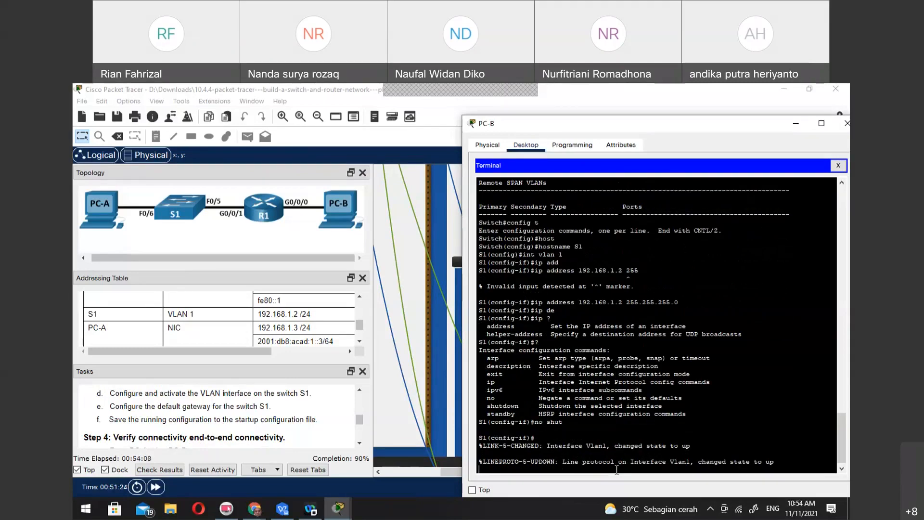
key("Return")
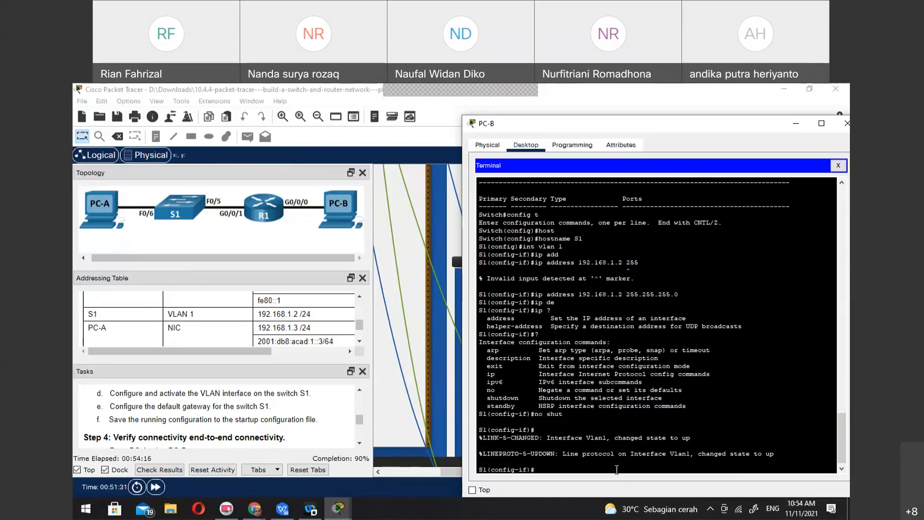
Return to global configuration mode and set S1's default gateway to 192.168.1.1
scroll(170, 433, "down", 1)
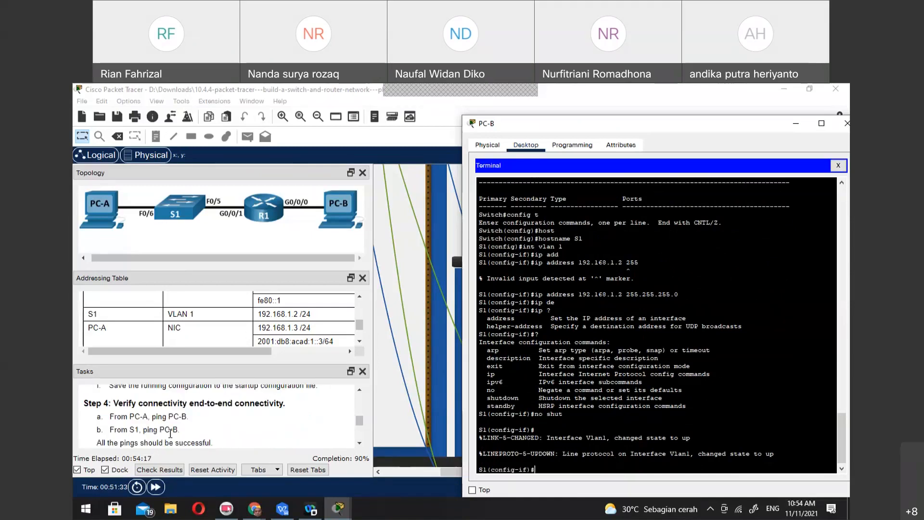
scroll(170, 433, "down", 1)
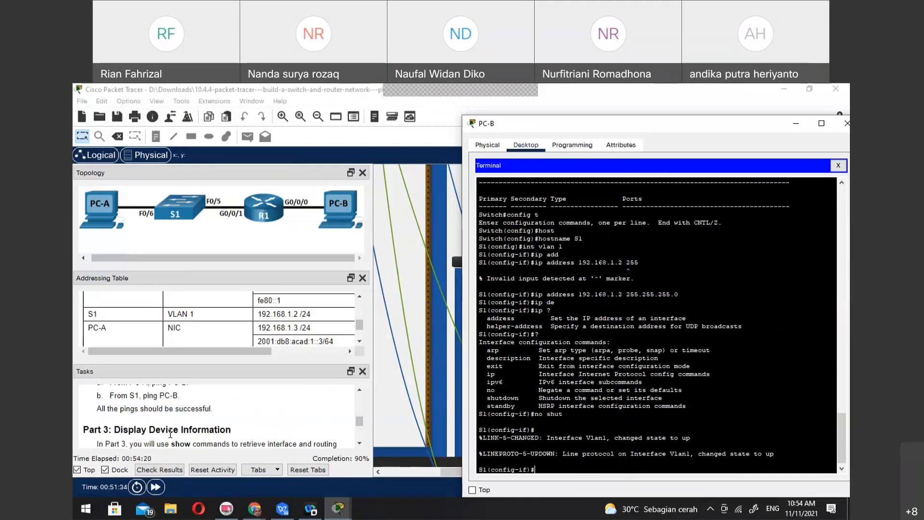
scroll(170, 434, "up", 1)
scroll(170, 433, "down", 1)
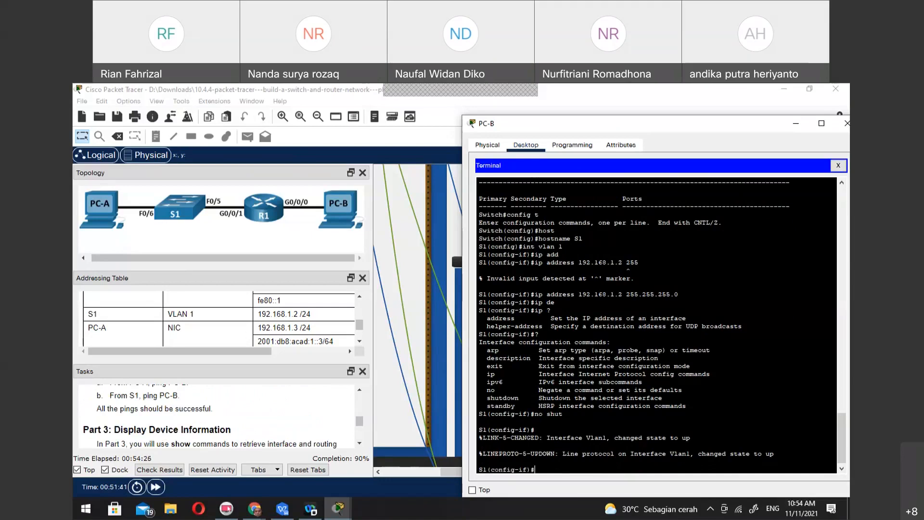
key("alt+Tab")
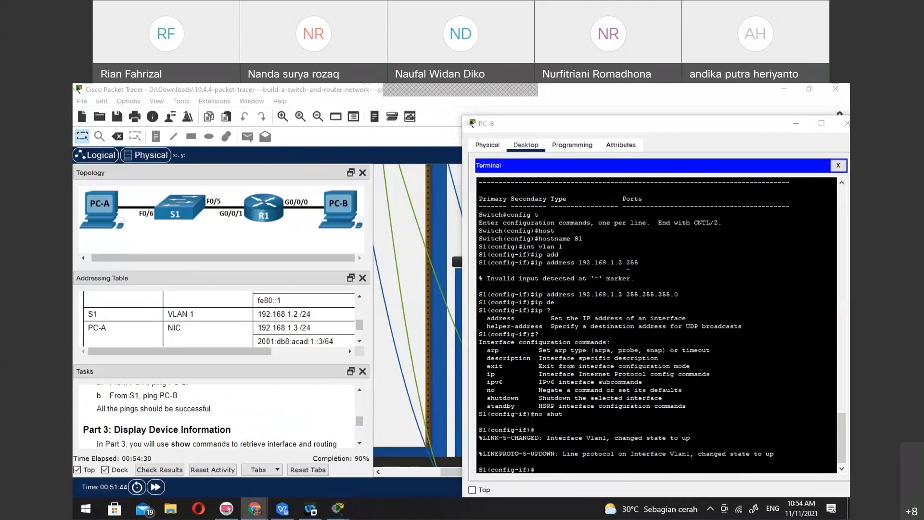
left_click(552, 467)
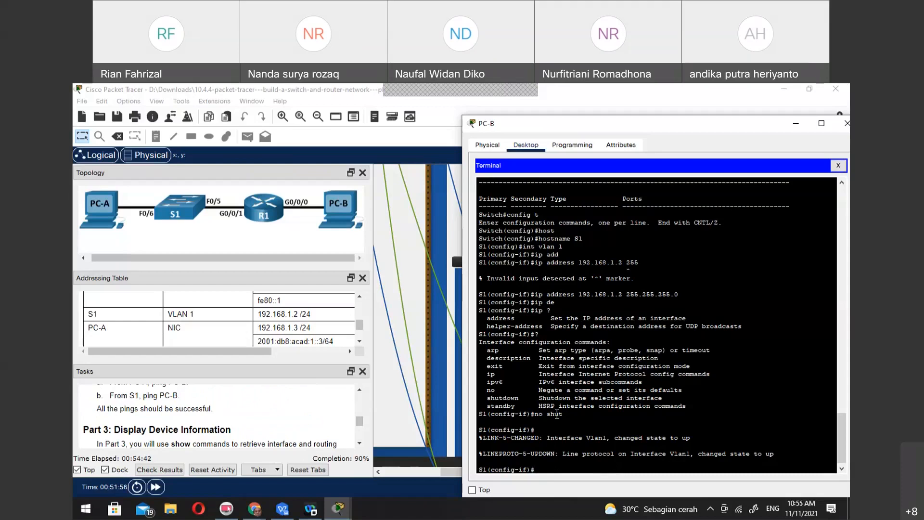
type("exit")
key("Return")
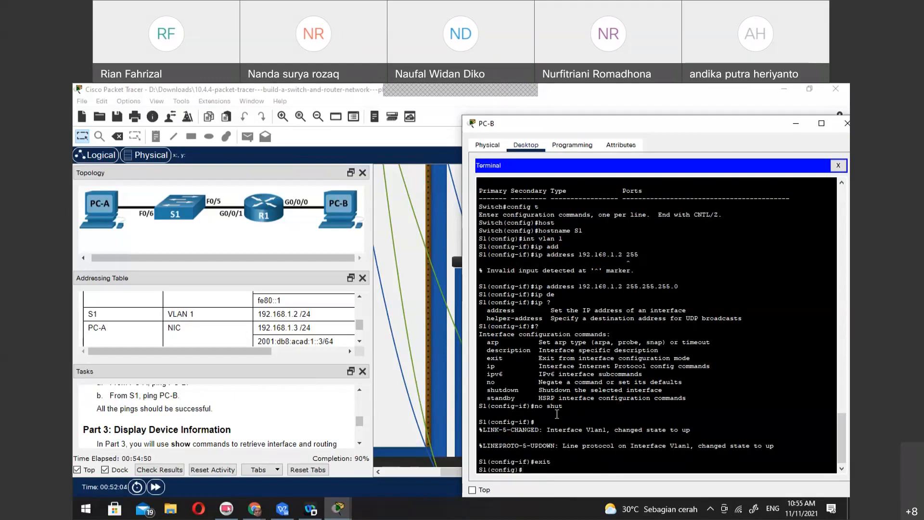
type("ip def")
key("Tab")
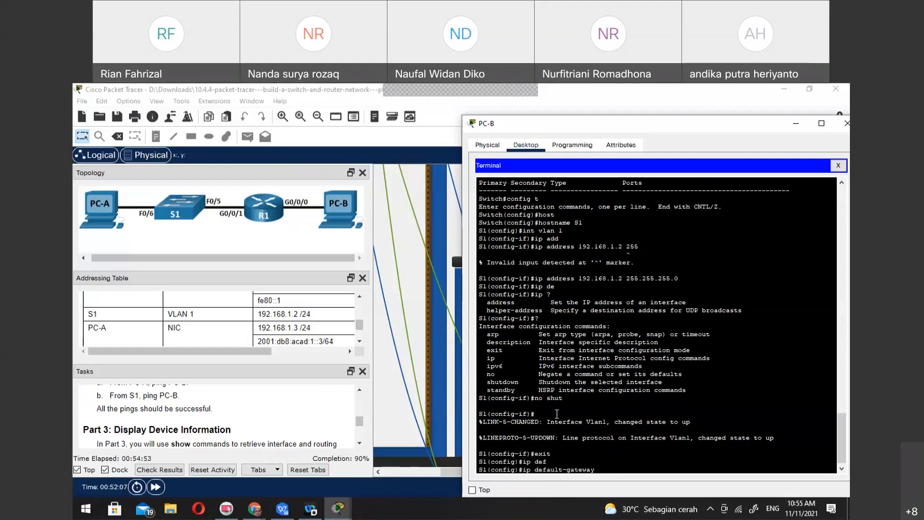
type("192.168.1.1")
key("Return")
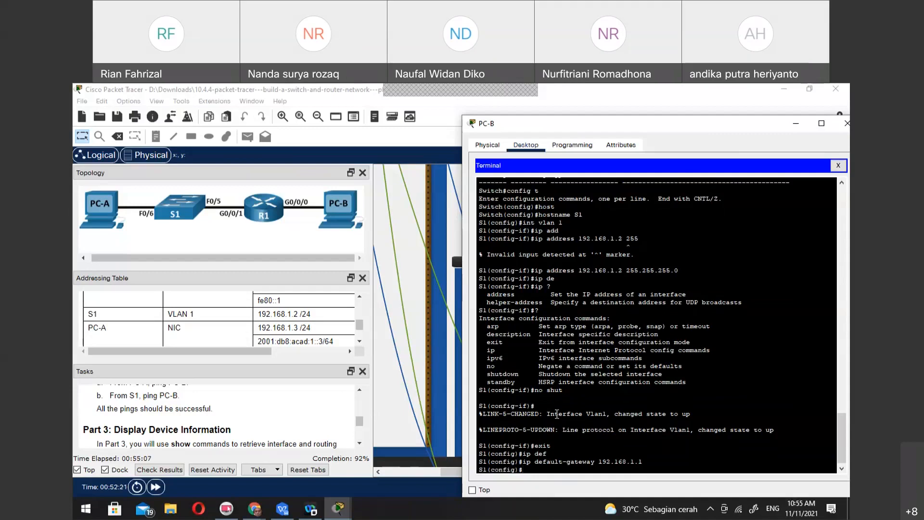
End configuration on S1 and return to privileged EXEC mode
type("emd")
key("BackSpace")
key("BackSpace")
type("nd")
key("Return")
type("sop")
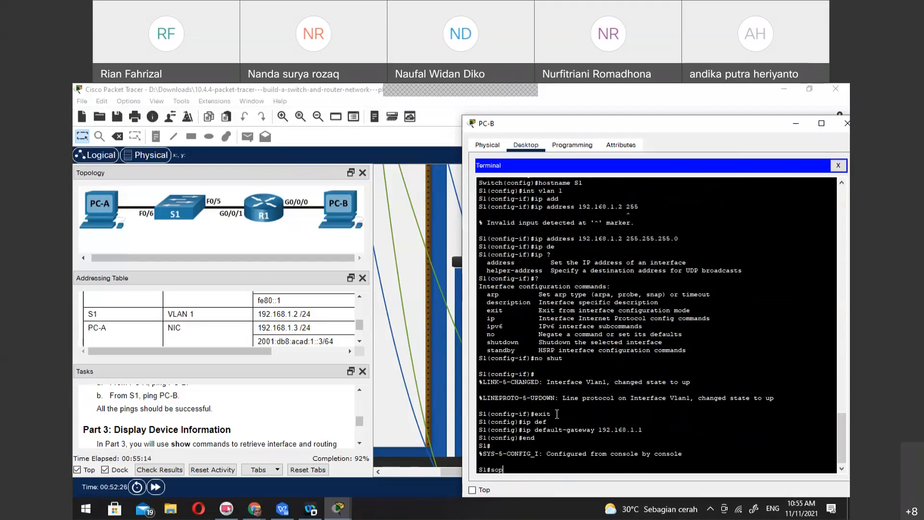
type("y run")
key("Tab")
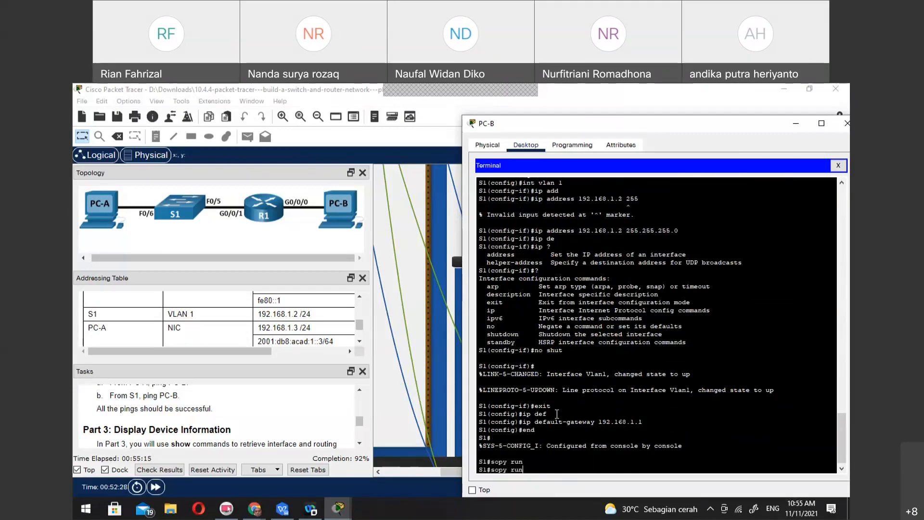
key("BackSpace")
key("BackSpace")
key("BackSpace")
key("BackSpace")
key("BackSpace")
key("BackSpace")
key("BackSpace")
key("BackSpace")
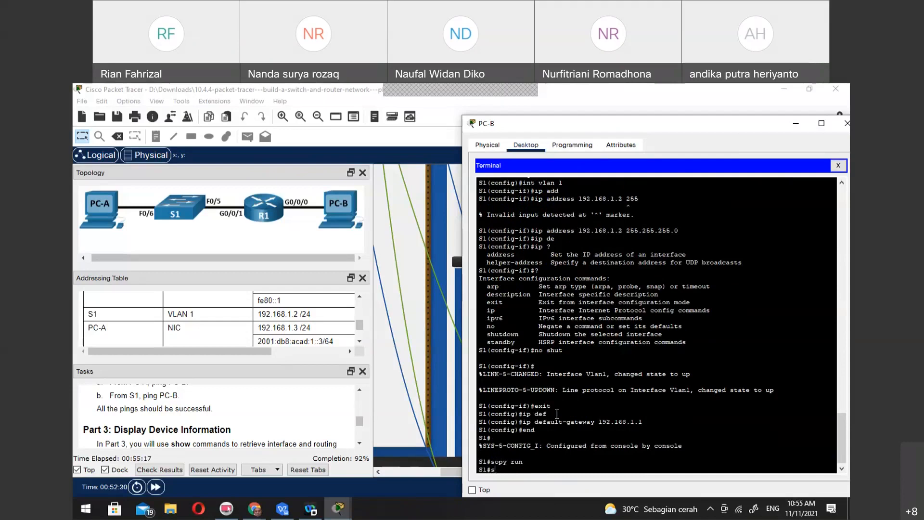
Copy S1's running-config to startup-config, accepting the default destination filename
type("copy run")
key("Tab")
type("st")
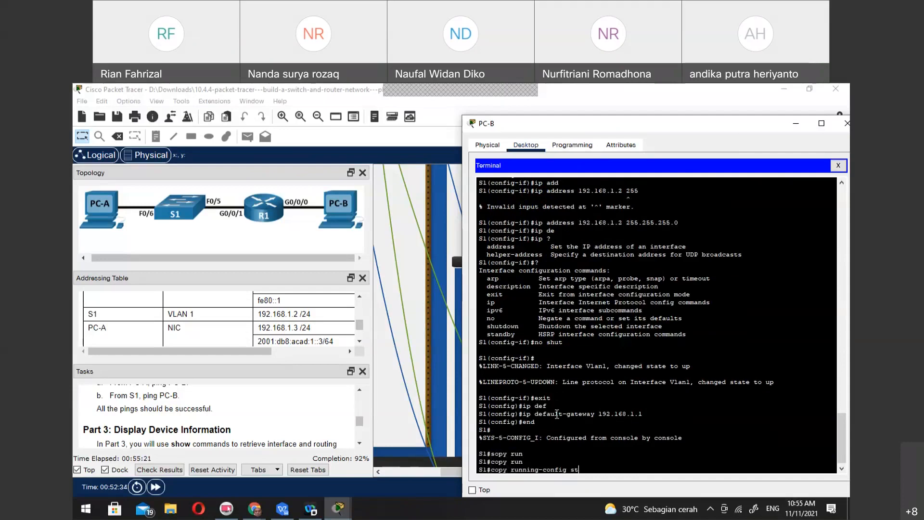
key("Tab")
key("Return")
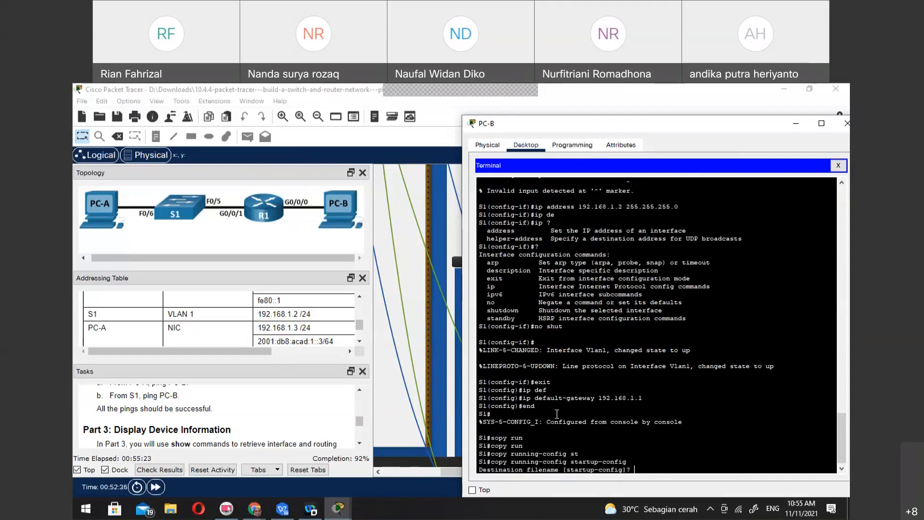
key("Return")
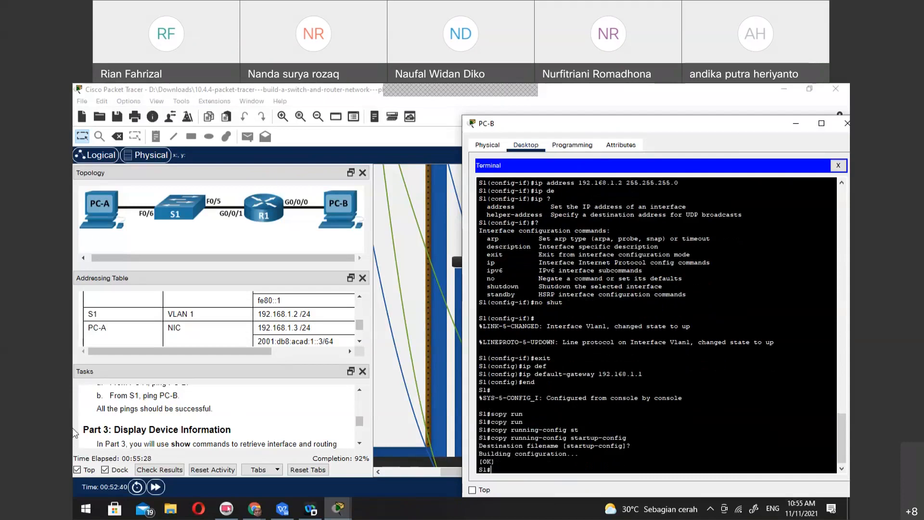
Review the Step 4 tasks, switch PC-B from the terminal to its command prompt, and start then abort a ping to 2001:db8:acad:1::3
scroll(182, 409, "down", 3)
scroll(182, 409, "up", 2)
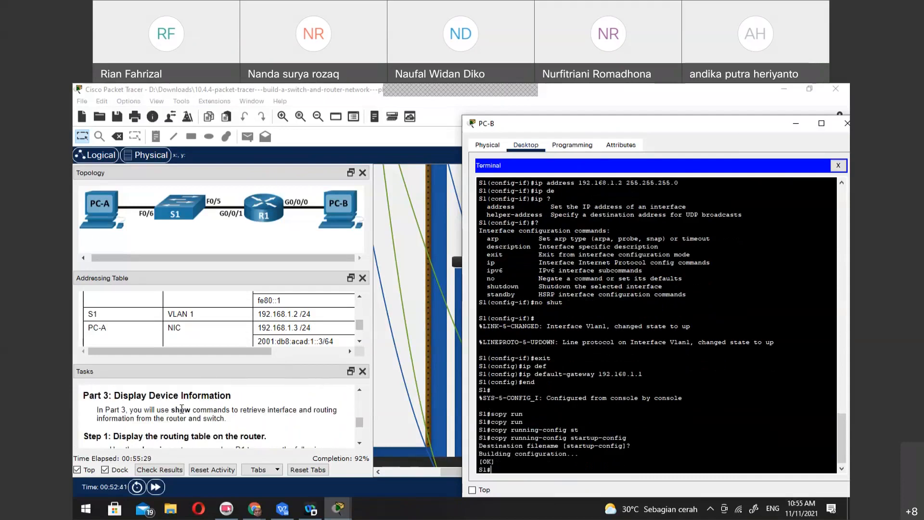
scroll(191, 417, "up", 3)
scroll(190, 417, "down", 1)
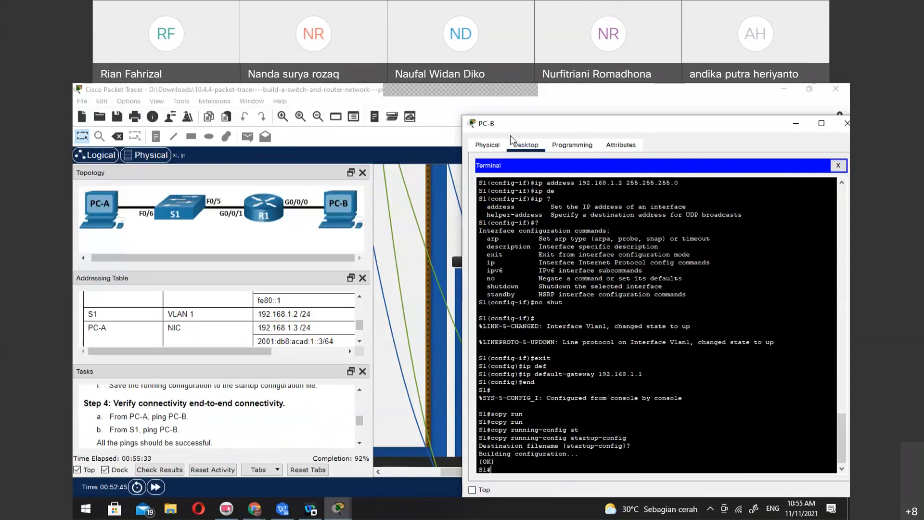
left_click(838, 166)
left_click(714, 182)
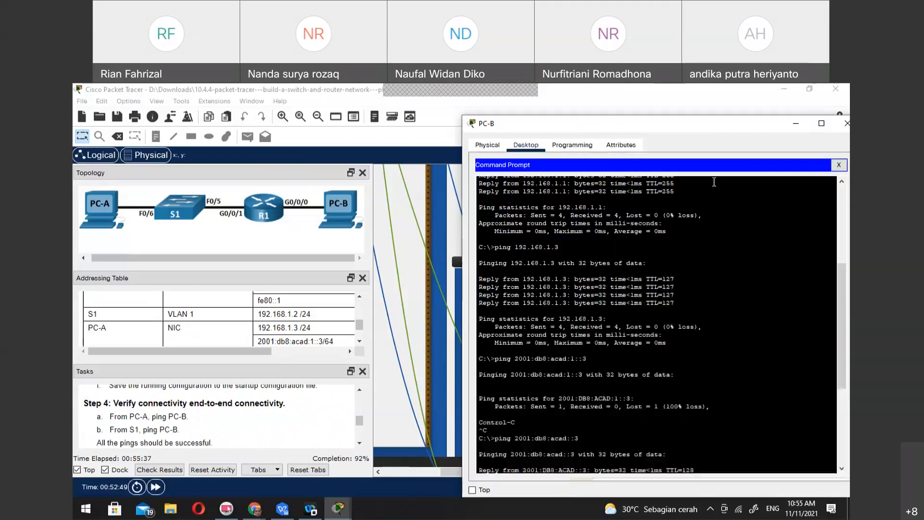
scroll(695, 405, "down", 7)
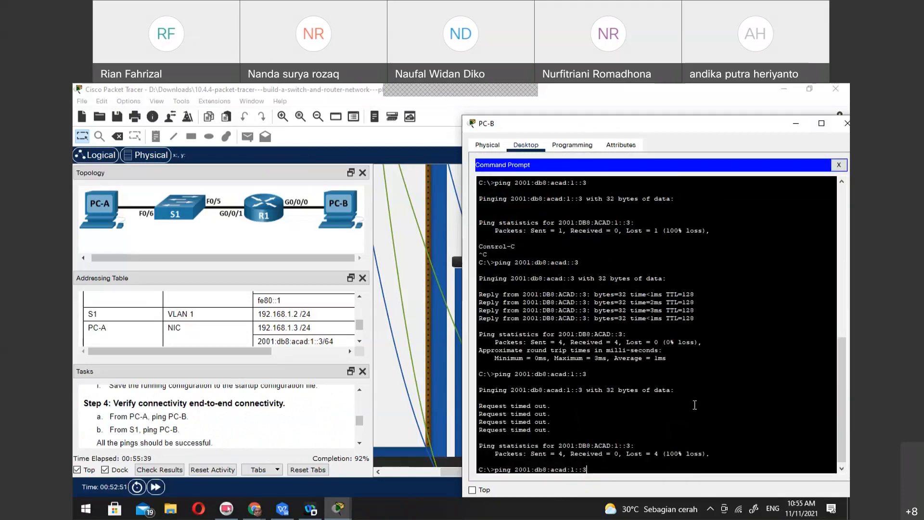
key("Return")
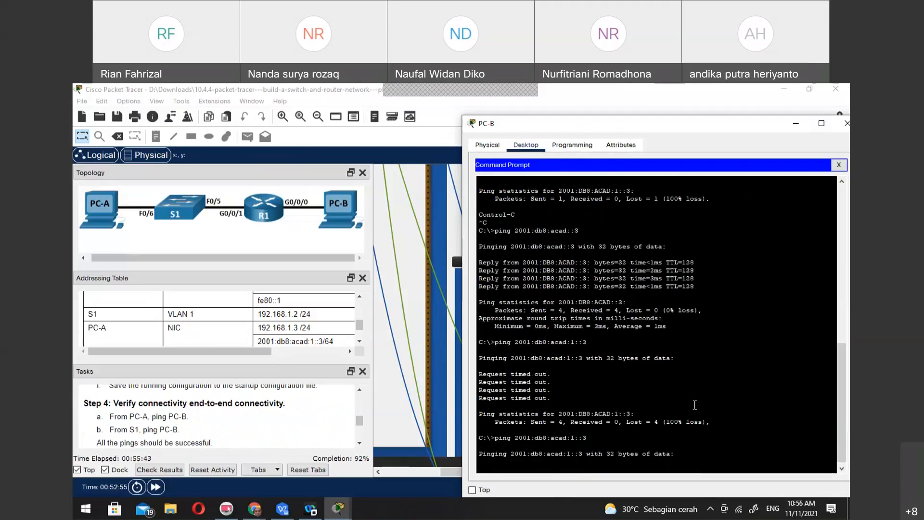
key("ctrl+c")
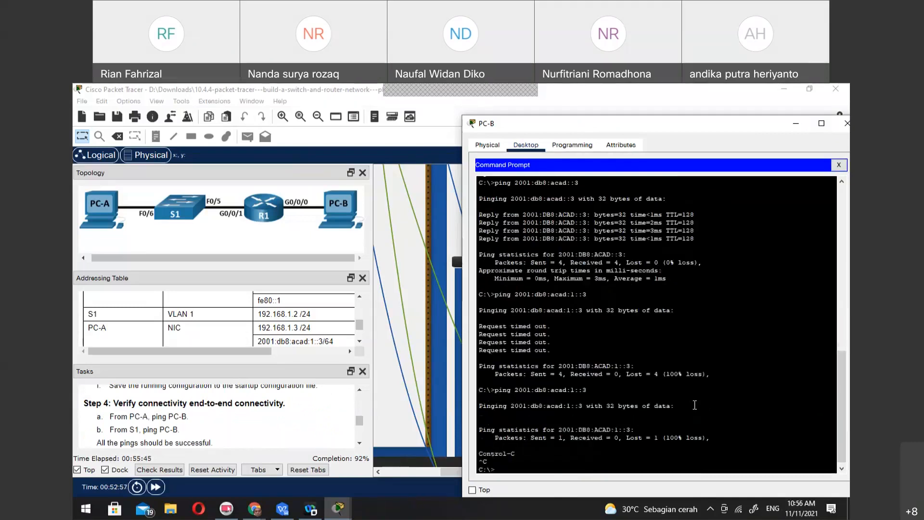
Ping PC-A's IPv4 address 192.168.1.3 from PC-B
type("ping 192.1")
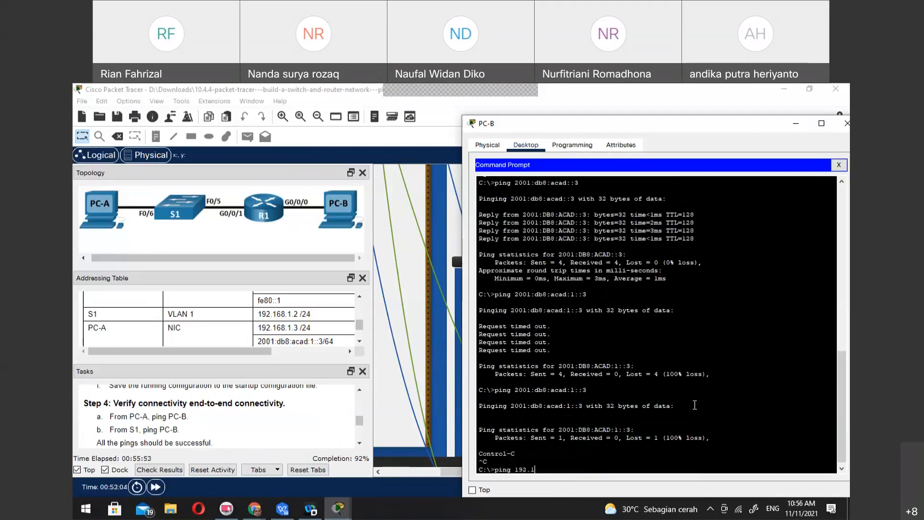
type("68.1.3")
key("Return")
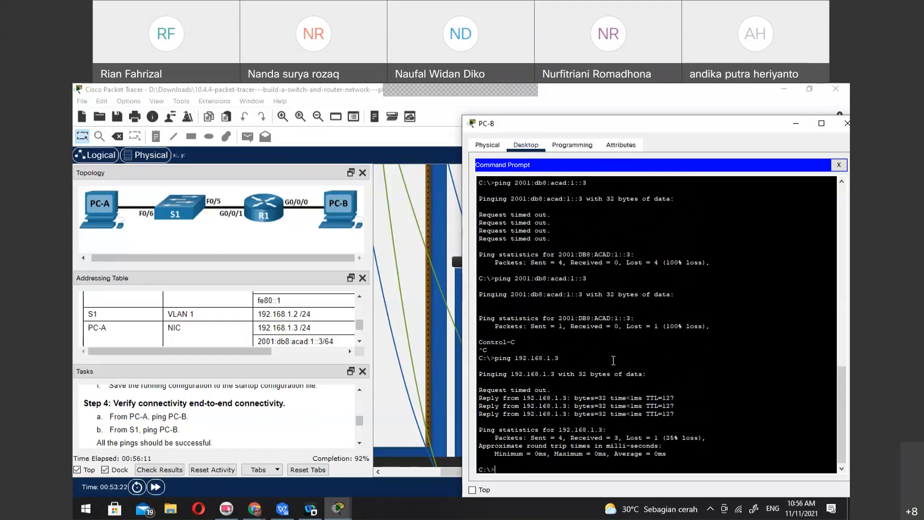
Repeat the IPv6 ping to PC-A at 2001:db8:acad:1::3 from PC-B
key("Up")
key("Up")
key("Return")
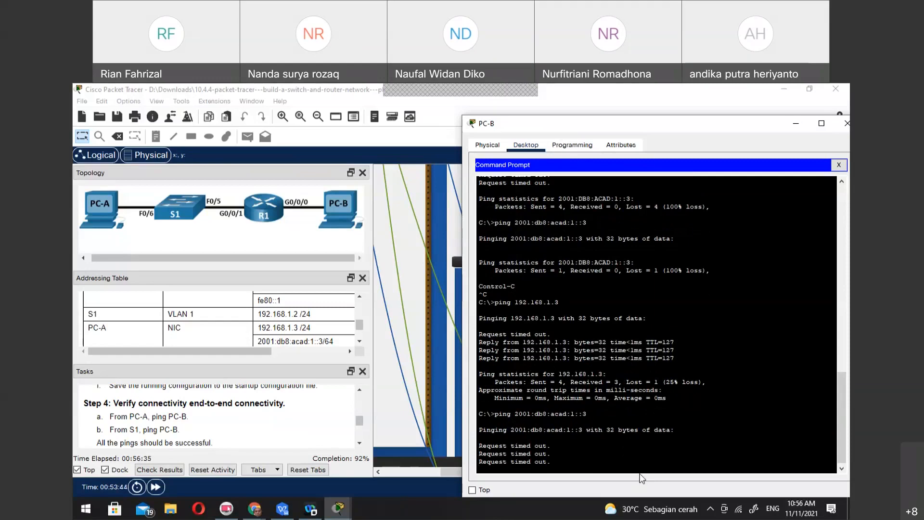
Return to S1's console through PC-B's terminal with default port settings and ping the gateway 192.168.1.1
left_click(839, 165)
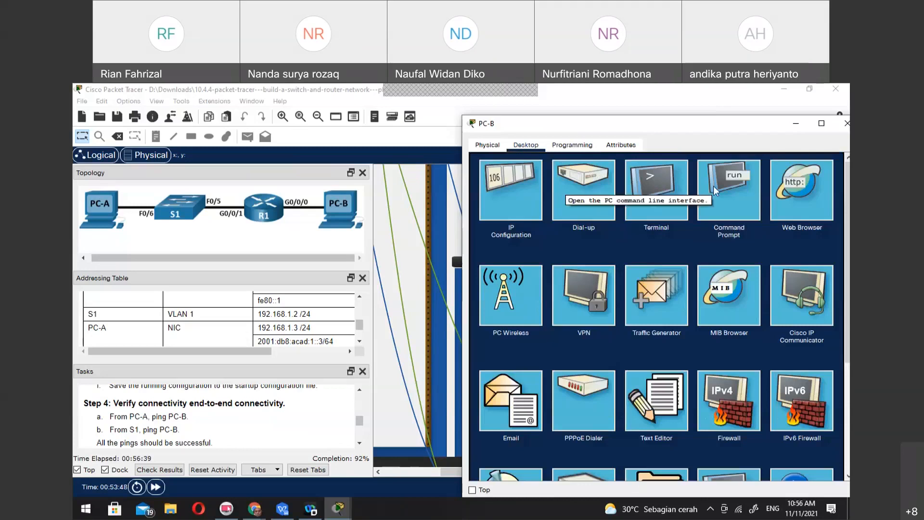
left_click(681, 192)
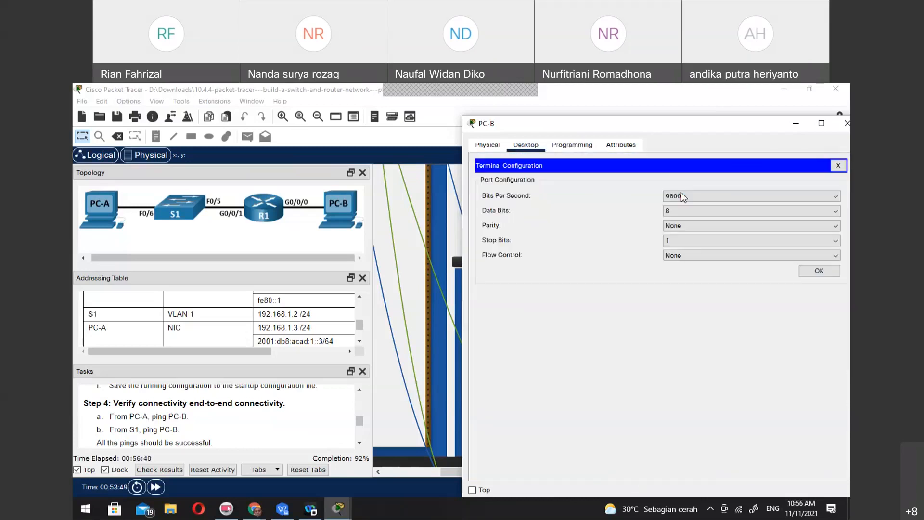
left_click(809, 271)
type("ping 192.168")
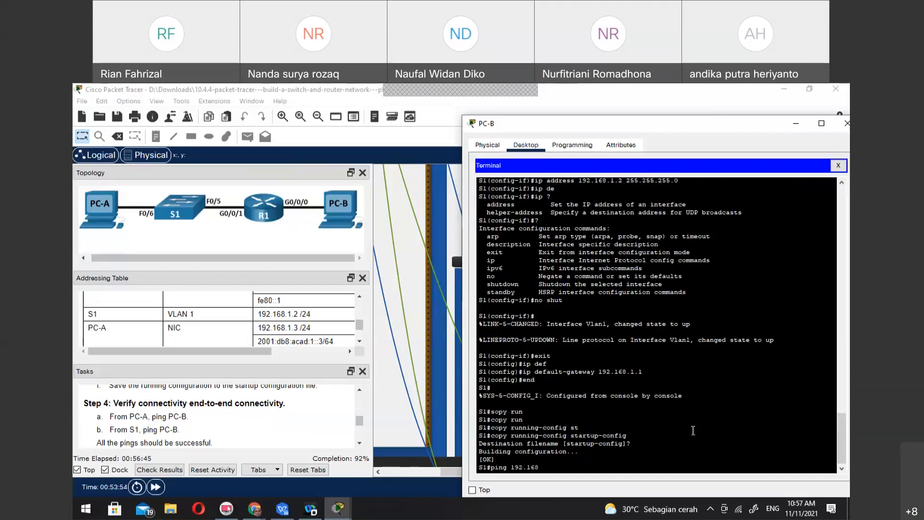
type(".1.1")
key("Return")
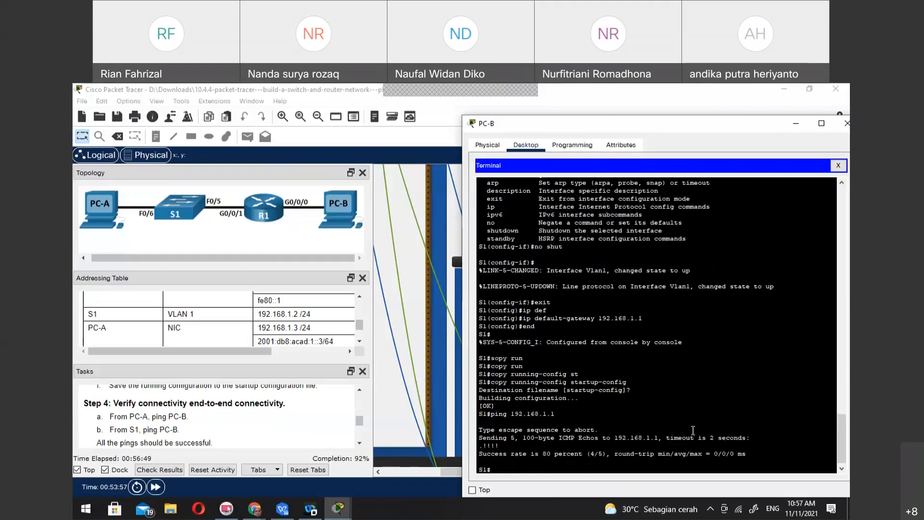
From S1's console, ping PC-A at 192.168.1.3 and PC-B at 192.168.0.3
type("ping 192.168.1.3")
key("Return")
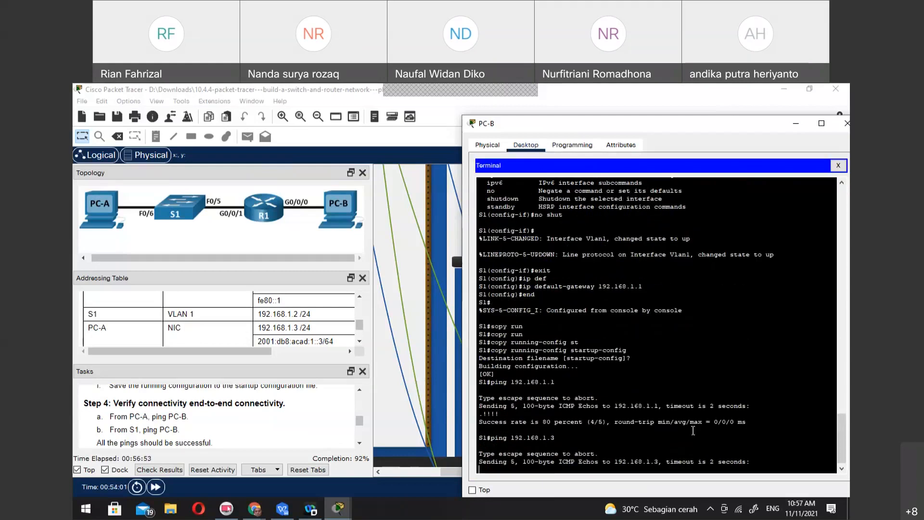
key("Up")
key("BackSpace")
key("BackSpace")
type("0.3")
key("Return")
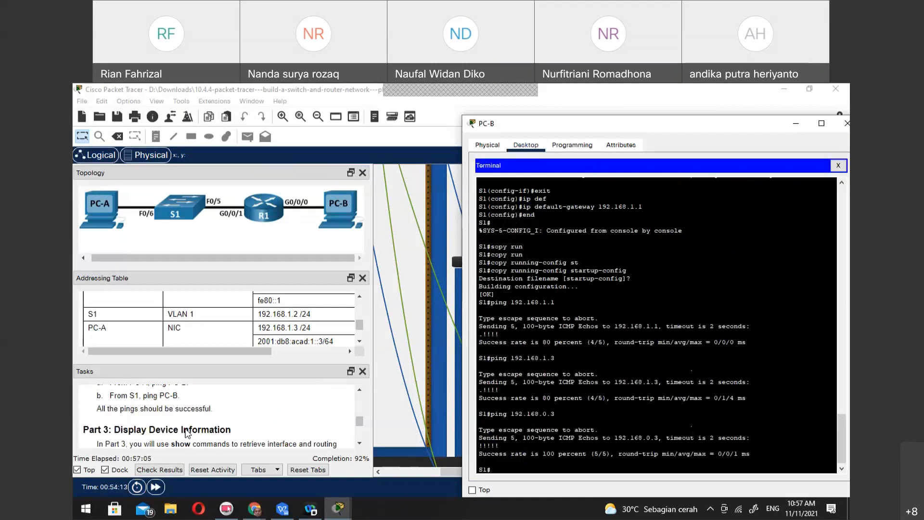
Read on to the Part 3 routing-table task, close PC-B, and replace PC-A's command prompt with a terminal using the default port settings
scroll(186, 432, "down", 4)
scroll(187, 433, "down", 1)
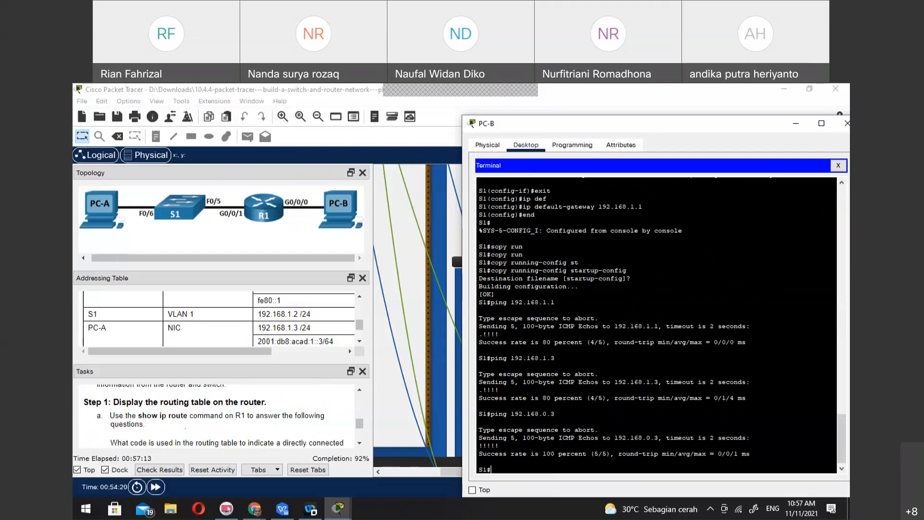
key("alt+Tab")
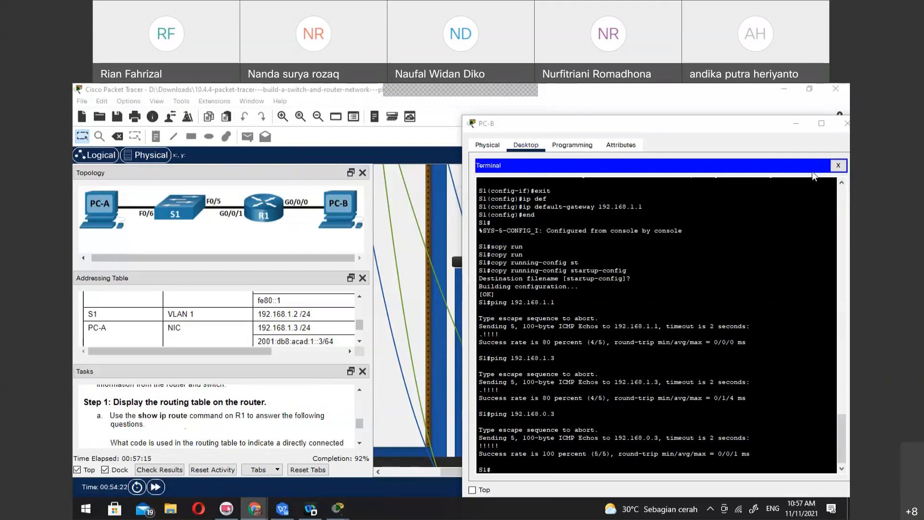
left_click(839, 165)
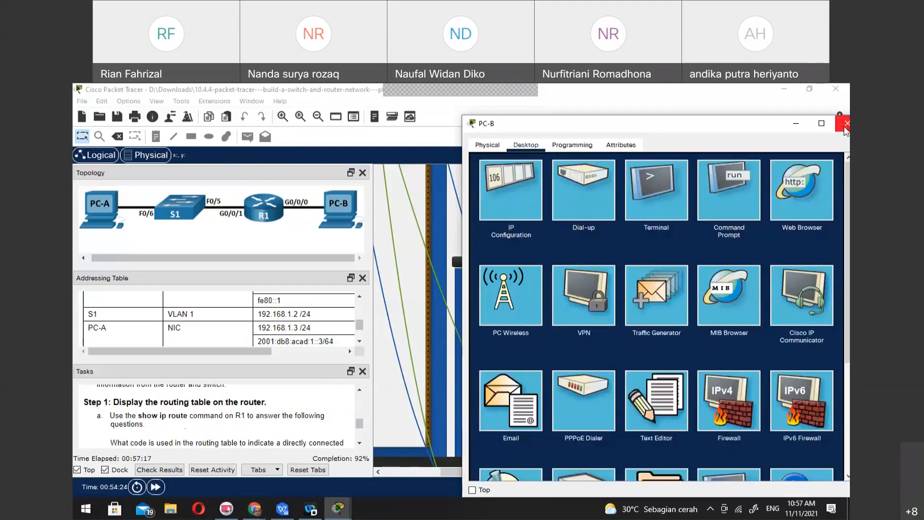
left_click(845, 127)
left_click(496, 380)
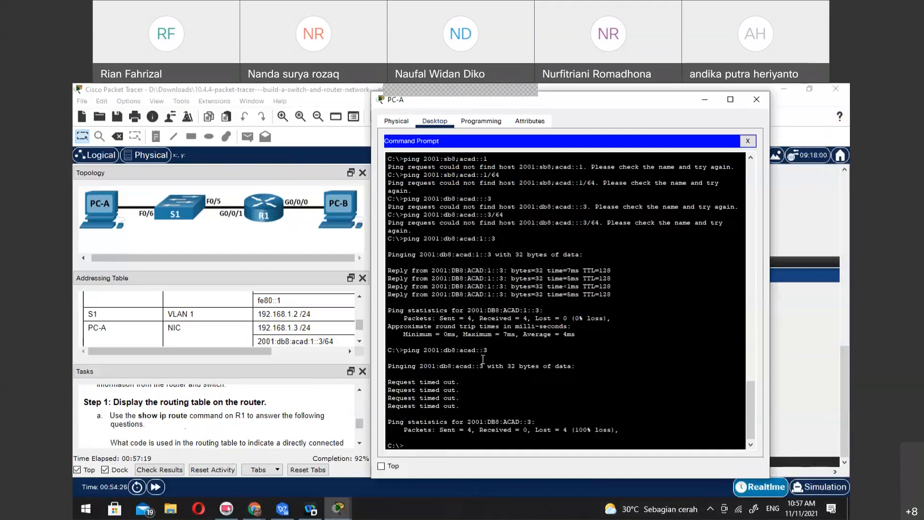
left_click(748, 141)
left_click(574, 170)
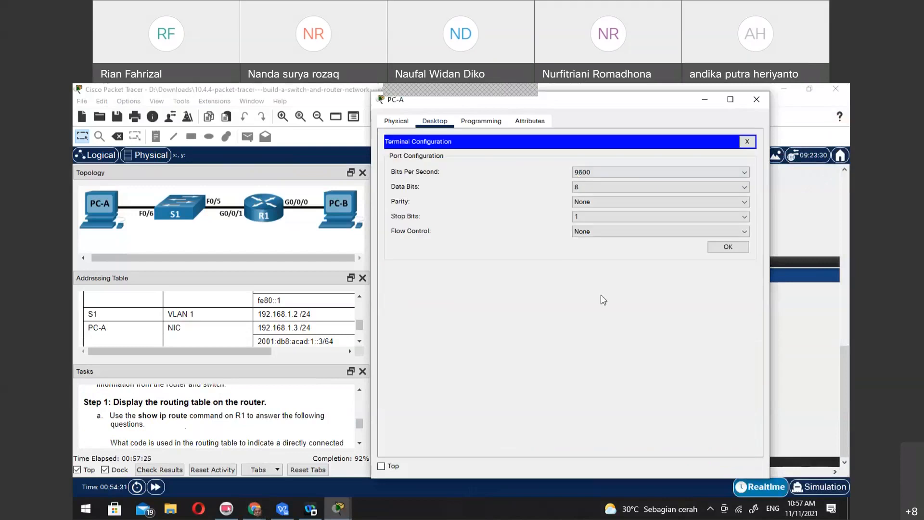
left_click(722, 250)
Log in to R1's console with the console password and enter privileged EXEC mode with the enable password
key("Return")
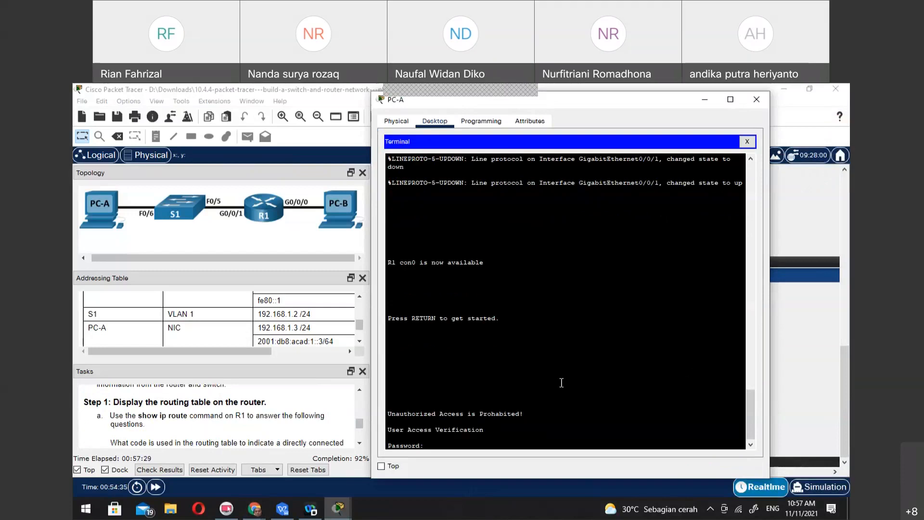
key("Return")
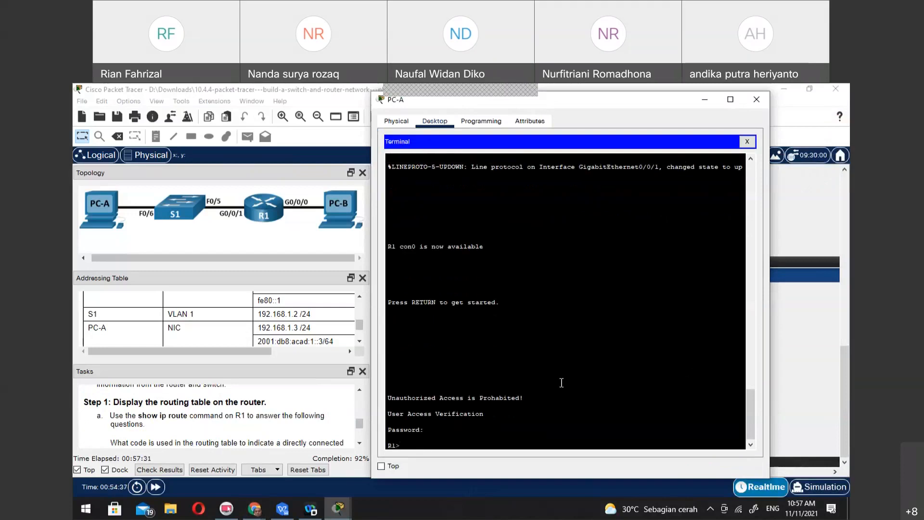
type("en")
key("Return")
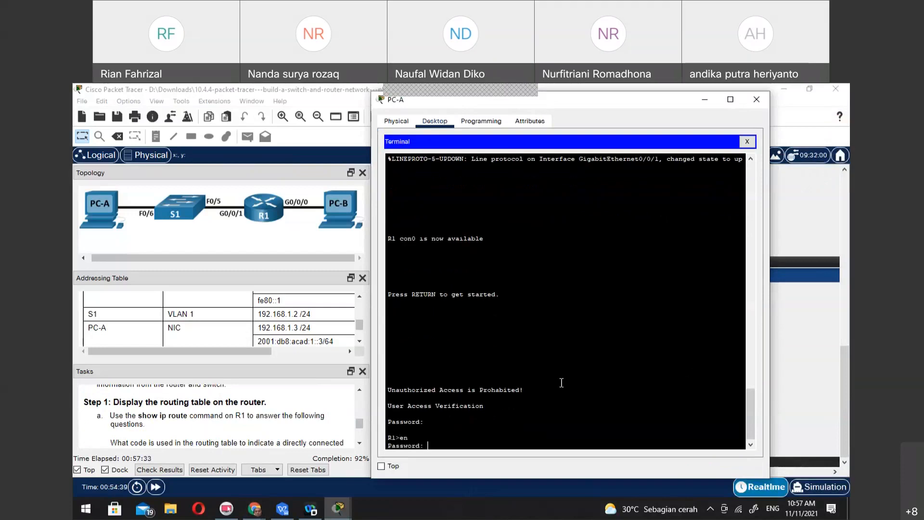
key("Return")
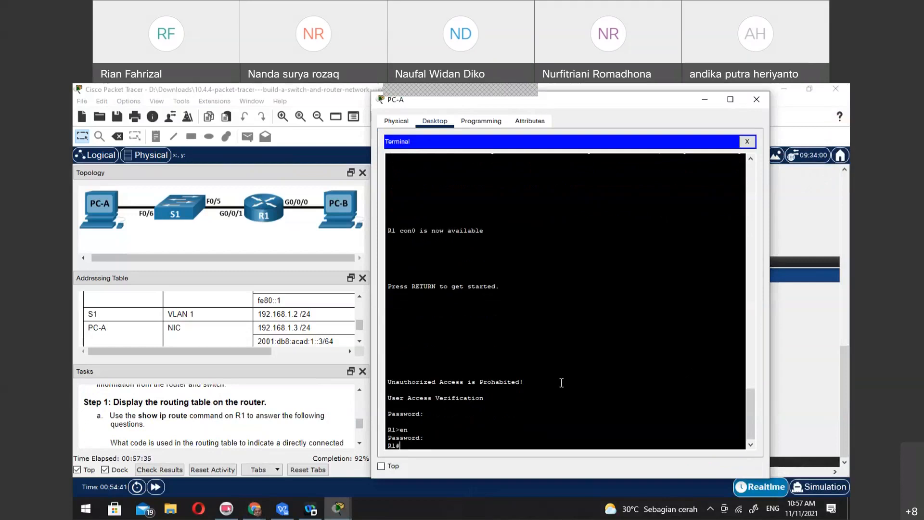
Display R1's IP interface details with sh ip int and quit the paged listing
type("sh ip int")
key("Return")
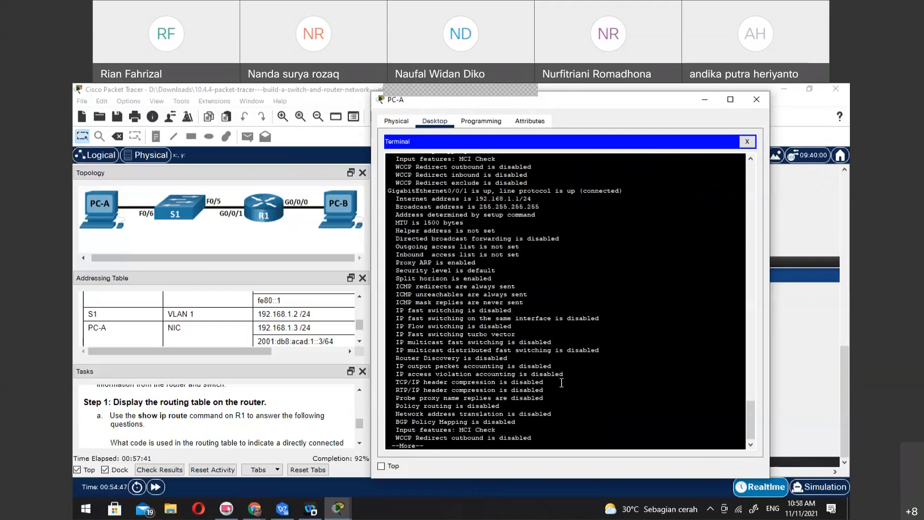
type("q")
type("sh ip ")
type("rout")
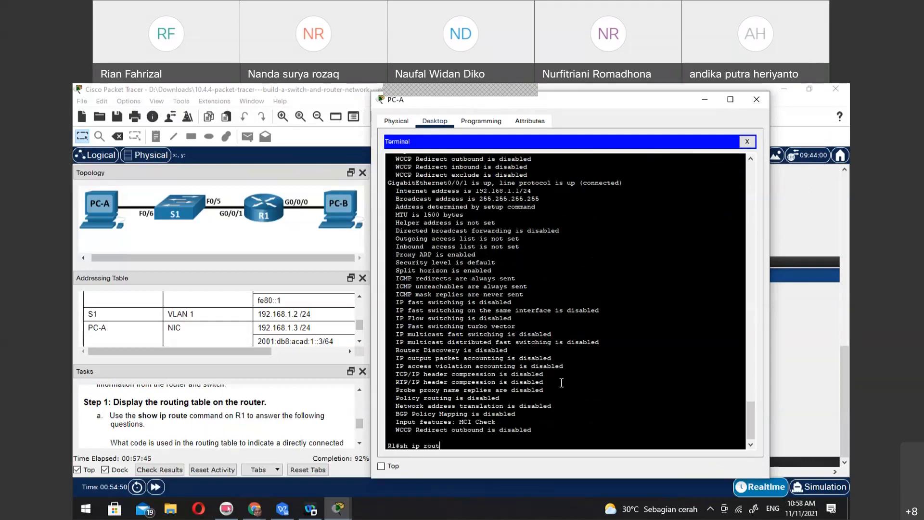
Display R1's IPv4 routing table with sh ip route
key("Return")
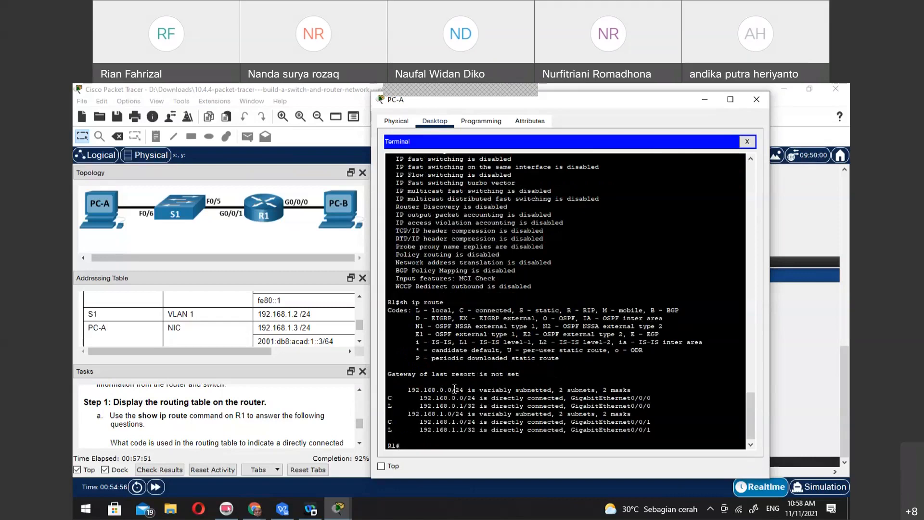
Reduce the recalled sh ip route command to sh and list all available show options on R1 with sh ?
key("Up")
key("Left")
key("Left")
key("Left")
key("Left")
key("Left")
key("Left")
type("v6")
key("BackSpace")
key("BackSpace")
key("BackSpace")
key("BackSpace")
key("Right")
key("Right")
key("Right")
key("BackSpace")
key("BackSpace")
type("?")
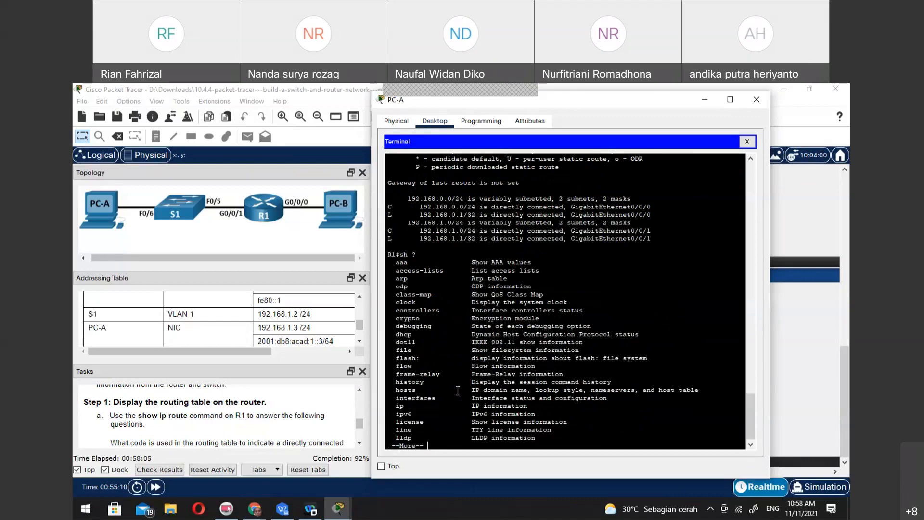
key("space")
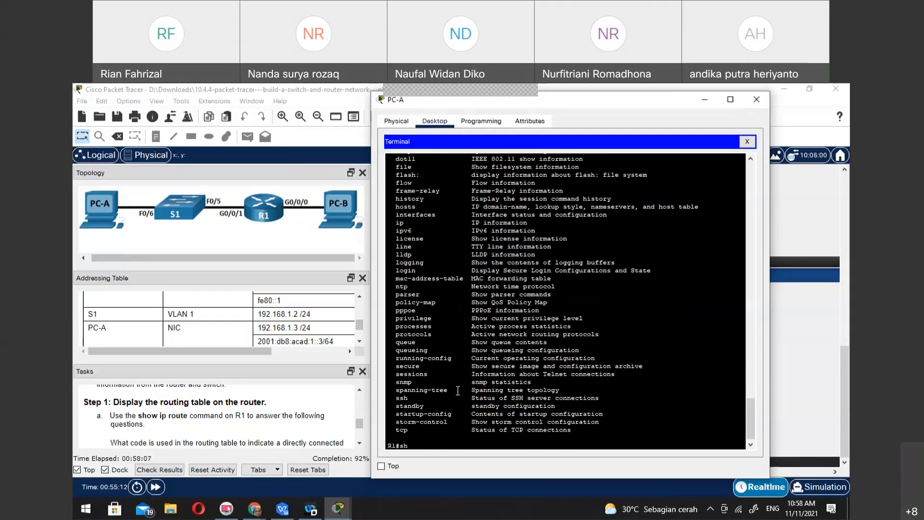
Display R1's IPv6 routing table with sh ipv6 route
type("ipv6 ro")
key("Tab")
key("Return")
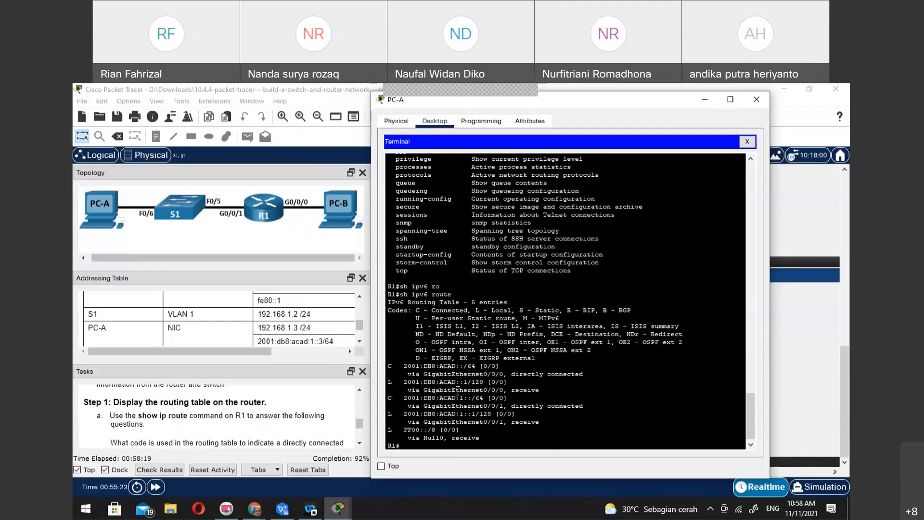
Ping PC-A's IPv6 address 2001:db8:acad:1::3 from R1
type("ping 2001:db8:acad:")
type("1::3")
key("Return")
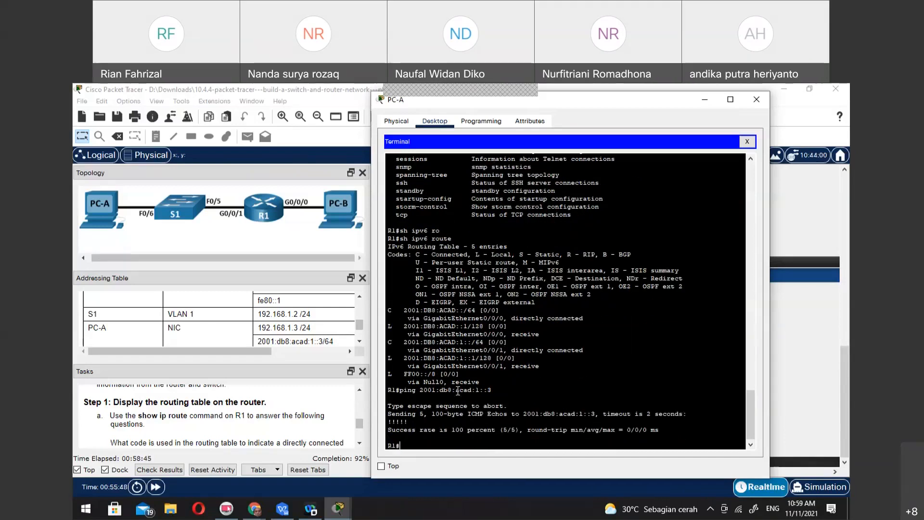
Ping PC-B's IPv6 address 2001:db8:acad::3 from R1
key("Up")
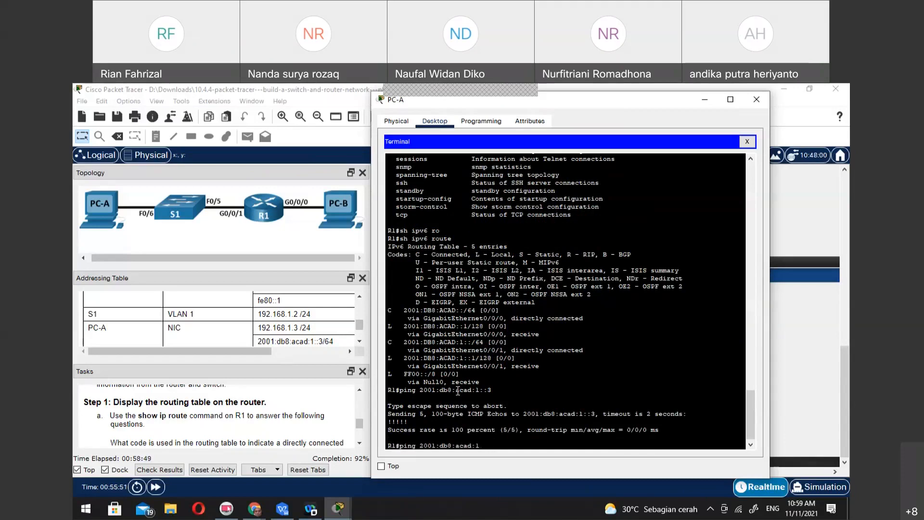
type("3")
key("Return")
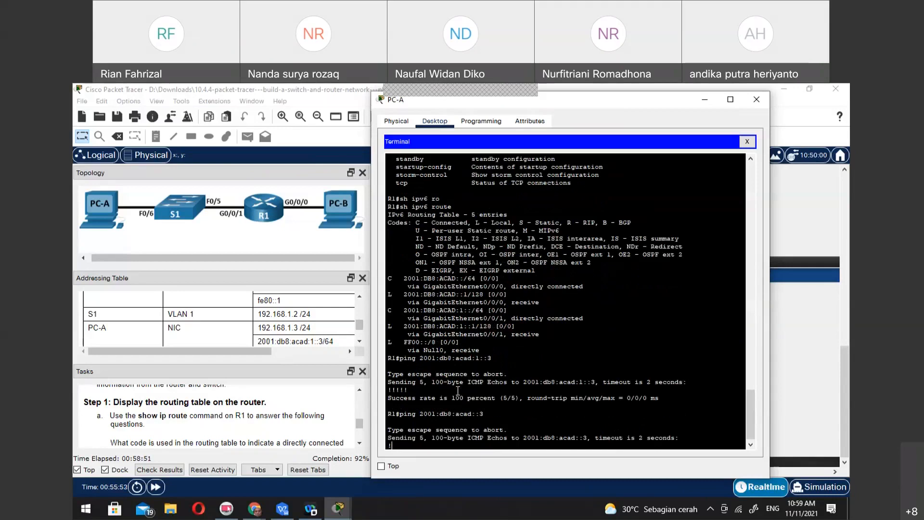
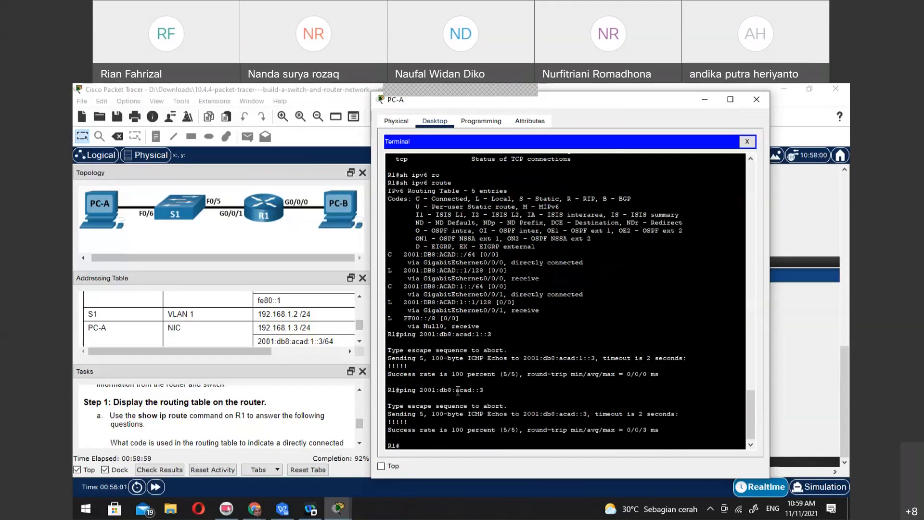
Set PC-A's IPv6 default gateway to 2001:db8:acad:1::1 in its IP configuration
left_click(748, 142)
left_click(448, 175)
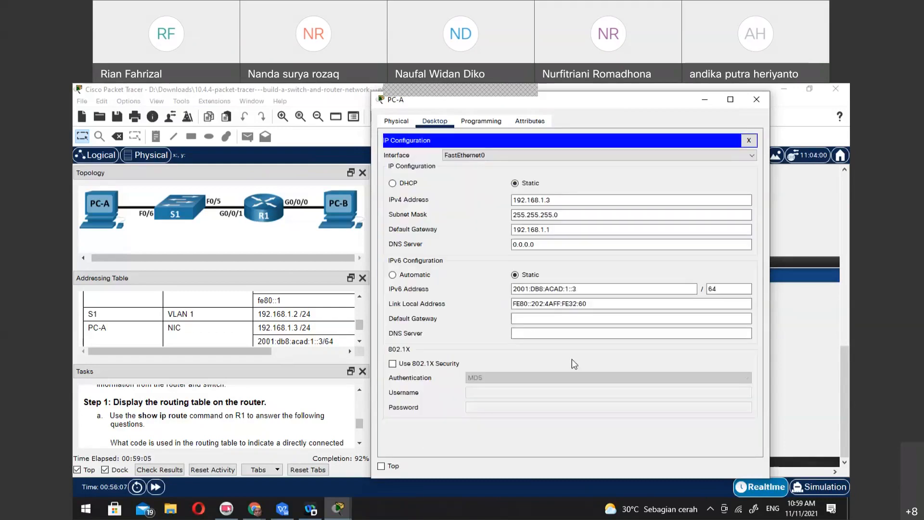
left_click(576, 321)
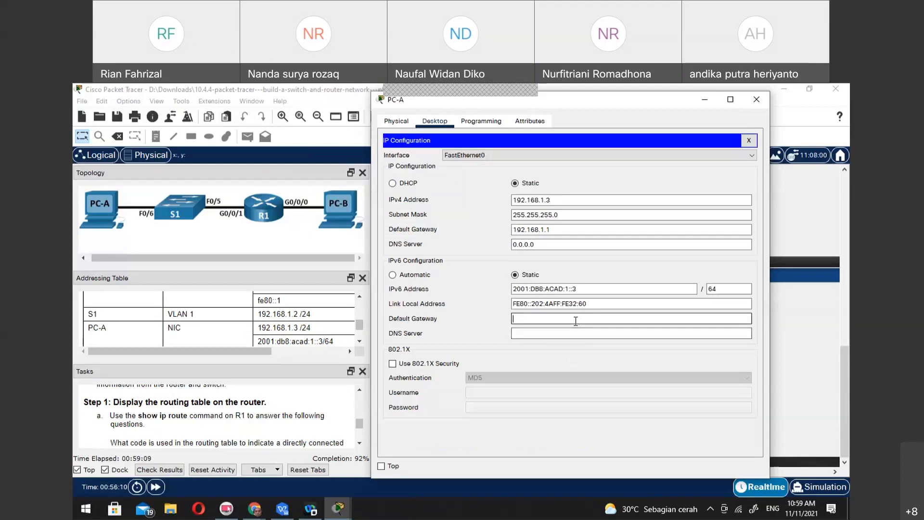
type("2001:db8:acad:1::1")
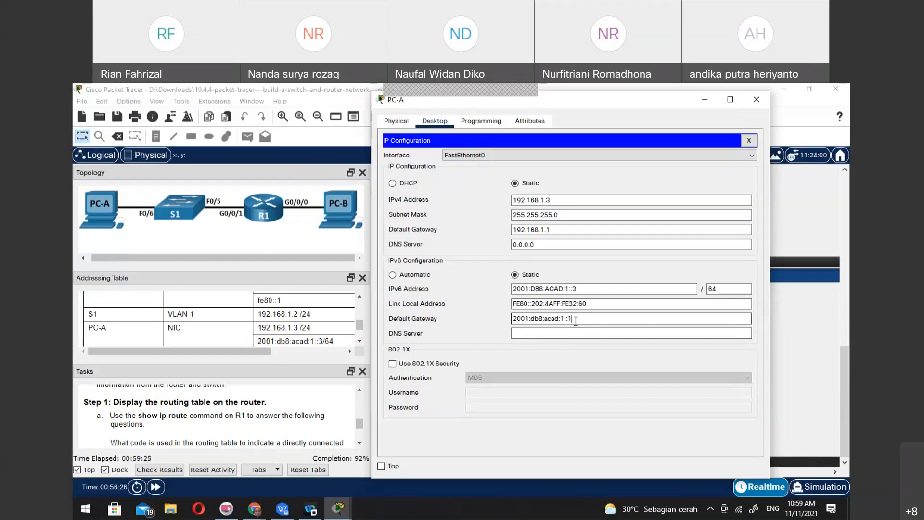
left_click(581, 334)
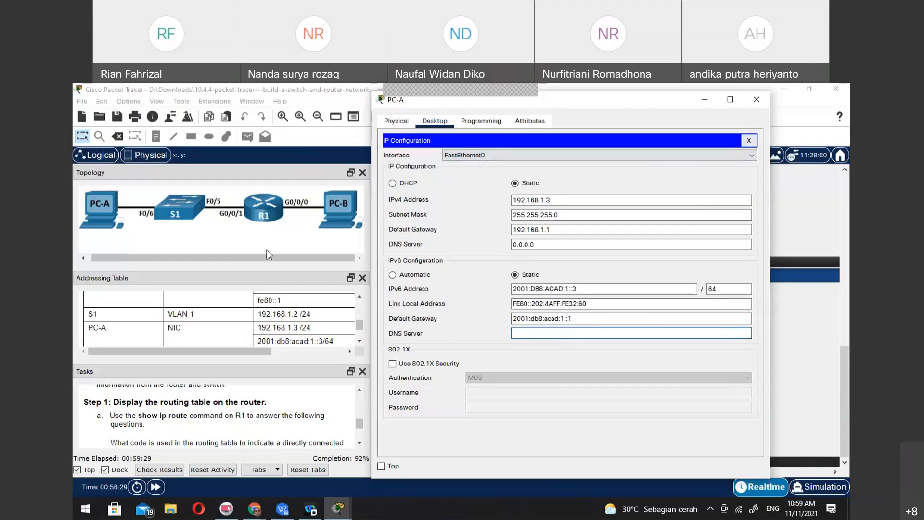
left_click(750, 141)
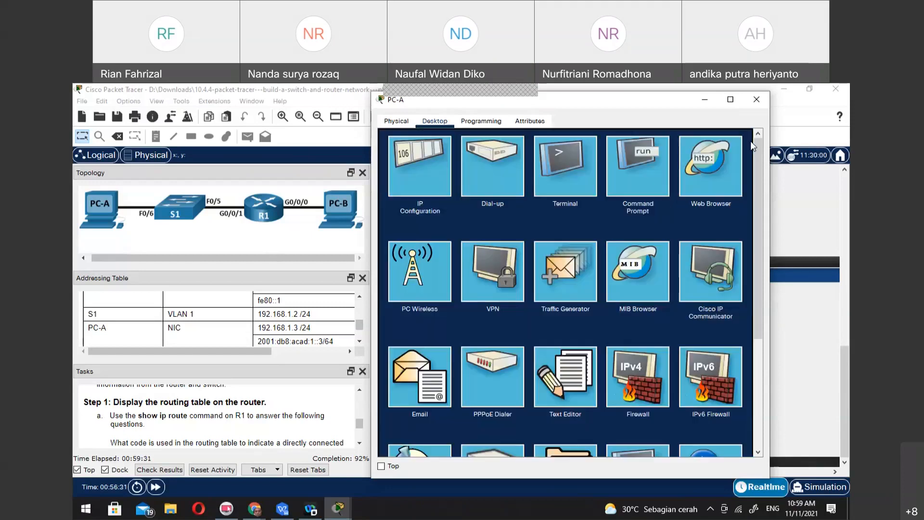
Reopen the console terminal on PC-A and display R1's IPv6 interface details with sh ipv6 int
left_click(560, 180)
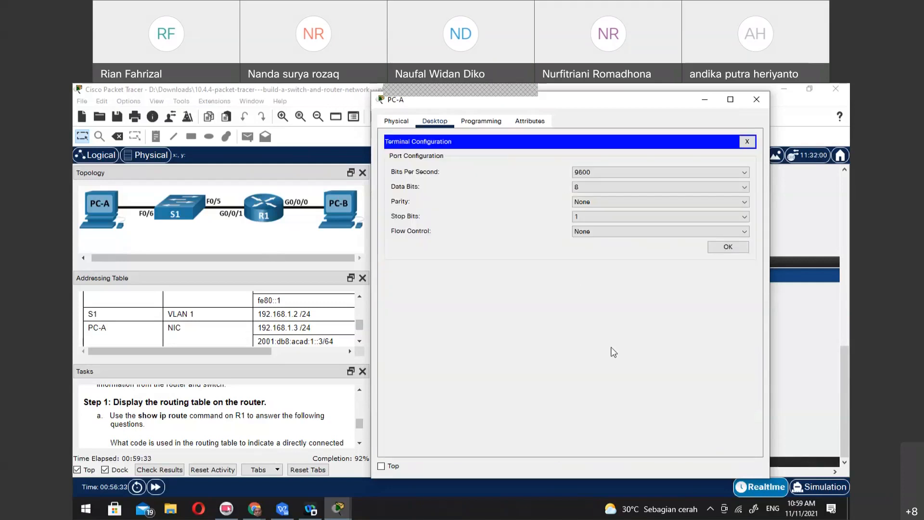
left_click(719, 247)
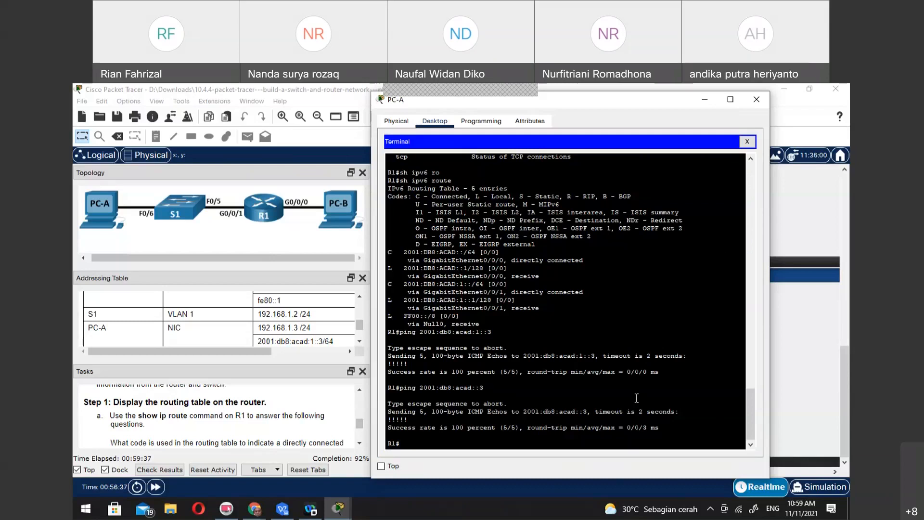
type("sh ipv6 int")
key("Return")
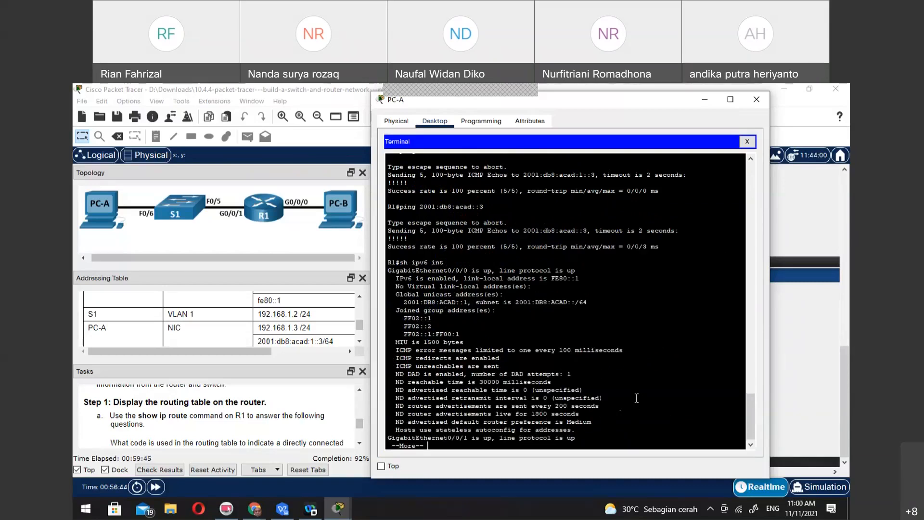
Display the brief IPv6 interface summary on R1 with sh ipv6 int br
key("Up")
key("Up")
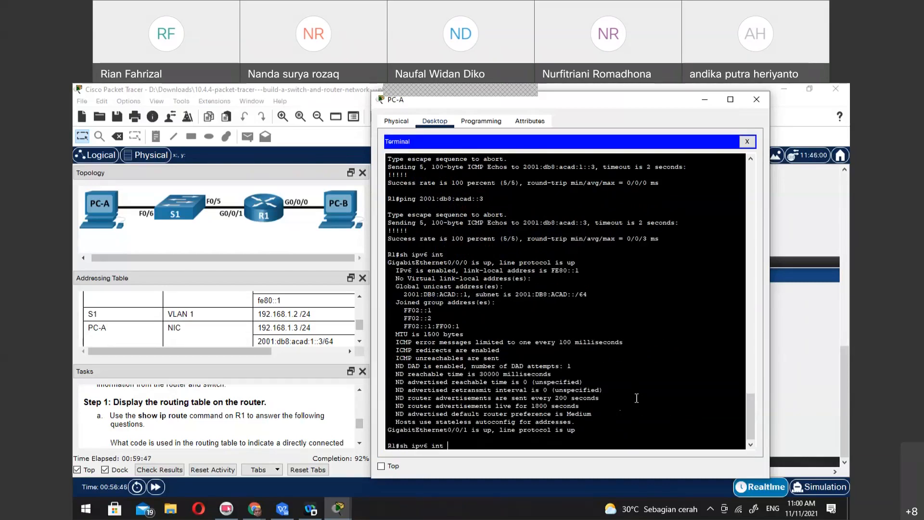
type("br")
key("Return")
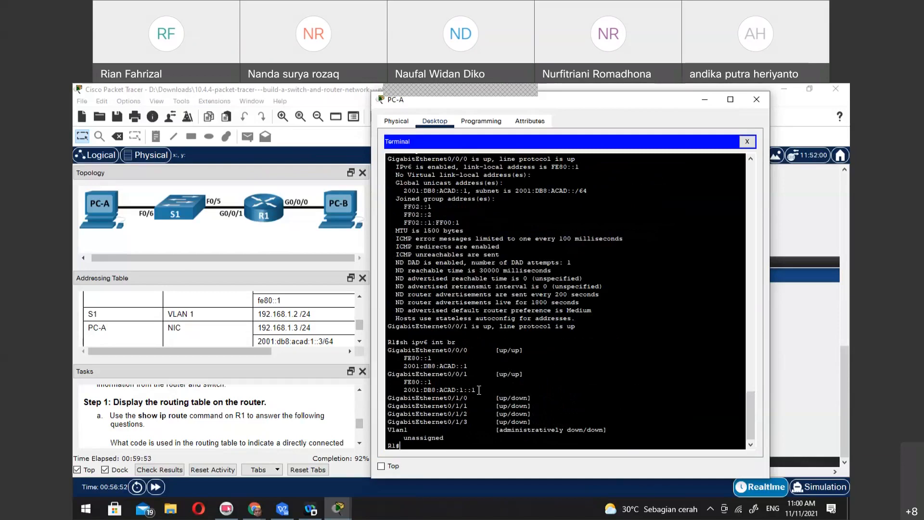
Review the gateway settings in PC-A's IP configuration and close the PC-A window
left_click(747, 141)
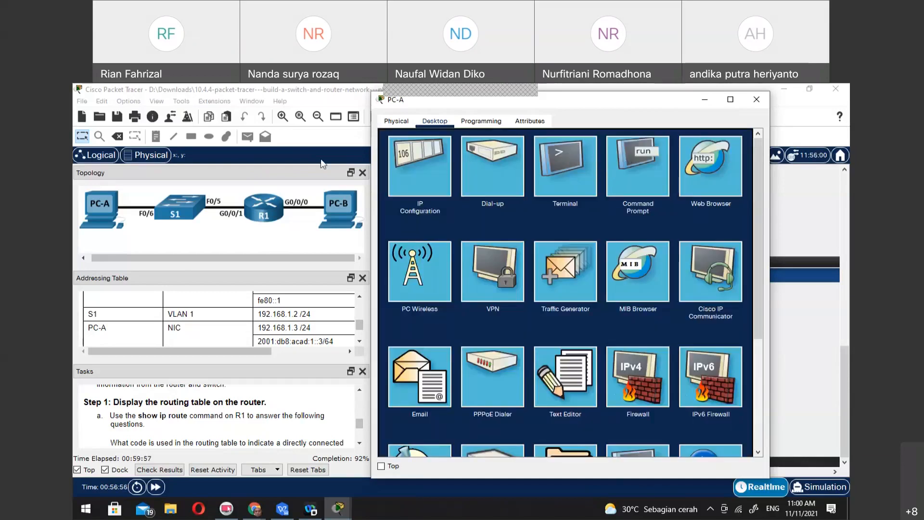
left_click(428, 163)
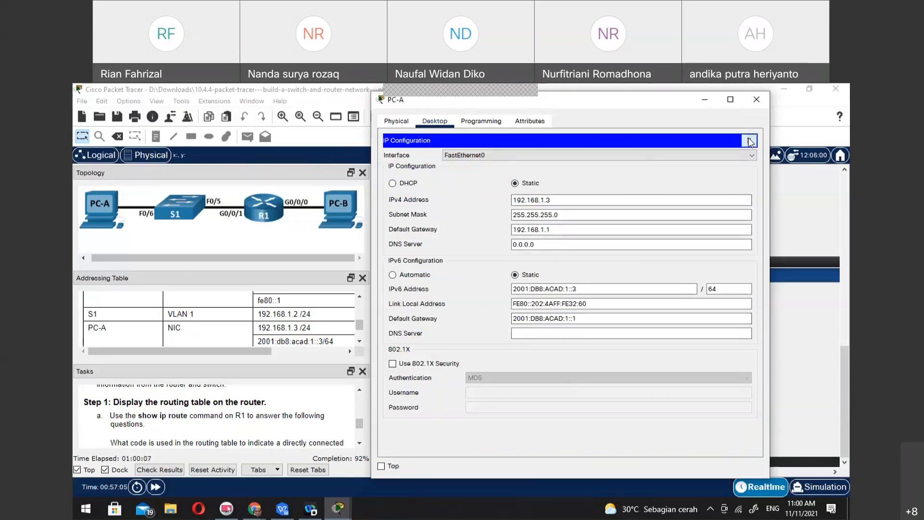
left_click(750, 141)
left_click(759, 99)
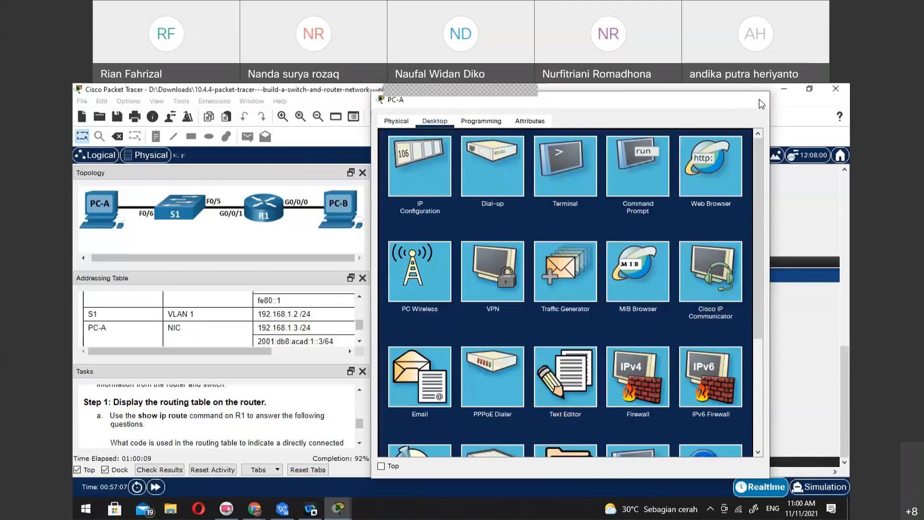
Set PC-B's IPv6 default gateway to 2001:DB8:ACAD::1, reusing its IPv6 address, and close the PC-B window
left_click(696, 324)
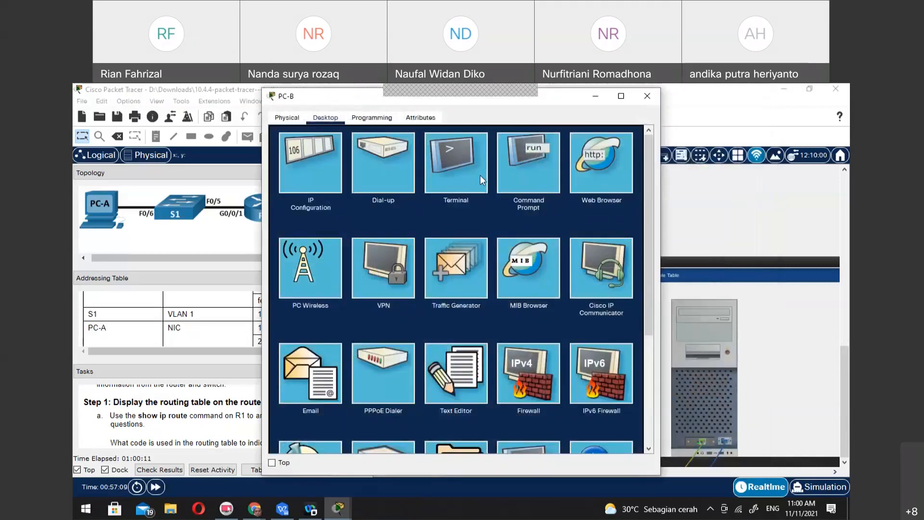
left_click(298, 165)
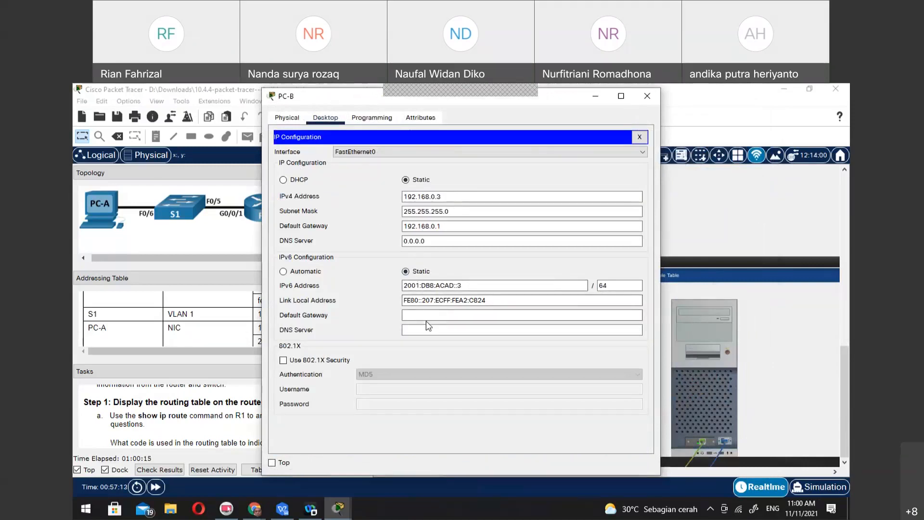
left_click_drag(526, 285, 397, 283)
key("ctrl+c")
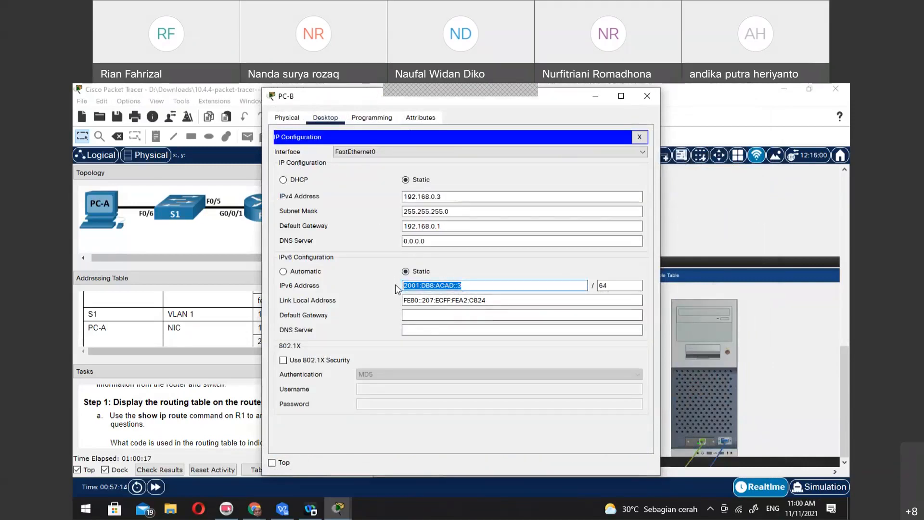
left_click(459, 313)
key("ctrl+v")
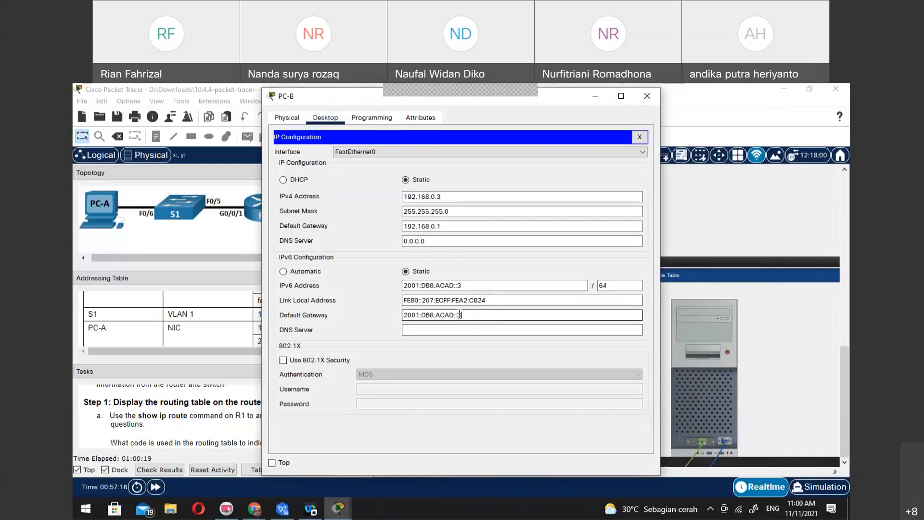
key("BackSpace")
type("1")
left_click(587, 330)
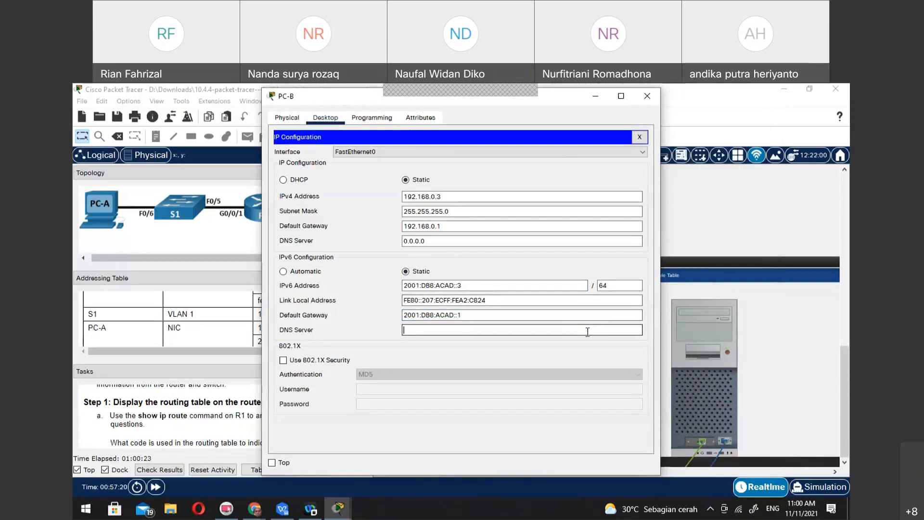
left_click(647, 96)
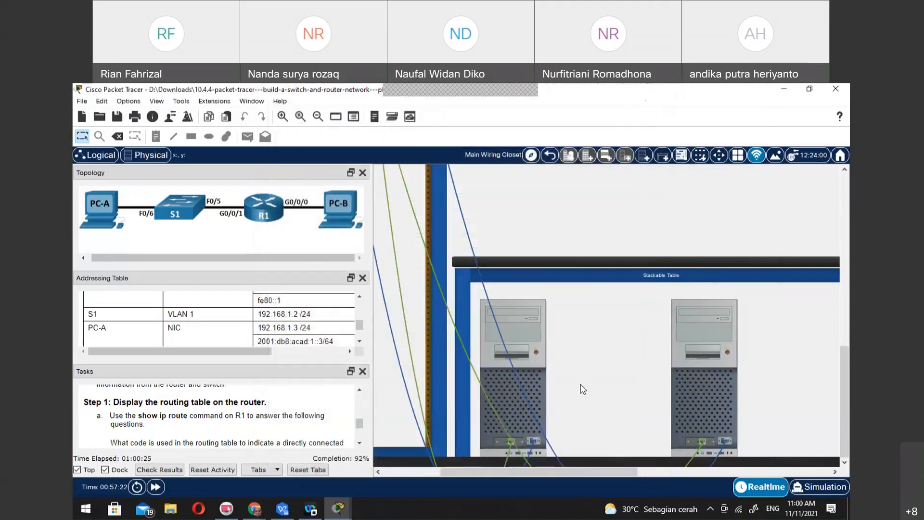
Ping PC-B's IPv6 address 2001:db8:acad::3 from PC-A's command prompt
mouse_move(583, 389)
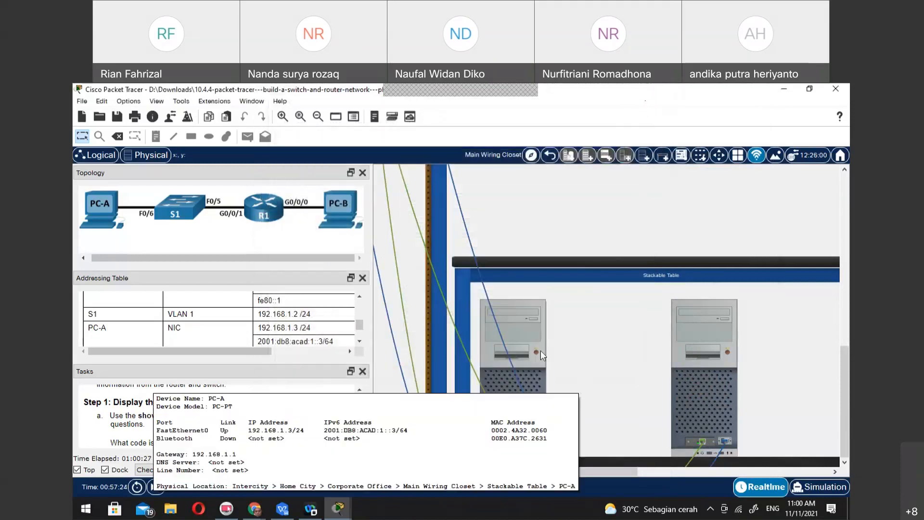
left_click(531, 339)
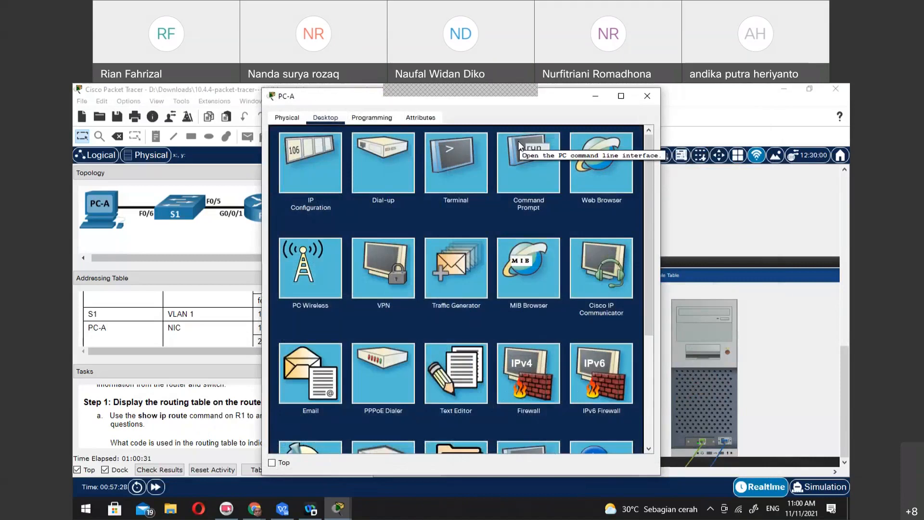
left_click(520, 146)
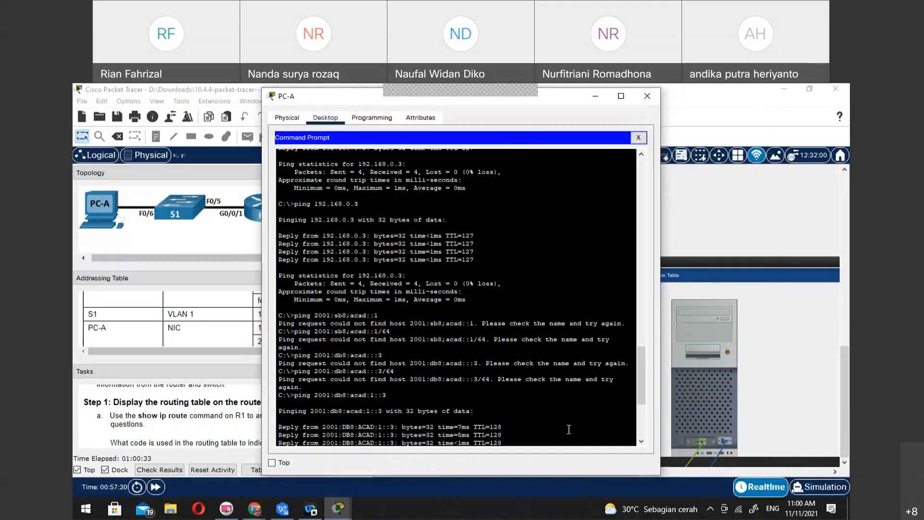
key("Up")
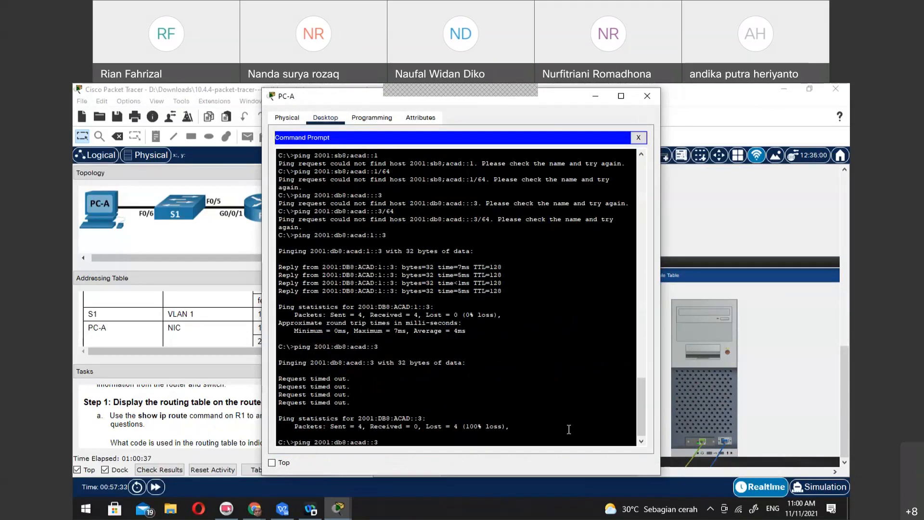
key("Return")
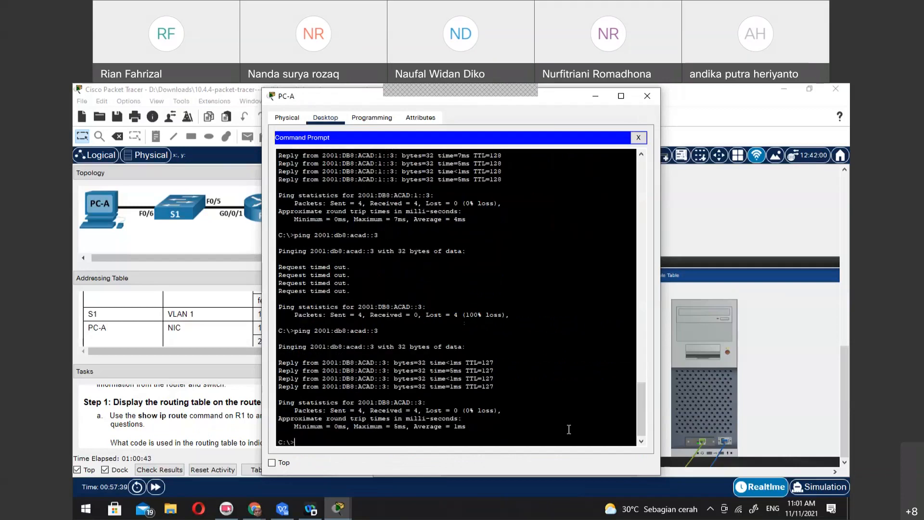
Ping PC-A's own IPv6 address 2001:db8:acad:1::3 from its command prompt
key("Up")
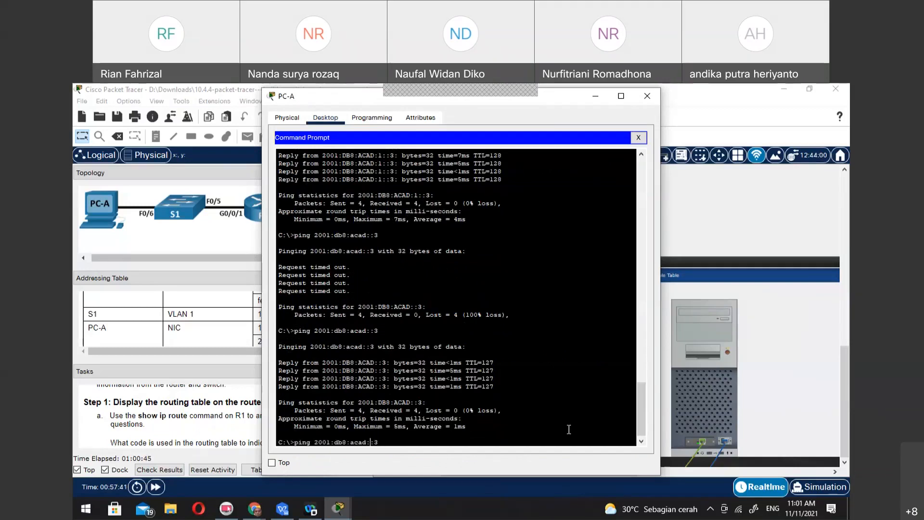
type("1:")
key("Return")
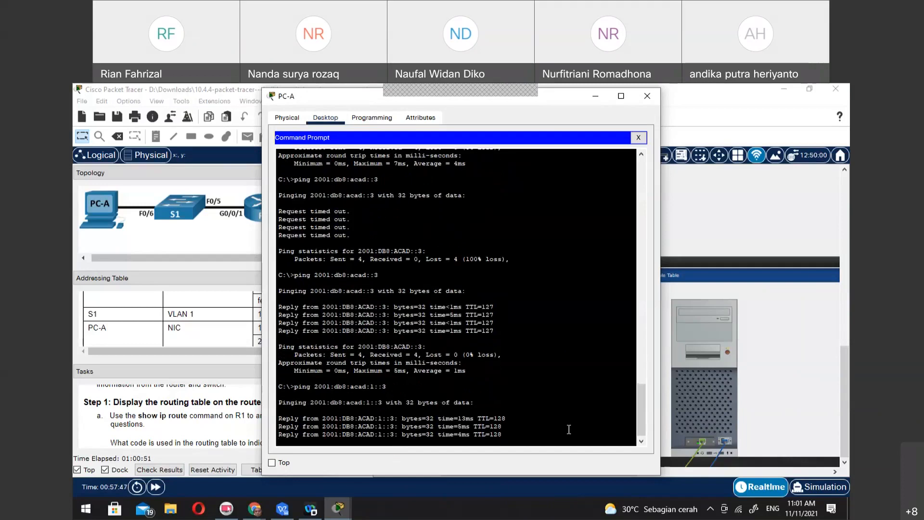
Repeat the ping from PC-A to PC-B's IPv6 address 2001:db8:acad::3
key("Up")
key("Left")
key("Left")
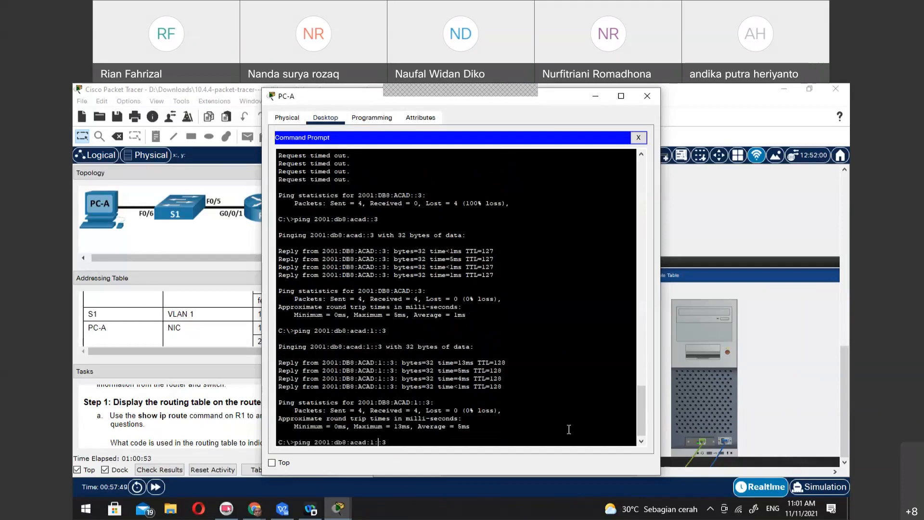
key("BackSpace")
key("BackSpace")
key("Return")
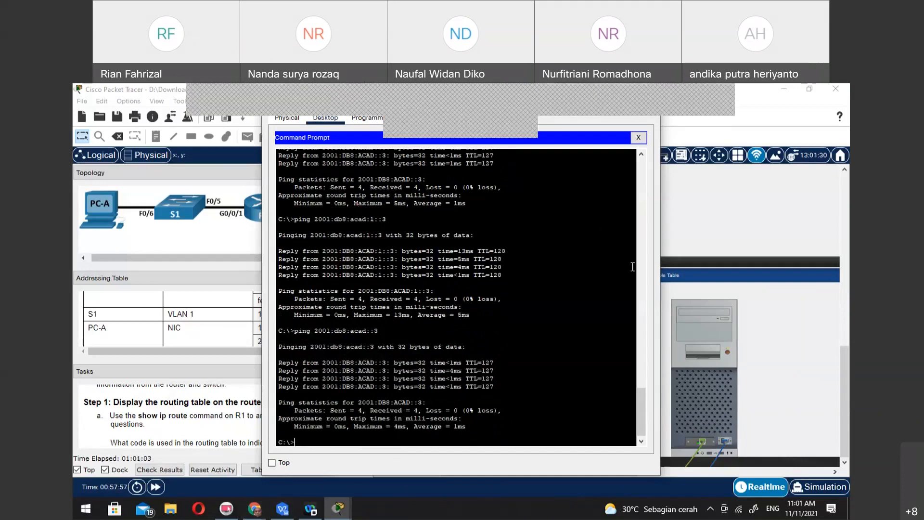
Check the activity results and examine the assessment items for incorrect entries, including both PCs' IPv6 default gateways and R1's port settings
left_click_drag(557, 98, 715, 94)
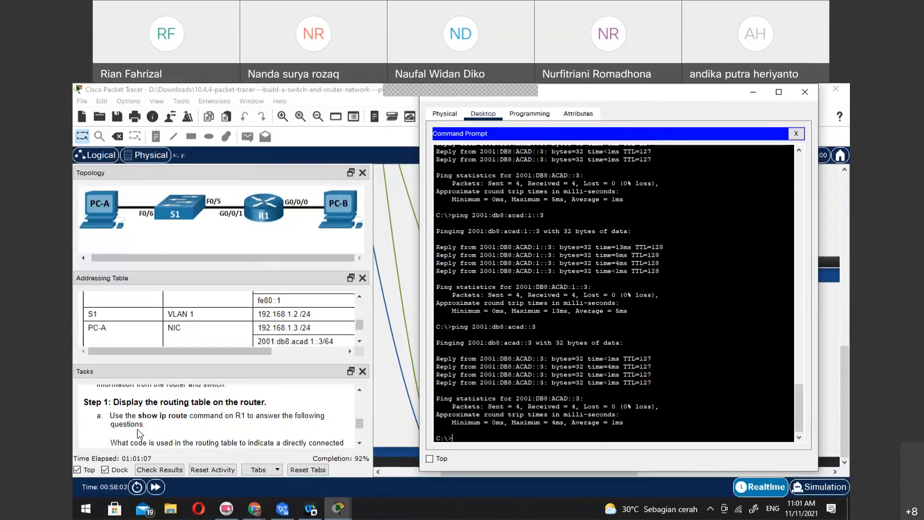
left_click(159, 470)
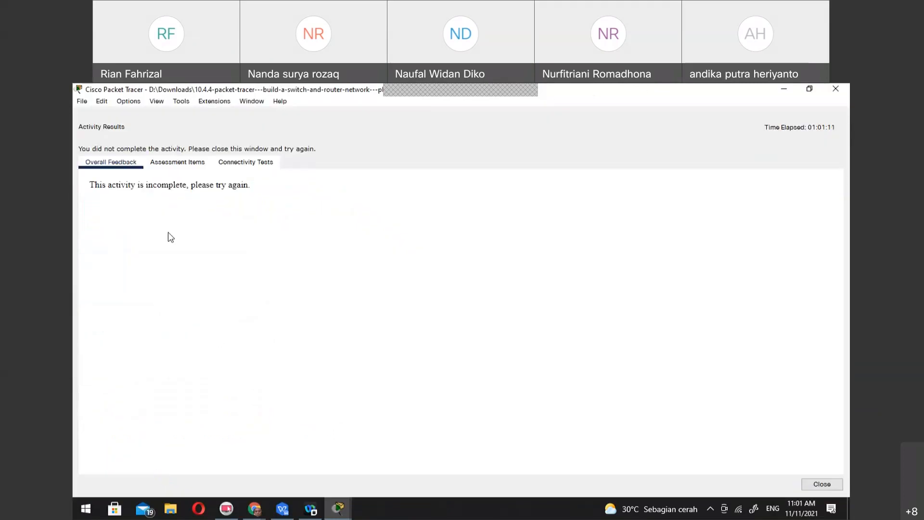
left_click(182, 162)
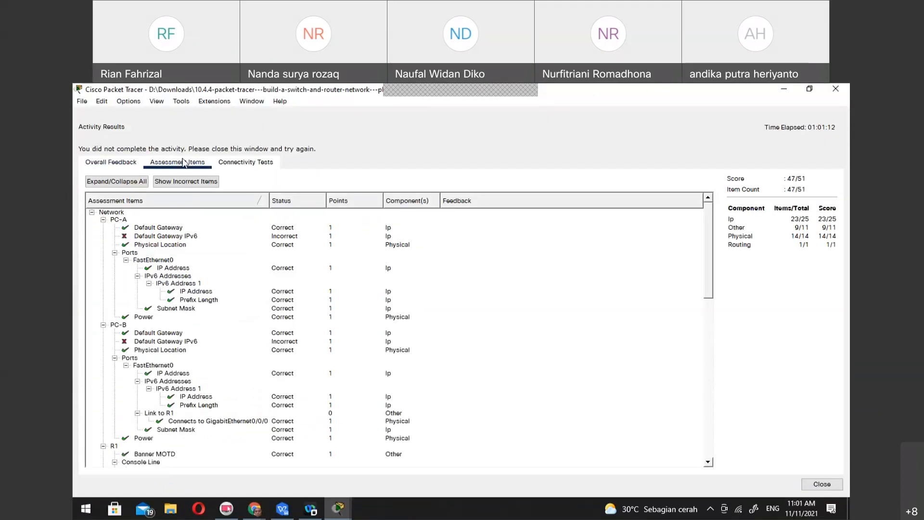
left_click(175, 239)
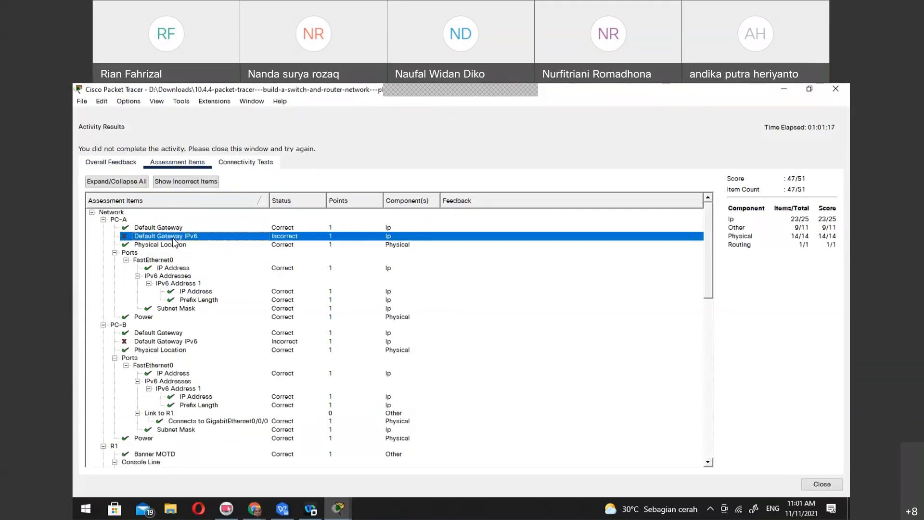
left_click(166, 342)
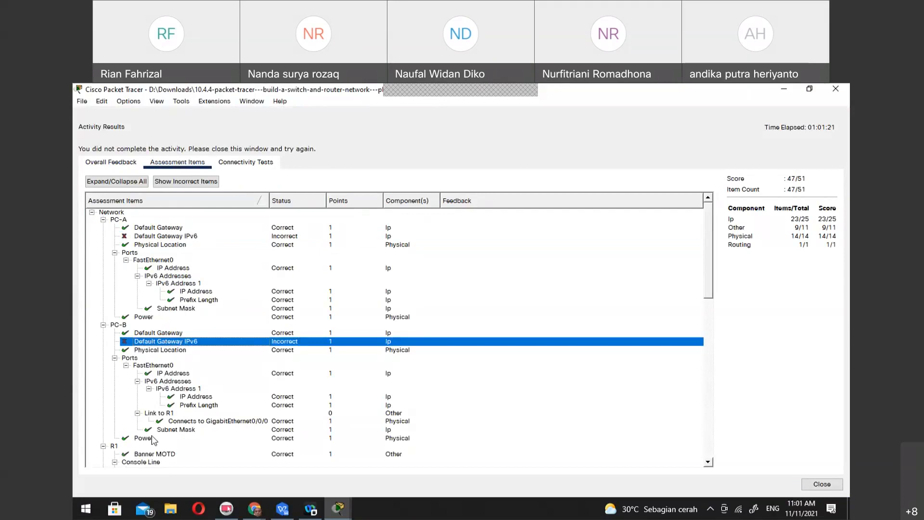
scroll(156, 442, "down", 7)
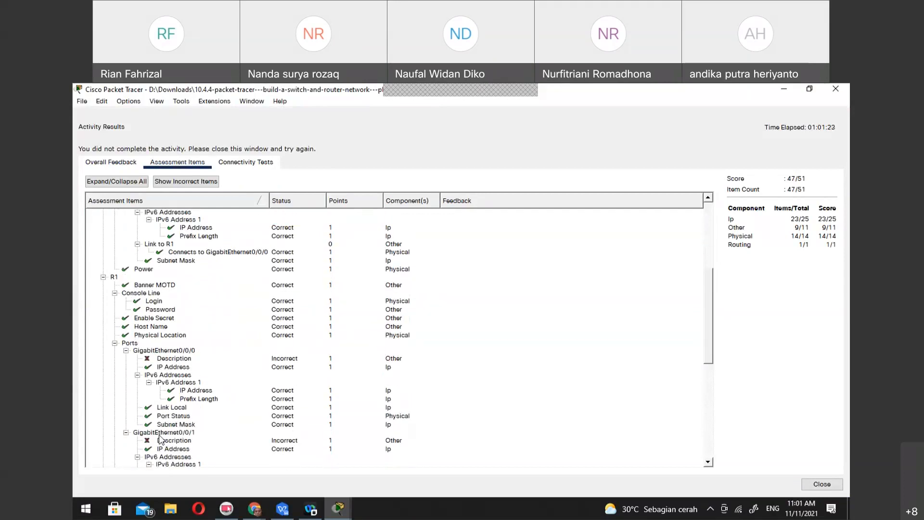
scroll(160, 439, "down", 3)
scroll(160, 439, "down", 4)
scroll(160, 437, "down", 2)
scroll(160, 437, "up", 7)
scroll(160, 437, "up", 3)
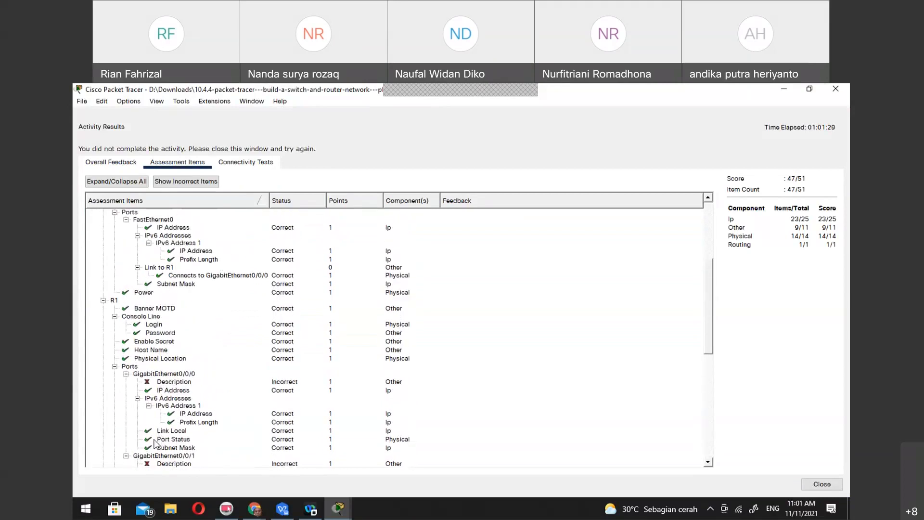
Review the assessment items for PC-A and PC-B, including their IPv6 default gateways, and close the activity results
scroll(155, 442, "up", 5)
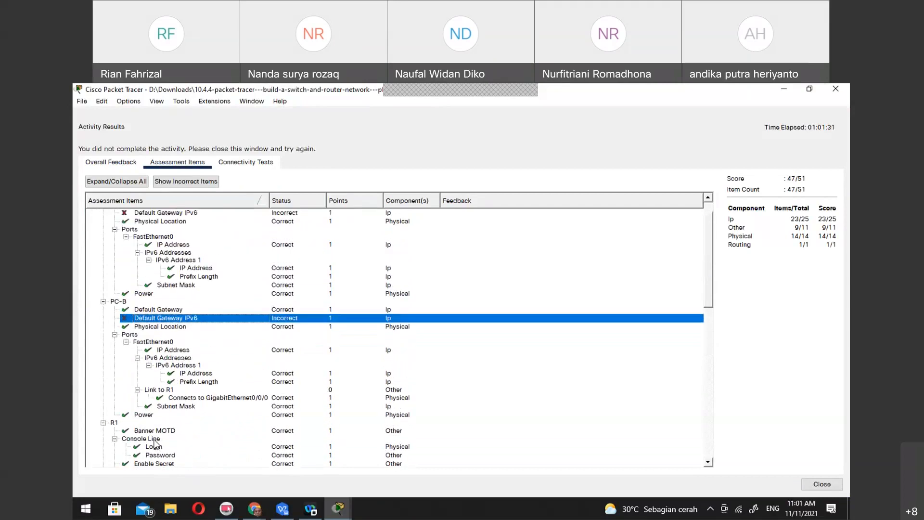
scroll(155, 443, "up", 1)
scroll(155, 443, "down", 1)
scroll(155, 443, "up", 1)
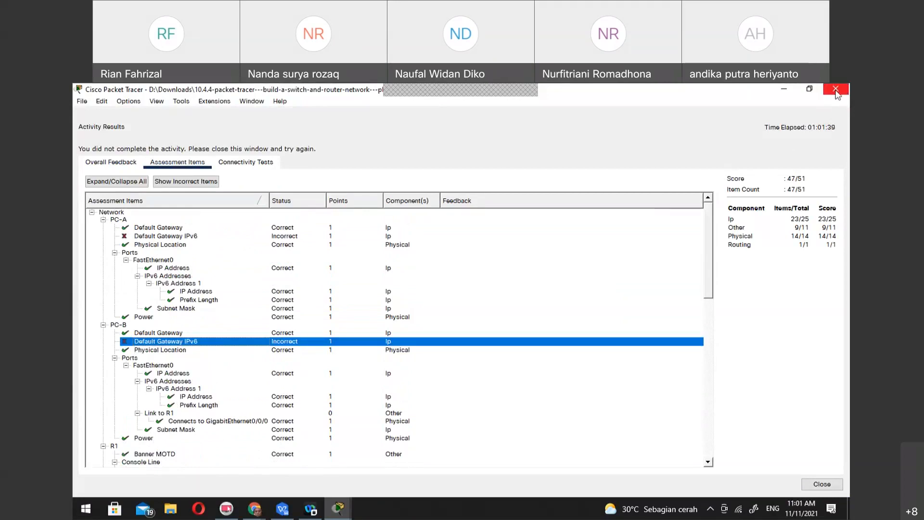
left_click(822, 484)
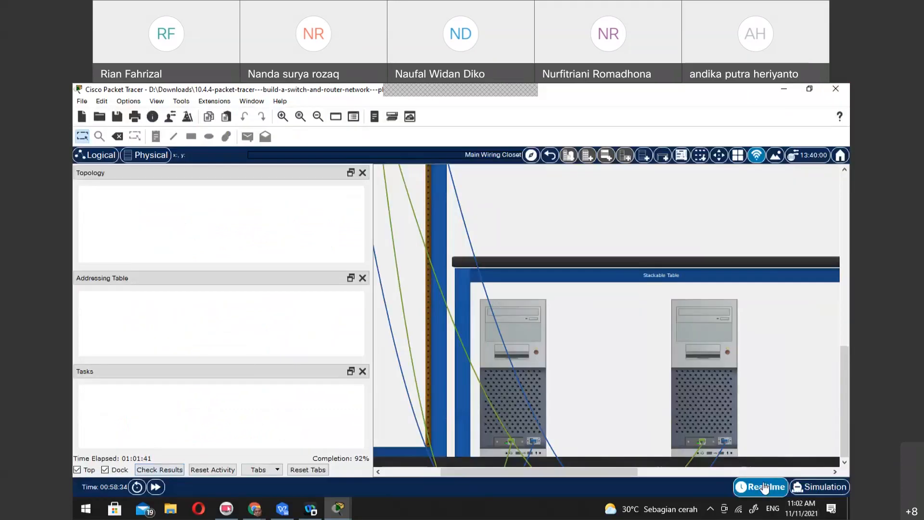
Inspect PC-A's IP configuration, focusing on its IPv6 default gateway, and close it without changes
left_click(519, 337)
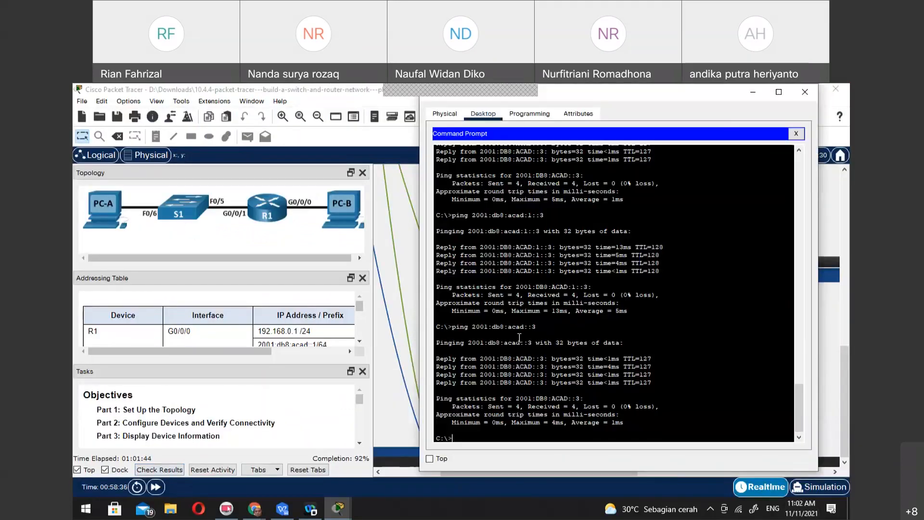
left_click(797, 133)
left_click(478, 144)
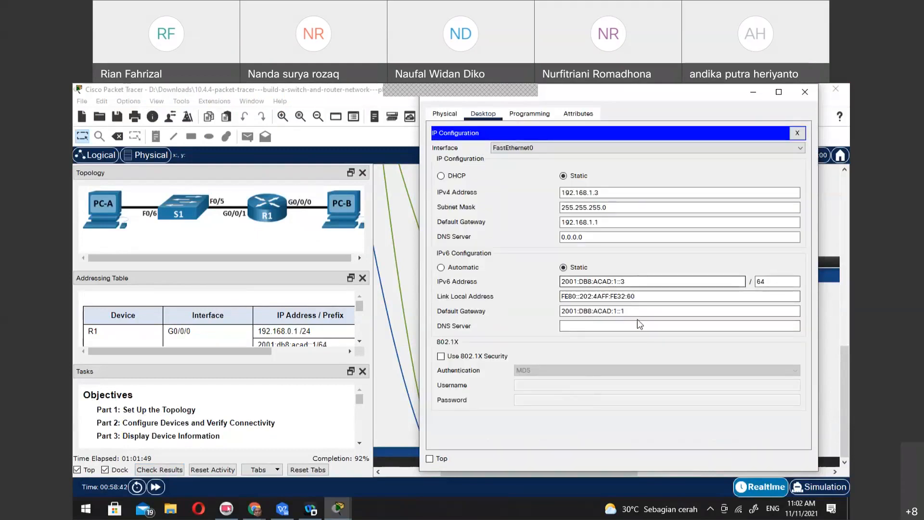
left_click(595, 313)
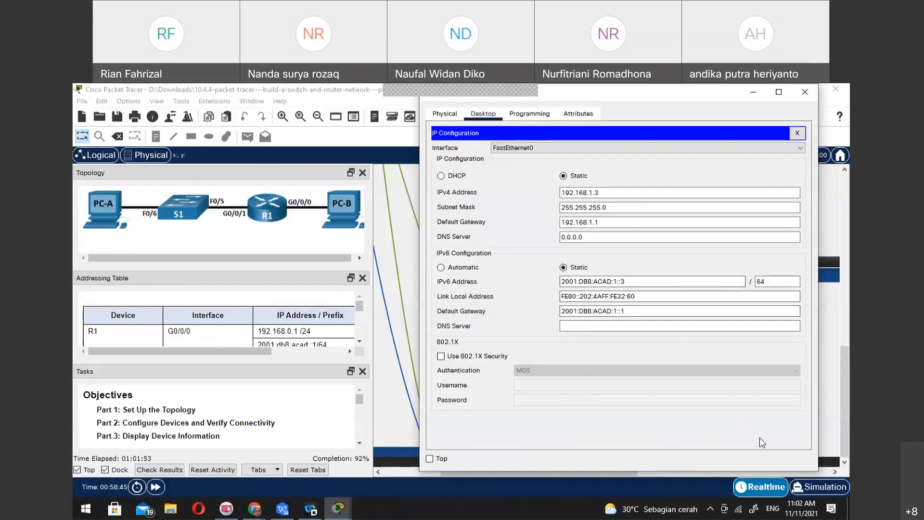
left_click(627, 329)
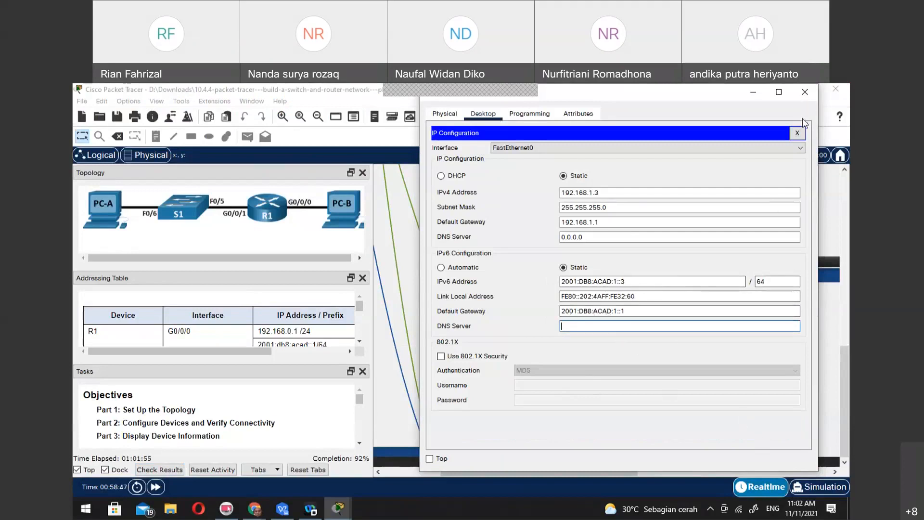
left_click(798, 133)
left_click(810, 95)
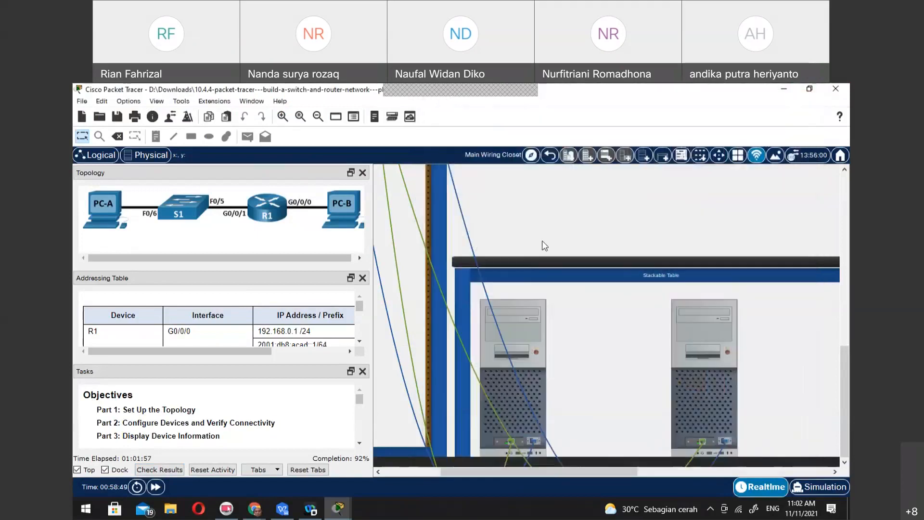
Inspect PC-B's IPv4 and IPv6 configuration and close it without changes
left_click(690, 360)
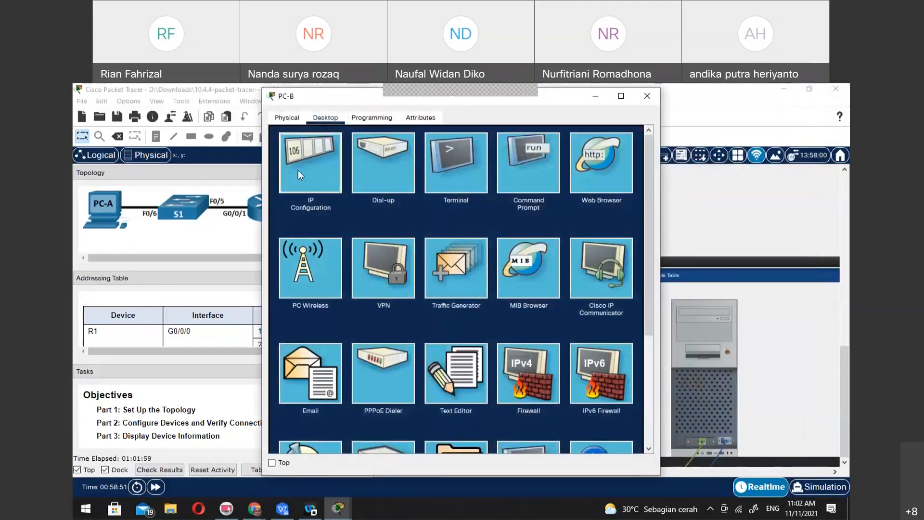
left_click(299, 169)
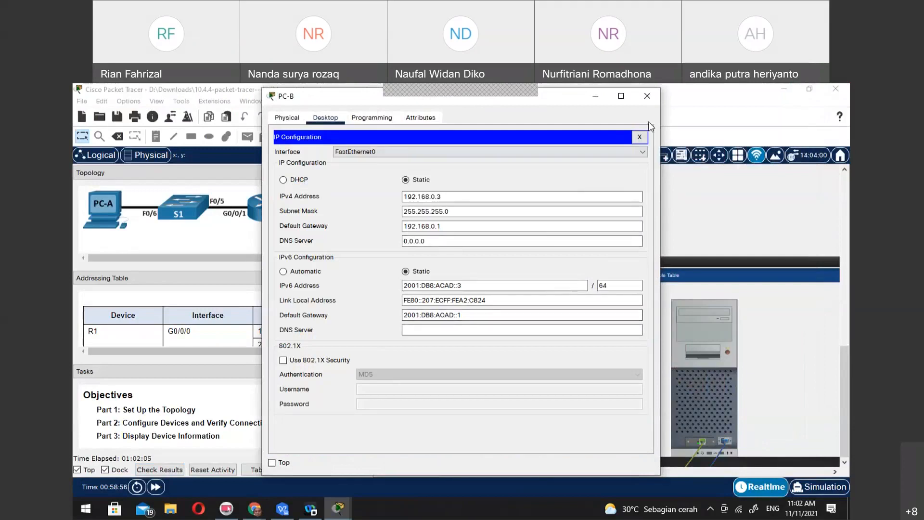
left_click(650, 98)
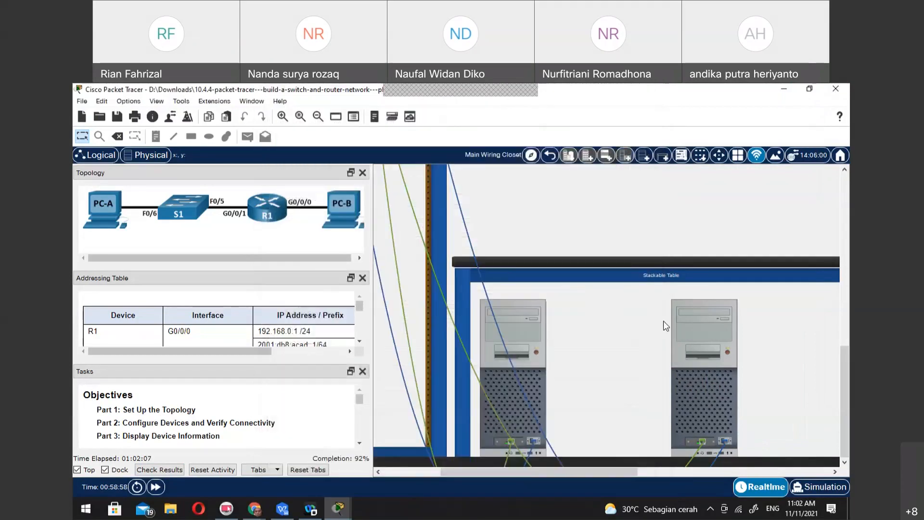
Check the activity results again, examine PC-A's IPv6 default gateway assessment item, and close the results
mouse_move(699, 377)
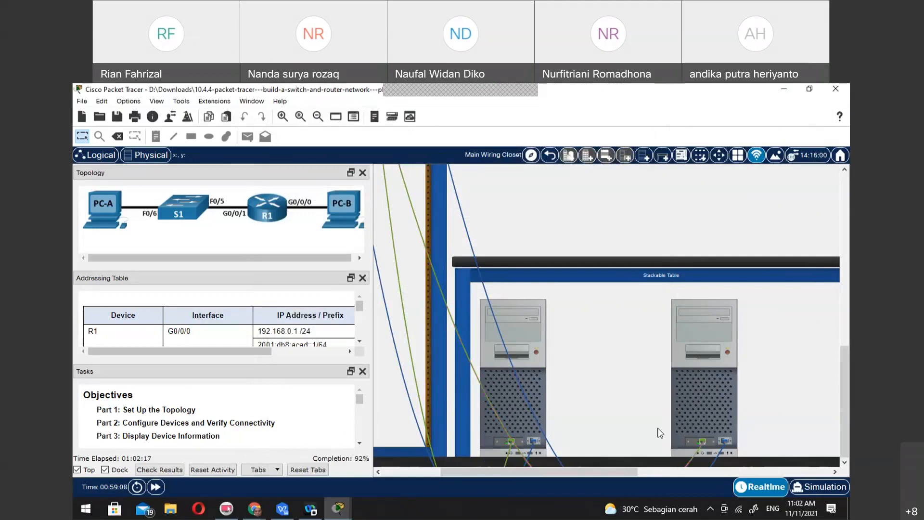
scroll(661, 433, "up", 5)
scroll(660, 432, "down", 5)
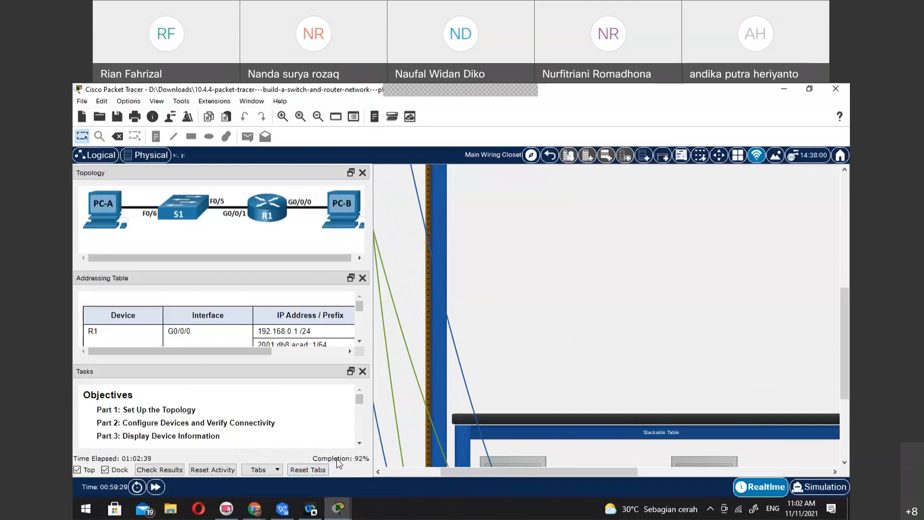
left_click(159, 470)
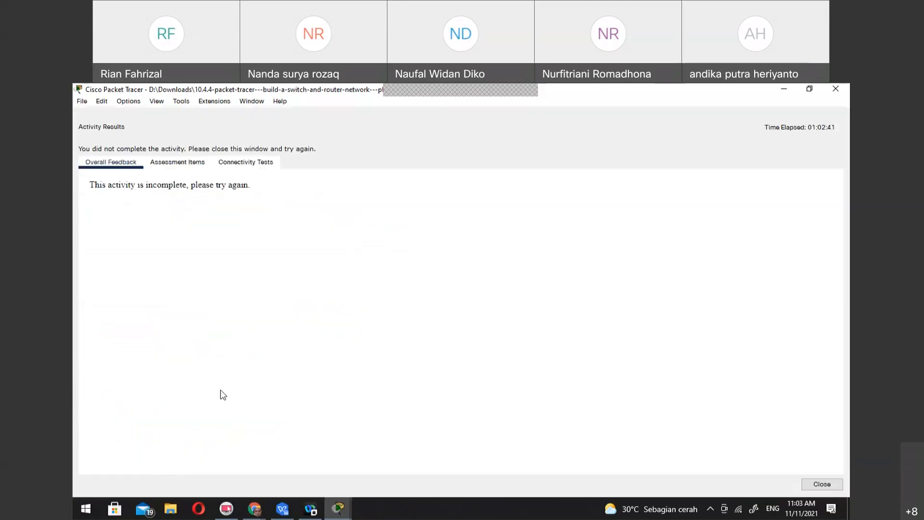
left_click(189, 160)
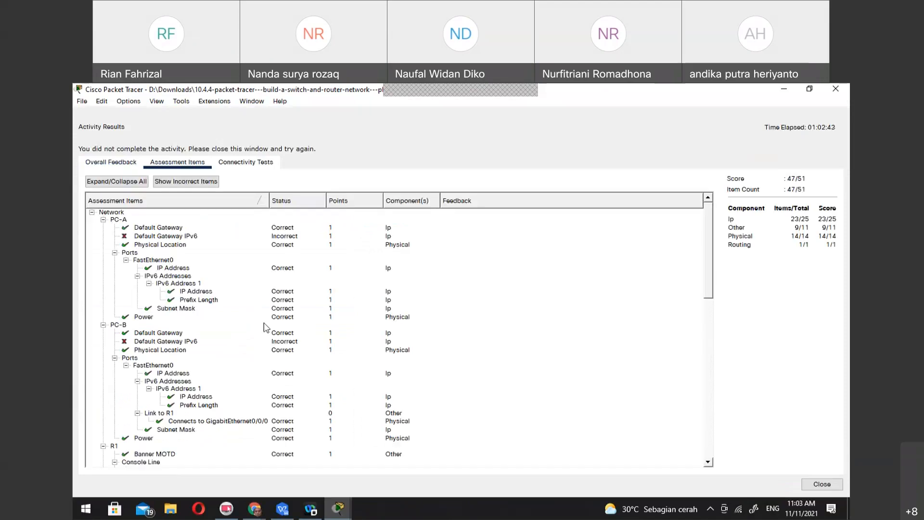
left_click(166, 237)
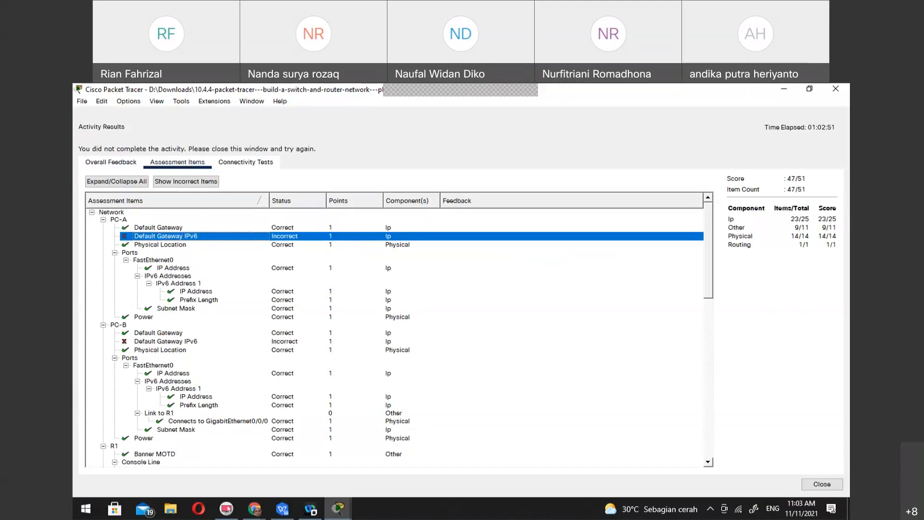
left_click(283, 509)
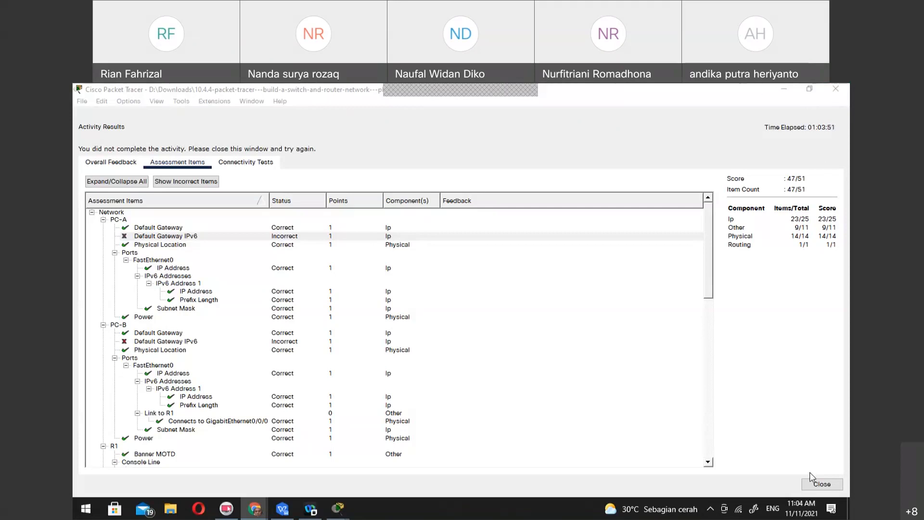
left_click(821, 483)
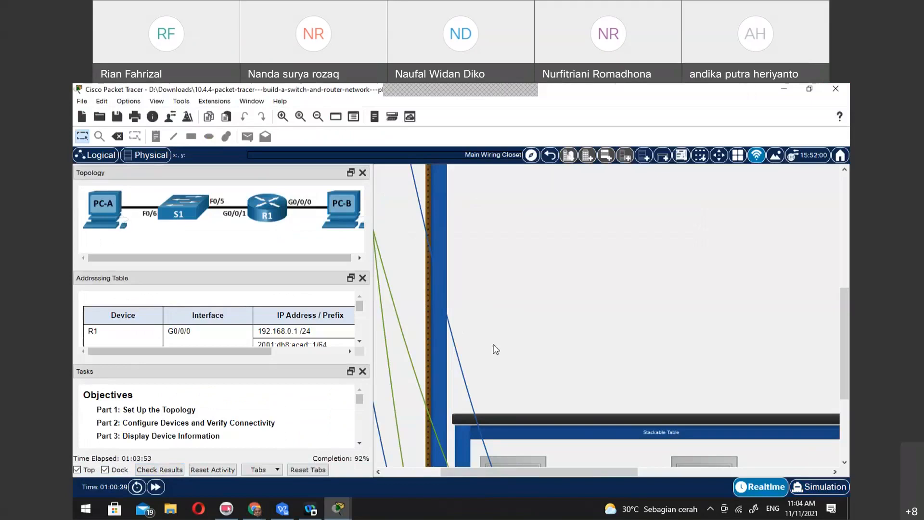
Set PC-A's IPv6 default gateway to the link-local address fe80::1 in its IP configuration
scroll(579, 345, "down", 3)
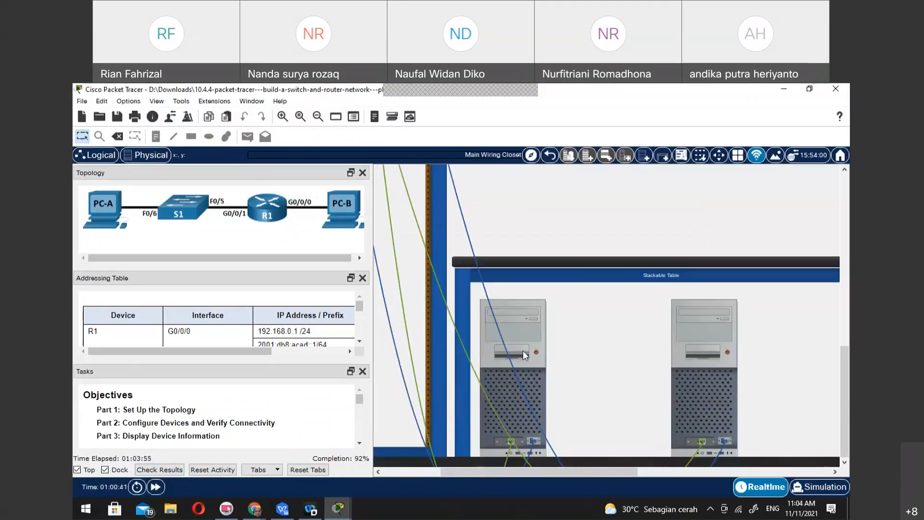
left_click(517, 350)
left_click(308, 173)
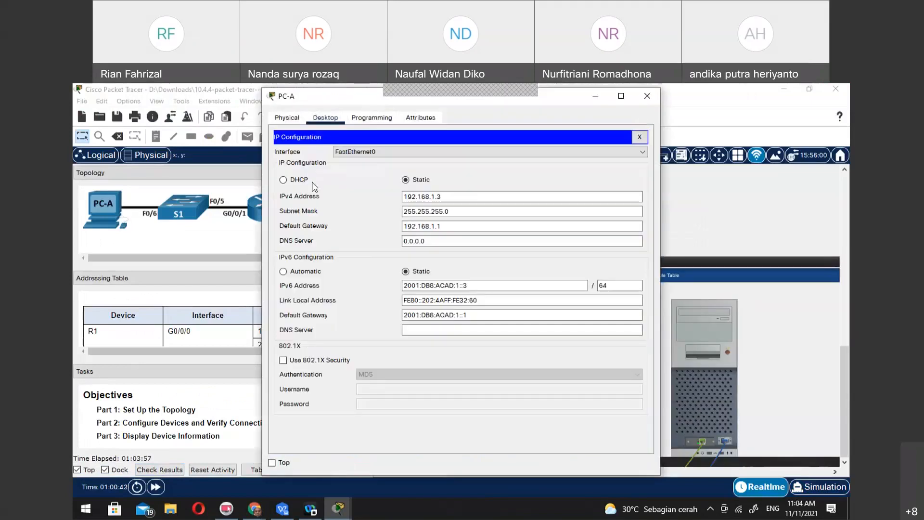
left_click(481, 313)
triple_click(481, 313)
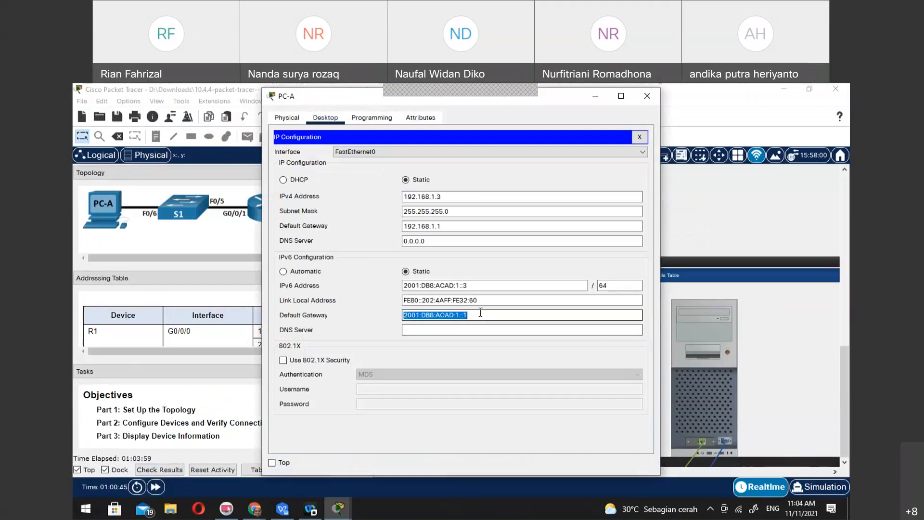
type("f")
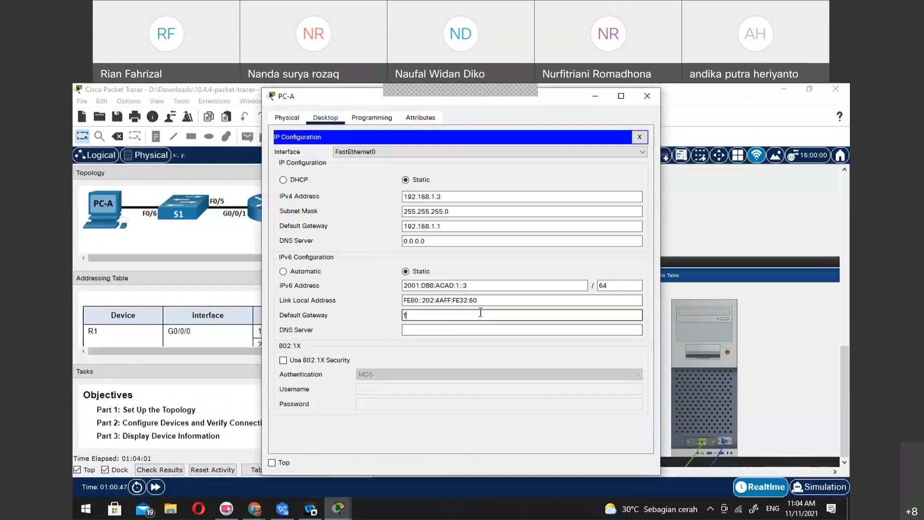
type("e80::1")
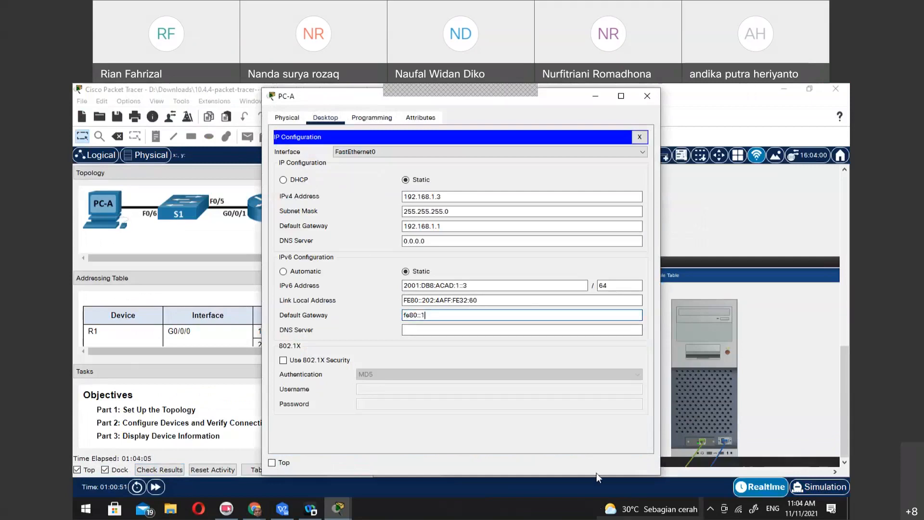
left_click(569, 329)
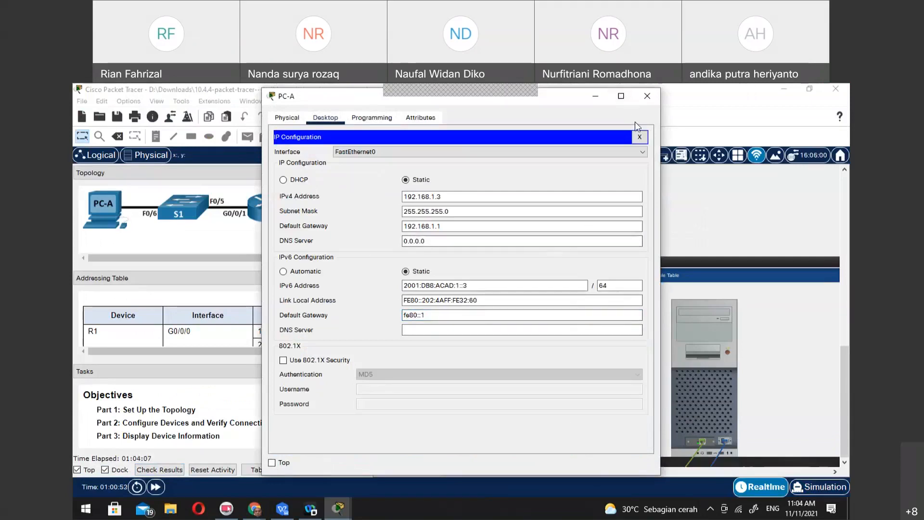
left_click(639, 137)
left_click(229, 391)
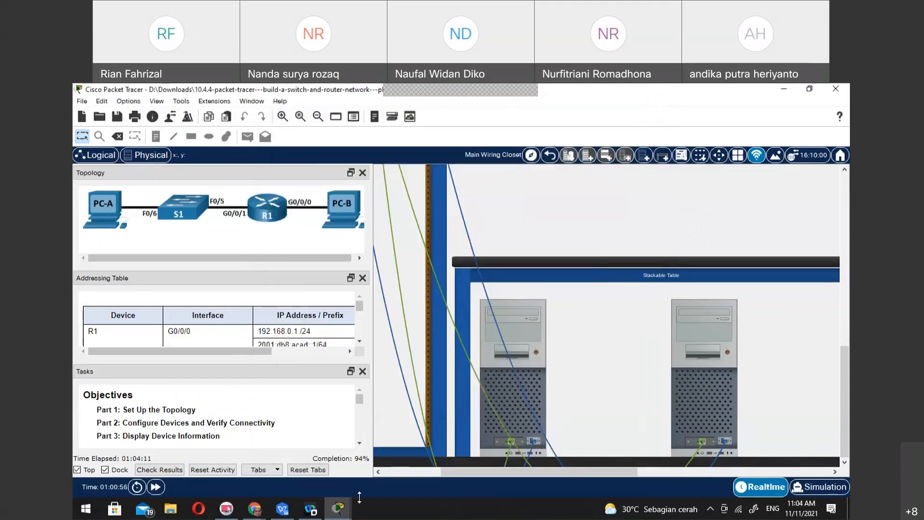
mouse_move(338, 508)
left_click(431, 458)
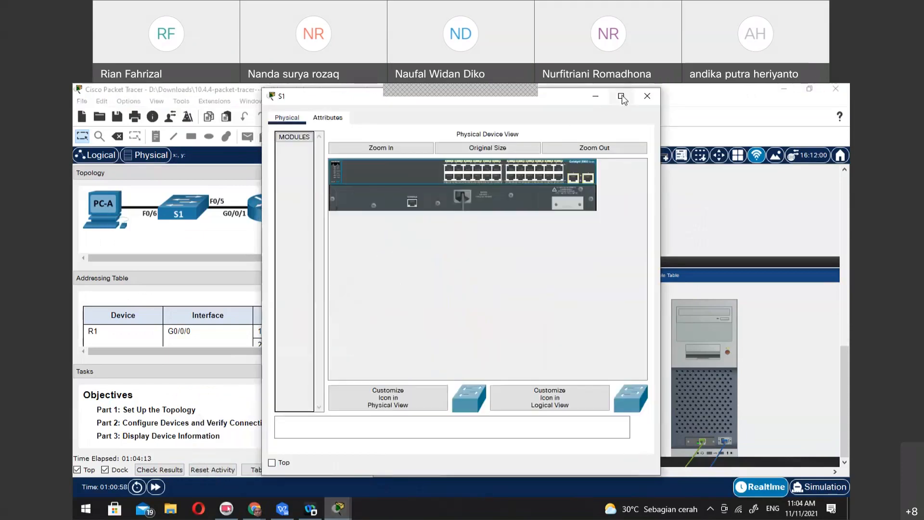
left_click(648, 96)
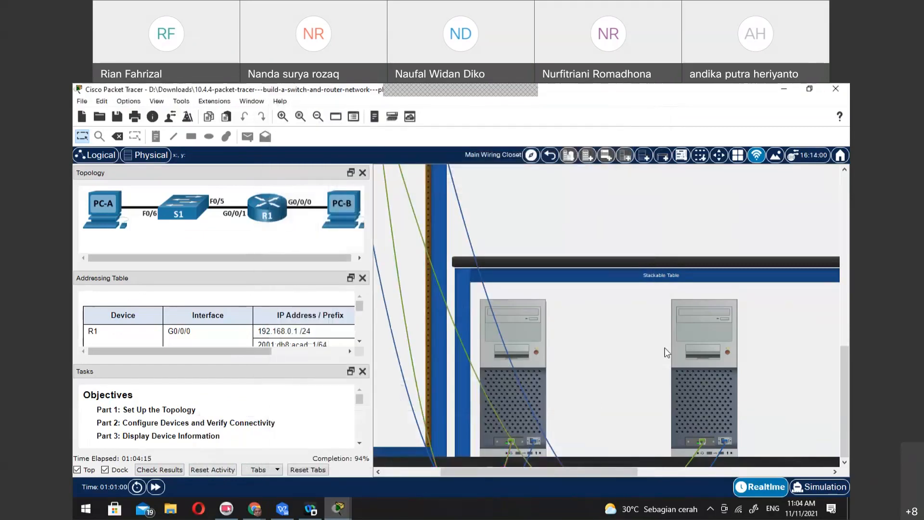
Set PC-B's IPv6 default gateway to the link-local address fe80::1 and close its configuration
left_click(681, 353)
left_click(336, 202)
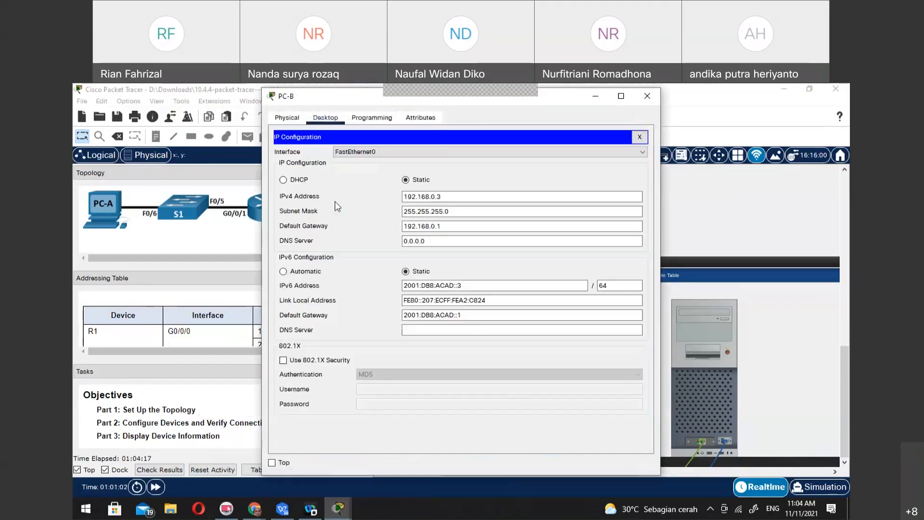
triple_click(494, 316)
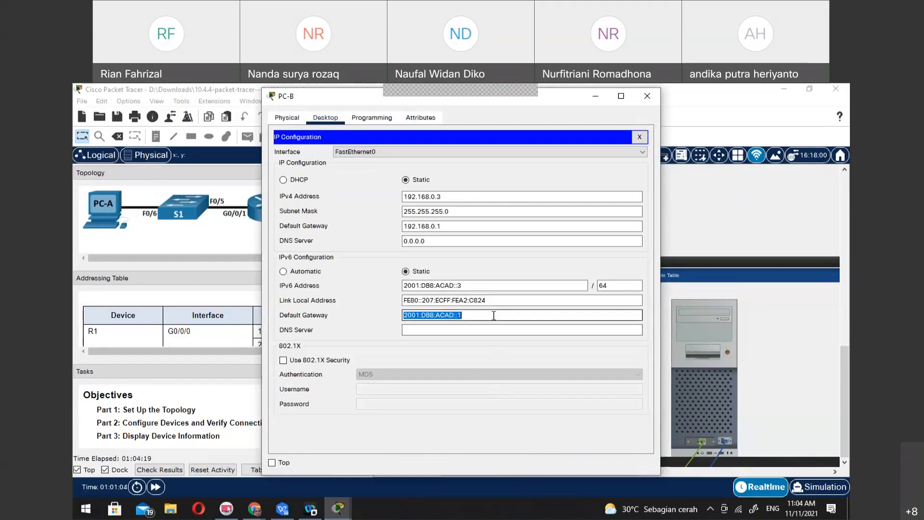
key("BackSpace")
type("fe80::1")
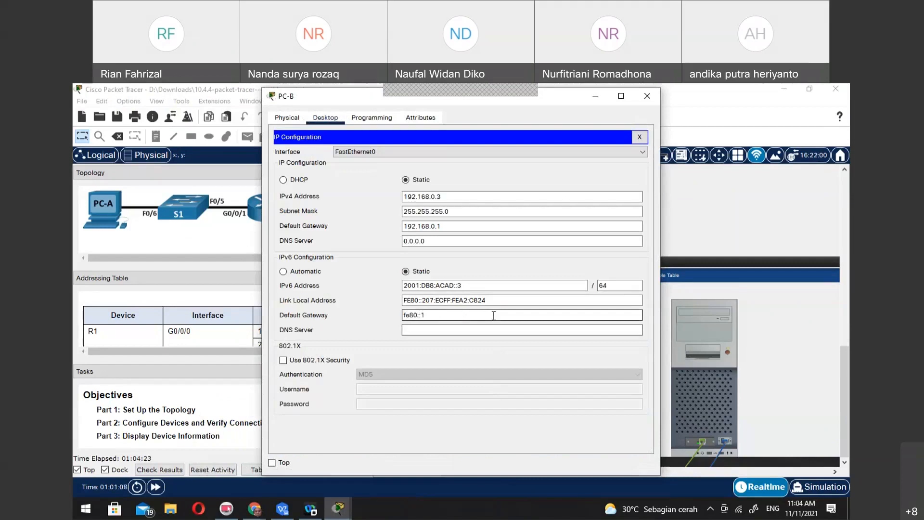
key("Tab")
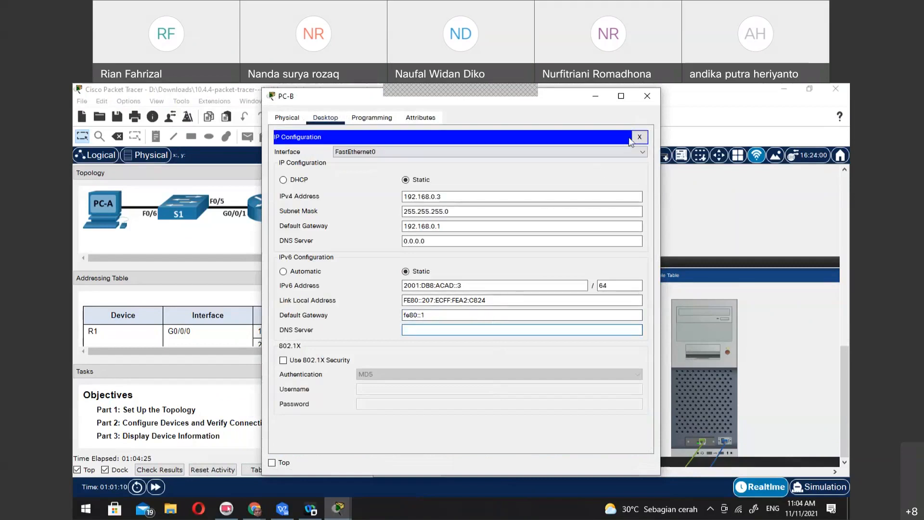
left_click(640, 137)
left_click(647, 96)
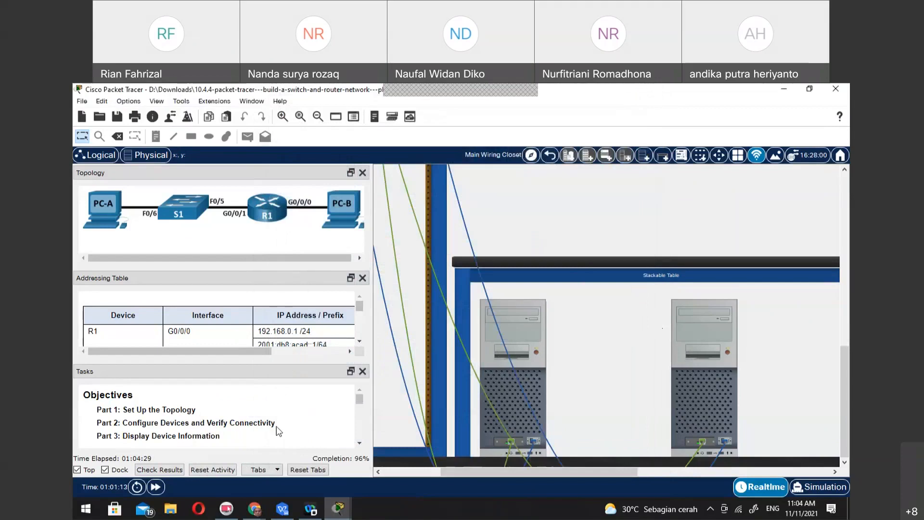
Ping PC-B's IPv6 address 2001:db8:acad::3 from PC-A's command prompt to retest connectivity through the new gateways
left_click(536, 317)
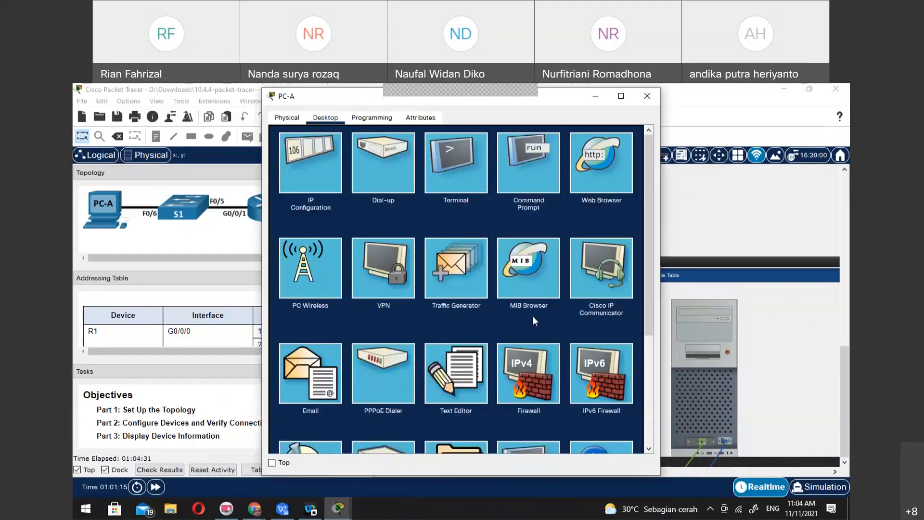
left_click(538, 155)
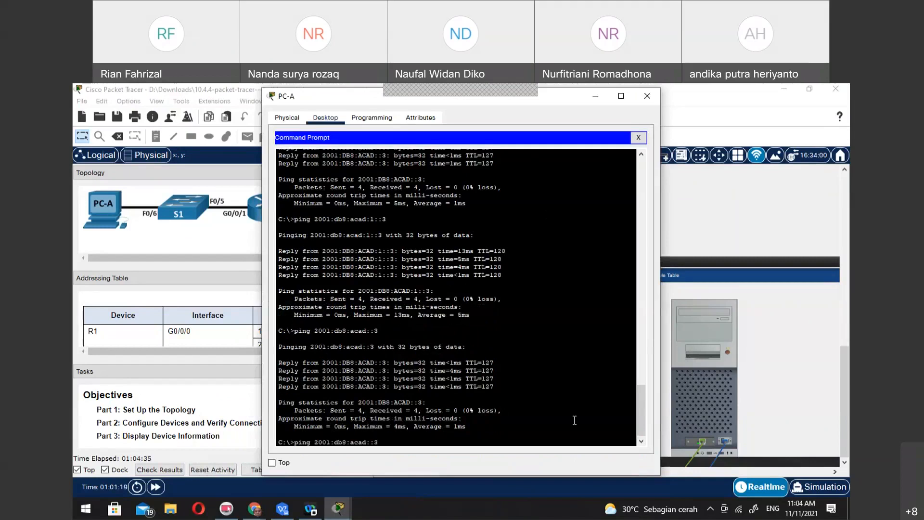
key("Return")
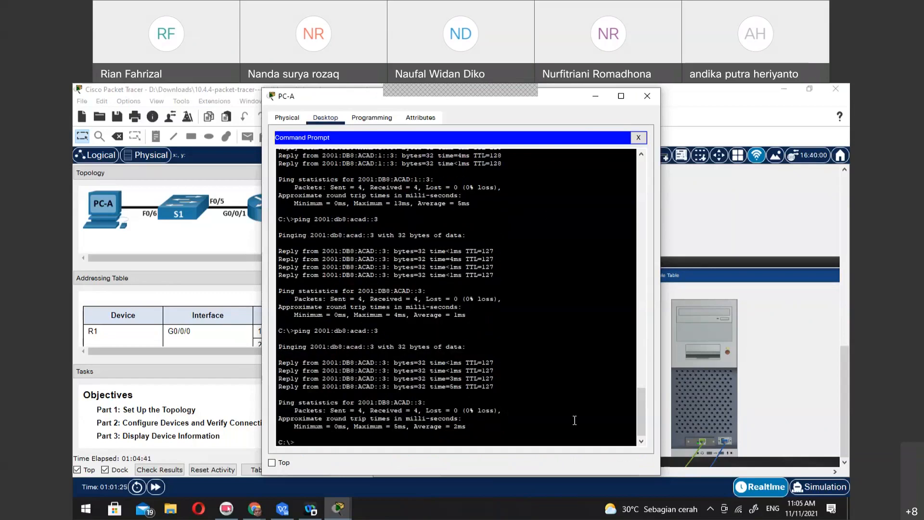
Close PC-A's command prompt and open a terminal session to R1 with 9600 bits per second, 8 data bits and no parity
left_click(723, 91)
scroll(610, 402, "up", 5)
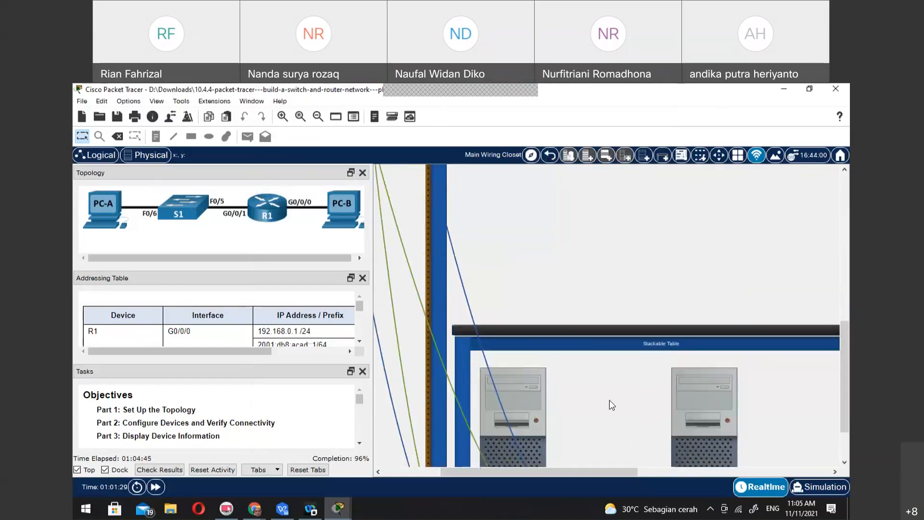
scroll(609, 400, "down", 5)
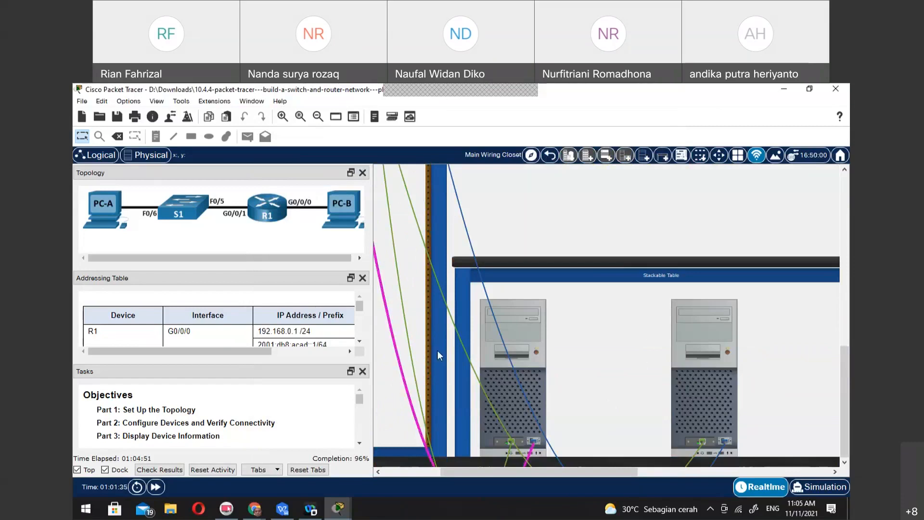
left_click(533, 379)
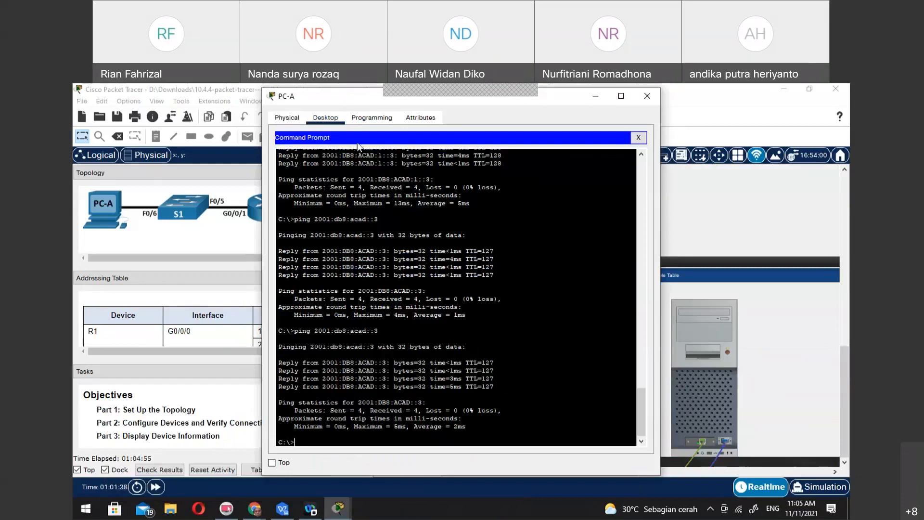
left_click(640, 137)
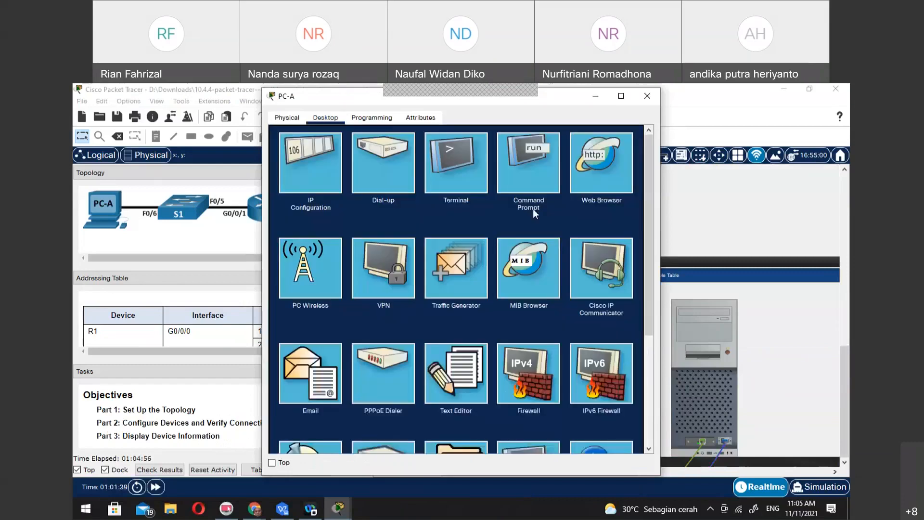
left_click(475, 163)
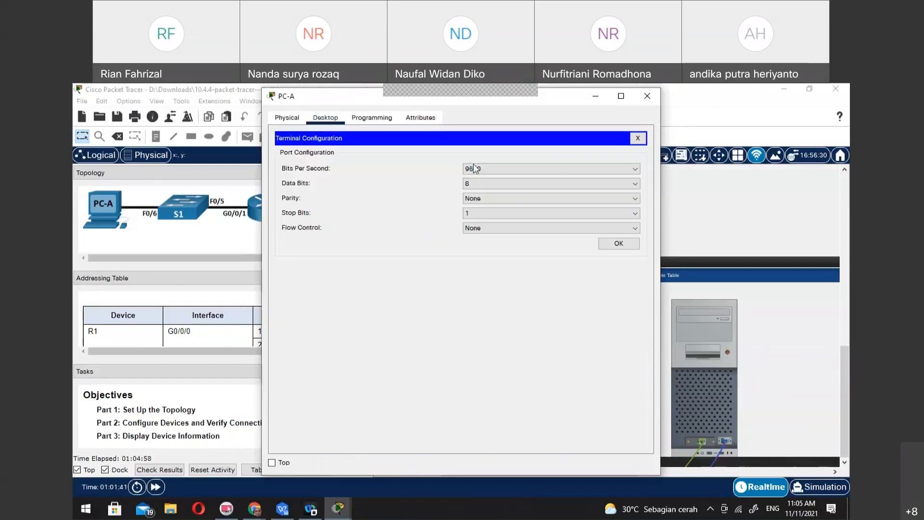
left_click(619, 244)
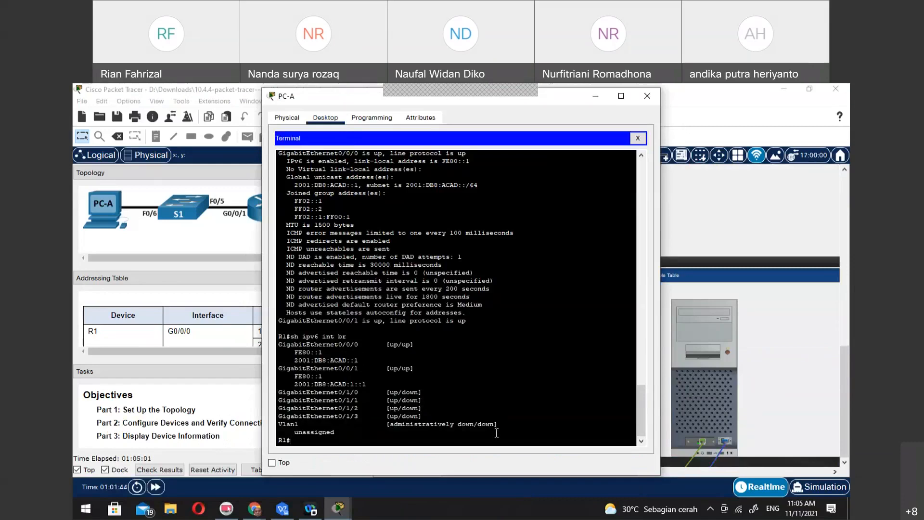
Enter global configuration mode on R1 and select interface g0/0/0
type("in")
key("BackSpace")
key("BackSpace")
type("conf t")
key("Return")
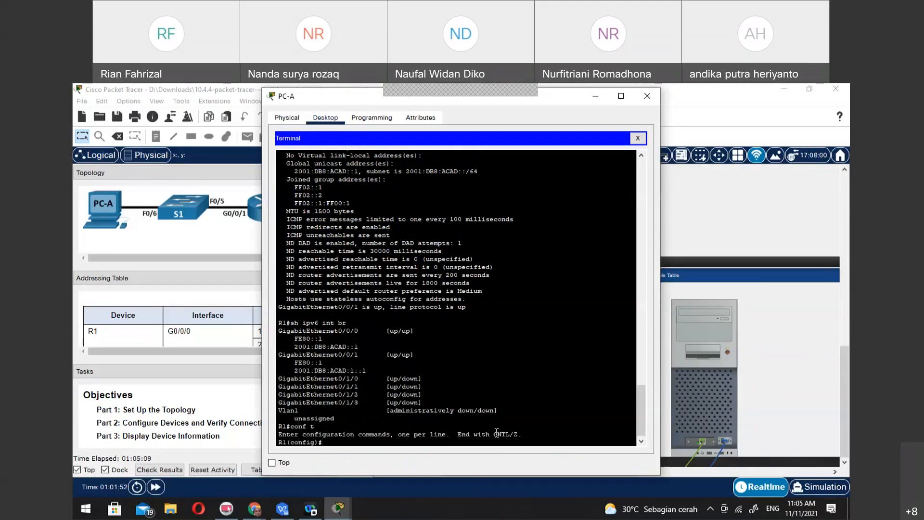
type("int g0/0/0")
key("Return")
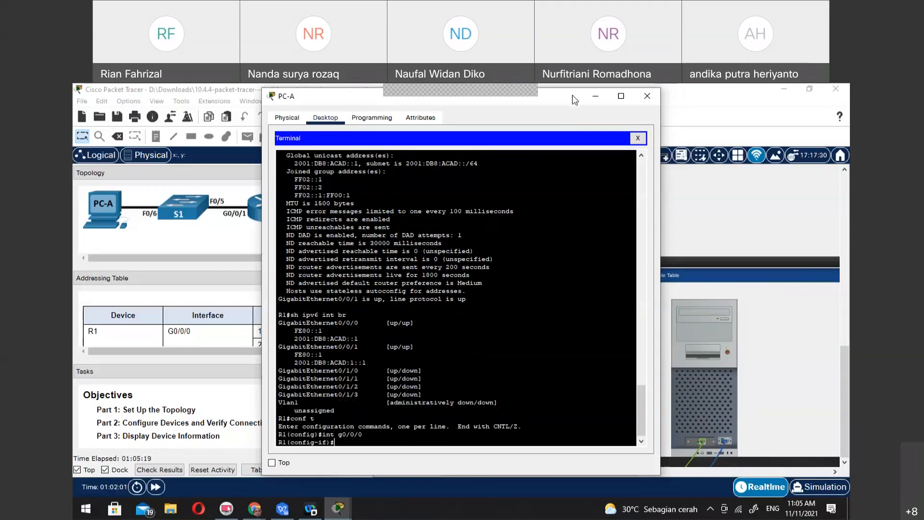
Start a description command with the text "link" for R1's g0/0/0 interface and request syntax help for it
left_click_drag(573, 95, 737, 113)
type("li")
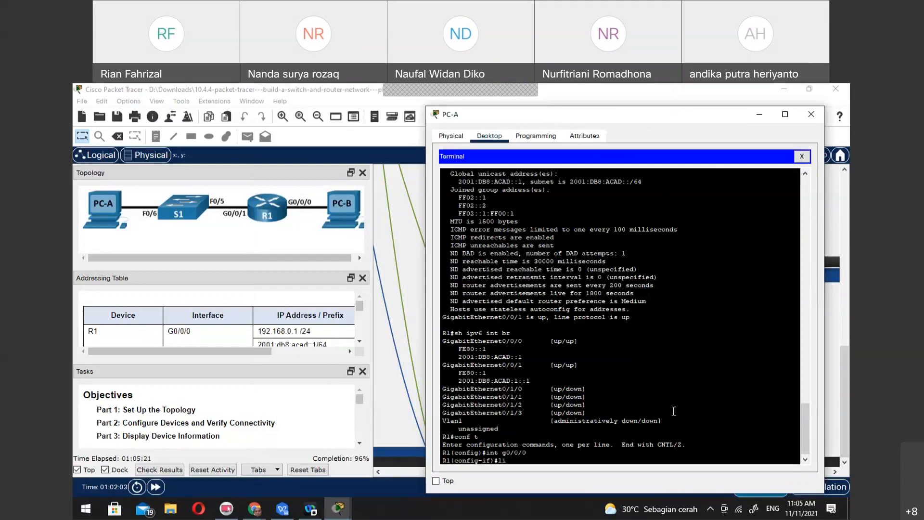
key("BackSpace")
key("BackSpace")
type("des")
key("Tab")
type("link")
key("BackSpace")
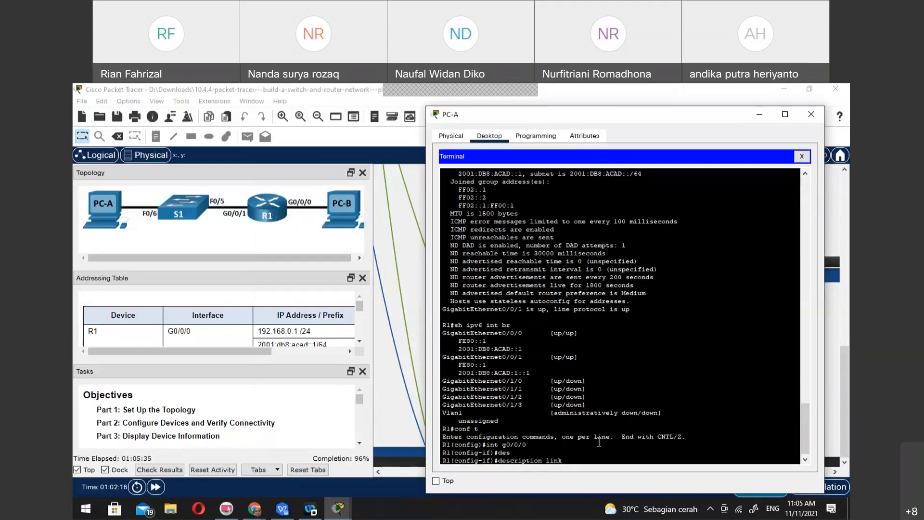
type("?")
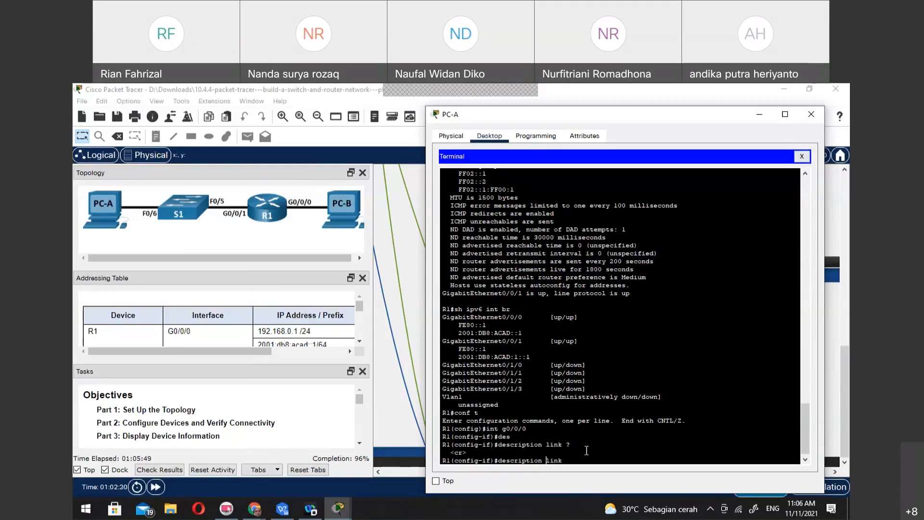
Close the terminal, check the activity results, and examine the Description assessment items for R1's GigabitEthernet0/0/0 and GigabitEthernet0/0/1
left_click(802, 156)
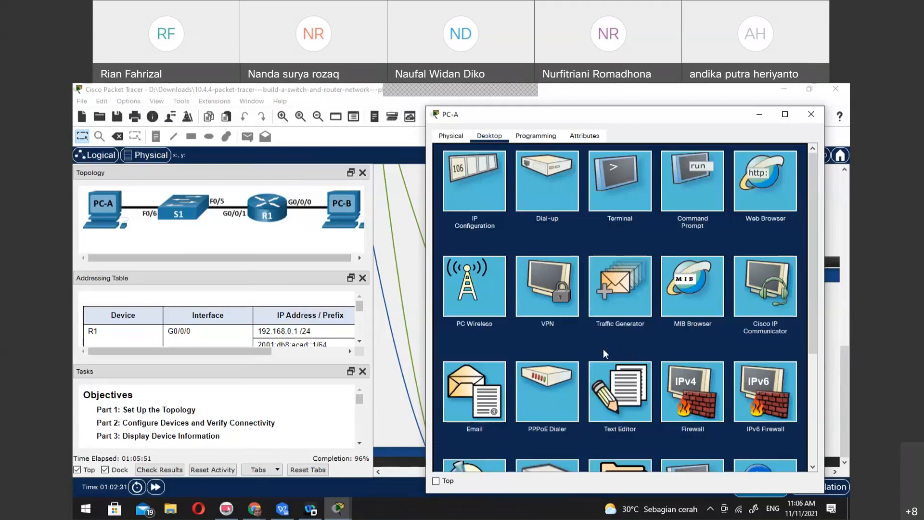
left_click(159, 470)
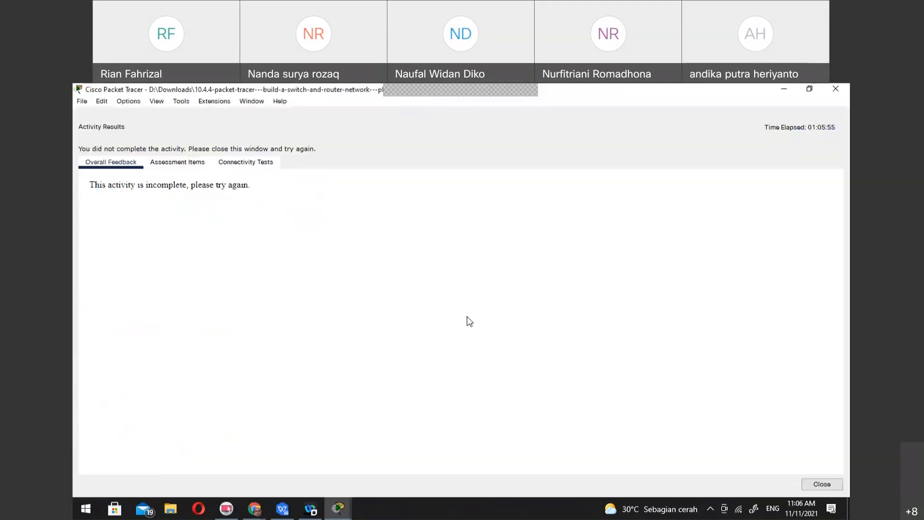
left_click(168, 162)
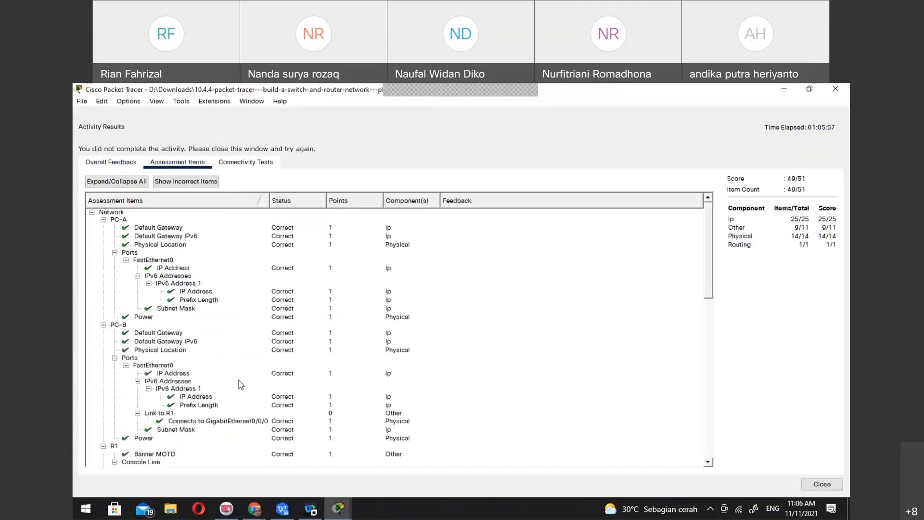
scroll(241, 386, "down", 8)
left_click(171, 337)
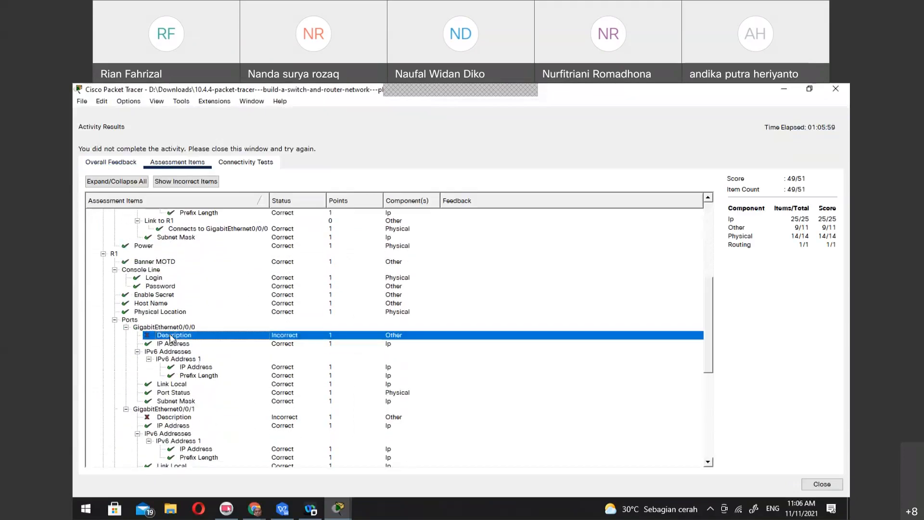
scroll(173, 340, "down", 3)
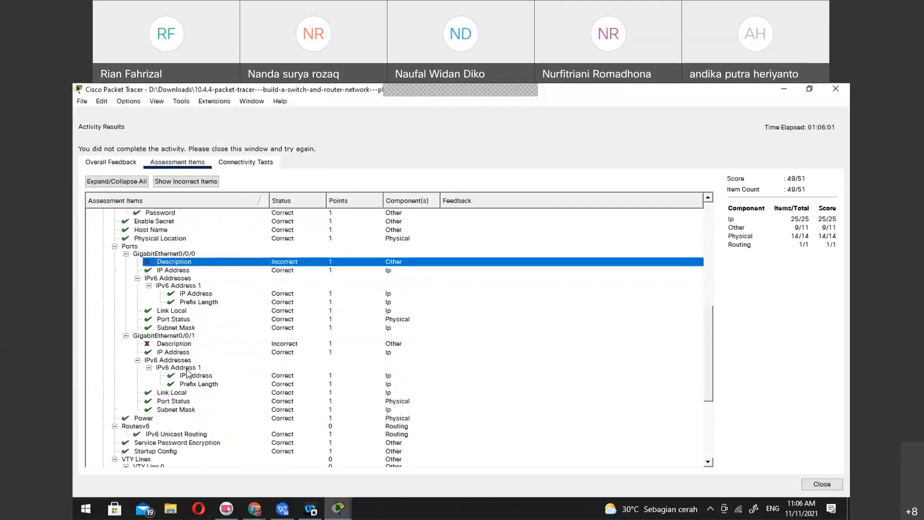
left_click(172, 346)
left_click(180, 264)
left_click(174, 344)
scroll(178, 348, "down", 6)
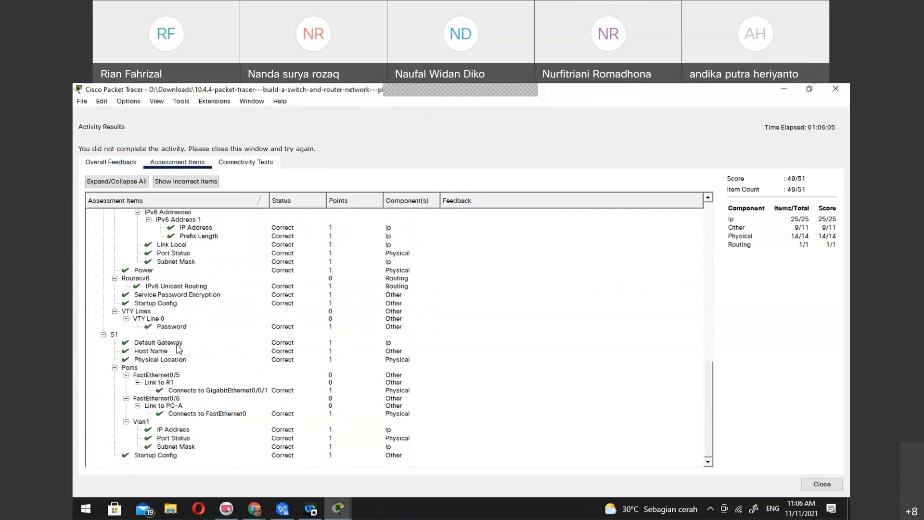
scroll(178, 348, "up", 1)
scroll(178, 348, "up", 5)
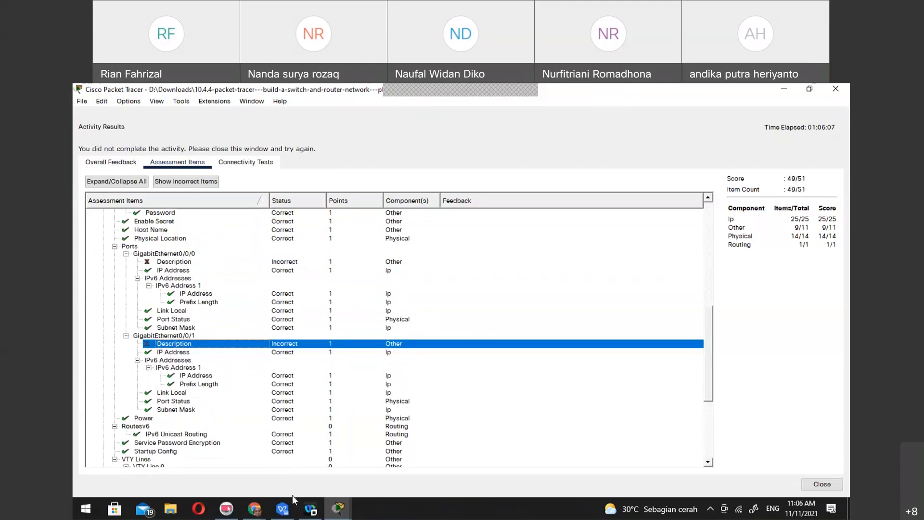
Switch to Google Chrome and search the web for "link description cisco"
left_click(258, 508)
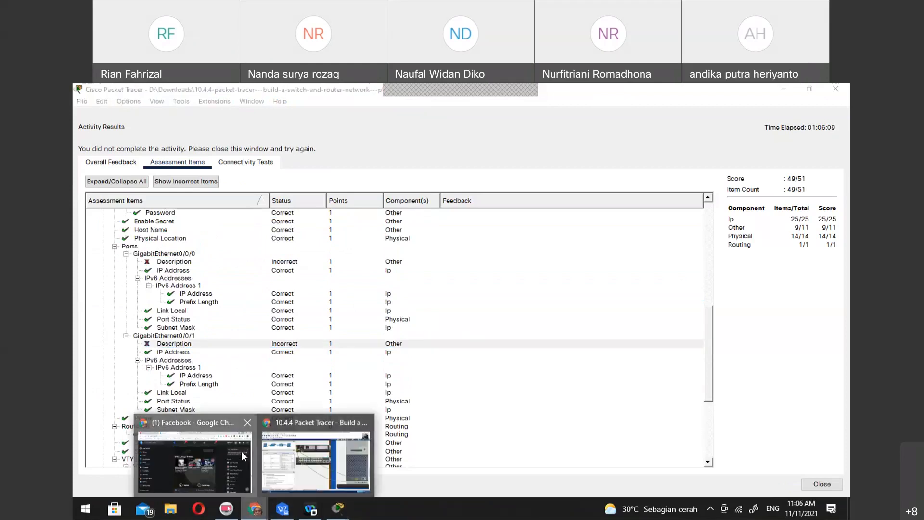
left_click(242, 452)
key("ctrl+l")
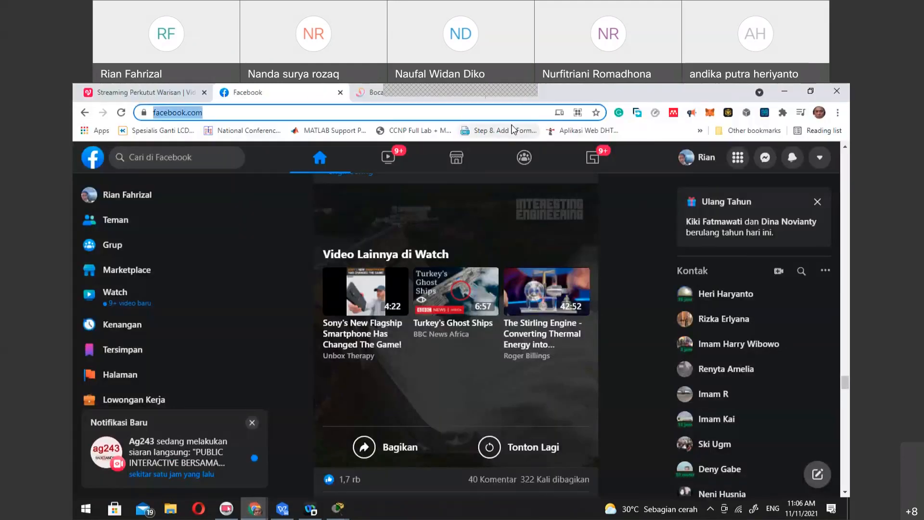
key("BackSpace")
type("link se")
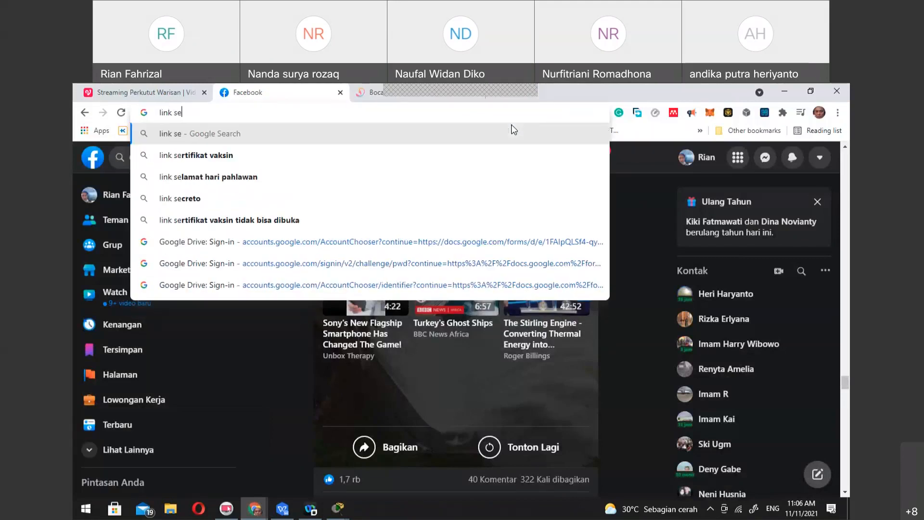
key("BackSpace")
type("cription")
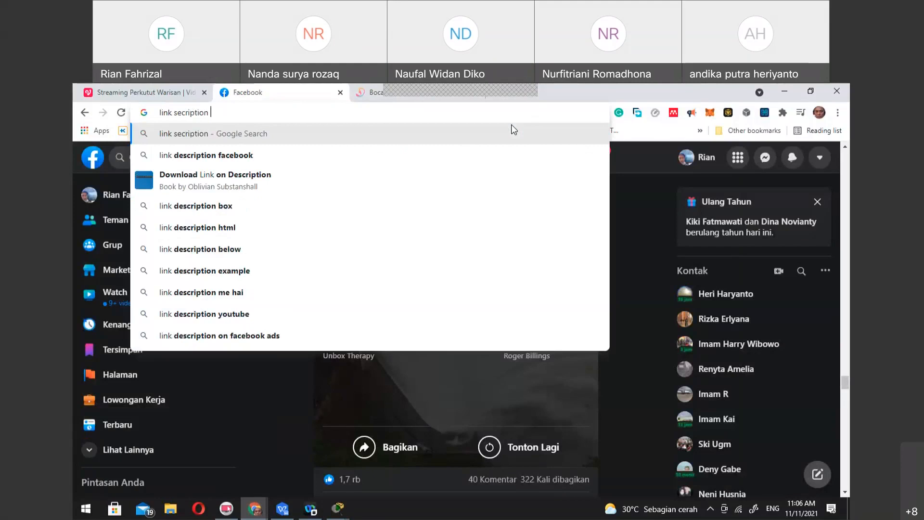
key("BackSpace")
key("Left")
key("Left")
key("Left")
key("Left")
key("Left")
type("de")
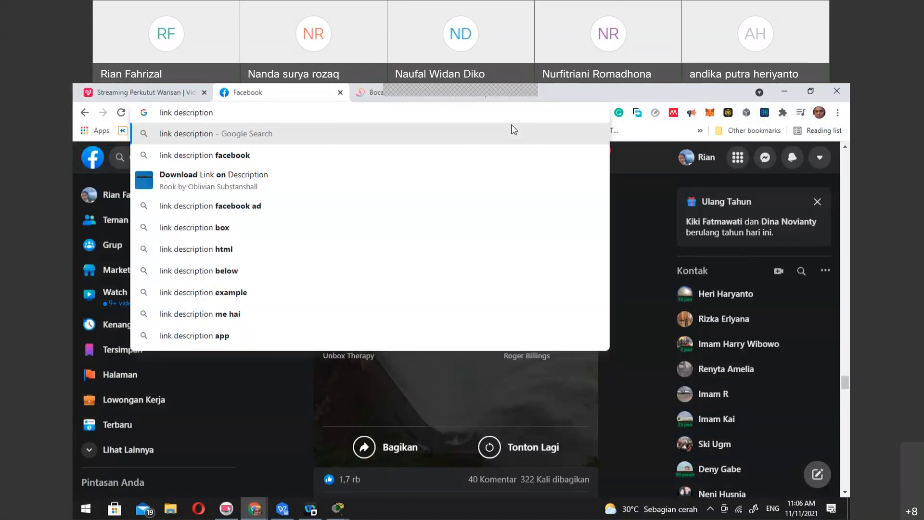
type("  cisco")
key("Return")
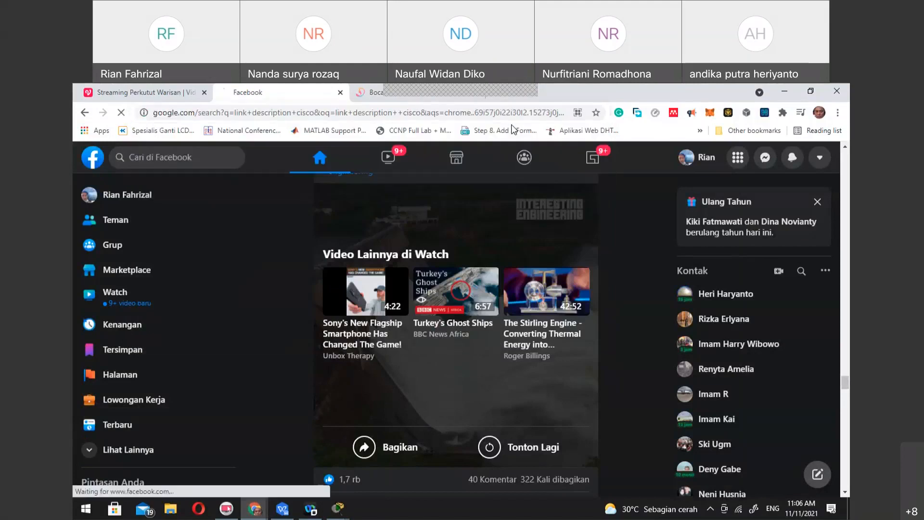
Open the Cisco Nexus 5000 D Commands reference and read the examples of the interface description command
left_click(263, 271)
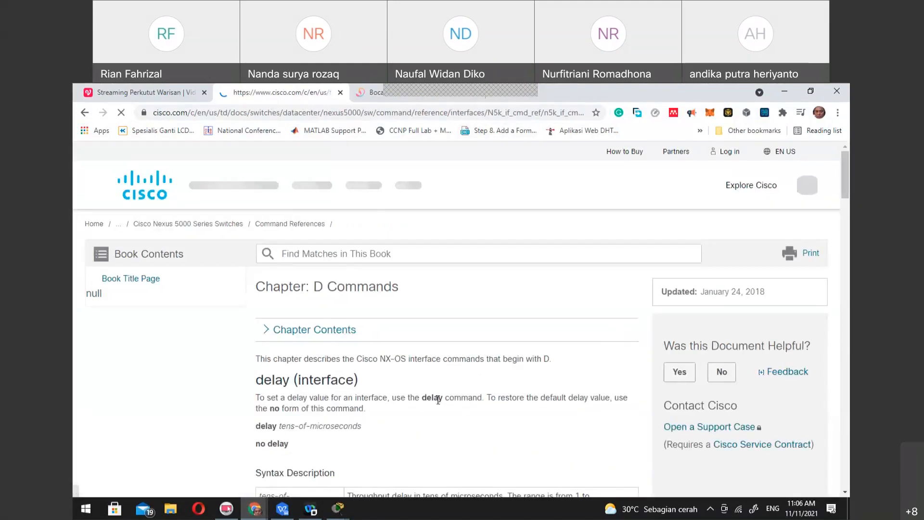
scroll(438, 400, "down", 9)
scroll(439, 403, "down", 4)
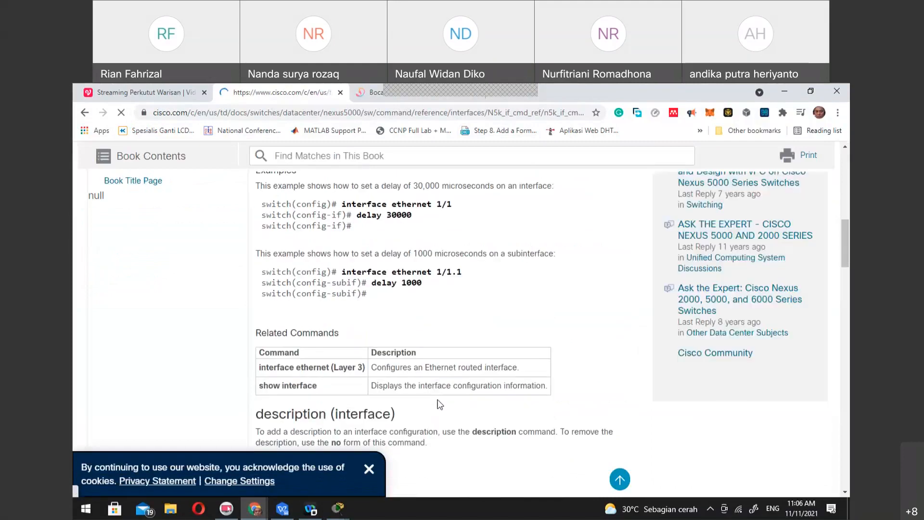
scroll(439, 403, "down", 5)
scroll(439, 404, "down", 12)
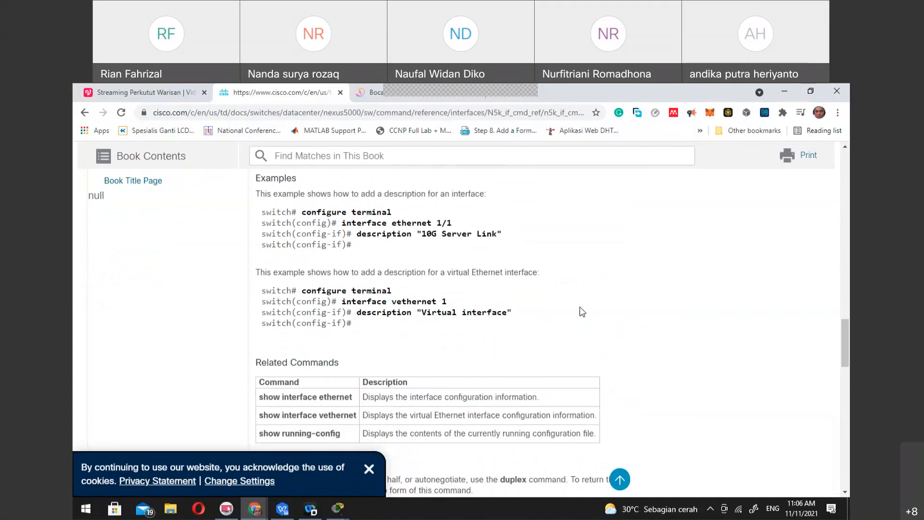
Switch back to Cisco Packet Tracer, leave the activity results without exiting the program, and reopen PC-A's terminal session to R1
left_click(339, 508)
left_click(343, 463)
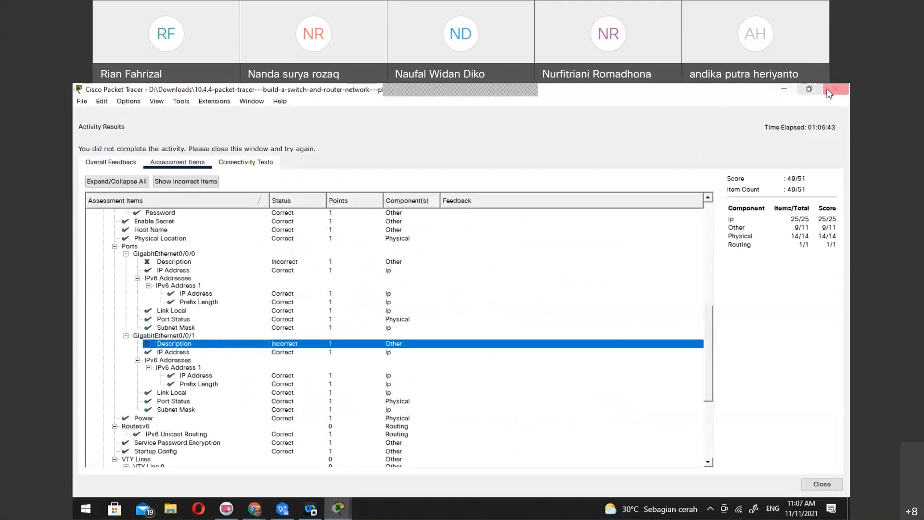
left_click(834, 90)
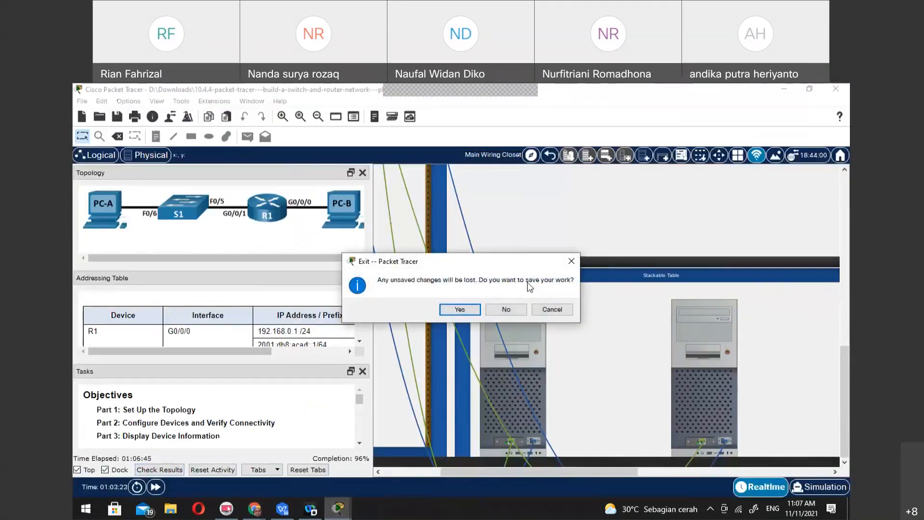
left_click(534, 309)
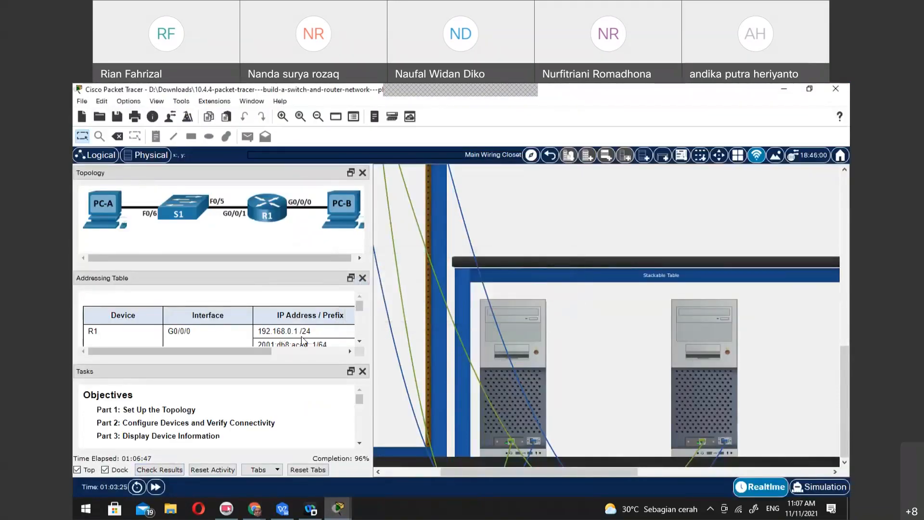
left_click(526, 348)
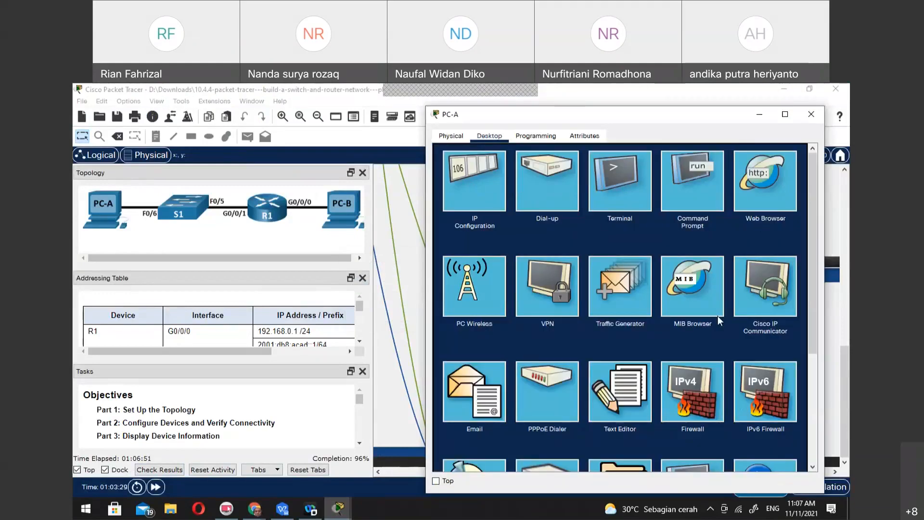
left_click(648, 175)
left_click(780, 261)
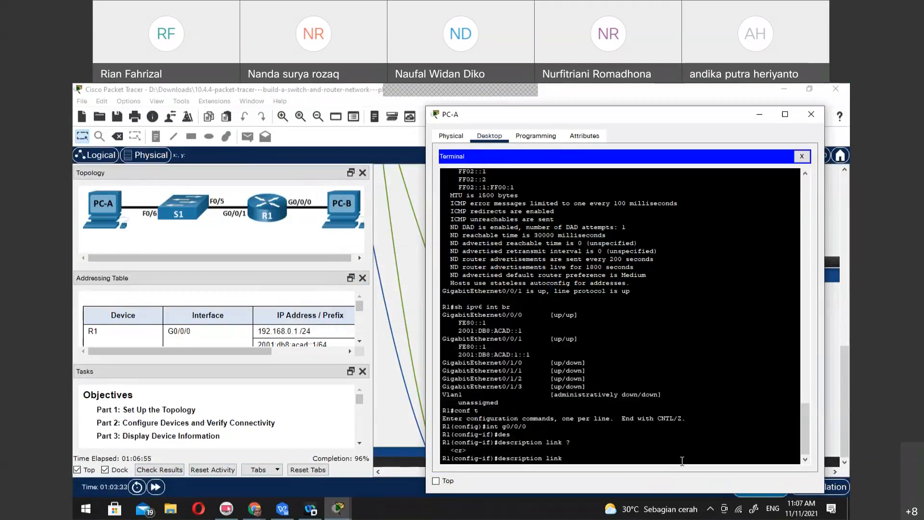
Erase the "link" text from the pending description command and switch to Chrome to recheck Cisco's interface description examples
key("BackSpace")
key("BackSpace")
key("BackSpace")
key("alt+Tab")
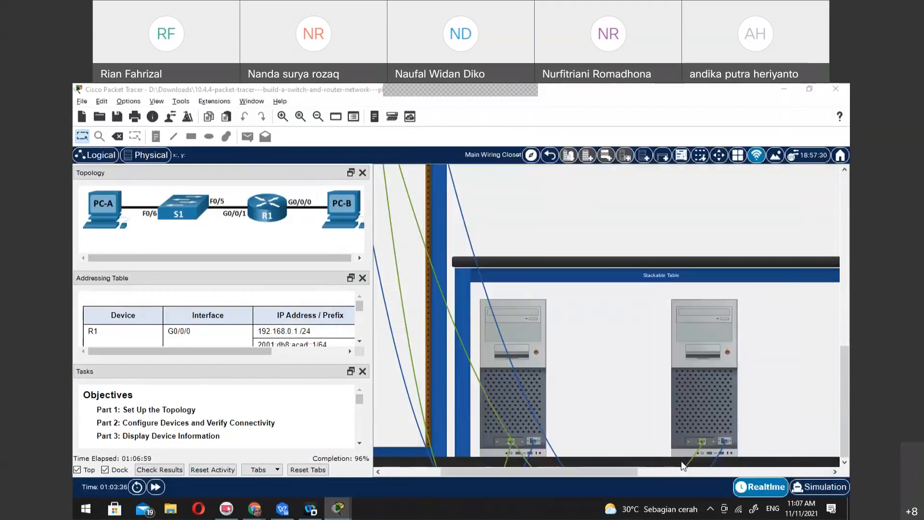
key("alt+Tab")
key("alt+Tab")
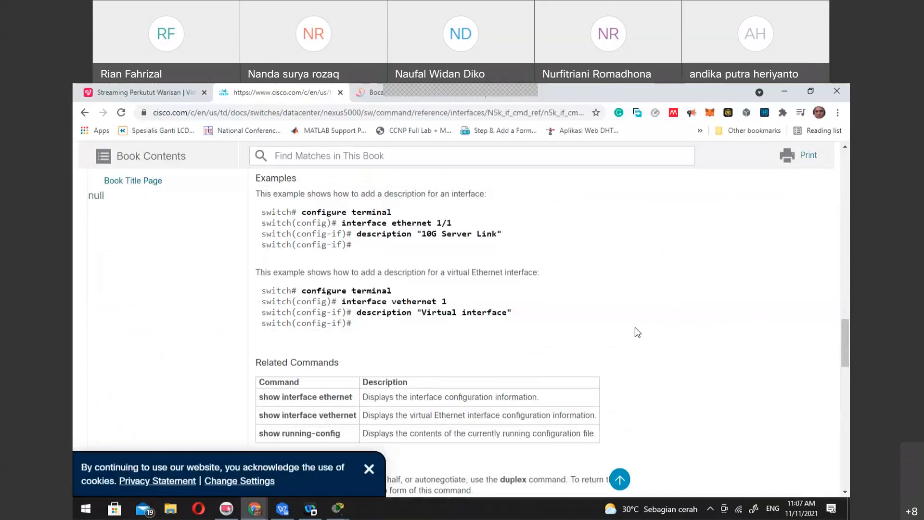
Switch back to PC-A's terminal in Cisco Packet Tracer and try to give R1's interface G0/0/0 the description "Link R1 to PC-B"
key("alt+Tab")
key("alt+Tab")
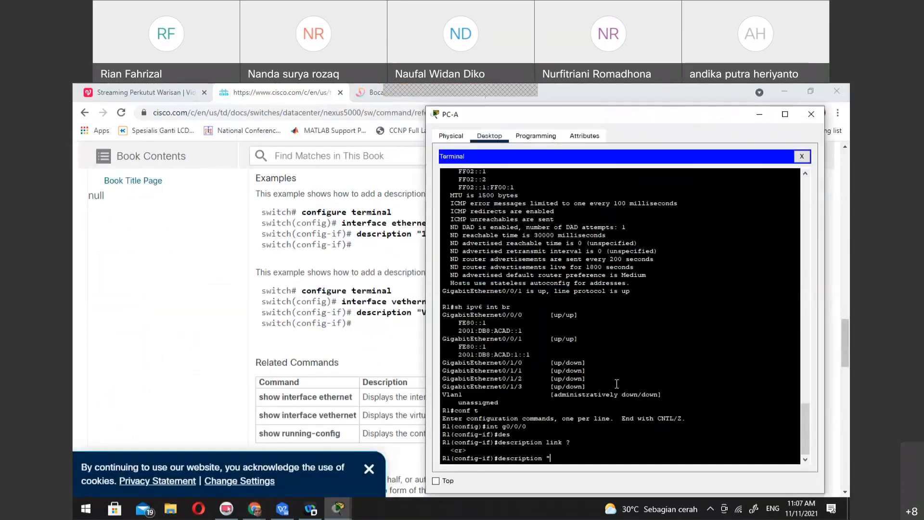
type("Link R1 to PC-B")
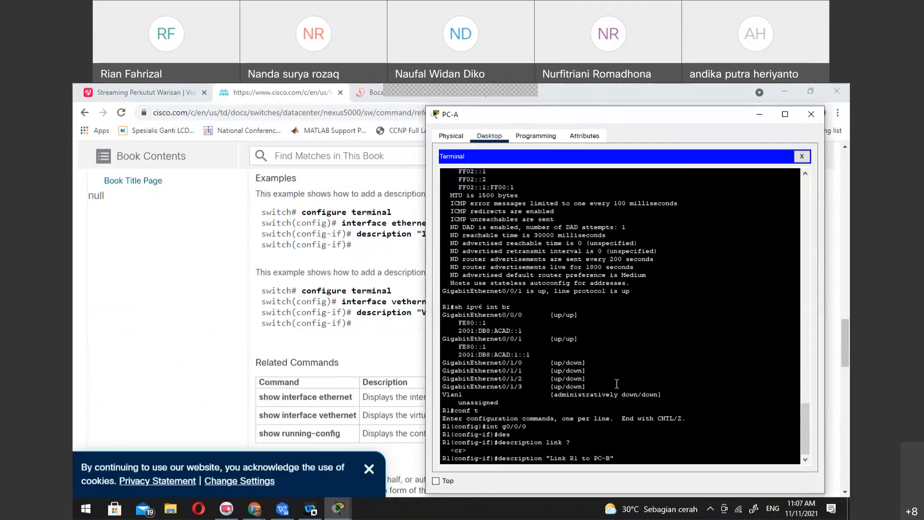
key("Return")
Reenter the full description command to set interface G0/0/0's description to "Link R1 to PC-B"
type("des")
key("Tab")
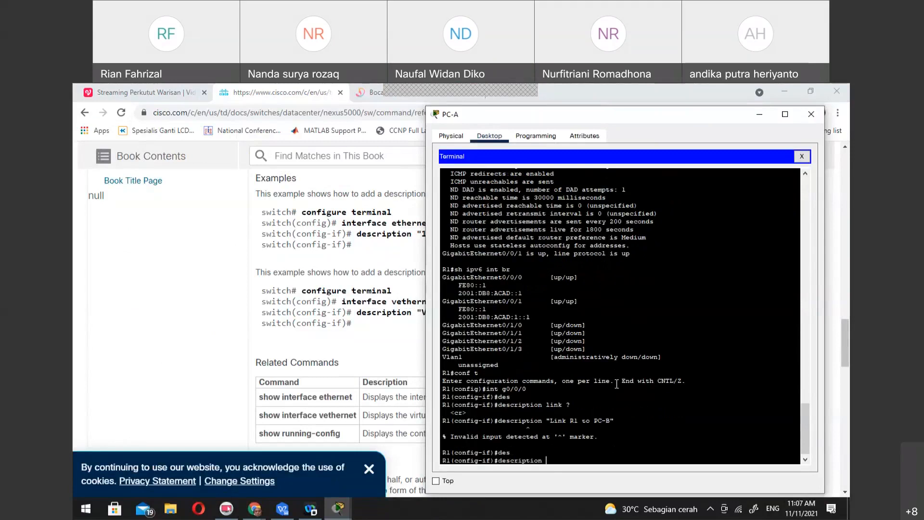
type("\"Link R1 to PC-B")
key("Return")
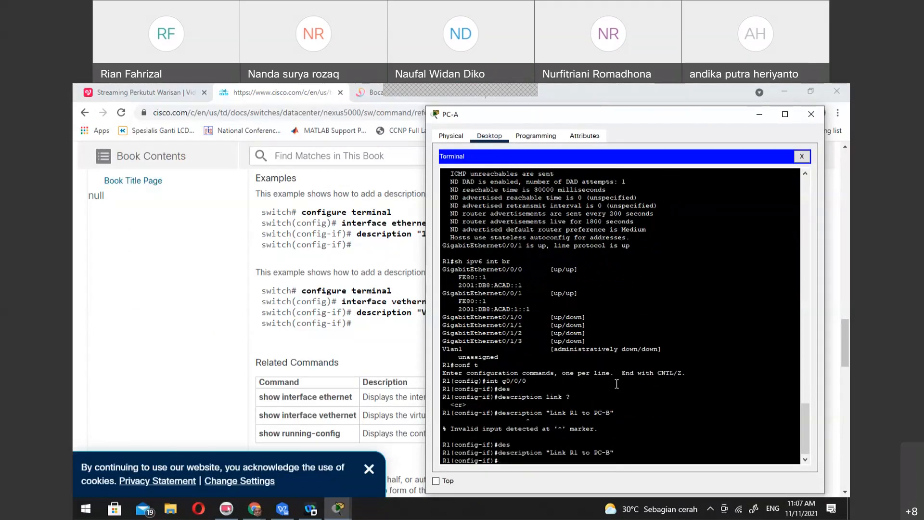
Leave the G0/0/0 configuration and set the description of R1's interface G0/0/1 to "Link R1 to S1"
type("exit")
key("Return")
type("int go/")
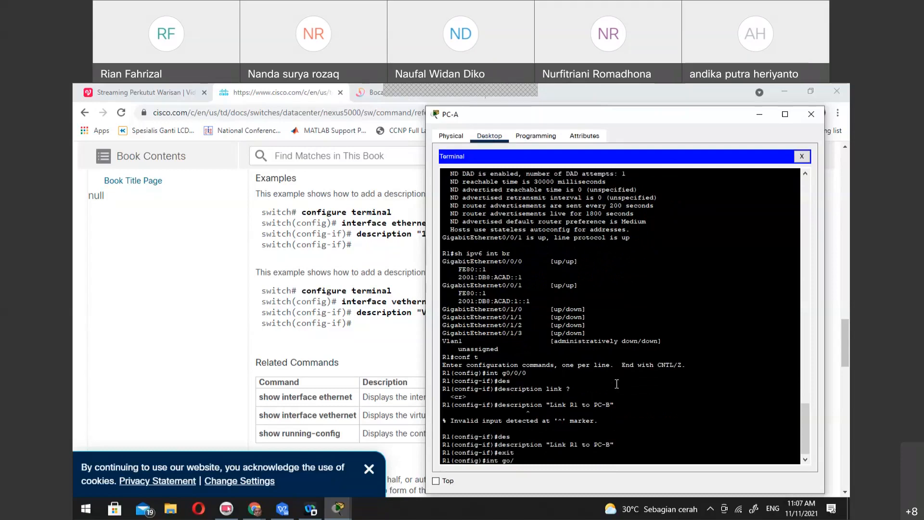
key("BackSpace")
key("BackSpace")
type("0/0/1")
key("Return")
type("des")
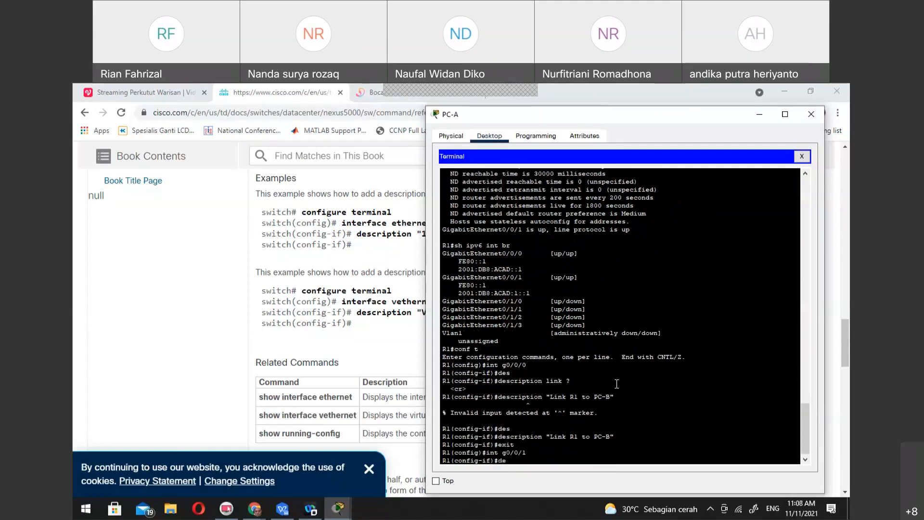
key("Tab")
type("\"Link R1 to")
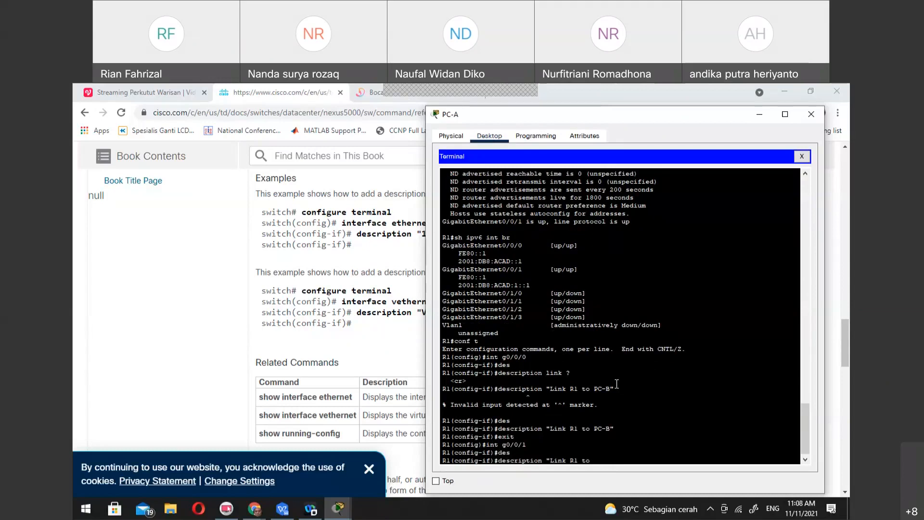
type(" S1\"")
key("Return")
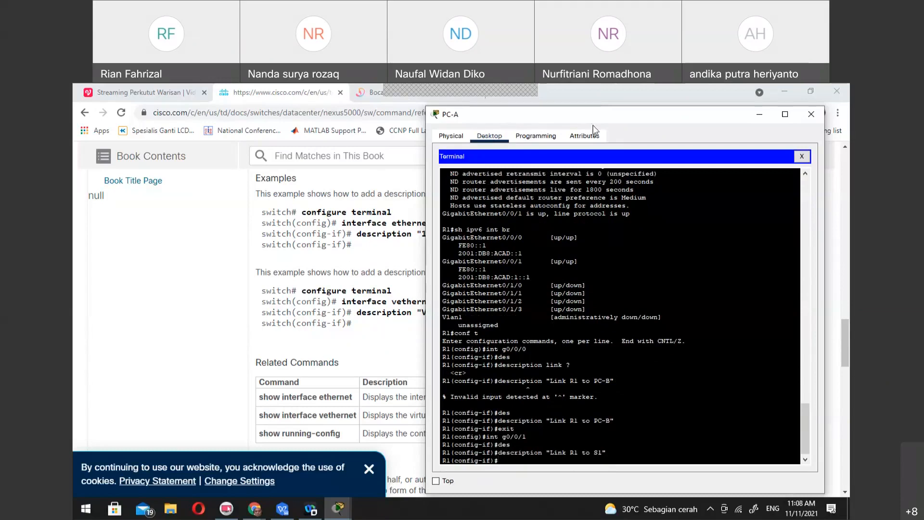
Bring up the main Packet Tracer workspace to check the activity's completion percentage
mouse_move(339, 508)
left_click(288, 471)
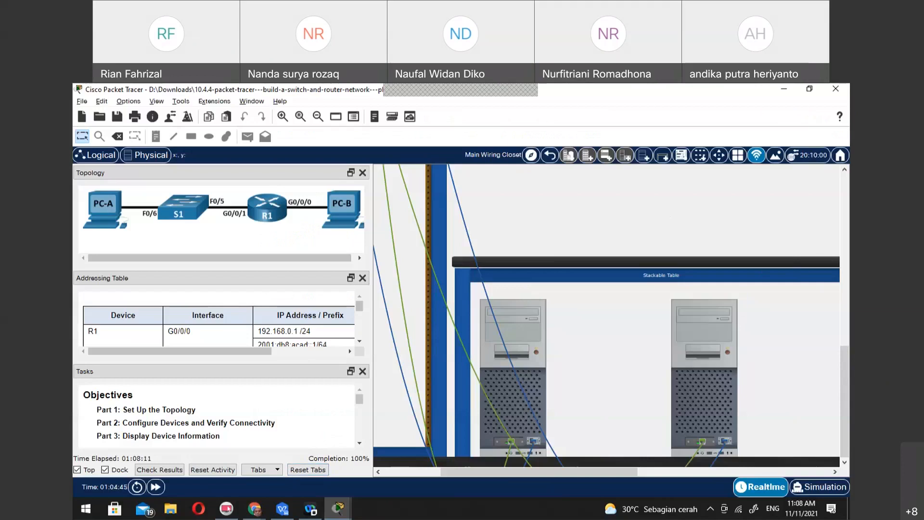
key("alt+Tab")
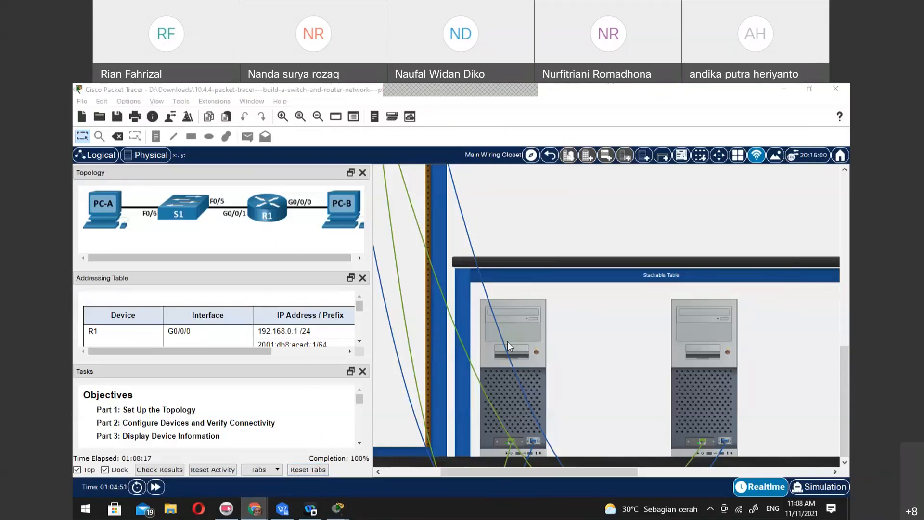
scroll(539, 336, "up", 10)
scroll(541, 341, "down", 5)
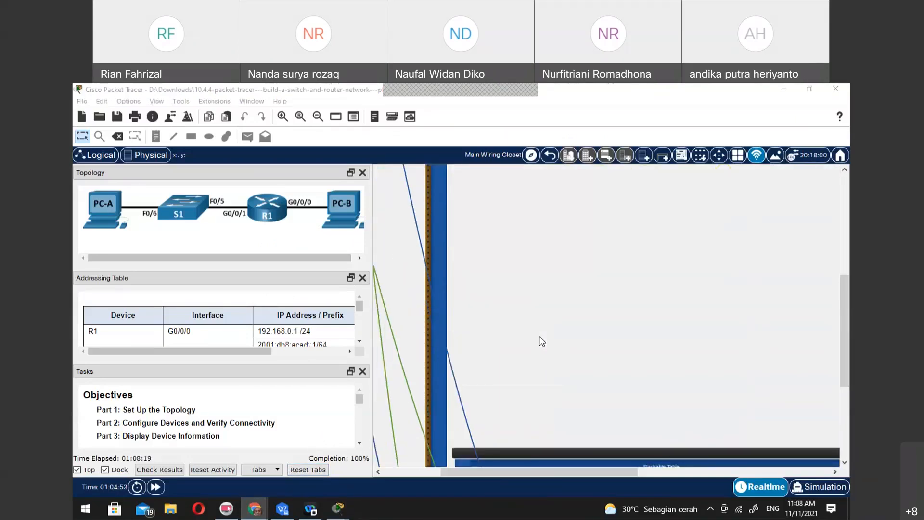
scroll(539, 336, "down", 4)
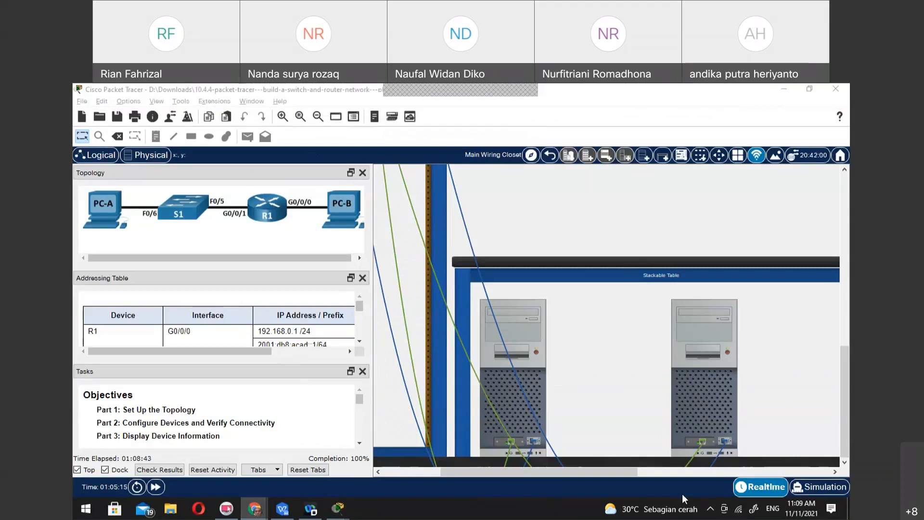
Save the current network and open the 11.10.2 VLSM addressing activity from the Downloads folder on drive D
left_click(96, 116)
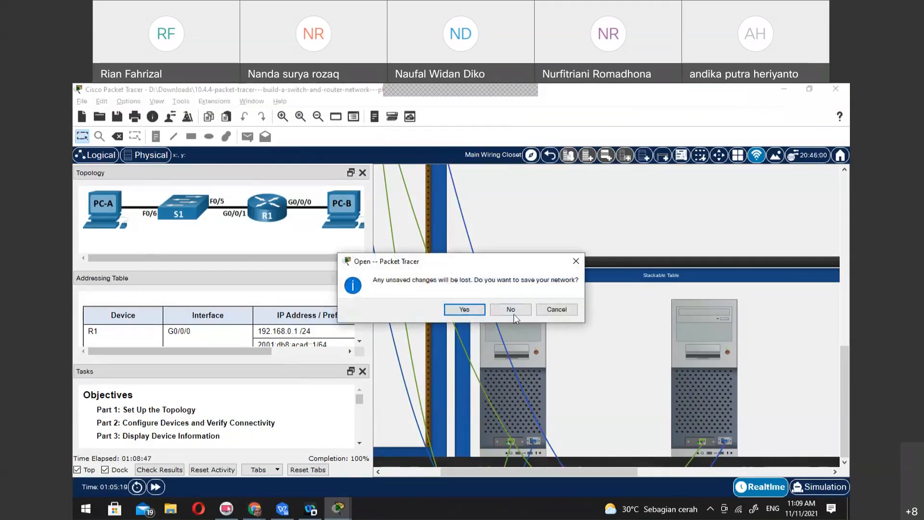
left_click(480, 310)
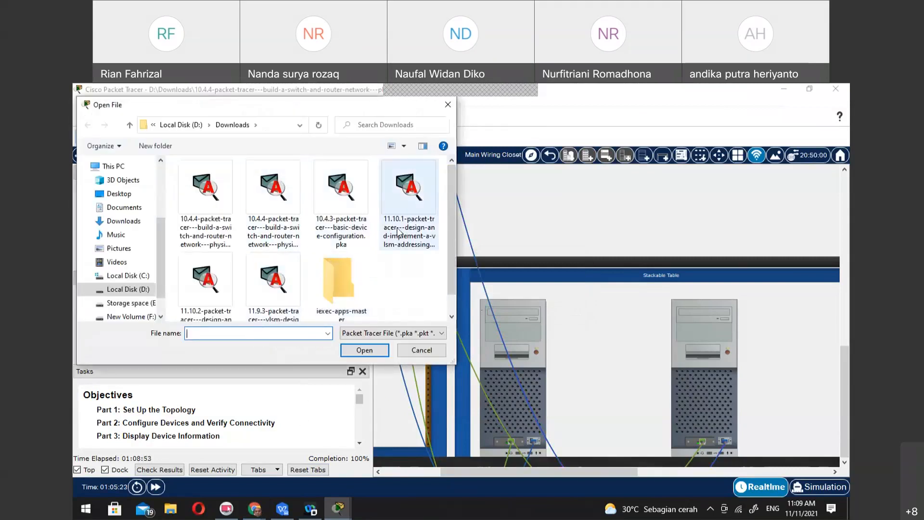
scroll(242, 316, "down", 1)
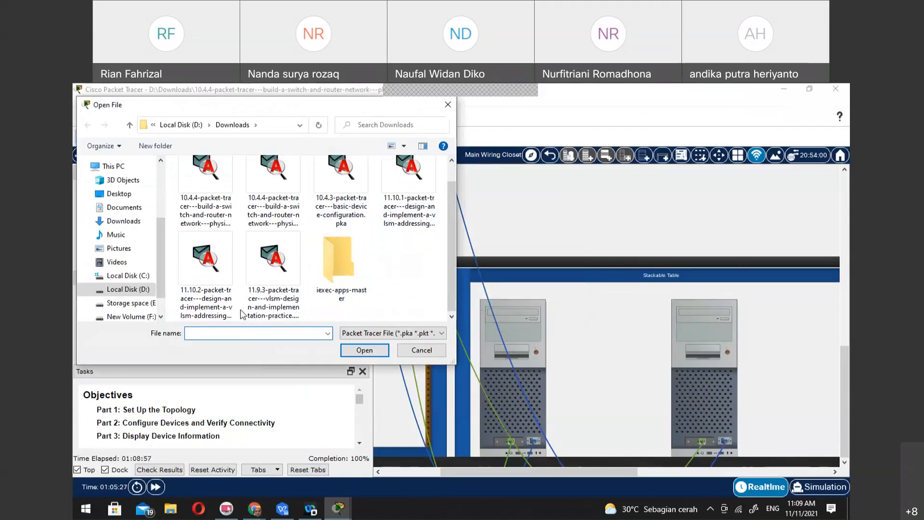
left_click(202, 291)
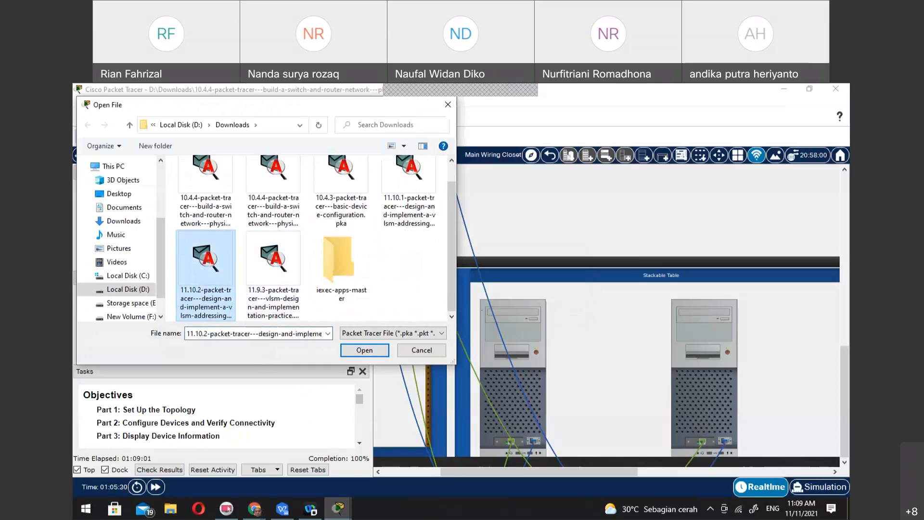
key("alt+Tab")
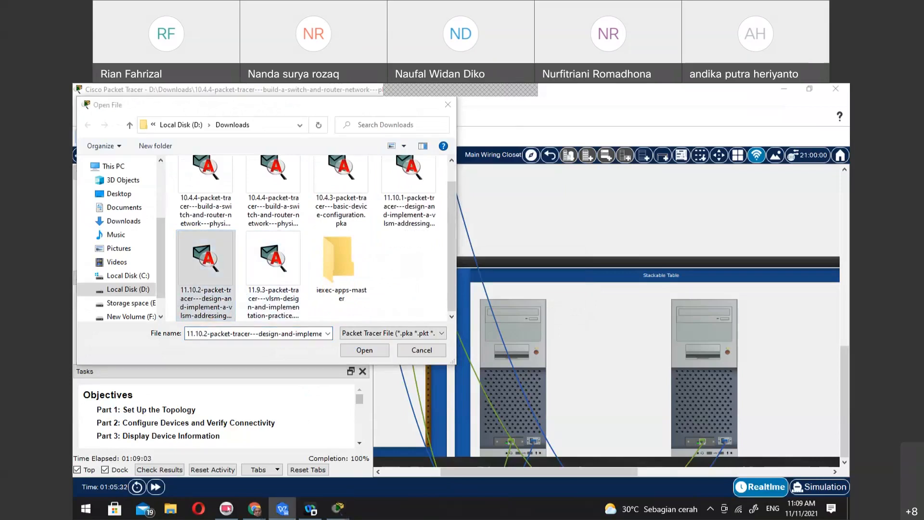
left_click(377, 348)
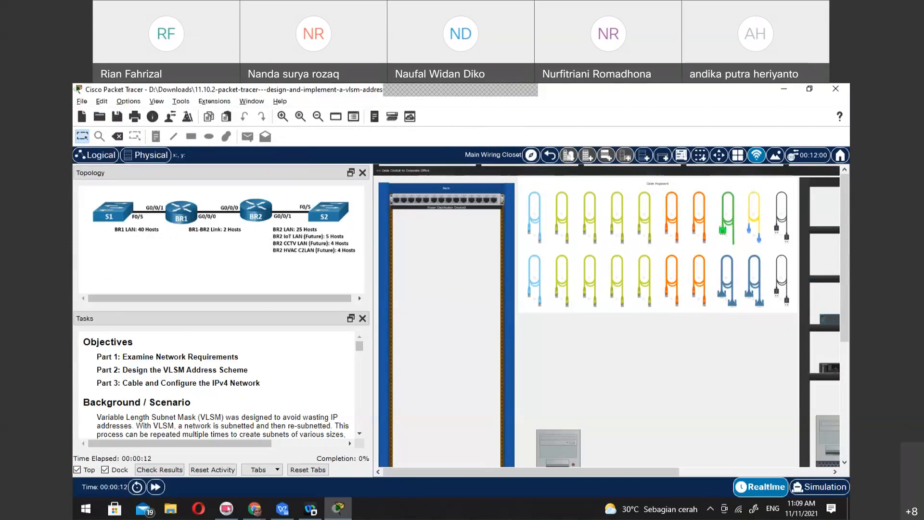
Mount router BR1 from the shelf in the rack, below the power distribution device
key("alt+Tab")
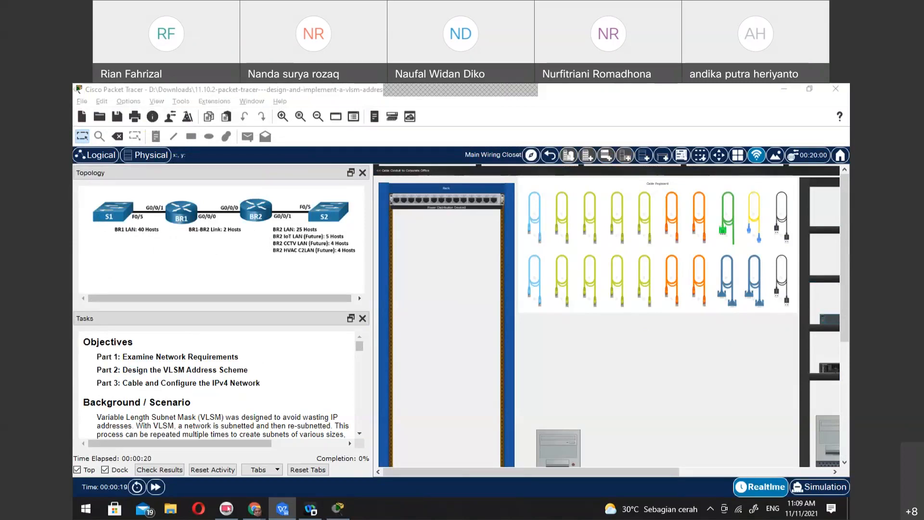
left_click_drag(650, 471, 802, 473)
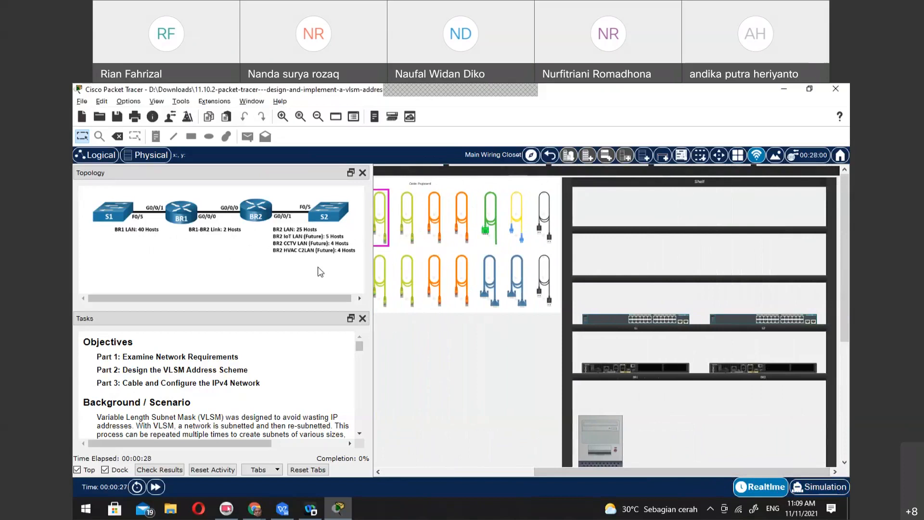
left_click_drag(671, 472, 558, 475)
left_click_drag(788, 367, 381, 232)
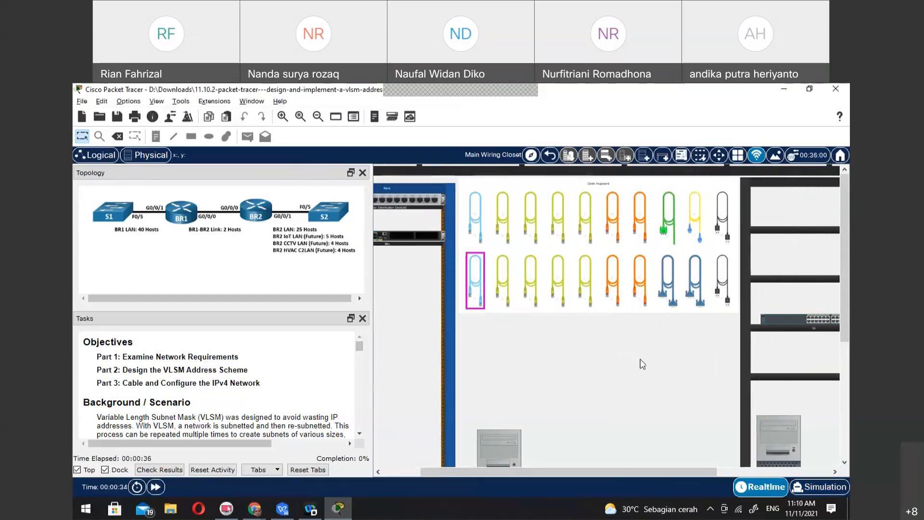
Try to move router BR2 from the shelf to the rack
left_click_drag(697, 472, 741, 474)
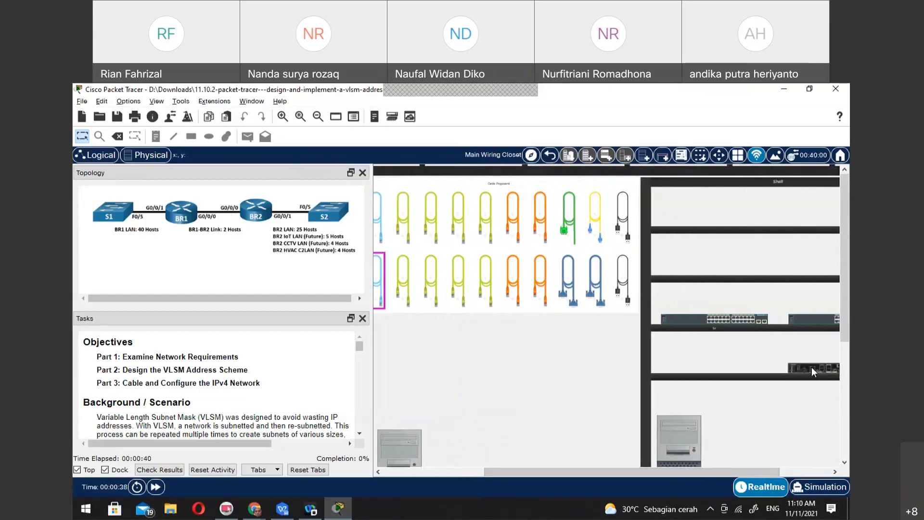
left_click_drag(811, 367, 315, 330)
left_click_drag(646, 471, 575, 471)
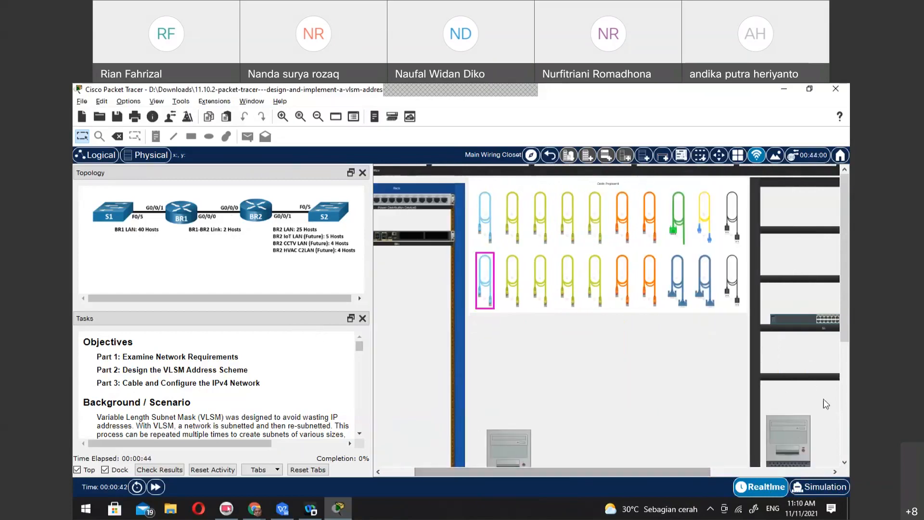
Mount switch S1 from the shelf below BR1 in the rack and switch S2 further down the same rack
left_click_drag(685, 471, 722, 471)
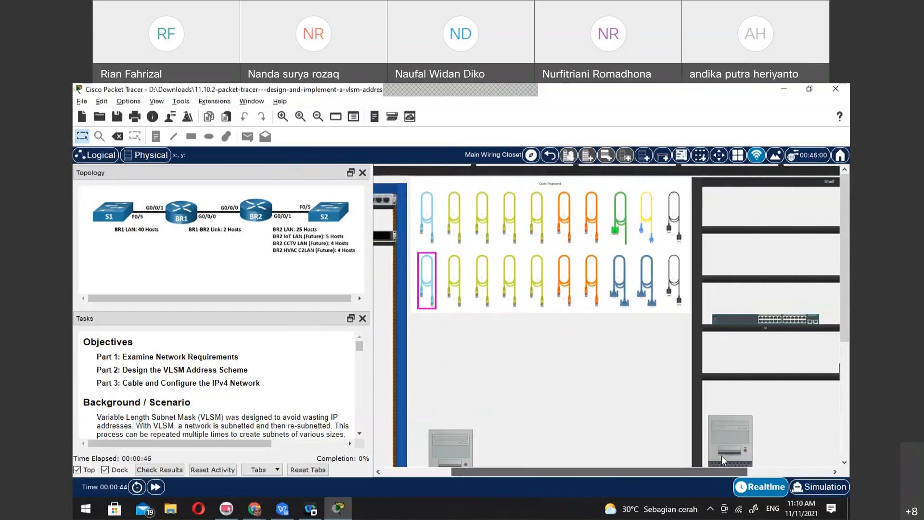
left_click_drag(767, 320, 381, 274)
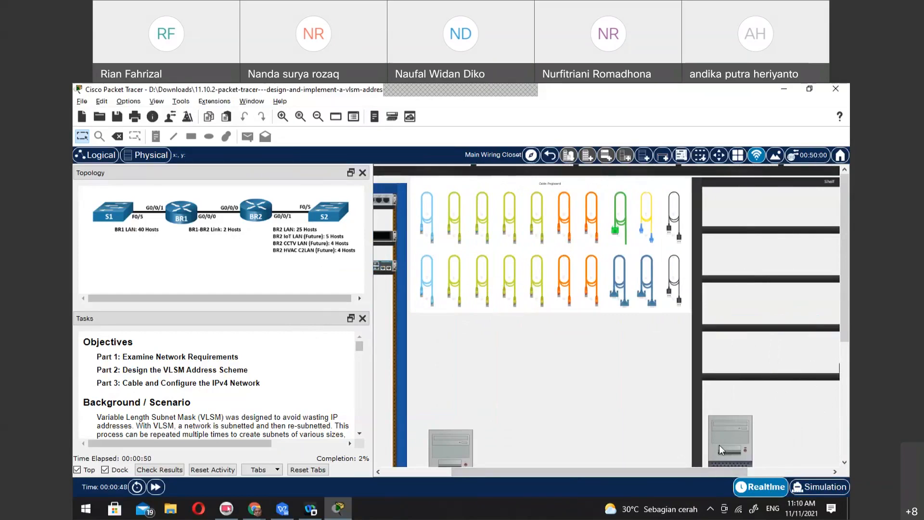
mouse_move(719, 444)
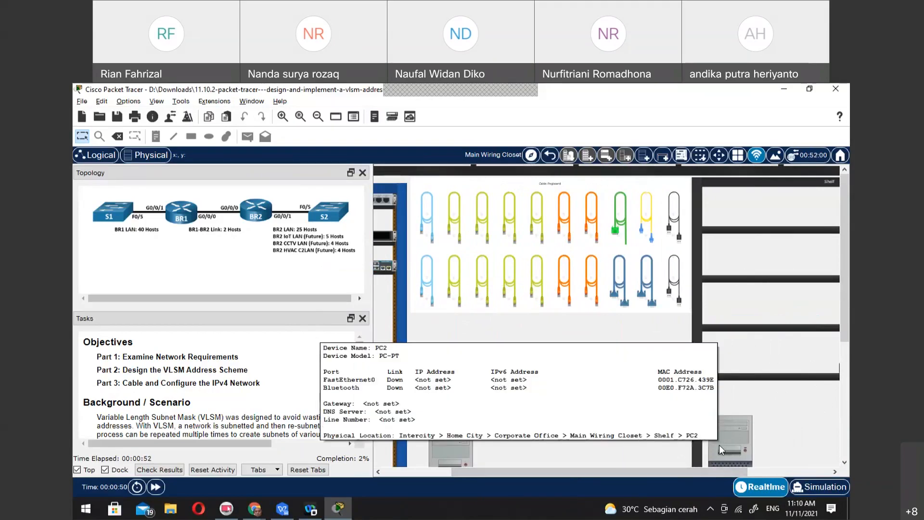
left_click_drag(721, 469, 780, 471)
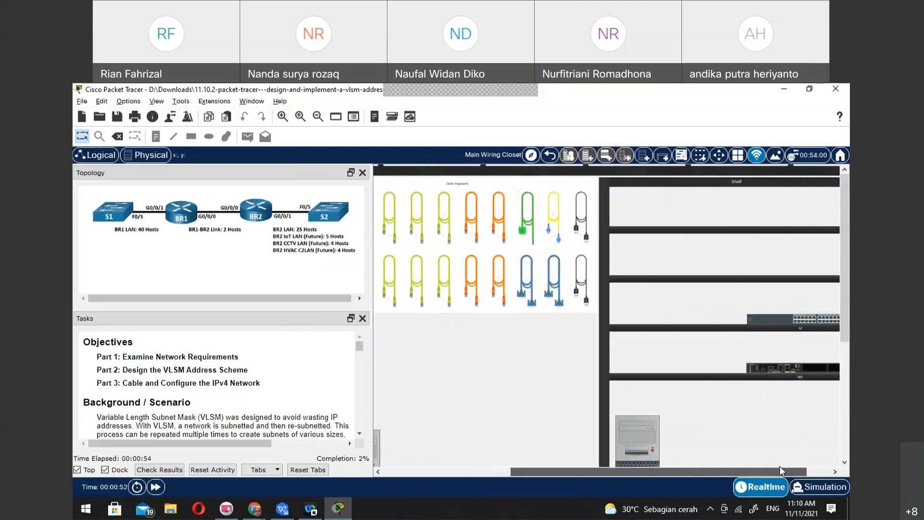
left_click_drag(778, 318, 489, 395)
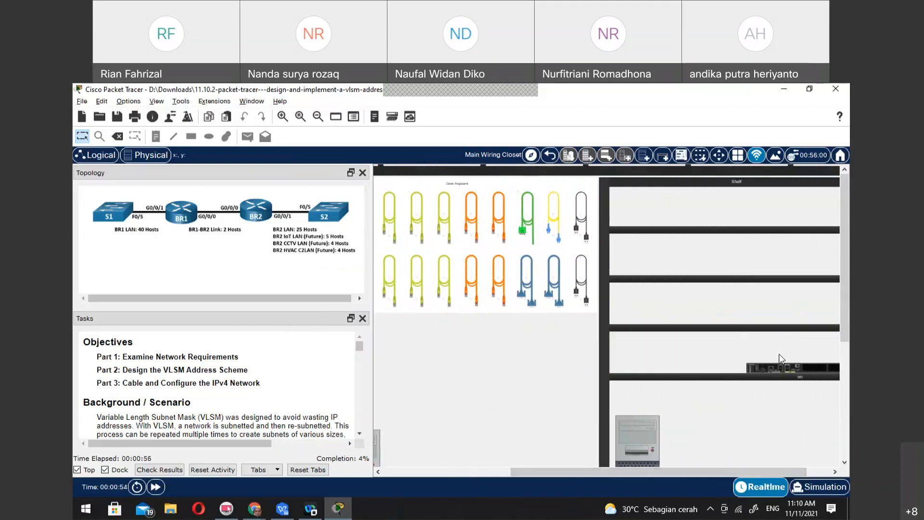
Move router BR2 from the shelf onto the table, and from there into the rack between S1 and S2
left_click_drag(792, 366, 444, 397)
left_click_drag(666, 475, 528, 476)
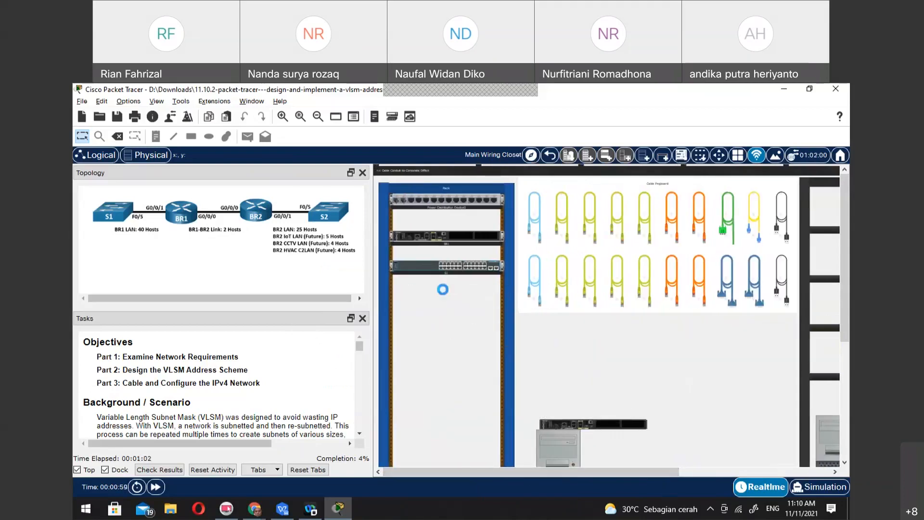
scroll(700, 436, "down", 3)
left_click_drag(712, 402, 445, 221)
Move switch S2 up the rack to sit directly below router BR2
scroll(621, 276, "up", 2)
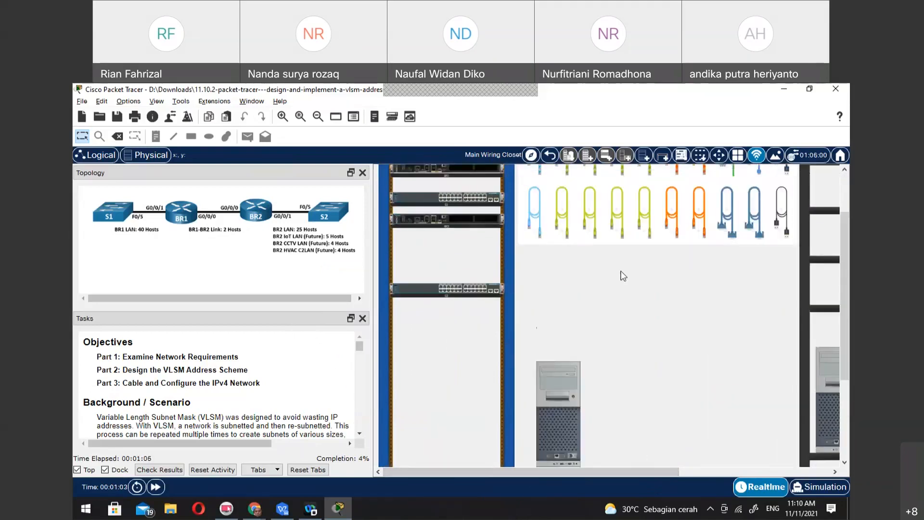
scroll(623, 276, "up", 2)
left_click(590, 281)
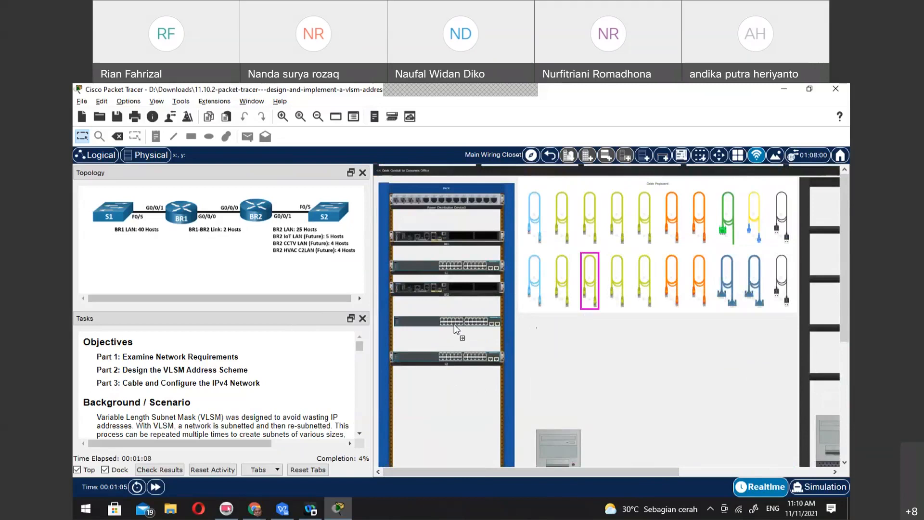
left_click(455, 325)
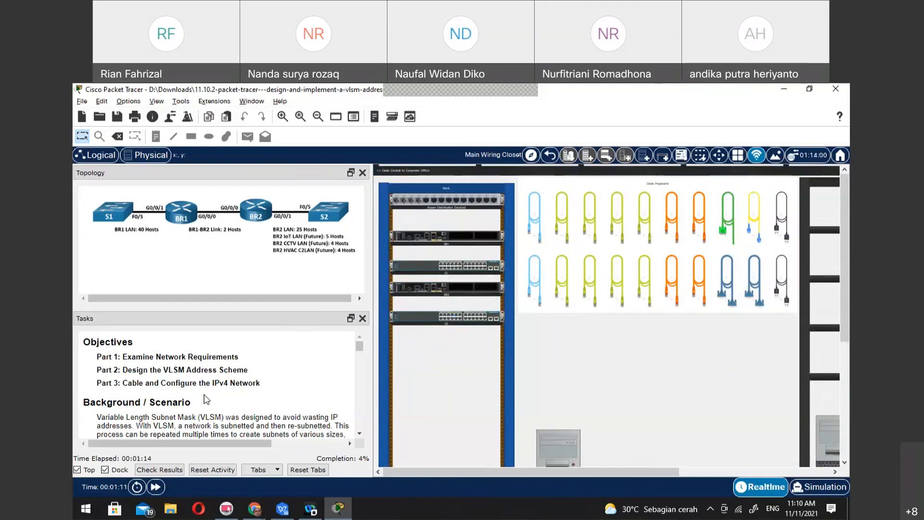
Place PC2 from the shelf on the table beside PC1
left_click_drag(825, 430, 732, 399)
scroll(731, 399, "down", 3)
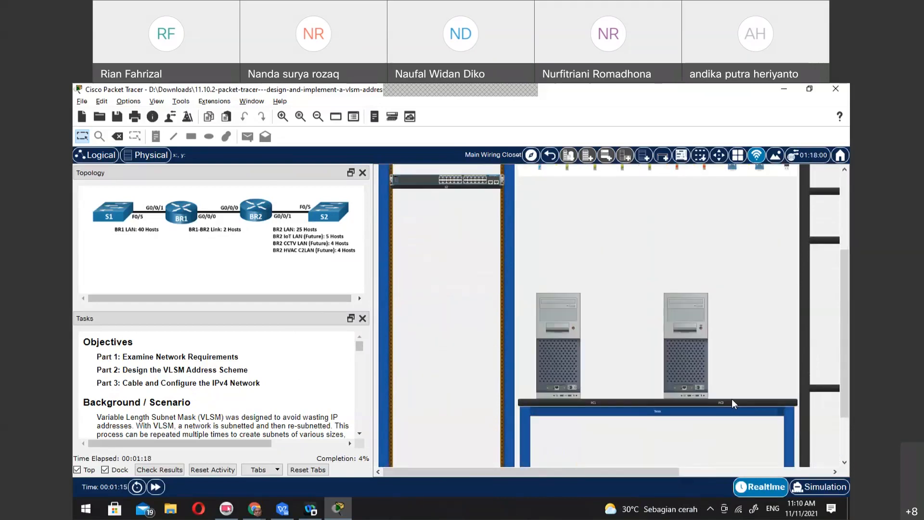
scroll(733, 401, "down", 3)
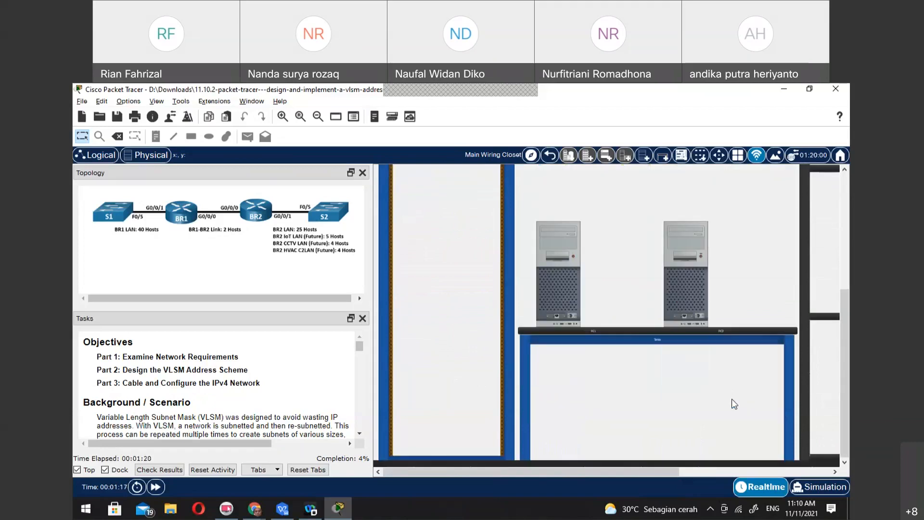
scroll(732, 403, "up", 3)
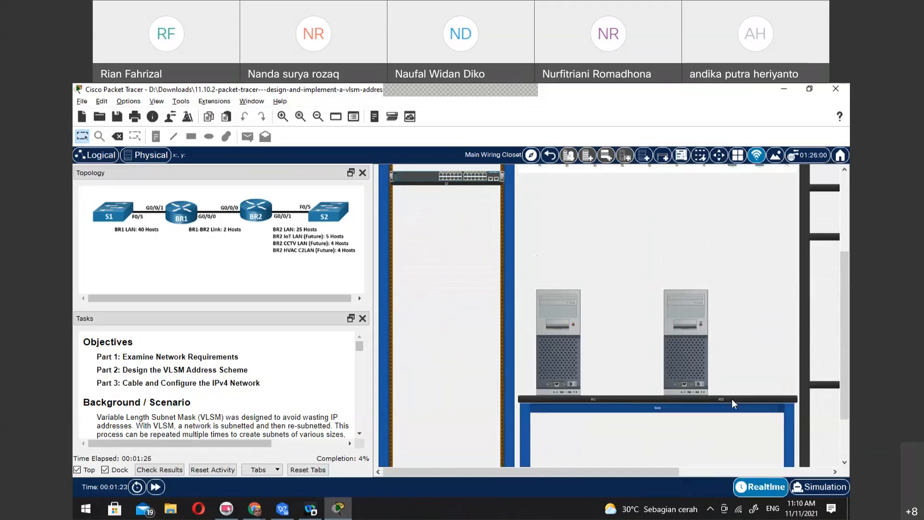
Reorder the rack devices so router BR2 sits directly below BR1, with switch S1 beneath it and switch S2 below that
scroll(441, 251, "up", 6)
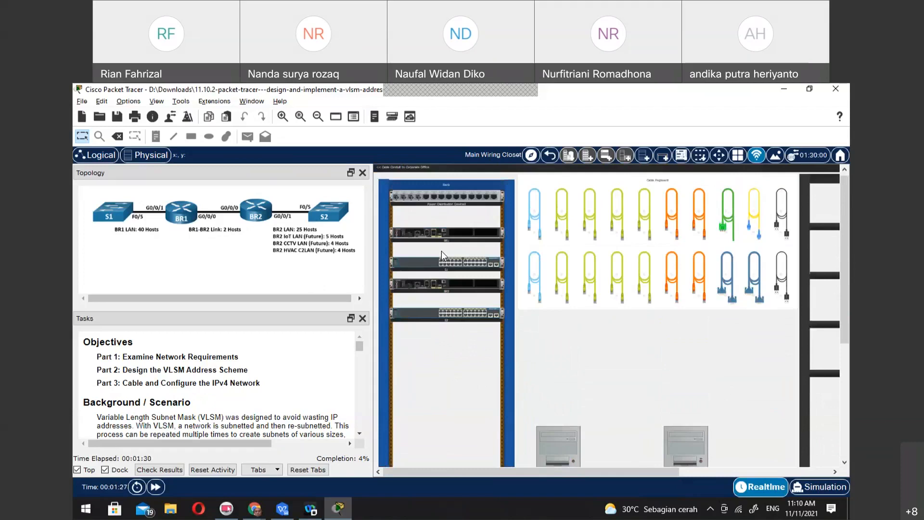
scroll(284, 385, "down", 5)
scroll(284, 385, "down", 1)
scroll(284, 386, "up", 2)
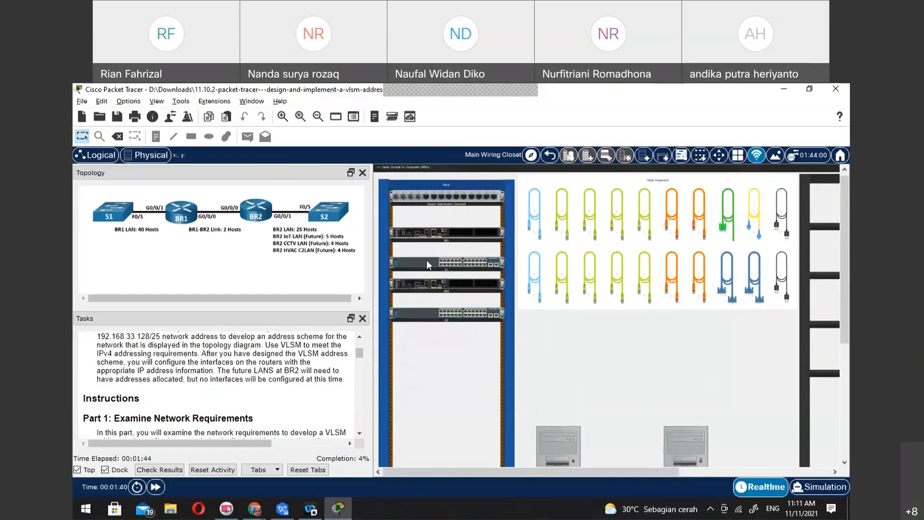
left_click_drag(439, 273, 441, 343)
left_click_drag(446, 293, 451, 253)
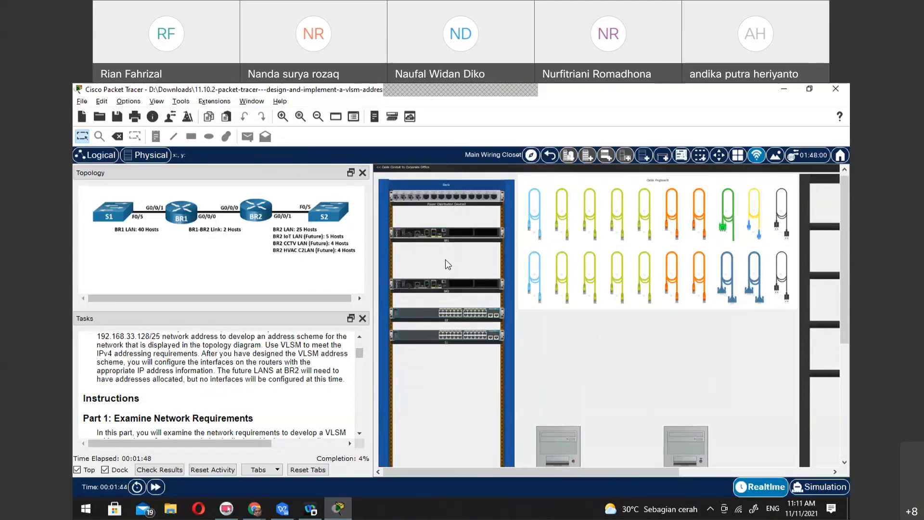
left_click_drag(433, 339, 440, 289)
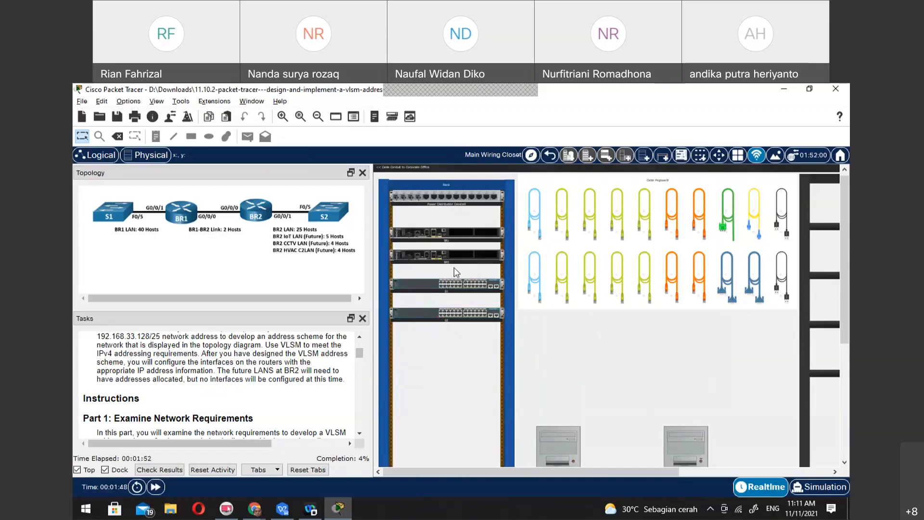
scroll(454, 268, "up", 2)
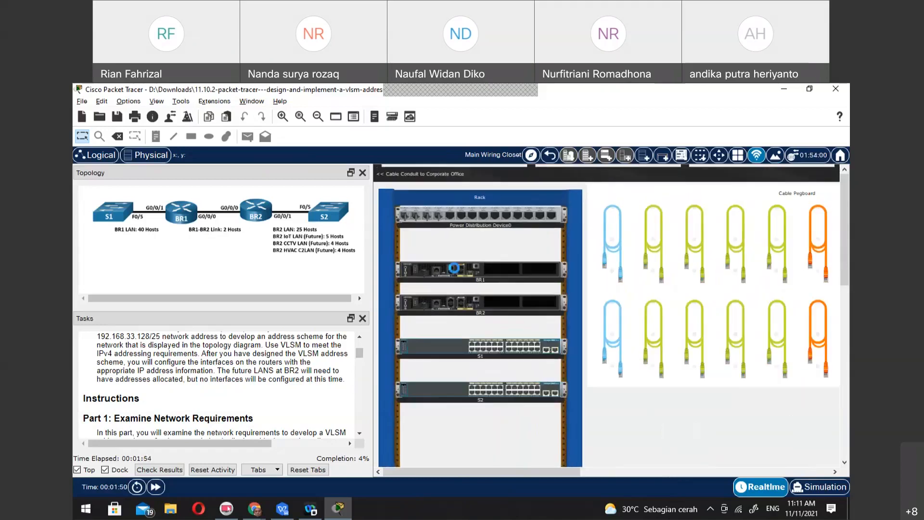
scroll(454, 268, "up", 1)
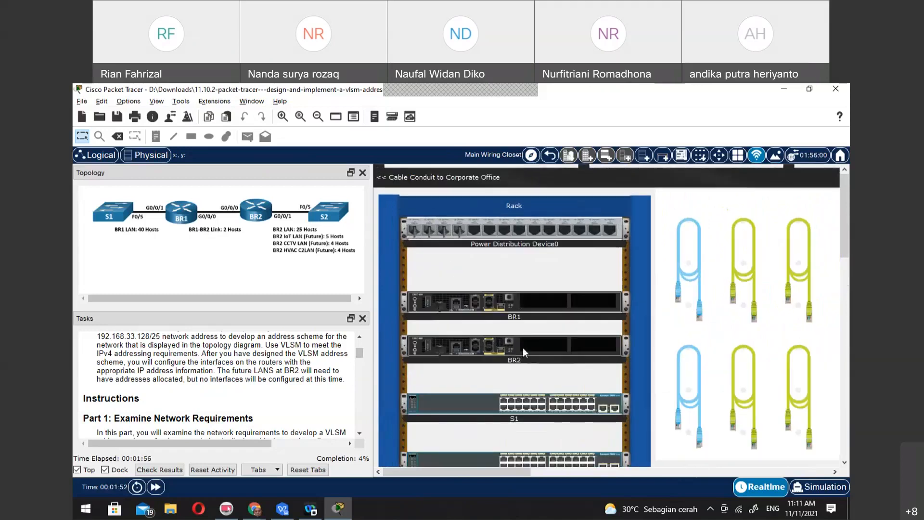
scroll(537, 363, "down", 1)
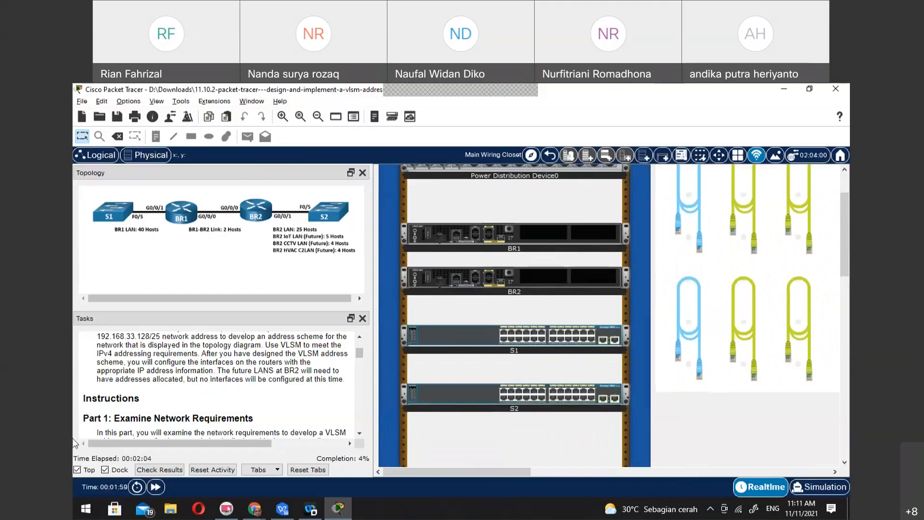
Open Notepad and write the network address 192.168.3.128/25 on the first line
scroll(133, 402, "down", 3)
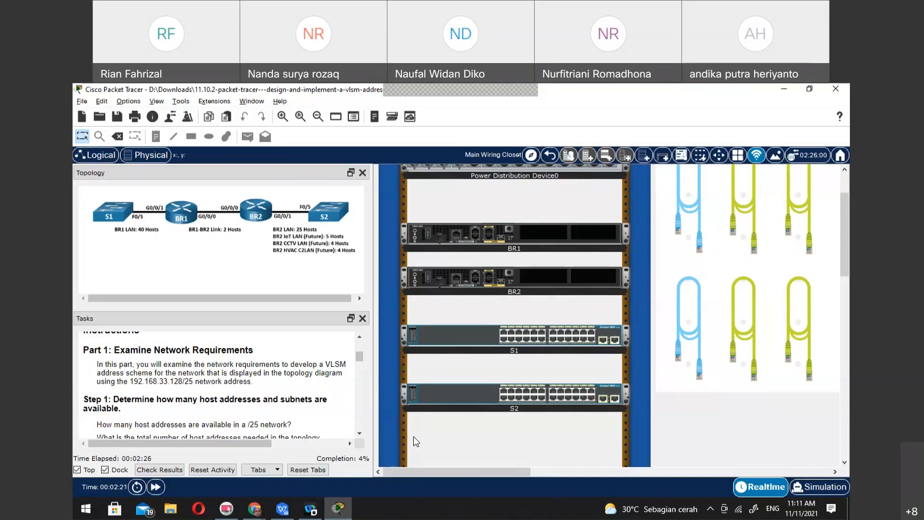
left_click(85, 508)
left_click(88, 202)
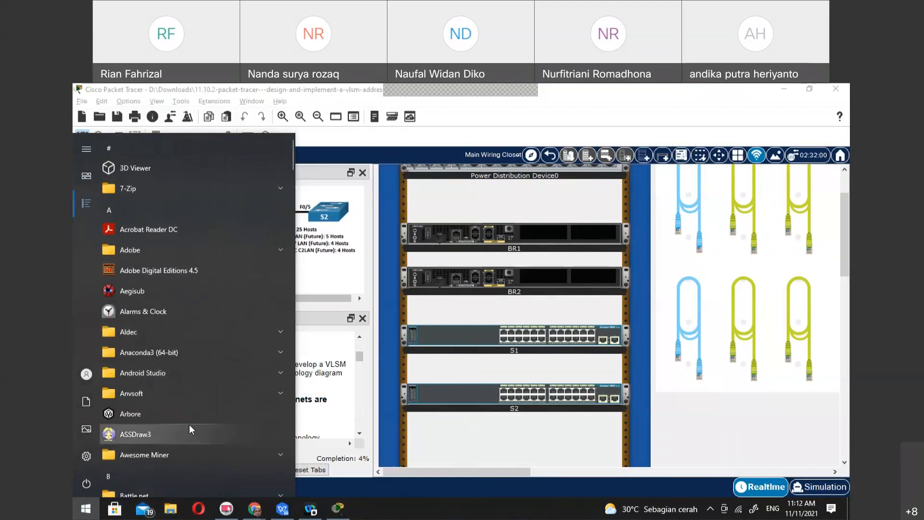
type("not")
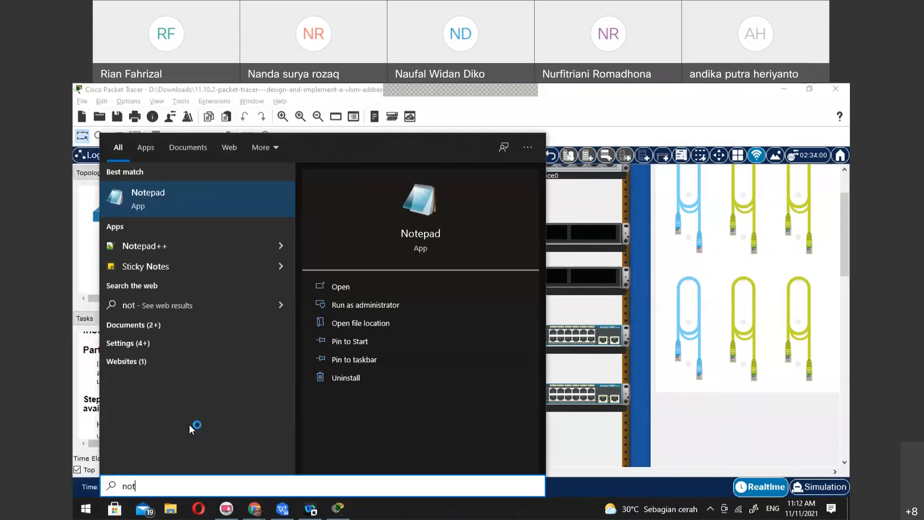
key("Return")
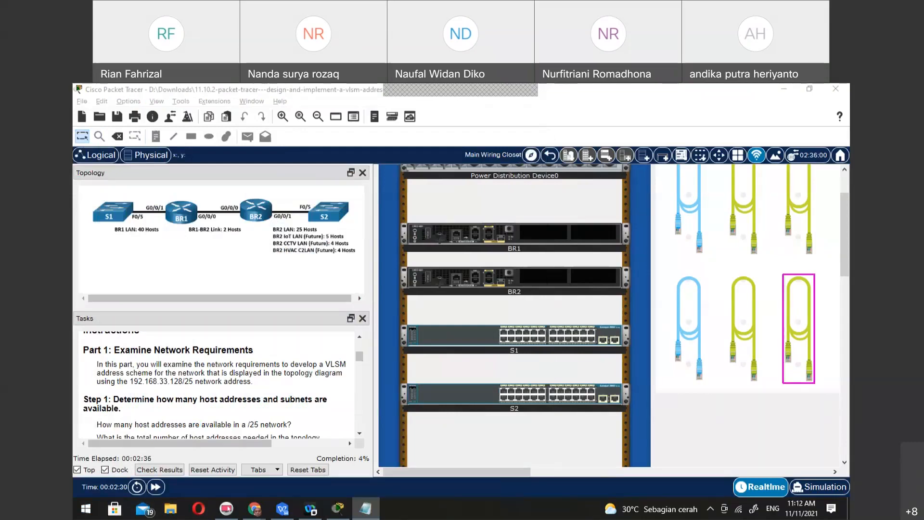
type("192.168.")
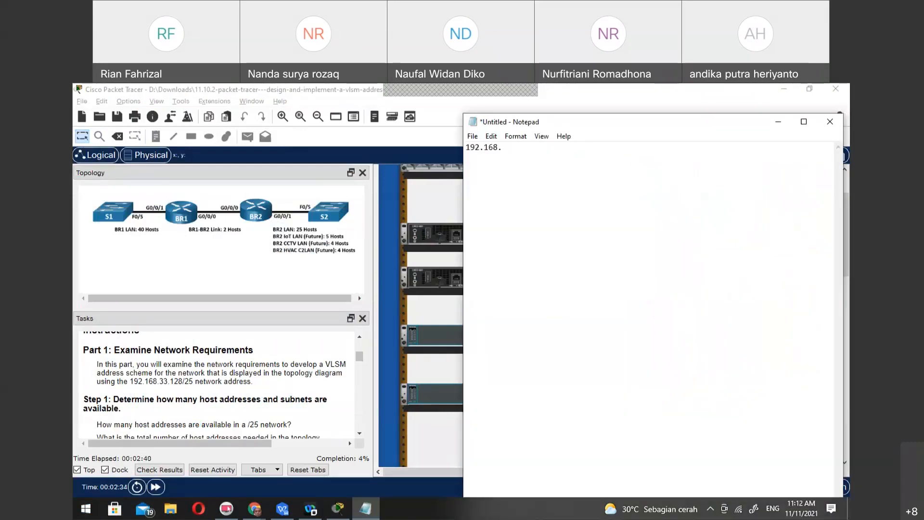
type("3.128")
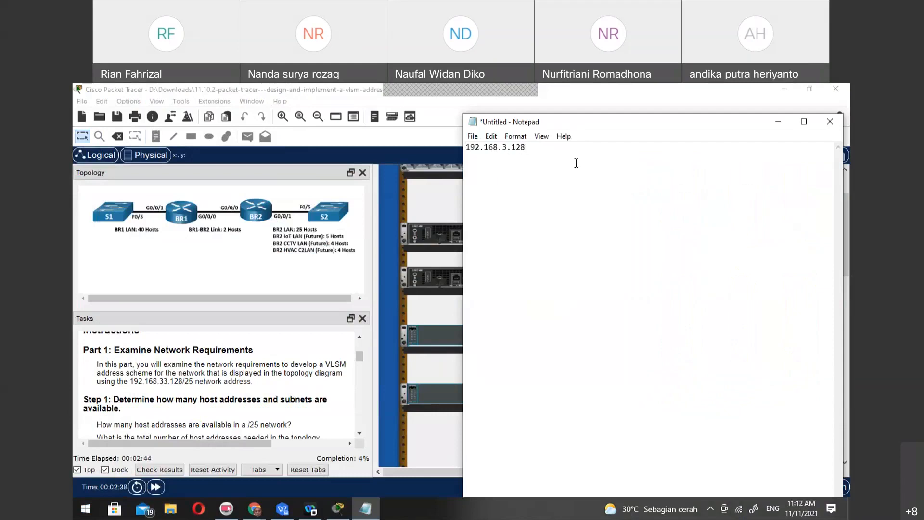
type("/25")
Add the subnet mask 255.255.255.128 beneath the network address, separated by a blank line
type("255.255.")
type("255")
type(".12")
key("BackSpace")
type("28")
key("Return")
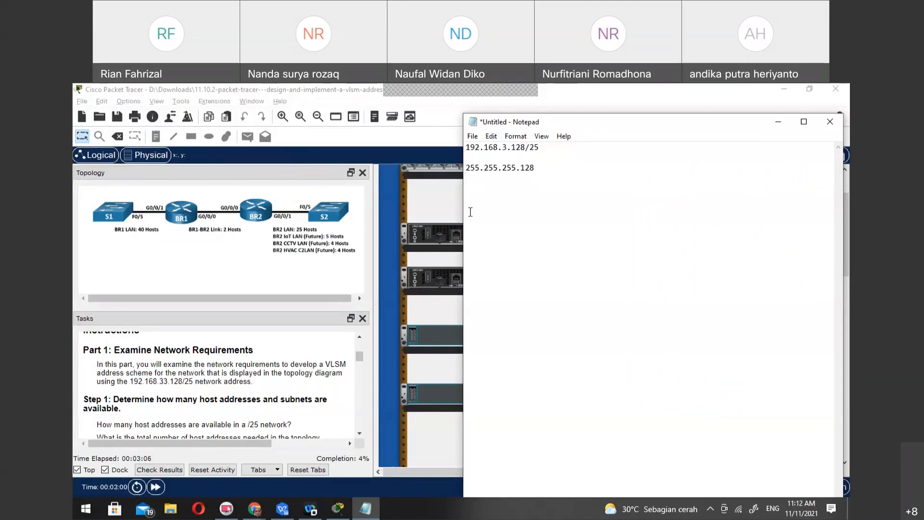
key("Return")
type("1 2 3 4 5 6 ")
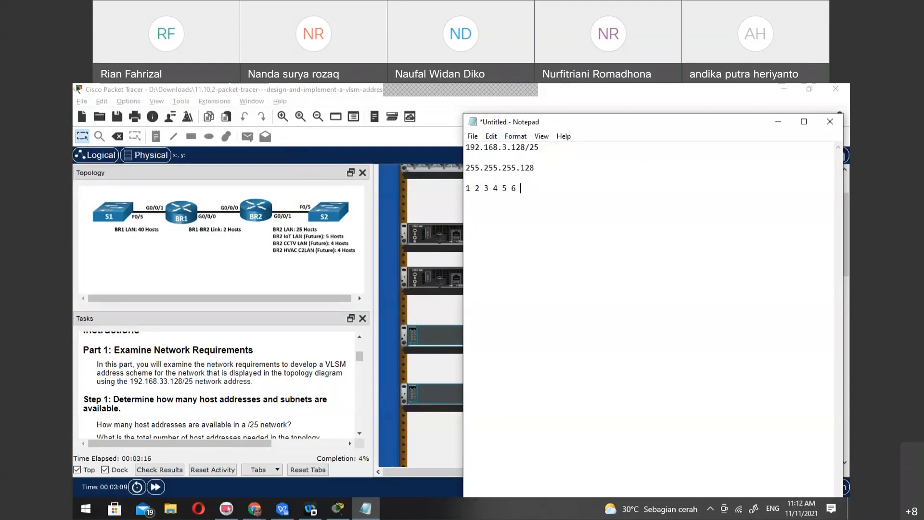
type("7 8 9 10 11 12")
key("BackSpace")
key("BackSpace")
key("BackSpace")
key("BackSpace")
key("BackSpace")
key("BackSpace")
key("BackSpace")
key("BackSpace")
key("BackSpace")
key("BackSpace")
key("BackSpace")
key("BackSpace")
key("BackSpace")
key("BackSpace")
key("BackSpace")
key("BackSpace")
key("BackSpace")
key("BackSpace")
key("BackSpace")
key("BackSpace")
key("BackSpace")
key("BackSpace")
key("BackSpace")
key("BackSpace")
key("BackSpace")
key("BackSpace")
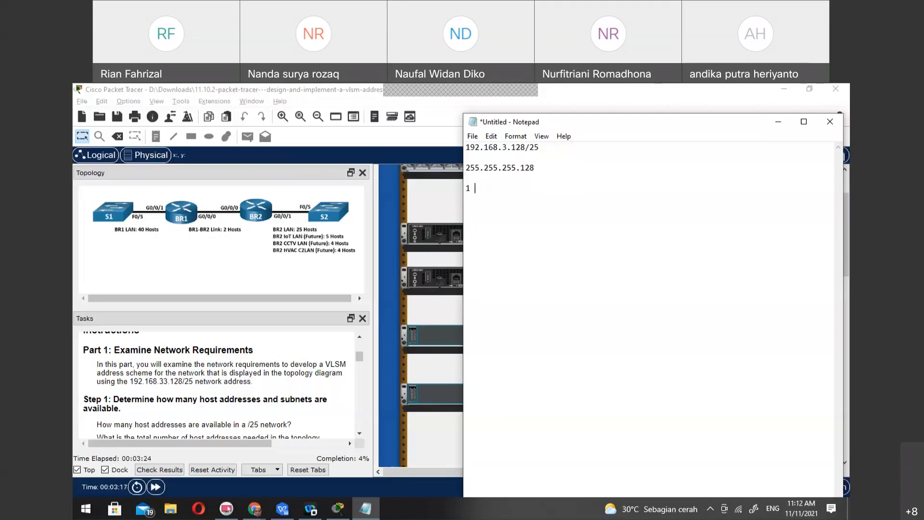
Write a row of bit positions from 25 to 32 below the subnet mask
type("25 26 27 28")
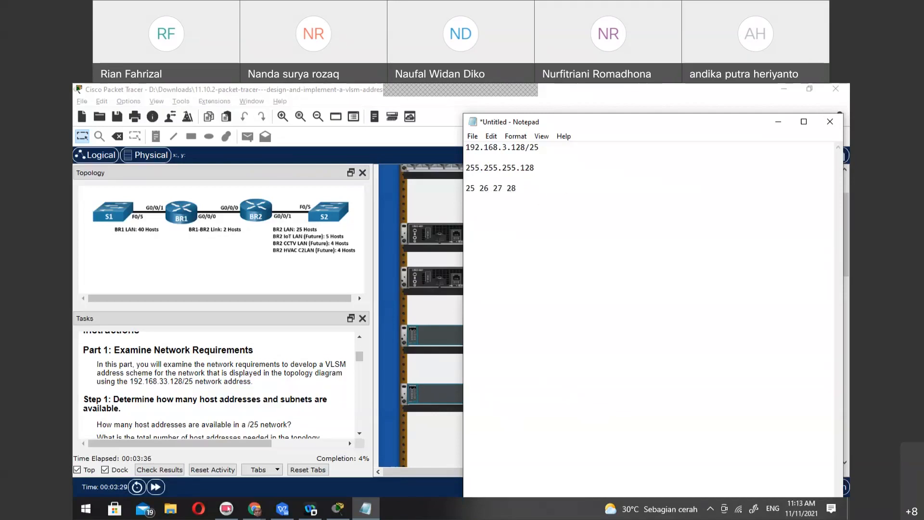
key("Up")
key("Right")
key("Right")
key("Right")
key("Right")
key("Right")
key("Right")
key("Right")
key("Right")
type("29")
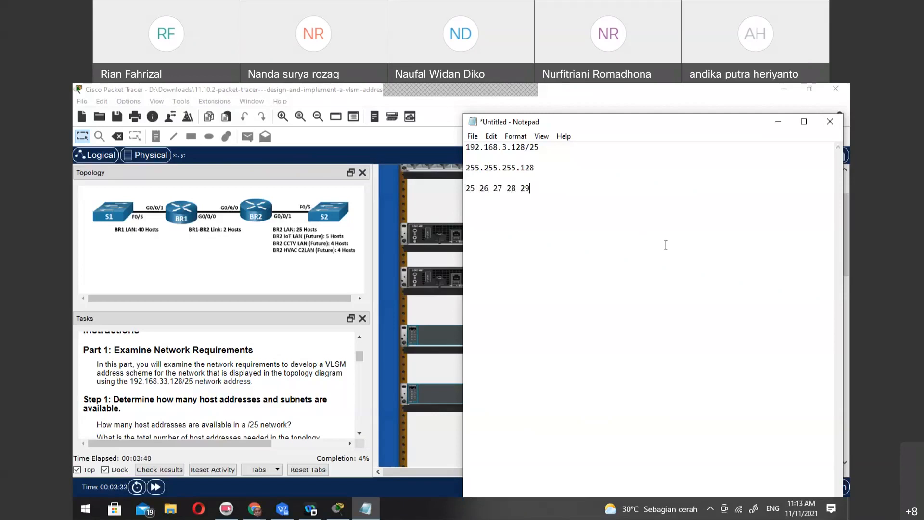
type(" 30 31 3")
type("2")
Add the binary row 1 0 0 0 0 0 0 0 under the bit positions, with its decimal value 128 on the line below
type("1")
key("Return")
type("128")
key("Up")
type("0  0  ")
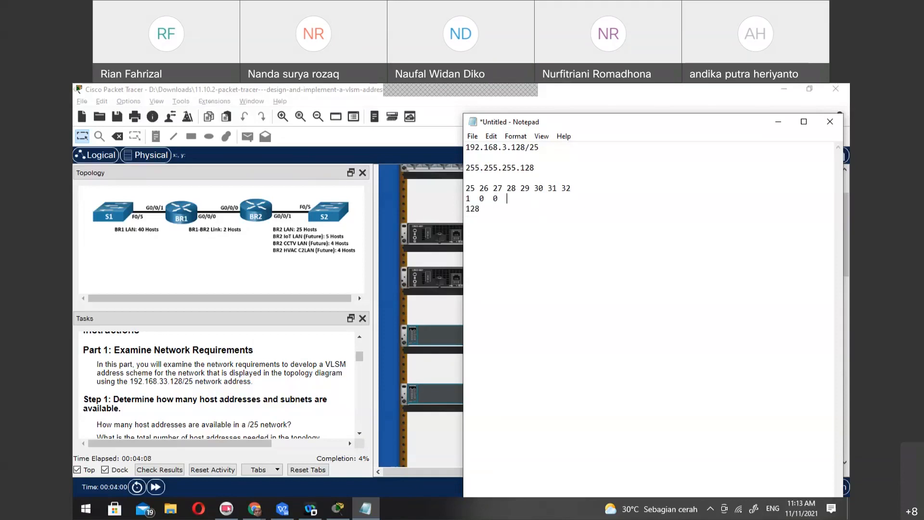
type("0  0  0  0  0")
Insert a row numbering the bits 1 to 8 above the row of positions 25 to 32
key("Up")
left_click(539, 208)
key("Left")
key("Left")
key("Left")
key("Up")
key("Up")
key("Left")
key("Return")
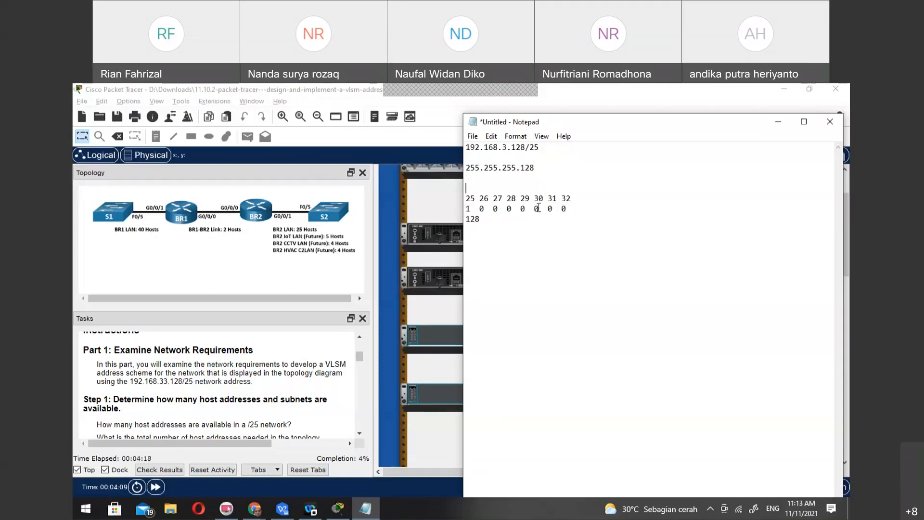
type("1  2  3  4  5  6  7  8")
Write the powers "2^8 2^7 2^6 dst" below the decimal value 128, leaving a blank line between
left_click(503, 223)
key("Return")
key("Return")
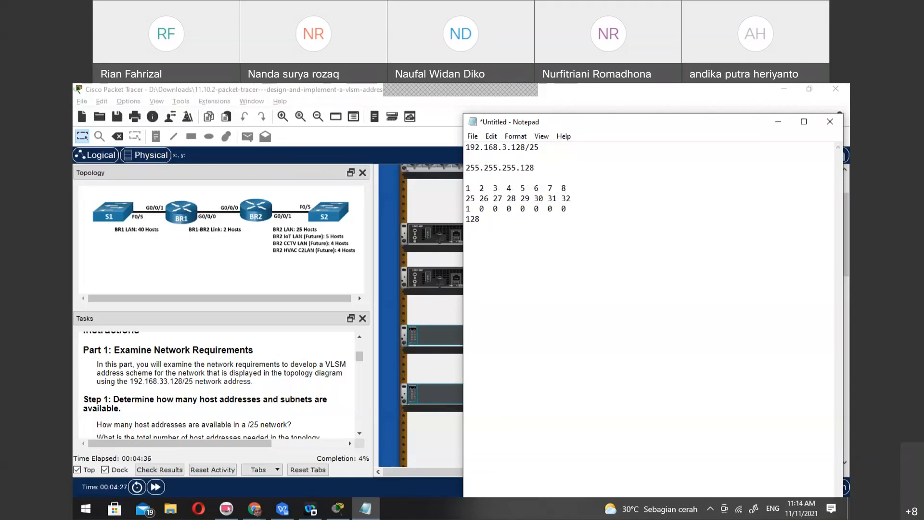
type("2^8 2")
type("^")
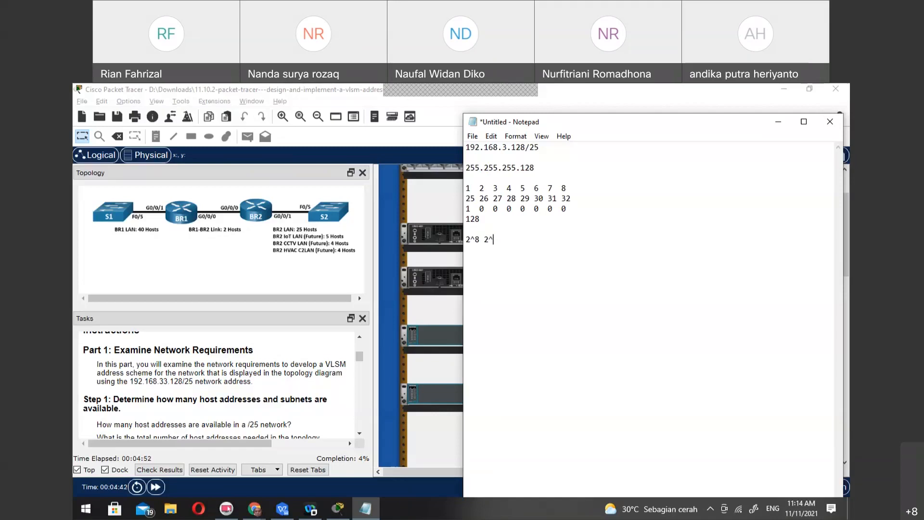
type("7 2^6")
key("BackSpace")
type("6 dsr")
key("BackSpace")
type("t")
Review the notes, comparing the network address 192.168.3.128 with the subnet mask 255.255.255.128
left_click_drag(466, 219, 482, 240)
left_click(494, 296)
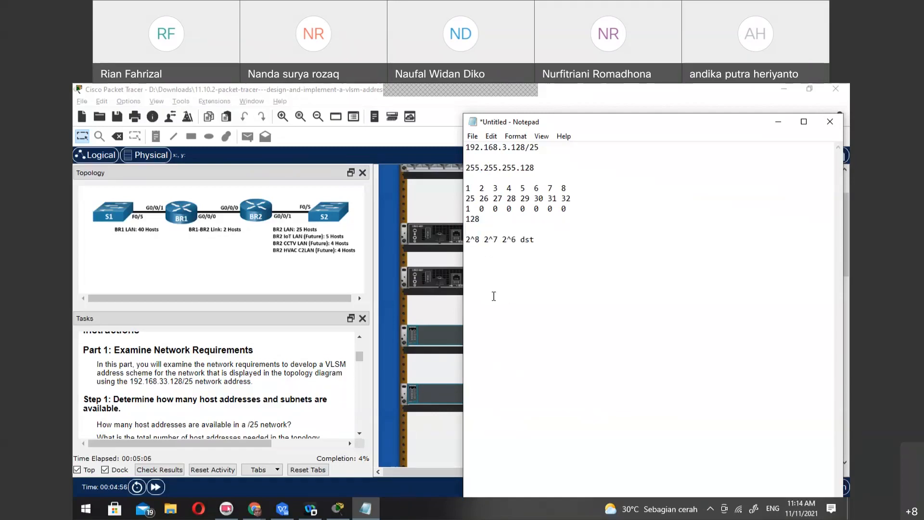
left_click_drag(466, 169, 536, 169)
left_click(537, 168)
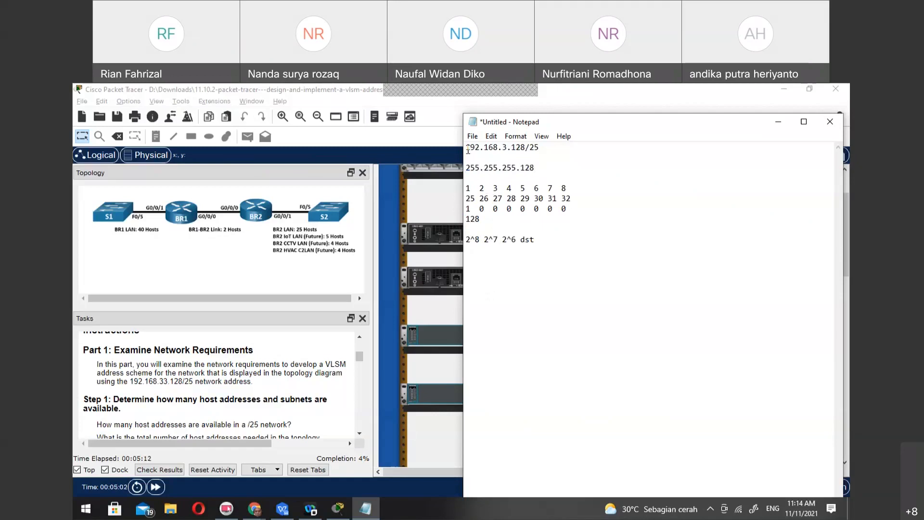
left_click_drag(467, 148, 527, 148)
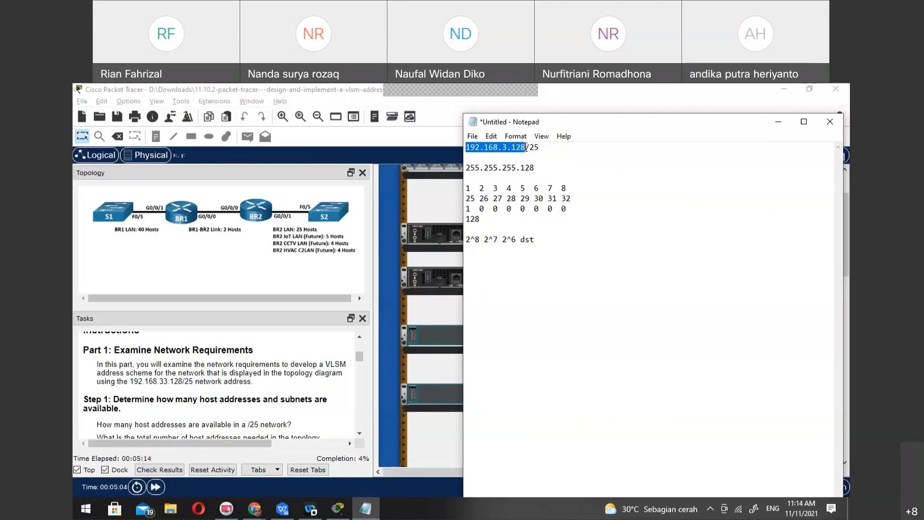
left_click(535, 169)
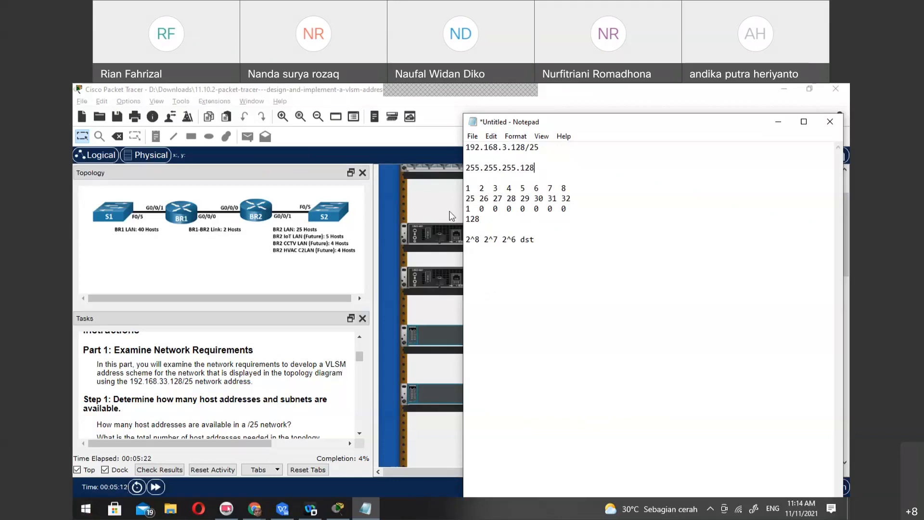
double_click(516, 169)
left_click(515, 168)
double_click(522, 147)
left_click(522, 147)
left_click_drag(522, 147, 460, 144)
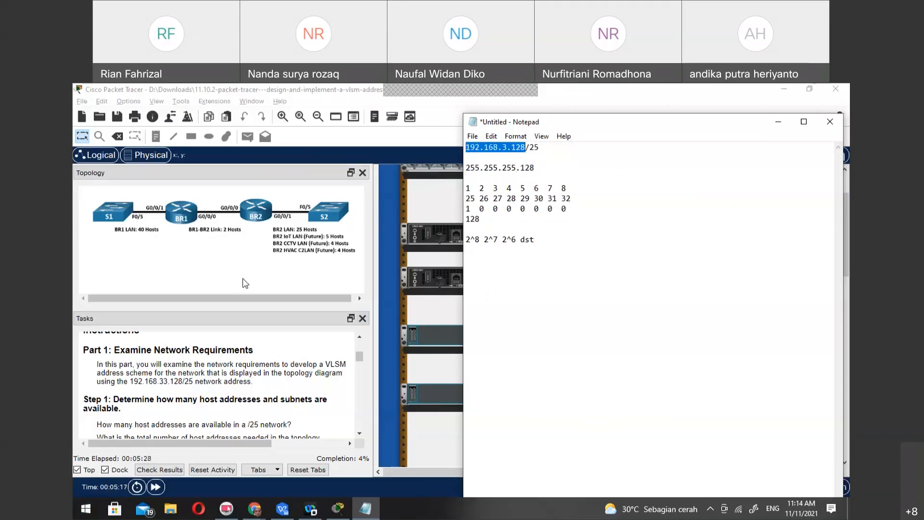
Read the task questions on available host addresses, needed subnets and the largest subnet in Steps 1 and 2
scroll(224, 396, "down", 1)
scroll(223, 392, "down", 1)
scroll(223, 392, "up", 1)
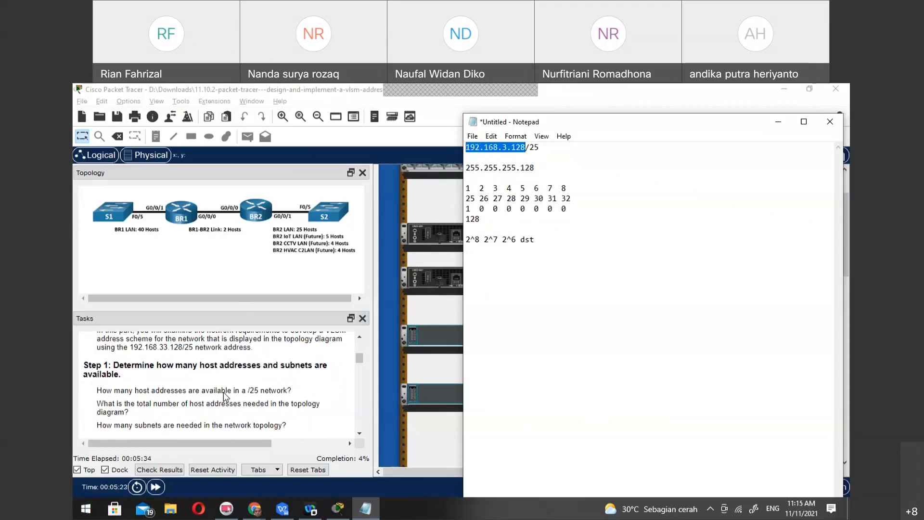
scroll(231, 406, "down", 1)
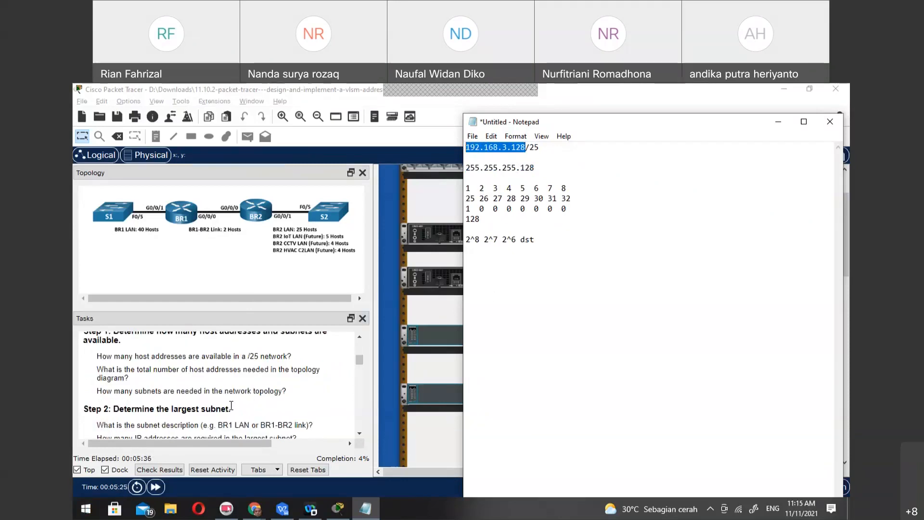
left_click(546, 170)
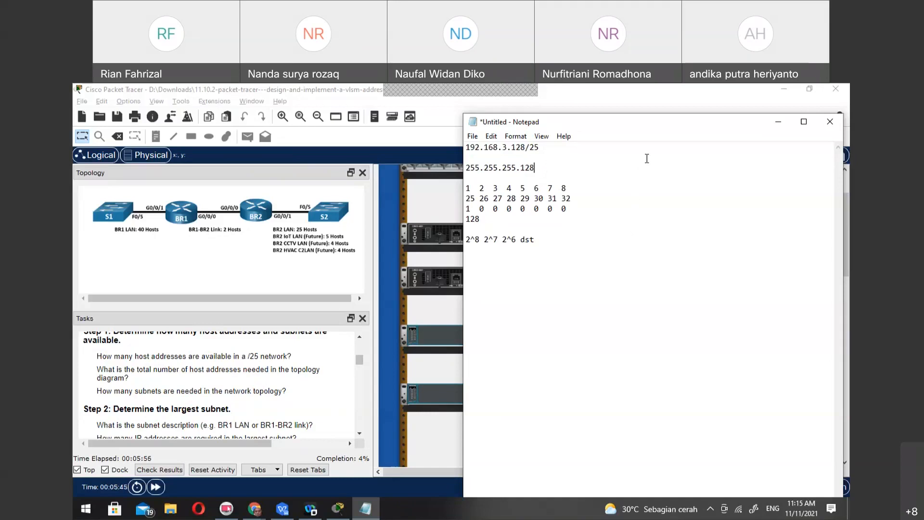
scroll(261, 412, "down", 3)
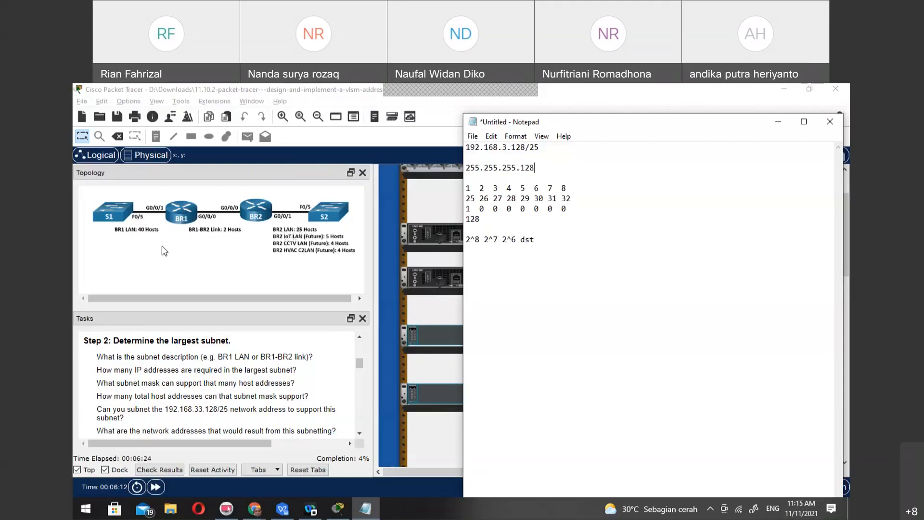
Write the values 128, 64, 32 and 16 in a row beneath the powers of two
left_click(644, 265)
key("Return")
type("128  64  32")
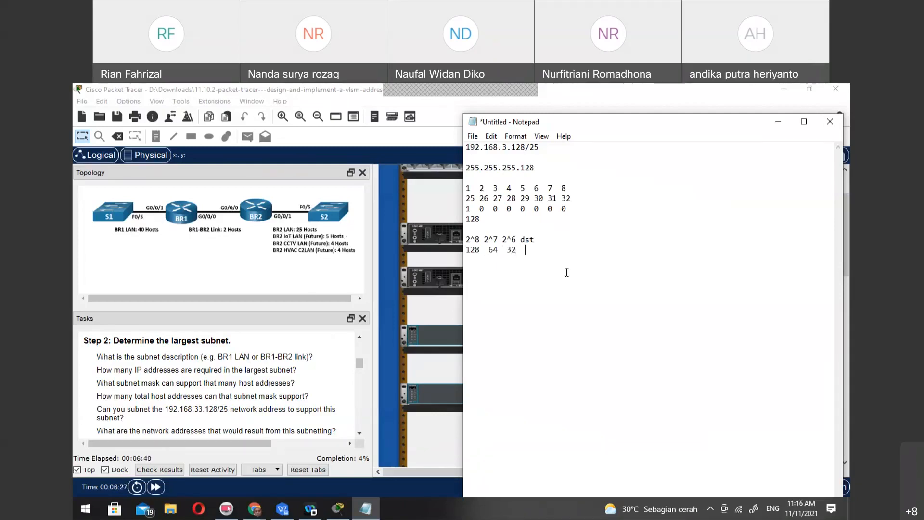
type("16")
Replace "dst" at the end of the powers row with 2^5
key("Up")
key("BackSpace")
key("BackSpace")
key("BackSpace")
type("2^5")
left_click(538, 262)
Examine the 2^7 and 64 entries in the notes and read the remaining Step 2 questions about the largest subnet
left_click_drag(485, 239, 501, 254)
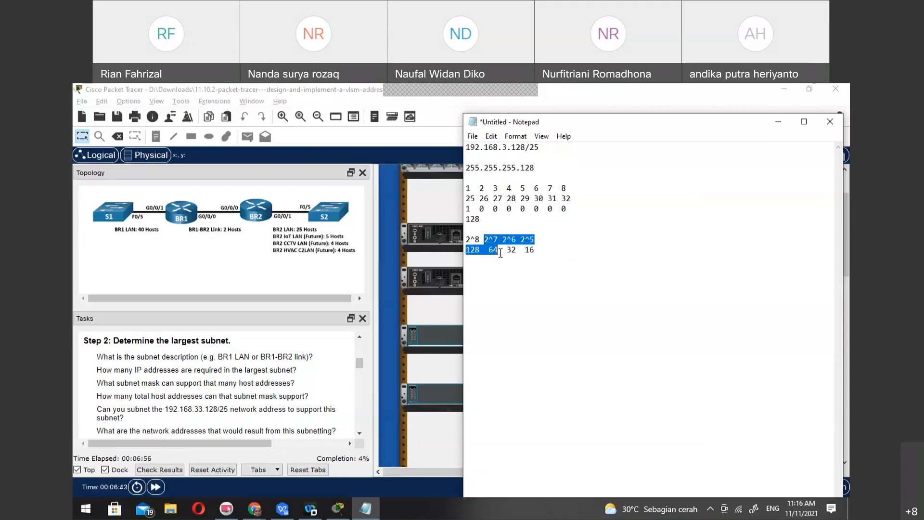
left_click(500, 254)
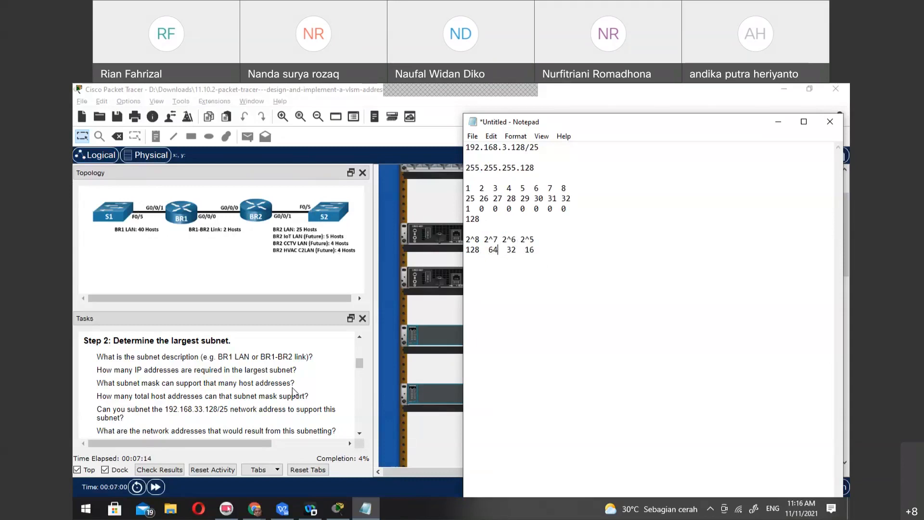
scroll(295, 393, "down", 5)
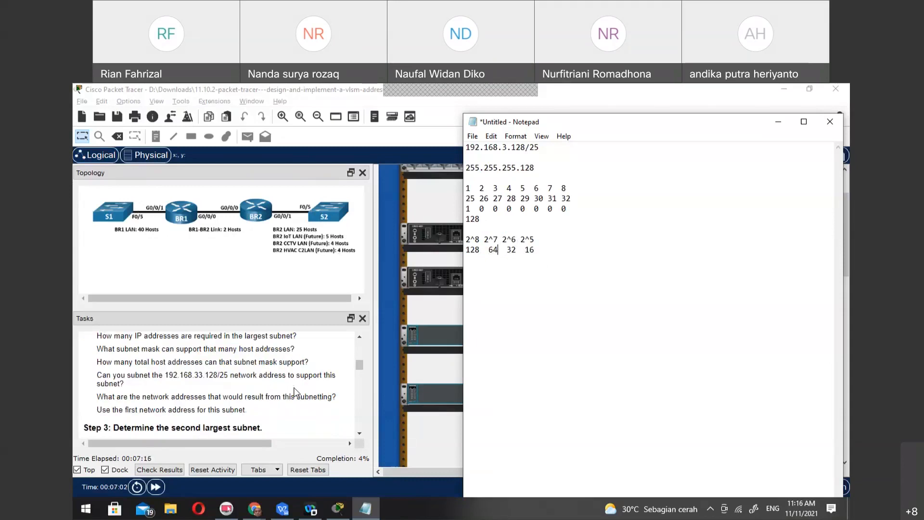
Add the subnet 192.168.3.128/26 on its own line below the 255.255.255.128 mask in the notes
scroll(297, 393, "up", 3)
scroll(297, 393, "down", 1)
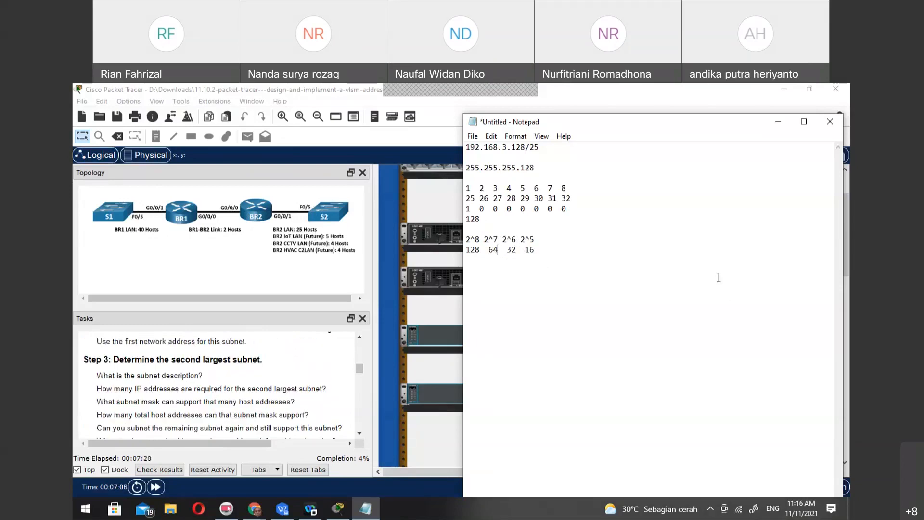
left_click(601, 164)
key("Return")
key("Return")
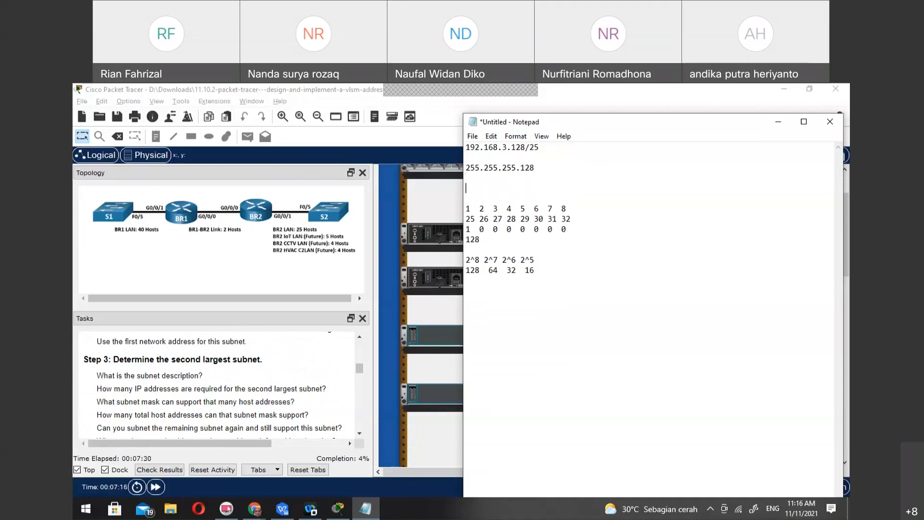
type("192.168")
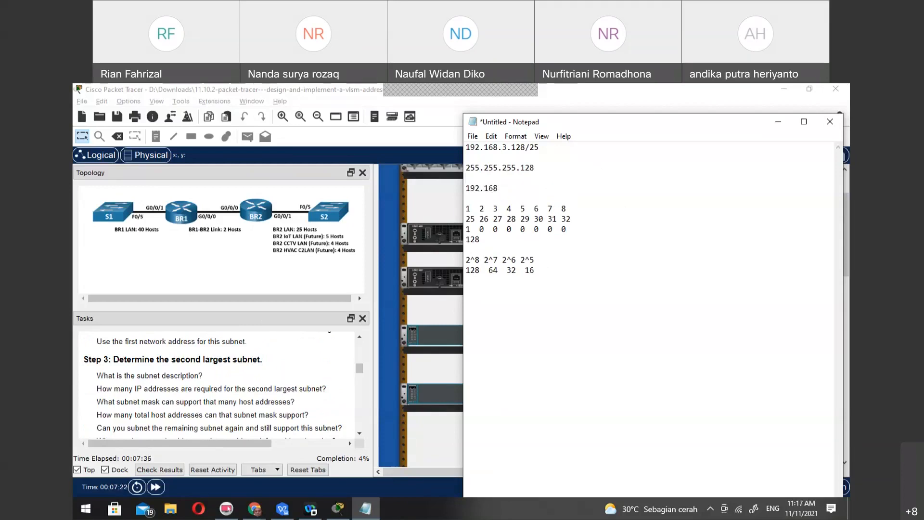
type(".3.128")
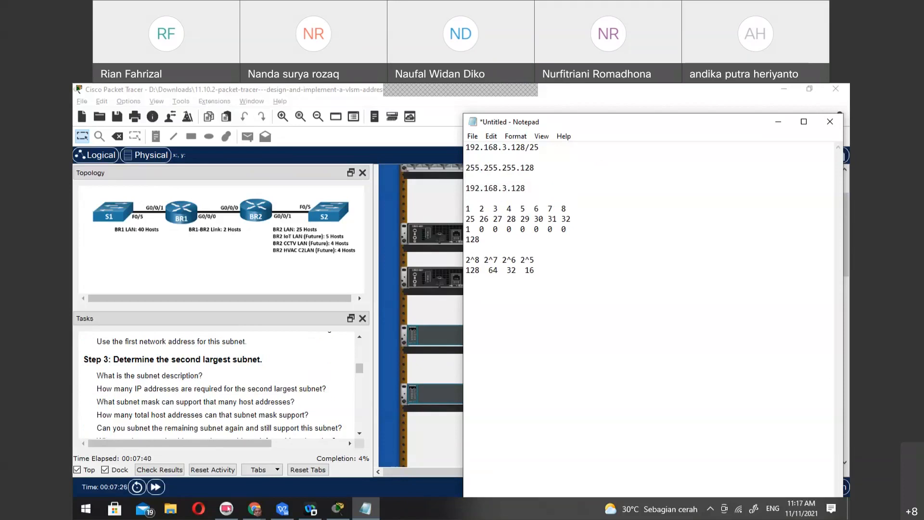
type("/26")
key("Return")
key("Return")
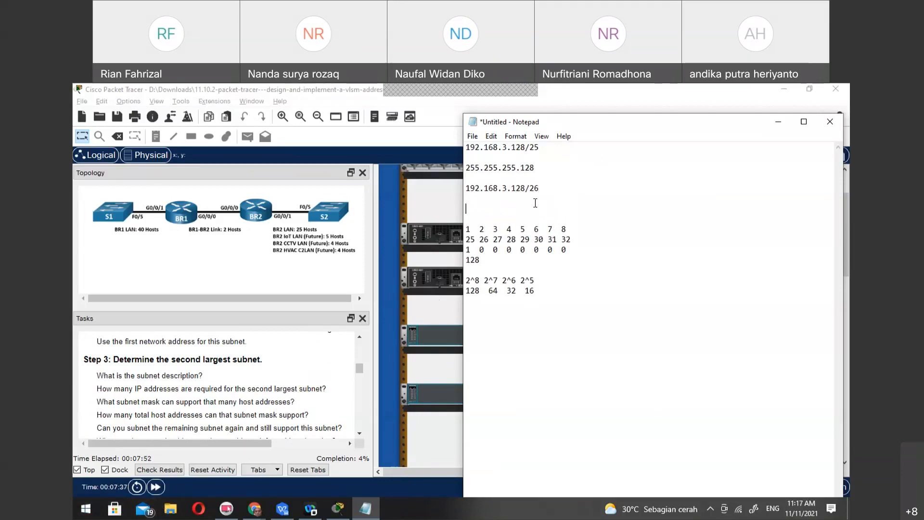
Add the subnet 192.168.3.192/27 below the /26 entry in the notes
type("192.168.3.192/27")
Read the Step 4 questions and the Part 2 subnet and device address tables in the task instructions
scroll(266, 404, "down", 3)
scroll(266, 404, "up", 3)
scroll(266, 405, "down", 3)
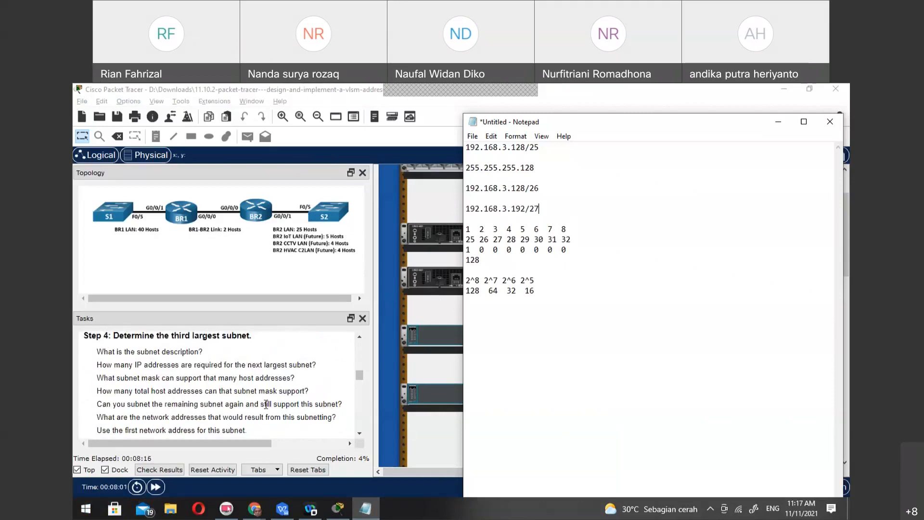
scroll(267, 404, "down", 9)
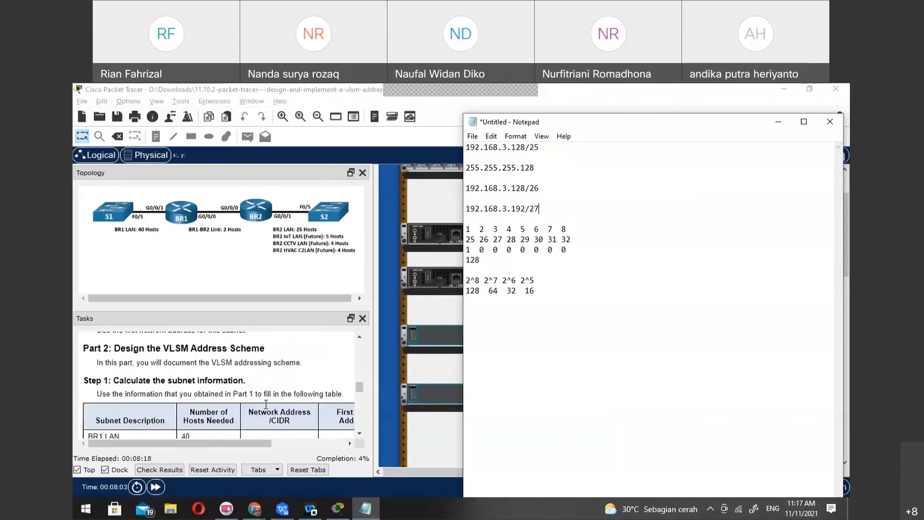
scroll(266, 404, "down", 2)
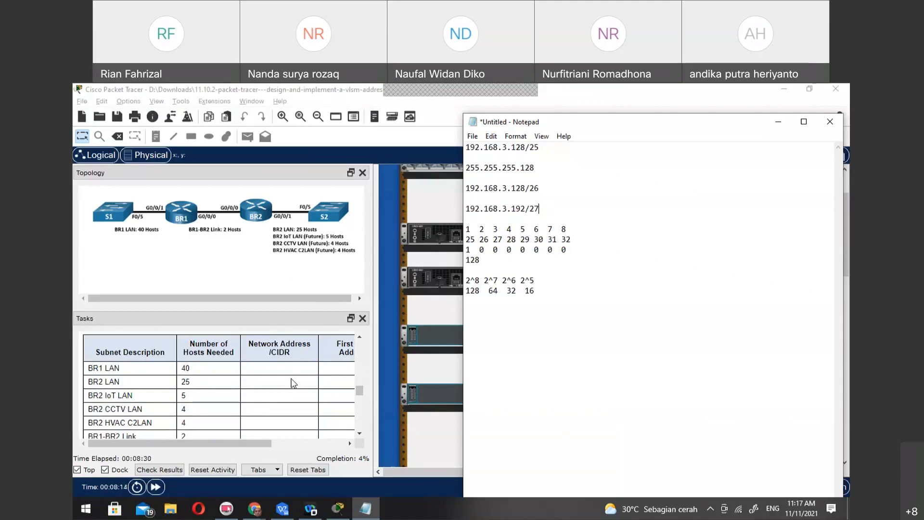
scroll(292, 383, "down", 5)
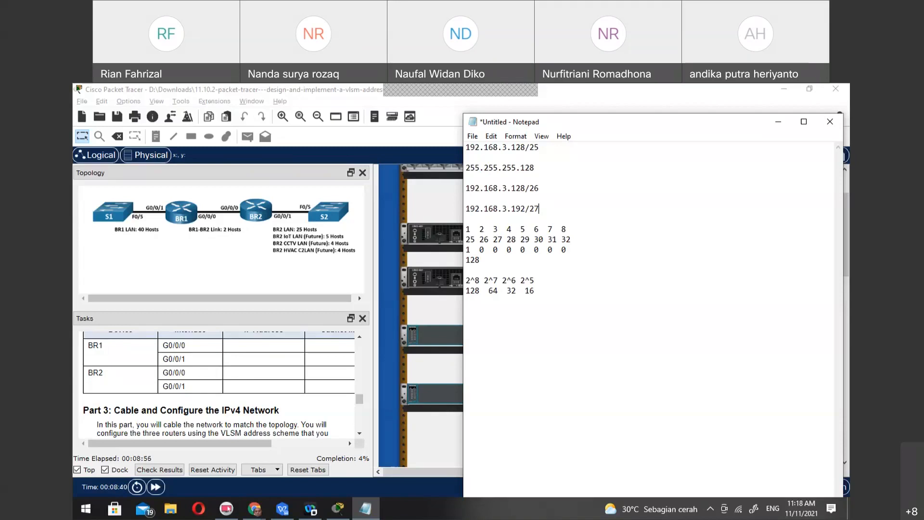
Return to Packet Tracer and connect BR1 GigabitEthernet0/0/0 to BR2 GigabitEthernet0/0/0 with a green network cable
left_click(426, 132)
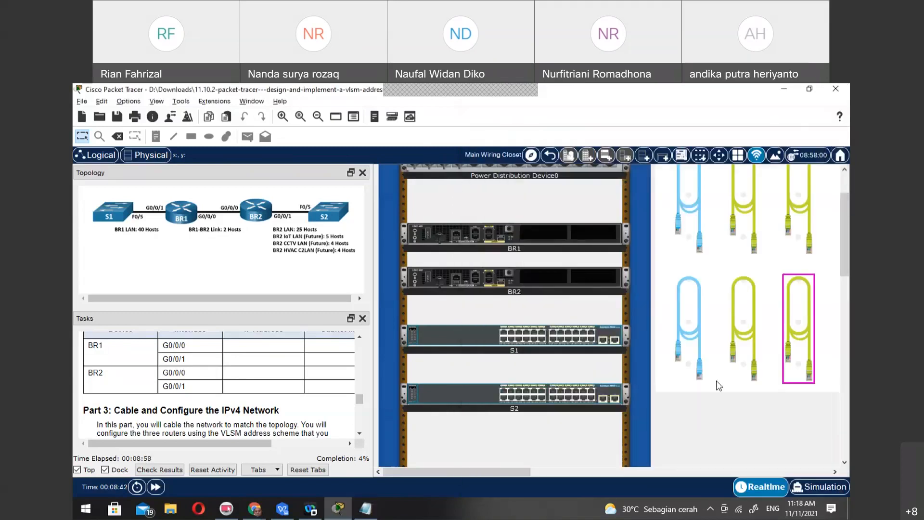
left_click(744, 214)
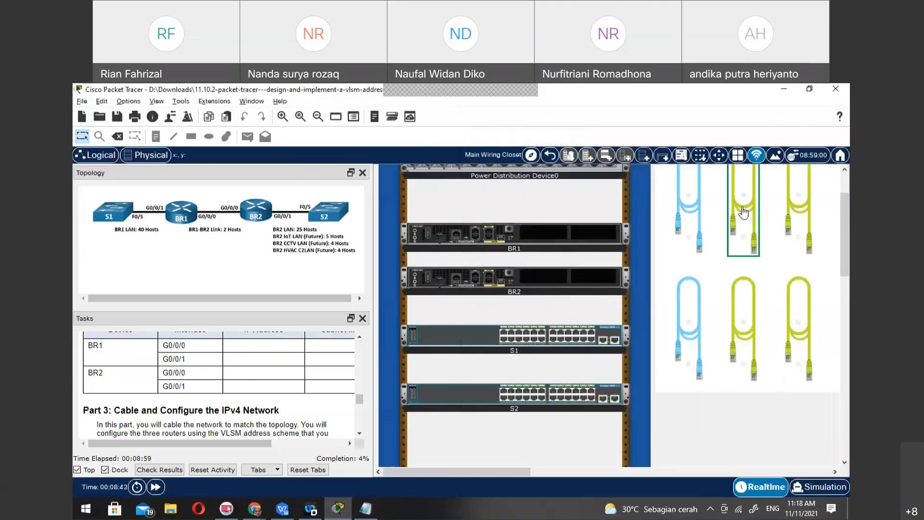
left_click(488, 235)
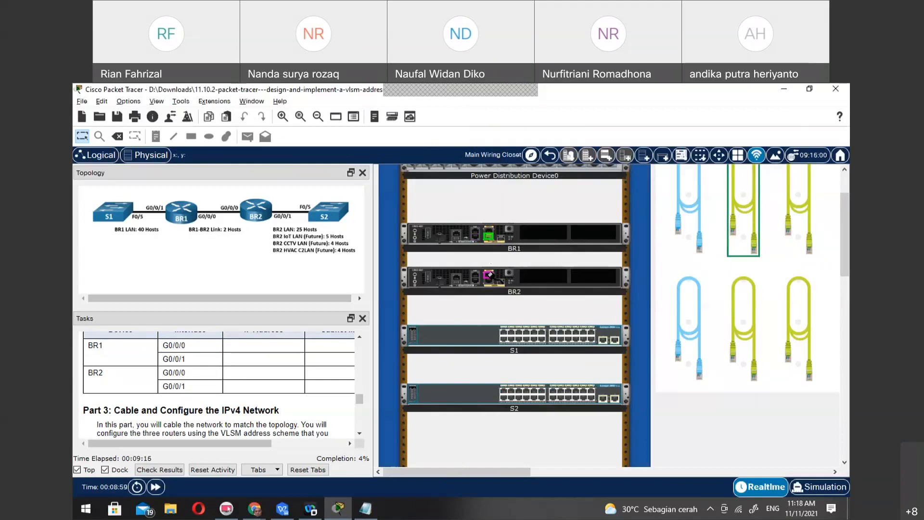
left_click(490, 281)
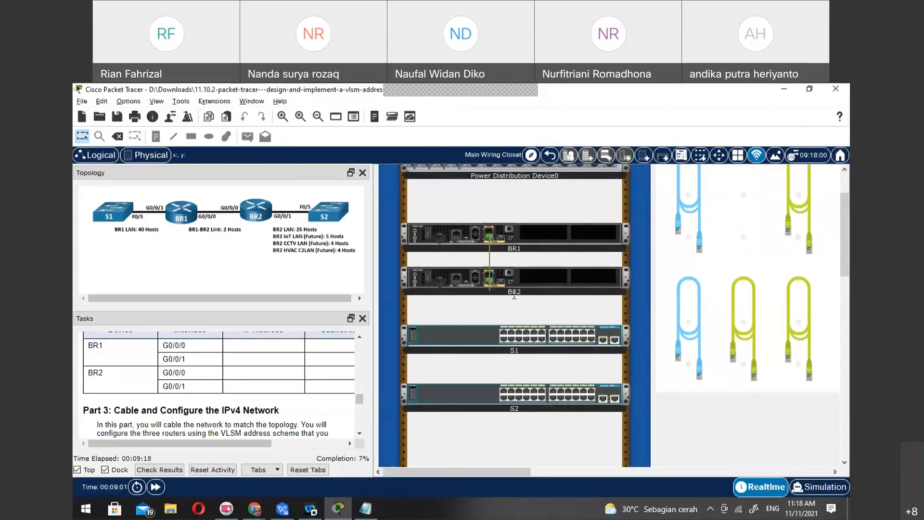
Connect S1 FastEthernet0/5 to BR1 GigabitEthernet0/0/1 with another green network cable
left_click(799, 197)
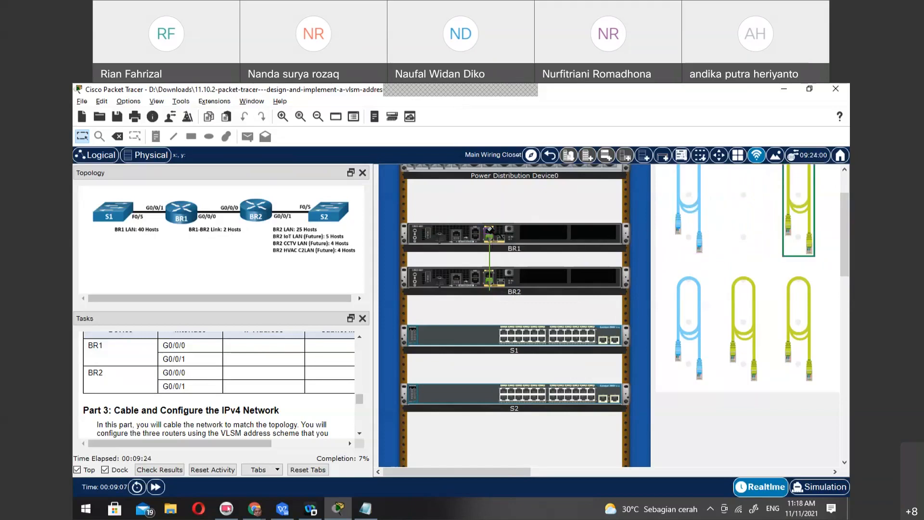
left_click(519, 332)
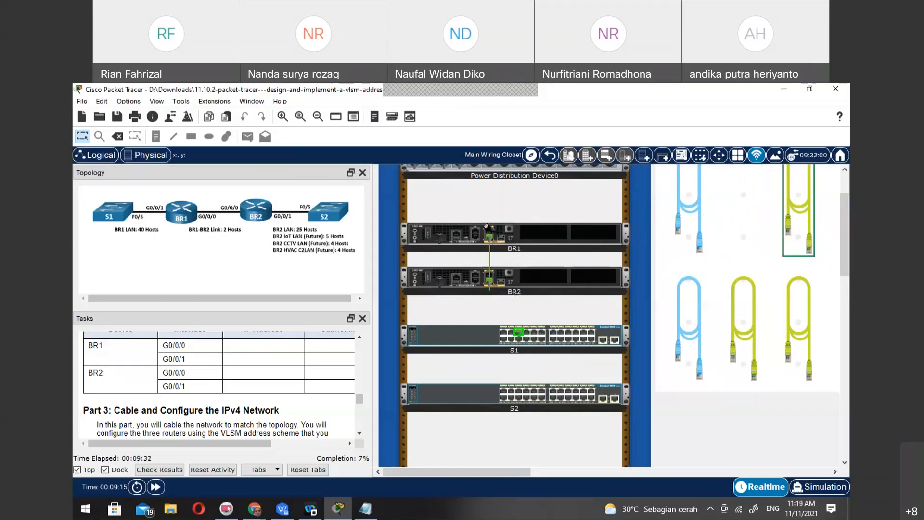
left_click(491, 234)
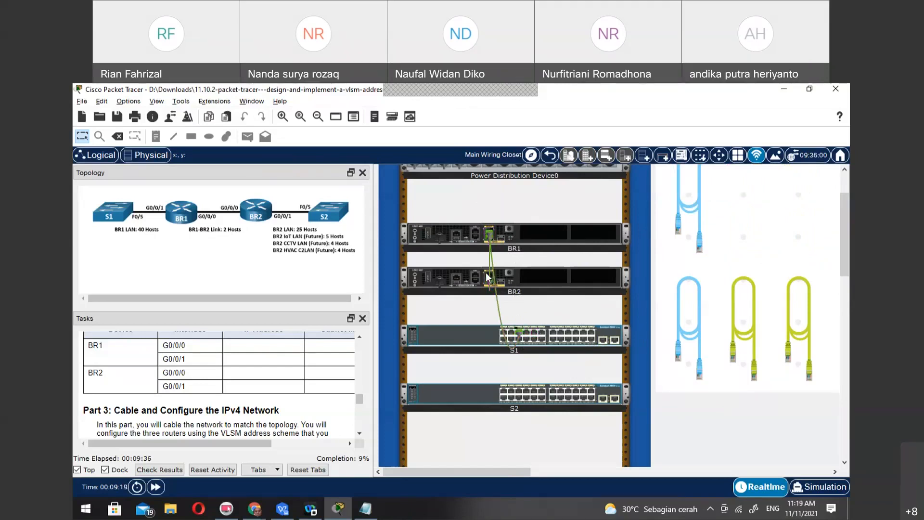
Try to activate the Delete tool in the wiring closet
mouse_move(495, 275)
key("Delete")
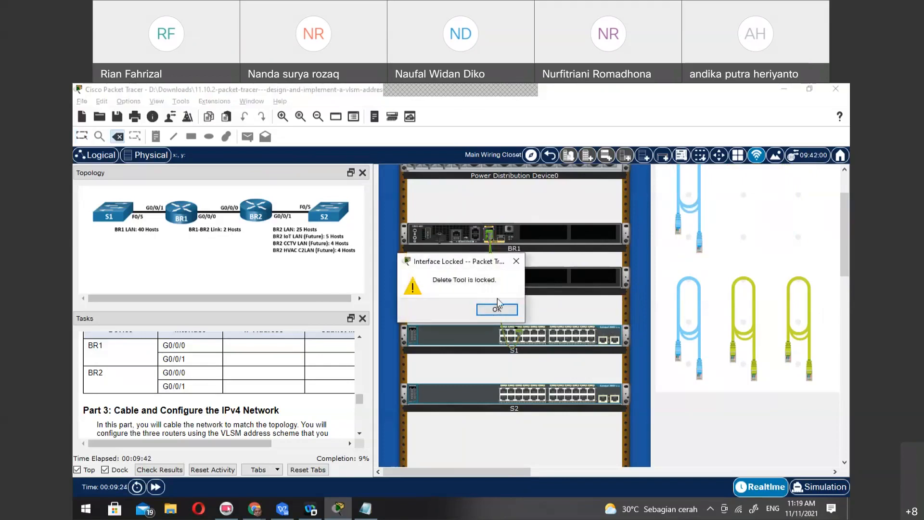
left_click(497, 310)
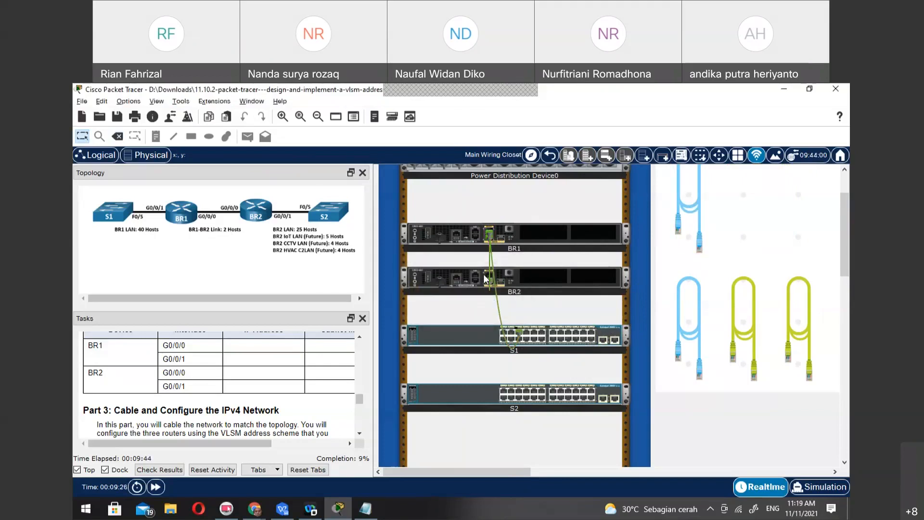
Connect BR2 GigabitEthernet0/0/1 to S2 FastEthernet0/5 with a green network cable
left_click(752, 315)
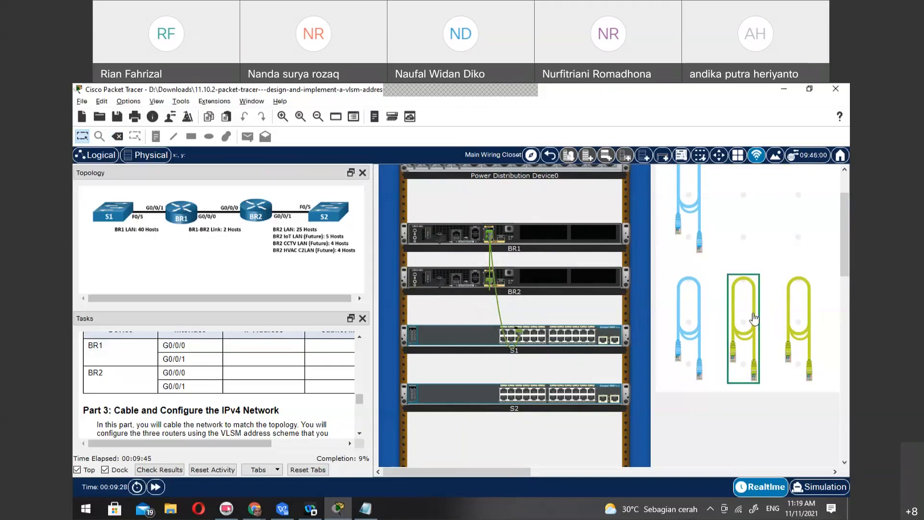
left_click(489, 275)
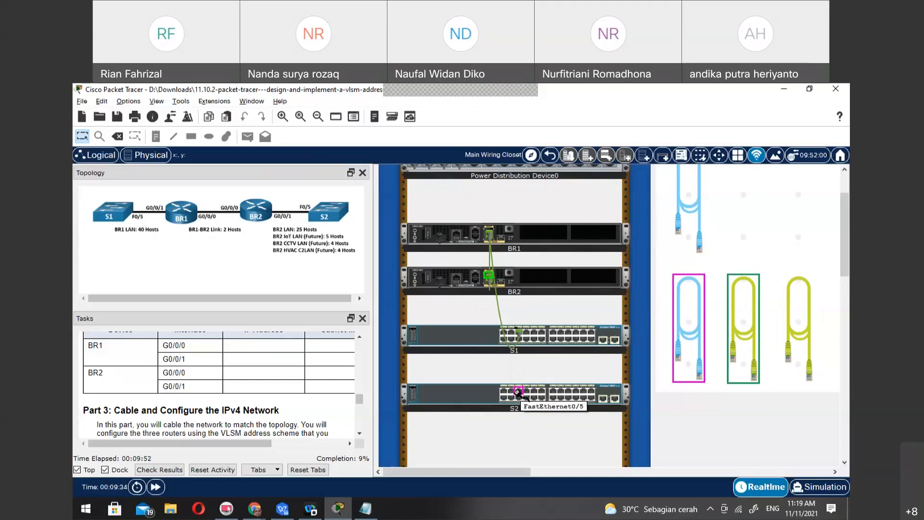
left_click(518, 392)
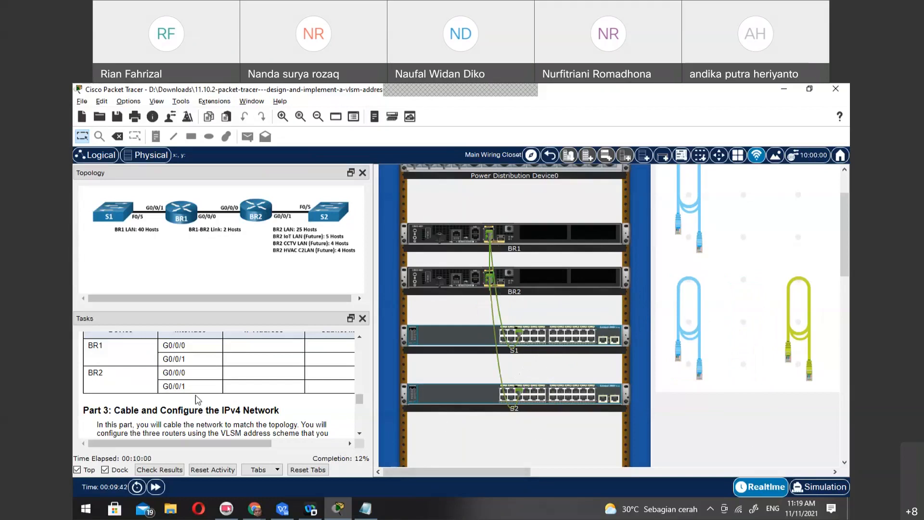
Read the Part 3 instructions on cabling the network and configuring basic settings on each router
scroll(287, 407, "down", 3)
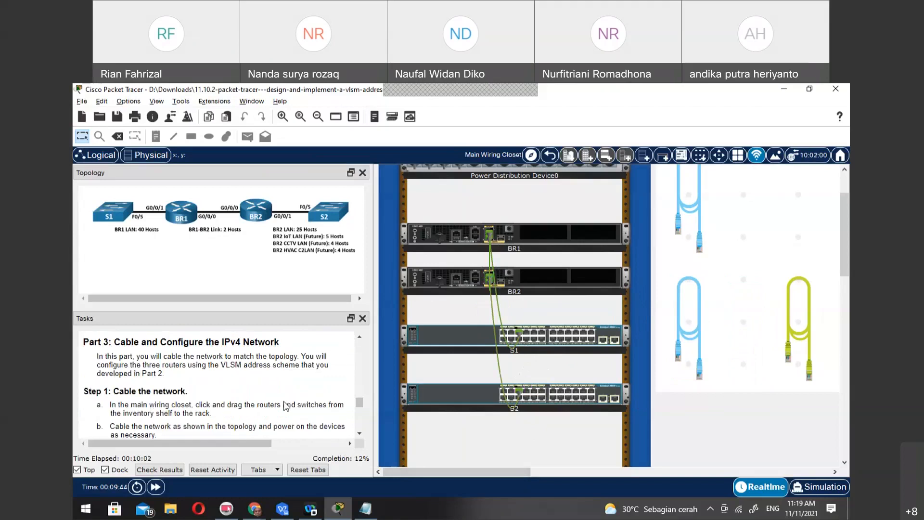
scroll(288, 406, "down", 3)
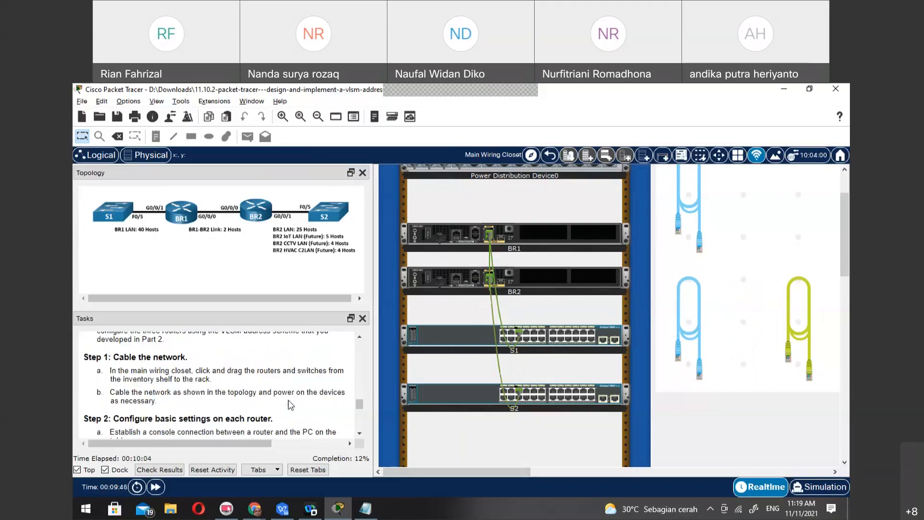
scroll(288, 406, "down", 3)
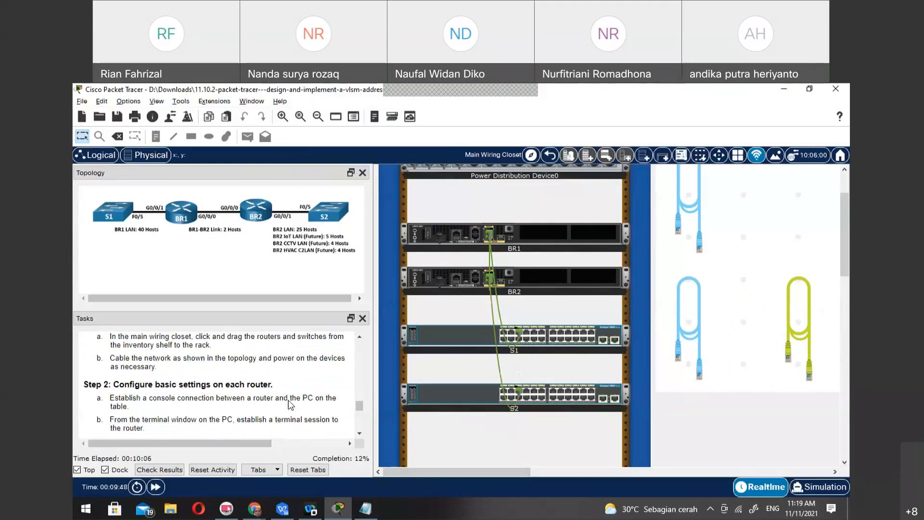
scroll(288, 406, "down", 3)
scroll(289, 405, "down", 3)
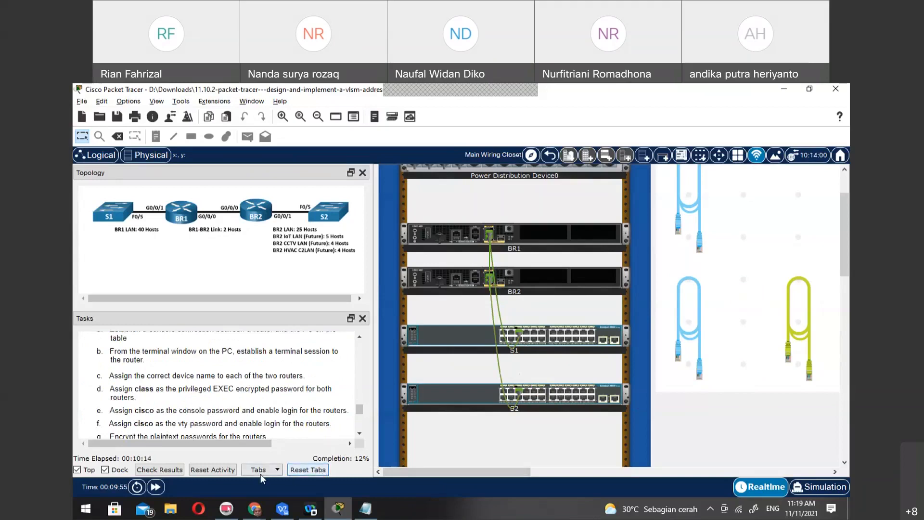
Check the activity results and review the assessment items for BR1, BR2, S1 and S2
left_click(159, 470)
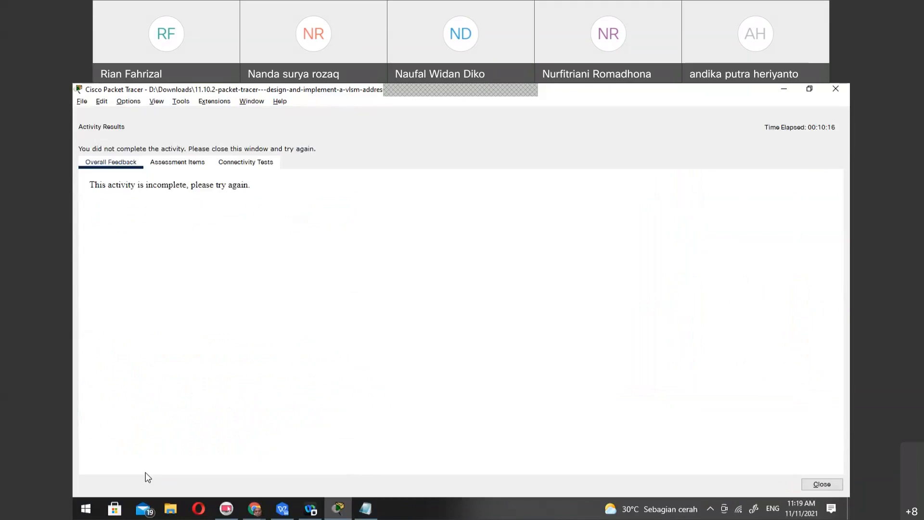
left_click(157, 161)
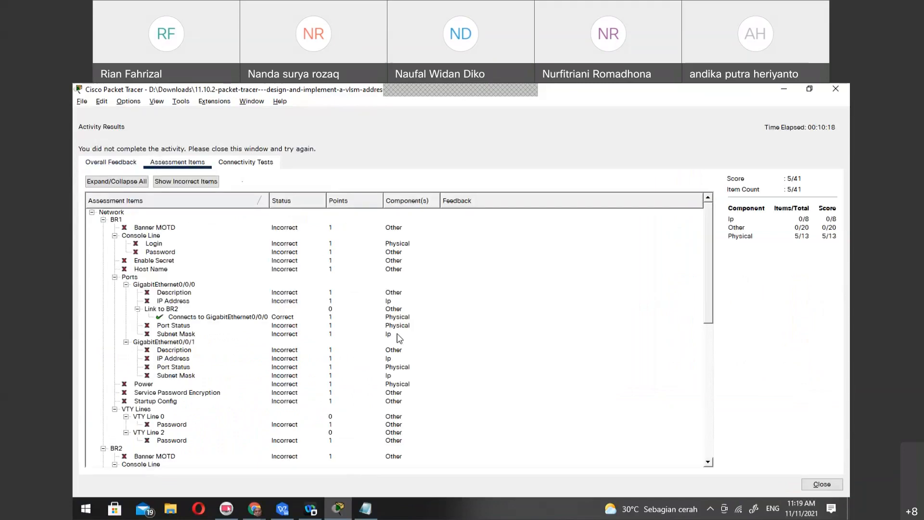
scroll(400, 337, "down", 6)
scroll(401, 338, "up", 6)
scroll(402, 338, "down", 8)
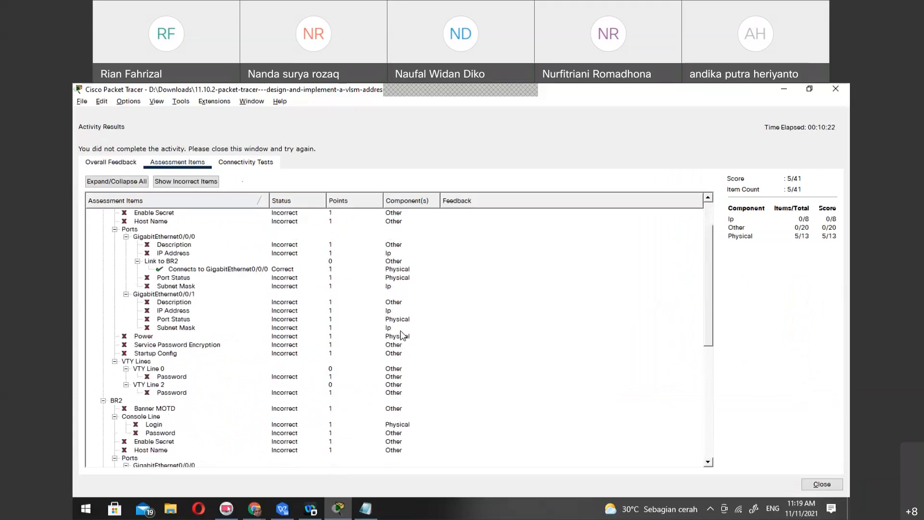
scroll(402, 337, "down", 4)
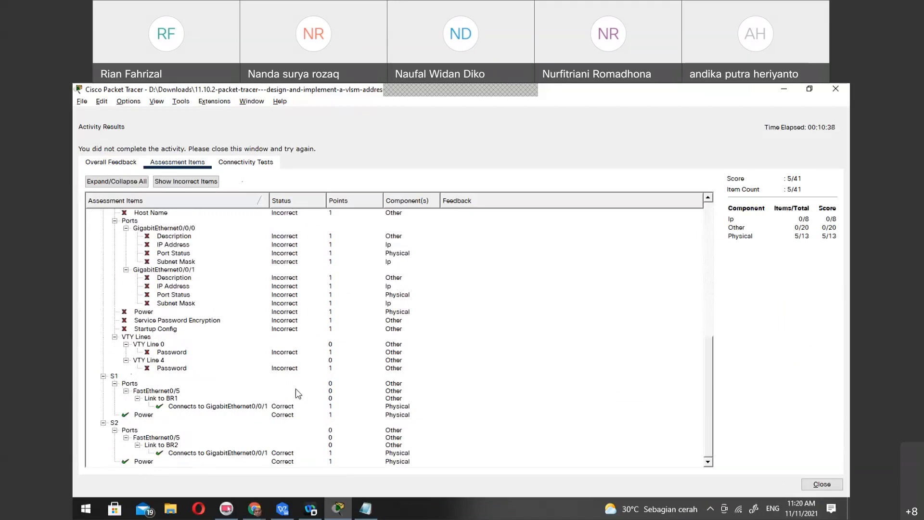
scroll(252, 410, "up", 1)
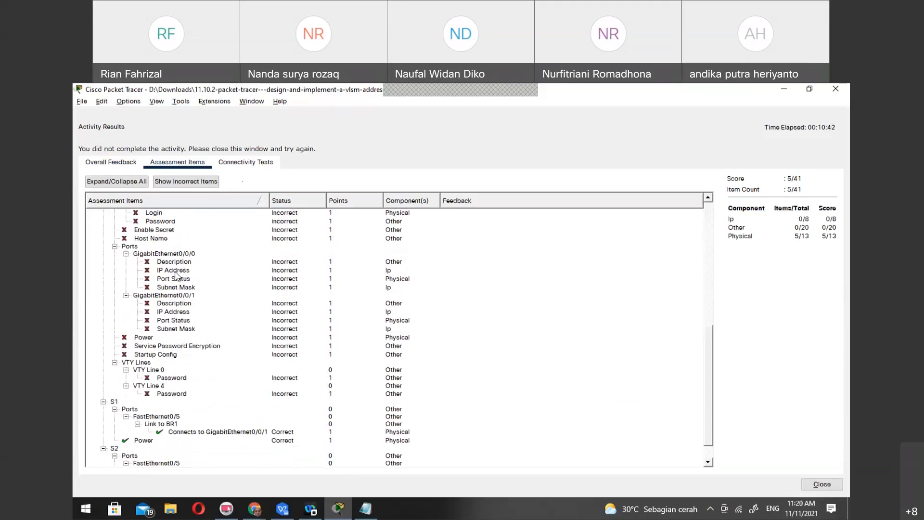
scroll(284, 320, "up", 1)
scroll(284, 320, "up", 10)
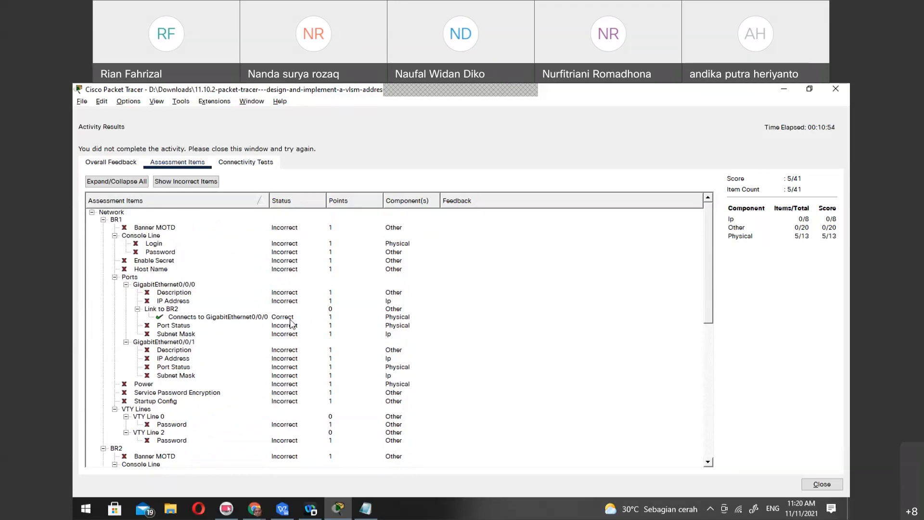
scroll(290, 324, "down", 10)
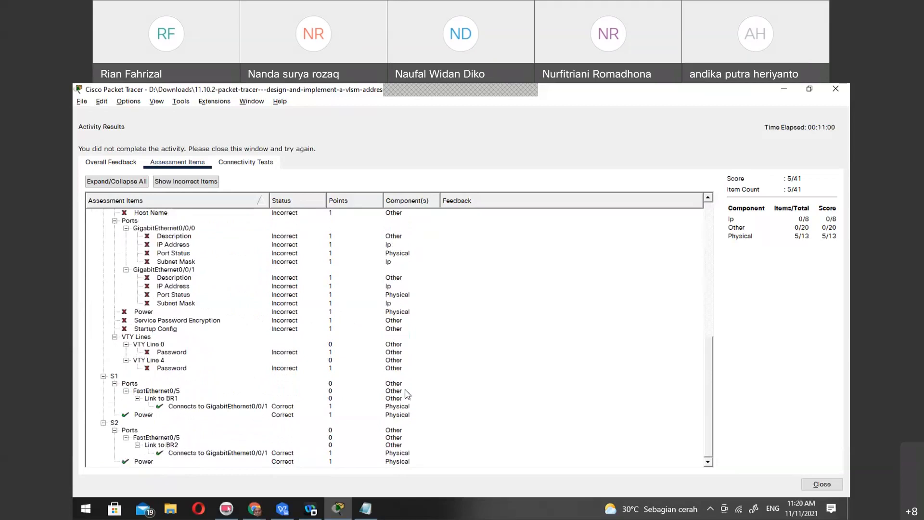
scroll(247, 400, "up", 10)
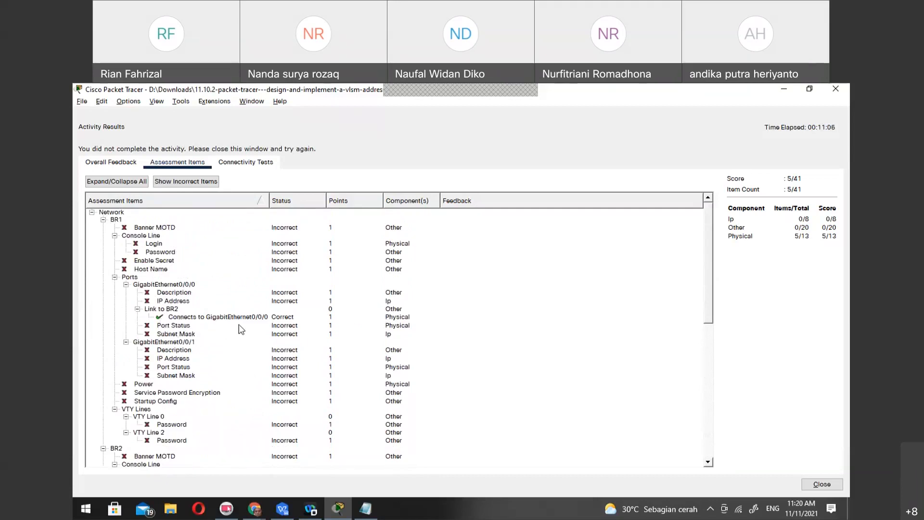
left_click(823, 484)
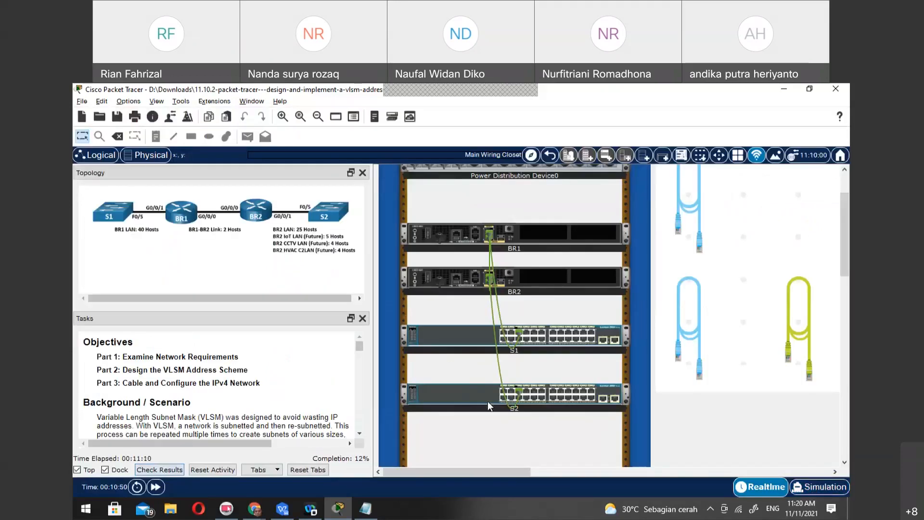
Connect the console port of router BR1 to the serial port of PC1 with a blue console cable
left_click(692, 313)
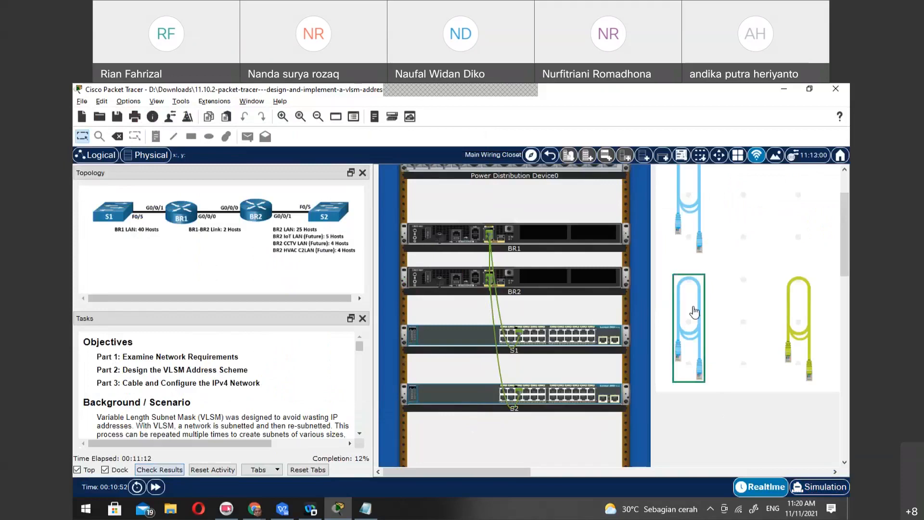
left_click(475, 236)
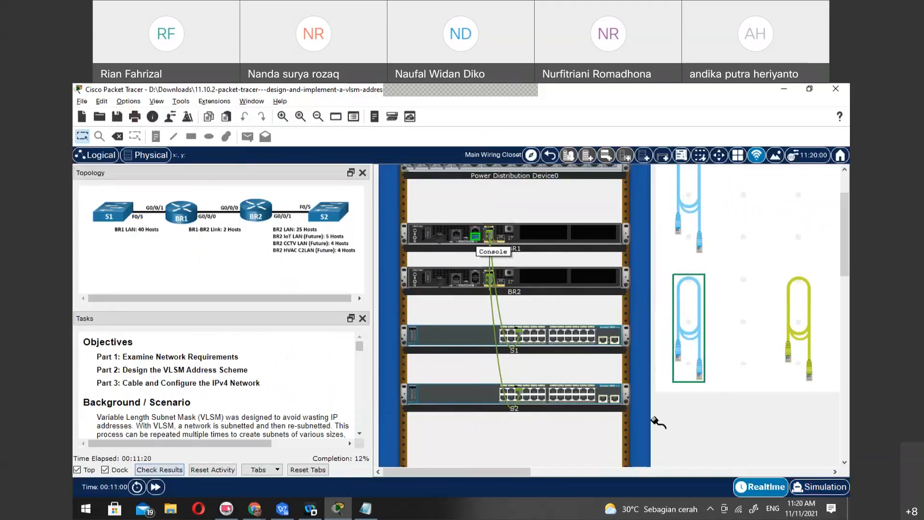
scroll(688, 429, "down", 5)
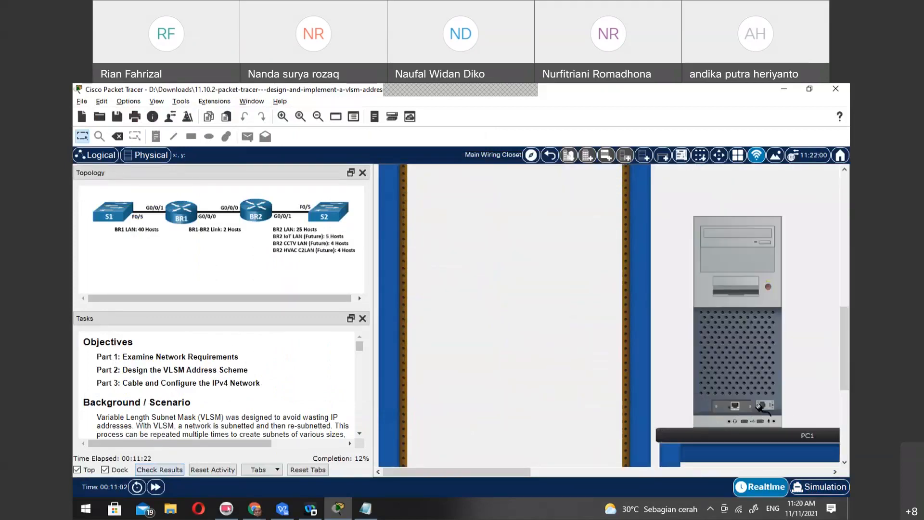
left_click(764, 405)
Connect the console port of router BR2 to the serial port of PC2 with the remaining blue console cable
scroll(492, 283, "up", 5)
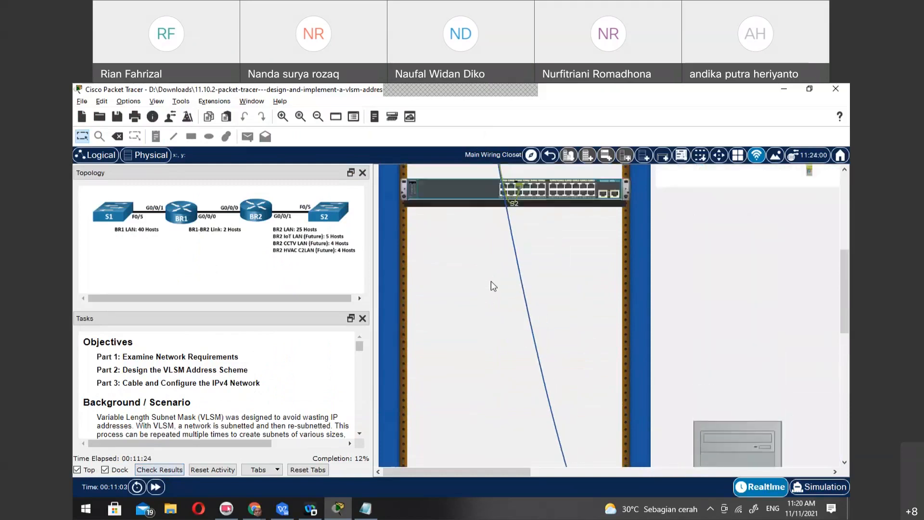
scroll(491, 281, "up", 3)
left_click(694, 193)
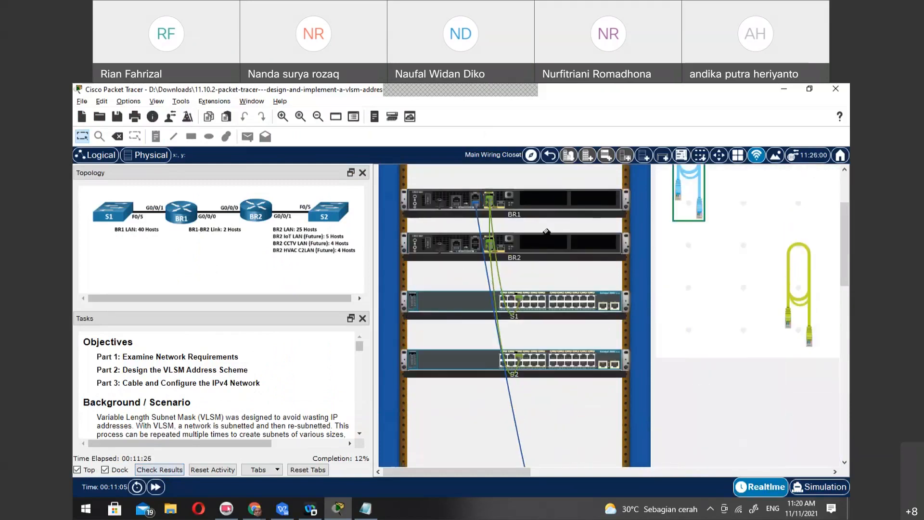
left_click(476, 248)
scroll(799, 433, "down", 5)
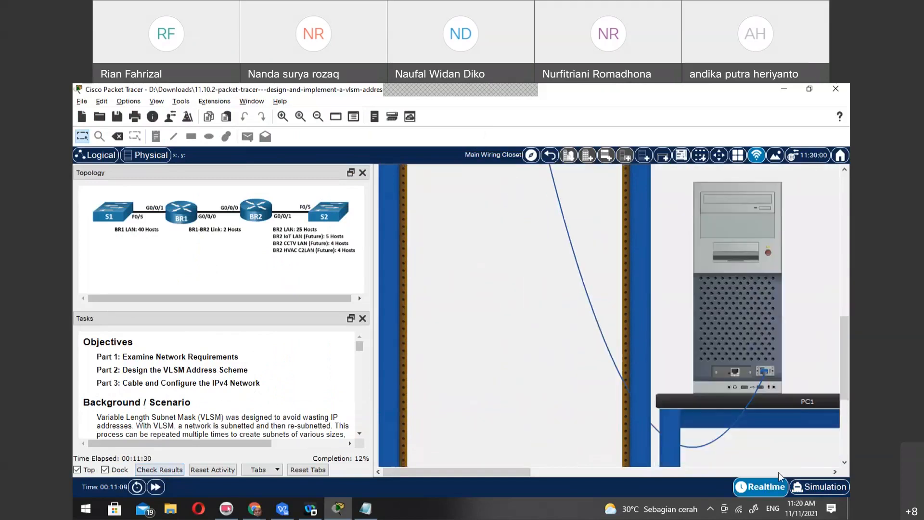
left_click_drag(521, 471, 617, 472)
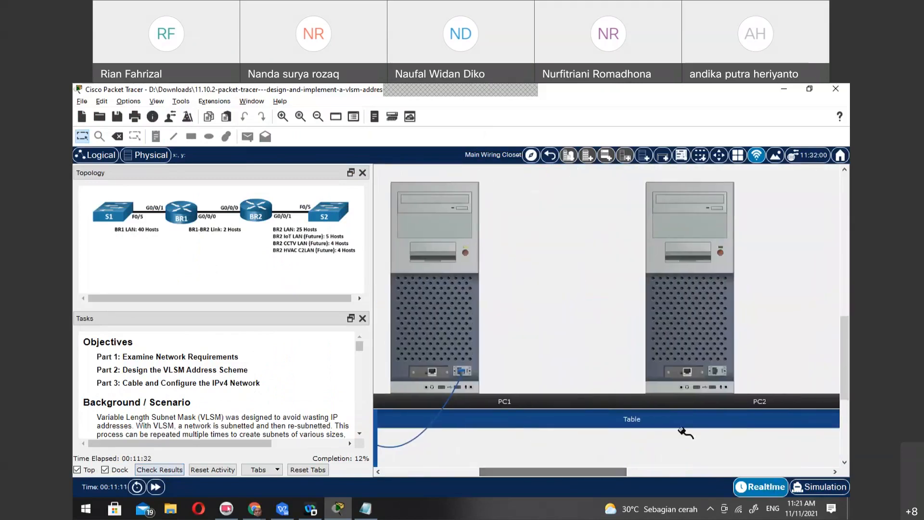
left_click(718, 371)
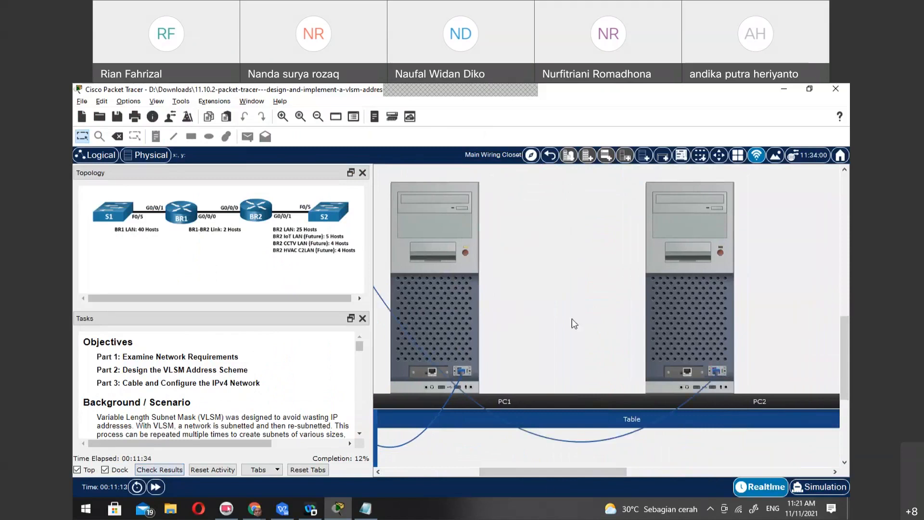
mouse_move(723, 368)
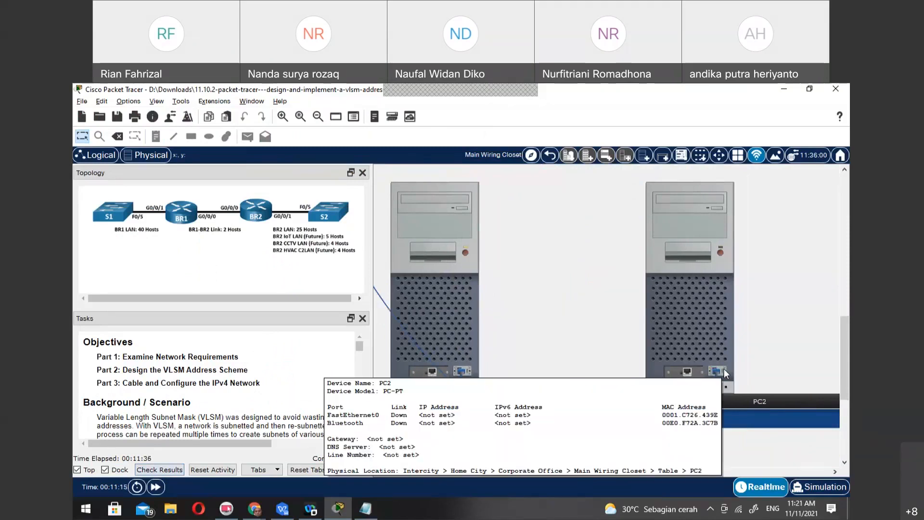
left_click_drag(551, 473, 456, 473)
scroll(525, 374, "up", 10)
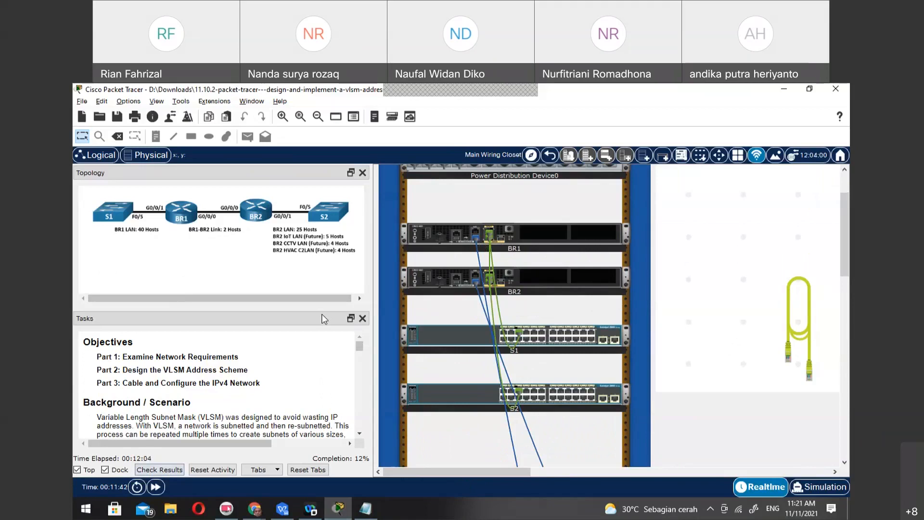
Review the task instructions from Part 1 through the subnet table to the BR1 and BR2 interface address table
scroll(308, 382, "down", 10)
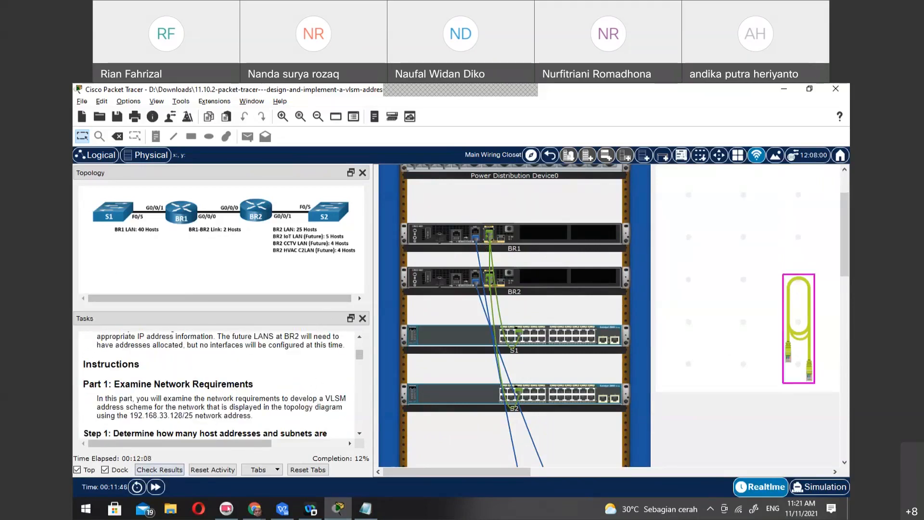
scroll(306, 386, "down", 3)
scroll(306, 386, "up", 2)
scroll(306, 386, "down", 8)
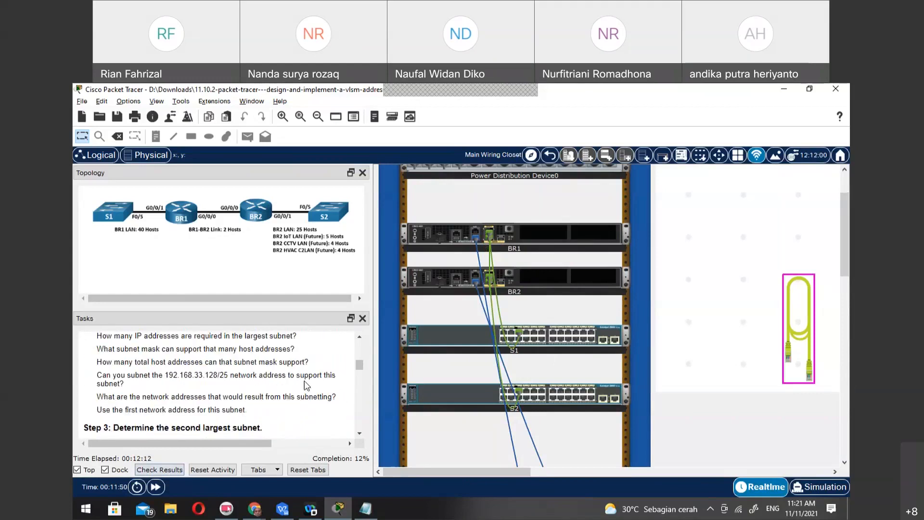
scroll(306, 386, "down", 10)
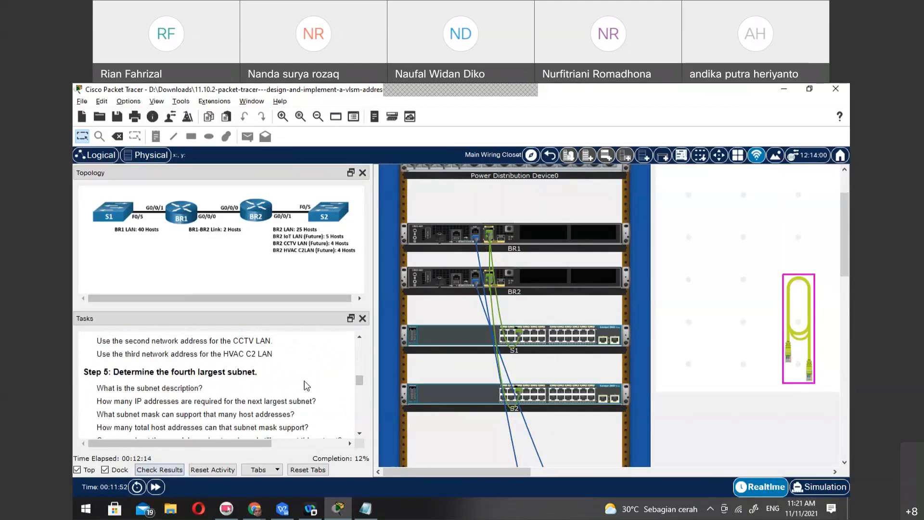
scroll(306, 386, "down", 2)
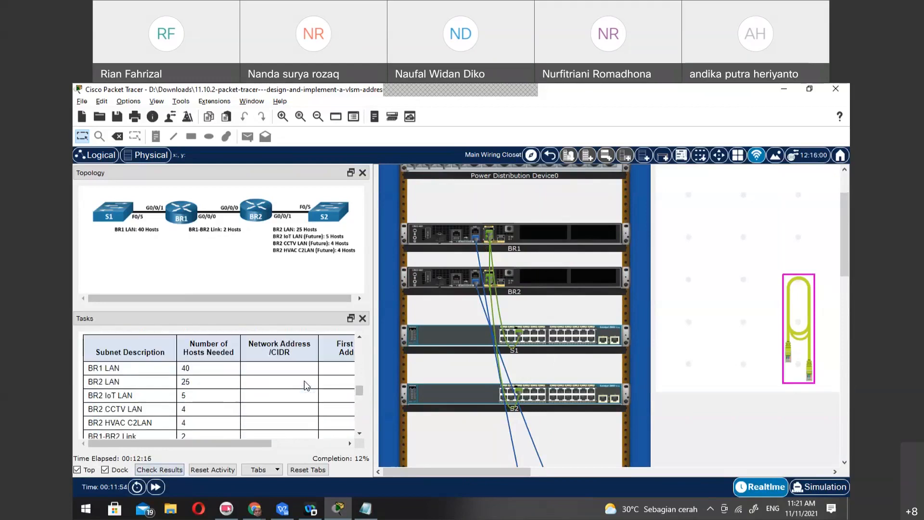
scroll(306, 386, "down", 4)
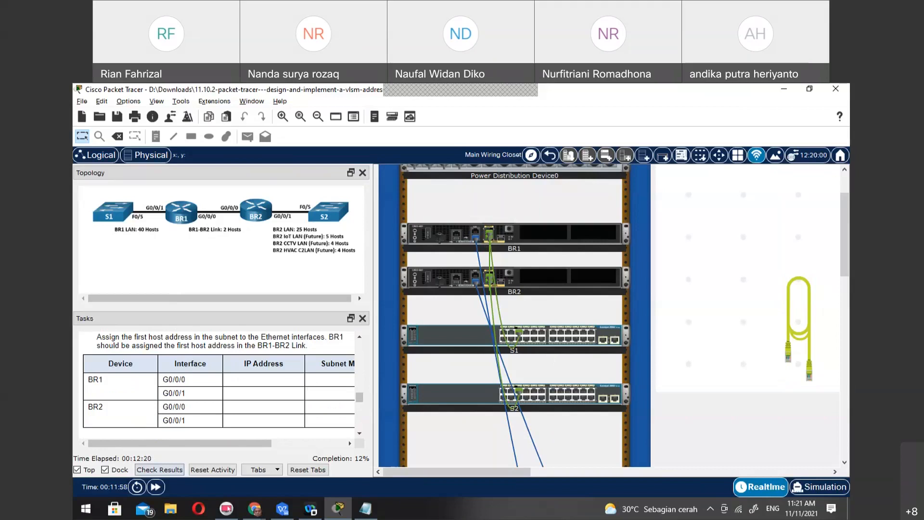
Switch to Notepad and paste the interface table below the notes: BR1 192.168.33.249 and 192.168.33.129, BR2 192.168.33.250 and 192.168.33.193, with subnet masks
key("alt+Tab")
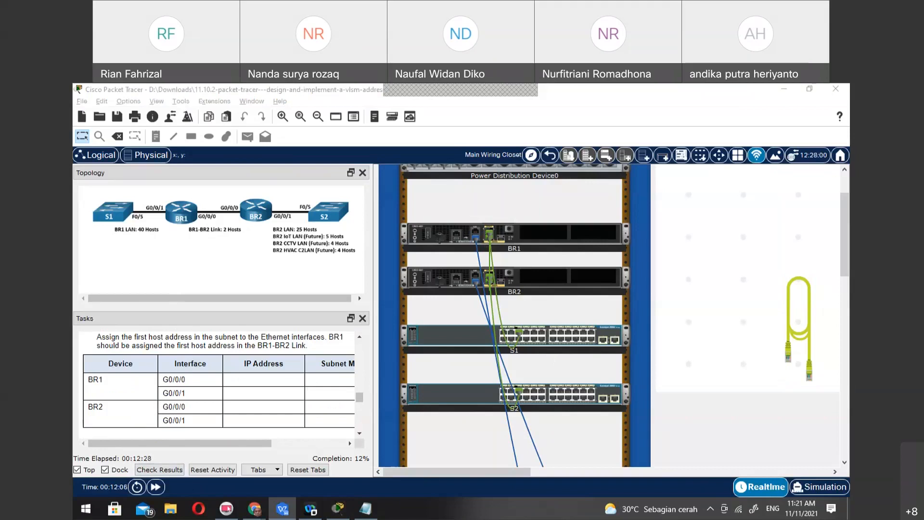
left_click(366, 508)
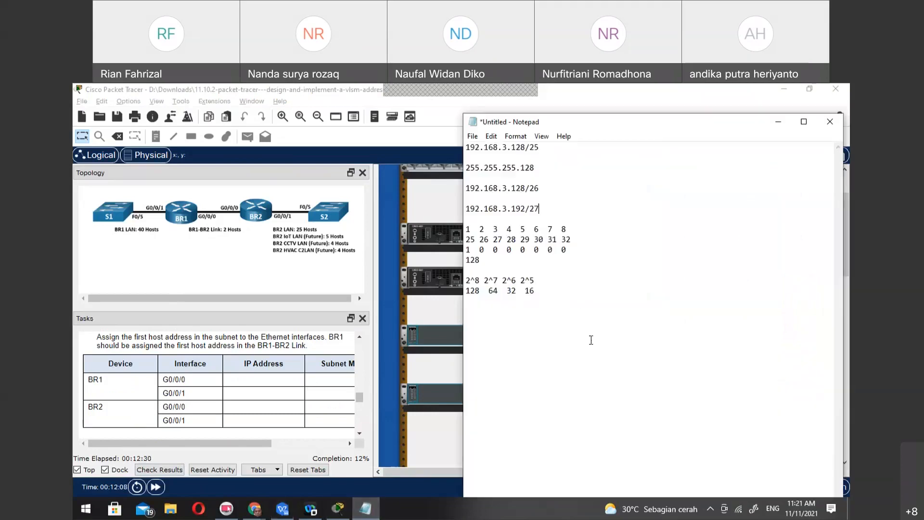
type("Device\tInterface\tIP Address\tSubnet Mask\tDevice Interface BR1\tG0/0/0\t192.168.33.249\t255.255.255.252\tBR1-BR2 Link BR1\tG0/0/1\t192.168.33.129\t255.255.255.192\t40 Host LAN BR2\tG0/0/0\t192.168.33.250\t255.255.255.252\tBR1-BR2 Link BR2\tG0/0/1\t192.168.33.193\t255.255.255.224\t25 Host LAN")
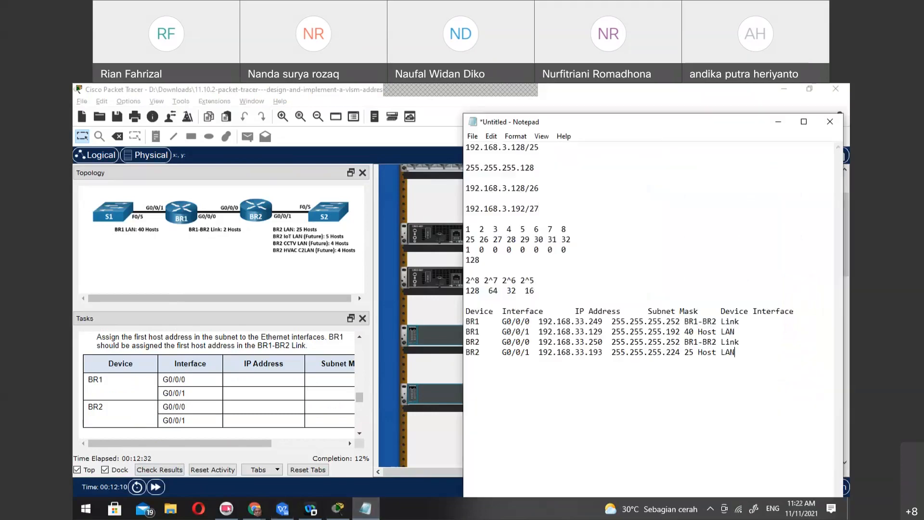
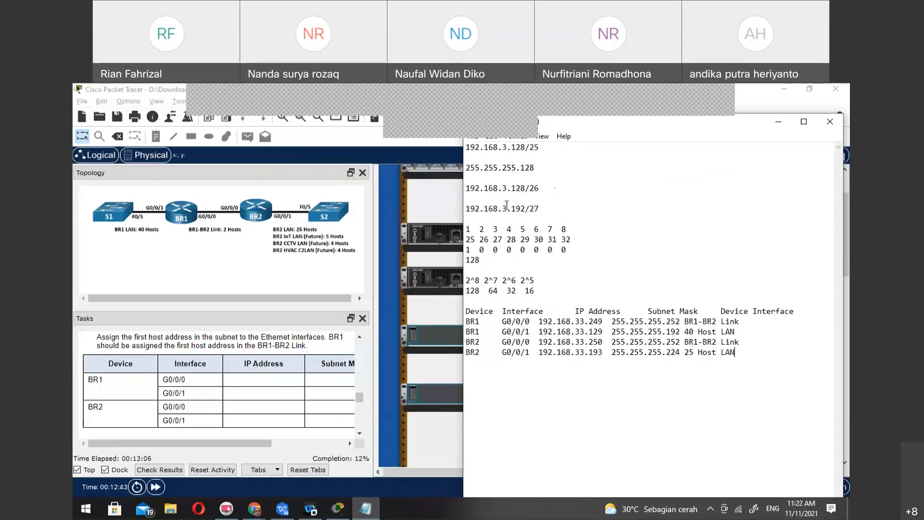
Label both the 192.168.3.192/27 and 192.168.3.128/26 lines in the notes as "Network ID"
left_click(562, 214)
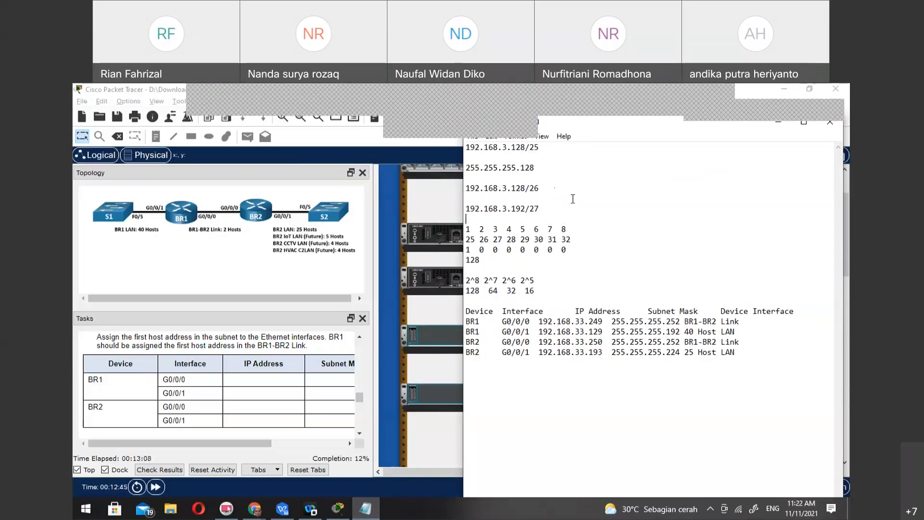
left_click(574, 204)
type("Network ID")
key("shift+Left")
key("shift+Left")
key("shift+Left")
key("shift+Left")
key("shift+Left")
key("shift+Left")
key("shift+Left")
key("shift+Left")
key("shift+Left")
key("shift+Left")
key("ctrl+c")
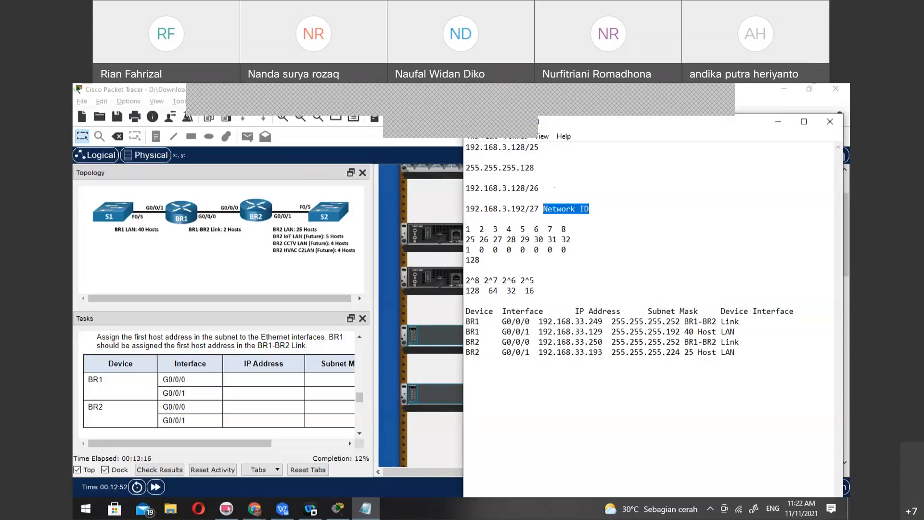
left_click(574, 202)
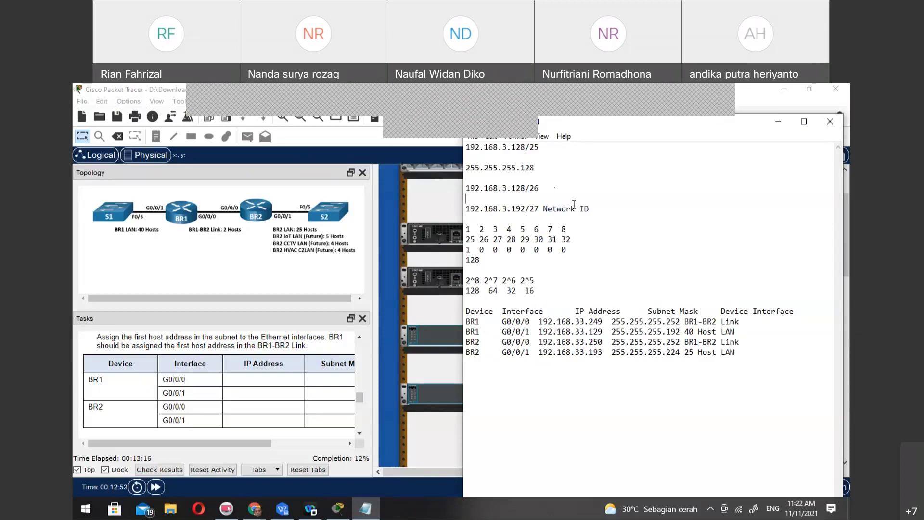
key("ctrl+v")
Add a line below the /26 network with the address 192.168.3.129, labelled "Gateway / Router"
left_click(574, 203)
key("Down")
key("Return")
key("Up")
type("192.1")
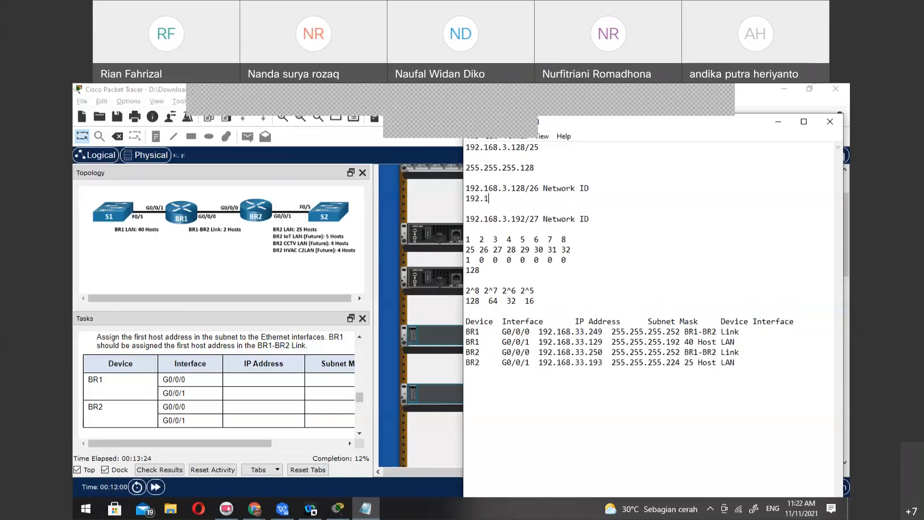
type("68.3.129    Gateway / Route")
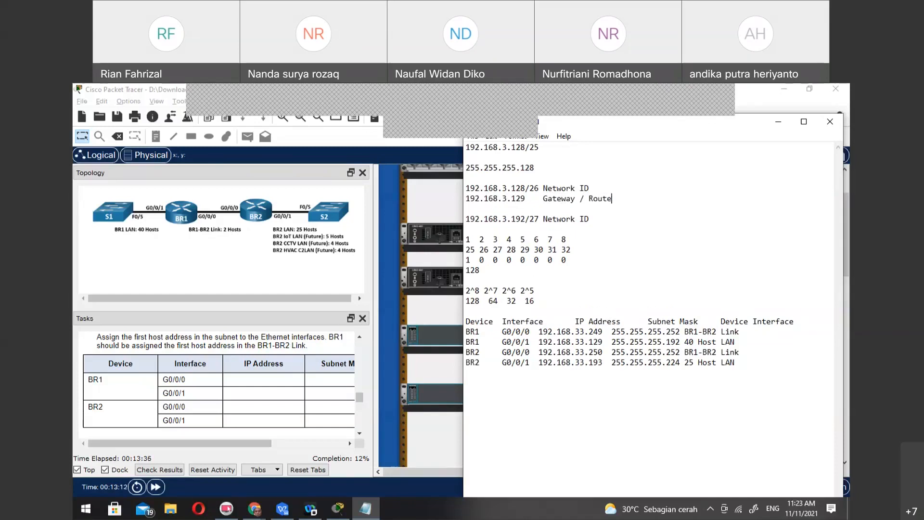
type("r atau WI")
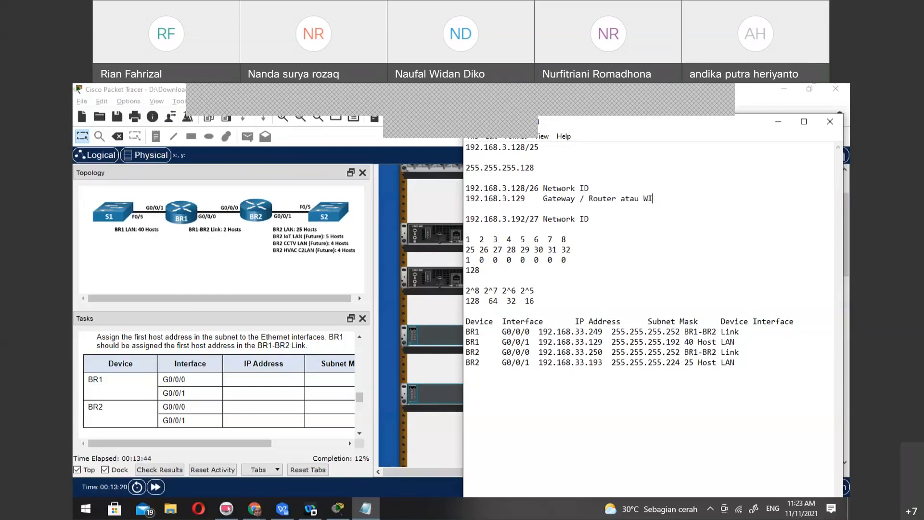
Extend the label of 192.168.3.129 with "atau WiFi access"
type("Fi")
key("BackSpace")
key("BackSpace")
key("BackSpace")
type("iFi")
type("access")
Add a line with the address 192.168.3.193 below the 192.168.3.192/27 network
left_click(624, 220)
key("Return")
type("19")
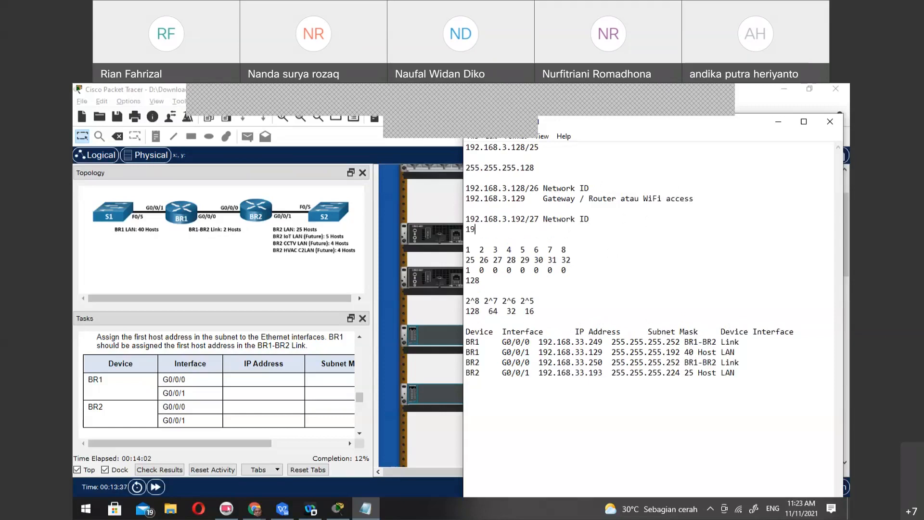
type("2.168.3.193")
Append "(maksimalnya 62)" to the Network ID label of the 192.168.3.128/26 line
left_click(604, 181)
left_click(605, 187)
type("(maksimalnya ")
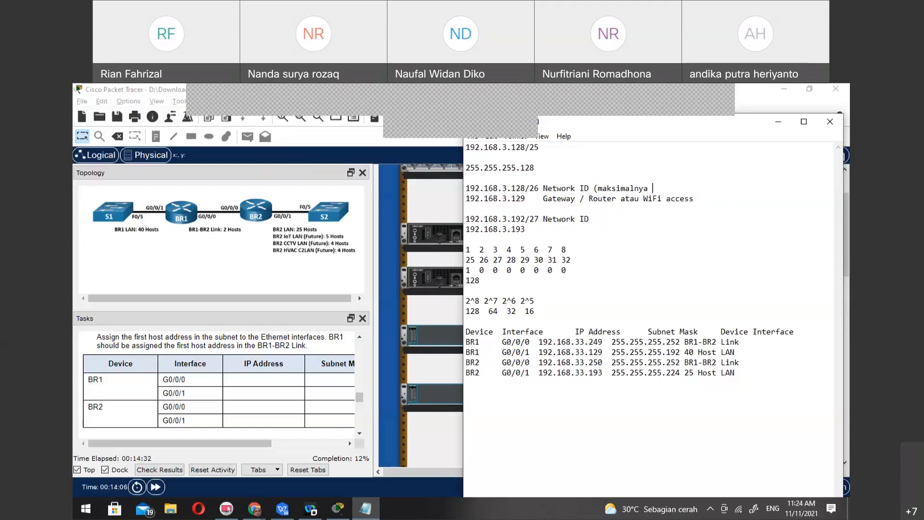
type("64")
key("BackSpace")
type("2)")
Append "(maksimal 30" to the Network ID label of the 192.168.3.192/27 line
key("Down")
key("Down")
key("Down")
key("End")
type("(maksimal 30")
Switch to Packet Tracer and start a terminal on PC1 with 9600 bits per second, 8 data bits, no parity and 1 stop bit
left_click(427, 317)
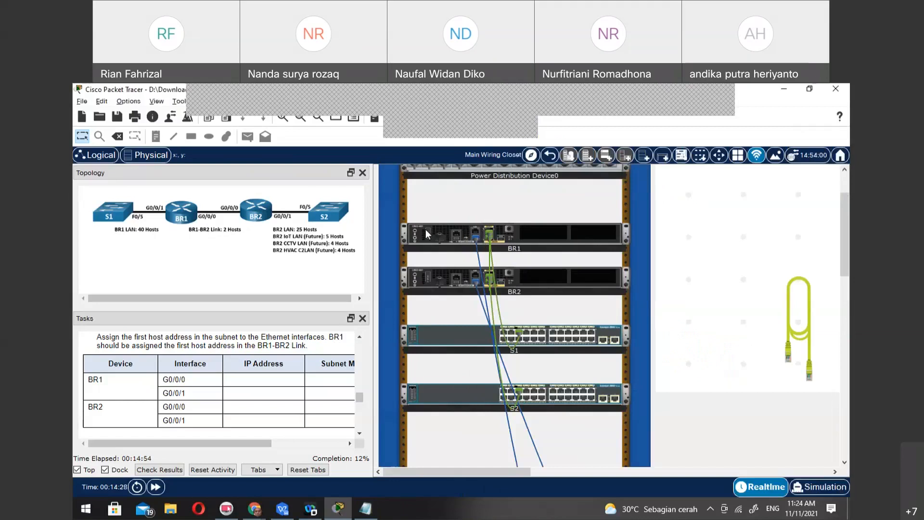
scroll(426, 230, "up", 2)
scroll(461, 301, "down", 2)
scroll(460, 302, "down", 5)
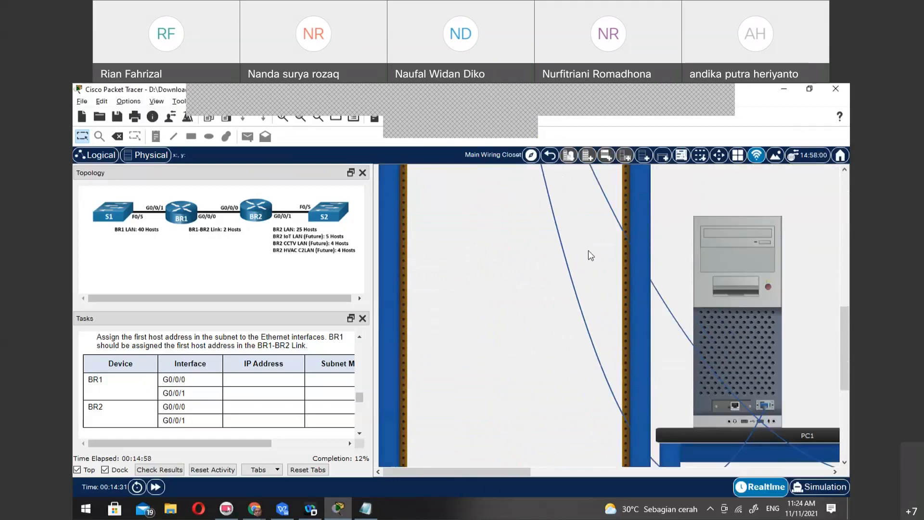
left_click(721, 252)
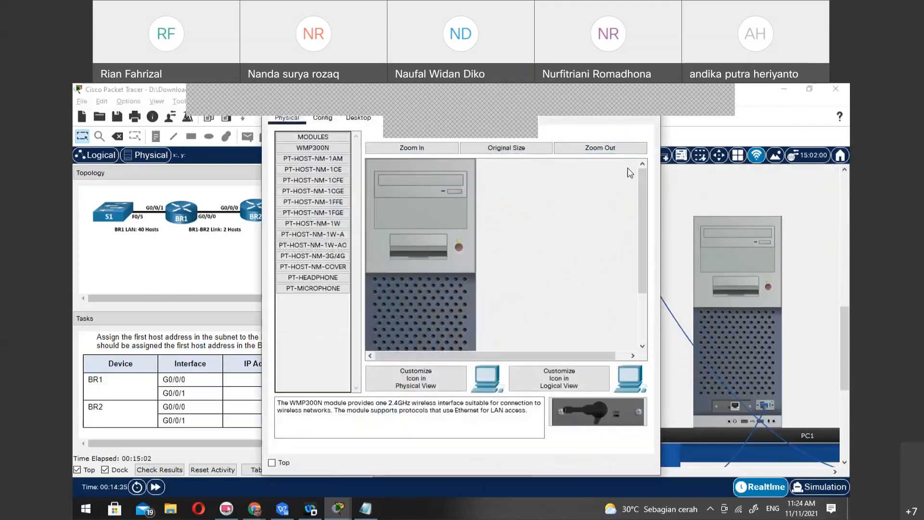
left_click(754, 129)
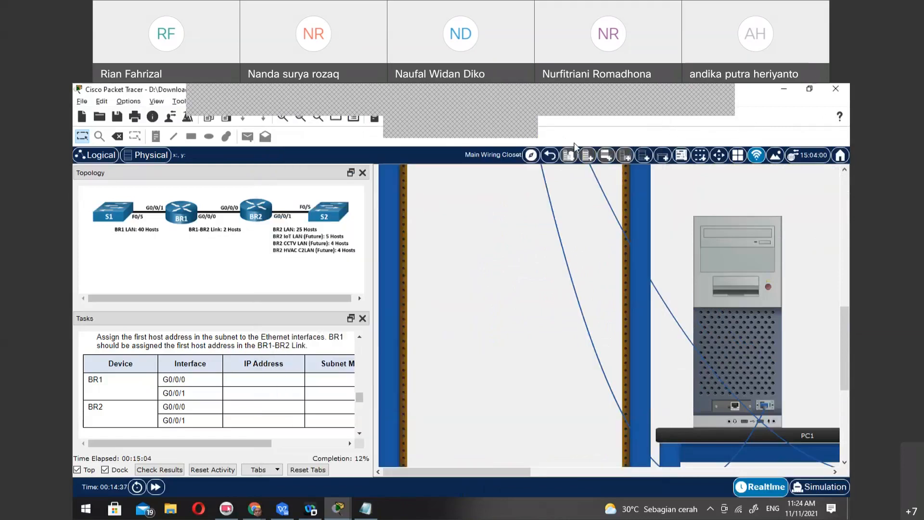
left_click(460, 136)
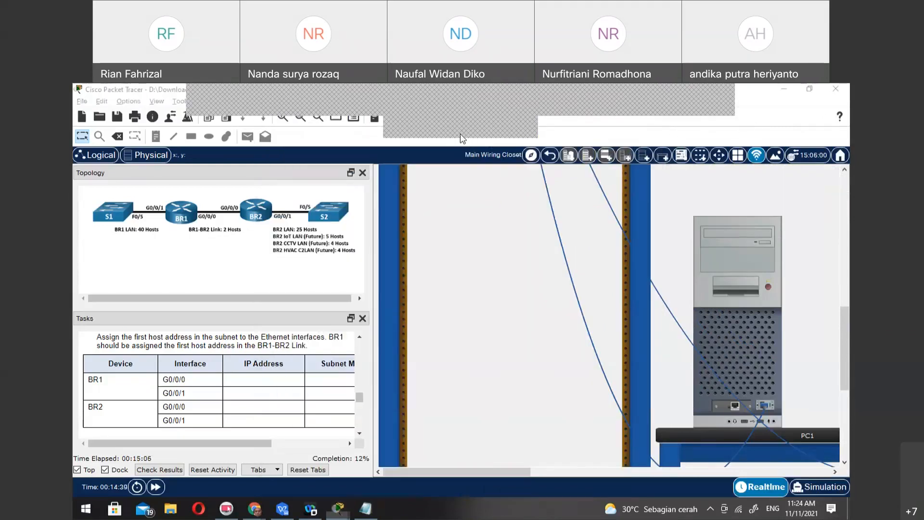
left_click(463, 231)
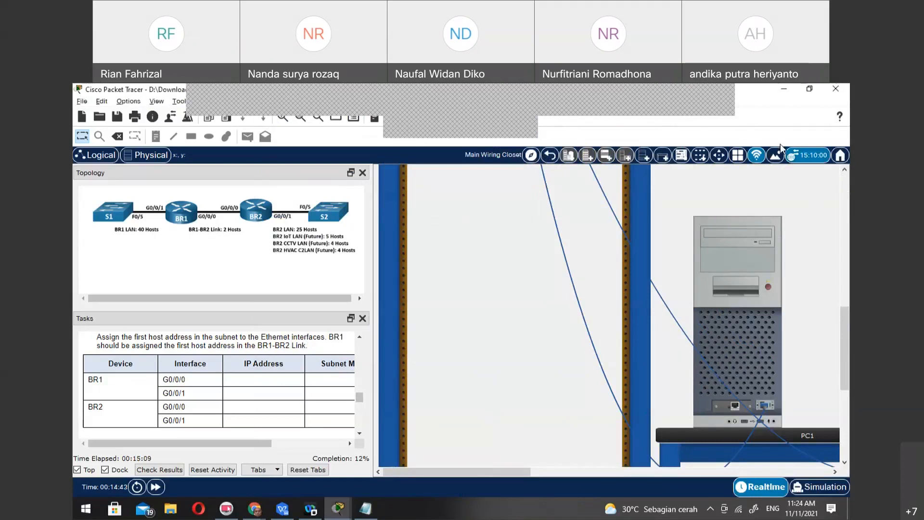
left_click(739, 317)
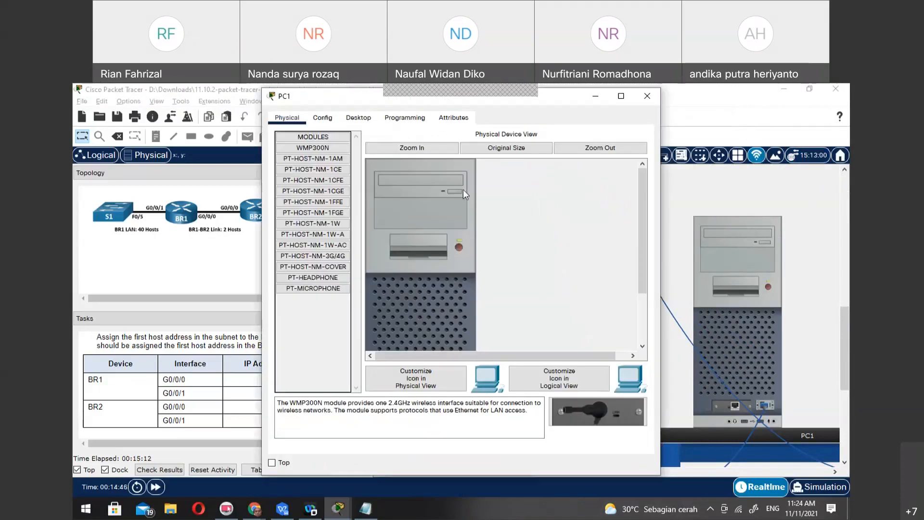
left_click(351, 120)
left_click(446, 165)
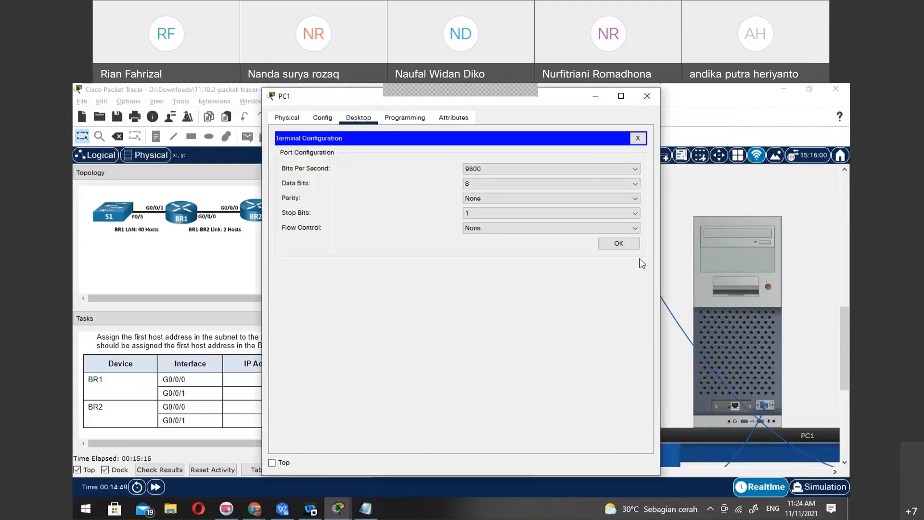
left_click(637, 243)
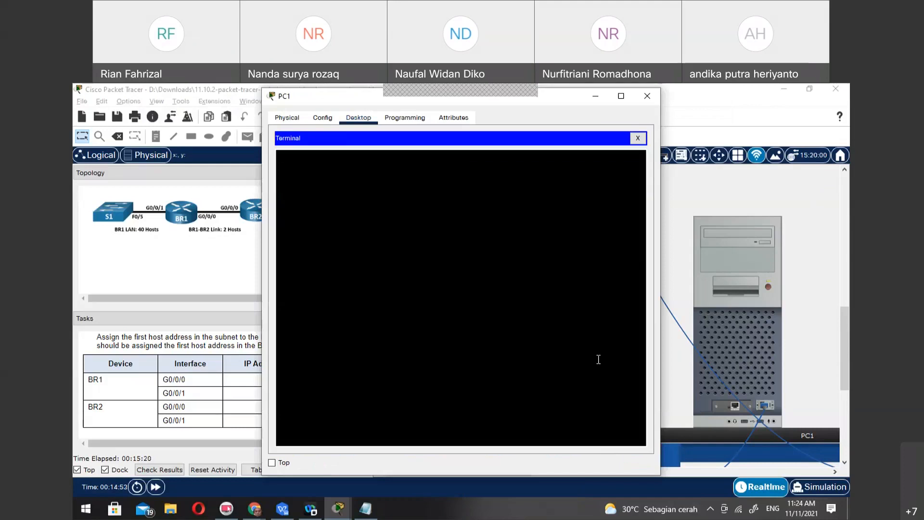
Return to the wiring closet rack and inspect the power switches and cabling of BR1, BR2, S1 and S2
left_click(691, 218)
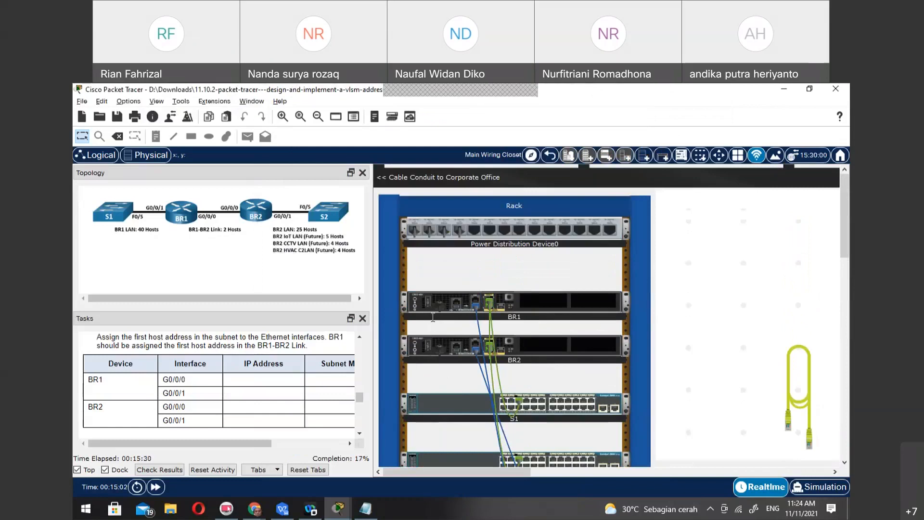
scroll(433, 317, "up", 3)
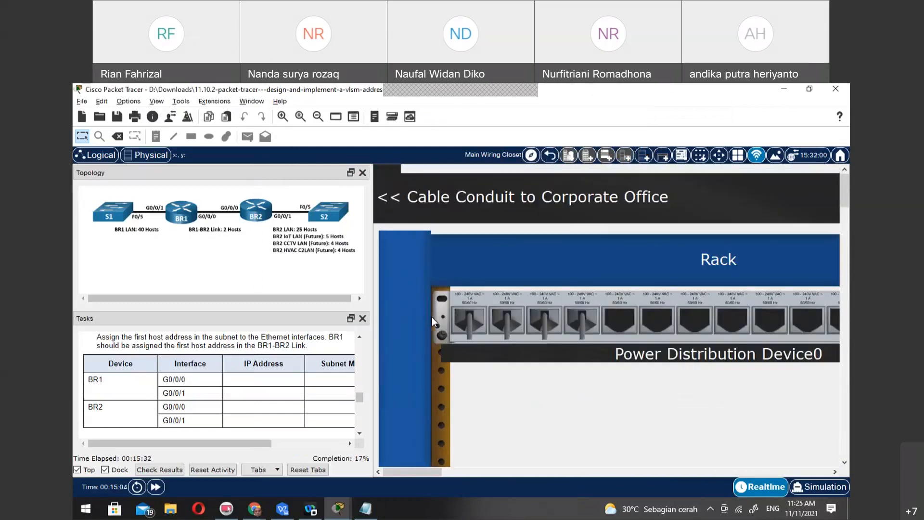
scroll(626, 330, "down", 5)
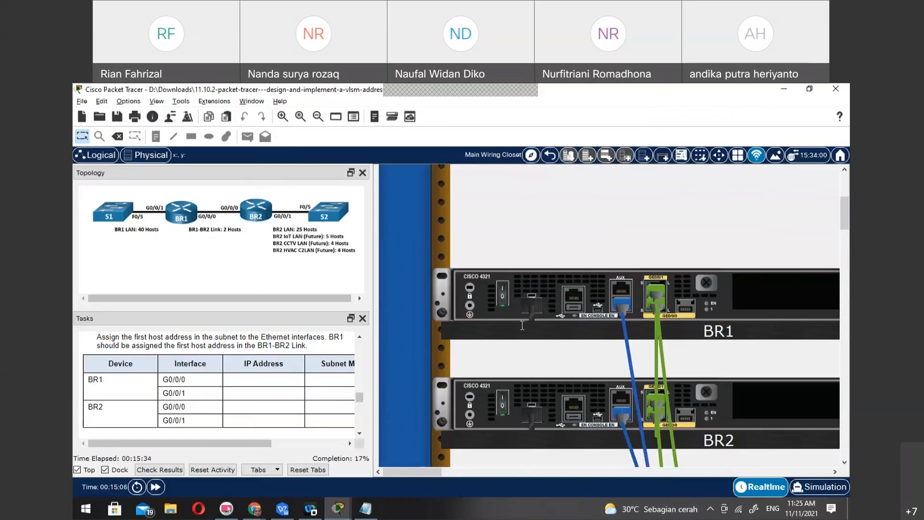
scroll(715, 357, "down", 1)
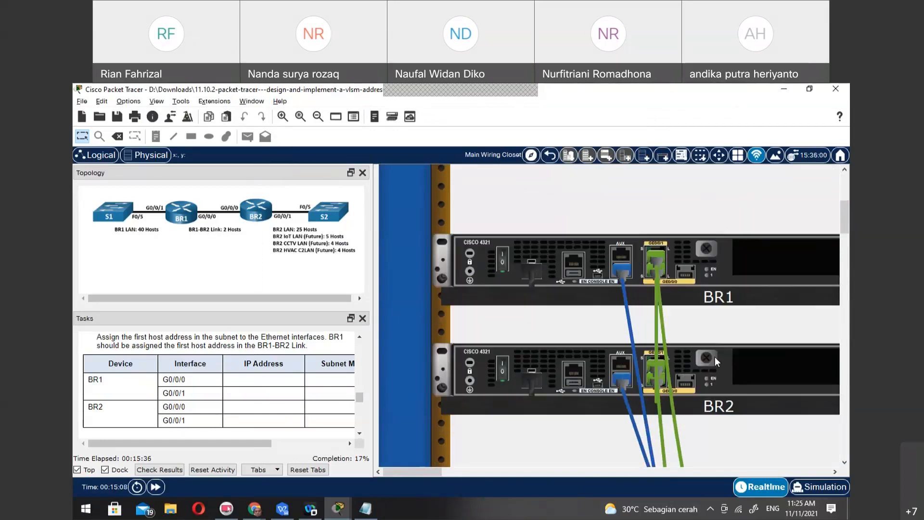
scroll(715, 357, "down", 10)
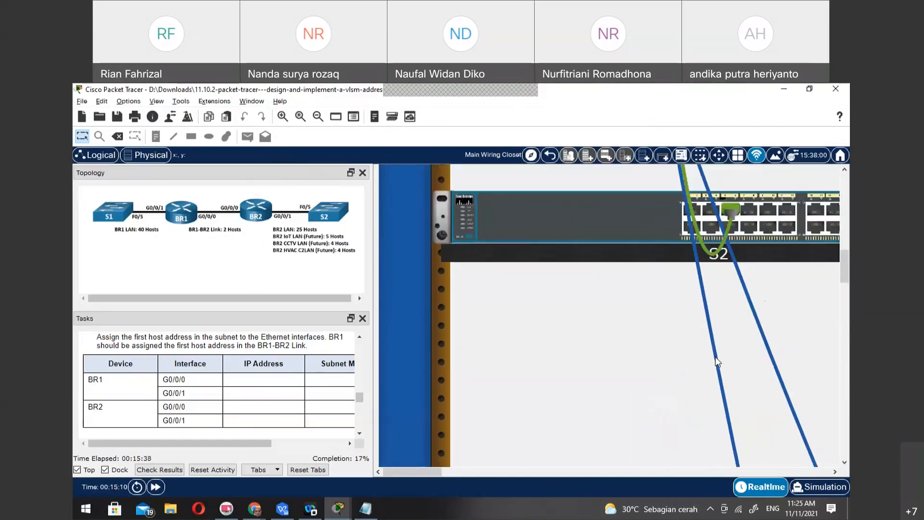
scroll(715, 359, "up", 8)
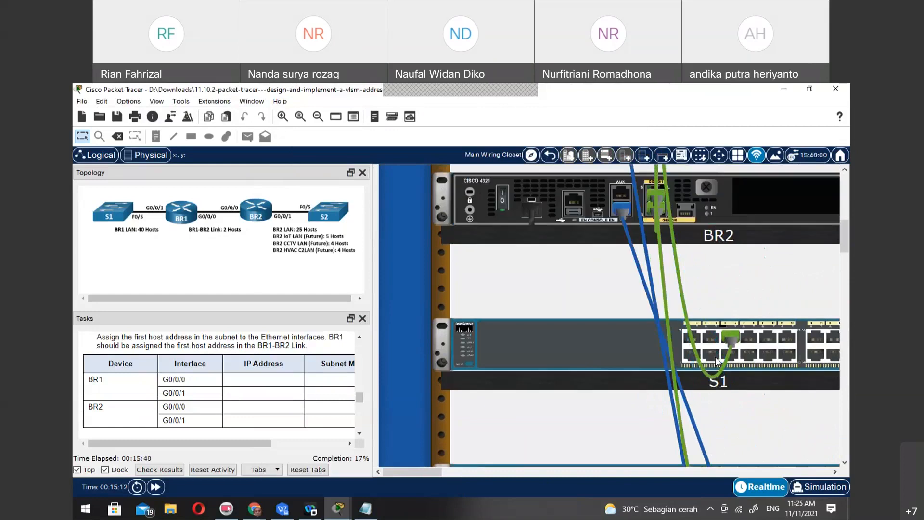
scroll(715, 357, "down", 15)
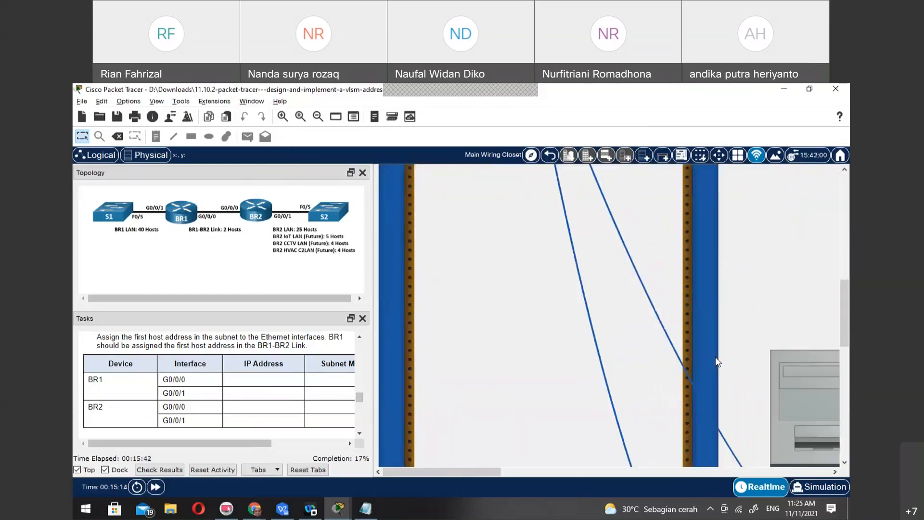
Close the blank terminal on PC1 and restart the terminal session with the default port settings
left_click(629, 215)
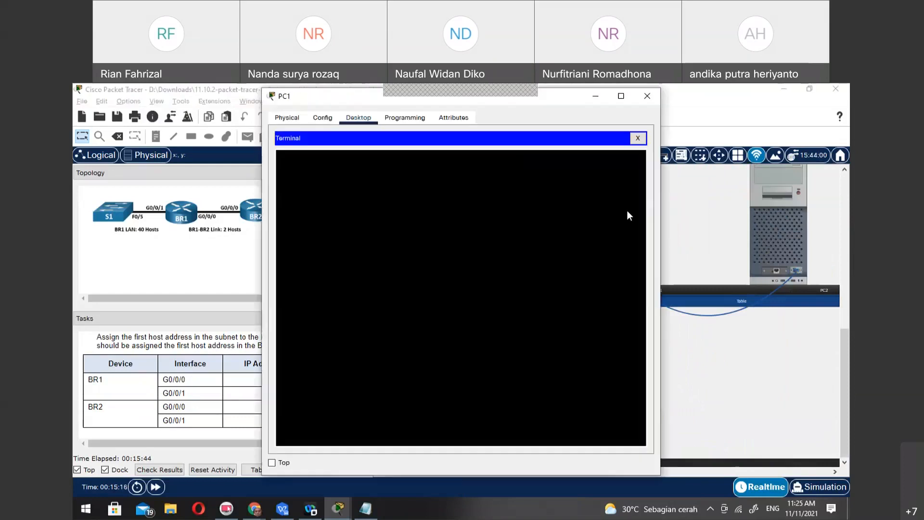
left_click(638, 138)
left_click(470, 176)
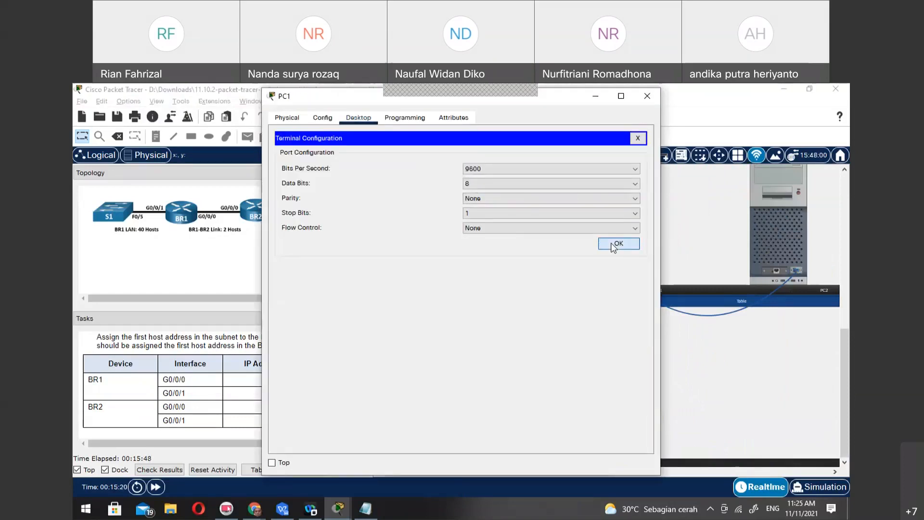
left_click(605, 244)
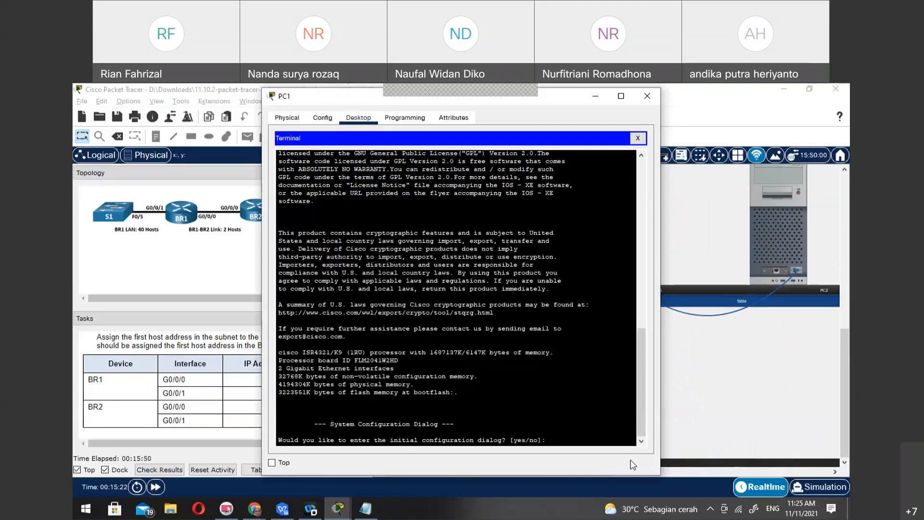
Answer no to the router's initial configuration dialog and enter privileged EXEC mode with en
type("o")
key("Return")
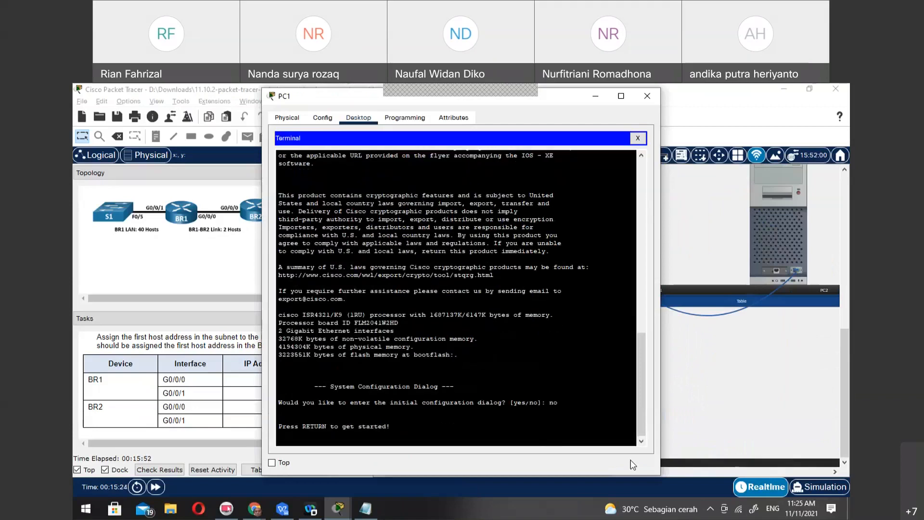
key("Return")
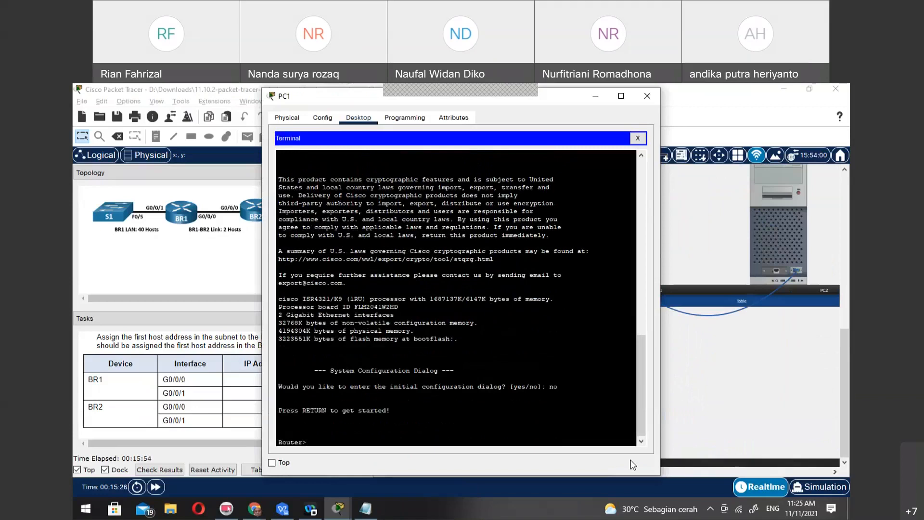
type("en")
key("Return")
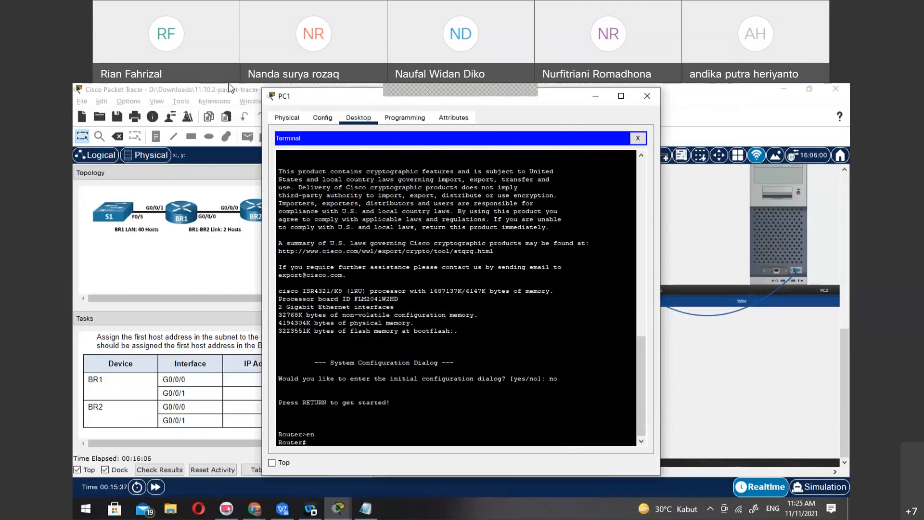
Place the PC1 window beside the task instructions and review the Step 2 basic settings for each router
left_click_drag(302, 99, 453, 104)
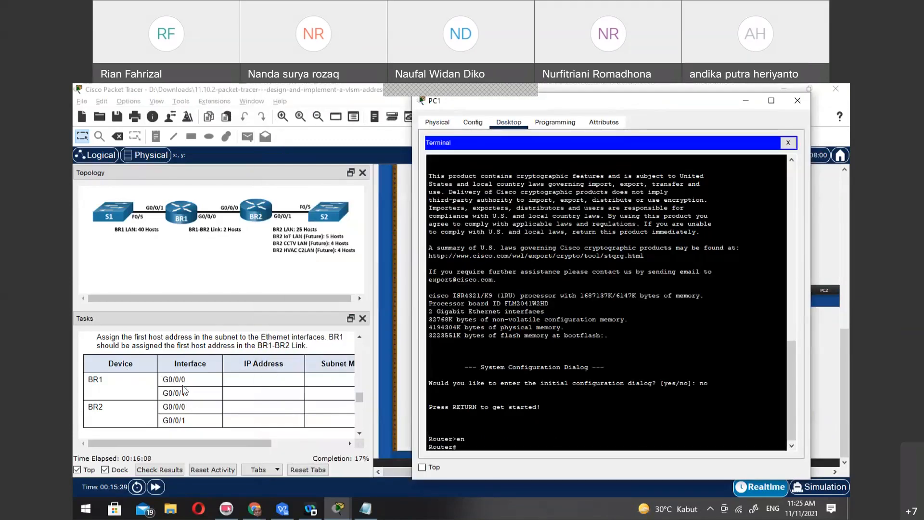
scroll(184, 391, "down", 5)
scroll(185, 391, "down", 1)
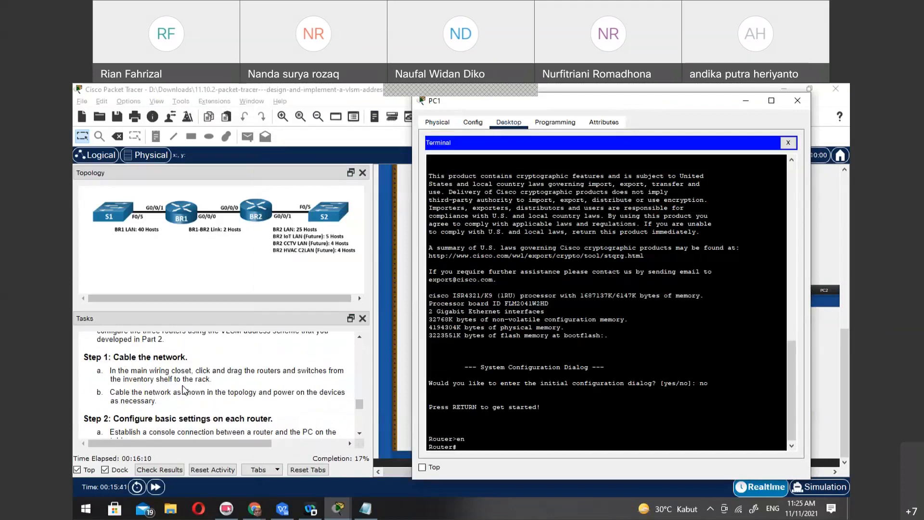
scroll(185, 390, "down", 2)
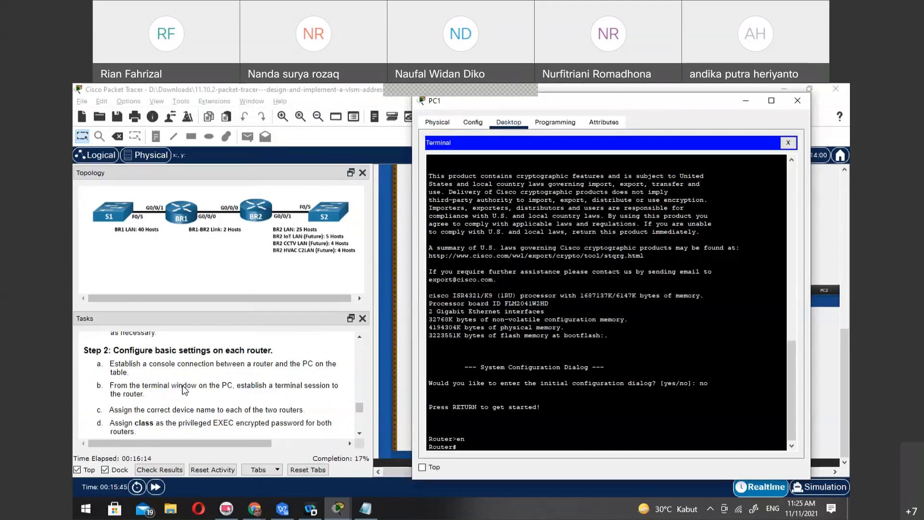
scroll(185, 391, "down", 3)
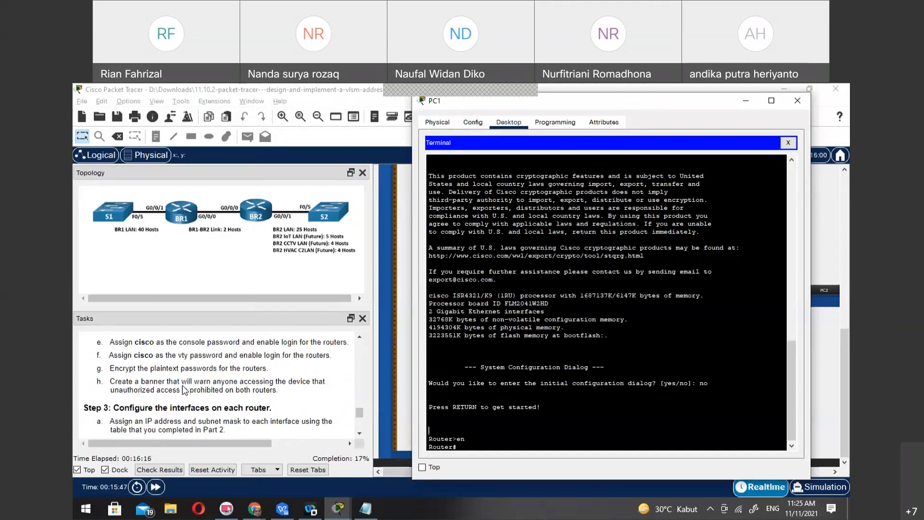
scroll(184, 390, "up", 4)
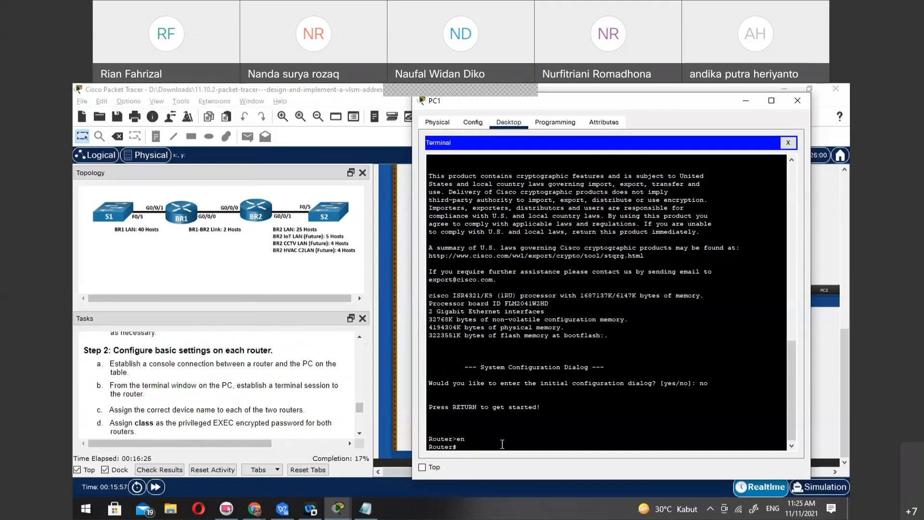
Consult the remaining Step 2 basic settings and enter global configuration mode on the router with configure terminal
scroll(302, 400, "down", 1)
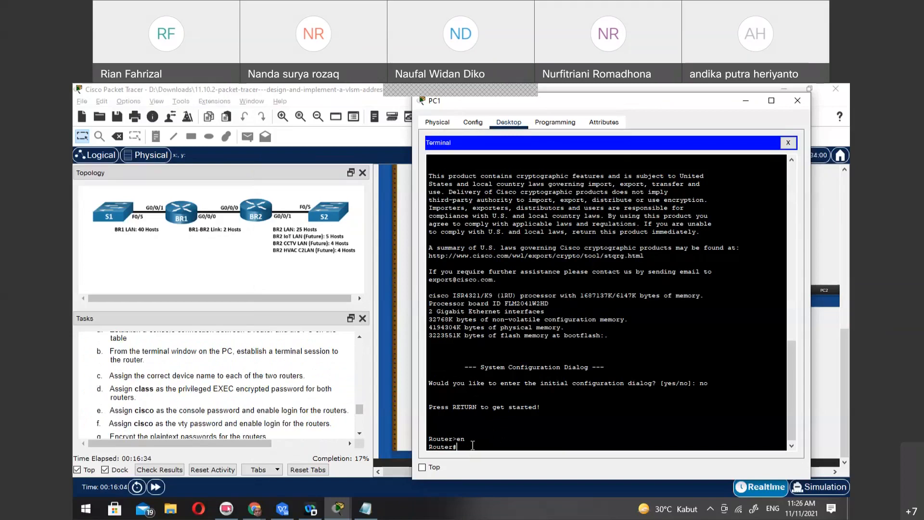
type("nf")
key("Tab")
type("ter")
key("Tab")
key("Return")
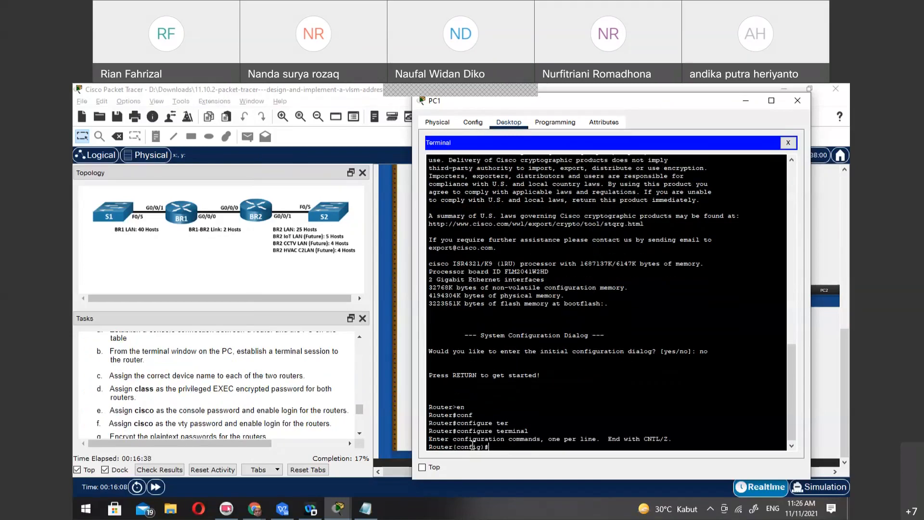
Set the router's enable password to the instructed password, re-entering it without the stray trailing backslash
type("ena")
key("Tab")
type("pass")
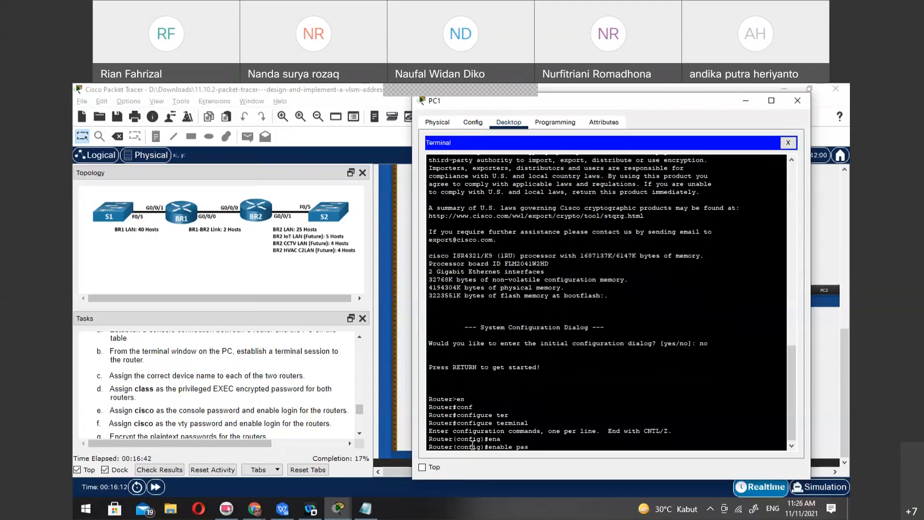
key("Tab")
type("cisco\\")
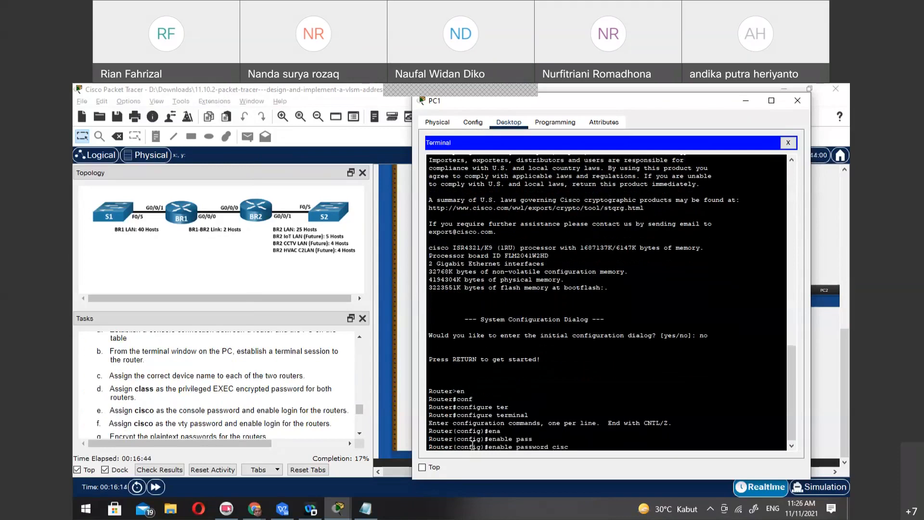
key("Return")
key("Up")
key("BackSpace")
key("Return")
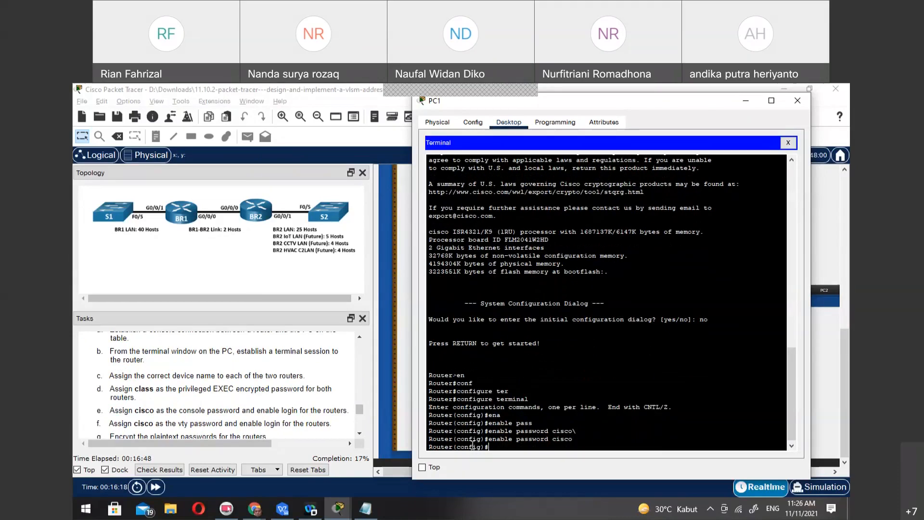
Set the encrypted privileged EXEC password with the enable secret command
type("enab")
key("Tab")
type("sec")
key("Tab")
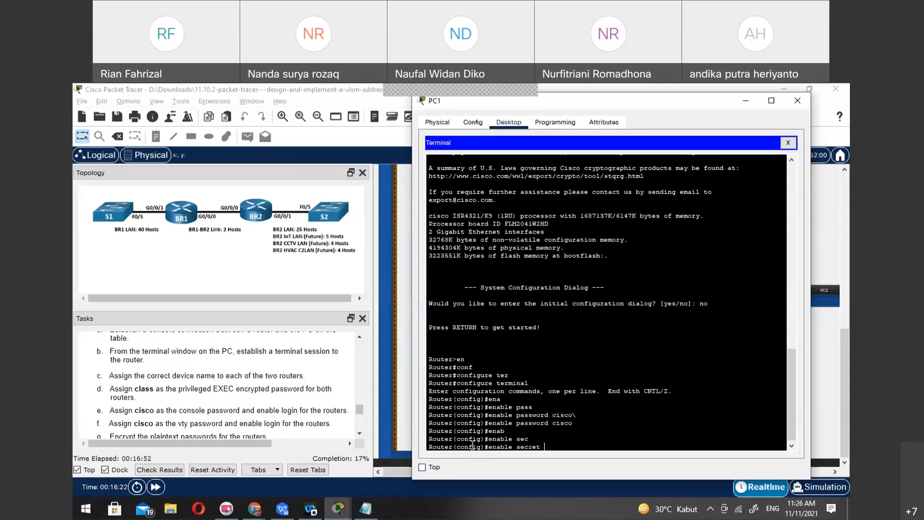
type("class")
key("Return")
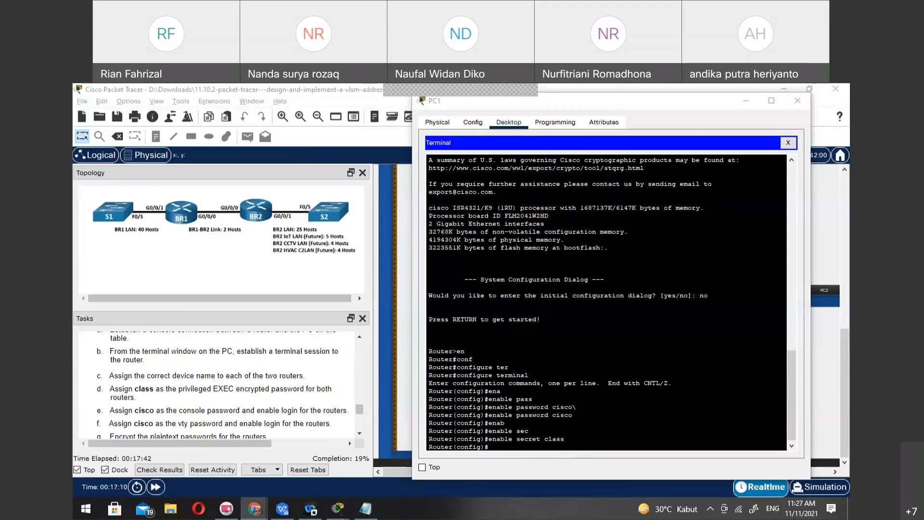
left_click(531, 444)
type("login ")
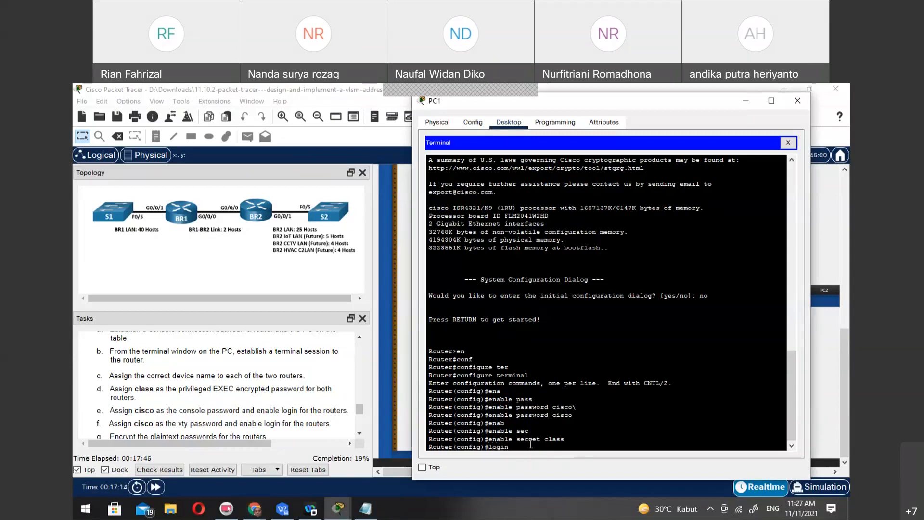
type("vty")
key("Tab")
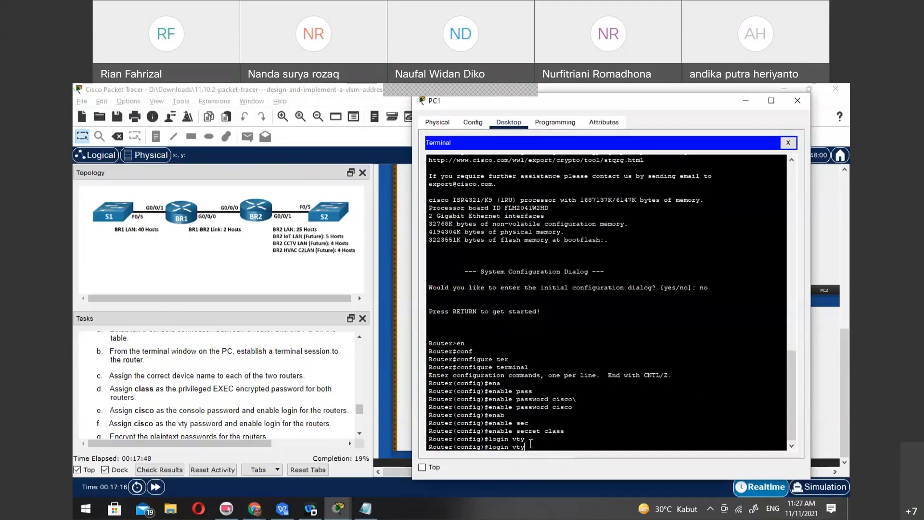
key("Tab")
type("?")
key("BackSpace")
key("BackSpace")
key("BackSpace")
key("BackSpace")
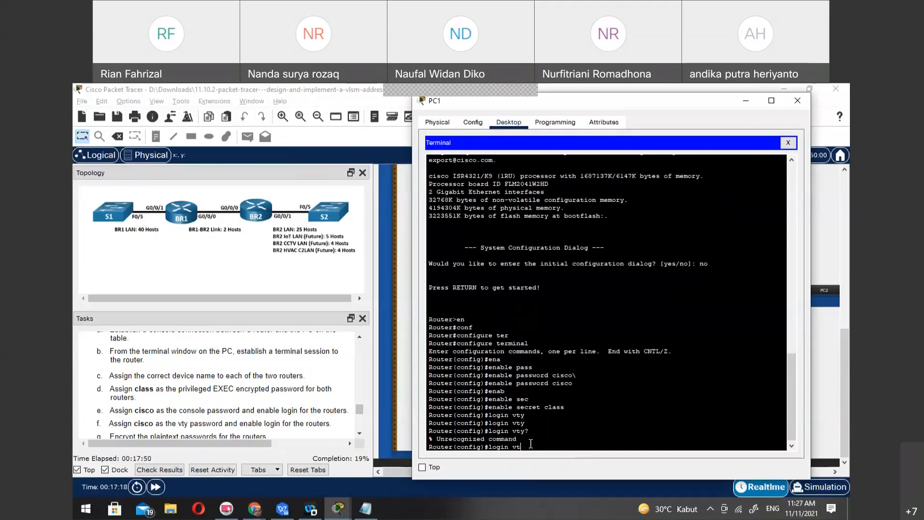
key("BackSpace")
key("BackSpace")
key("BackSpace")
key("BackSpace")
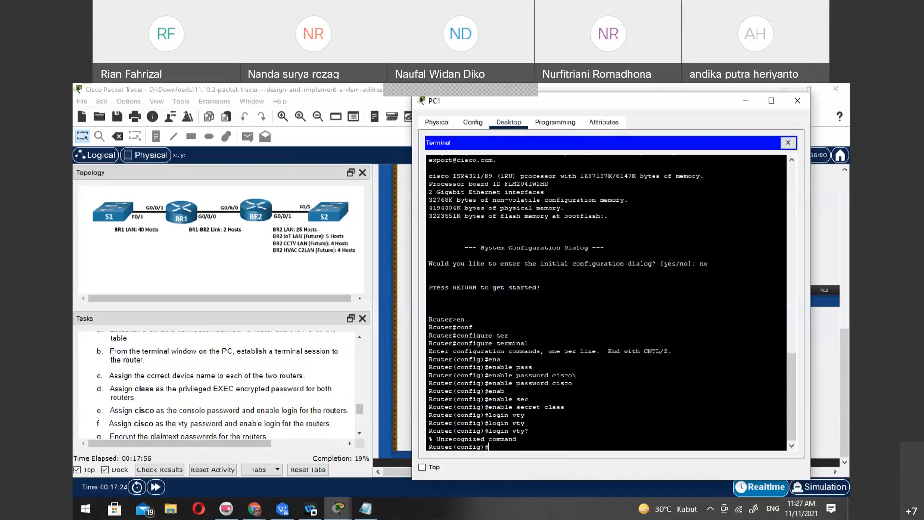
key("alt+Tab")
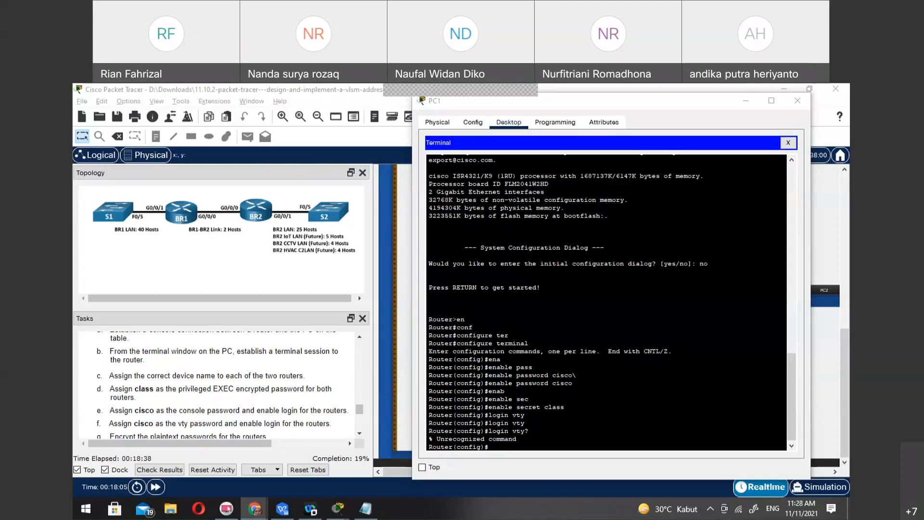
Set the console password on line con 0, enable login, and exit to global configuration mode
left_click(579, 447)
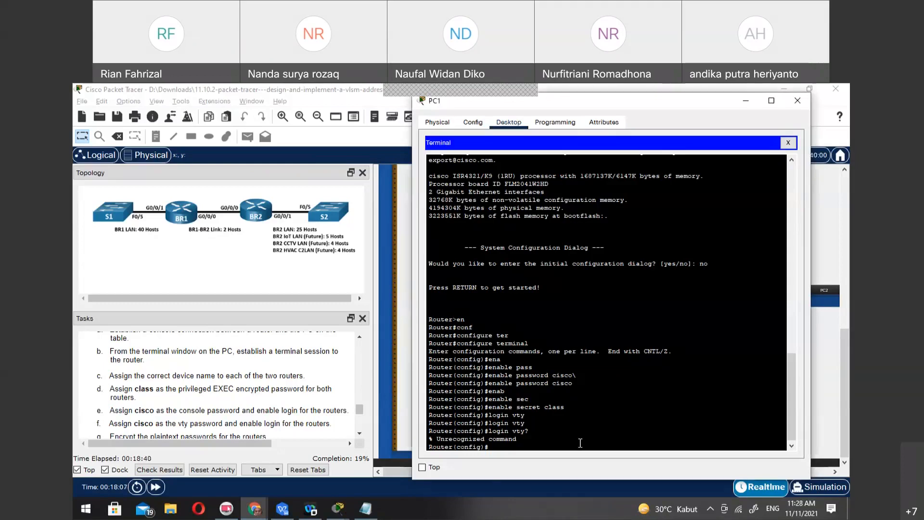
type("line")
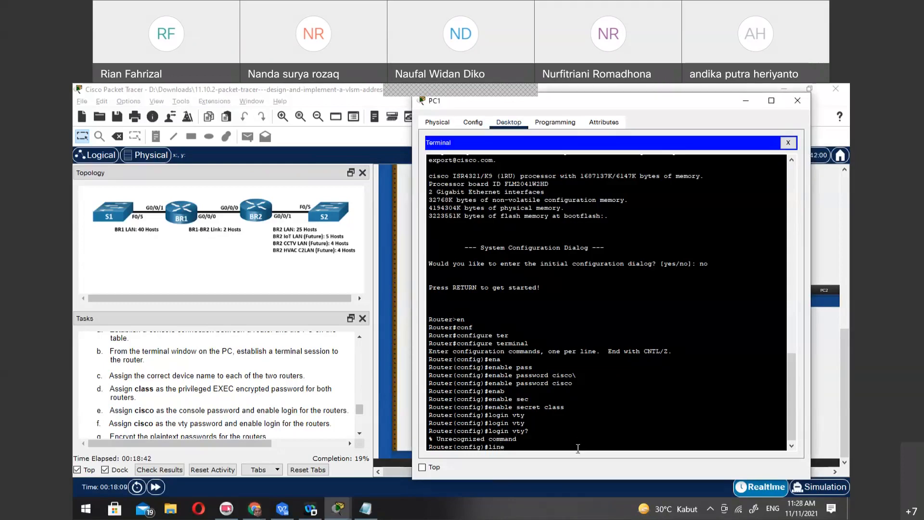
type(" con 0")
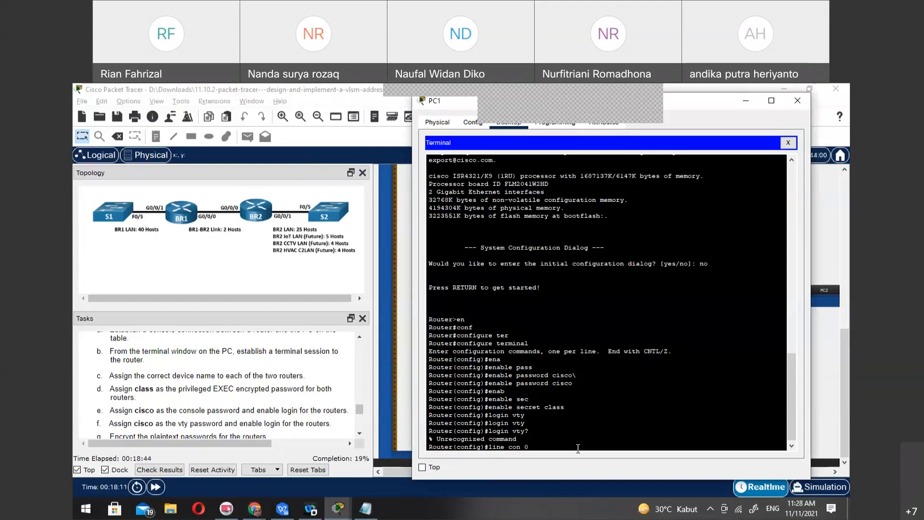
key("Return")
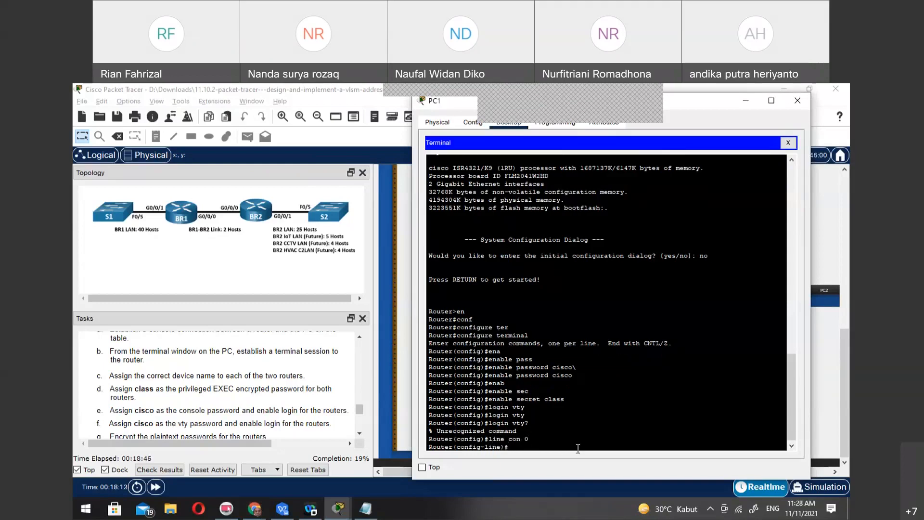
type("pass")
key("Tab")
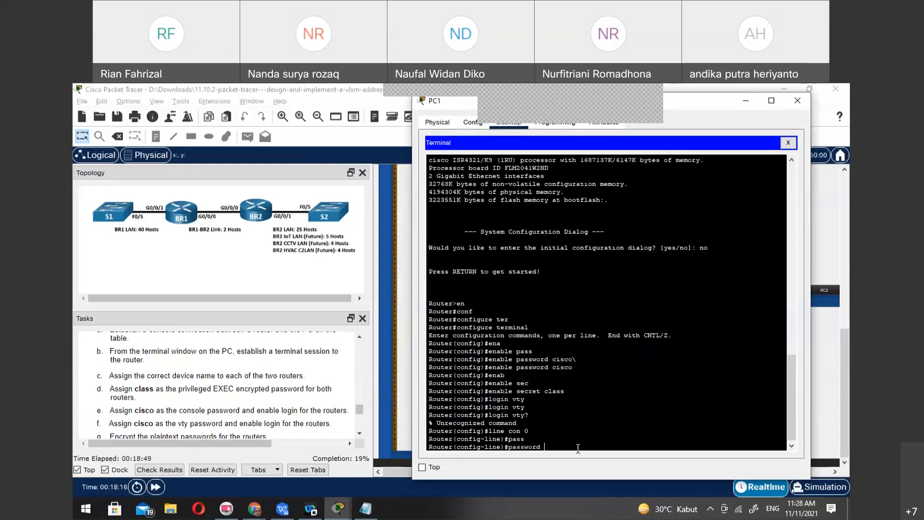
type("cisco")
key("Return")
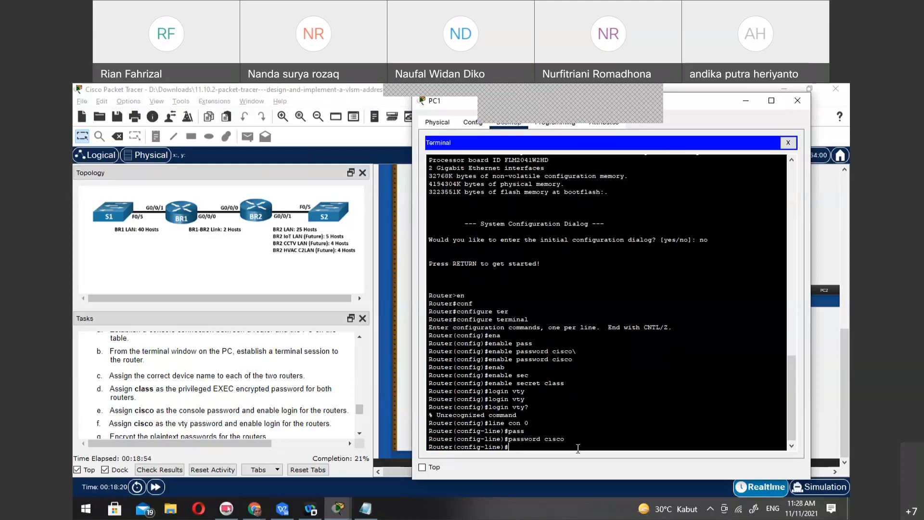
type("login")
key("Return")
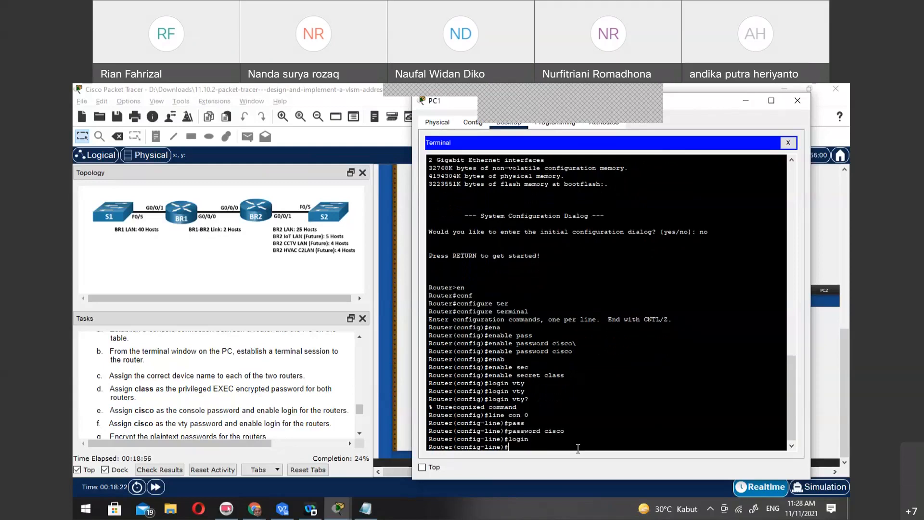
type("exit")
key("Return")
Try to open further lines for configuration with line con 4 and line con 0 4
type("line c")
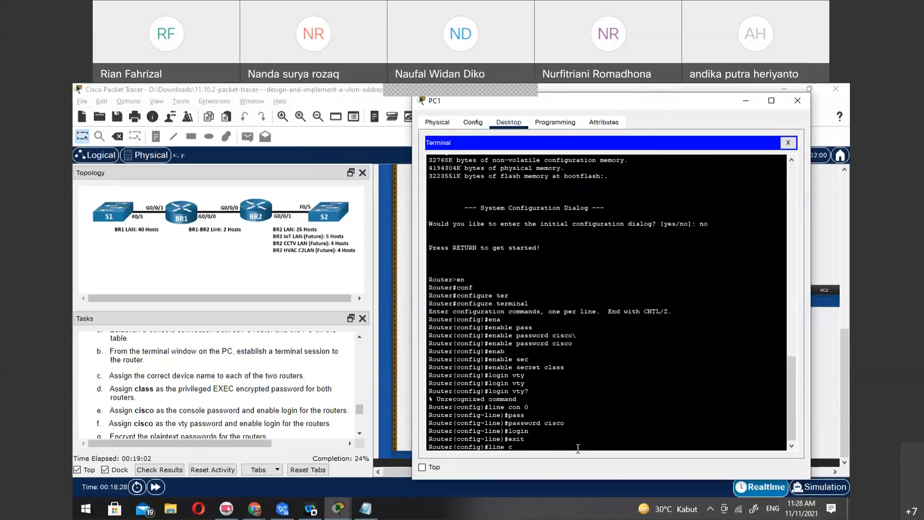
type("on 4")
key("Return")
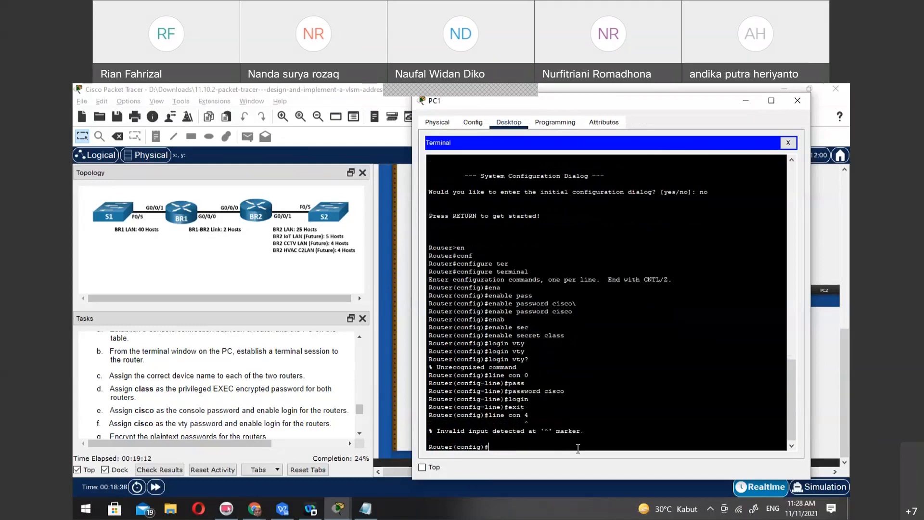
type("exit")
key("Up")
key("BackSpace")
type("0 4")
key("Return")
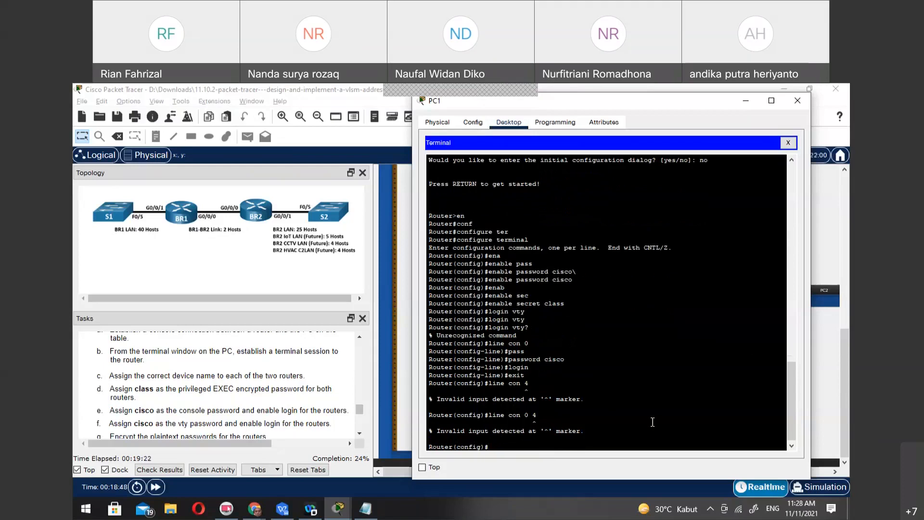
Check the activity's assessment items for BR1, especially the VTY line passwords, and return to the PC1 terminal
left_click(172, 469)
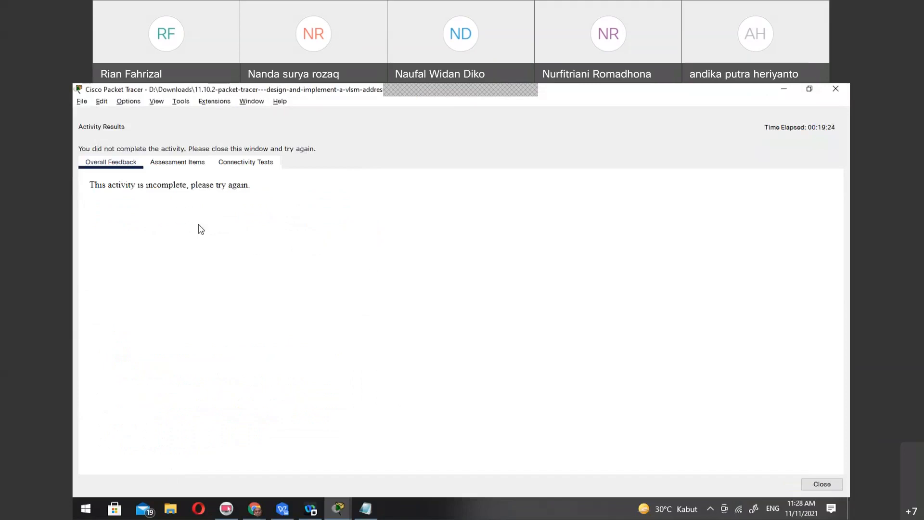
left_click(192, 163)
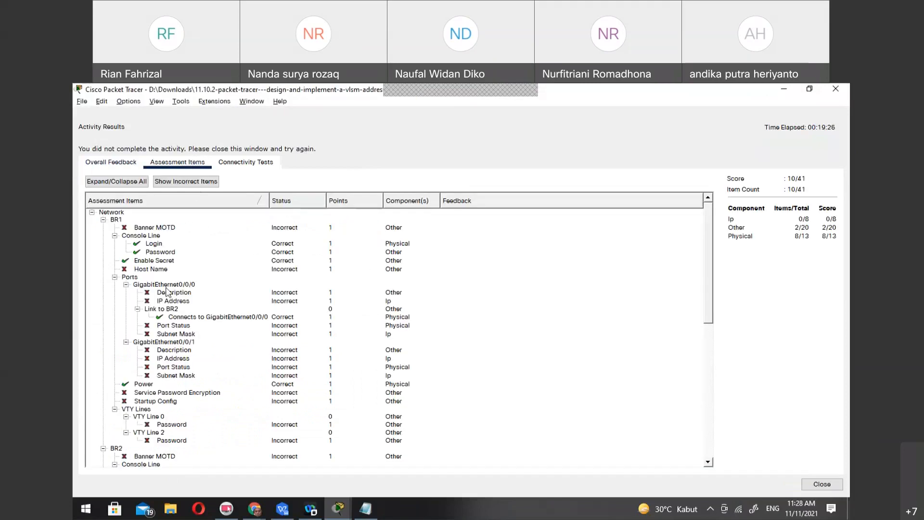
left_click(174, 427)
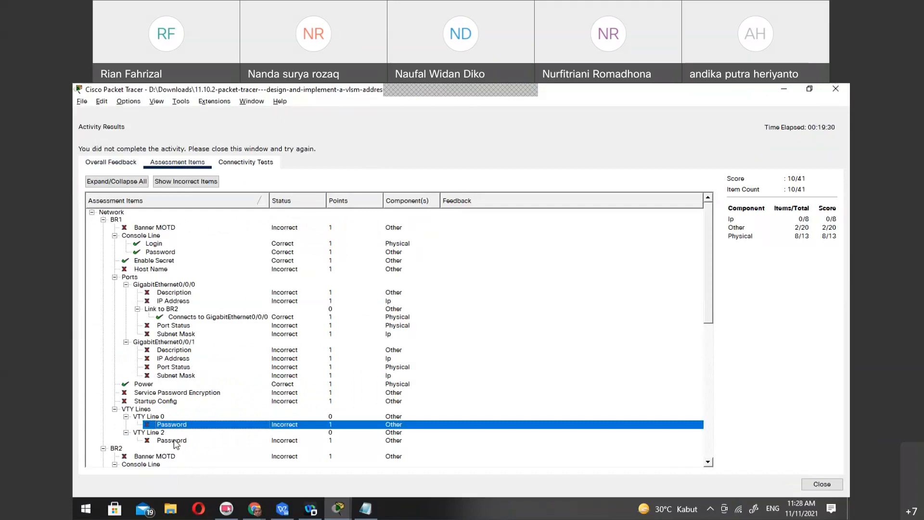
left_click(174, 440)
scroll(236, 417, "down", 3)
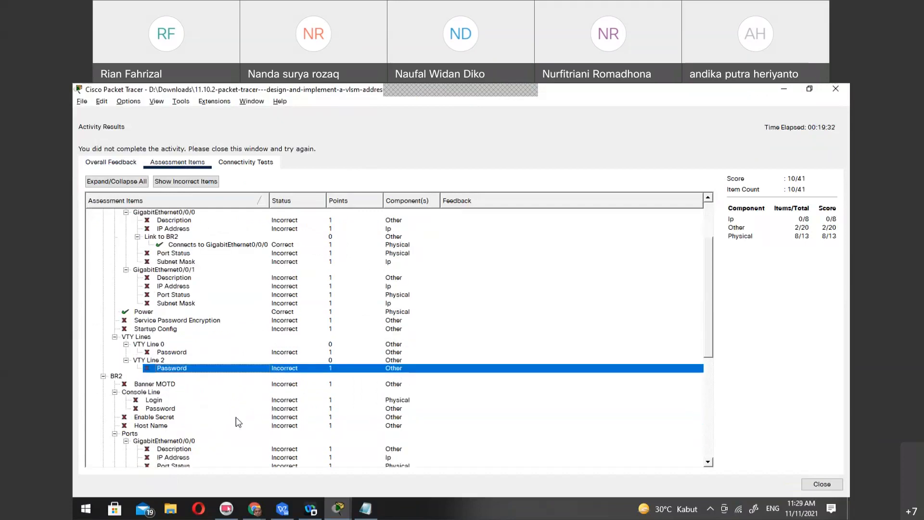
scroll(236, 417, "up", 1)
left_click(262, 378)
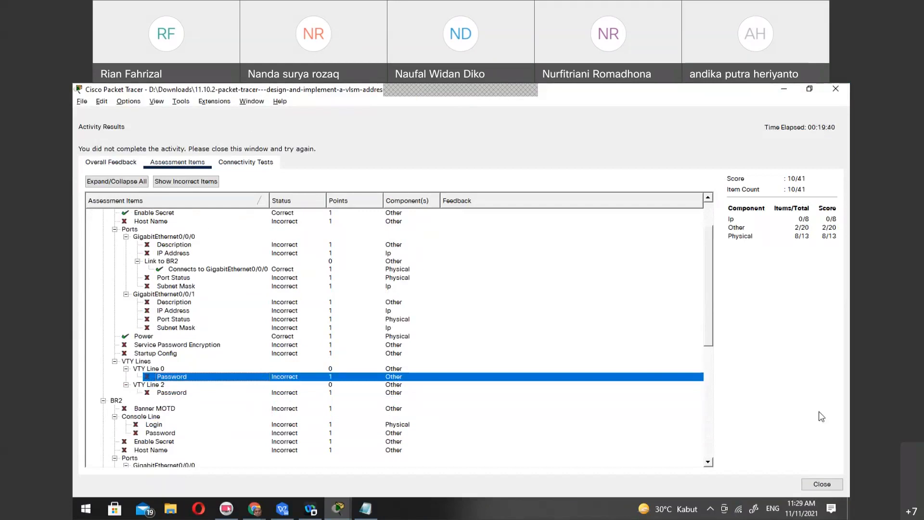
left_click(817, 484)
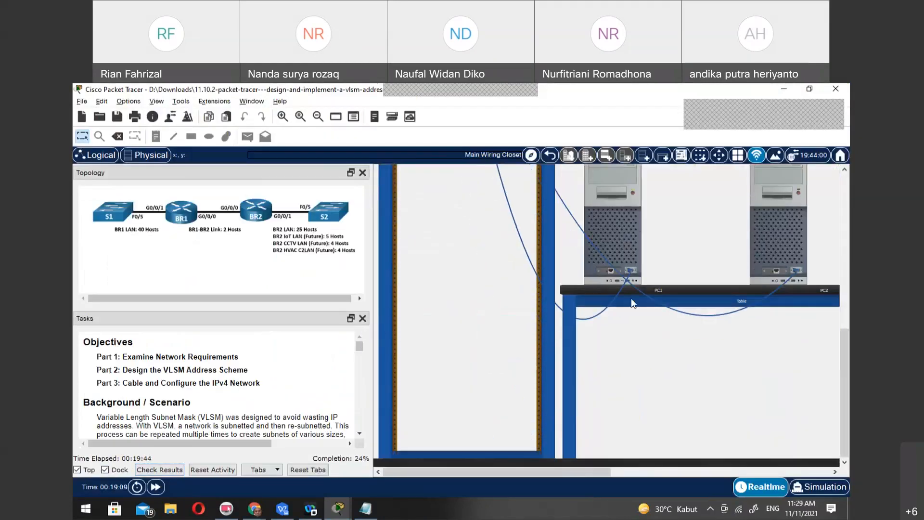
left_click(632, 298)
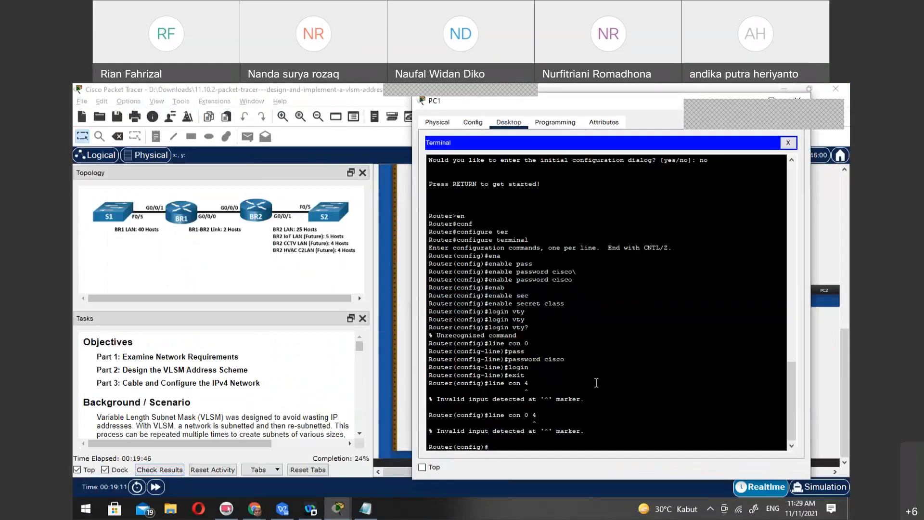
Try to open the line configuration with line con 0 2
type("line")
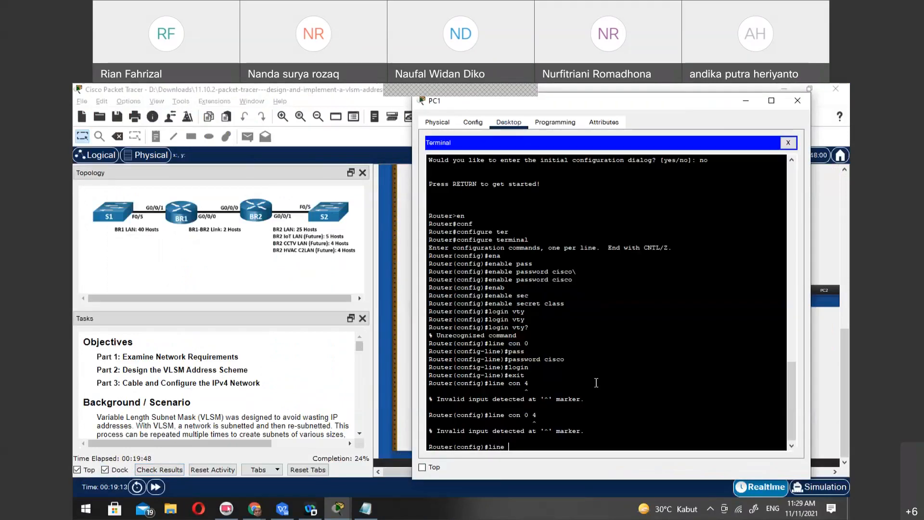
type(" con 0 2")
key("Return")
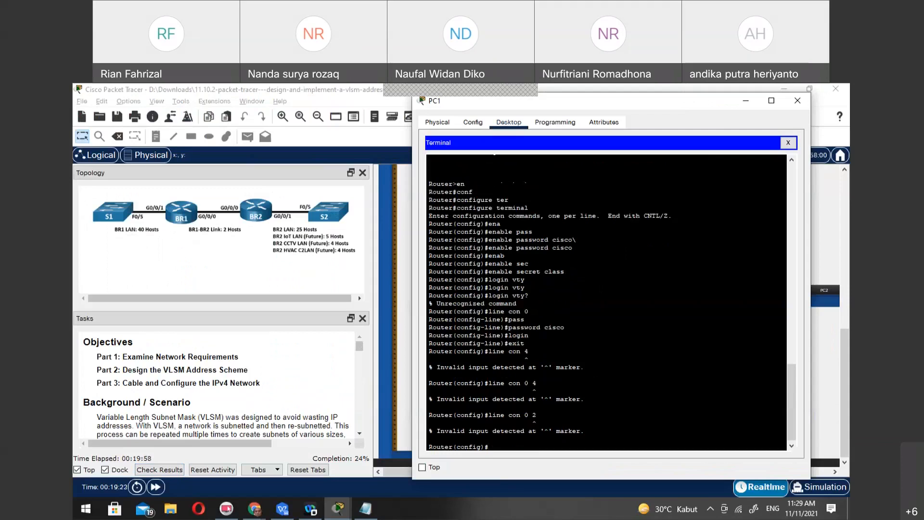
Enter line configuration for the virtual terminal lines with line vty 0 4
key("Up")
key("BackSpace")
key("BackSpace")
key("BackSpace")
key("BackSpace")
key("BackSpace")
key("BackSpace")
key("BackSpace")
type("vty 0 4")
key("Return")
Set the vty line password, enable login, and exit to global configuration mode
type("pass")
key("Tab")
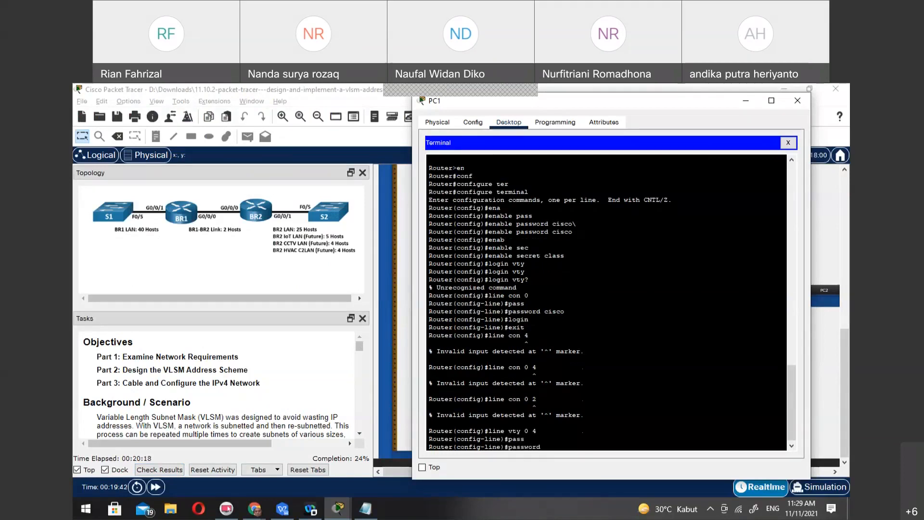
type("cisco")
key("Return")
type("login")
key("Return")
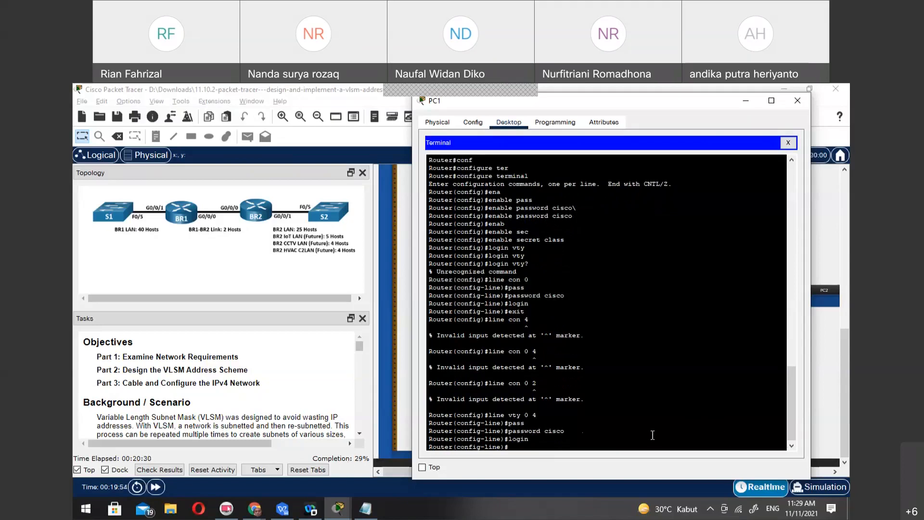
type("exit")
key("Return")
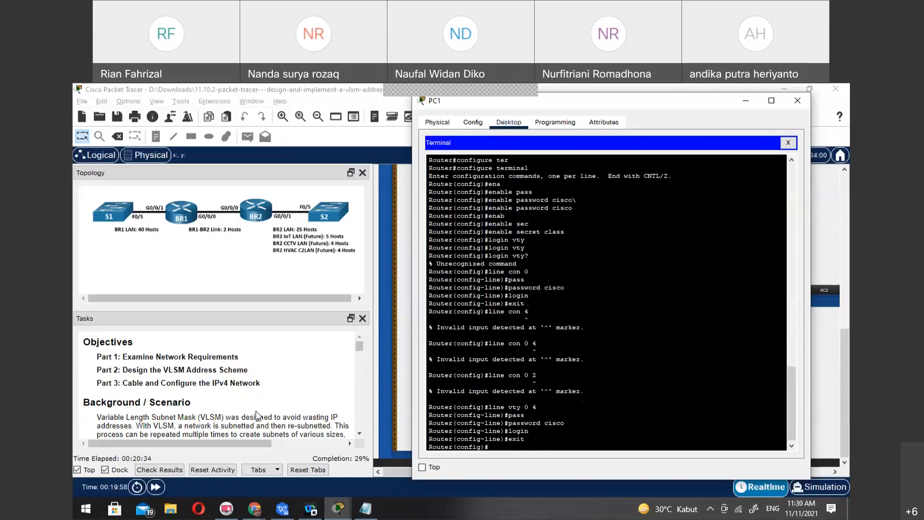
Read Step 2 of the task instructions, covering the basic settings and password encryption required on each router
scroll(258, 407, "down", 6)
scroll(259, 409, "down", 8)
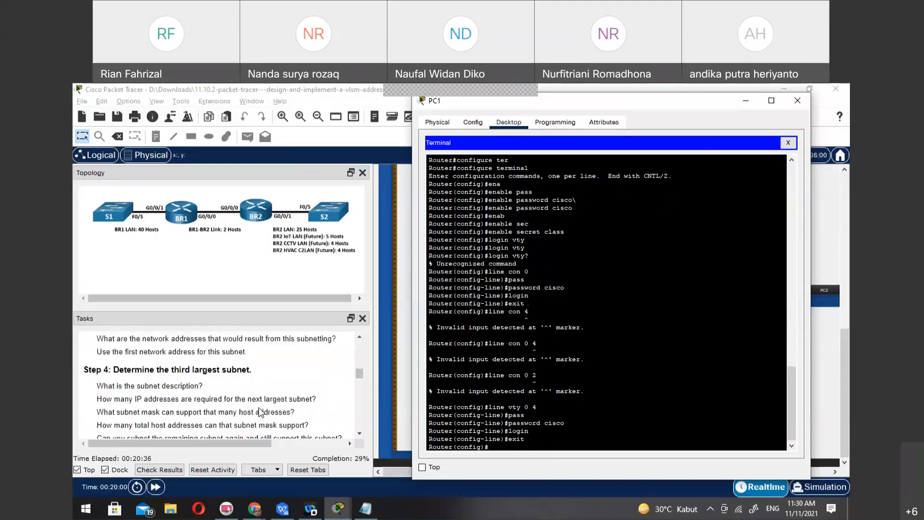
scroll(259, 412, "down", 8)
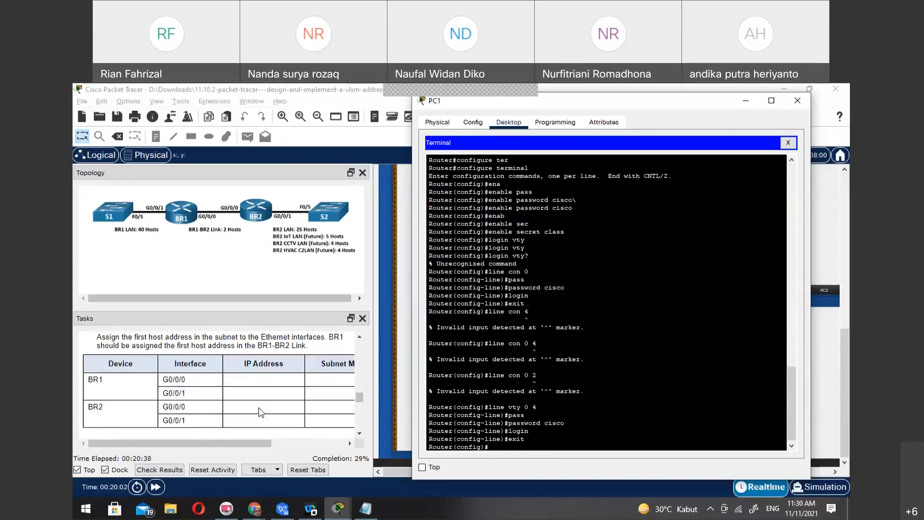
scroll(260, 412, "down", 2)
scroll(260, 412, "down", 4)
scroll(261, 413, "down", 3)
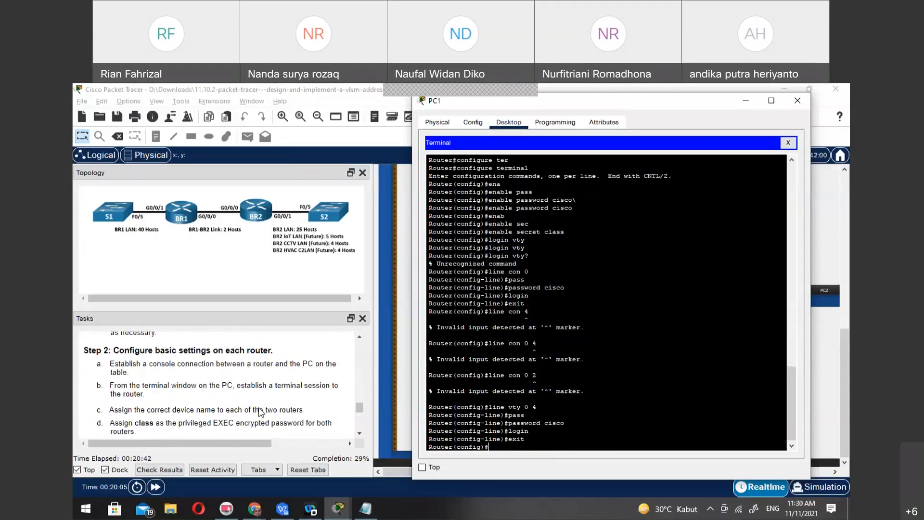
scroll(261, 413, "down", 3)
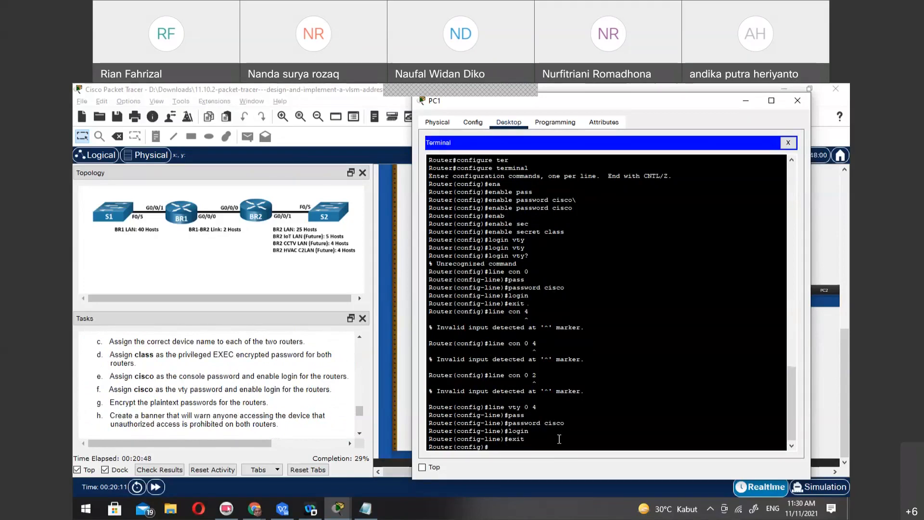
Exit to privileged EXEC mode and try the enc and pass commands there
type("exi")
type("t")
key("Return")
type("enc")
key("Return")
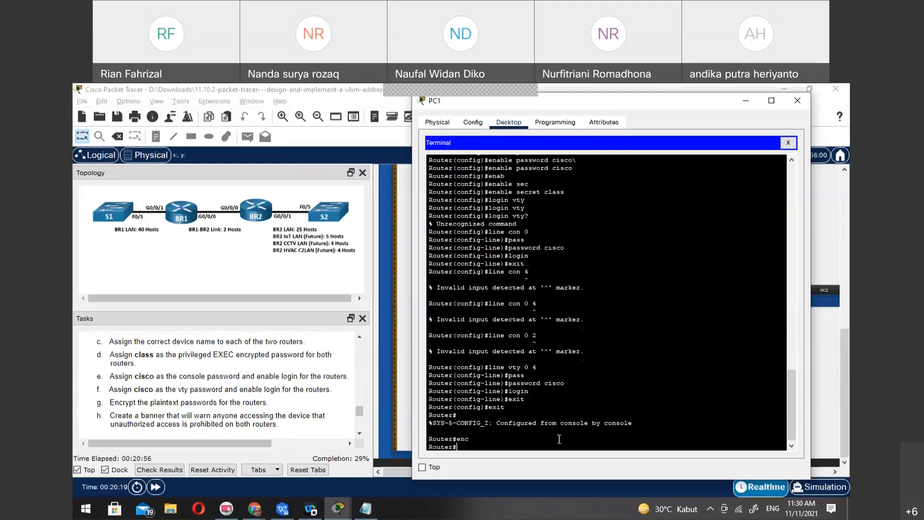
type("pass")
key("Return")
type("pa")
key("BackSpace")
key("BackSpace")
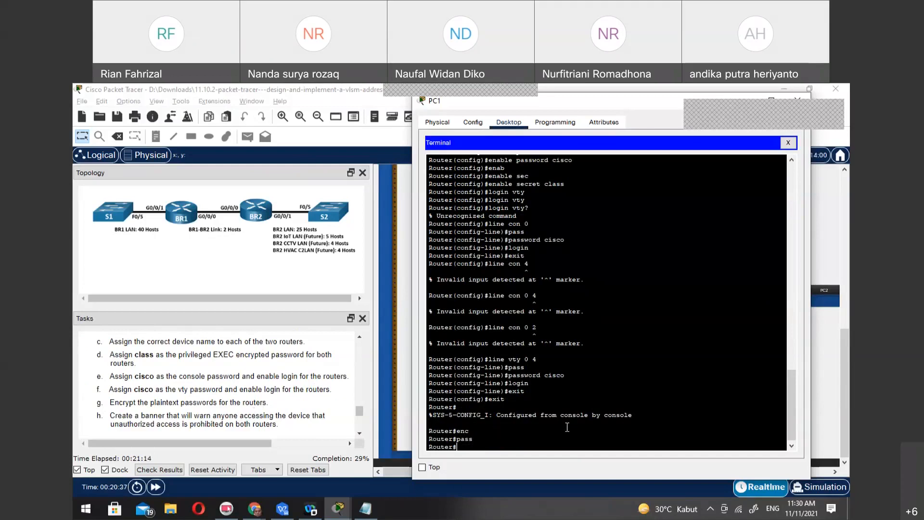
Look for a command starting with cry or cr, and list all available privileged EXEC commands
type("ry")
key("Tab")
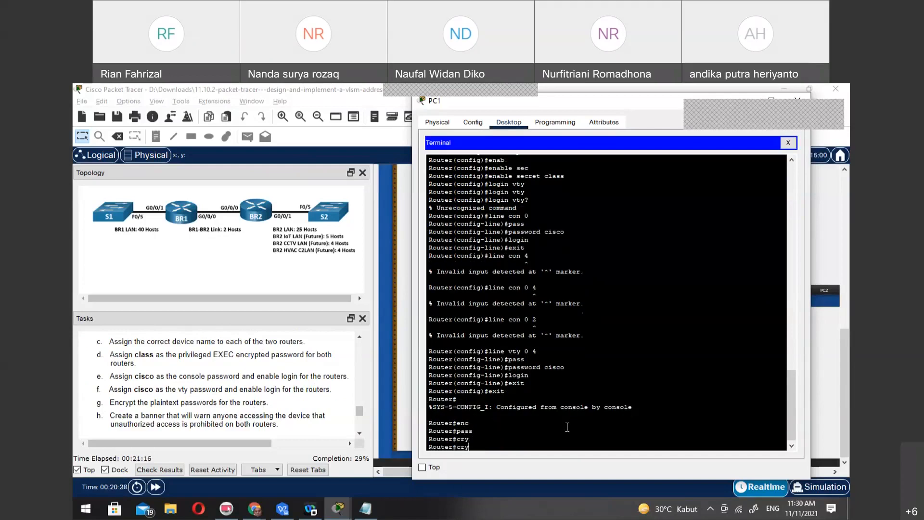
key("BackSpace")
key("Tab")
type("?")
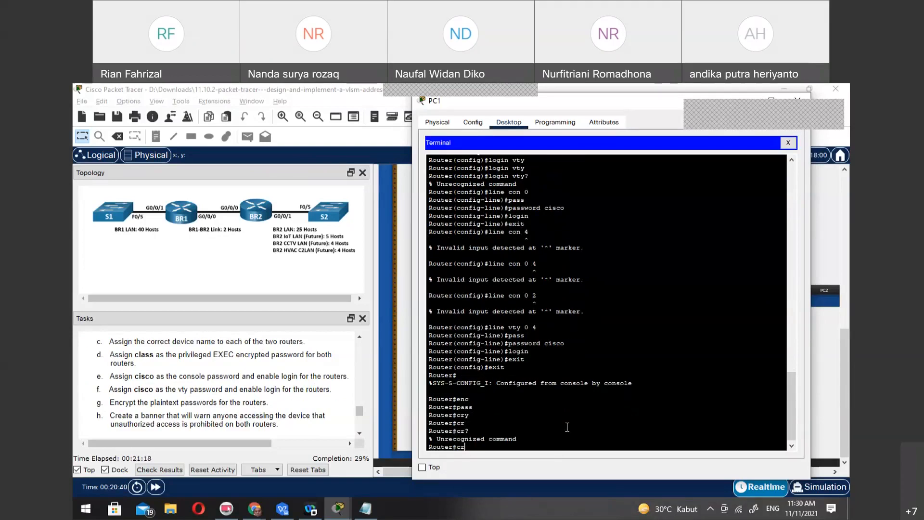
key("BackSpace")
key("BackSpace")
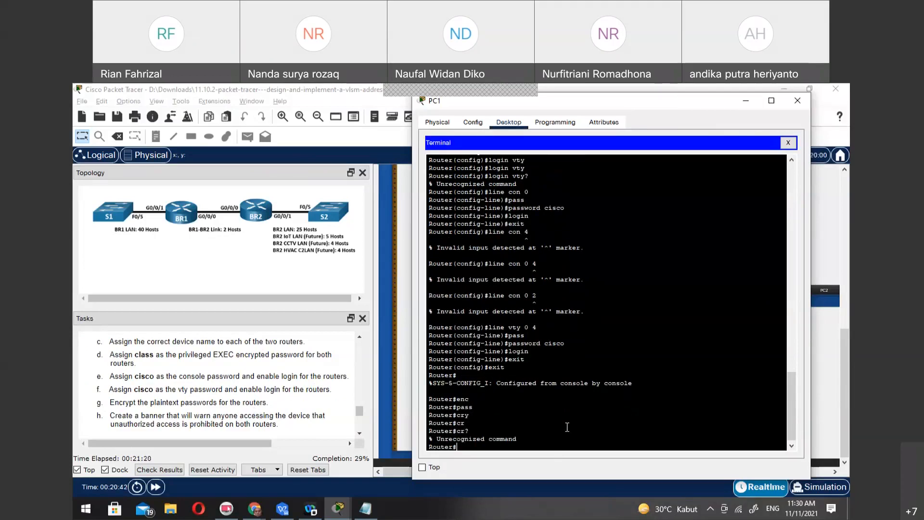
type("?")
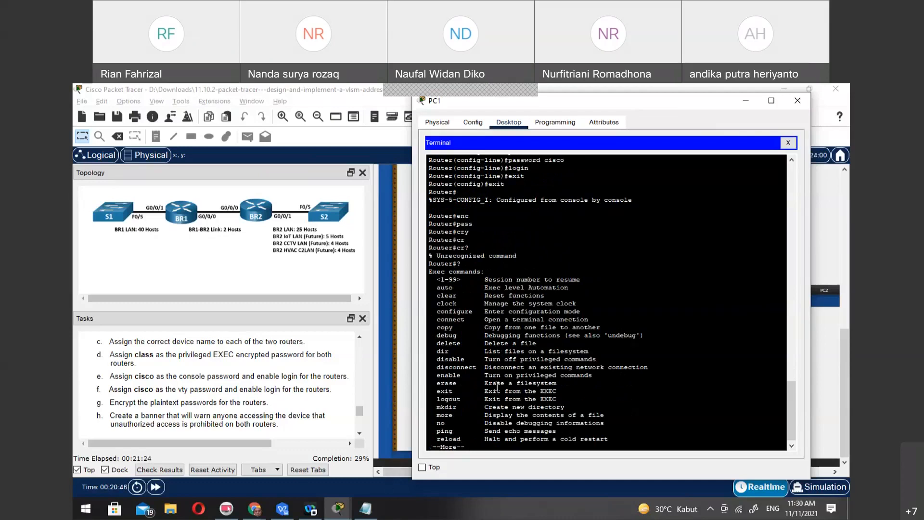
scroll(498, 388, "down", 1)
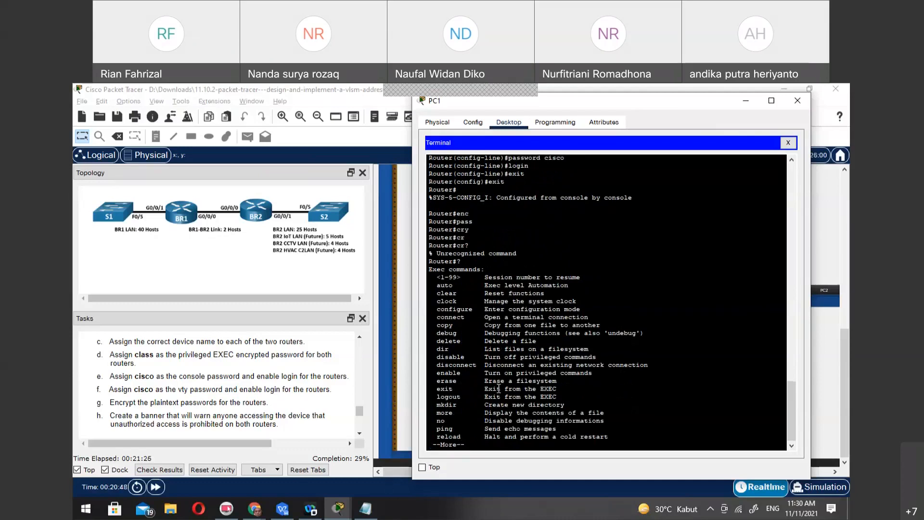
Enter global configuration mode with conf t and try the en and crypto commands
type("q")
type("conf")
type(" t")
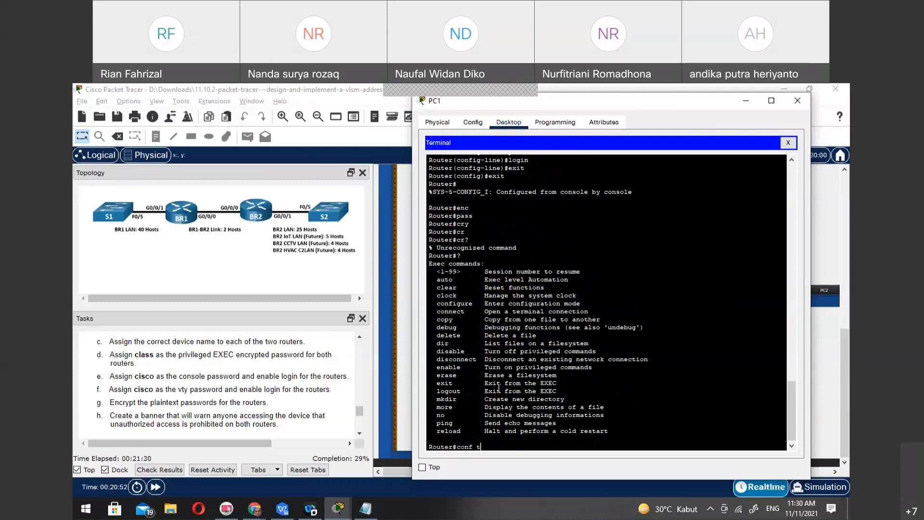
key("Return")
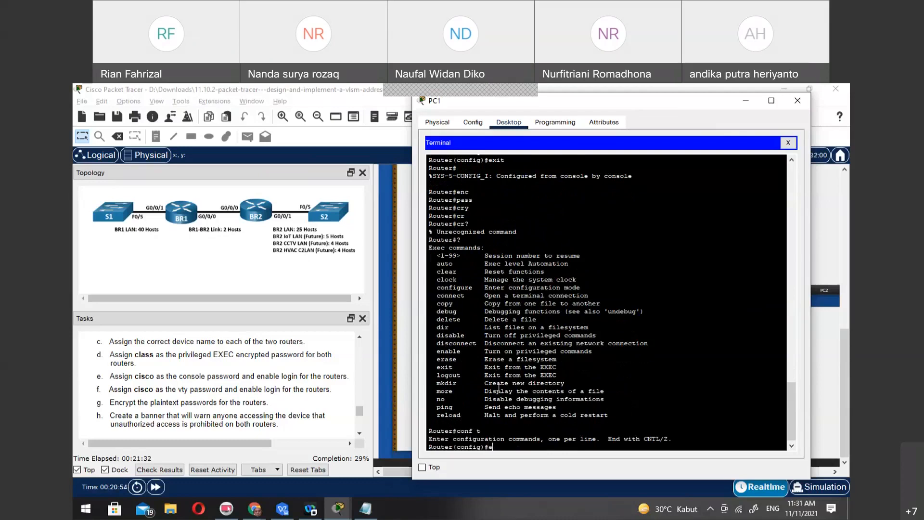
type("en")
key("Return")
type("config)#c")
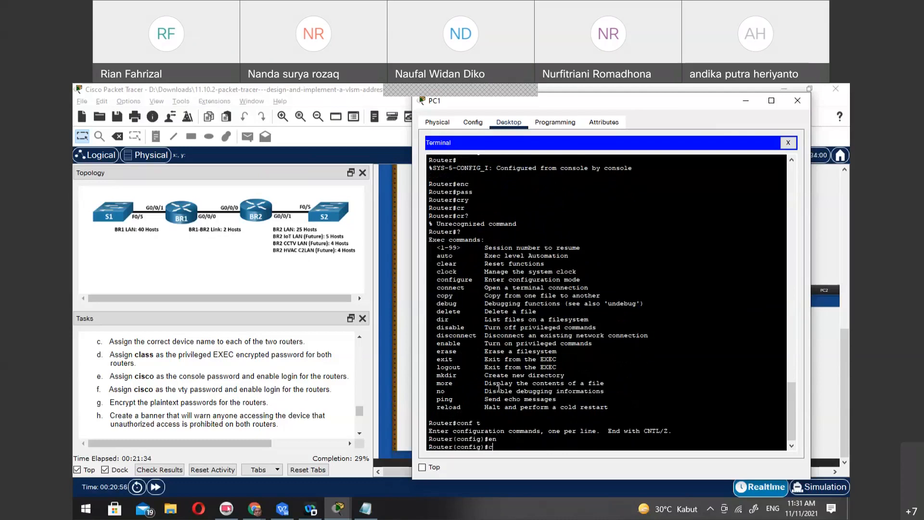
type("r")
key("Tab")
key("Tab")
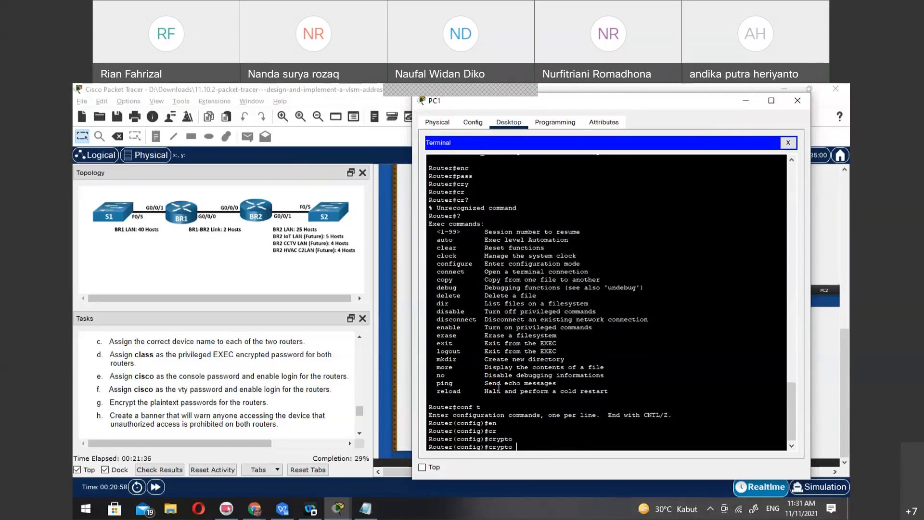
Examine the list of available global configuration commands for one that encrypts passwords, and quit the listing
key("BackSpace")
key("BackSpace")
key("BackSpace")
key("BackSpace")
key("BackSpace")
key("BackSpace")
type("?")
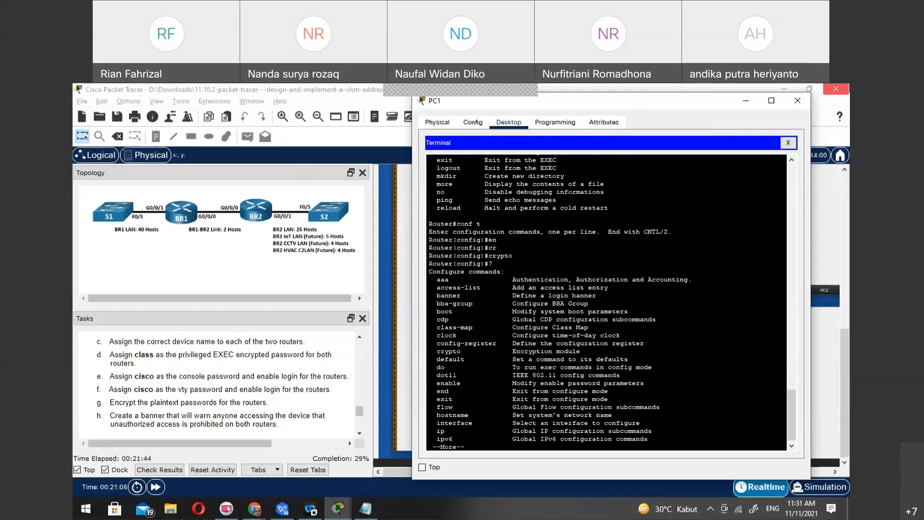
key("alt+Tab")
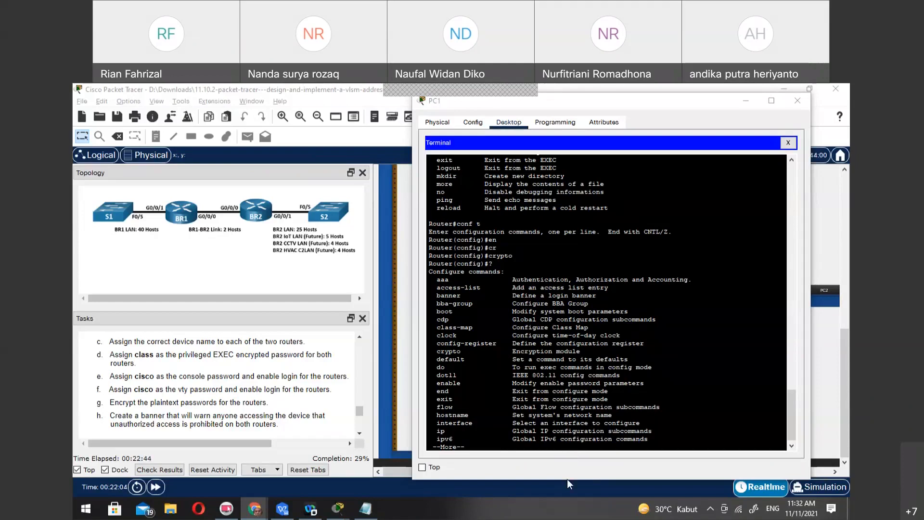
left_click(625, 386)
key("ctrl+c")
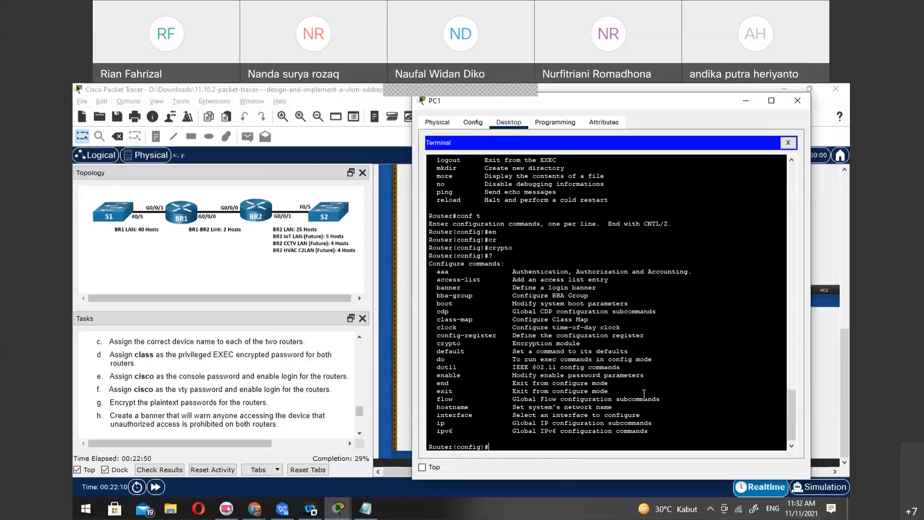
List the options of the crypto command in global configuration mode
type("c")
type("ry")
key("Tab")
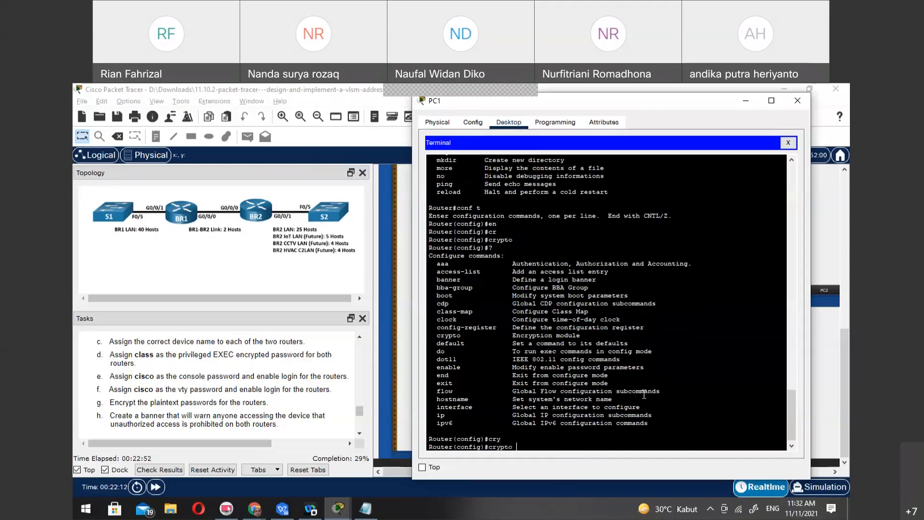
type("?")
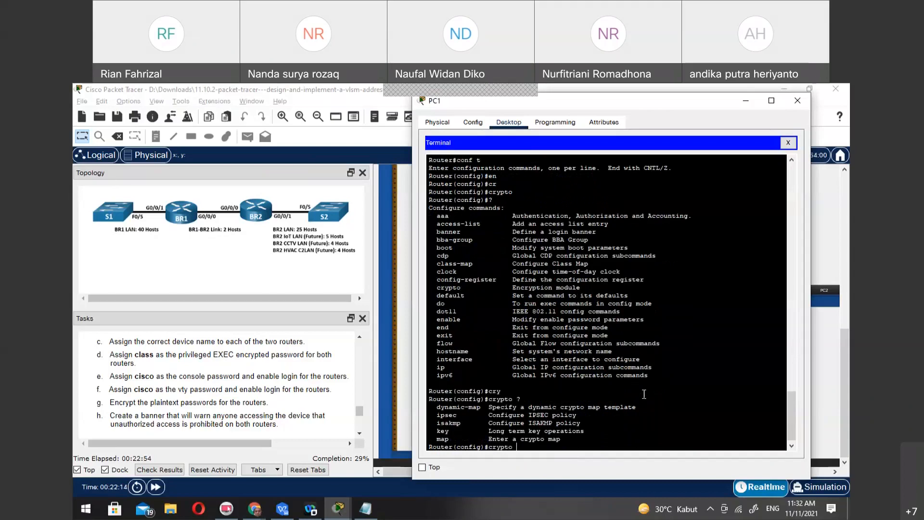
Try to find a global configuration command starting with pass or enc, and clear the command line
key("BackSpace")
key("BackSpace")
key("BackSpace")
key("BackSpace")
key("BackSpace")
key("BackSpace")
key("BackSpace")
type("pass")
key("Tab")
type("?")
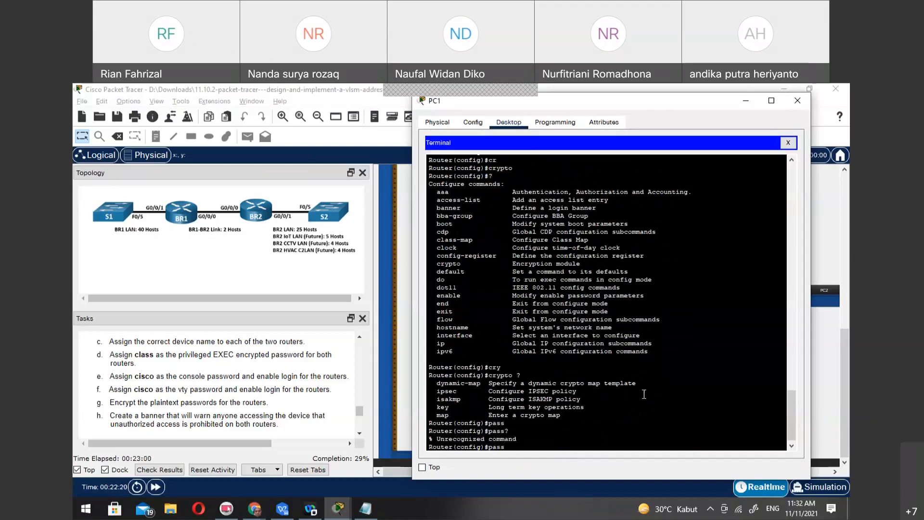
key("BackSpace")
key("BackSpace")
key("BackSpace")
key("BackSpace")
type("enc")
key("Tab")
key("BackSpace")
key("BackSpace")
key("BackSpace")
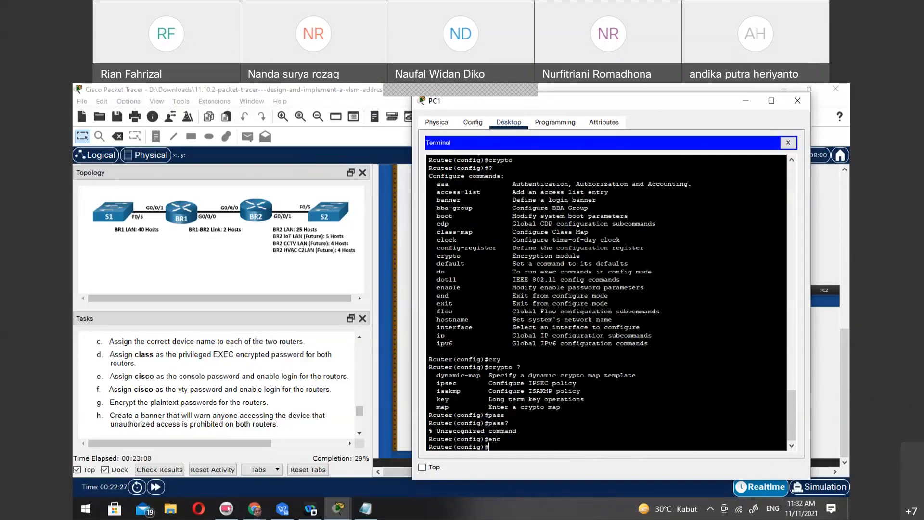
Try to complete a password-en command in global configuration mode and exit to privileged EXEC mode
key("alt+Tab")
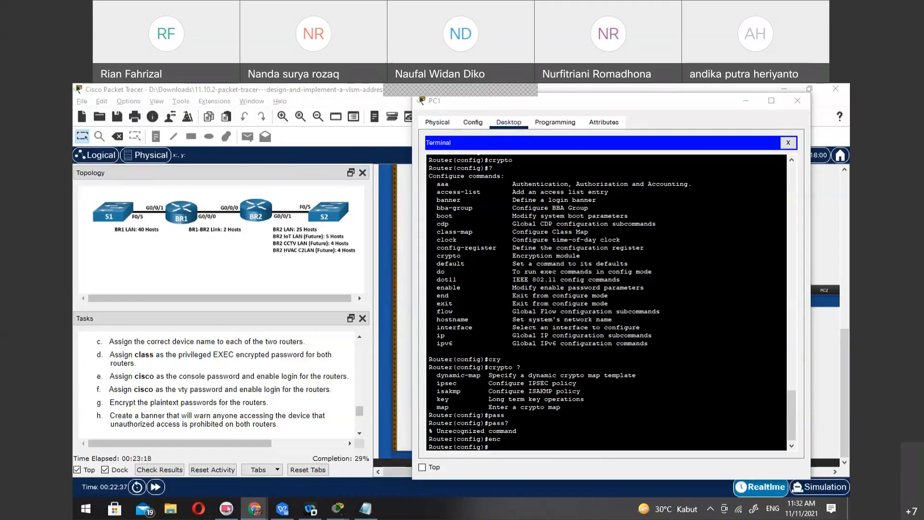
left_click(579, 441)
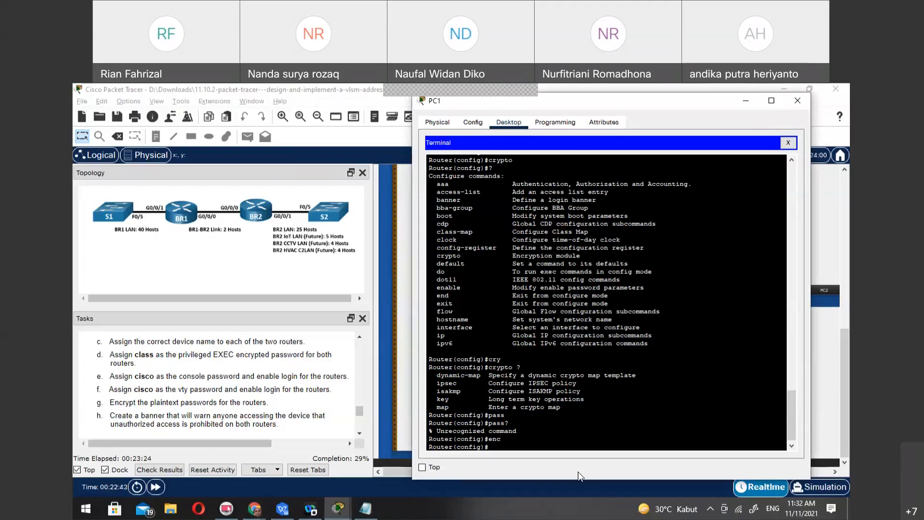
type("pass")
key("Tab")
type("word-en")
key("Tab")
key("BackSpace")
key("BackSpace")
key("BackSpace")
key("BackSpace")
key("BackSpace")
key("BackSpace")
key("BackSpace")
key("BackSpace")
key("BackSpace")
key("BackSpace")
key("BackSpace")
type("exit")
key("Return")
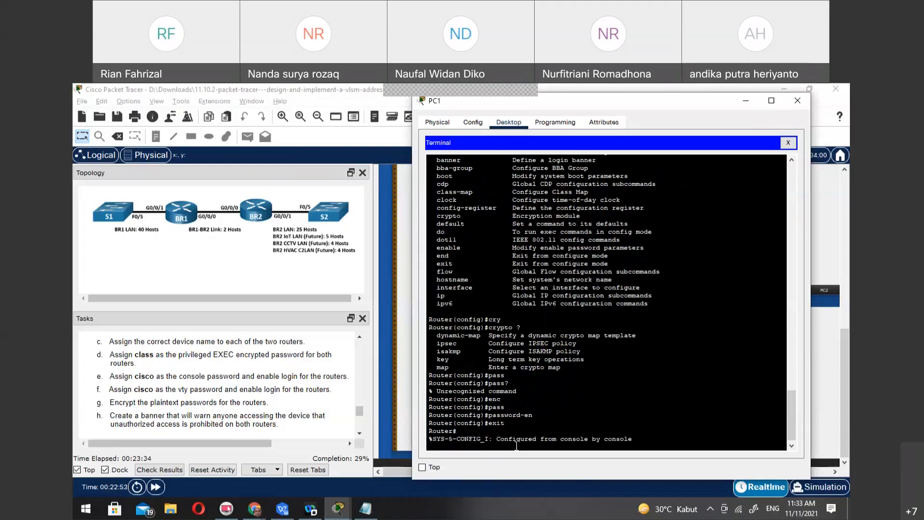
Try to complete the pass and enable pass commands in privileged EXEC mode, and clear the command line
key("Return")
type("pass")
key("Tab")
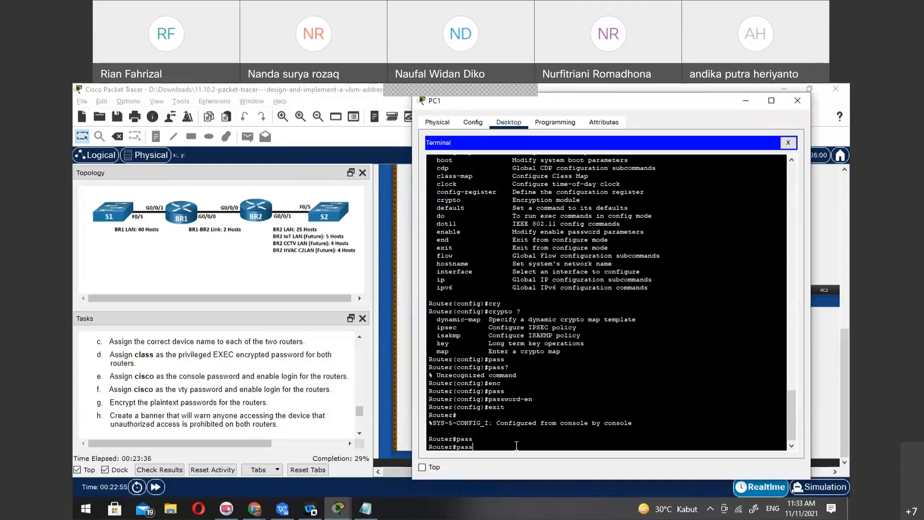
type("word")
key("BackSpace")
key("BackSpace")
key("BackSpace")
key("BackSpace")
key("BackSpace")
key("BackSpace")
key("BackSpace")
type("na")
key("Tab")
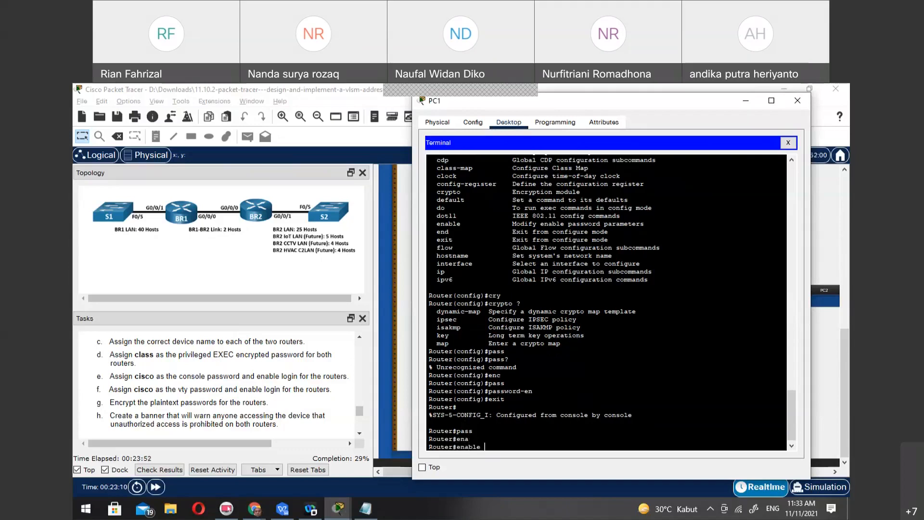
type("pas")
key("Tab")
type("s")
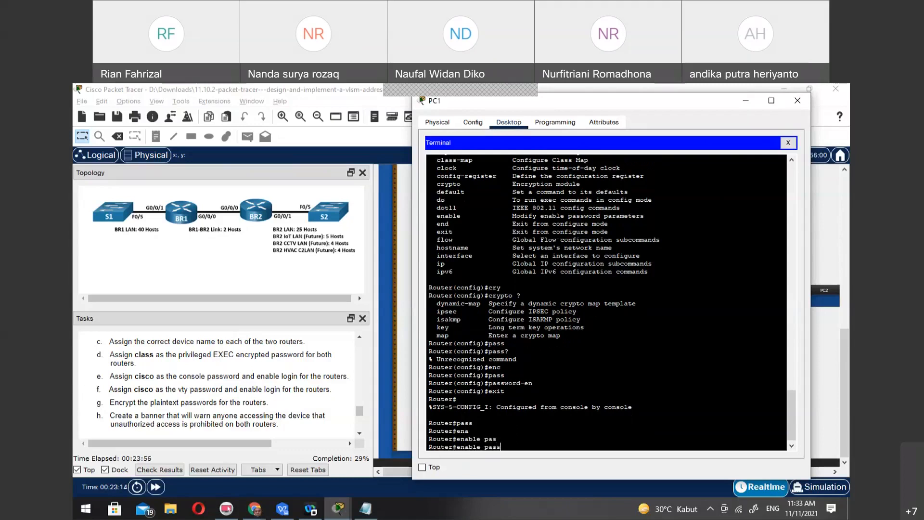
key("Tab")
key("BackSpace")
key("BackSpace")
key("BackSpace")
key("BackSpace")
key("BackSpace")
key("BackSpace")
key("BackSpace")
key("BackSpace")
key("BackSpace")
key("BackSpace")
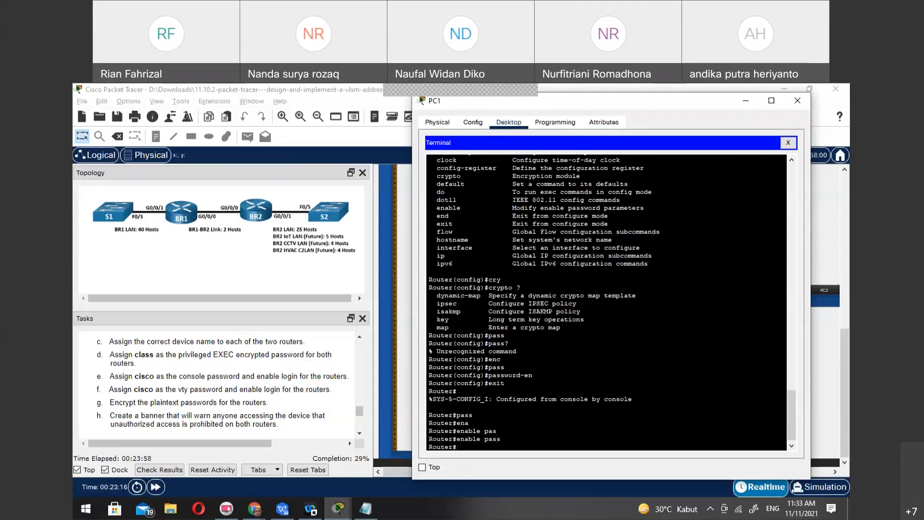
Enter global configuration mode with conf t and try to complete an enable password- command
type("conf t")
key("Return")
type("enabl")
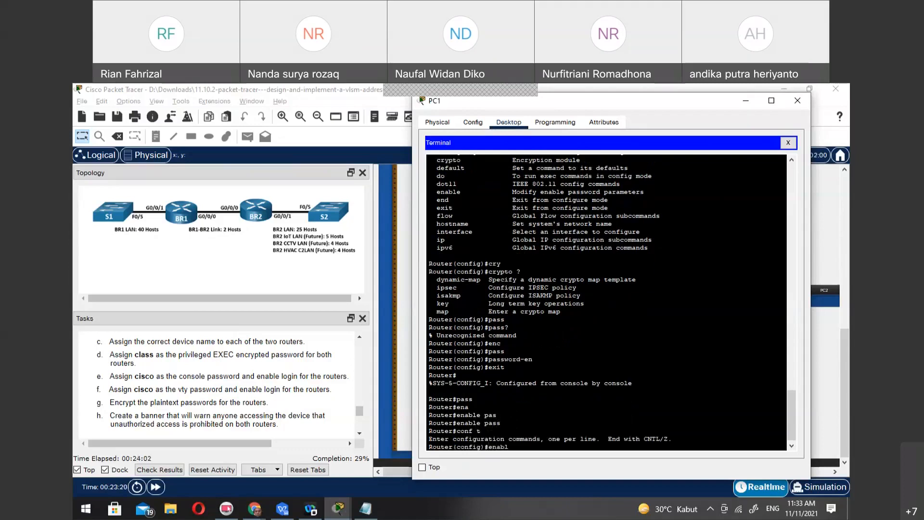
key("Tab")
type("pass")
key("Tab")
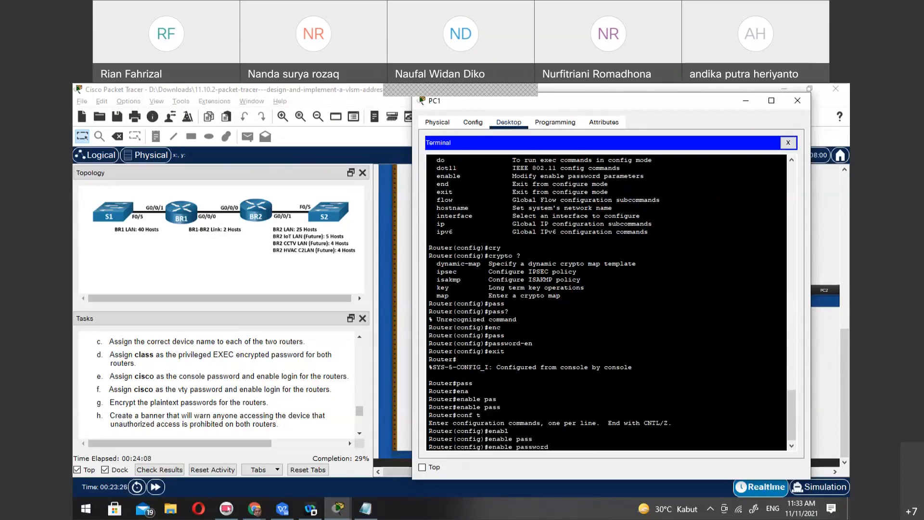
type("-")
key("Tab")
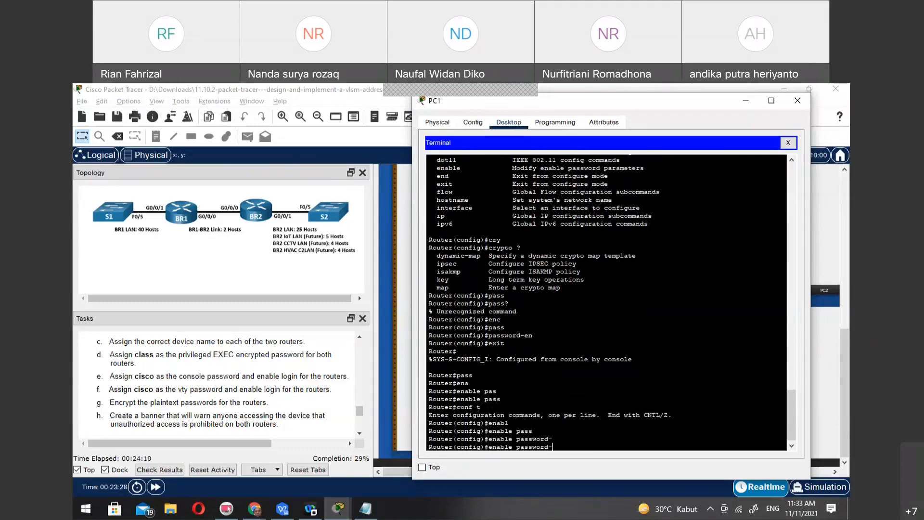
Replace the unfinished enable password- command with service password-encryption and run it in global configuration mode
key("alt+Tab")
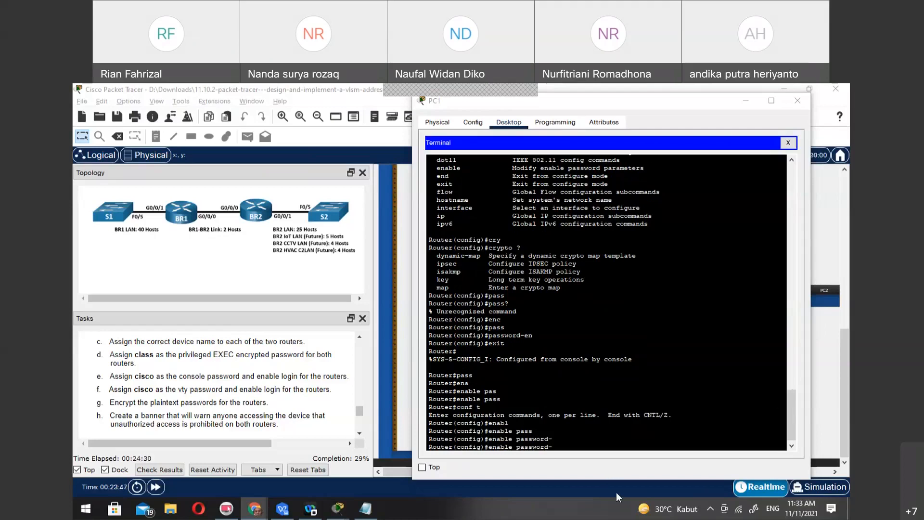
left_click(662, 435)
key("BackSpace")
key("BackSpace")
key("BackSpace")
key("BackSpace")
key("BackSpace")
key("BackSpace")
key("BackSpace")
key("BackSpace")
key("BackSpace")
key("BackSpace")
key("BackSpace")
key("BackSpace")
key("BackSpace")
key("BackSpace")
key("BackSpace")
key("BackSpace")
type("servic")
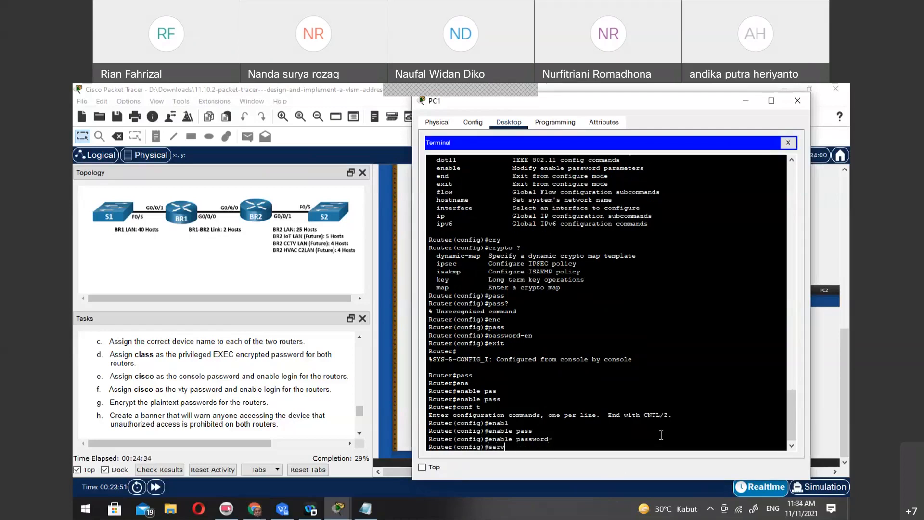
key("Tab")
type("pass")
key("Tab")
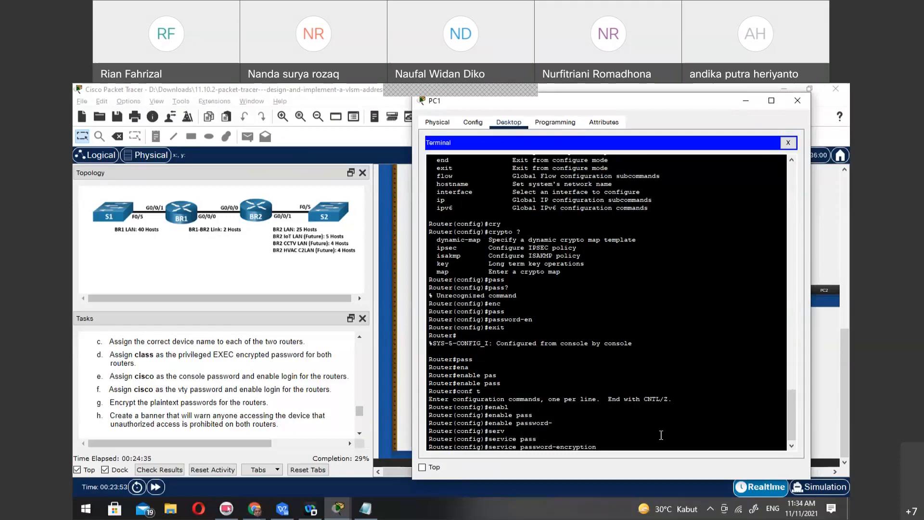
key("Return")
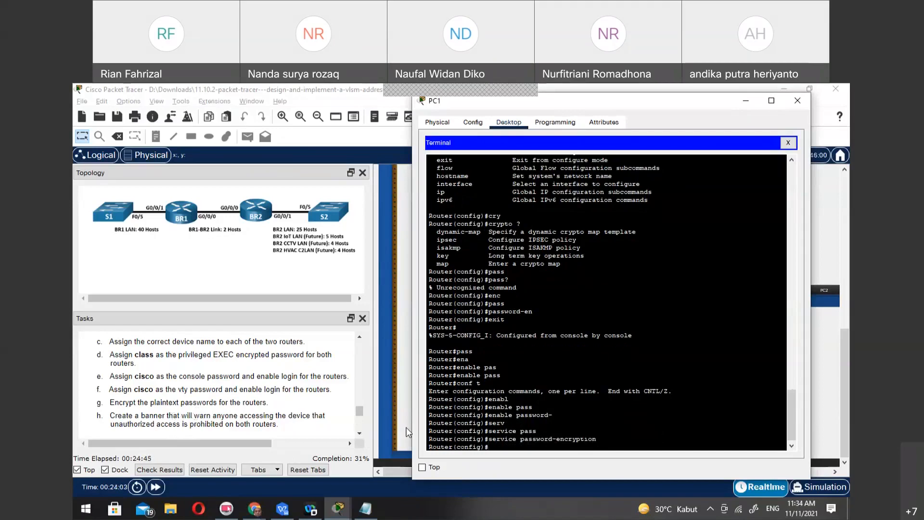
Start a motd & command and try to insert the phrase "unauthorized access is prohibited" copied from task h
type("motd")
key("BackSpace")
key("BackSpace")
type("&unau")
left_click_drag(111, 425, 224, 425)
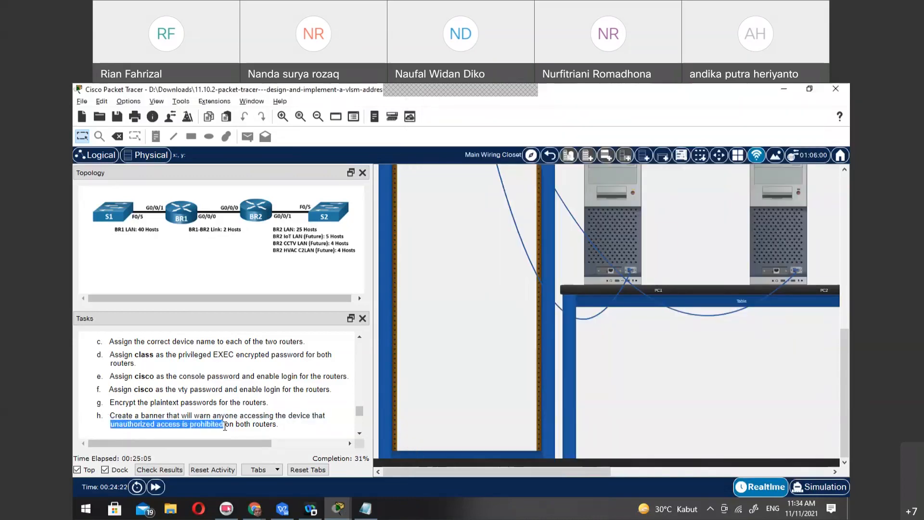
mouse_move(343, 510)
left_click(396, 465)
key("BackSpace")
key("BackSpace")
key("BackSpace")
key("BackSpace")
right_click(548, 448)
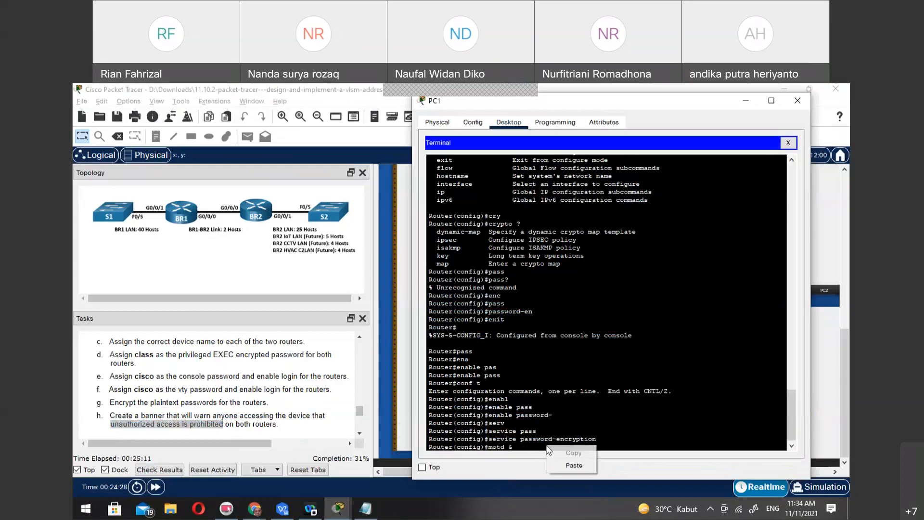
left_click(577, 463)
Try to set the warning banner with motd &Unauthorized access is prohabited!& in global configuration mode
type("unauthoirized access is")
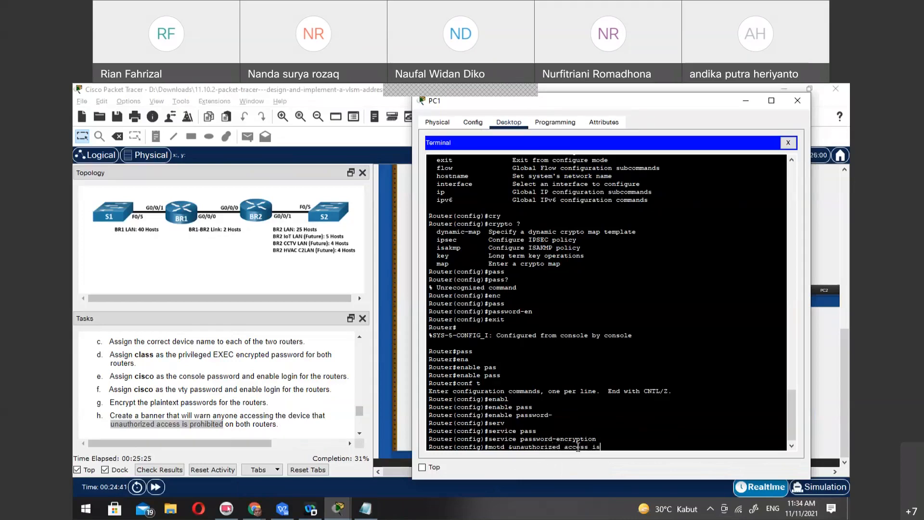
type(" prohabited!&")
key("Left")
key("Left")
key("Left")
key("BackSpace")
type("U")
key("Return")
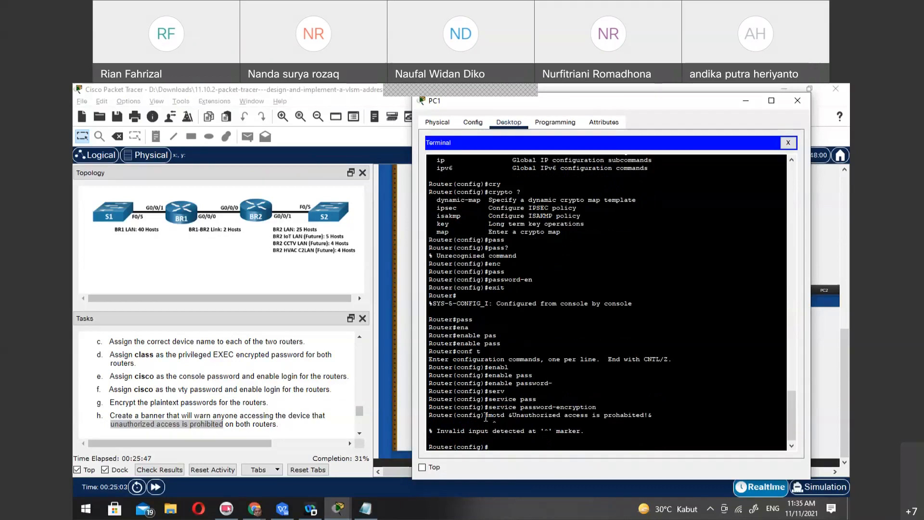
Copy the motd command, exit to privileged EXEC mode and try to run it there
left_click_drag(487, 415, 661, 414)
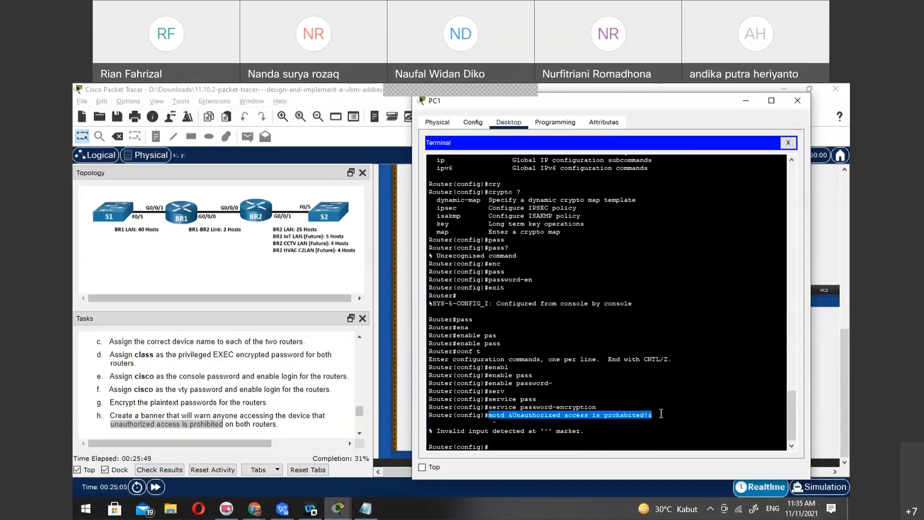
right_click(643, 415)
left_click(578, 450)
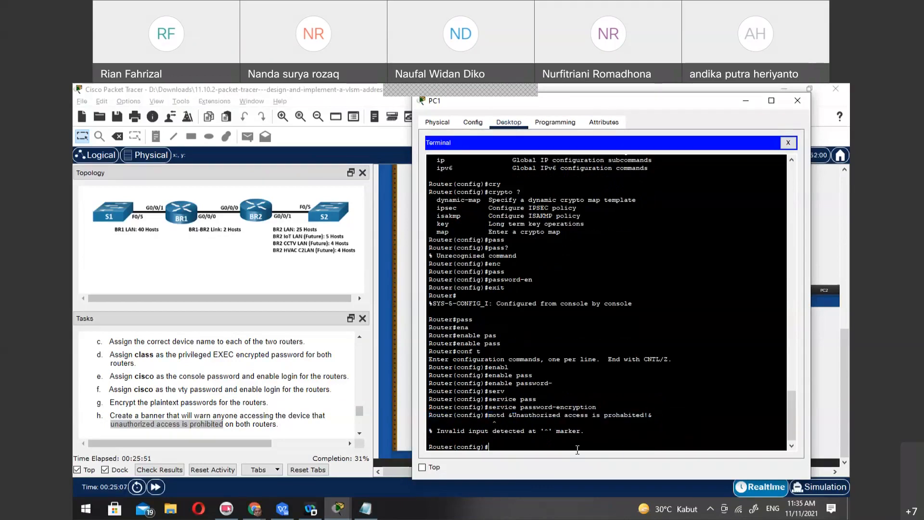
type("exit")
key("Return")
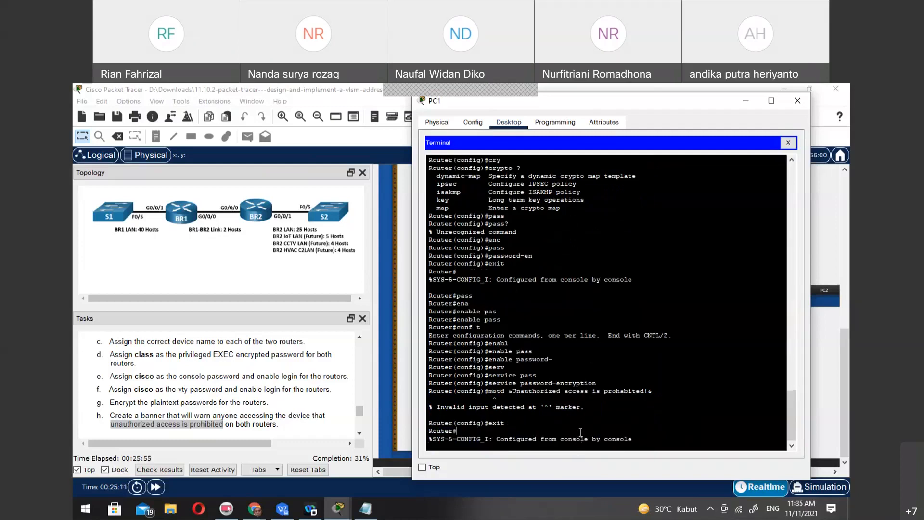
right_click(581, 432)
left_click(604, 452)
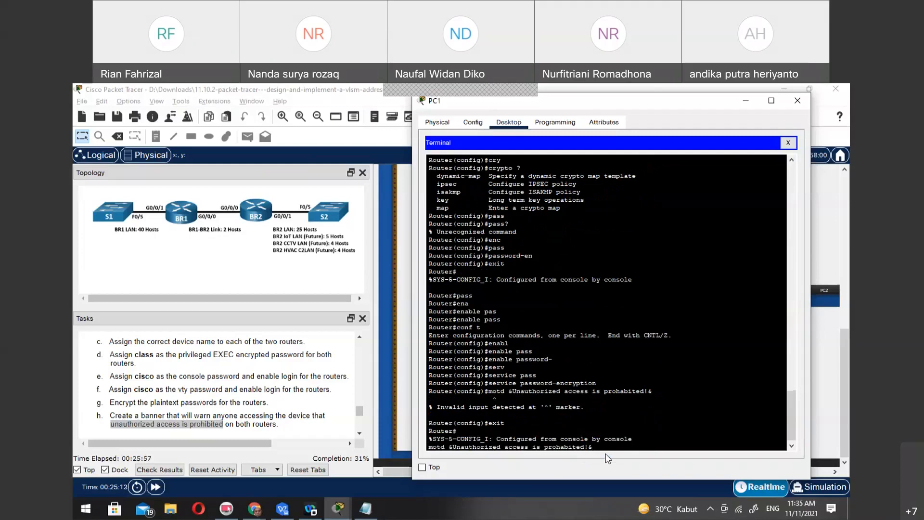
key("Return")
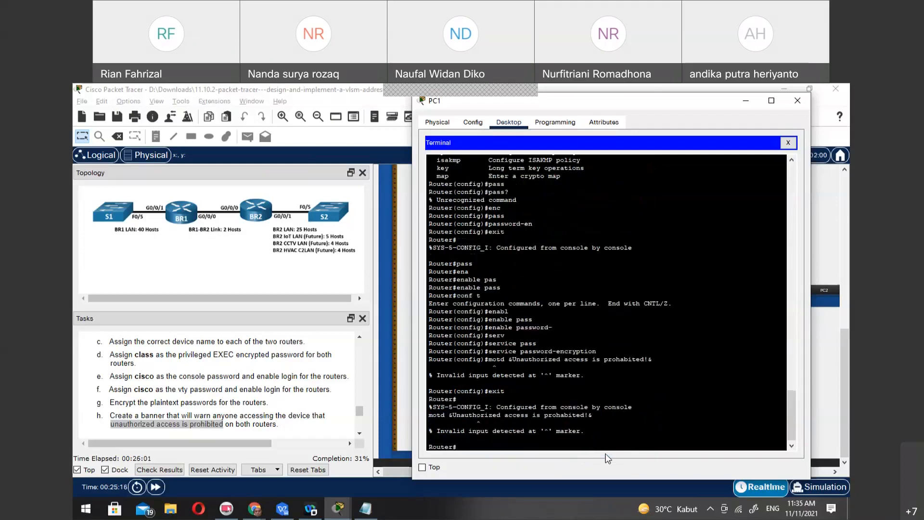
Try to complete the mot command in privileged EXEC mode and query its help
type("mot")
key("Tab")
key("Tab")
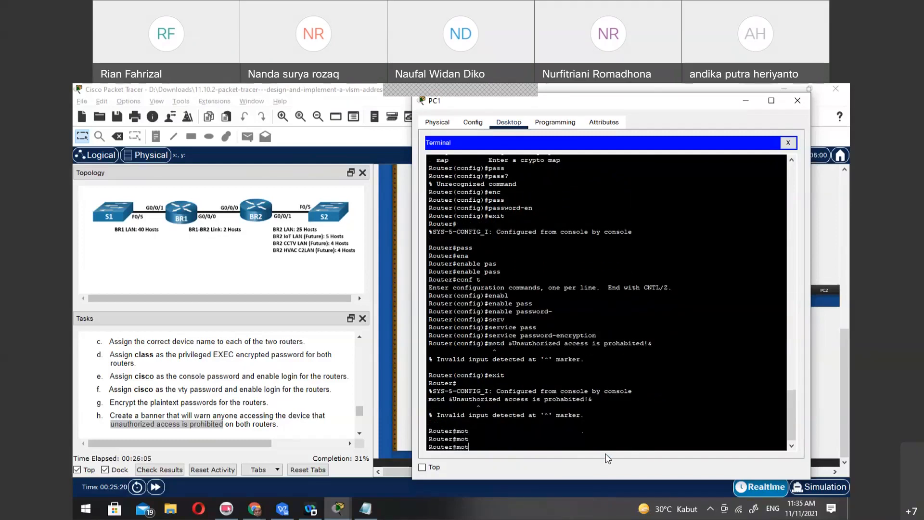
type("?")
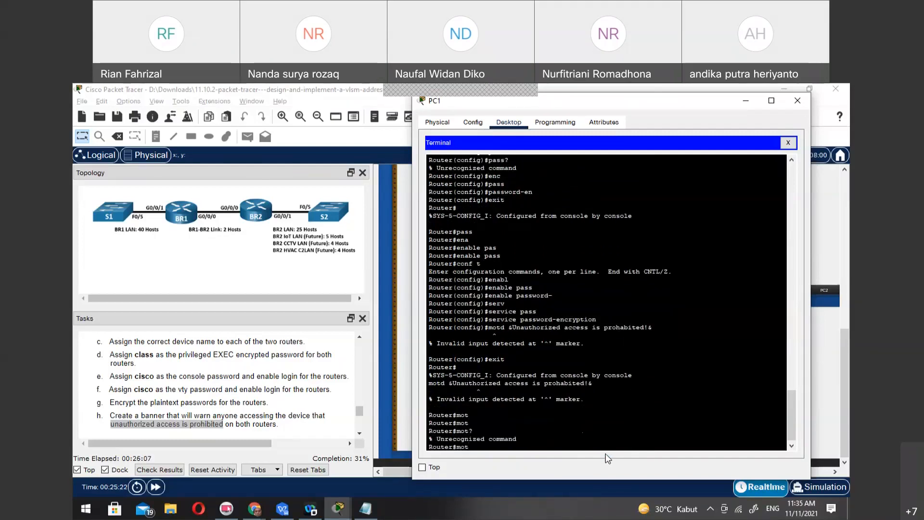
type("conf t")
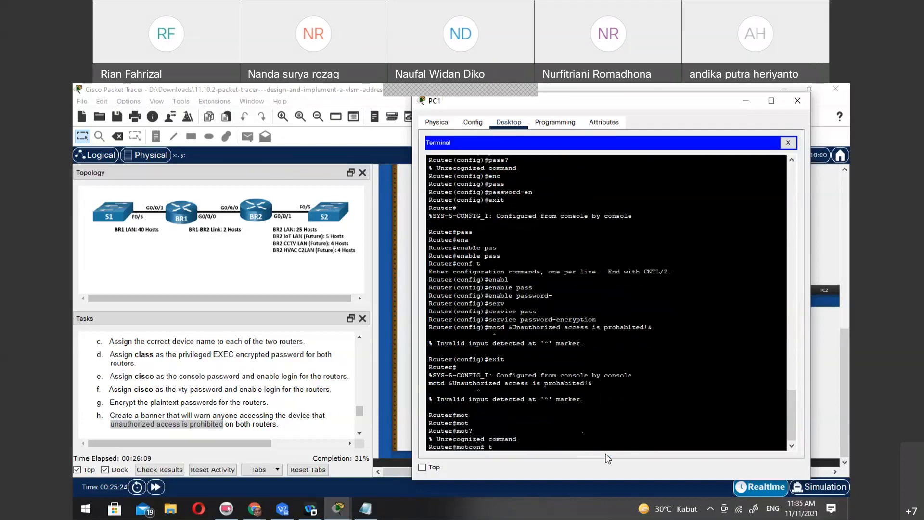
Enter global configuration mode with conf t, try to complete a mot command, and clear the command line
key("Return")
type("conf t")
key("Return")
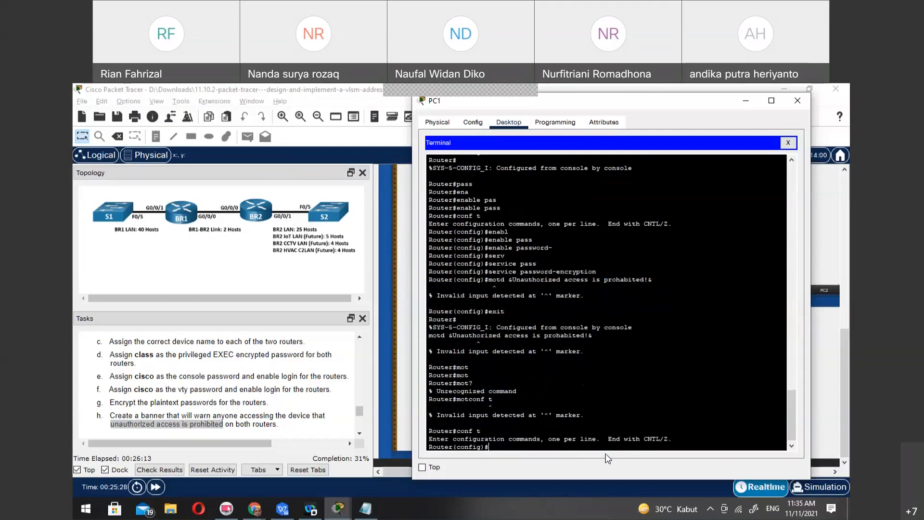
type("mot")
key("Tab")
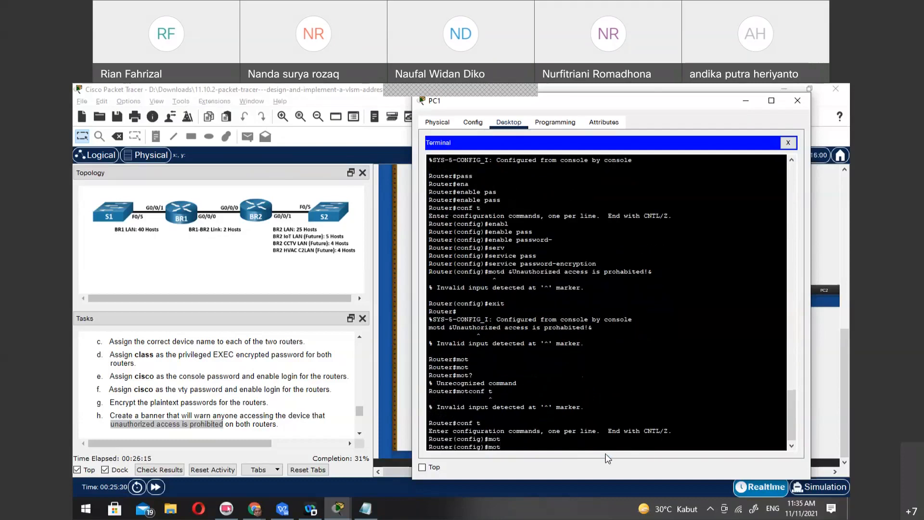
type("?")
key("BackSpace")
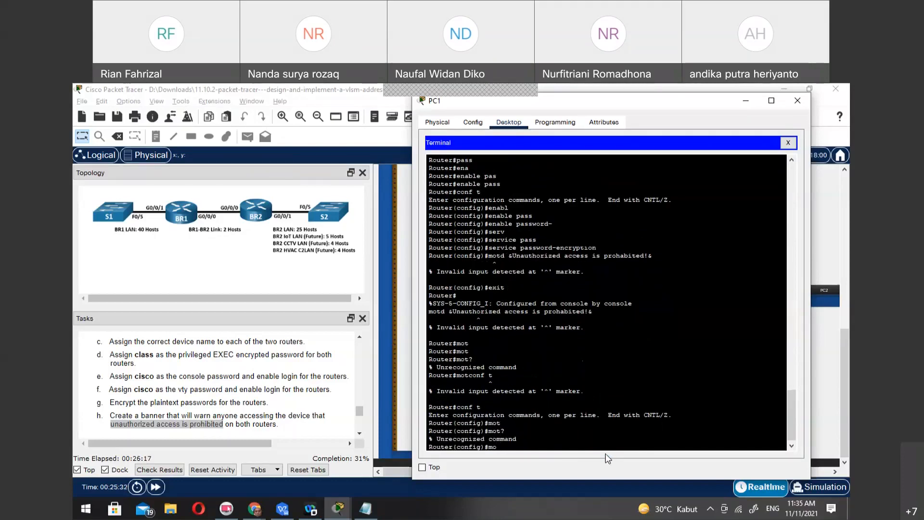
key("BackSpace")
Try to set the warning banner with banner "Unauthorized access is prohibited" in global configuration mode
key("alt+Tab")
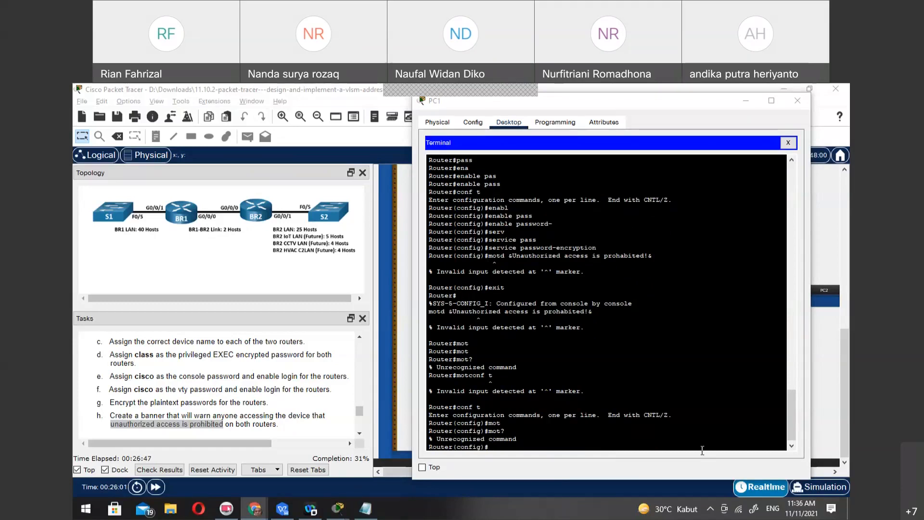
left_click(585, 457)
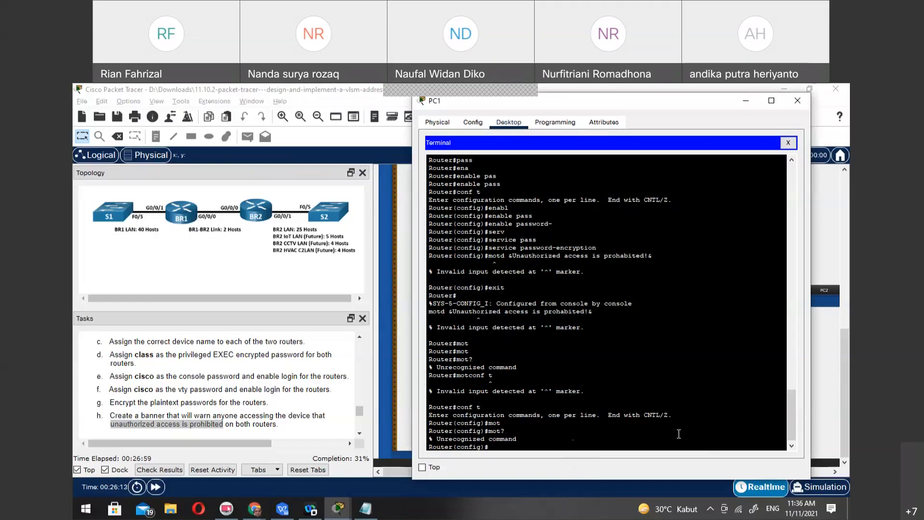
type("bann")
key("Tab")
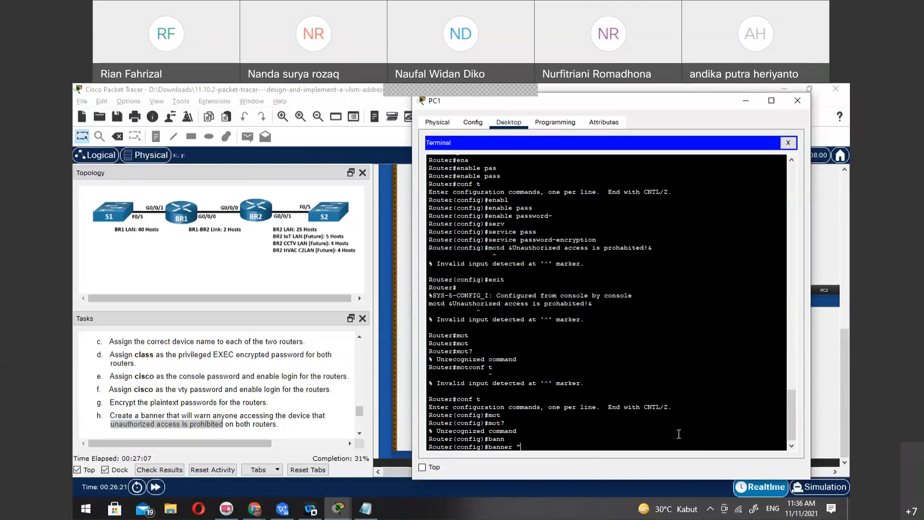
type("Unauthorized access")
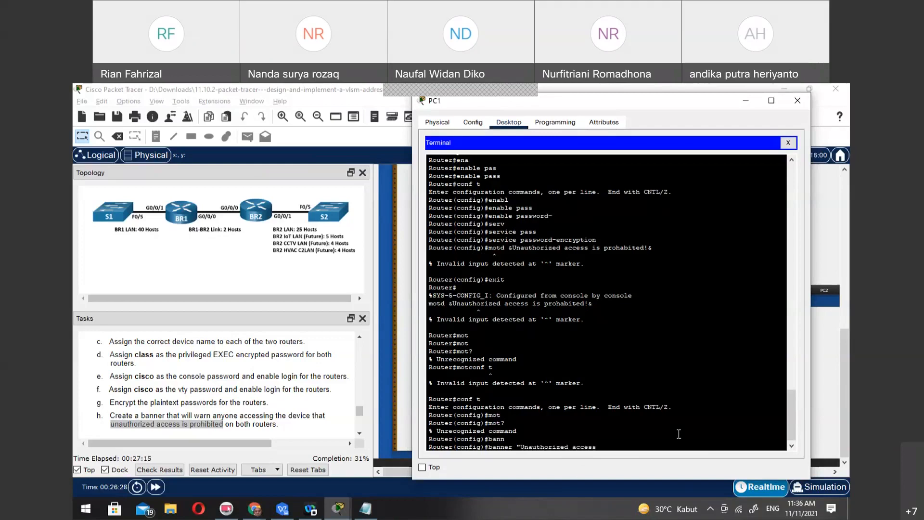
type(" is prohibited")
key("Return")
Recall the banner command, replace both quotation marks with & delimiters, and try to run it again
key("Up")
key("Left")
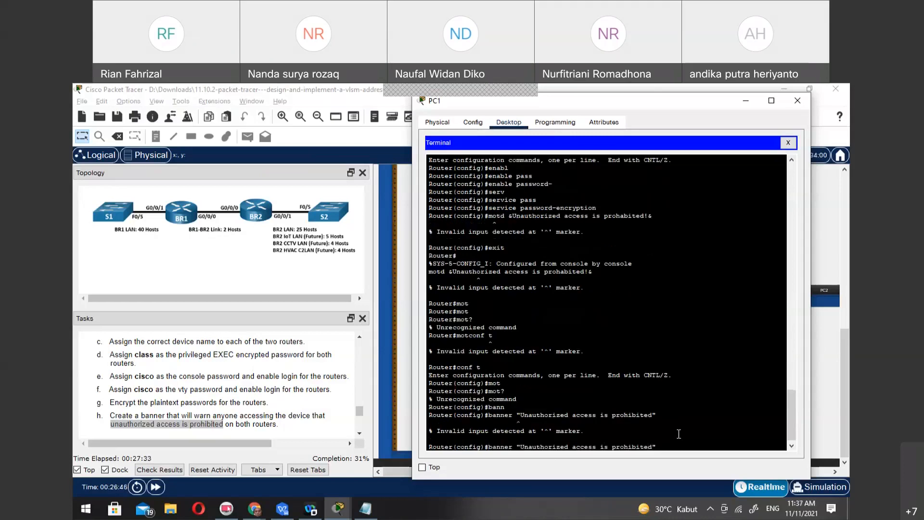
key("BackSpace")
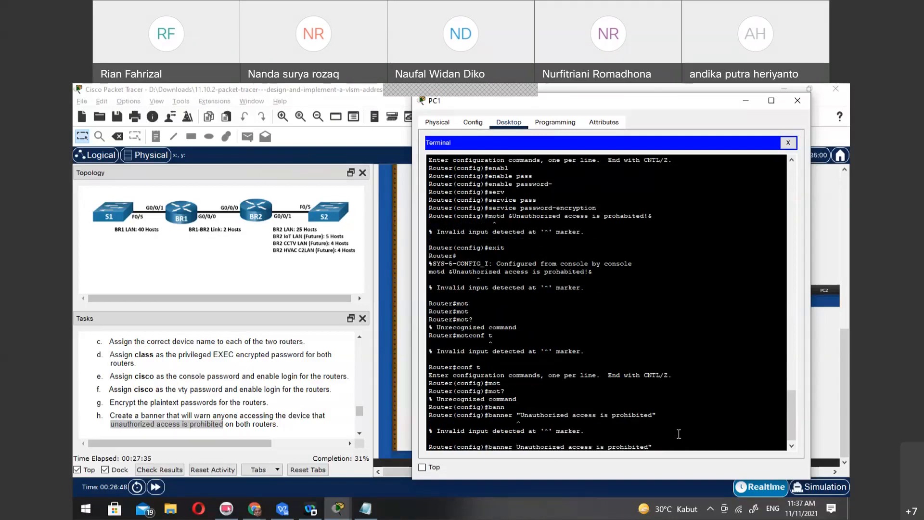
type("&")
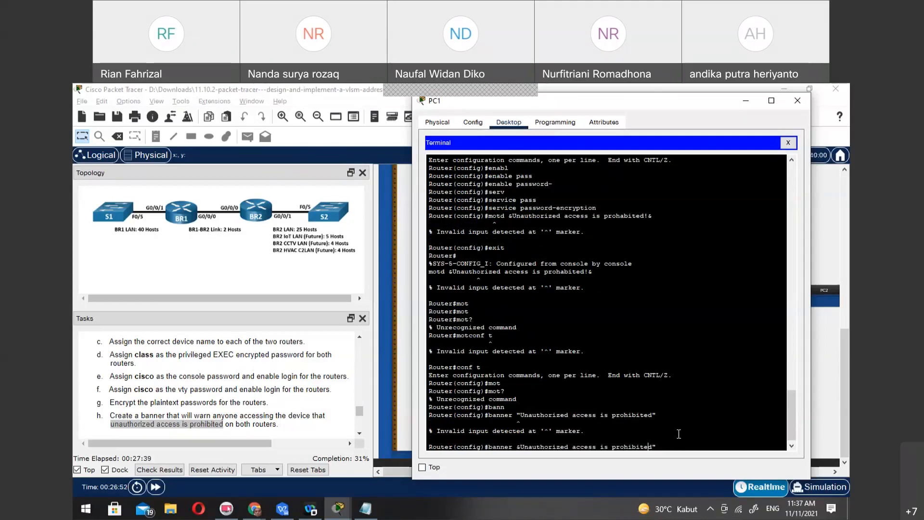
key("Return")
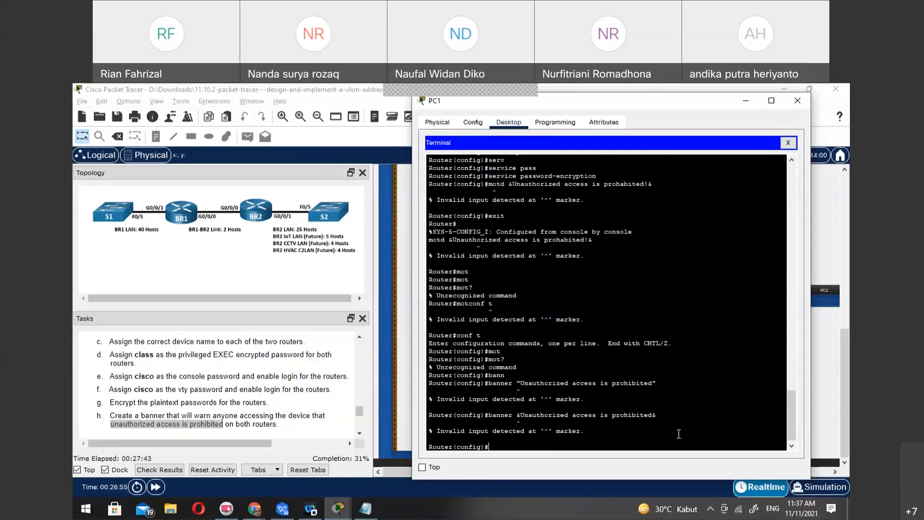
Query help on the recalled banner command, then try banner-motd banner "Unauthorized access is prohibited" and motd alone
key("Up")
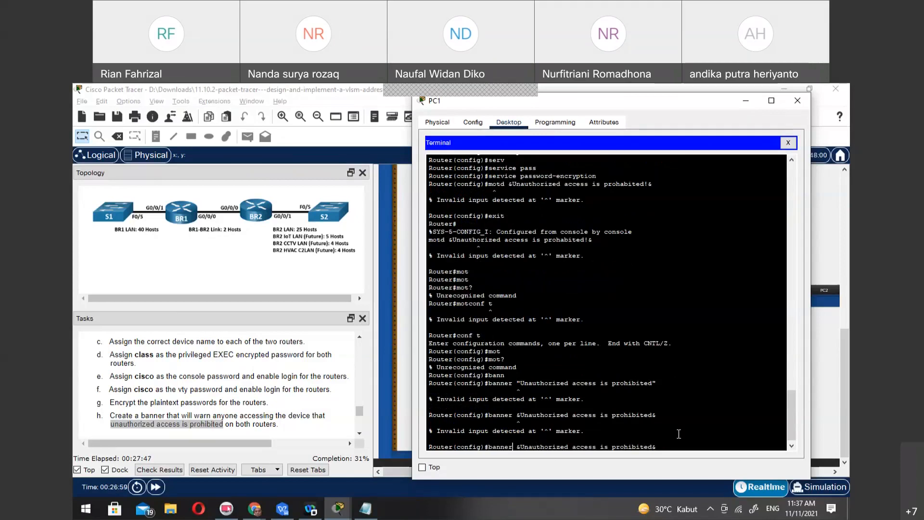
type("?")
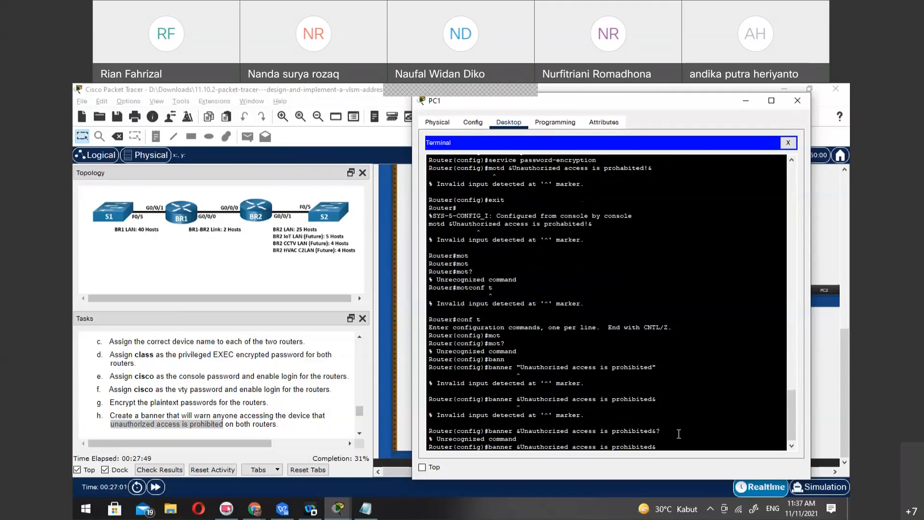
key("Left")
key("BackSpace")
type("\"")
key("Right")
key("Right")
key("Right")
key("Right")
key("Right")
key("Right")
key("Right")
key("Right")
key("Right")
key("Right")
key("Right")
key("Right")
key("Right")
key("Right")
key("Right")
key("Right")
key("Right")
key("Right")
key("Right")
key("Right")
key("BackSpace")
type("\"")
type("-motd ")
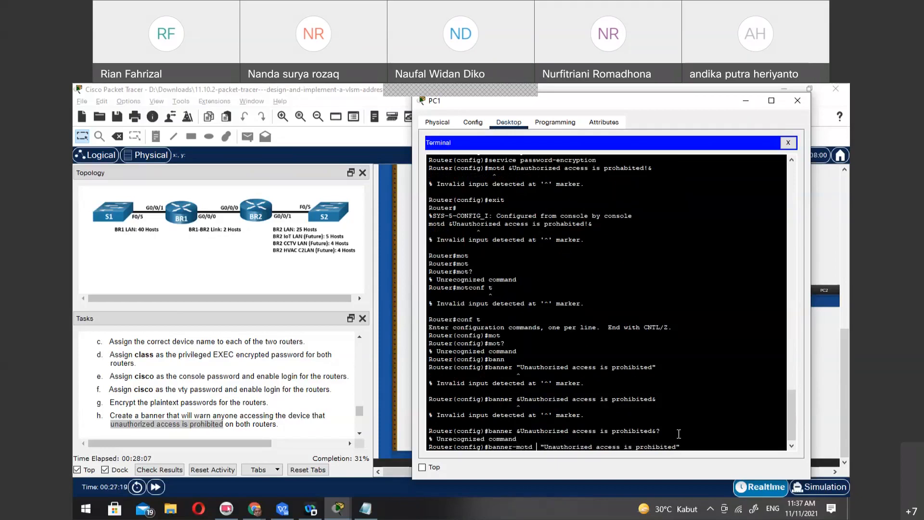
type("banner")
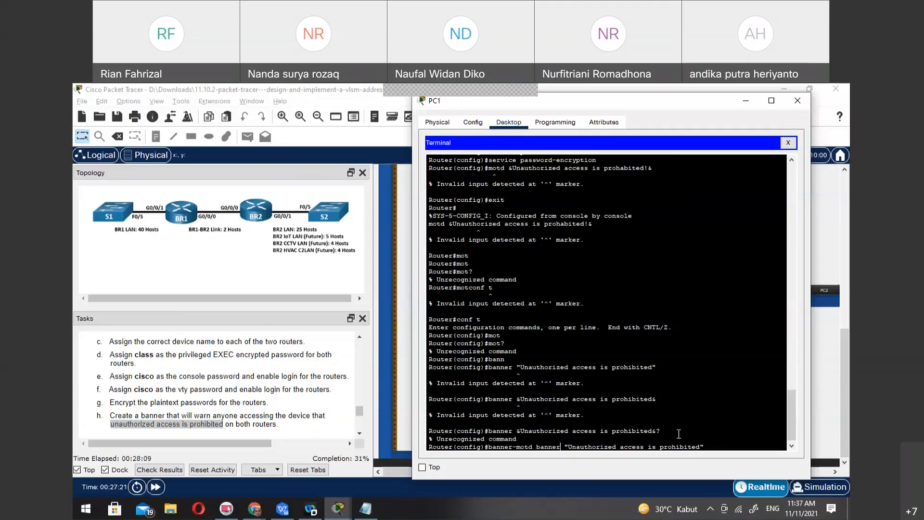
key("Return")
type("motd")
key("Return")
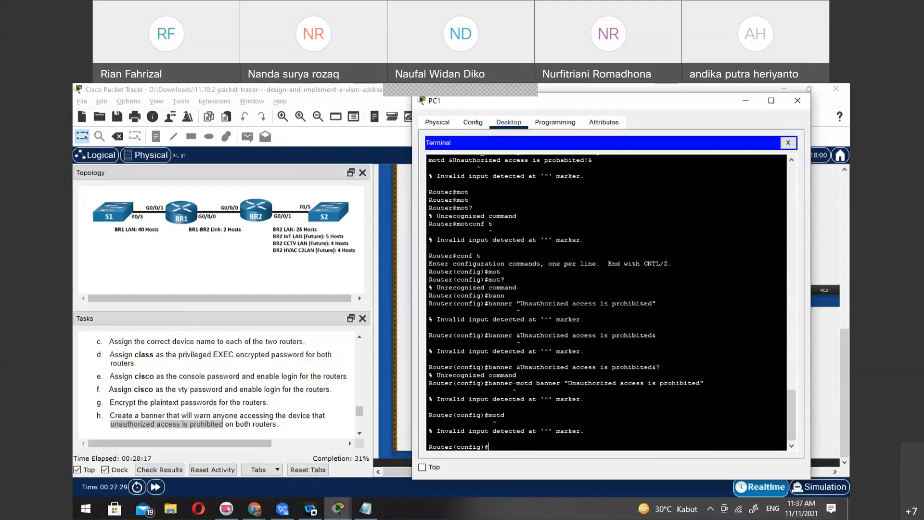
Set a trial message-of-the-day banner with banner motd %Test% in global configuration mode
key("alt+Tab")
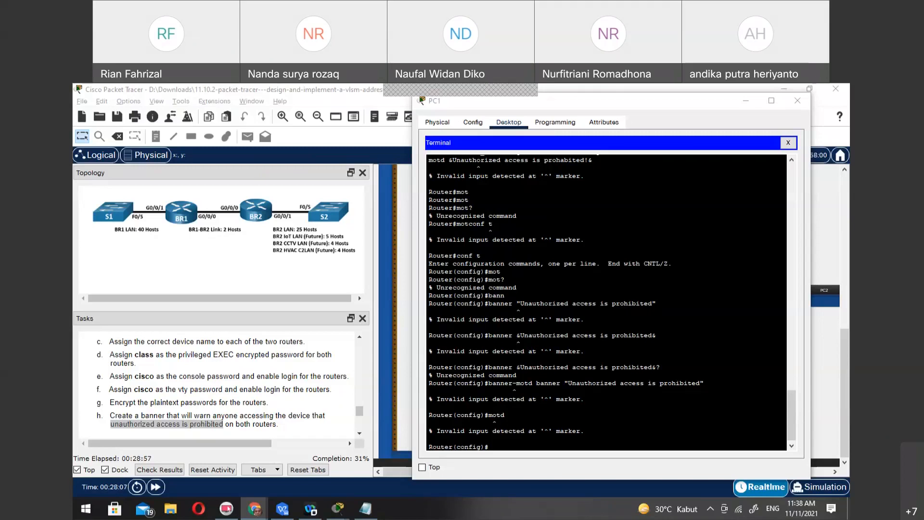
left_click(600, 445)
type("banner")
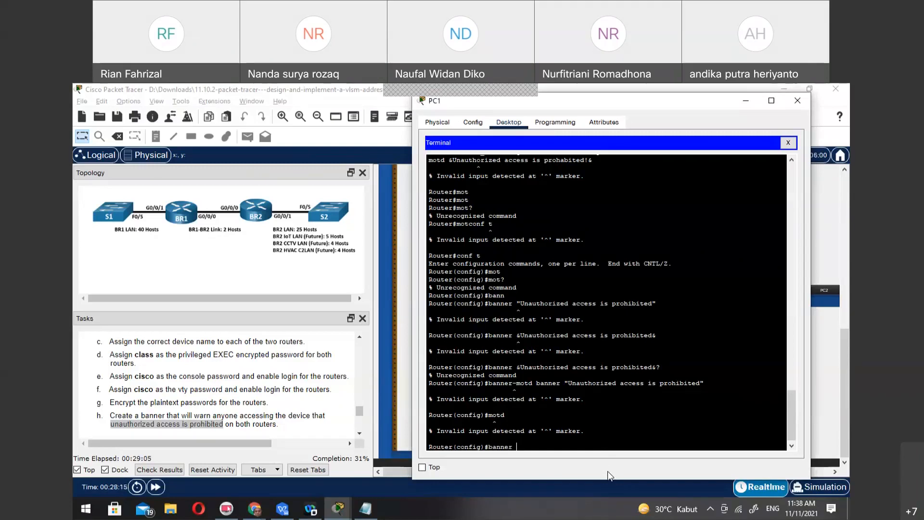
type("motd")
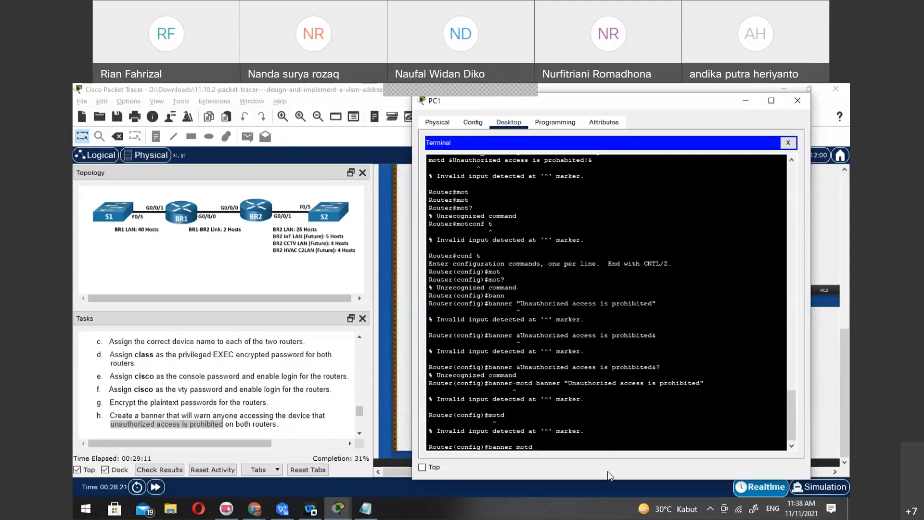
type("%Test%")
key("Return")
Recall the banner command, replace the text, and run banner motd %Unauthorized access is prohabitied%
key("Up")
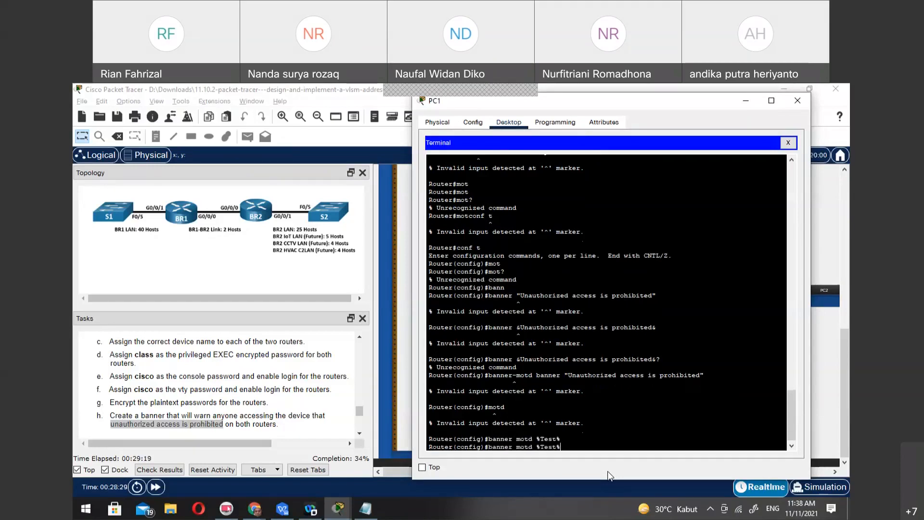
key("BackSpace")
key("BackSpace")
key("BackSpace")
key("BackSpace")
key("BackSpace")
type("Unauthorized access is prohabitied")
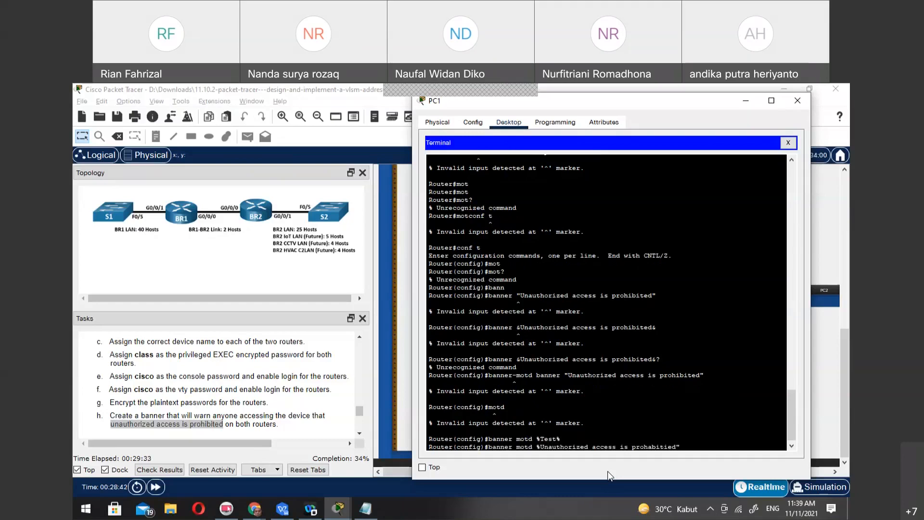
type("%$")
key("BackSpace")
key("Return")
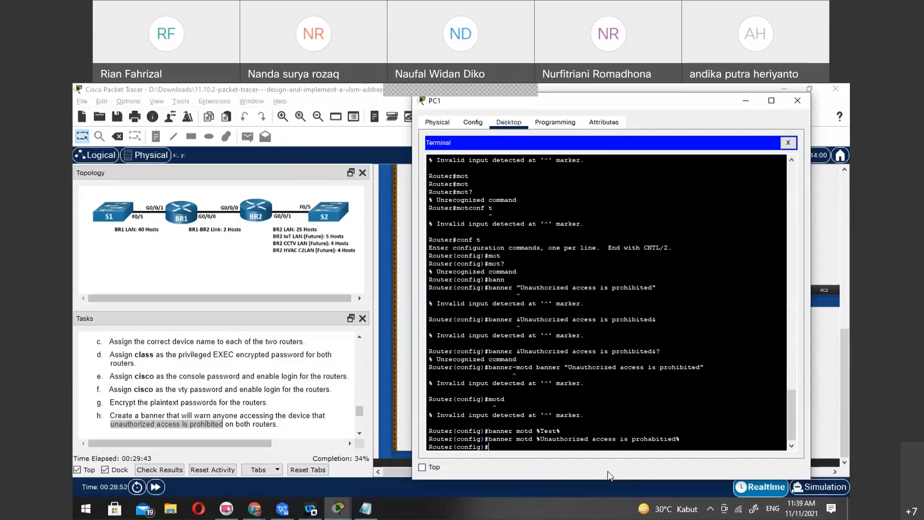
Leave configuration mode with end, exit the console session, and log back in with the console password
type("end")
key("Return")
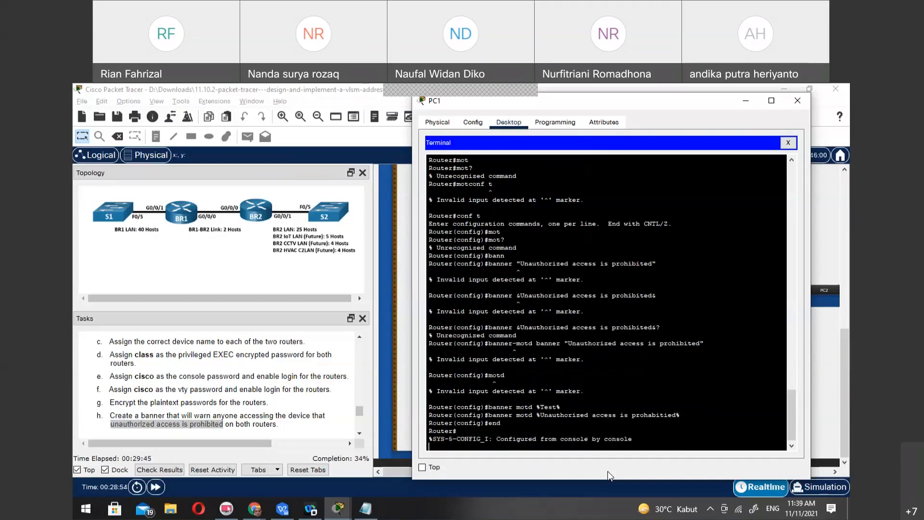
type("exi")
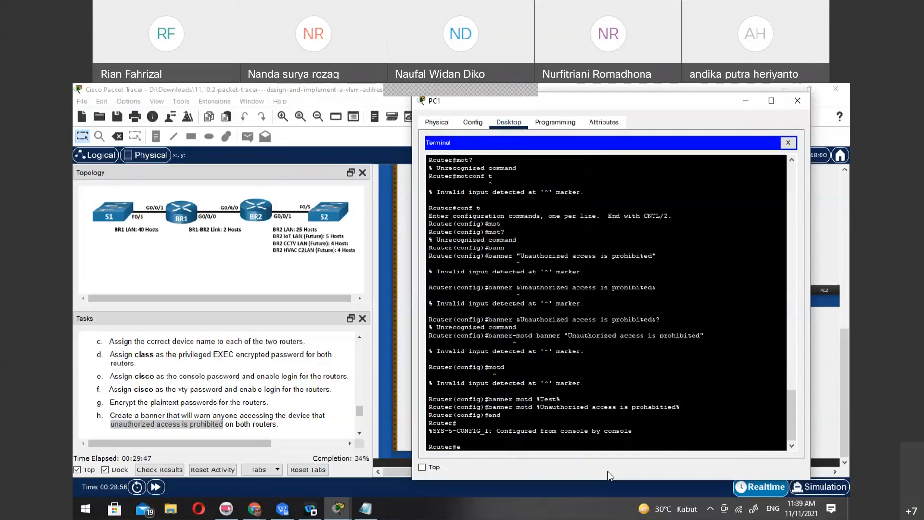
key("Return")
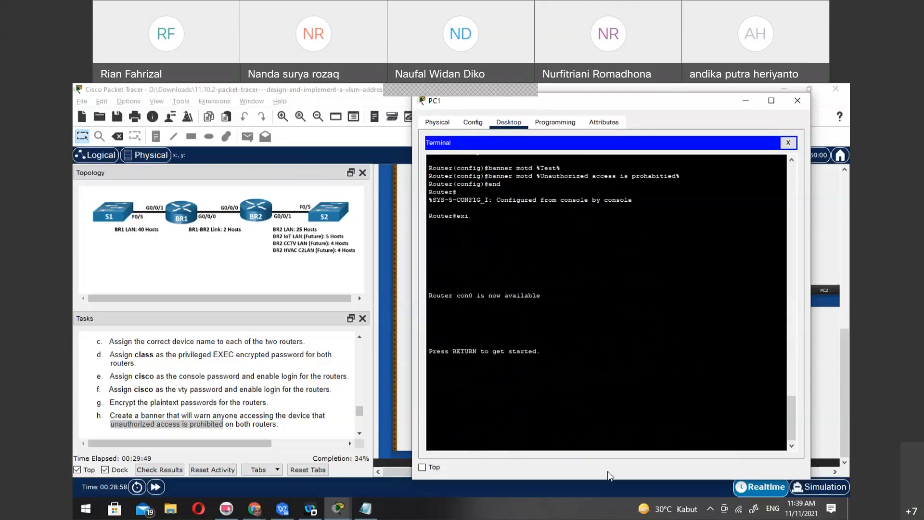
key("Return")
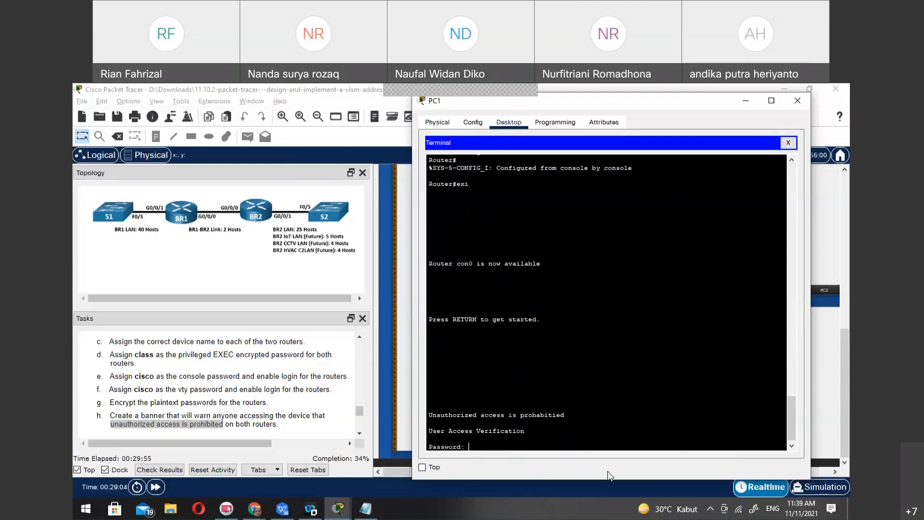
key("Return")
Try to enter privileged EXEC mode with en and the privileged EXEC password
type("en")
key("Return")
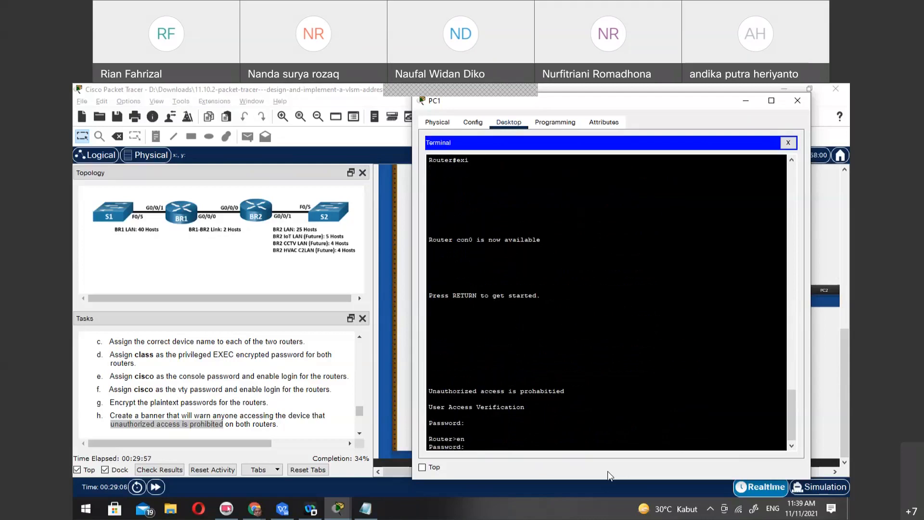
key("Return")
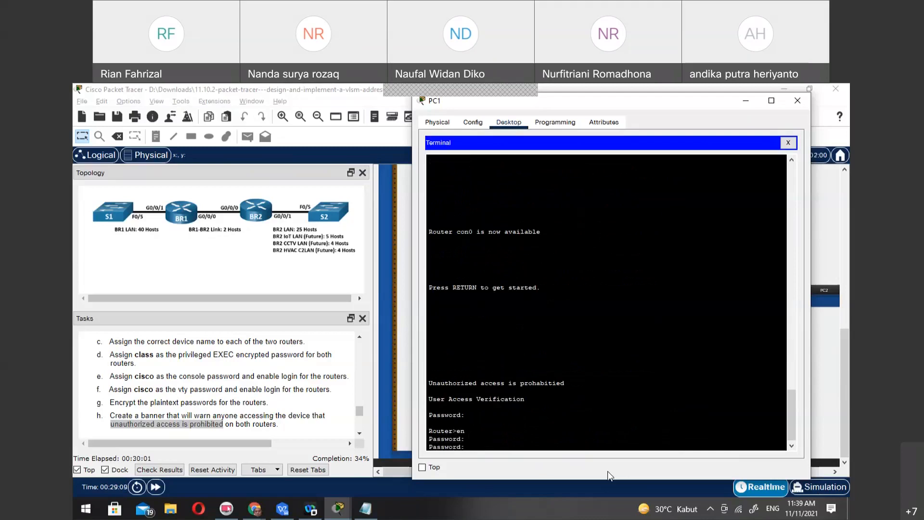
key("Return")
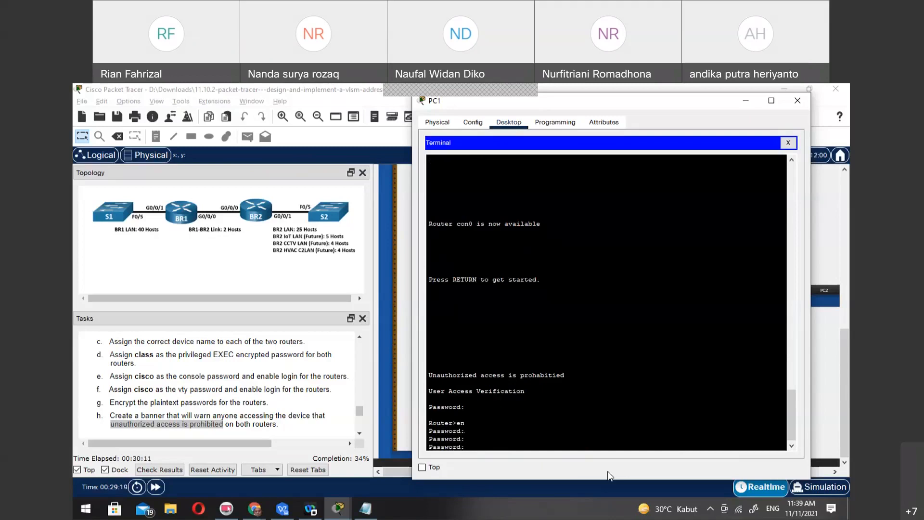
key("Return")
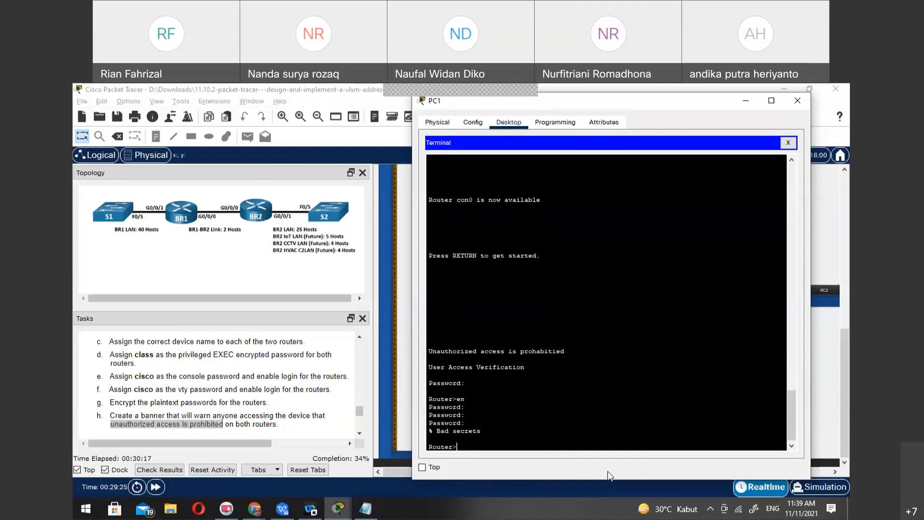
Look up the privileged EXEC password in the task instructions, and enter privileged EXEC mode with en and that password
scroll(205, 403, "up", 1)
scroll(205, 403, "up", 2)
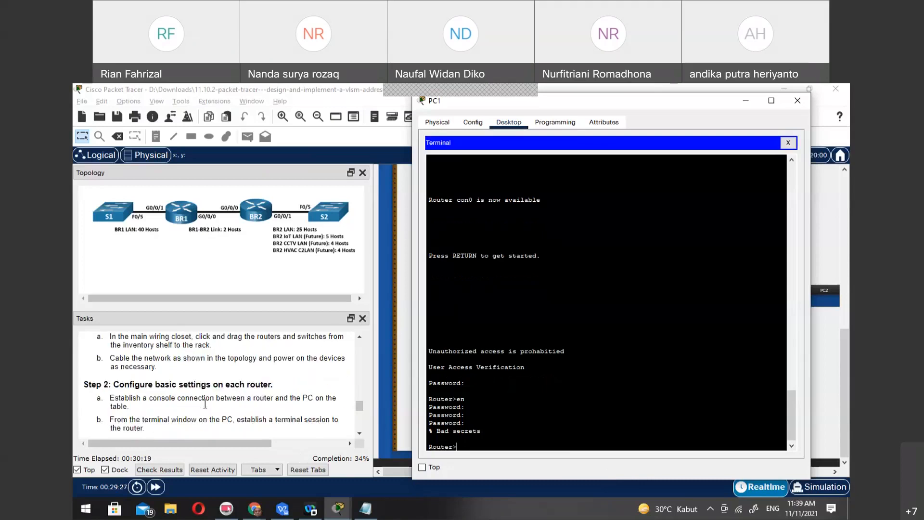
scroll(205, 403, "up", 2)
scroll(205, 405, "down", 2)
scroll(205, 404, "down", 2)
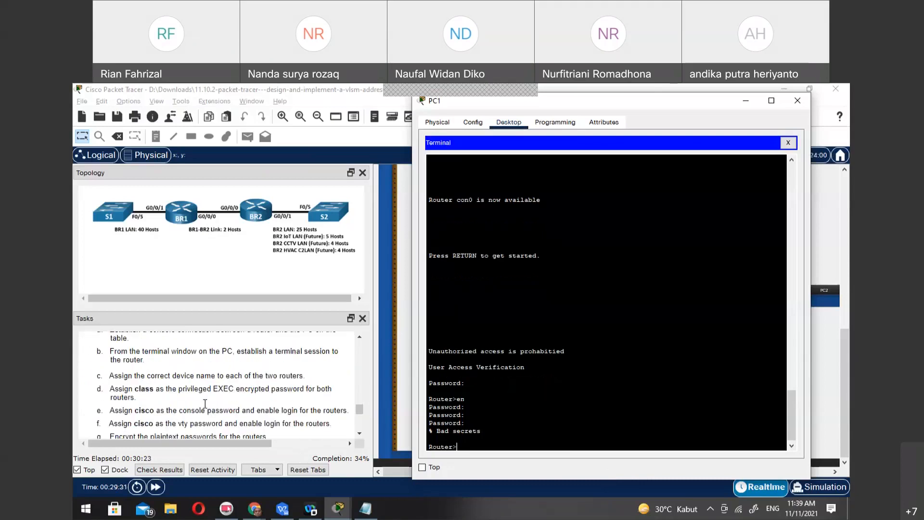
type("en")
key("Return")
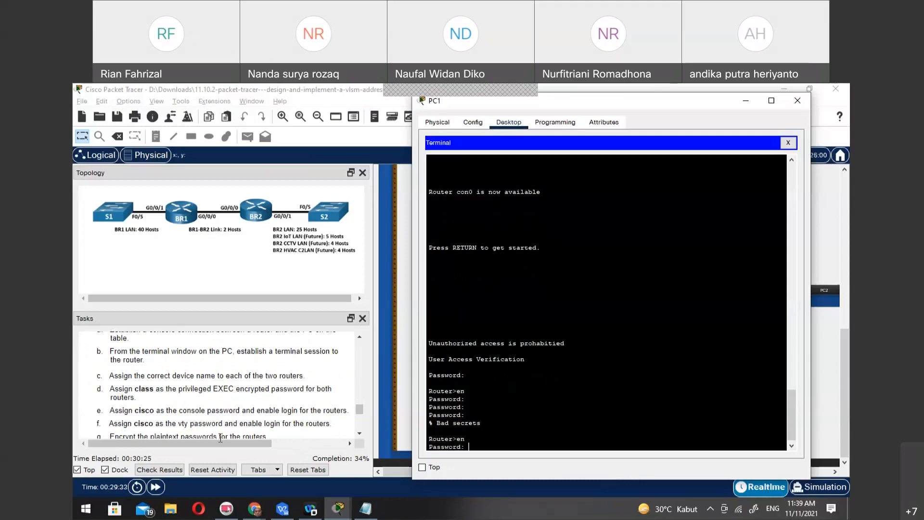
key("Return")
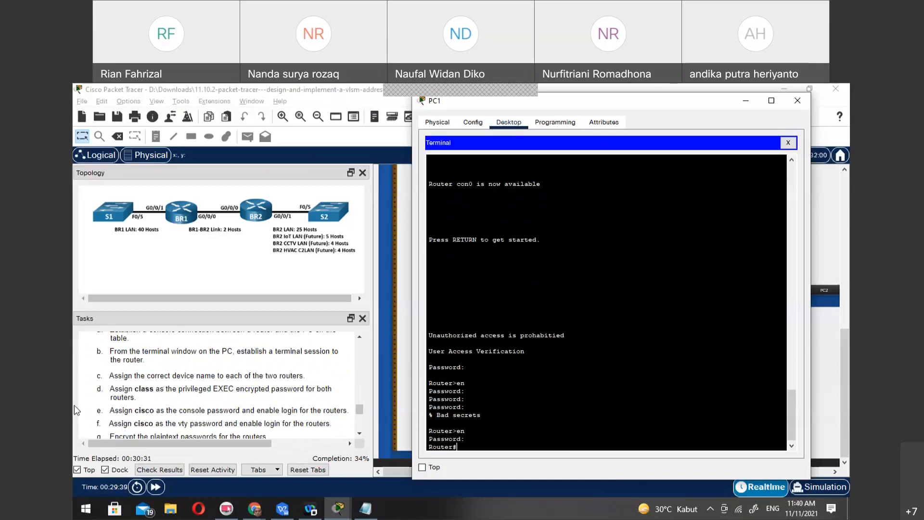
Review the router tasks through Step 3 in the instructions, and close PC1's terminal and window
left_click(220, 422)
scroll(222, 422, "down", 5)
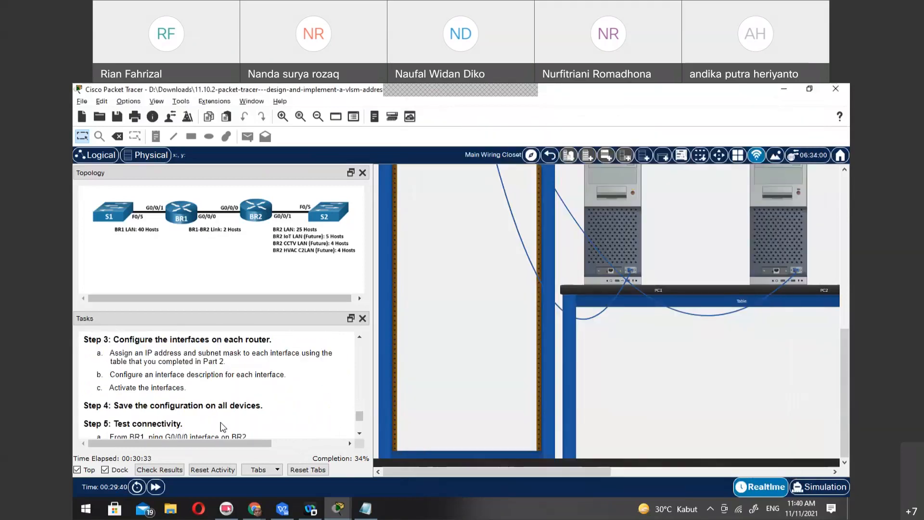
scroll(222, 422, "up", 4)
scroll(222, 422, "down", 1)
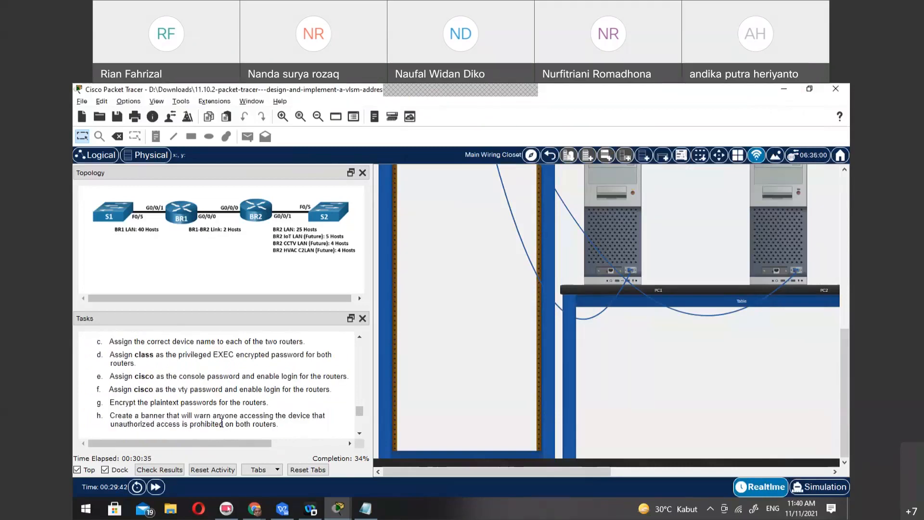
scroll(215, 435, "down", 1)
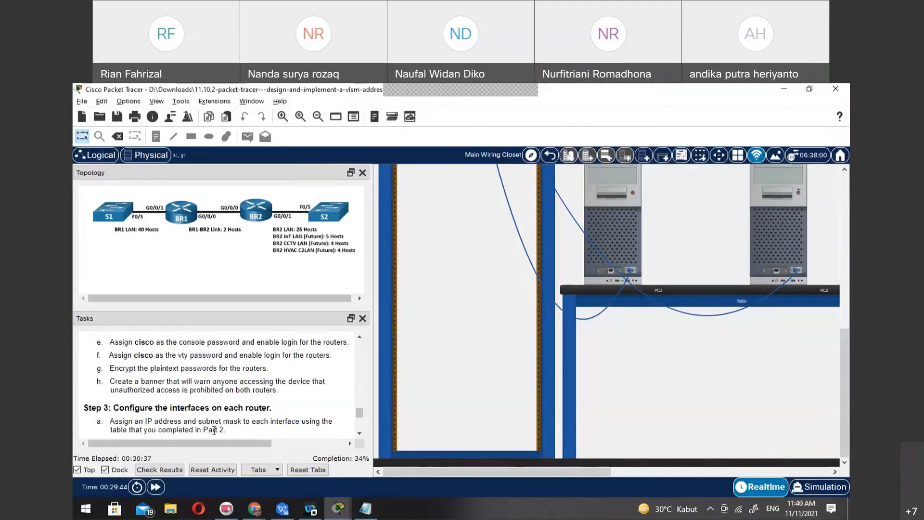
scroll(214, 430, "down", 1)
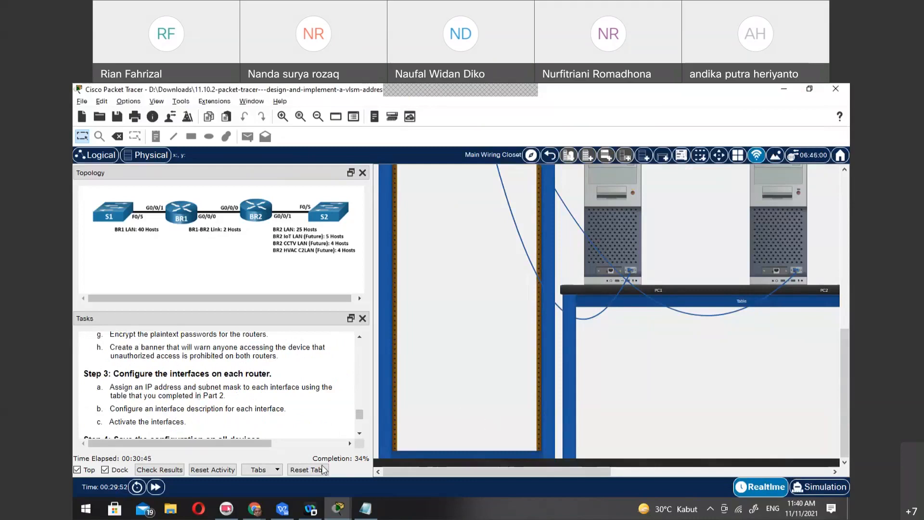
mouse_move(337, 513)
left_click(383, 466)
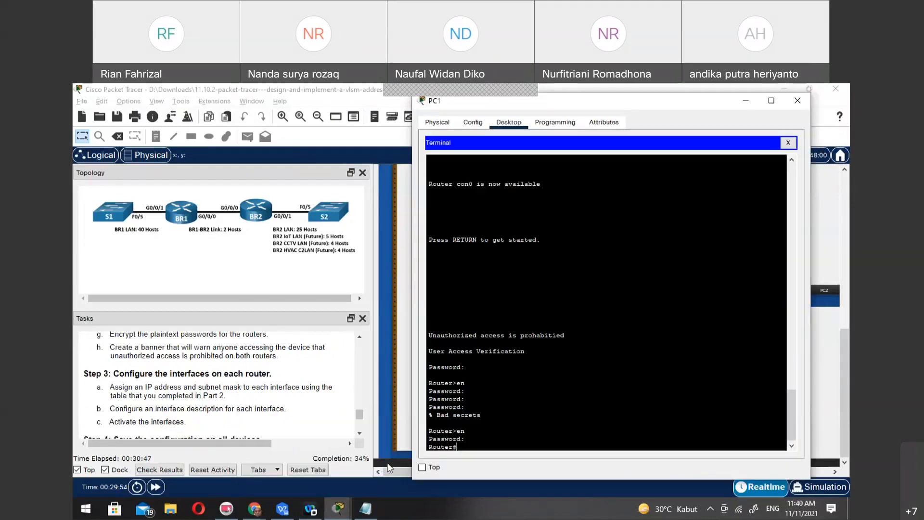
left_click(789, 143)
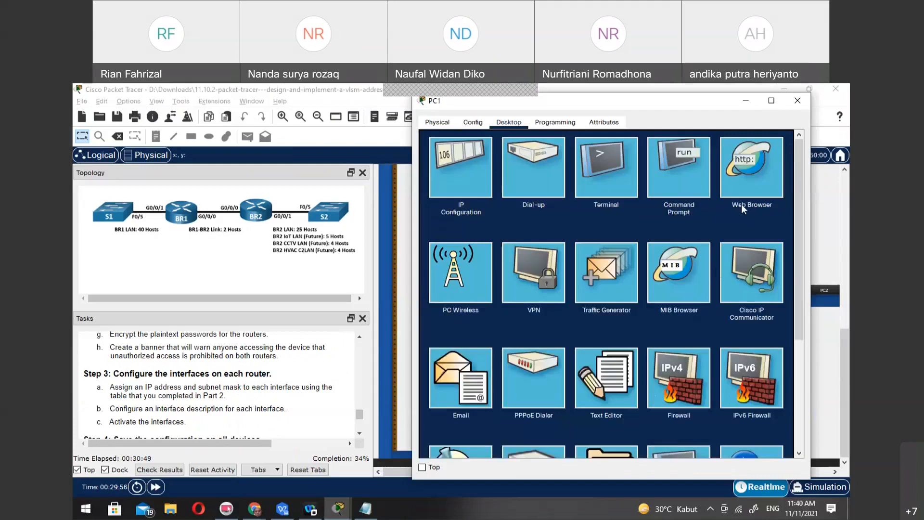
left_click(796, 103)
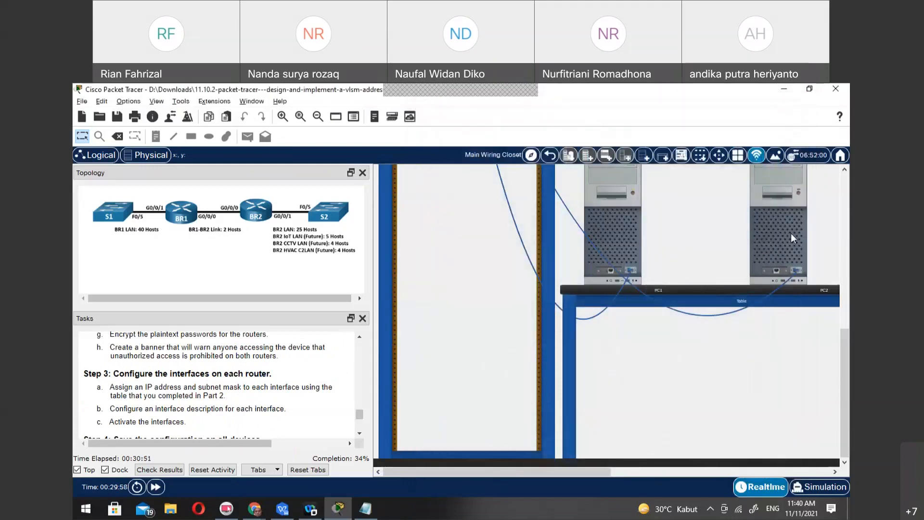
Open PC2's desktop applications, dismiss the error, and power on PC2 in the main wiring closet
left_click(775, 227)
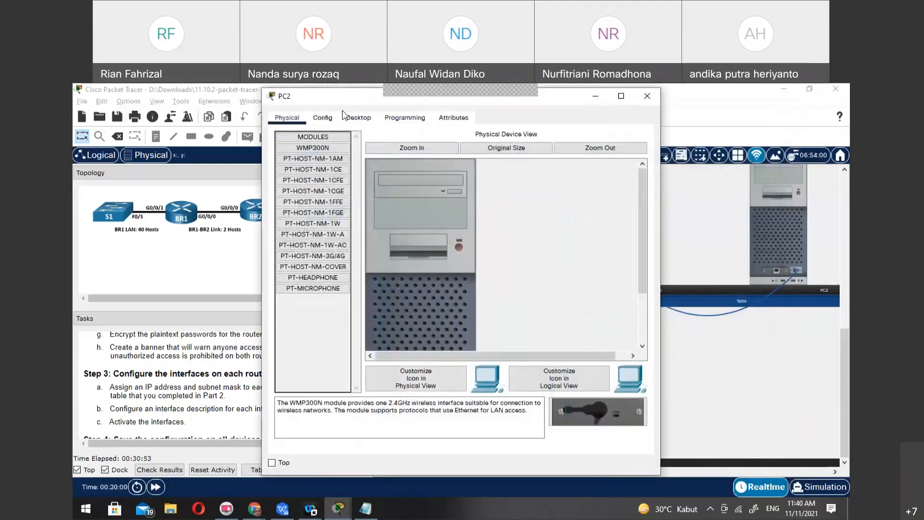
left_click(359, 117)
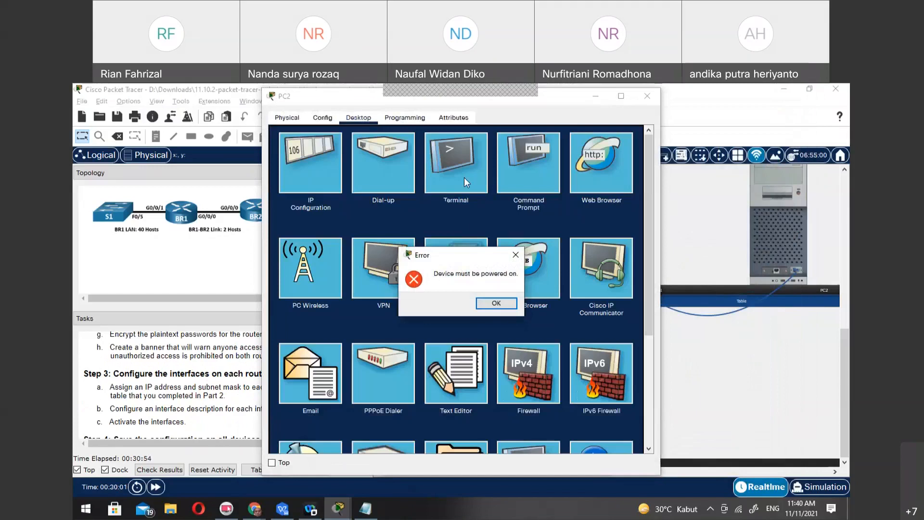
left_click(497, 303)
left_click(800, 192)
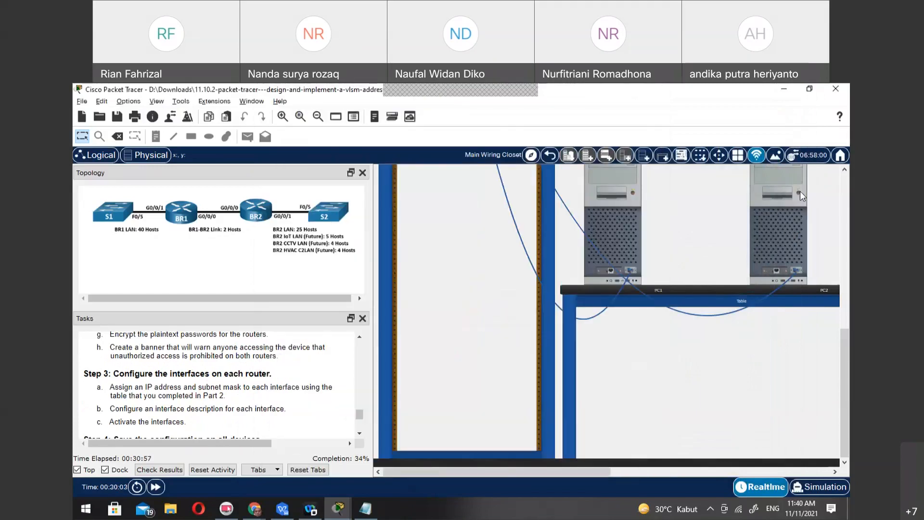
Open a terminal session on PC2 with 9600 bits per second, 8 data bits, no parity, and 1 stop bit
left_click(778, 241)
left_click(359, 118)
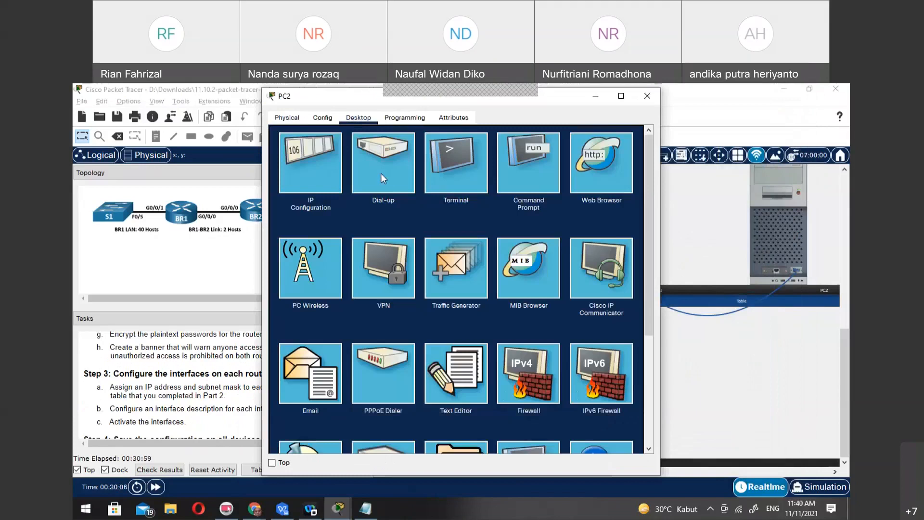
left_click(454, 167)
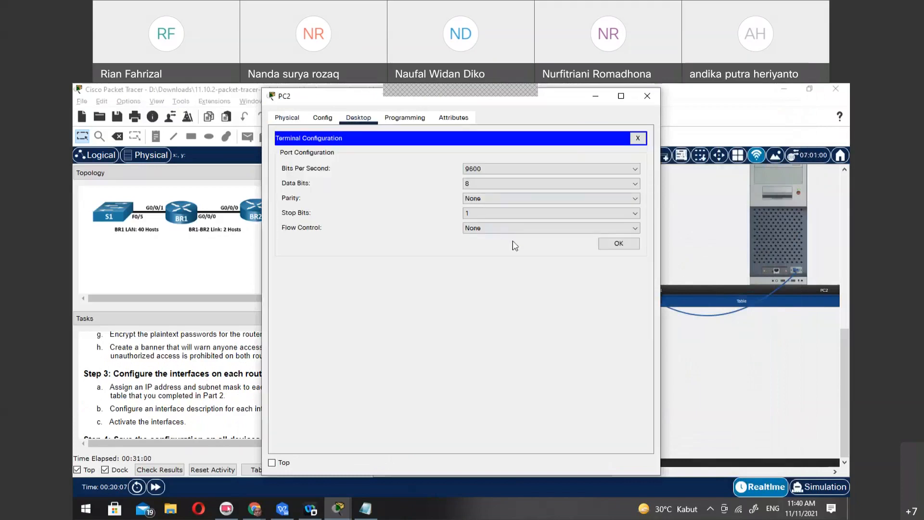
left_click(611, 243)
Decline the initial configuration dialog with no, and enter global configuration mode on PC2's router with en and conf t
type("n")
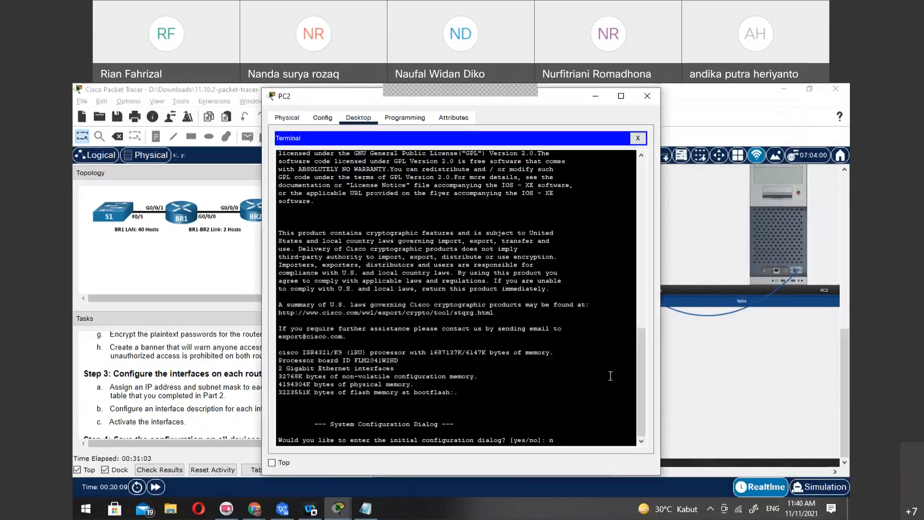
type("o")
key("Return")
key("Return")
type("en")
key("Return")
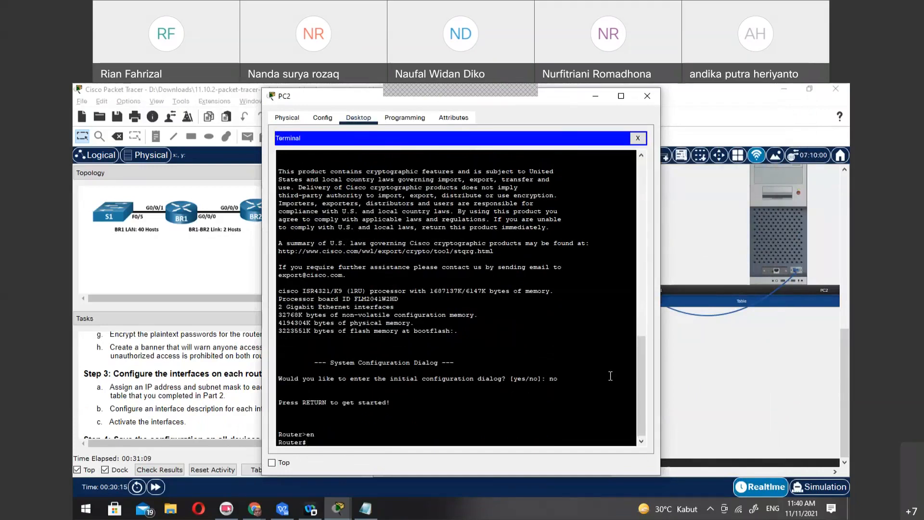
type("conft t")
key("Return")
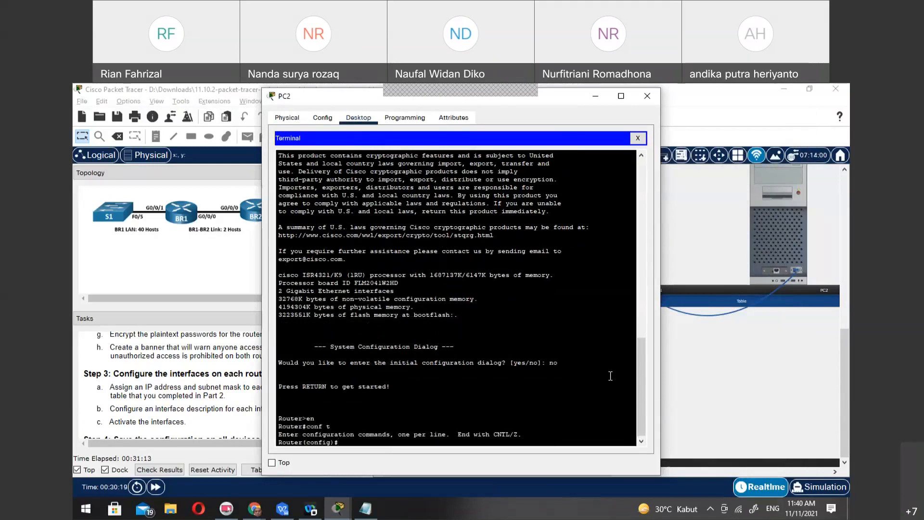
Set the router's enable password using the enable password command, entering the required password
type("enab")
key("Tab")
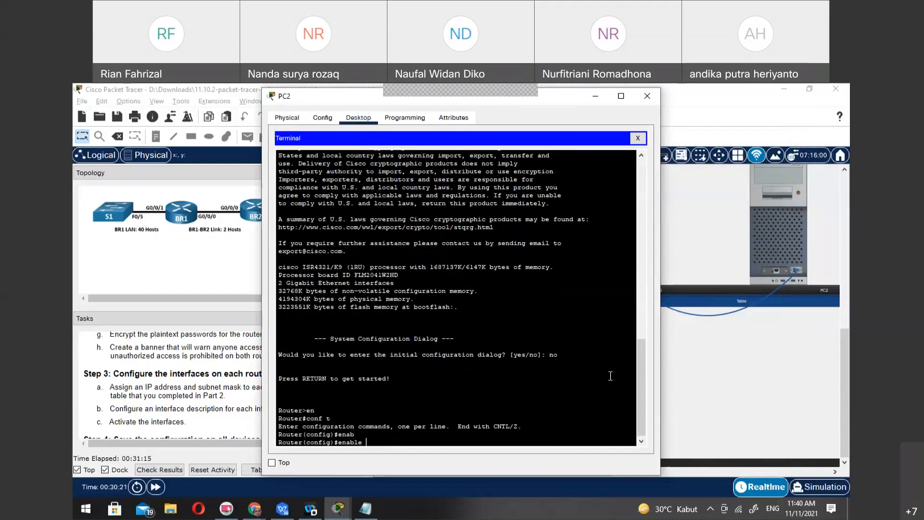
type("pass")
key("Tab")
type("cic")
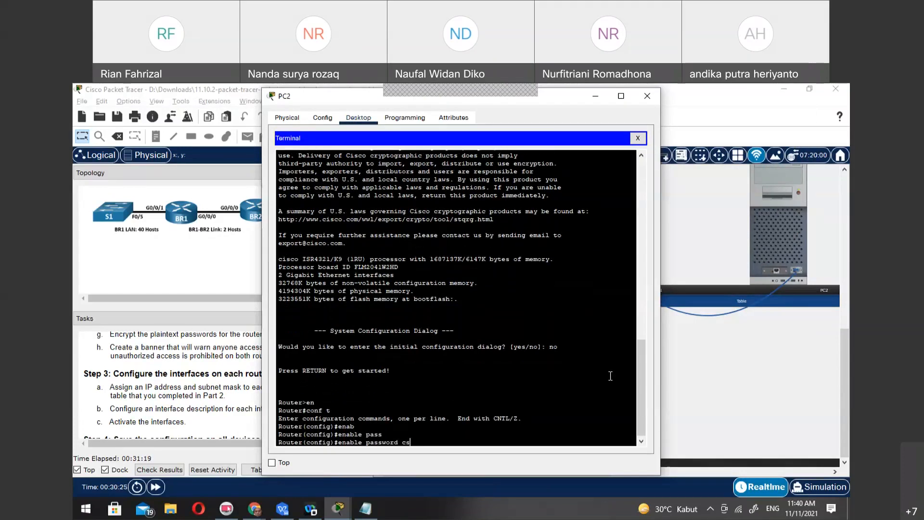
type("co")
key("Return")
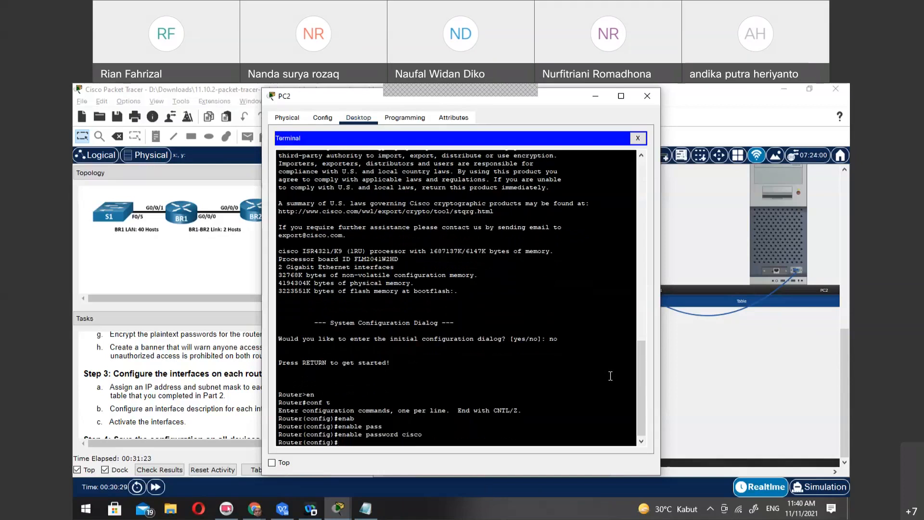
Set the encrypted privileged EXEC password using the enable secret command
type("enab")
key("Tab")
type("s")
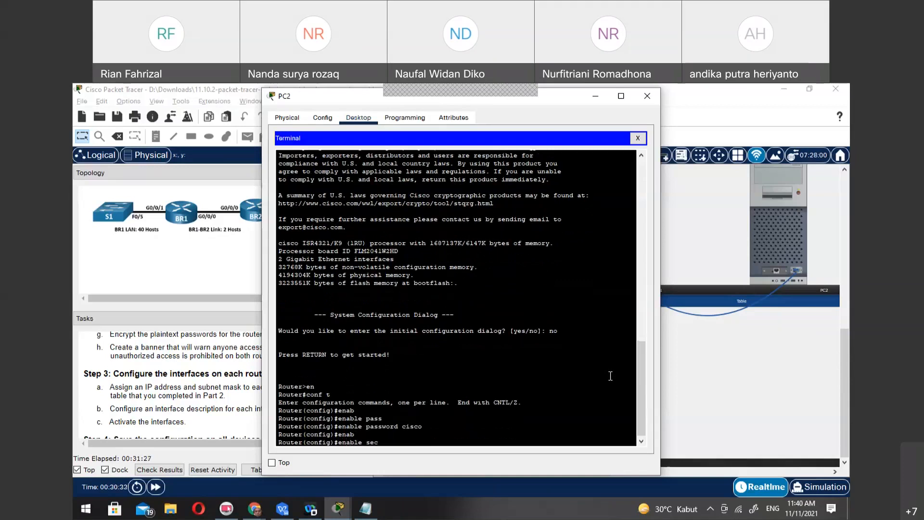
type("ec")
key("Tab")
type("class")
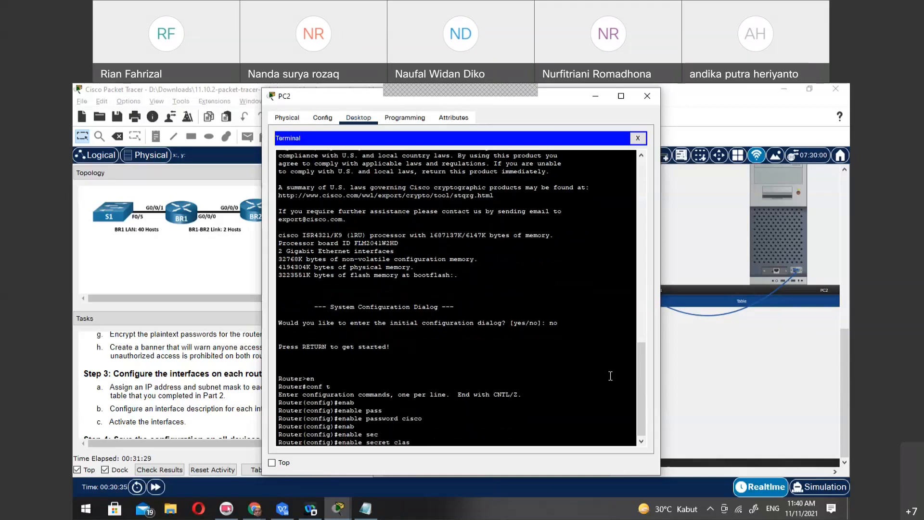
key("Return")
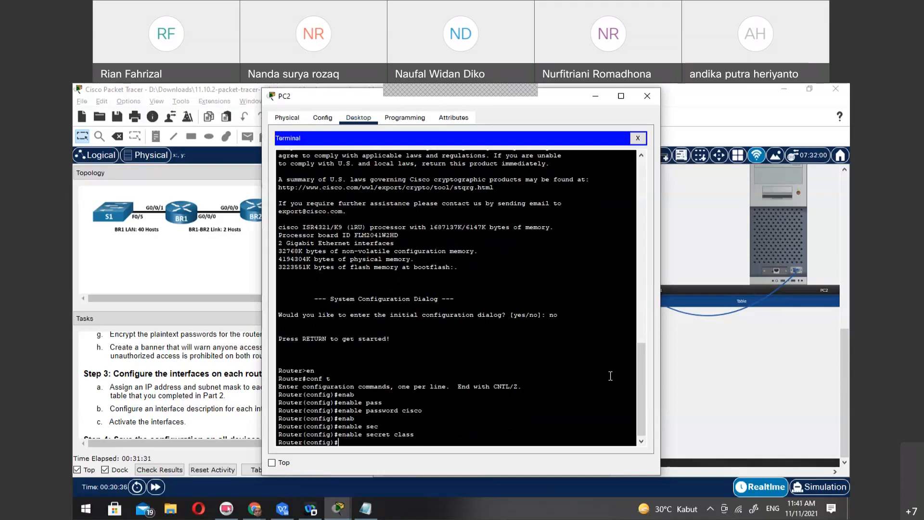
Configure vty lines 0 4 with the line password and login, and exit back to global configuration mode
type("lin vty 0 4")
key("Return")
type("pass")
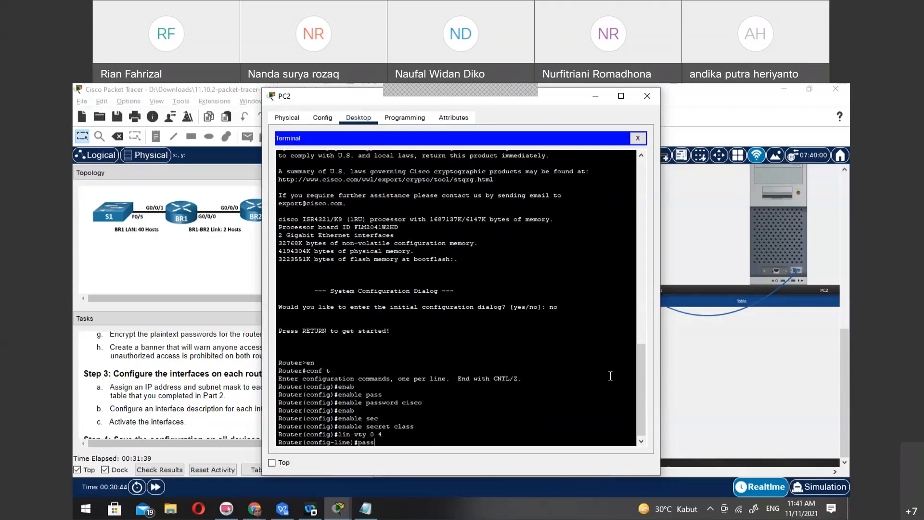
key("Return")
type("password cis")
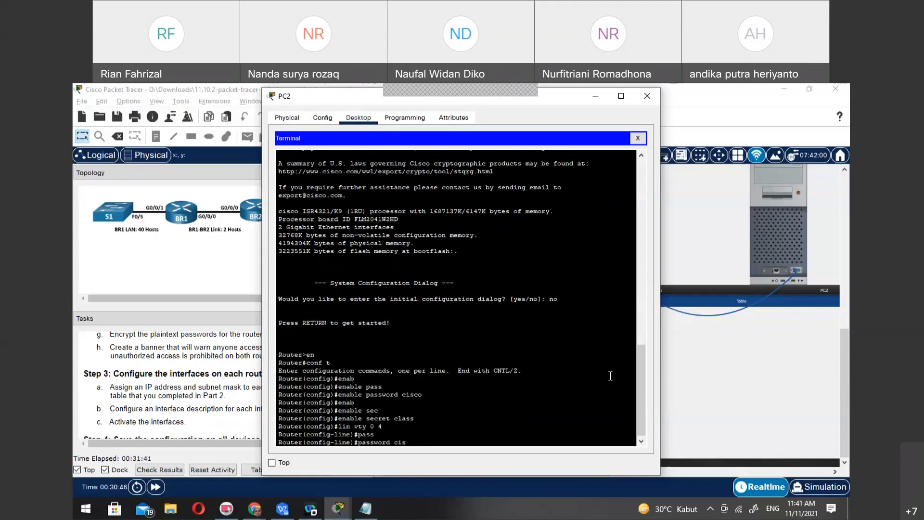
type("co")
key("Return")
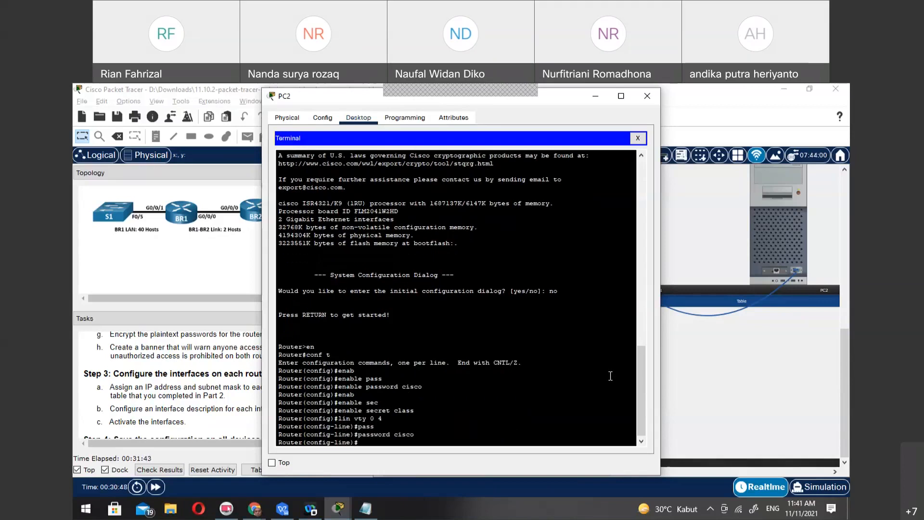
type("login")
key("Return")
type("exit")
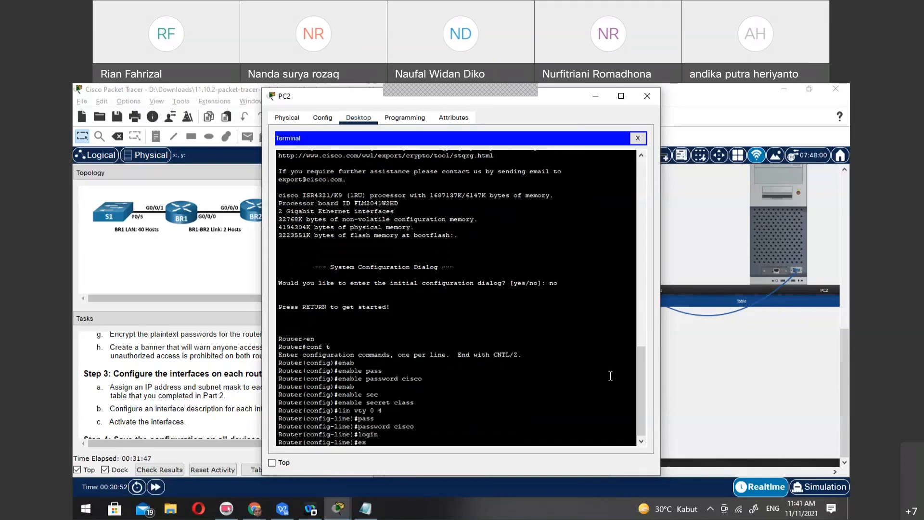
key("Return")
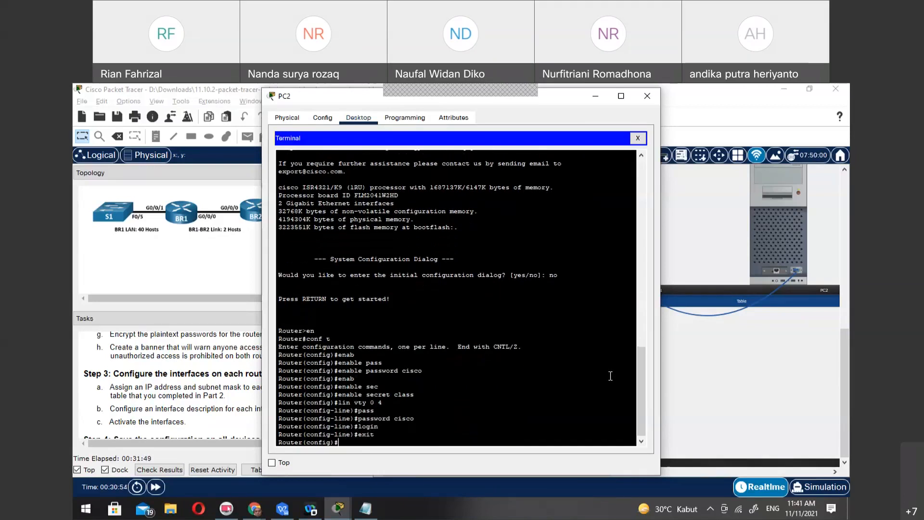
Encrypt the router's plaintext passwords with service password-encryption
type("serv")
key("Tab")
type("pas")
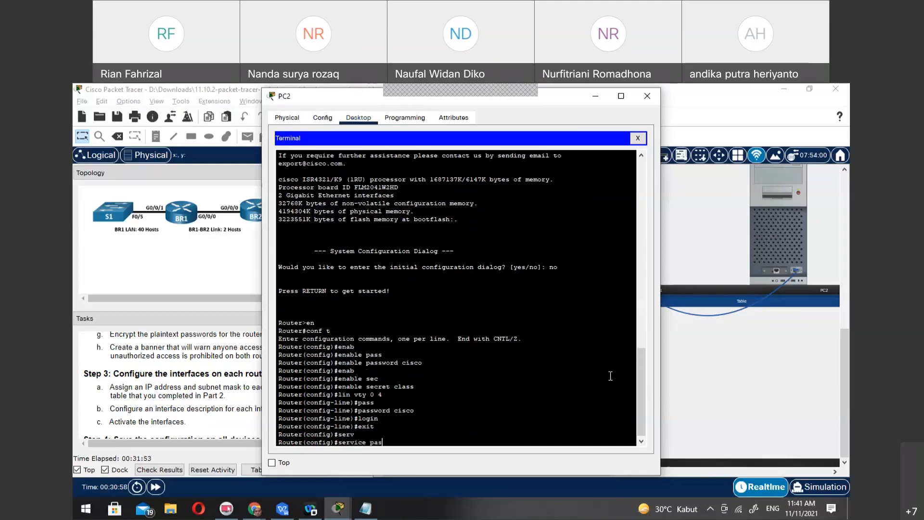
key("Tab")
key("Return")
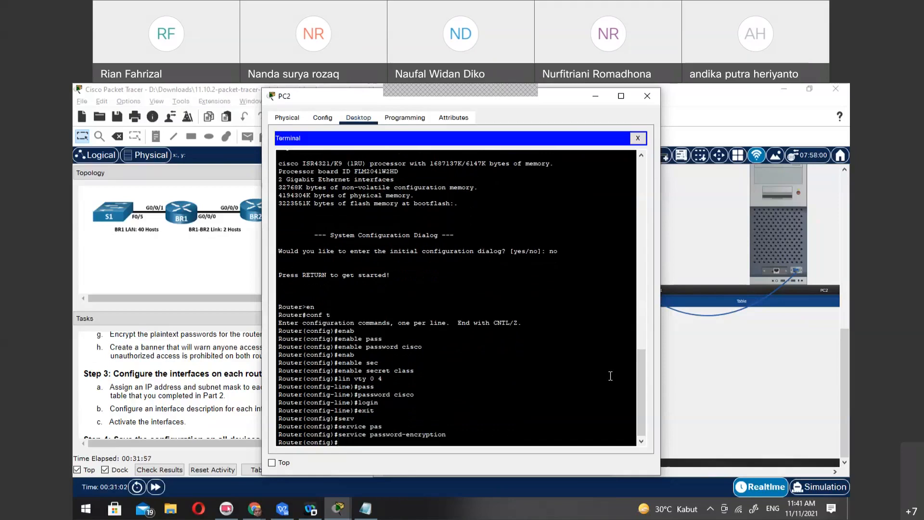
Create the MOTD banner "Unauthorized access is prohabited!" using % as the delimiter
type("bann")
key("Tab")
type("motd")
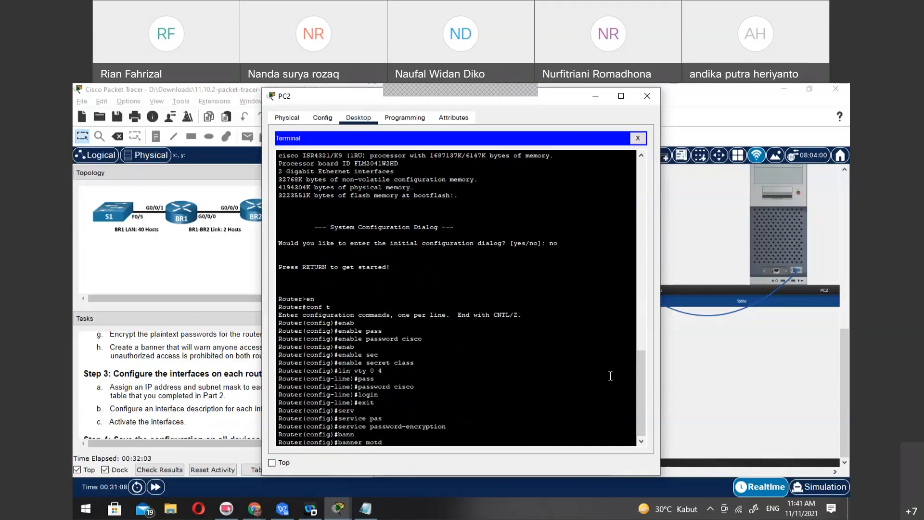
type(" $")
type("Un")
type("autho")
type("ri")
type("zed")
left_click_drag(326, 103, 529, 100)
type("access is prohabit")
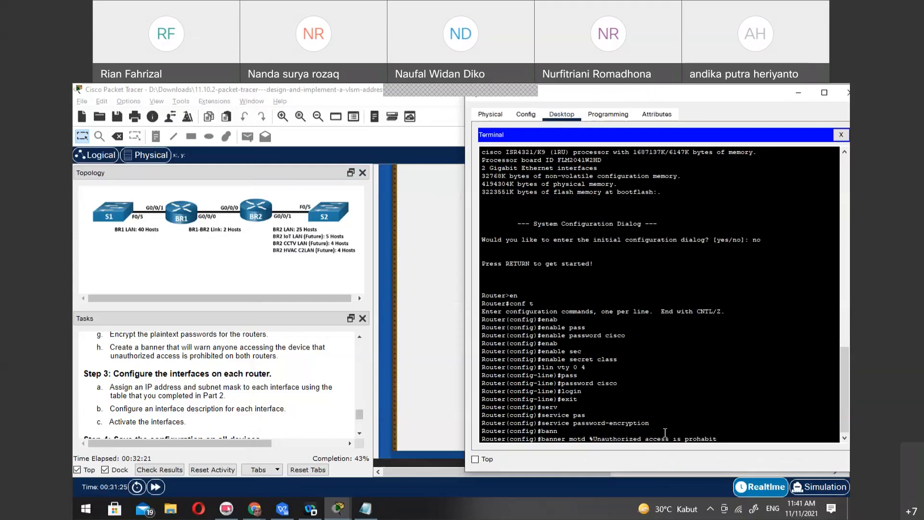
type("i")
key("BackSpace")
type("ed!")
type("%")
key("Return")
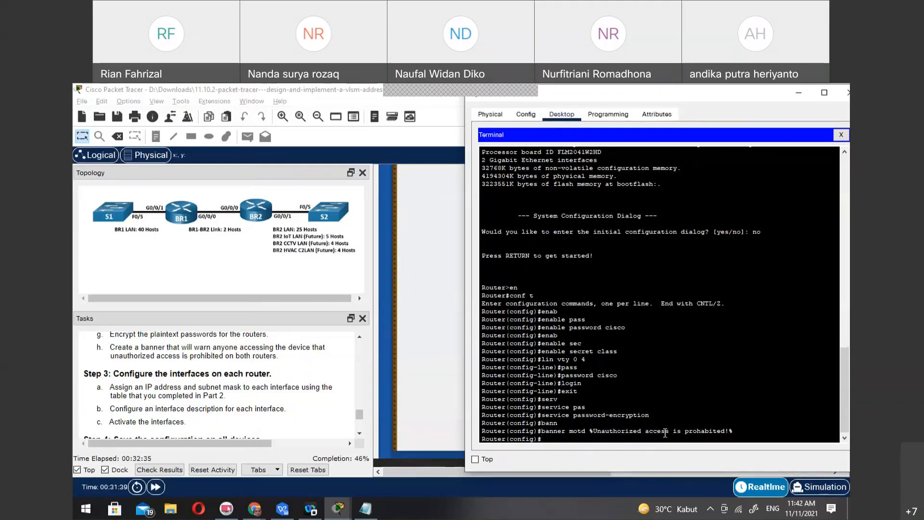
End configuration mode, exit the console session, and start a new session on the router
type("end")
key("Return")
type("exit")
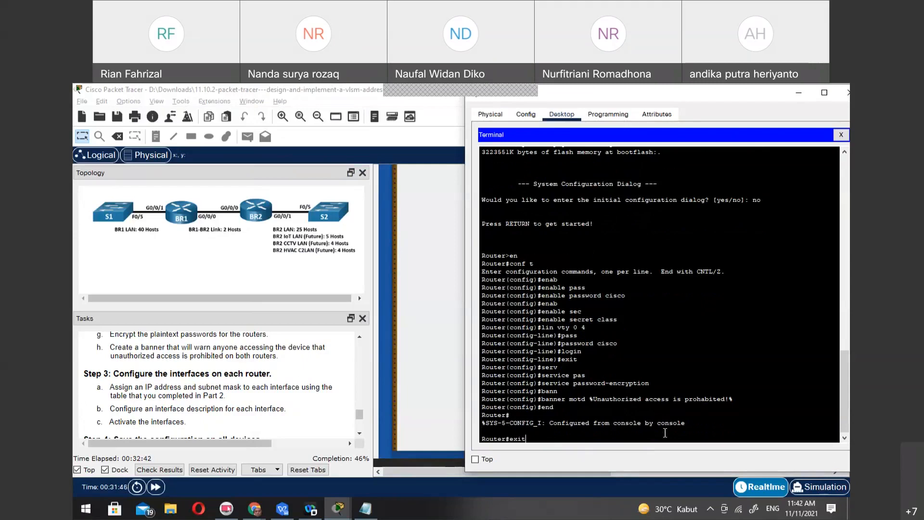
key("Return")
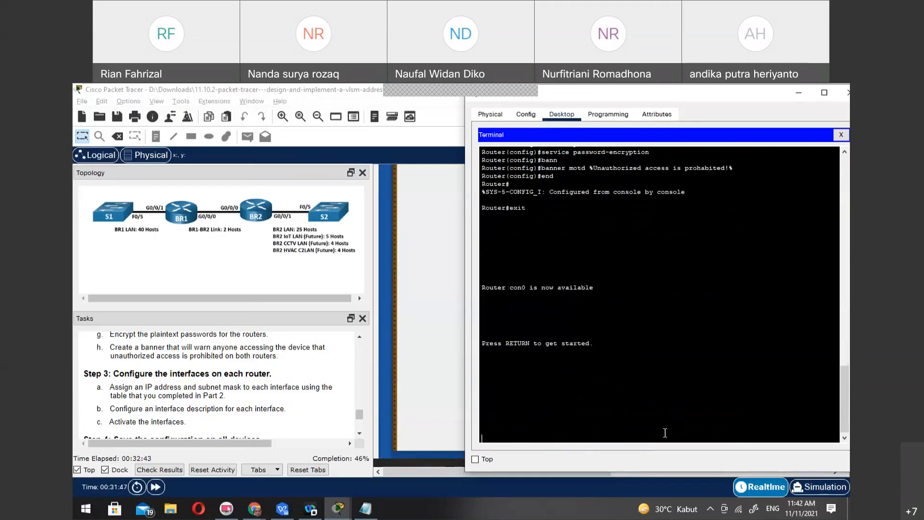
key("Return")
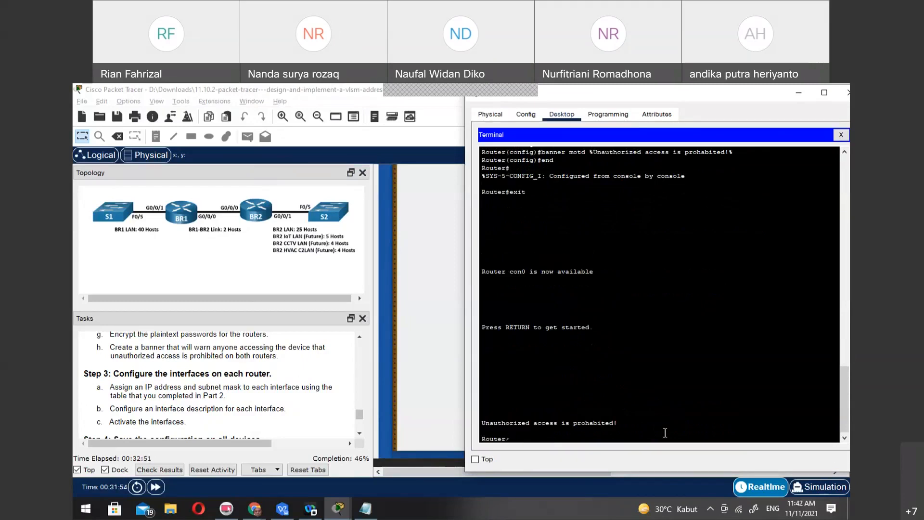
Enter privileged mode with en and the privileged EXEC password, and return to global configuration with conf t
type("en")
key("Return")
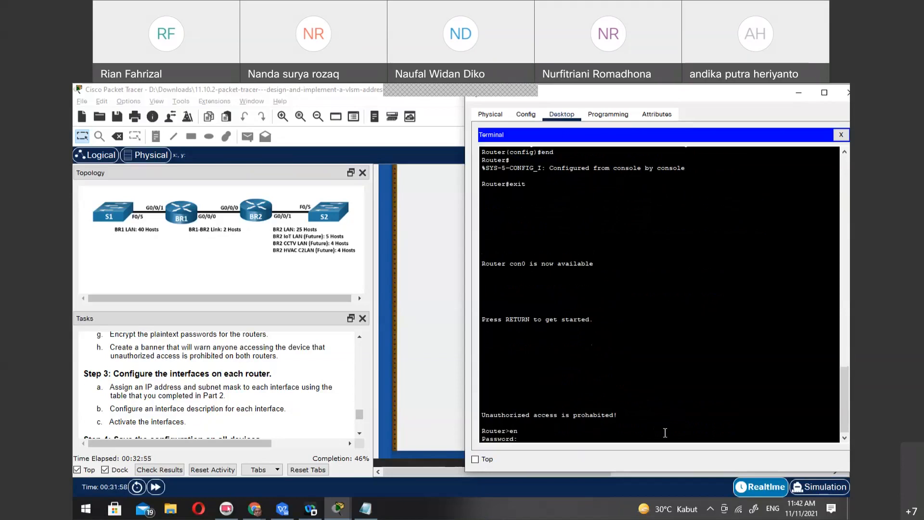
key("Return")
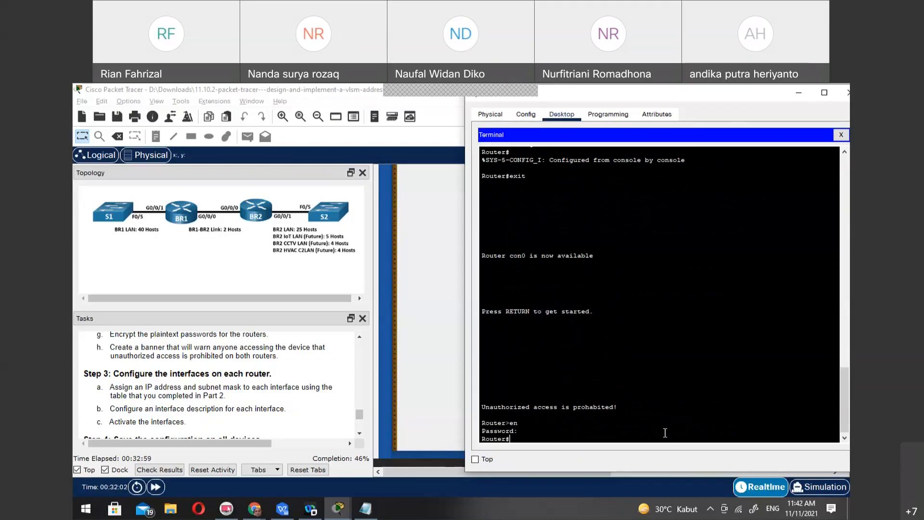
type("conf t")
key("Return")
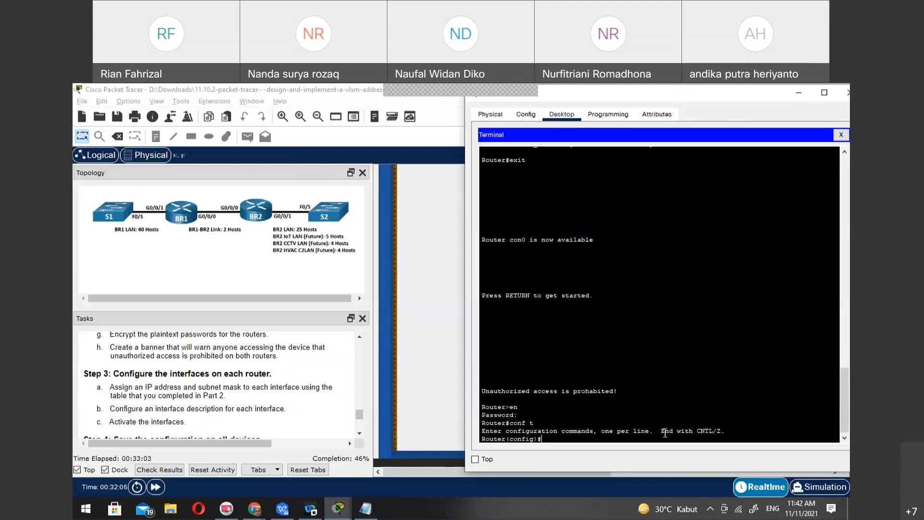
Configure line console 0 with the console password and login, and exit back to global configuration mode
type("line con")
key("Tab")
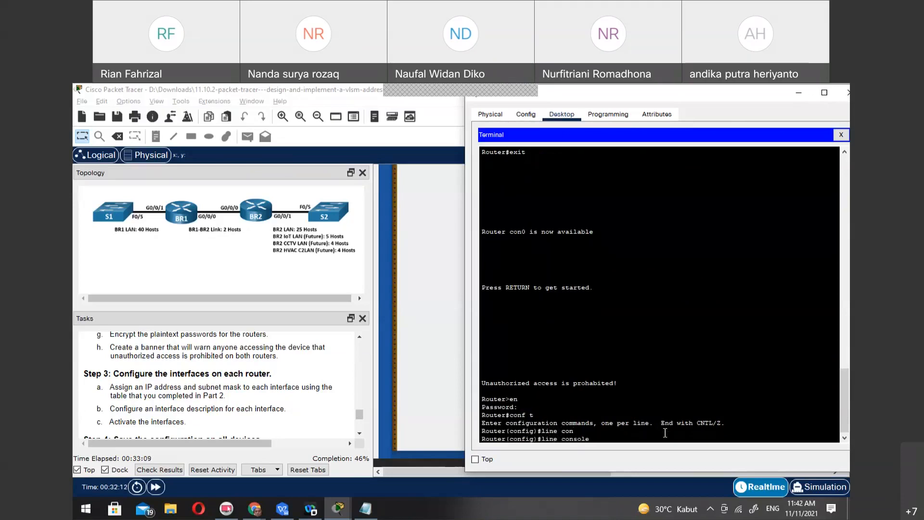
type("0")
key("Return")
type("password cisco")
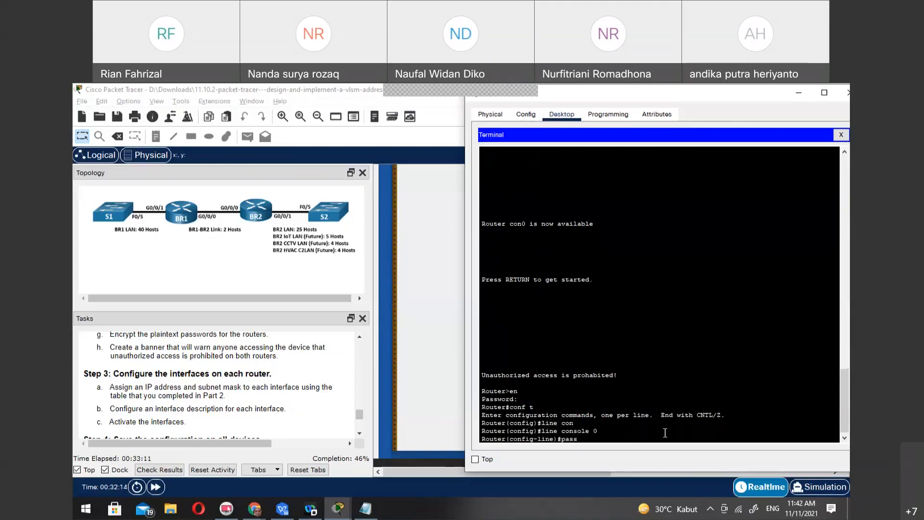
key("Tab")
type("cisco")
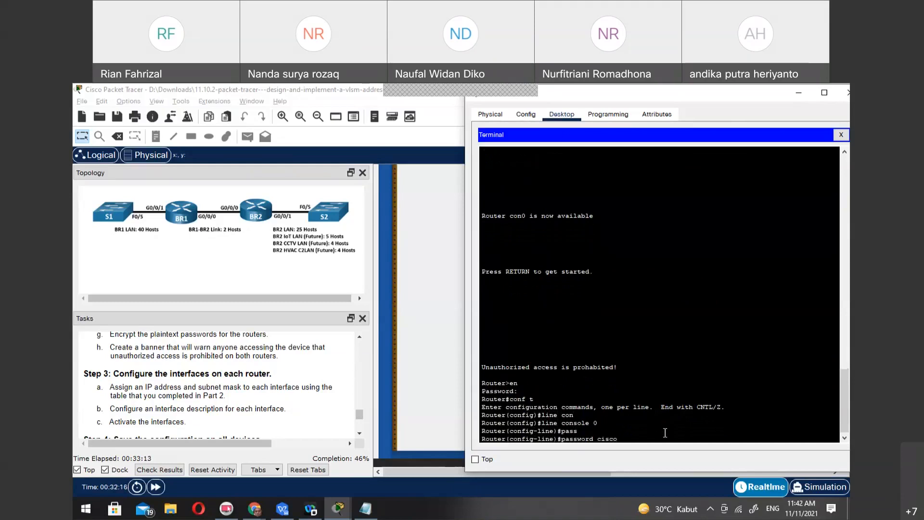
key("Return")
type("login")
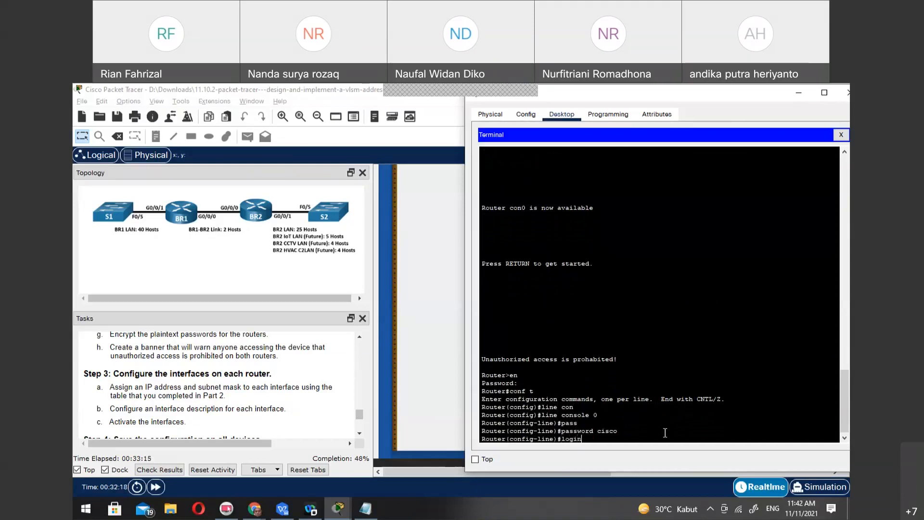
key("Return")
type("exit")
key("Return")
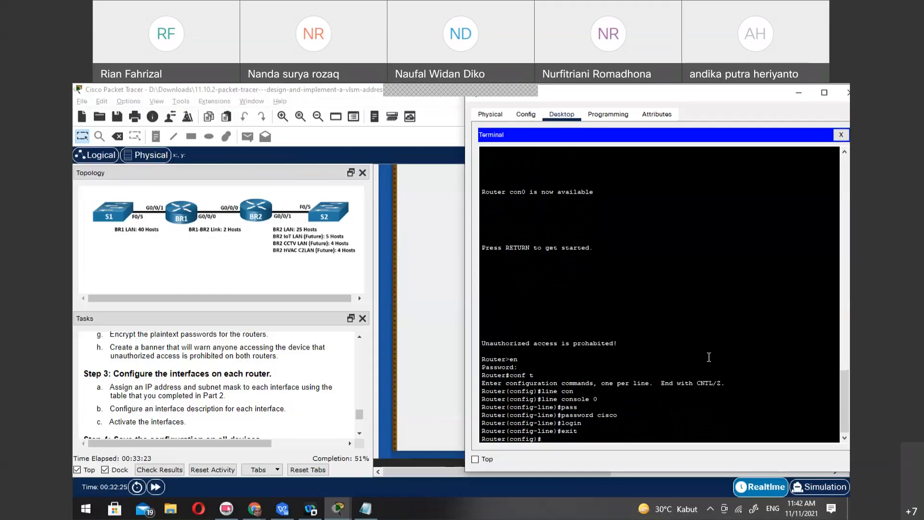
Close PC2's terminal and save the activity file
left_click(842, 135)
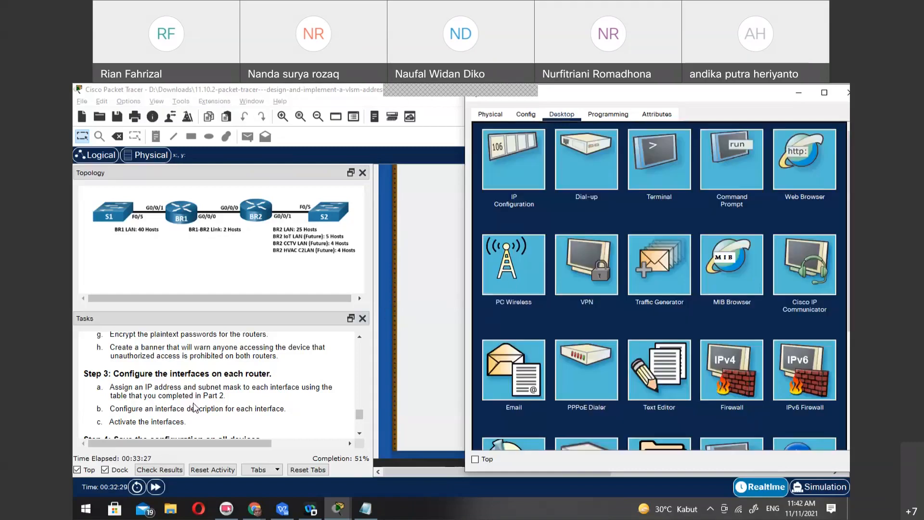
left_click(117, 116)
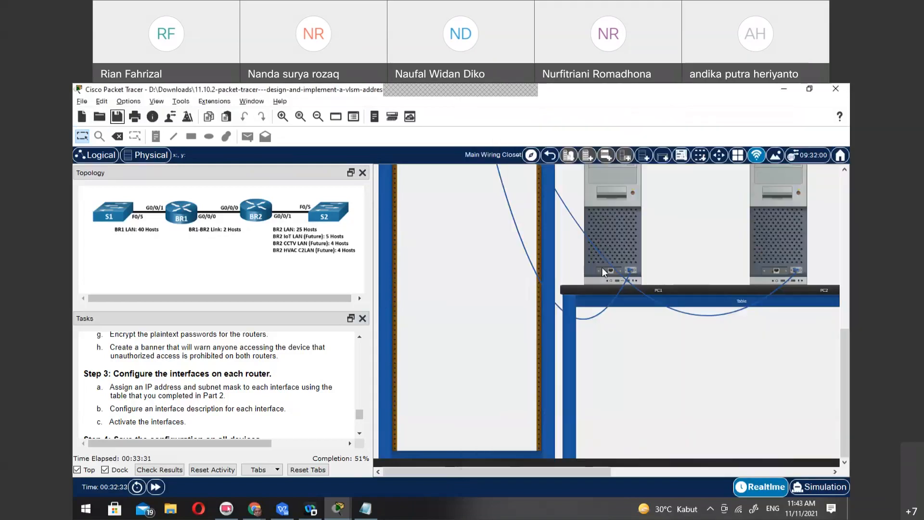
Open a terminal session on PC1 with the default settings, and switch to the Notepad addressing table
left_click(611, 249)
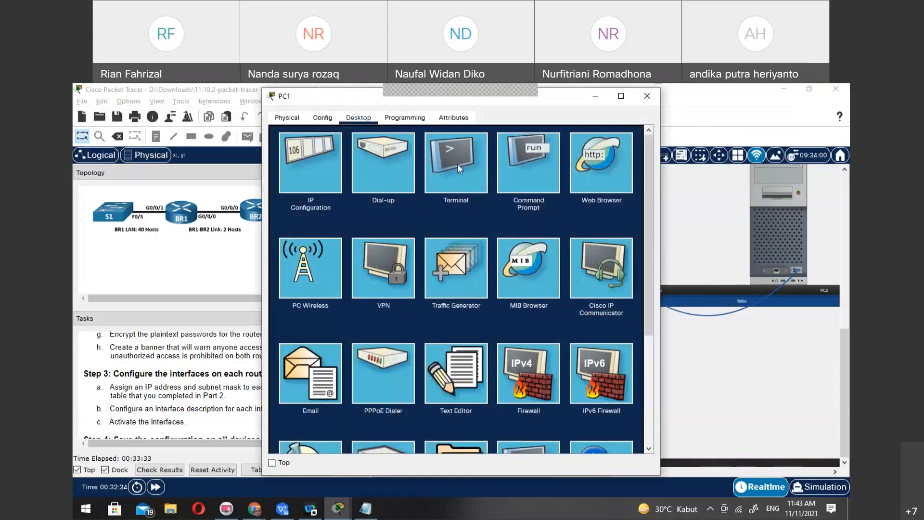
left_click(458, 163)
left_click(616, 245)
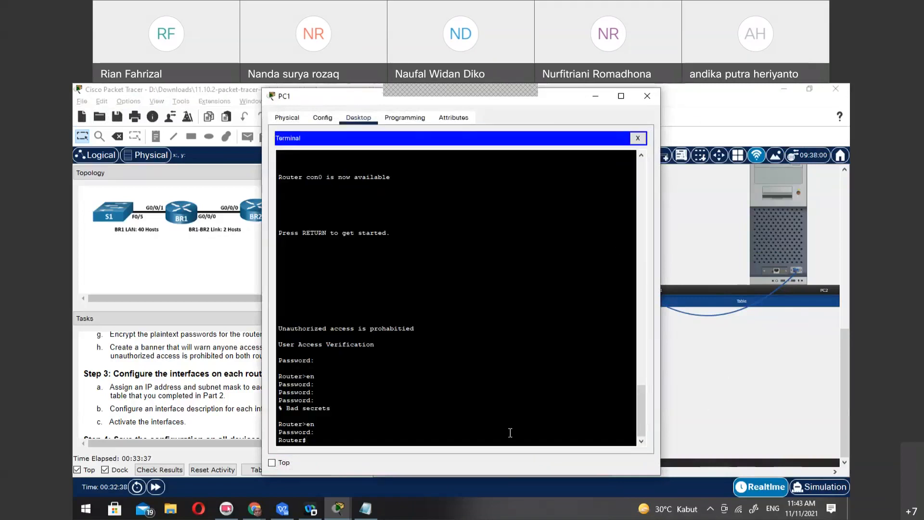
left_click_drag(540, 104, 571, 106)
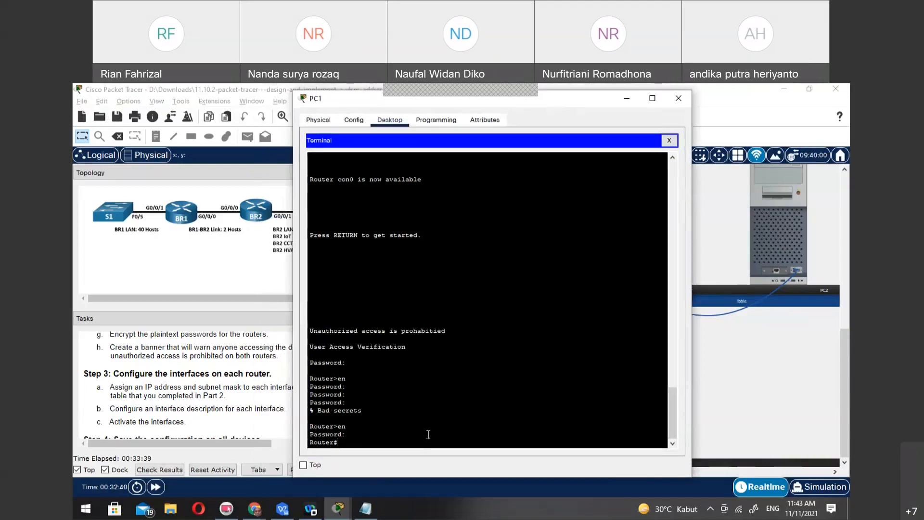
left_click(366, 508)
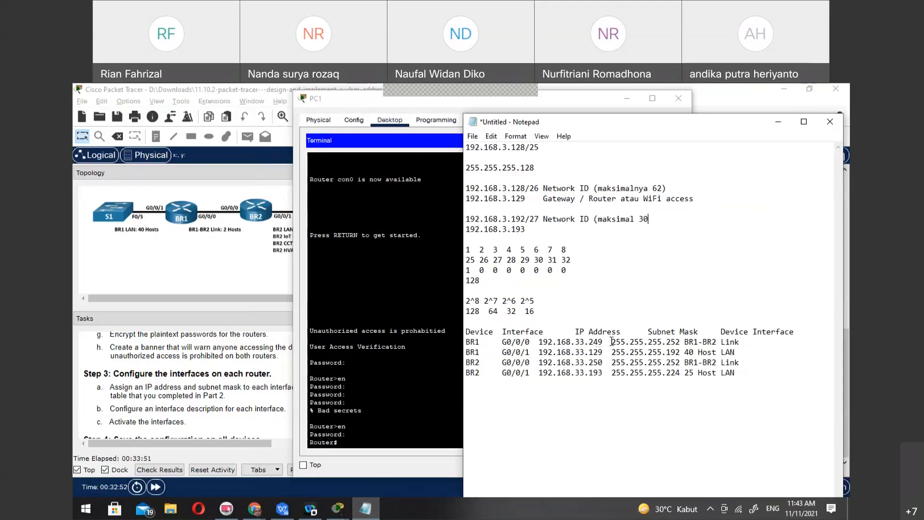
Try to open interface g0/0/0 directly from the router's privileged prompt in PC1's terminal
left_click(396, 431)
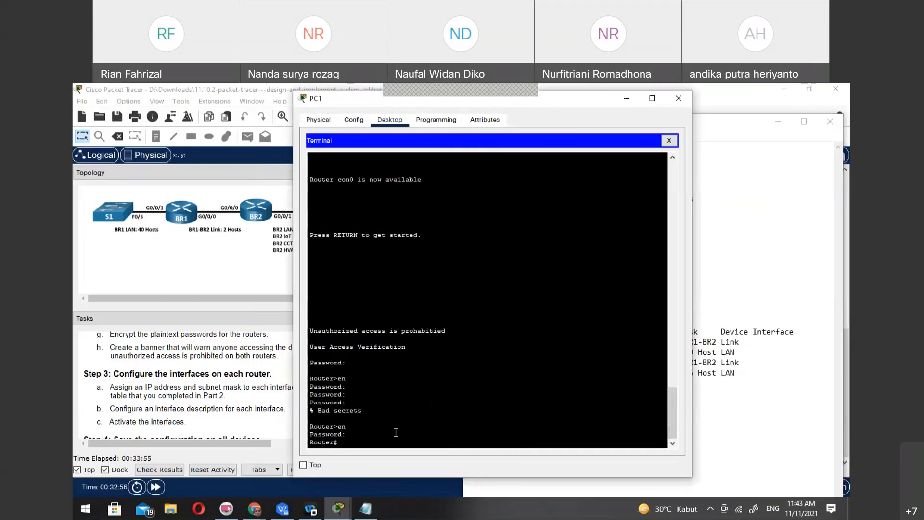
type("int g0/0/0")
key("Return")
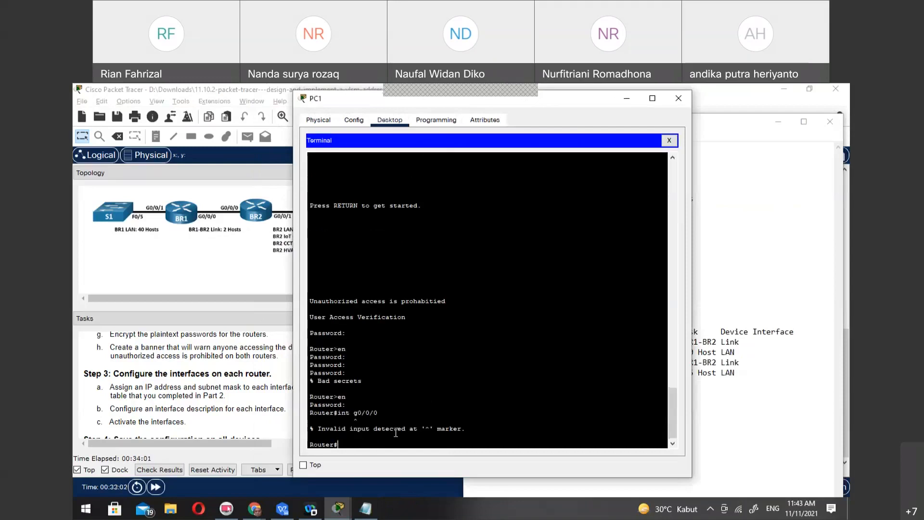
Enter global configuration mode on PC1's router and open the configuration of interface g0/0/0
type("cp")
key("BackSpace")
type("on")
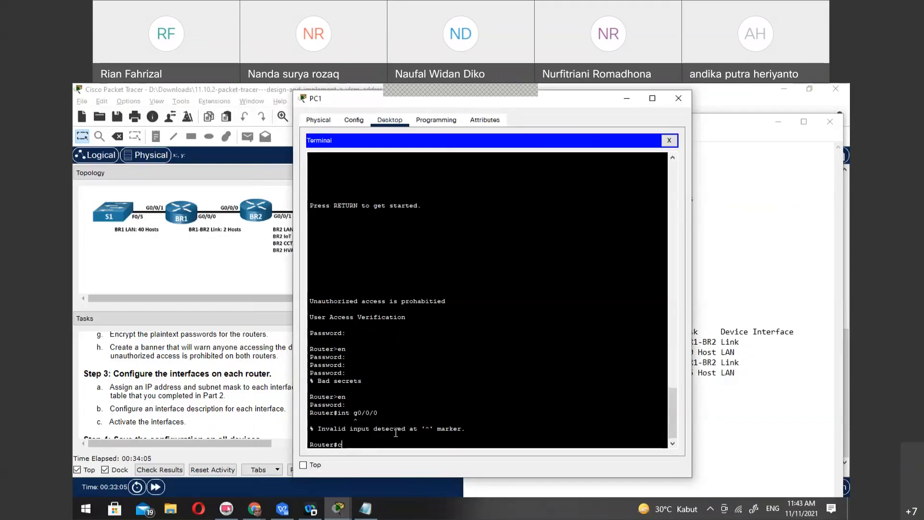
type("f t")
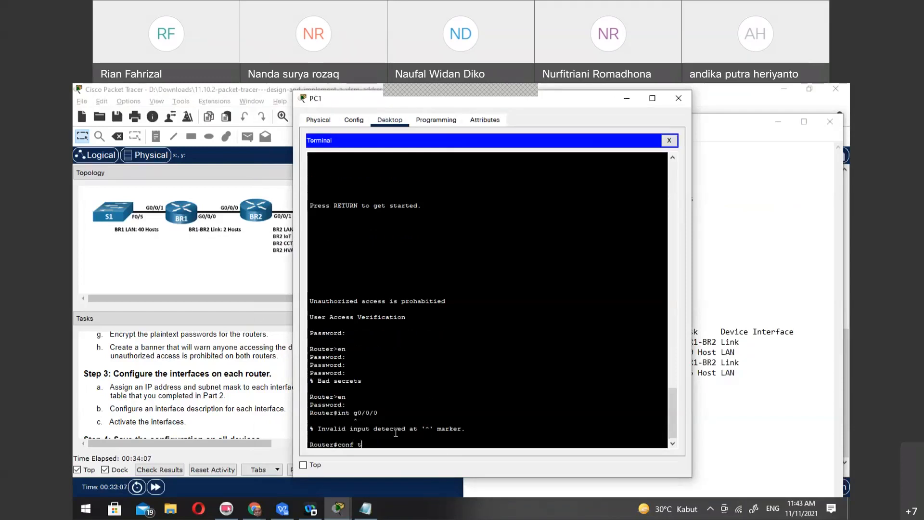
key("Return")
type("int")
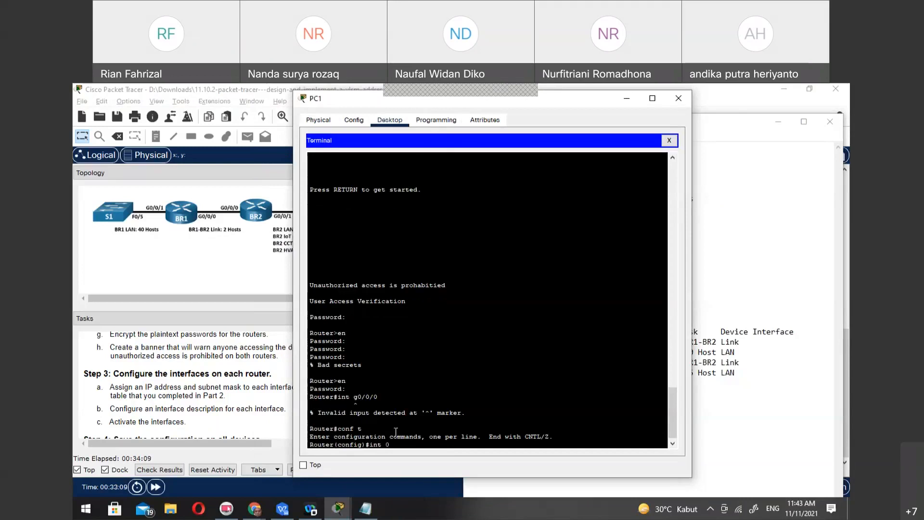
type(" g0/0/0")
key("Return")
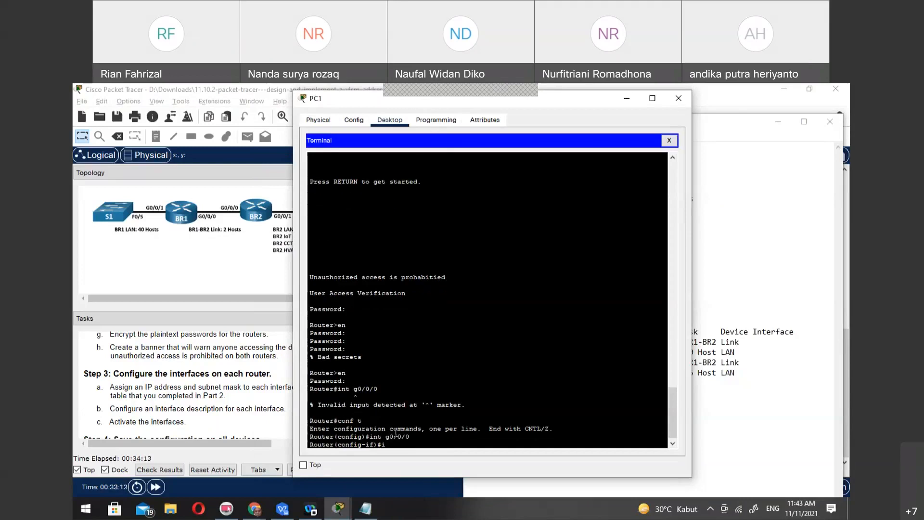
Begin the IP address command for g0/0/0 with 192.168.33.249, consulting the addressing table in Notepad for BR1
type("ip add")
key("Tab")
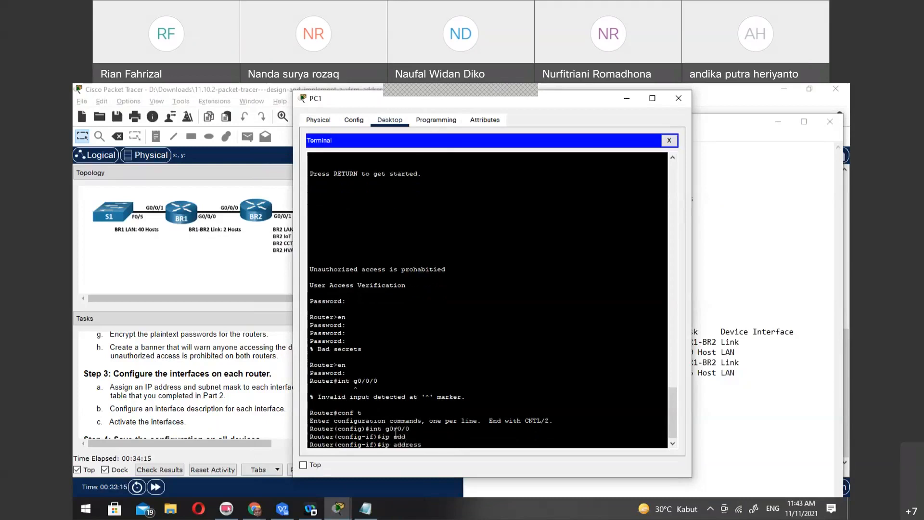
type("192.168.33")
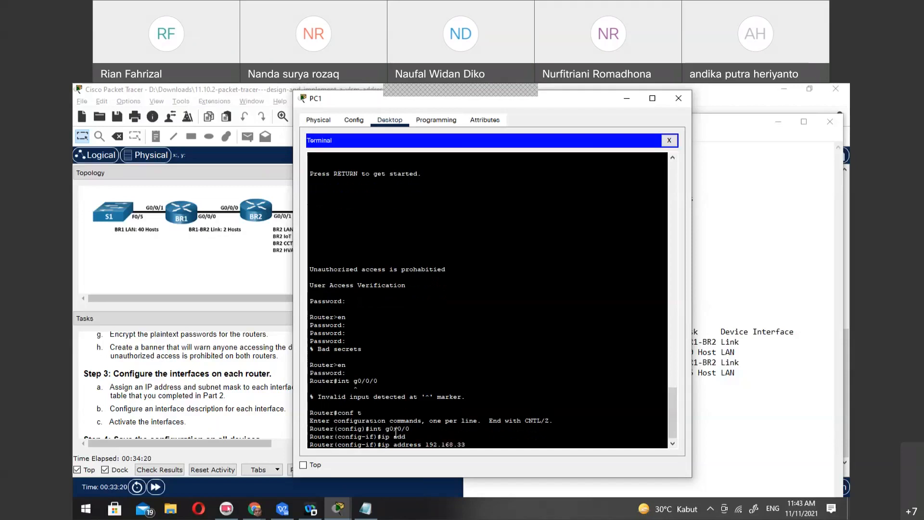
left_click(365, 512)
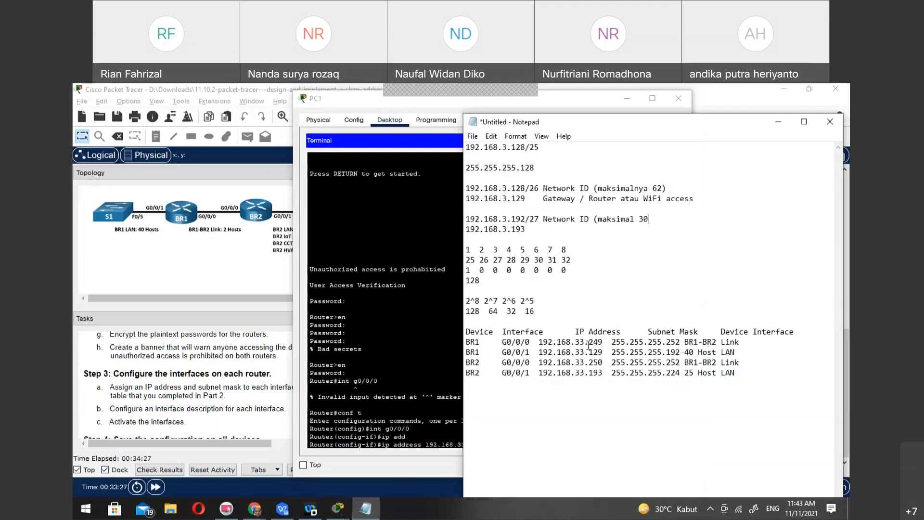
left_click(432, 381)
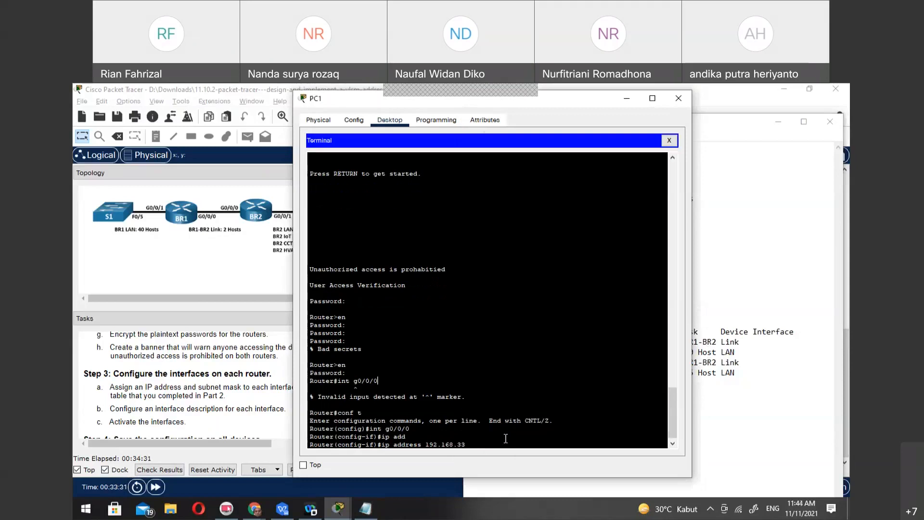
type(".249")
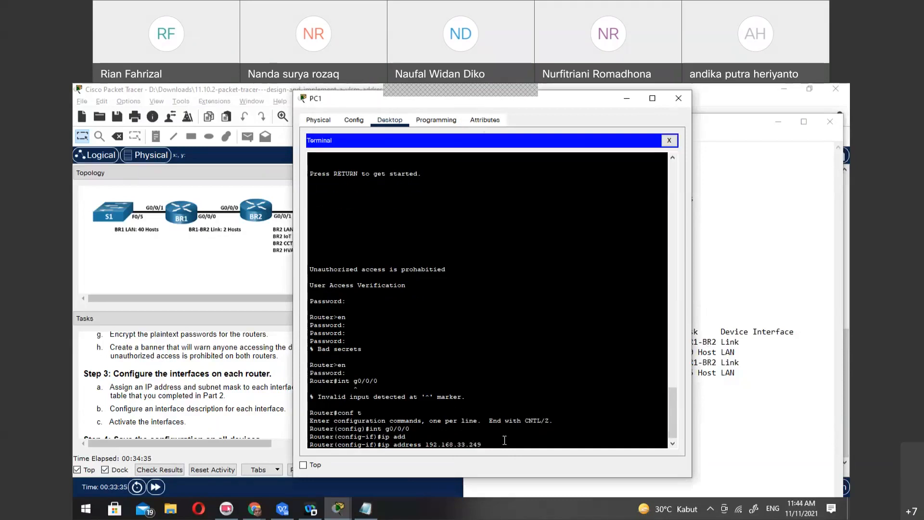
type(" 255.255.255.242")
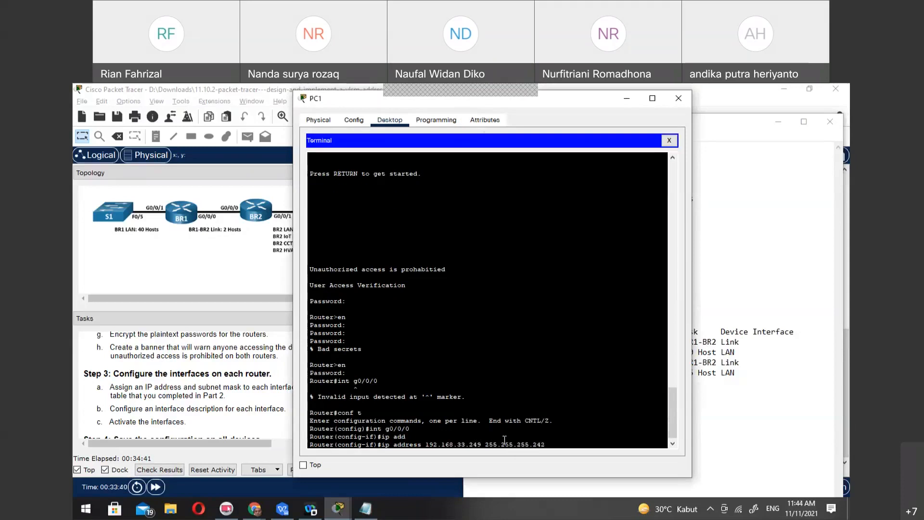
Complete BR1's g0/0/0 address command with subnet mask 255.255.255.252, correcting the mistyped last octet, and submit it
key("Return")
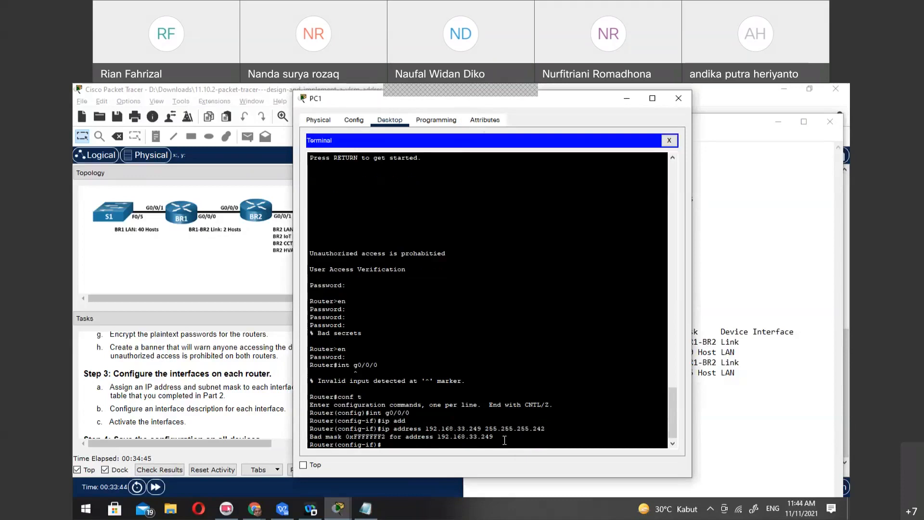
key("Up")
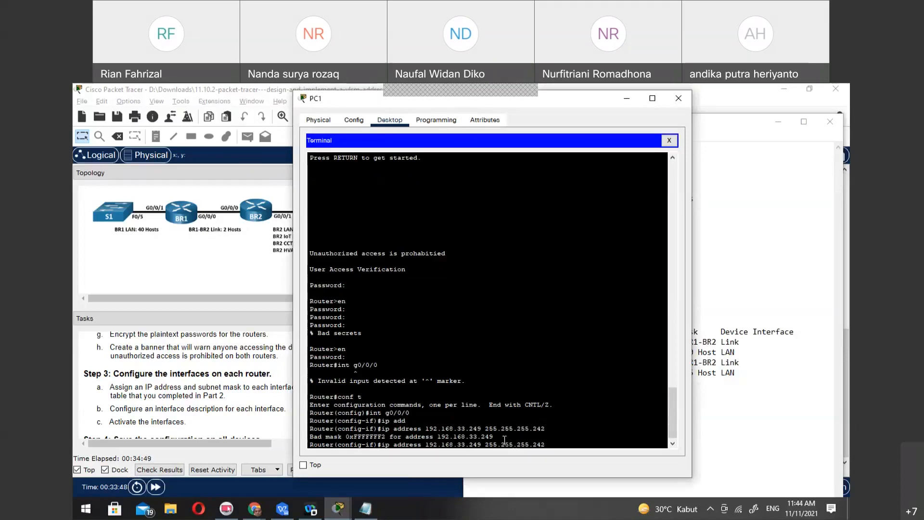
key("BackSpace")
key("BackSpace")
type("52")
key("Return")
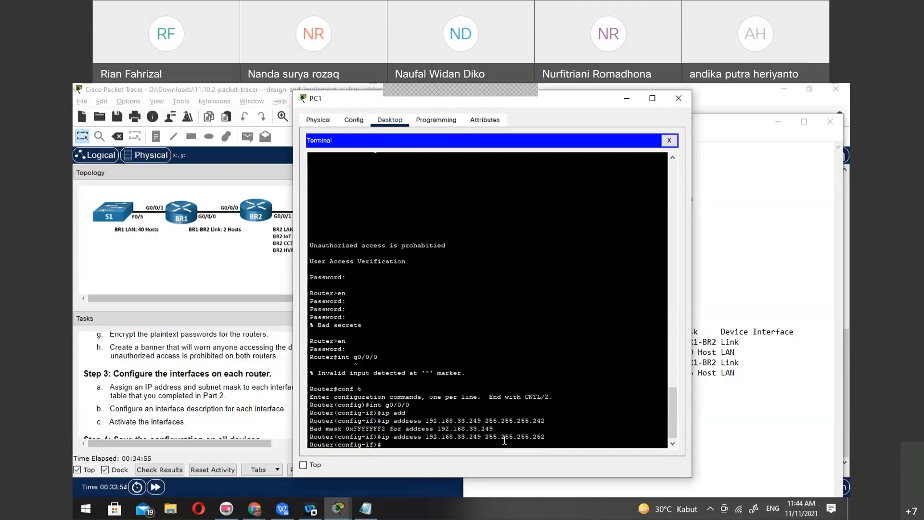
Activate interface g0/0/0 on BR1 with the no shut command
type("no shut")
key("Return")
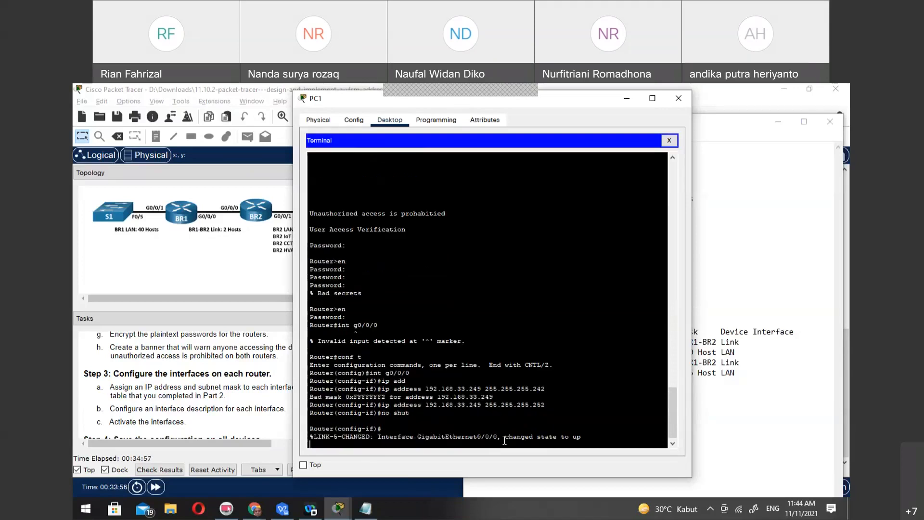
key("Return")
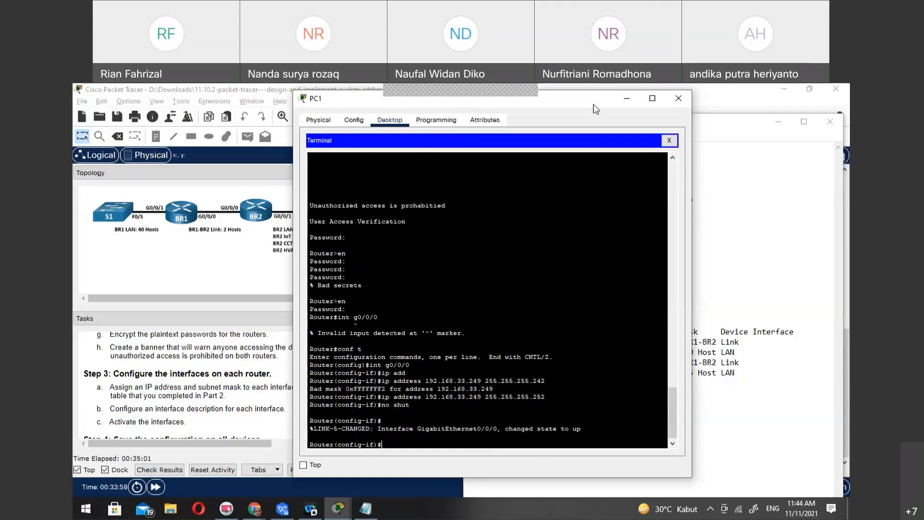
Move PC1's window aside and open PC2's terminal with the default port configuration
left_click_drag(594, 104, 417, 112)
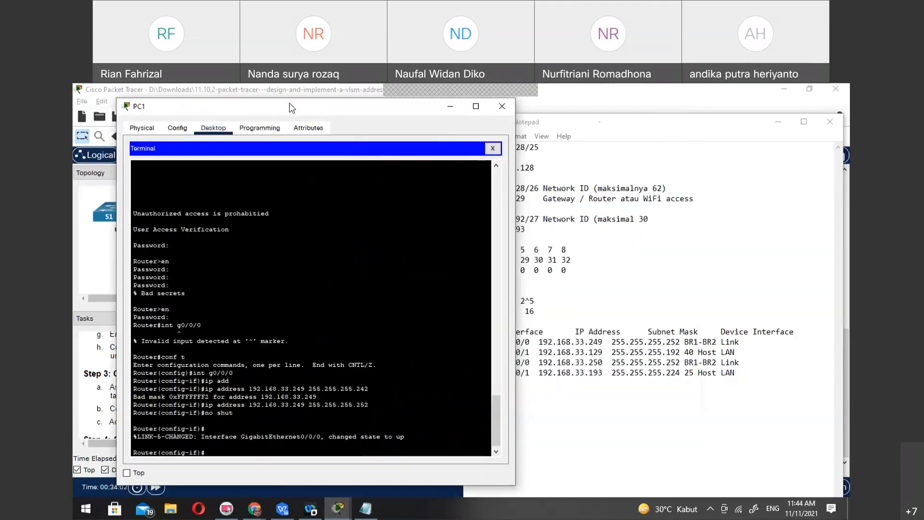
left_click_drag(289, 105, 622, 94)
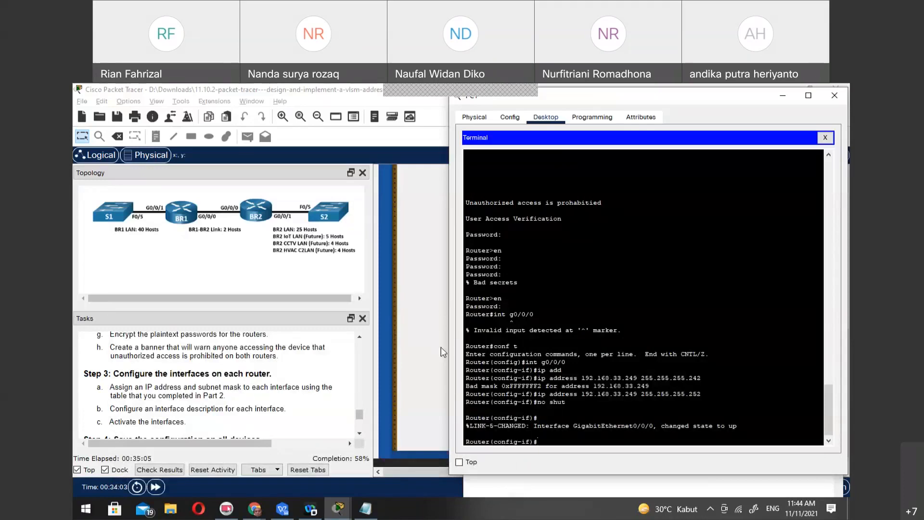
left_click(427, 365)
left_click(746, 227)
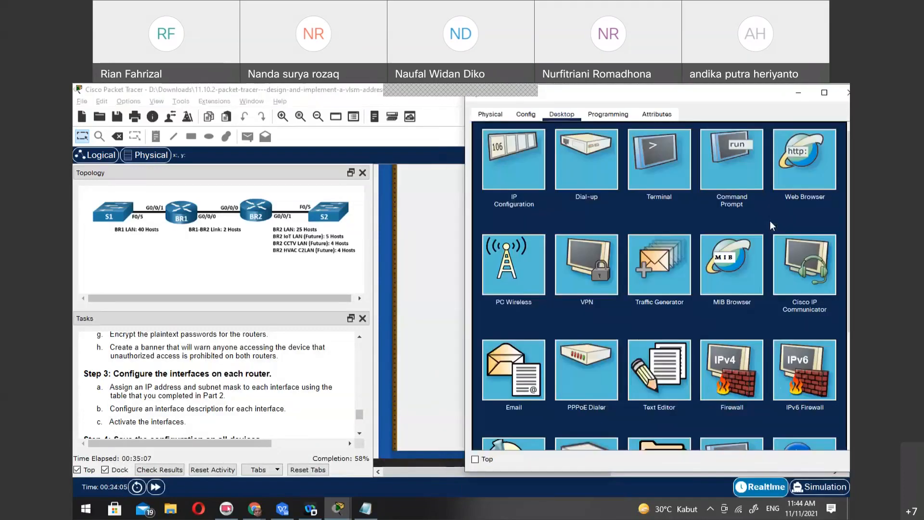
left_click(658, 172)
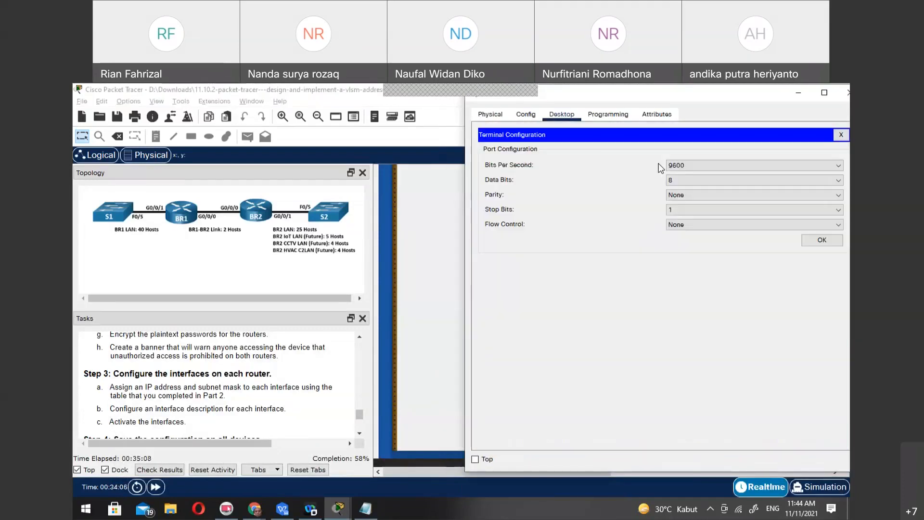
left_click(812, 240)
Arrange the PC1 and PC2 terminal windows side by side
left_click_drag(700, 91, 646, 93)
mouse_move(337, 507)
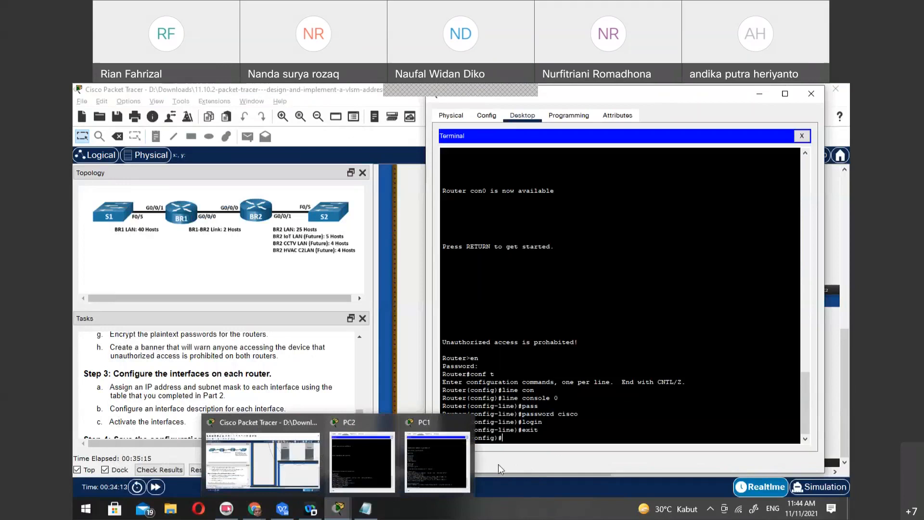
left_click(437, 461)
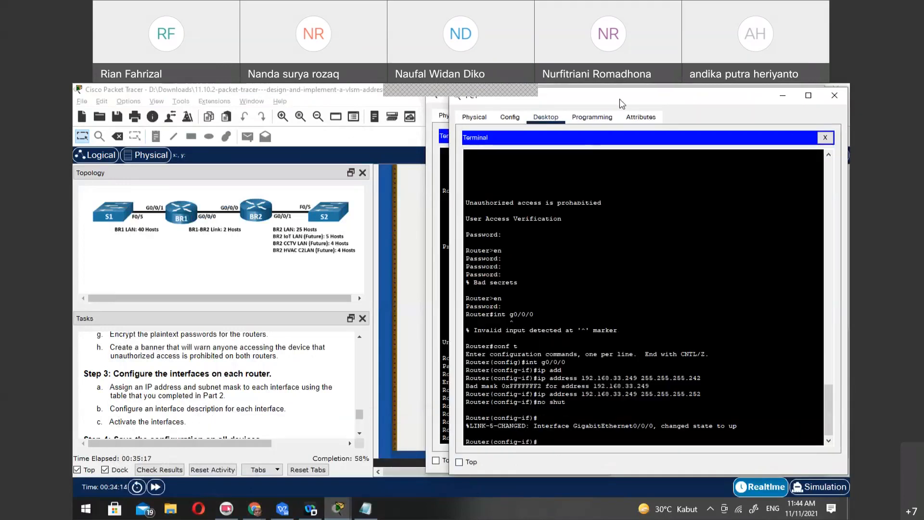
left_click_drag(620, 99, 243, 95)
left_click(670, 98)
left_click_drag(666, 95, 680, 94)
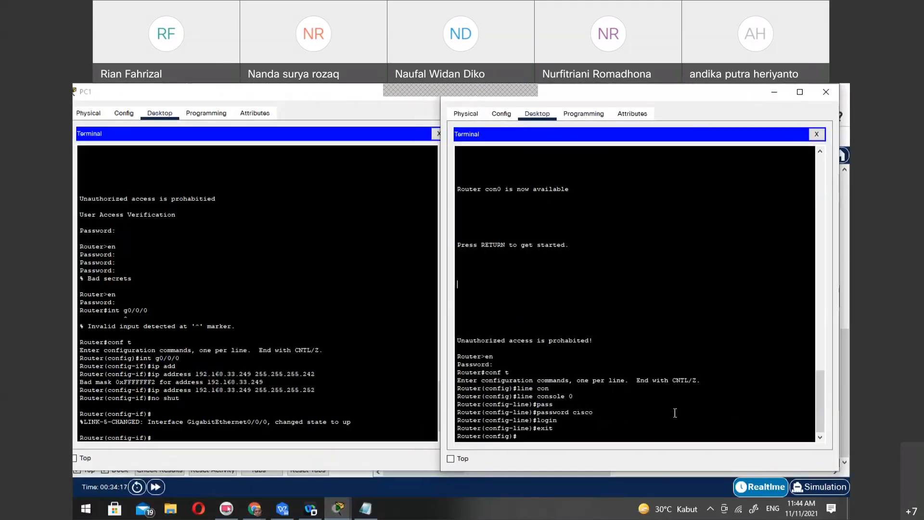
Open the configuration of interface g0/0/0 on the router in PC2's terminal
type("int g0/0/0")
key("Return")
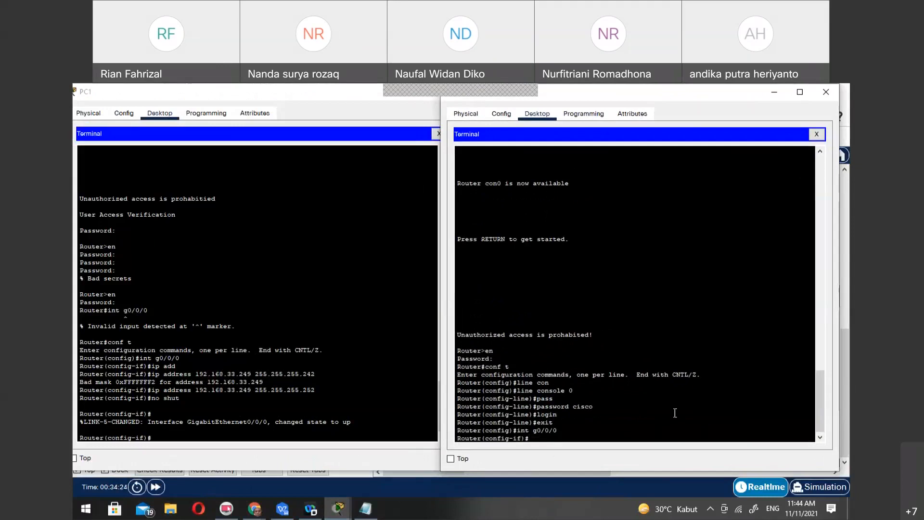
Assign IP address 192.168.33.250 with subnet mask 255.255.255.252 to BR2's g0/0/0 interface
type("192.168.")
key("ctrl+a")
type("ip add")
key("Tab")
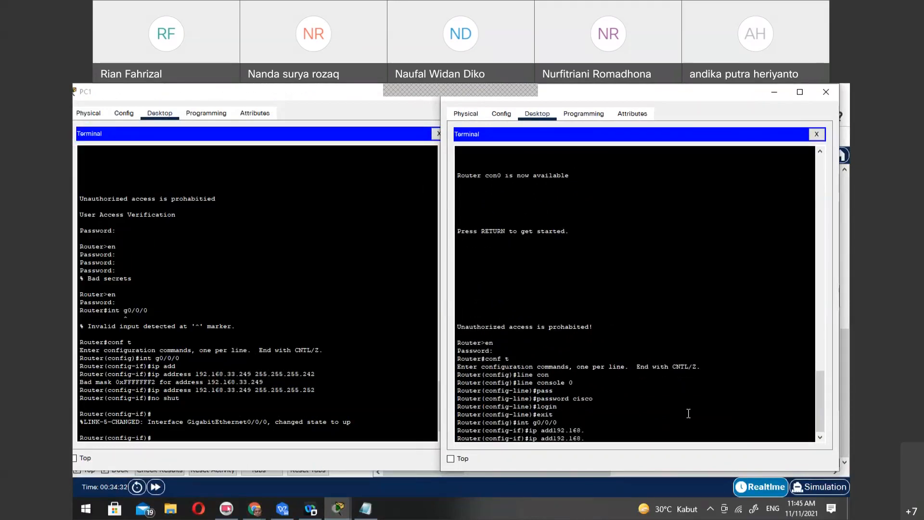
key("BackSpace")
key("BackSpace")
key("BackSpace")
key("BackSpace")
key("BackSpace")
key("BackSpace")
key("BackSpace")
key("Tab")
type("192.168.33")
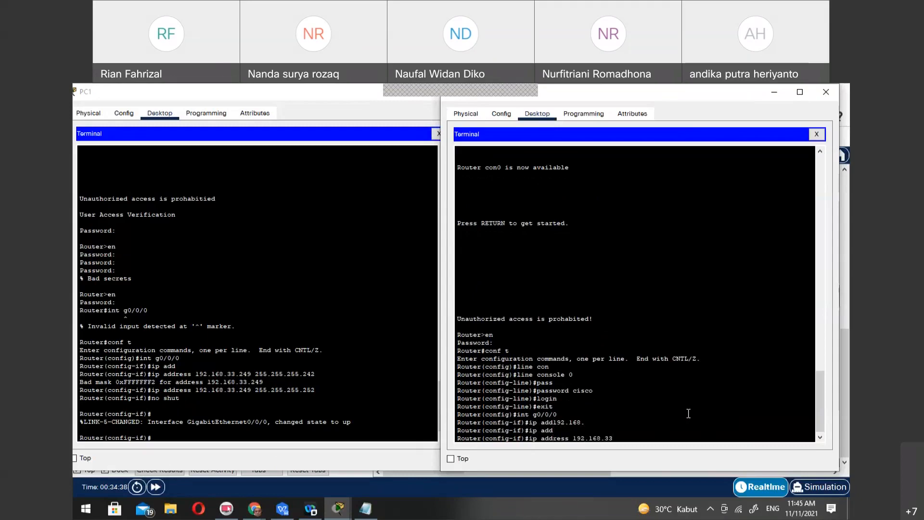
type(".250 255.255.255.252")
key("Return")
Activate BR2's g0/0/0 interface with the no shut command
type("no shut")
key("Return")
key("Return")
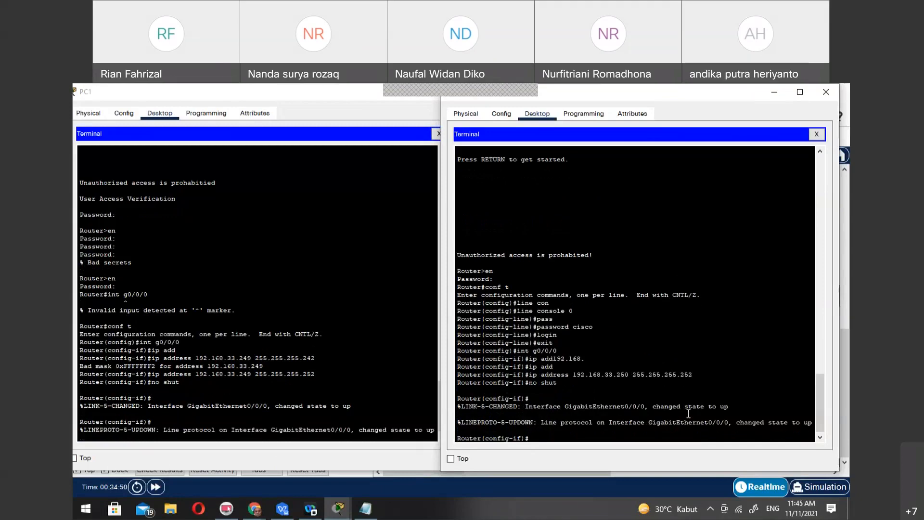
Ping 192.168.33.149 from BR2's interface configuration prompt
type("do ping 192.168.33.149")
key("Return")
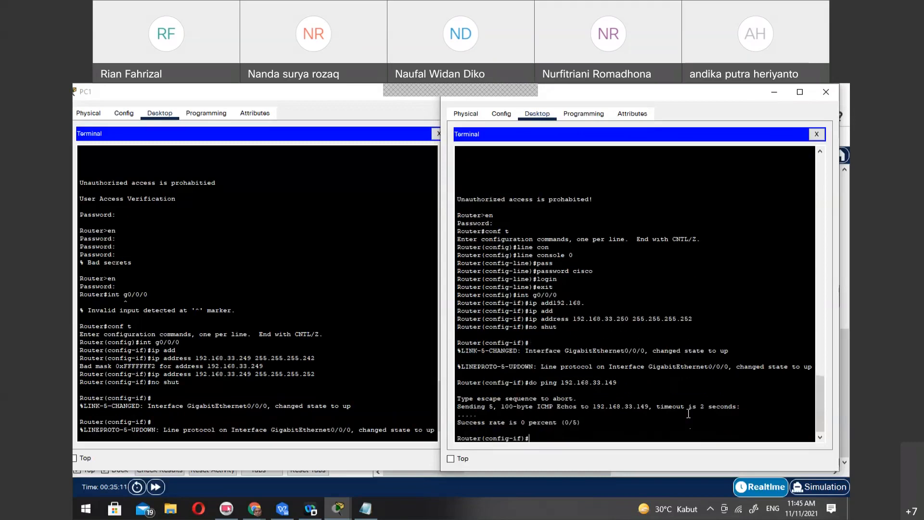
Display the brief IP interface status on BR2
type("do sh ip int br")
key("Return")
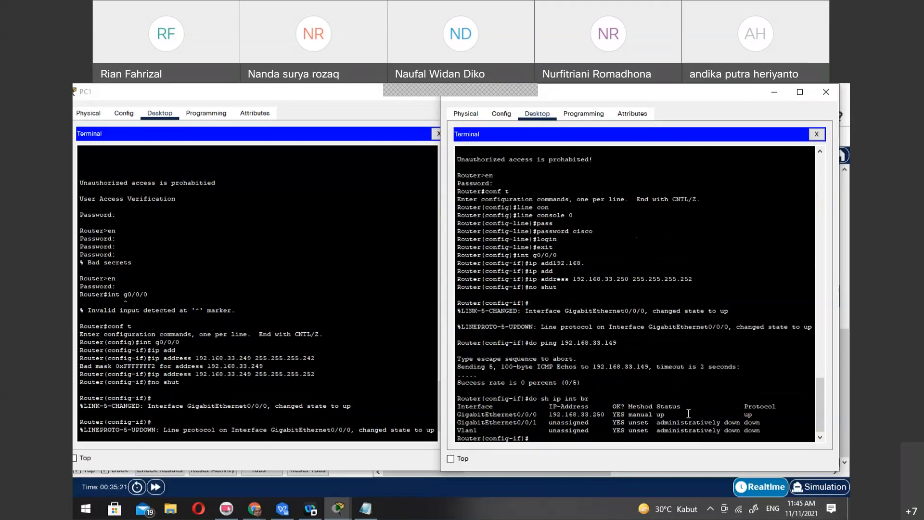
Display the brief IP interface status on BR1 in PC1's terminal
left_click(201, 430)
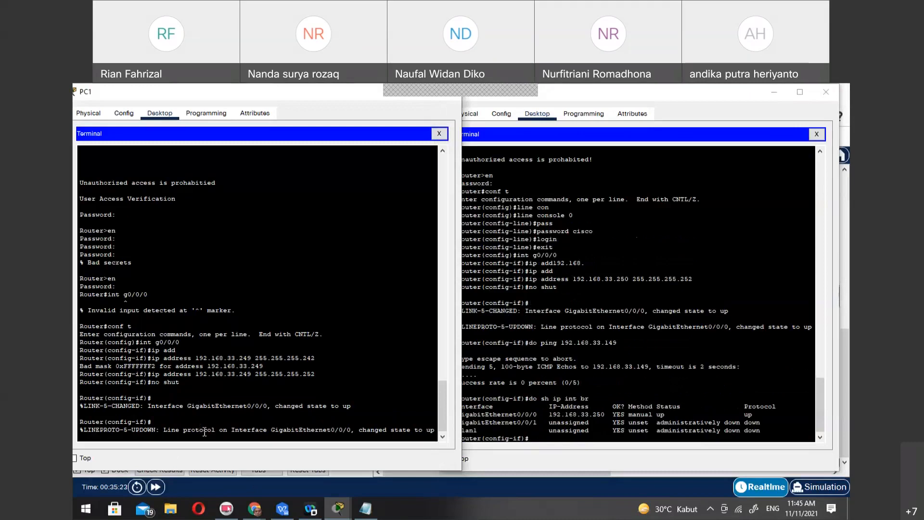
type("do sh ip int br")
key("Return")
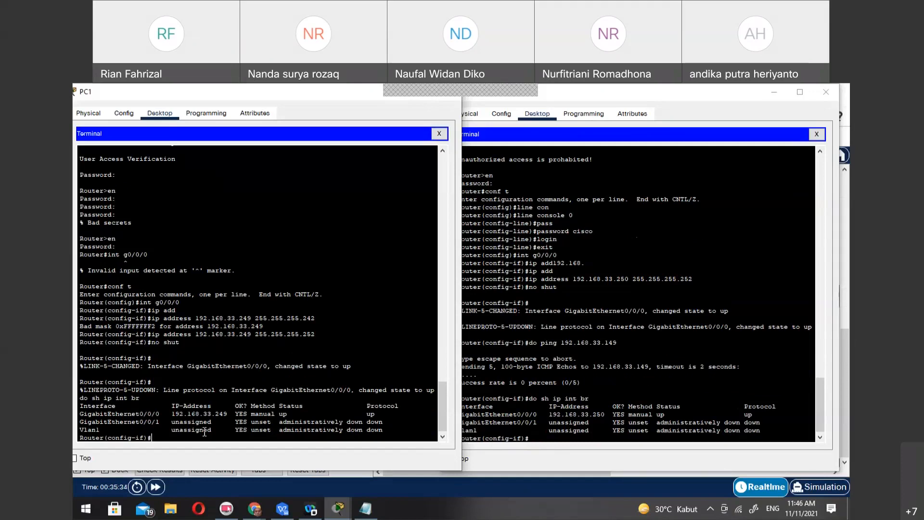
Check BR2's link address in the Notepad table and ping 192.168.33.250 from BR1
left_click(365, 509)
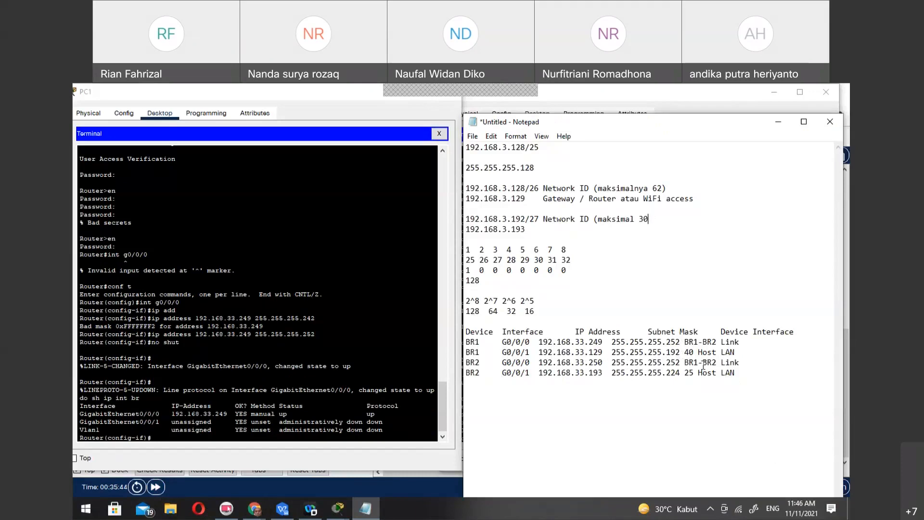
left_click(377, 424)
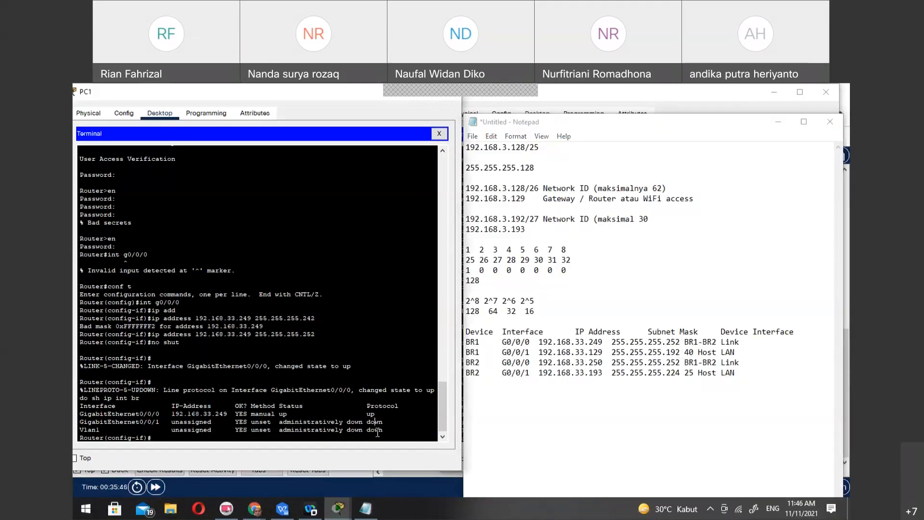
type("do ping 192.168.33.250")
key("Return")
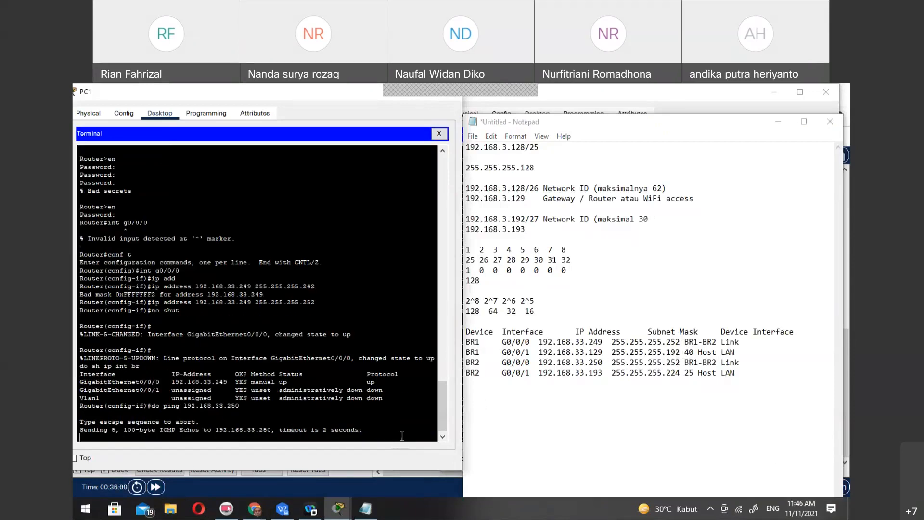
Repeat the ping to 192.168.33.250 from BR1 and the ping to 192.168.33.149 from BR2
key("Up")
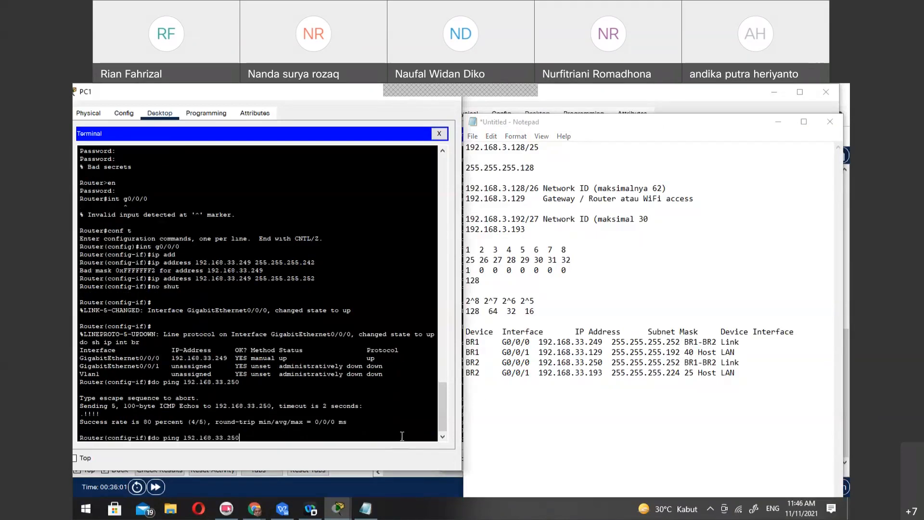
key("Return")
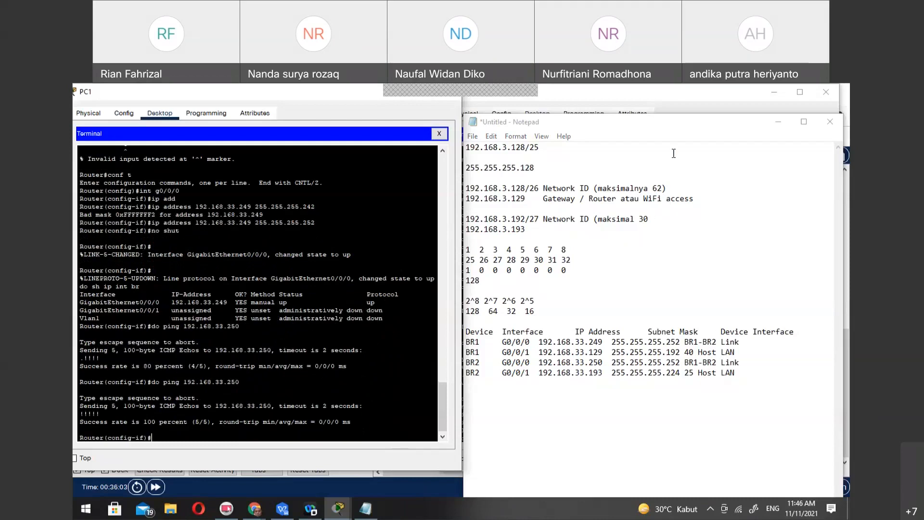
key("alt+Tab")
key("Up")
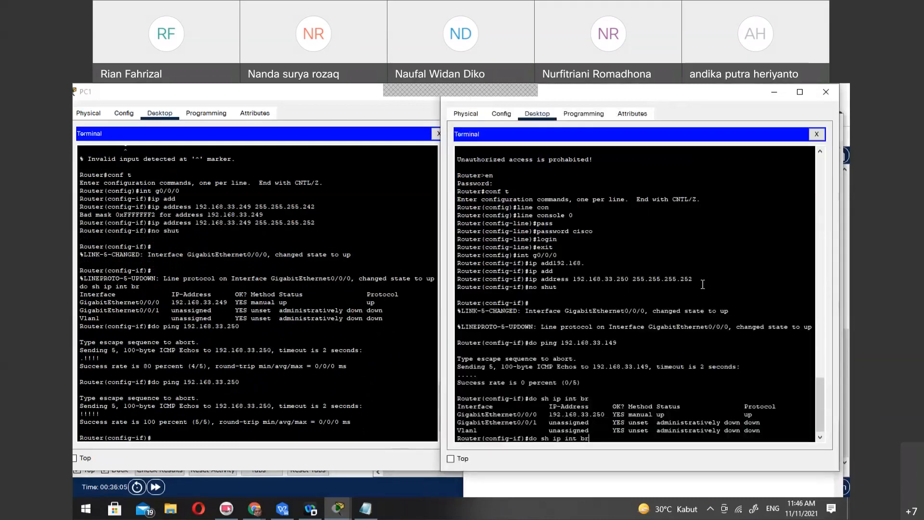
key("Up")
key("Return")
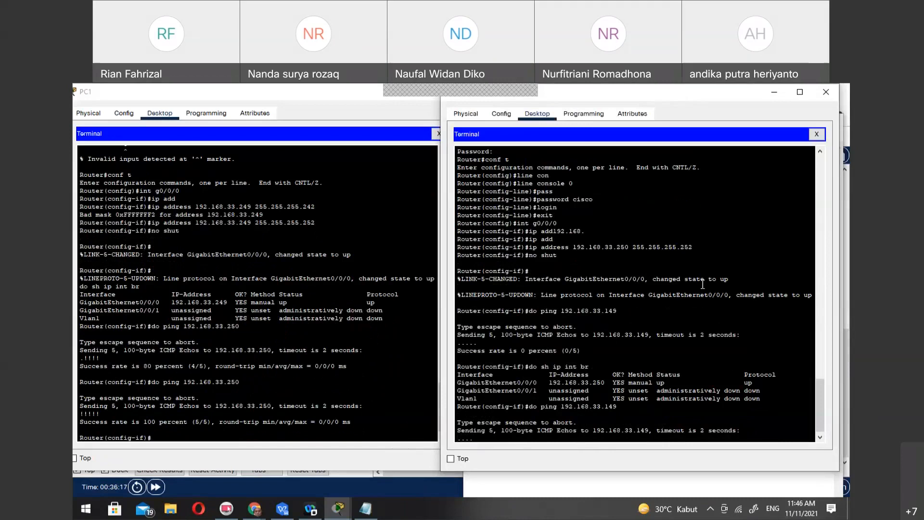
Ping BR1's link address 192.168.33.249 from BR2
key("Up")
key("BackSpace")
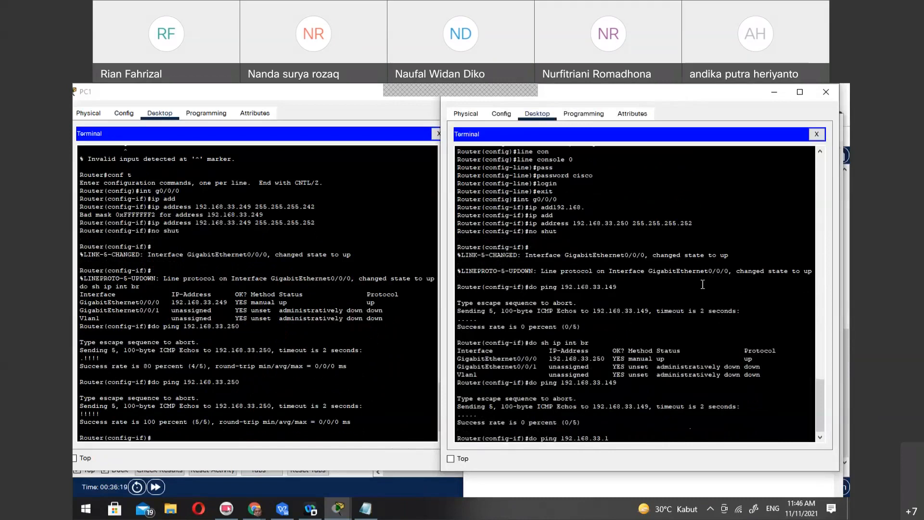
type("249")
key("Return")
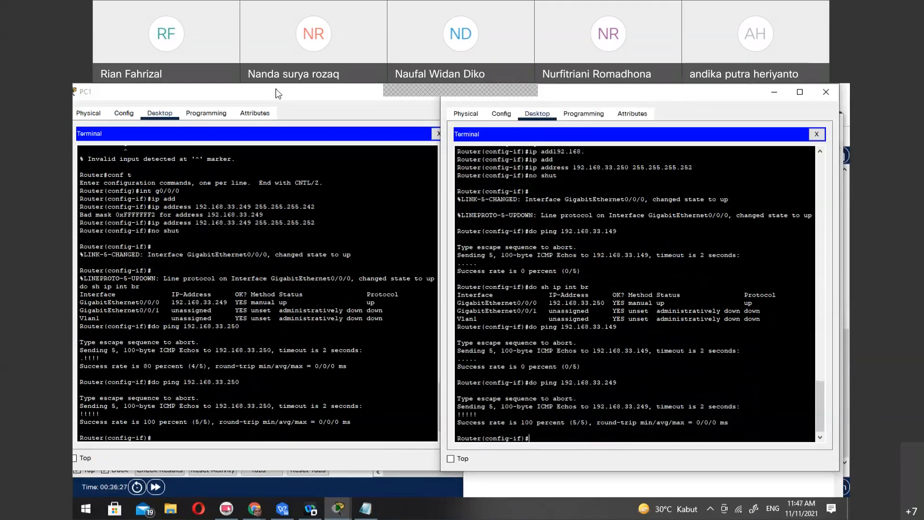
Set the description "link to BR1" on BR2's G0/0/0 interface, checking the interface step in the task instructions
left_click(305, 458)
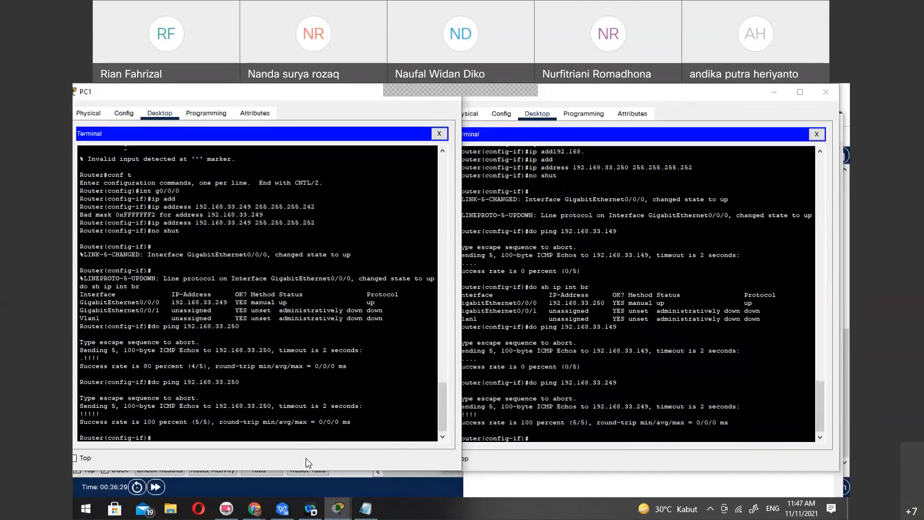
left_click(548, 435)
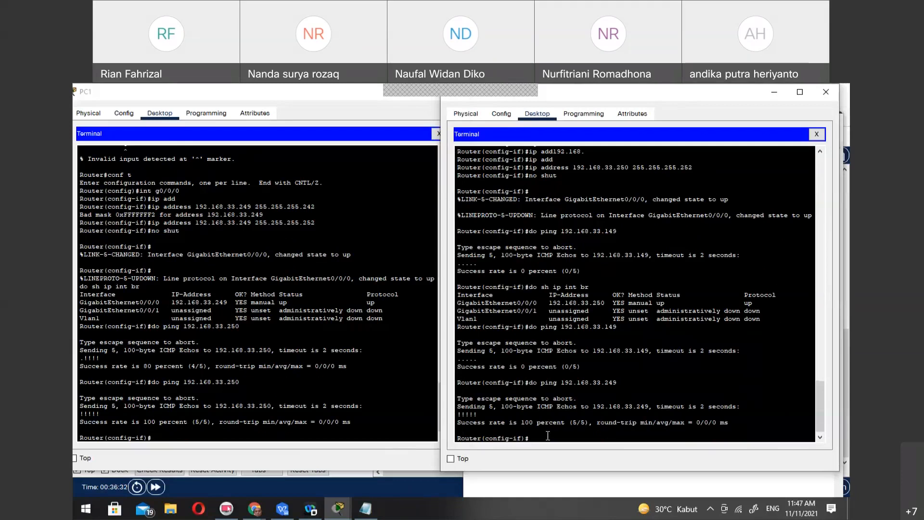
type("de")
key("Tab")
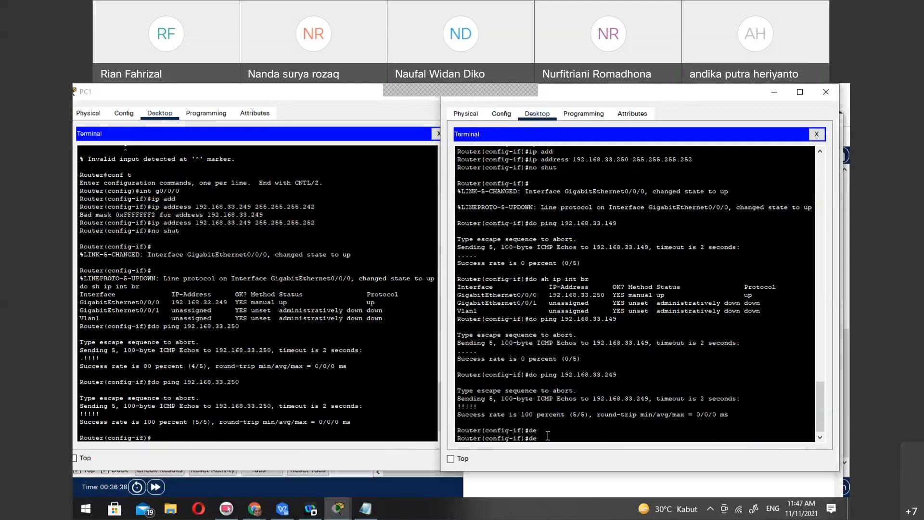
type("s")
key("Tab")
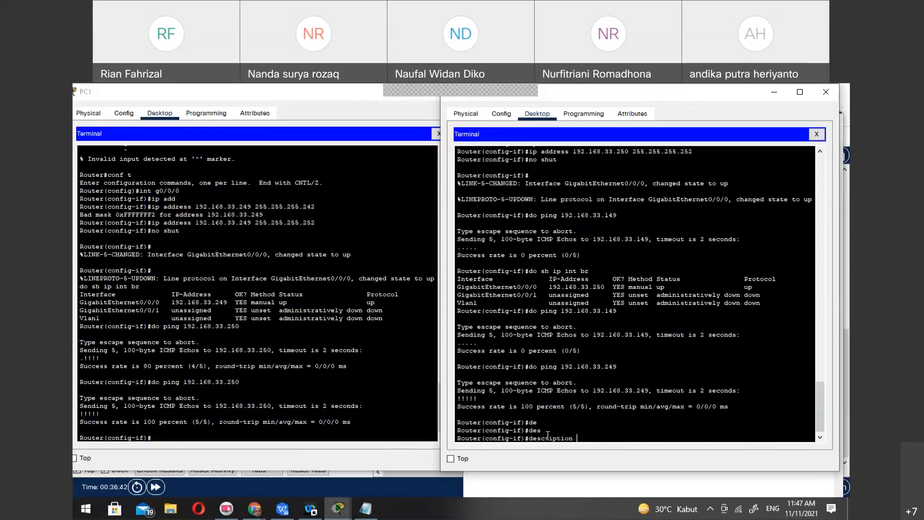
type("\"link")
type("to")
left_click(385, 482)
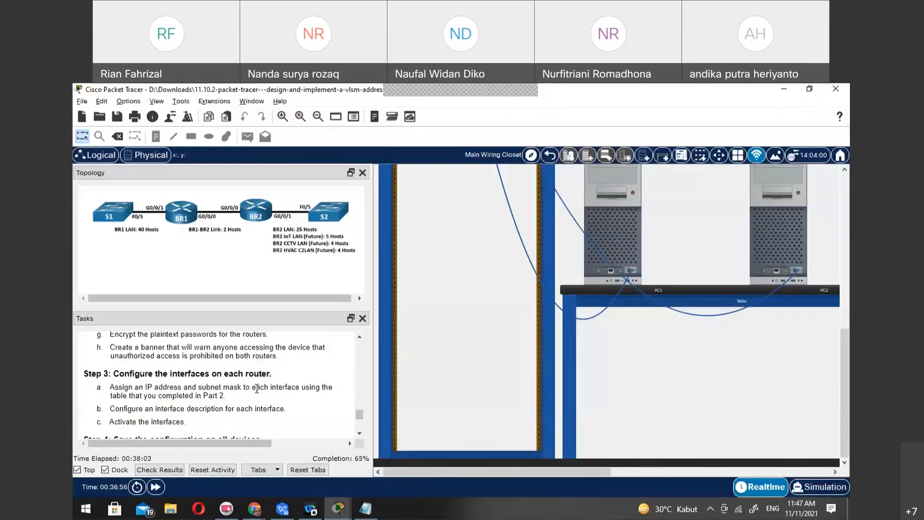
mouse_move(314, 509)
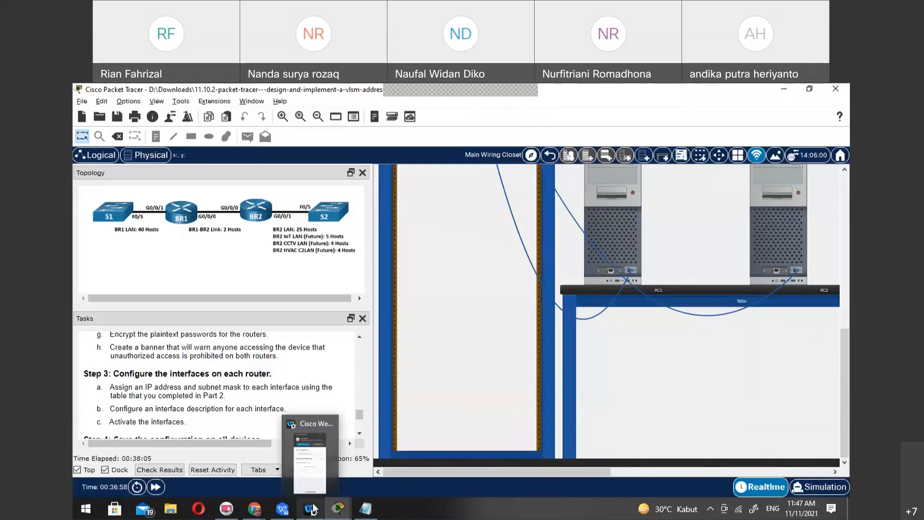
left_click(366, 452)
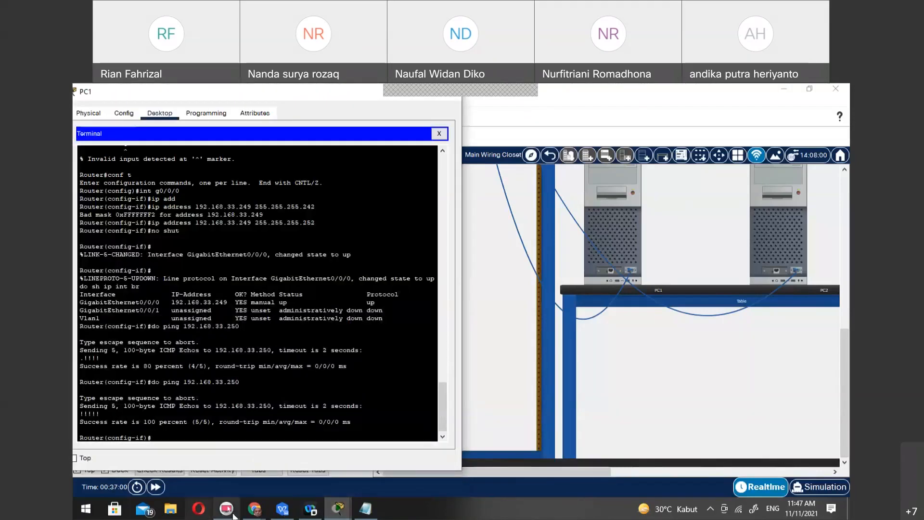
left_click(338, 509)
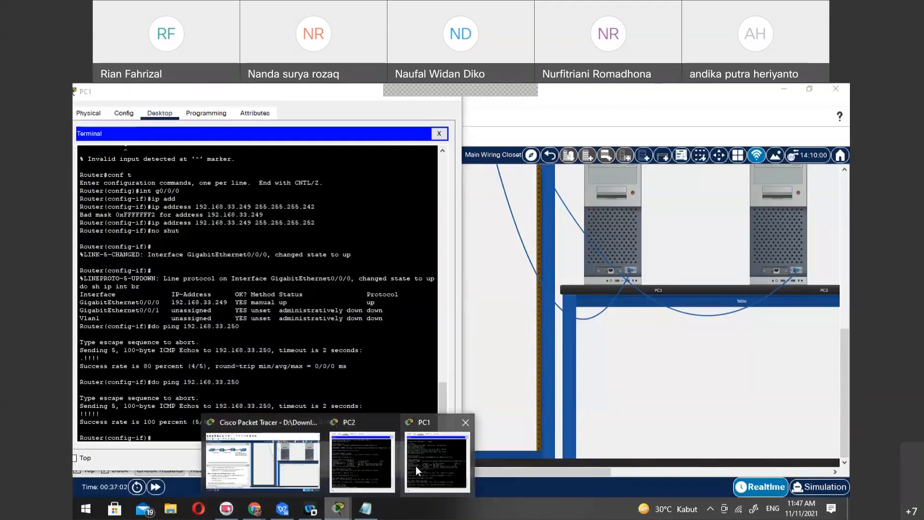
left_click(367, 464)
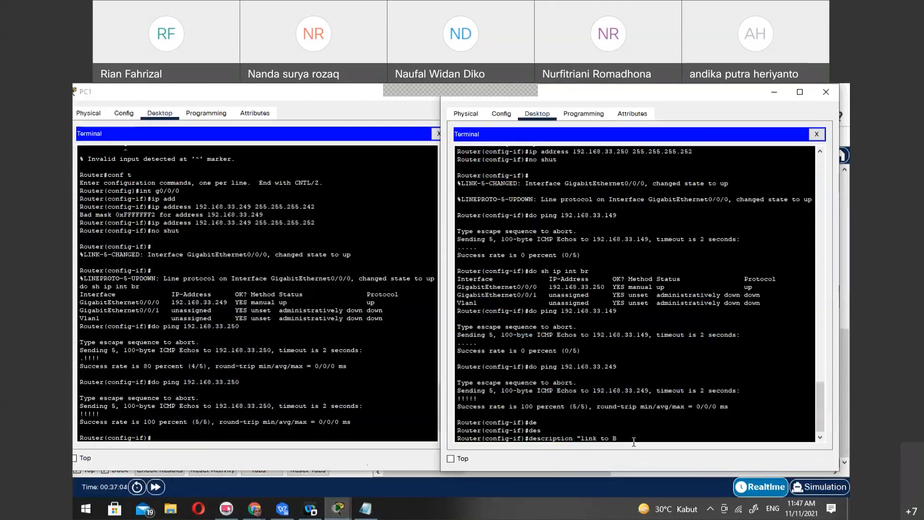
type("1")
key("Return")
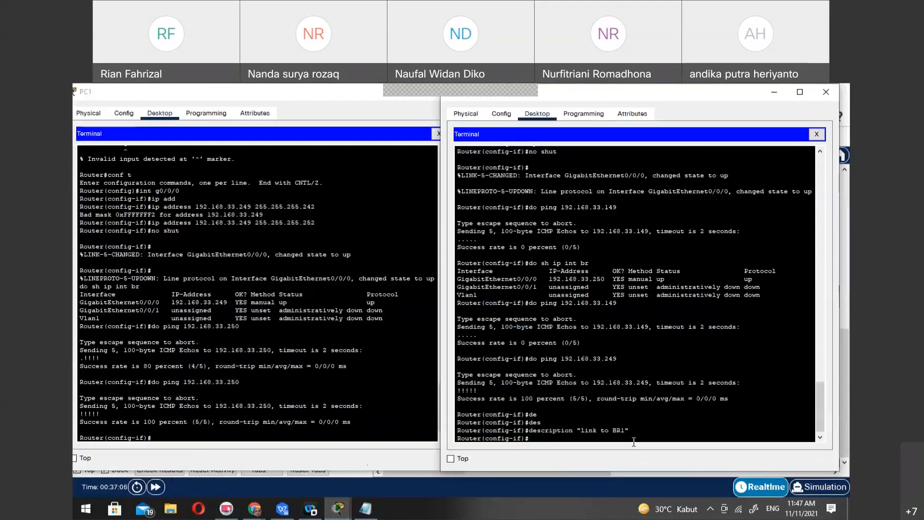
Set the description "Link to BR2" on BR1's G0/0/0 interface in PC1's terminal
left_click(276, 432)
type("des")
key("Tab")
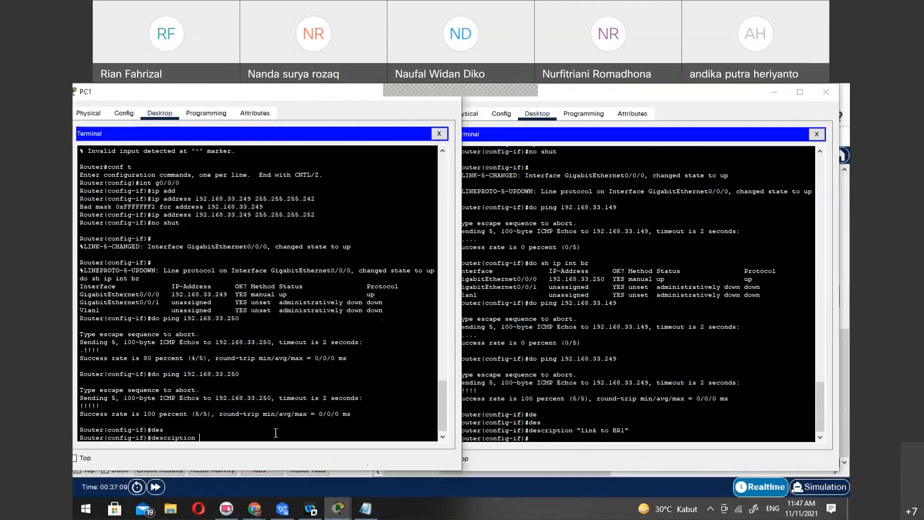
type("\"Link to BR2")
key("Return")
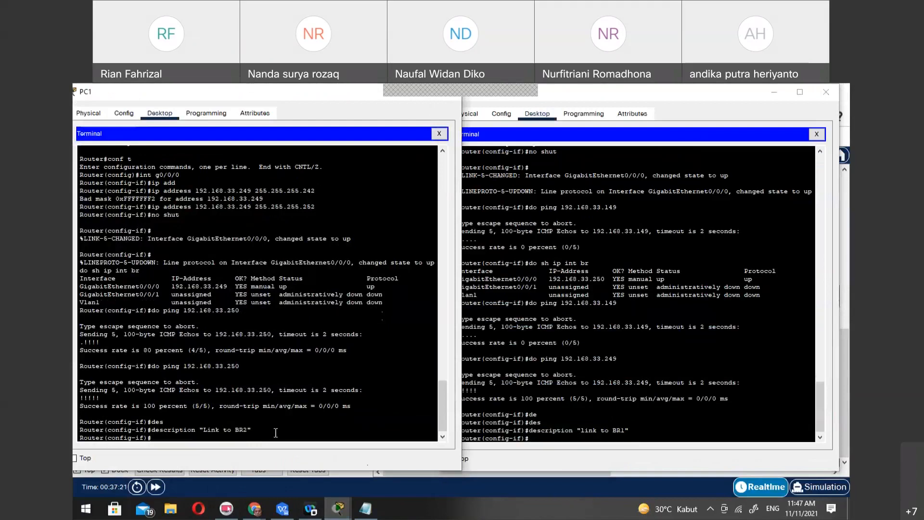
Leave interface configuration in PC1's terminal and set the router's hostname to BR1
type("exit")
key("Return")
type("ho")
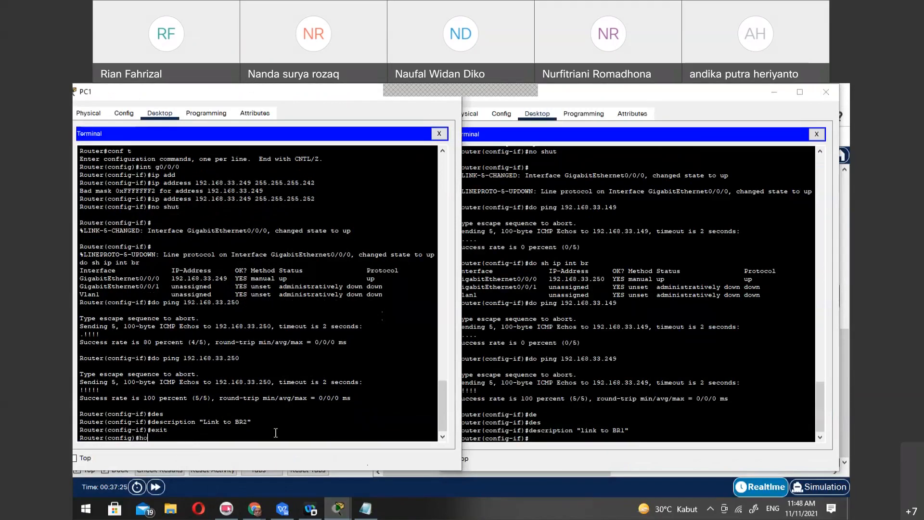
type("st")
key("Tab")
type("BR1")
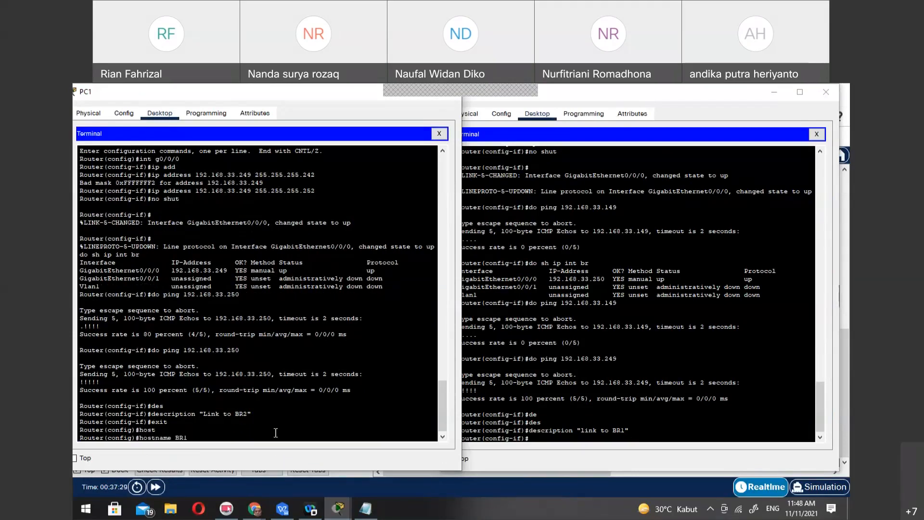
key("Return")
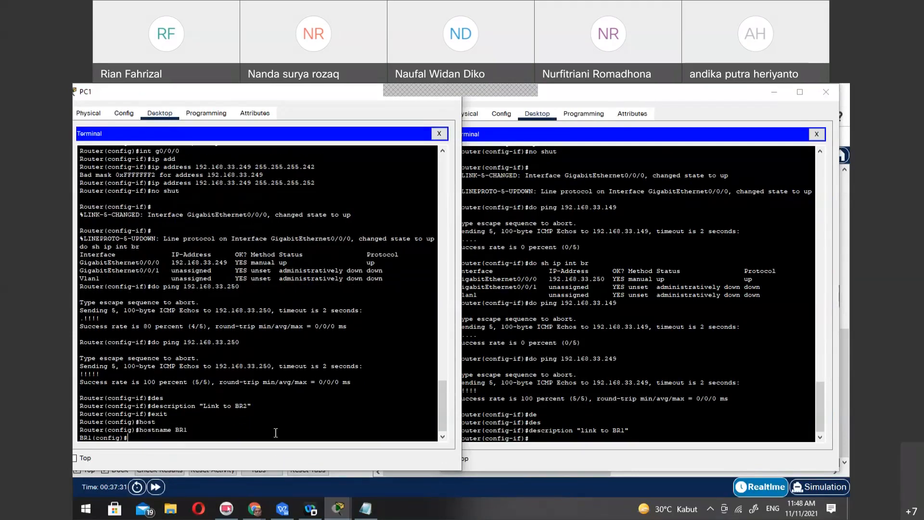
Leave interface configuration in PC2's terminal and set the router's hostname to BR2
left_click(607, 440)
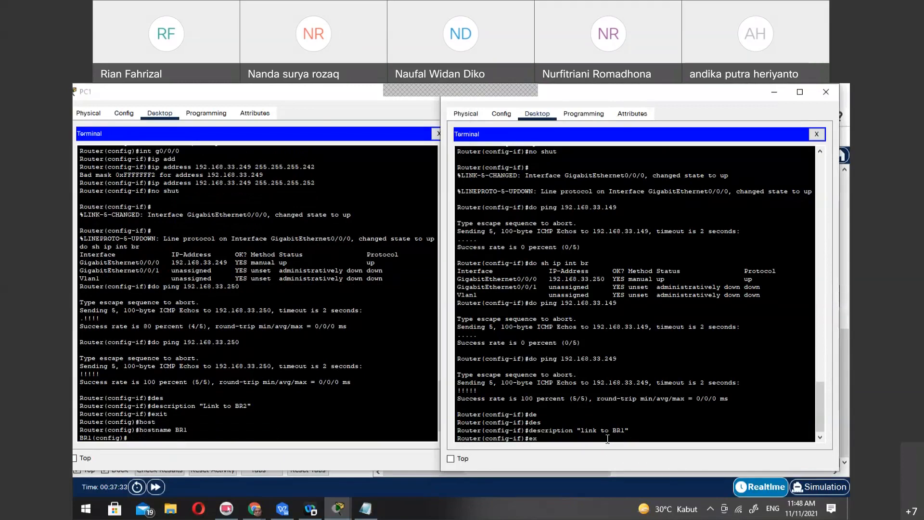
type("it")
key("Return")
type("hos")
key("Tab")
type("BR2")
key("Return")
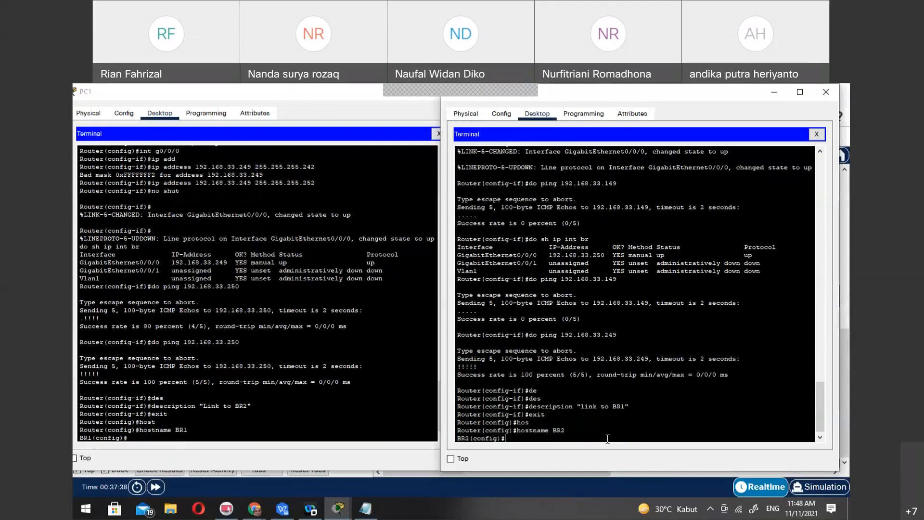
Enter configuration of BR2's G0/0/1 interface and look up its planned address in the Notepad table
type("int g0/0/1")
key("Return")
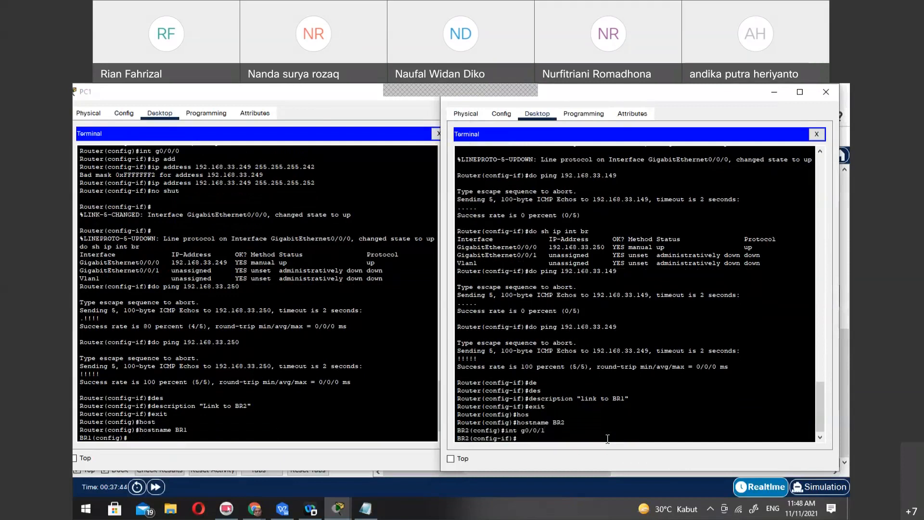
left_click(372, 514)
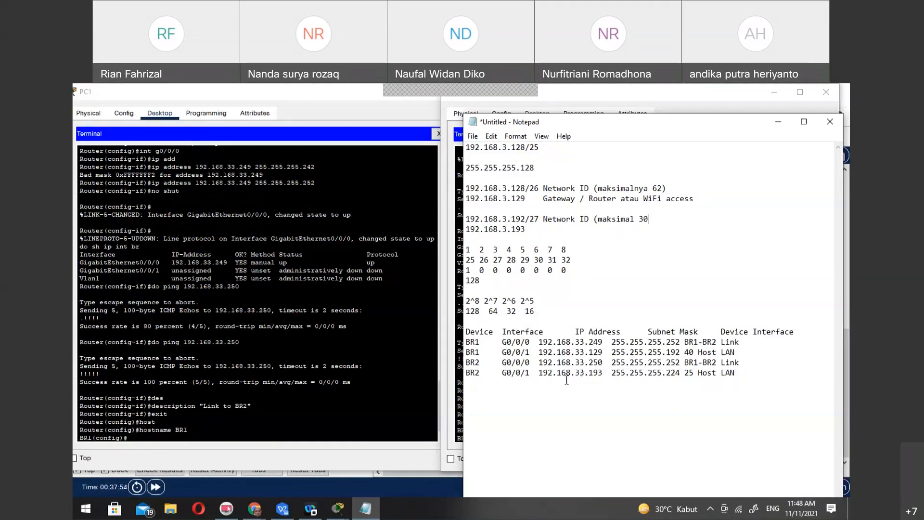
left_click(458, 399)
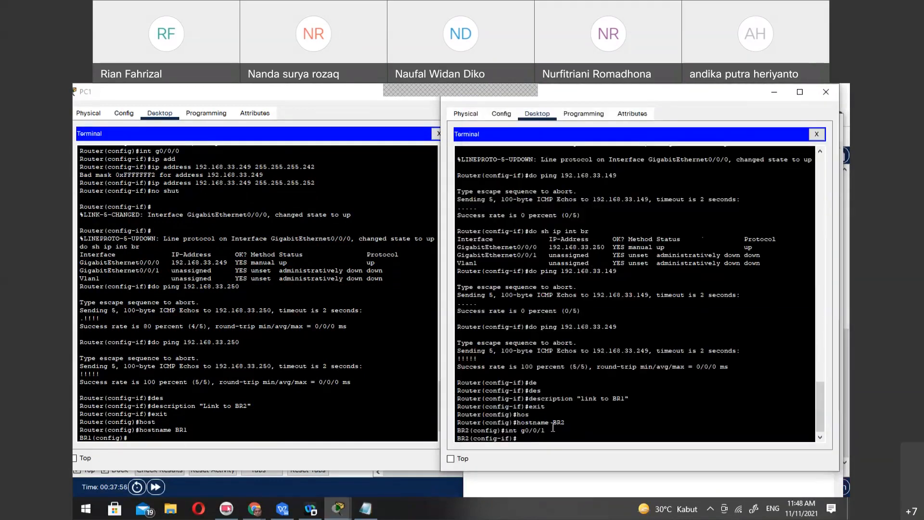
Assign 192.168.33.193 with subnet mask 255.255.255.224 to BR2's G0/0/1 interface, checking the values against the Notepad table
type("ip addree")
key("Tab")
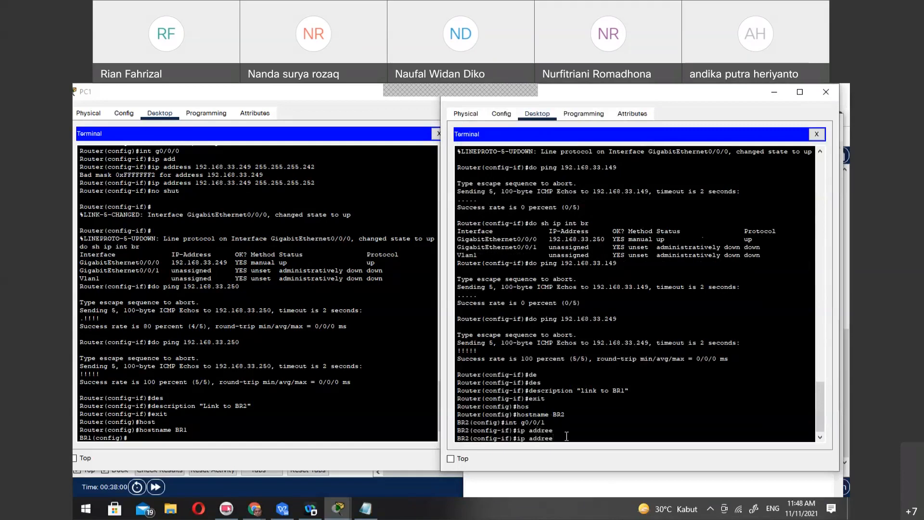
key("Tab")
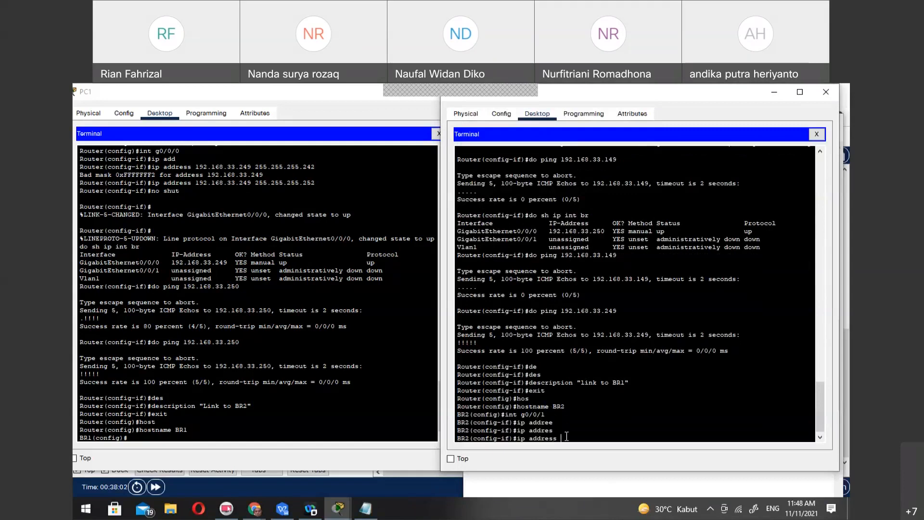
type("192.168.33.193")
left_click(366, 509)
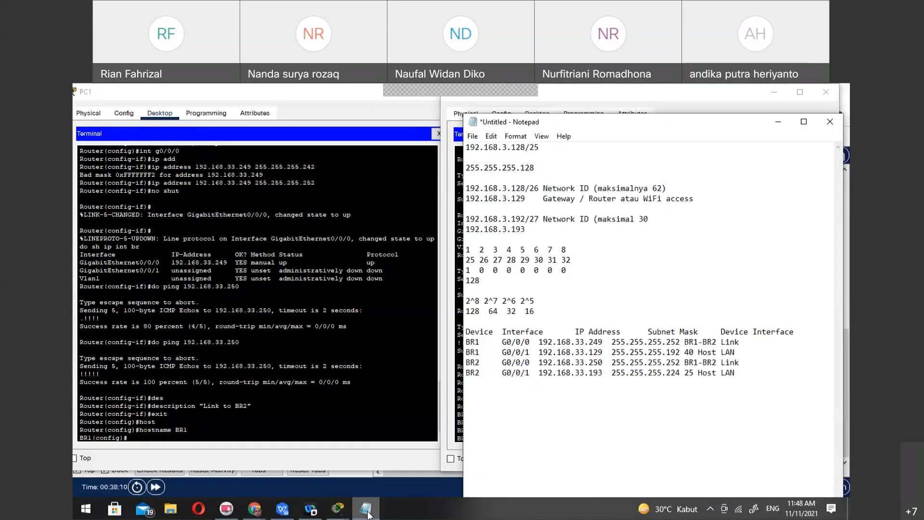
left_click(454, 424)
type("2.168.33.193")
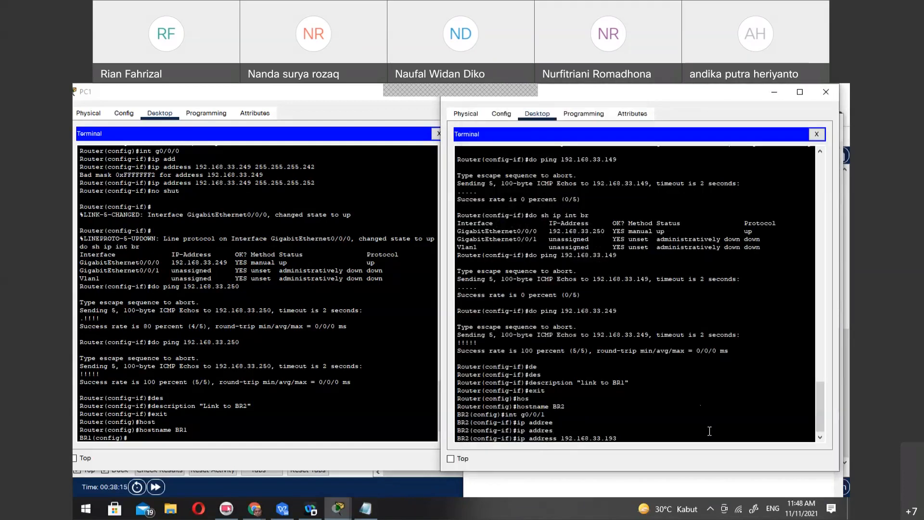
type(" 255.255.255.224")
left_click(364, 510)
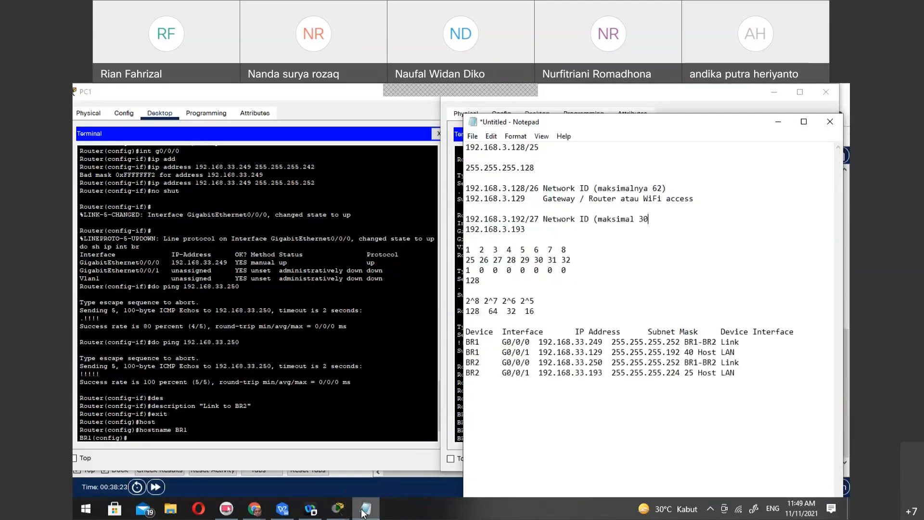
left_click(364, 510)
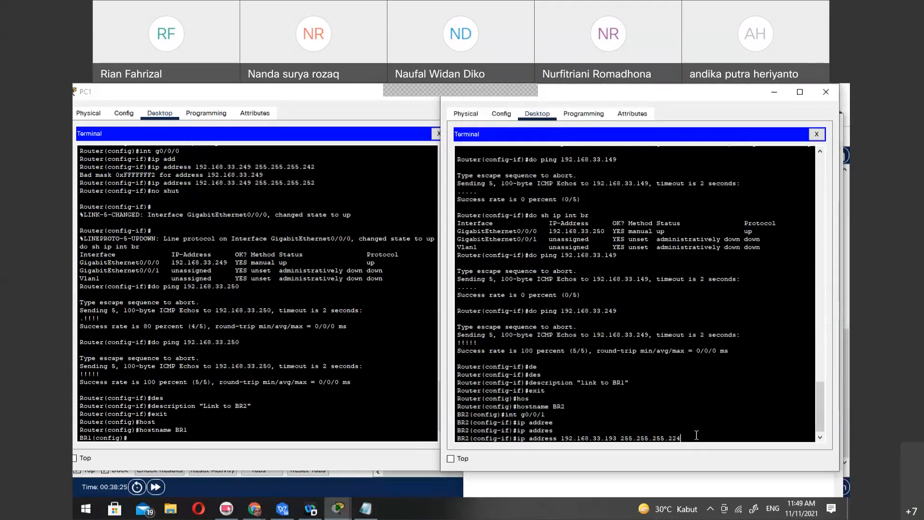
key("Return")
Activate BR2's G0/0/1 interface with the no shut command
type("no shut")
key("Return")
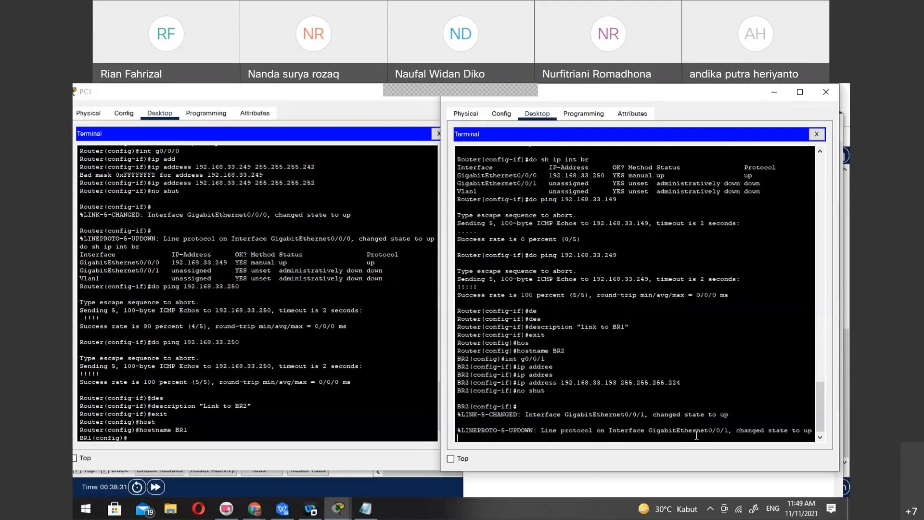
Set the description of BR2's G0/0/1 interface to "Link to S2", checking the connected switch in the topology diagram
type("des")
key("Tab")
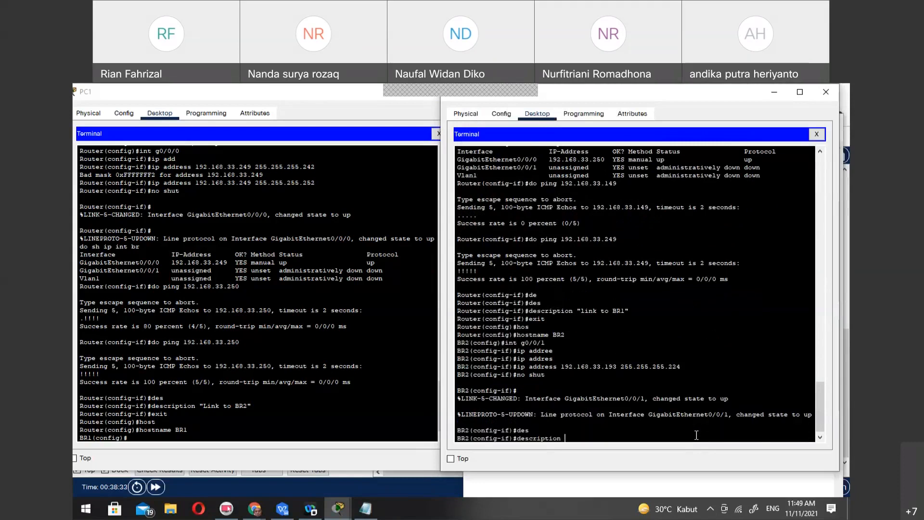
left_click(255, 509)
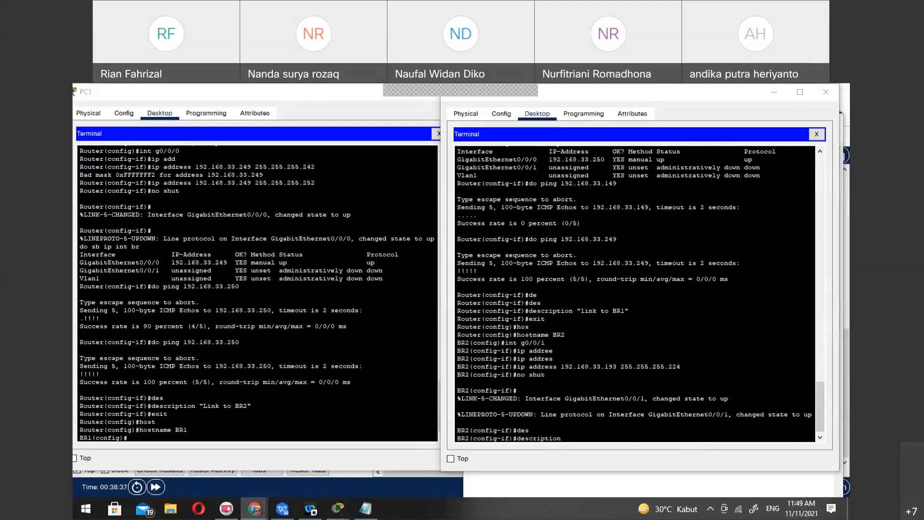
left_click(596, 437)
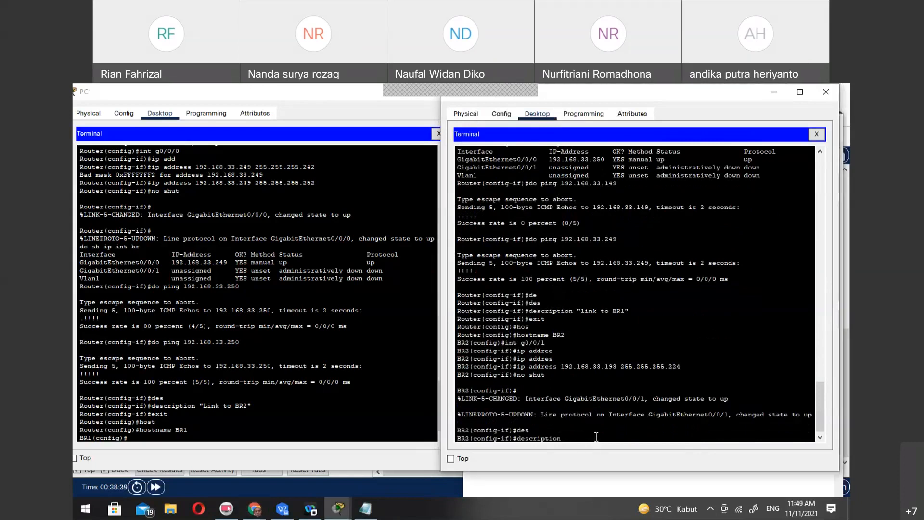
type("\"Link to")
left_click(398, 481)
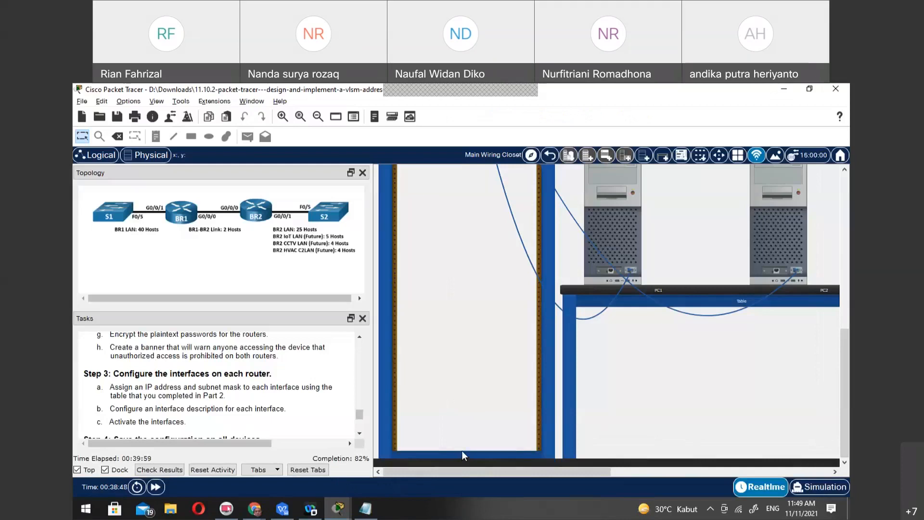
mouse_move(339, 509)
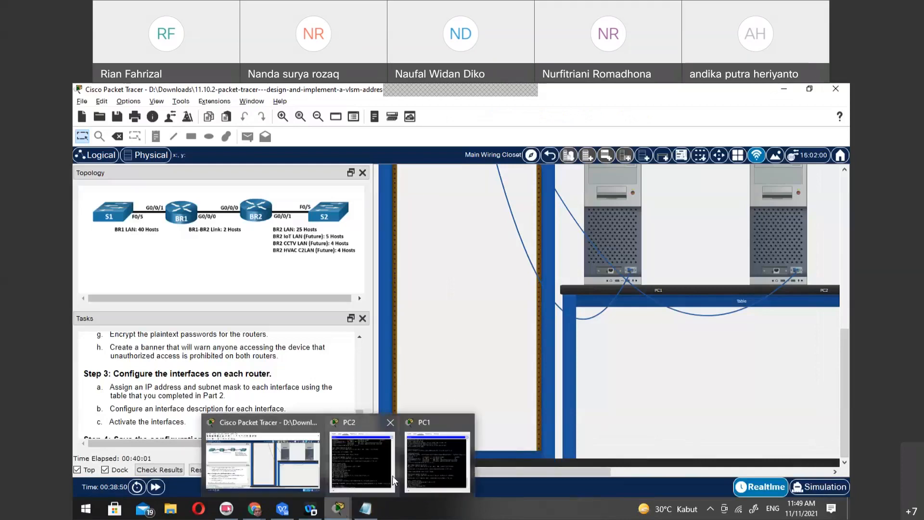
left_click(420, 467)
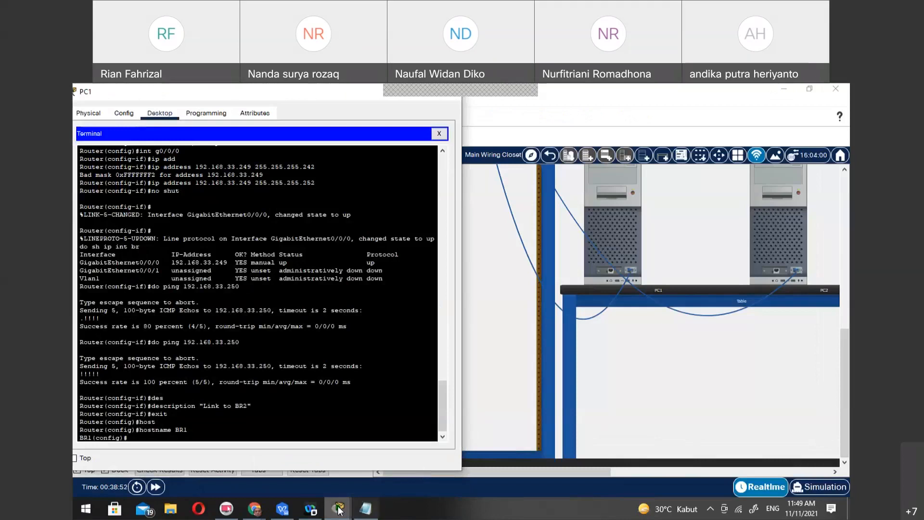
mouse_move(339, 509)
left_click(425, 466)
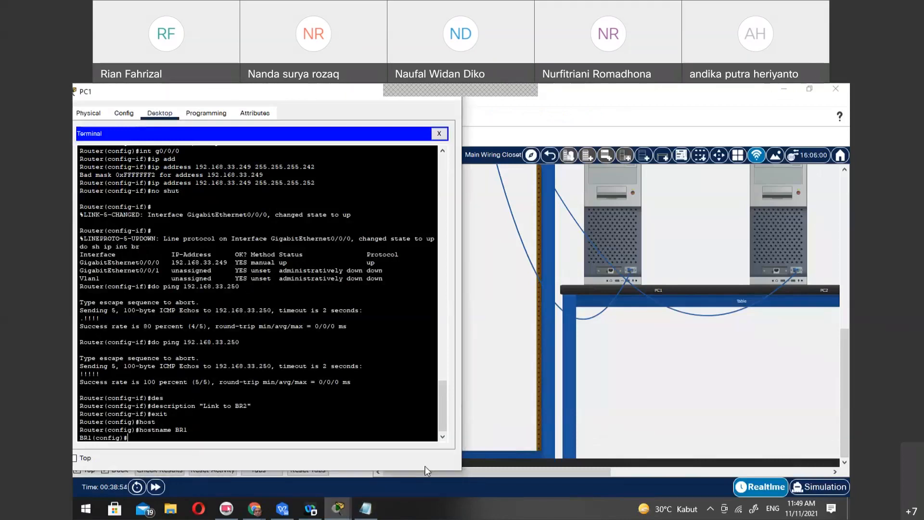
mouse_move(339, 508)
left_click(362, 456)
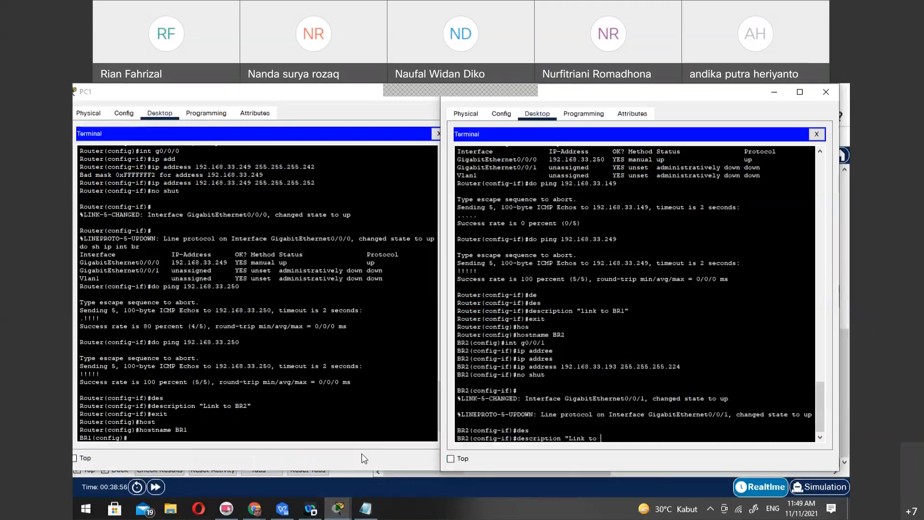
left_click(360, 478)
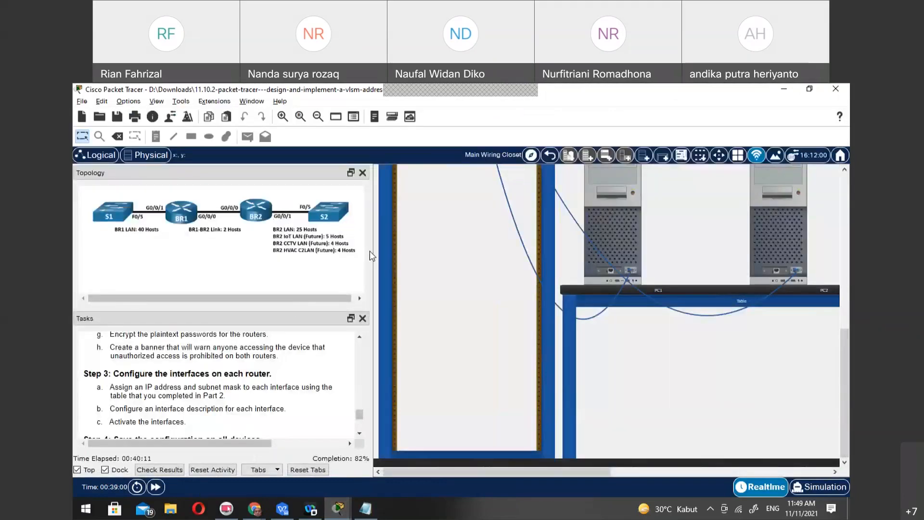
key("alt+Tab")
type("S2")
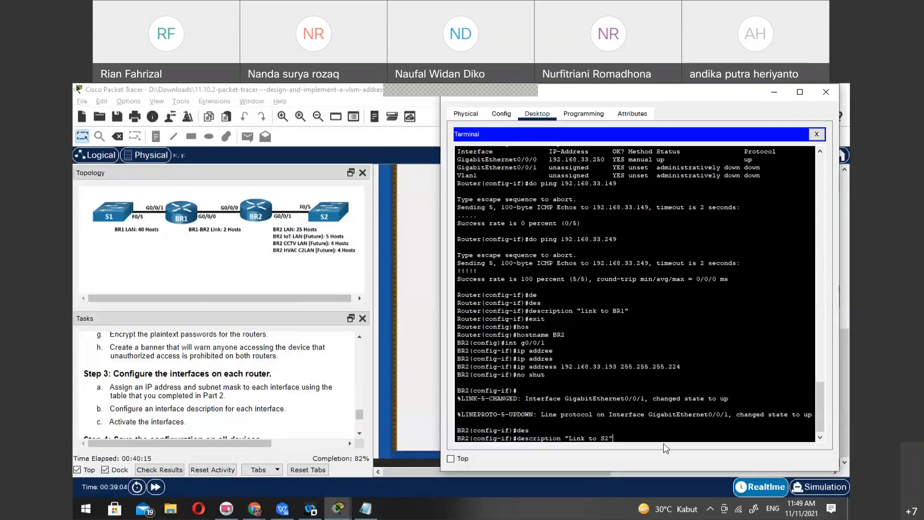
key("Return")
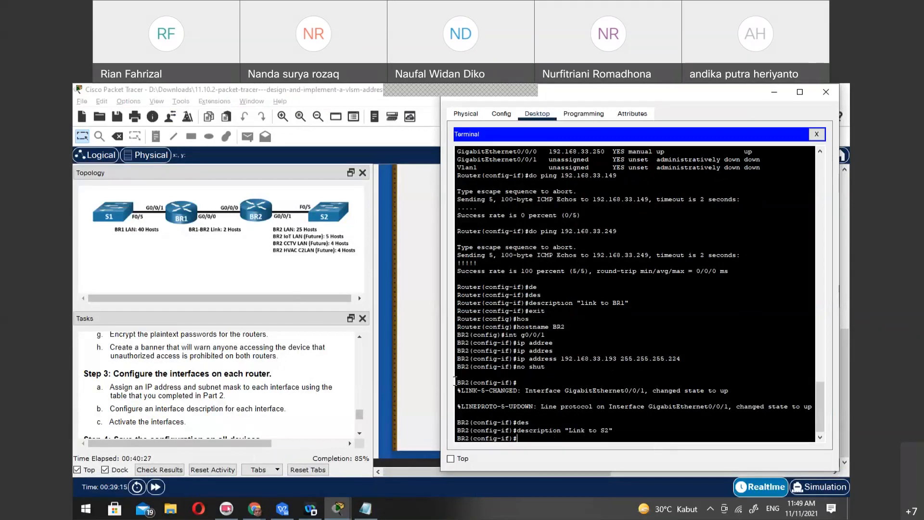
Look up BR1's G0/0/1 address in the Notepad table and enter that interface's configuration in PC1's terminal
mouse_move(338, 509)
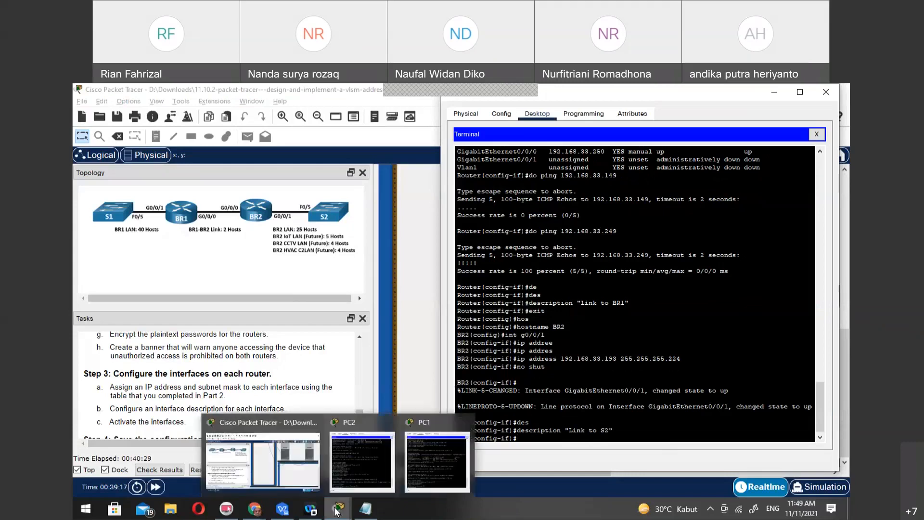
left_click(345, 469)
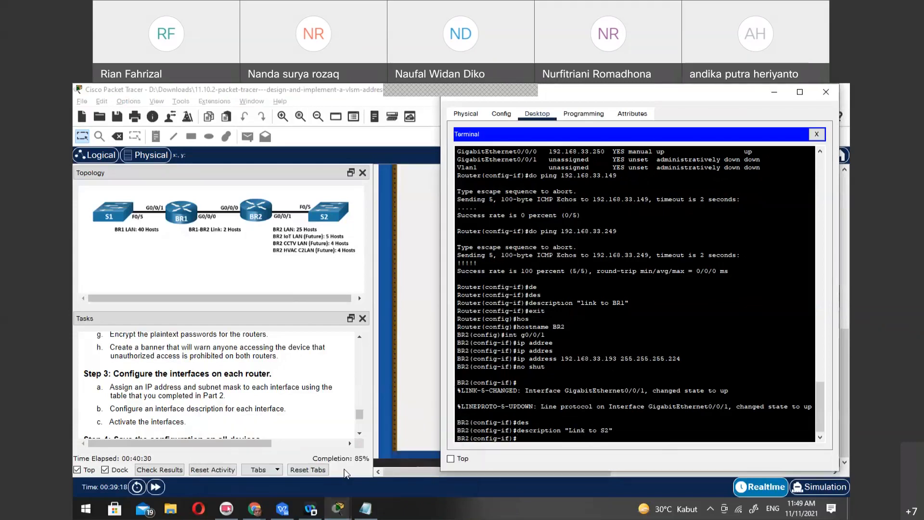
left_click(339, 508)
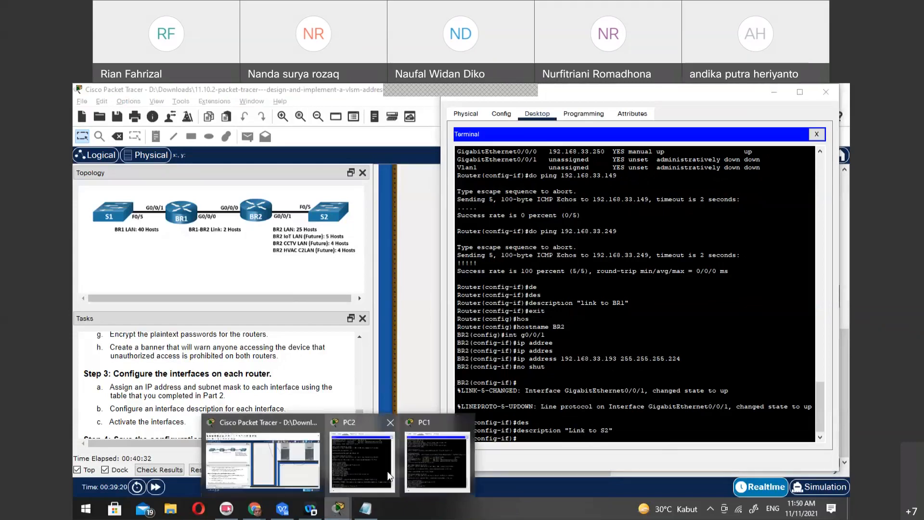
left_click(430, 458)
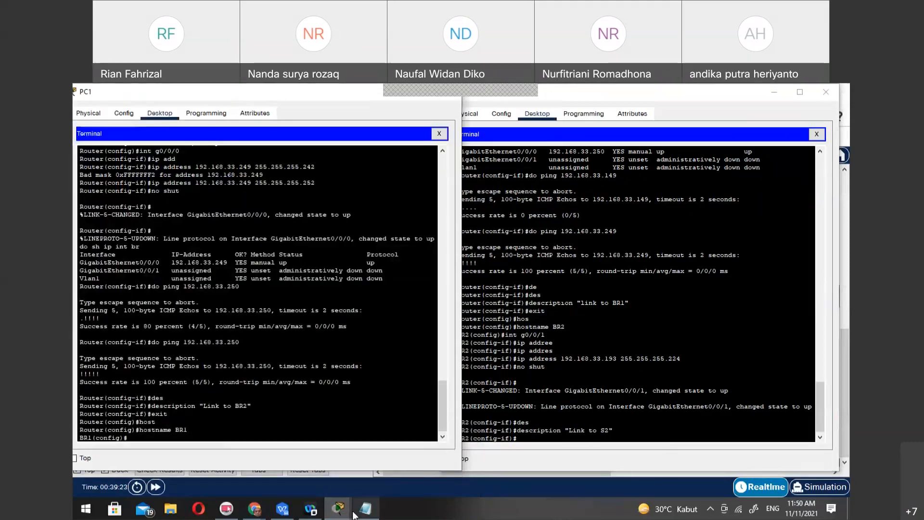
mouse_move(362, 514)
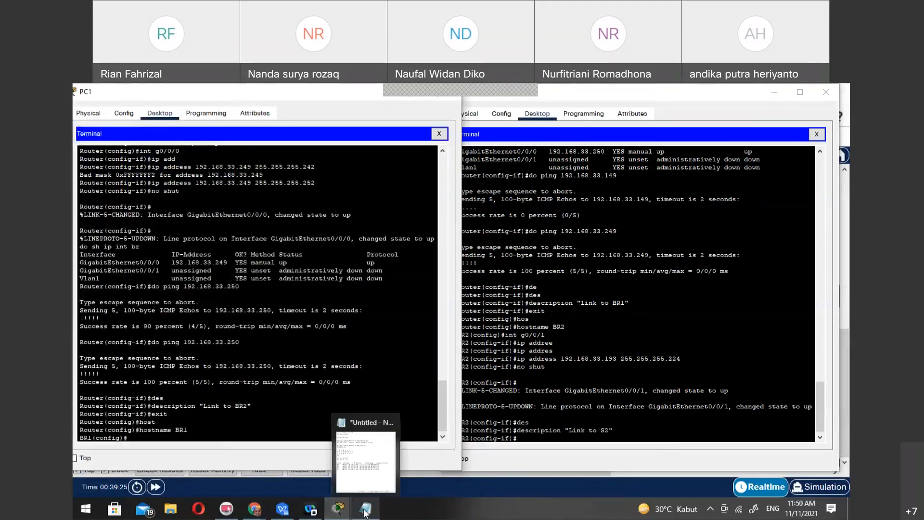
left_click(362, 511)
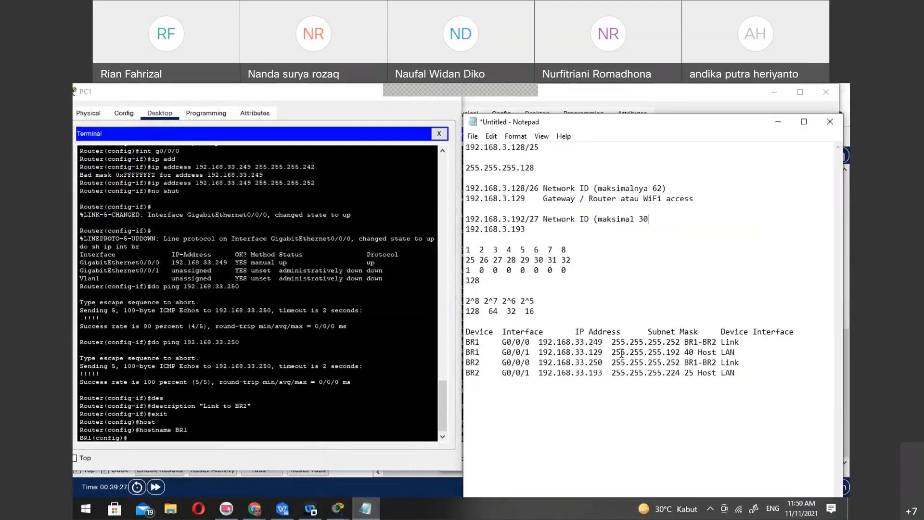
left_click(283, 430)
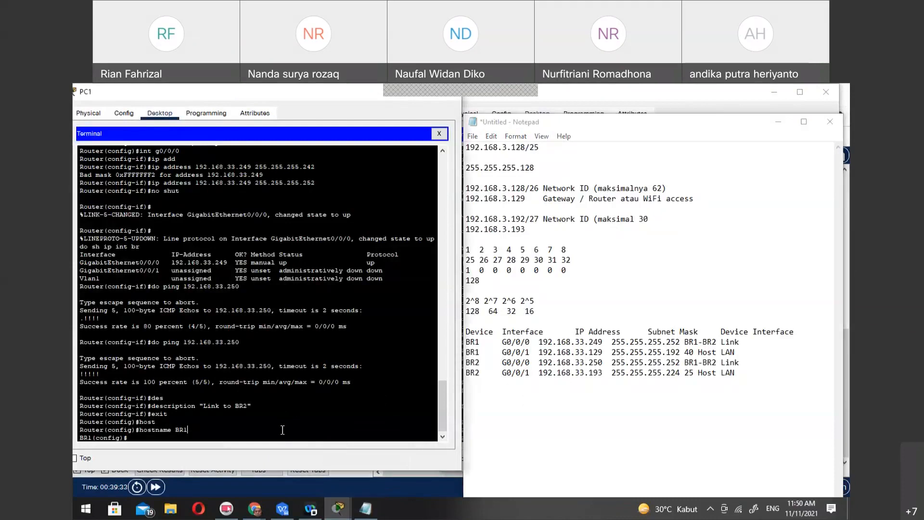
type("int g0/0/1")
key("Return")
Assign 192.168.33.129 with subnet mask 255.255.255.192 to BR1's G0/0/1 interface
type("ip add")
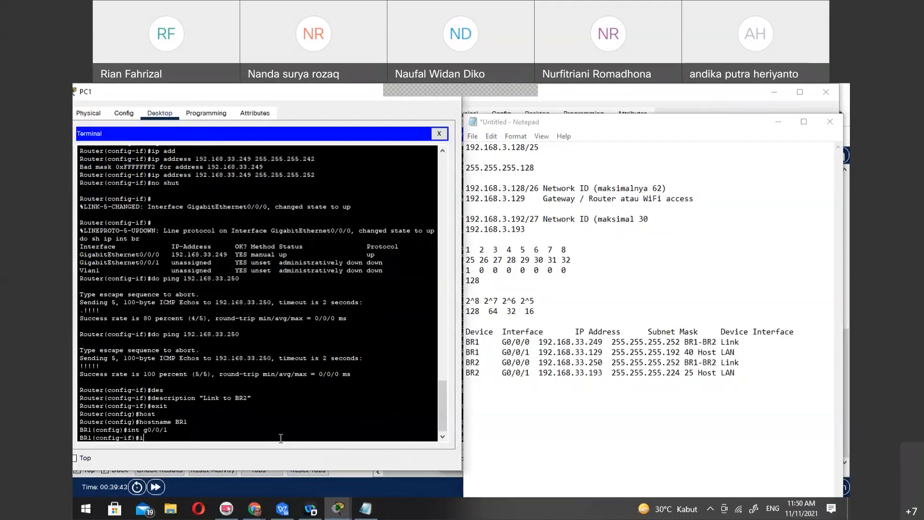
key("Tab")
type("192.168.33")
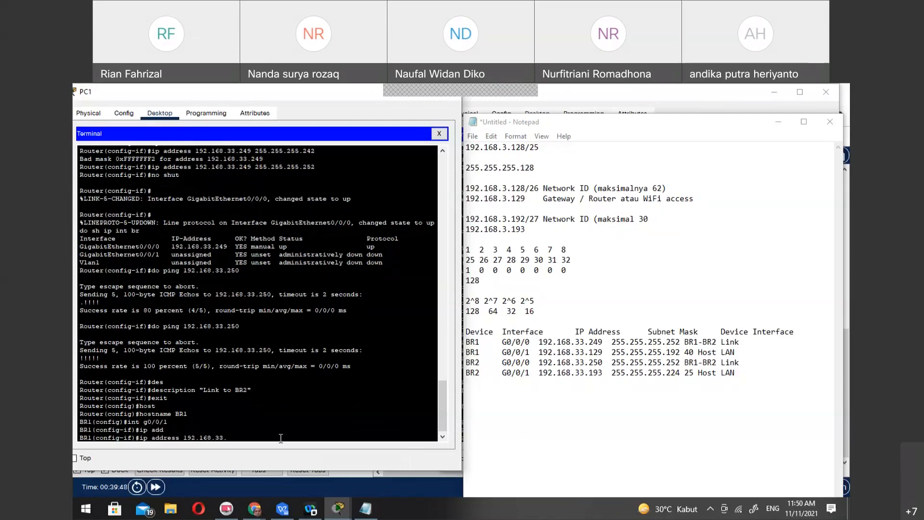
type(".129 255.255.255.192")
key("Return")
Set the description of BR1's G0/0/1 interface to "link to S1" and activate the interface with no shut
type("des")
key("Tab")
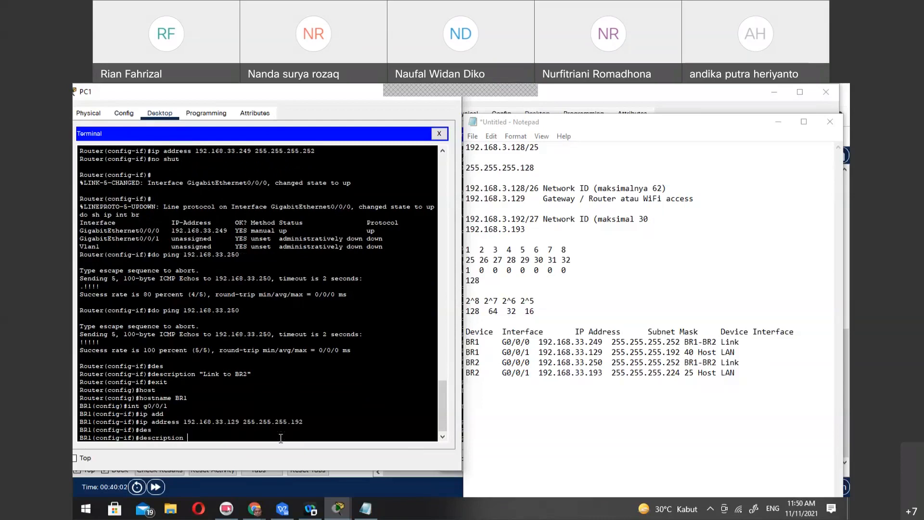
type("\"link to S1\"")
key("Return")
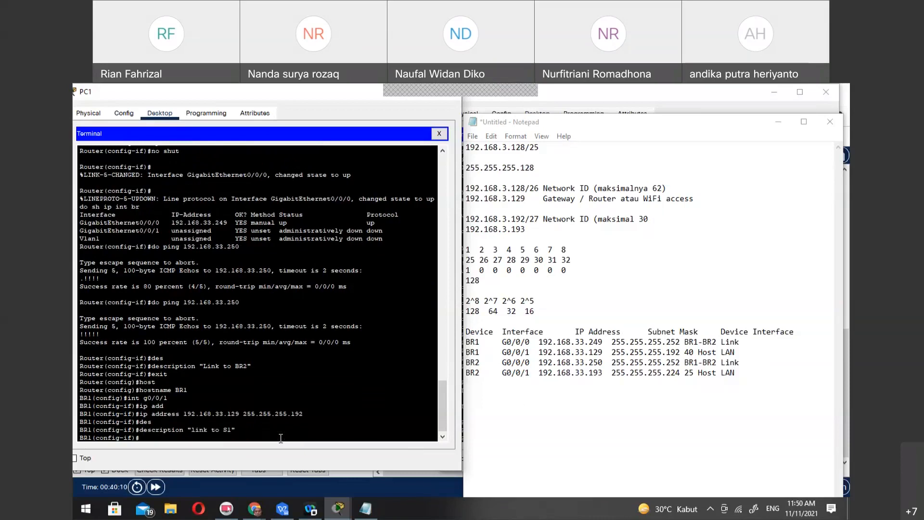
type("no shut")
key("Return")
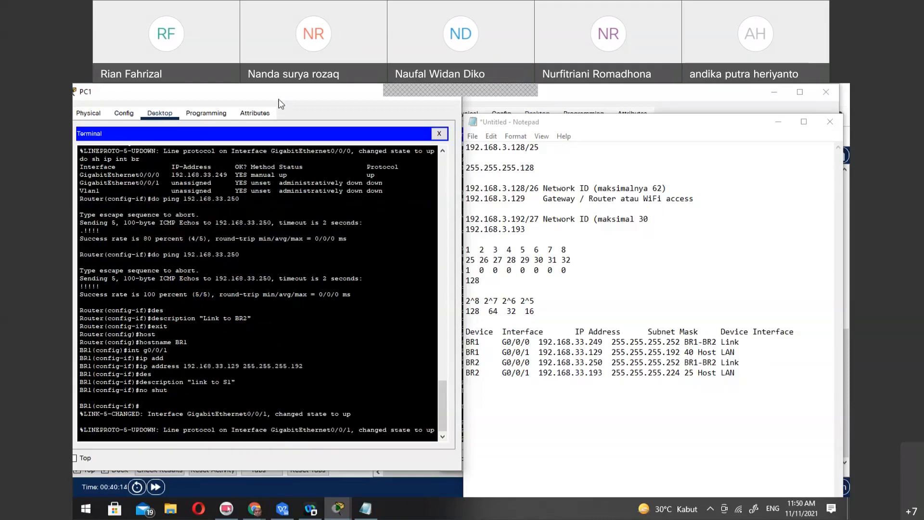
Review the remaining lab steps in the task instructions and return BR1 to privileged EXEC mode in PC1's terminal
left_click_drag(283, 98, 698, 131)
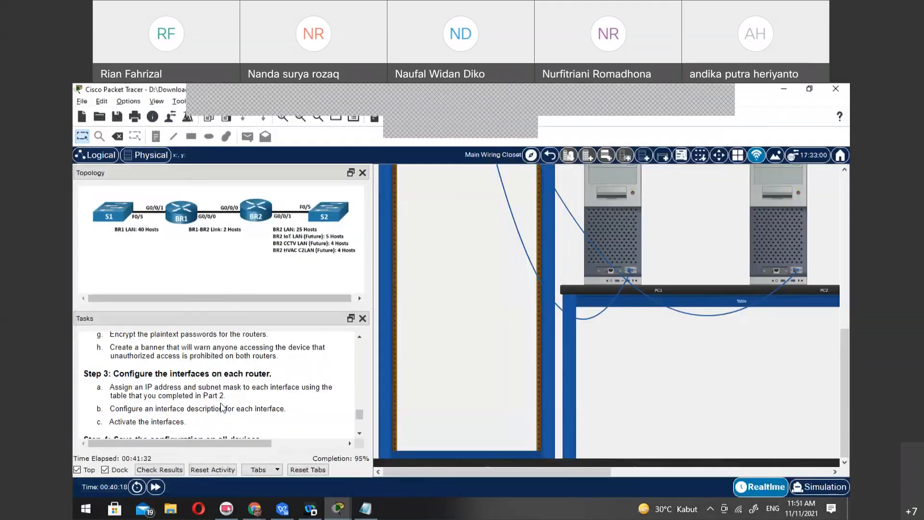
scroll(222, 403, "down", 3)
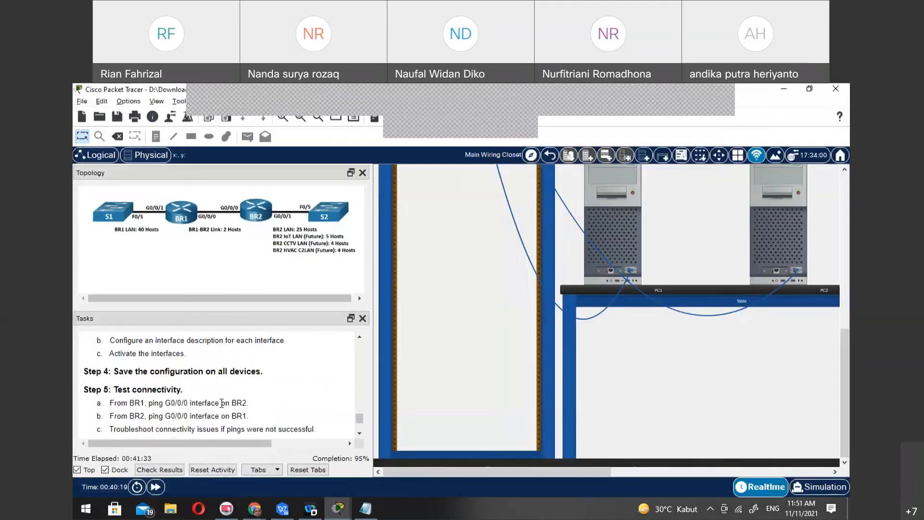
scroll(222, 403, "down", 1)
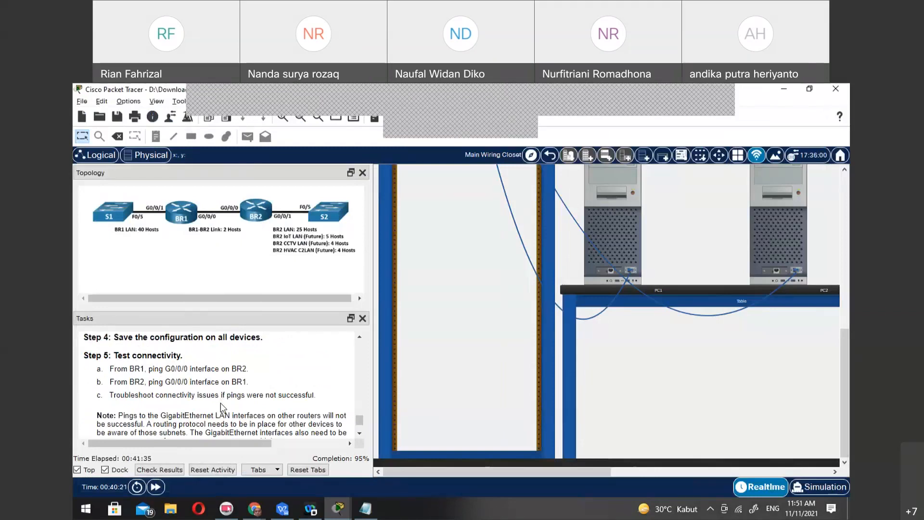
scroll(221, 403, "down", 1)
scroll(221, 403, "down", 1)
scroll(222, 403, "up", 2)
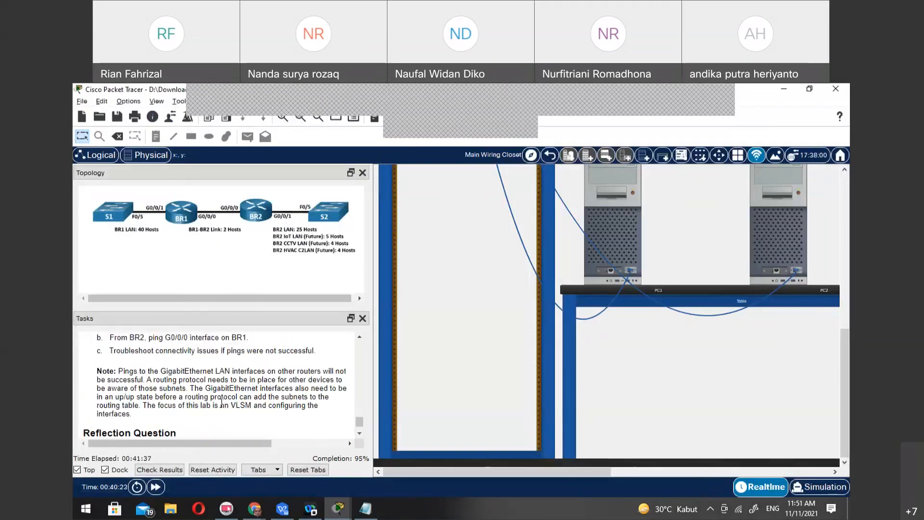
left_click(333, 511)
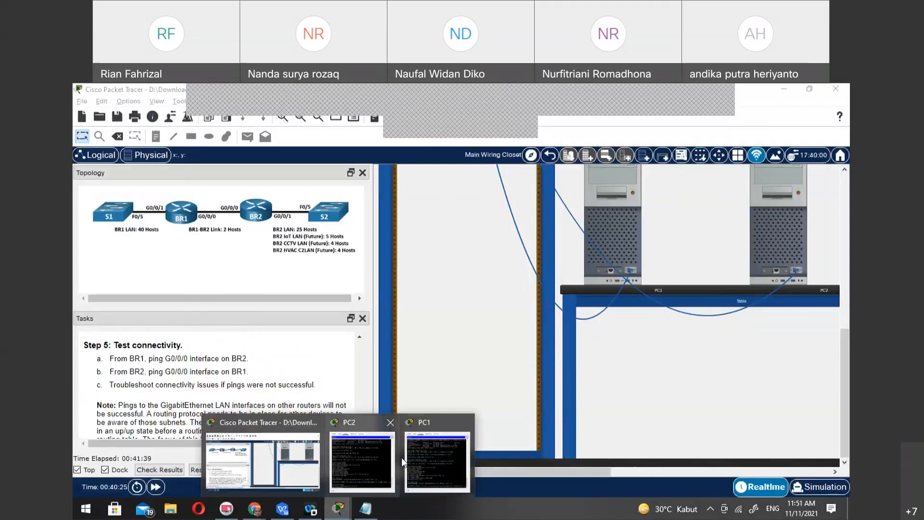
left_click(421, 456)
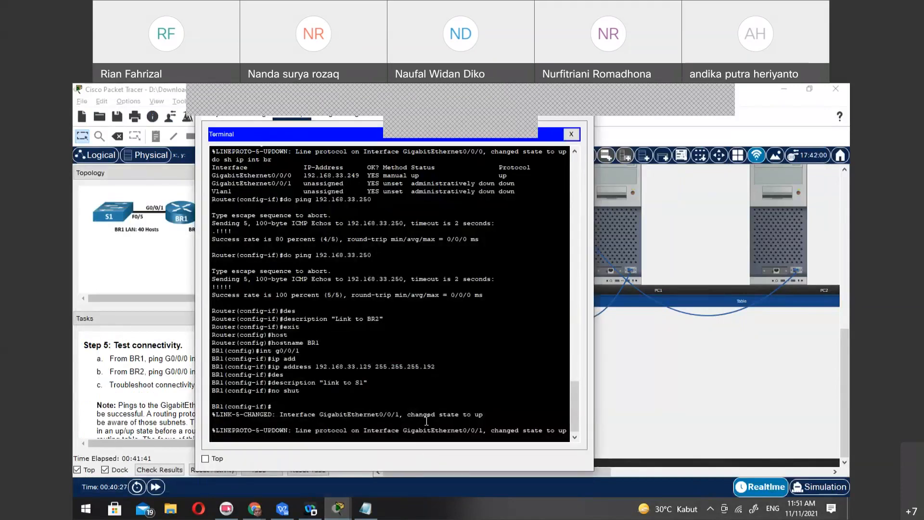
key("Return")
type("exit")
key("Return")
type("exit")
key("Return")
key("Return")
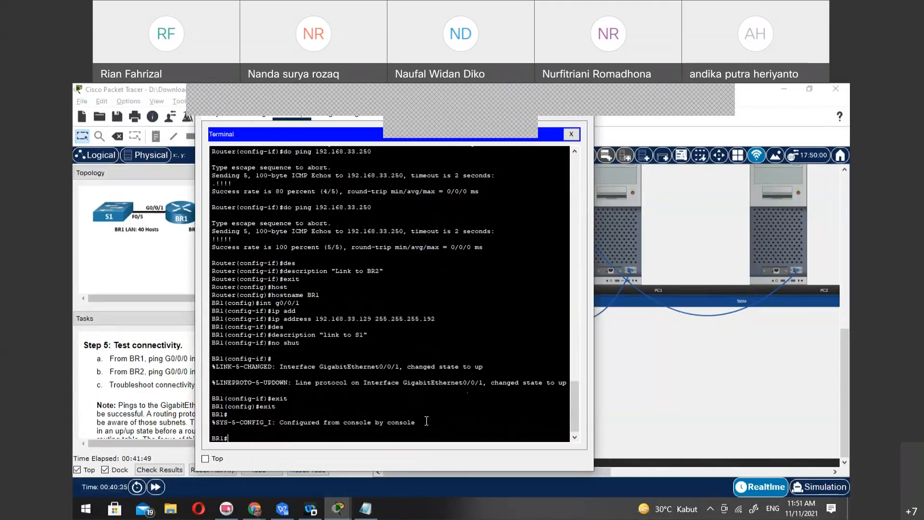
Save BR1's configuration by copying running-config to startup-config with the default destination filename
type("sopy")
key("BackSpace")
key("BackSpace")
key("BackSpace")
key("BackSpace")
type("copy run")
key("Tab")
type("st")
key("Tab")
key("Return")
key("Return")
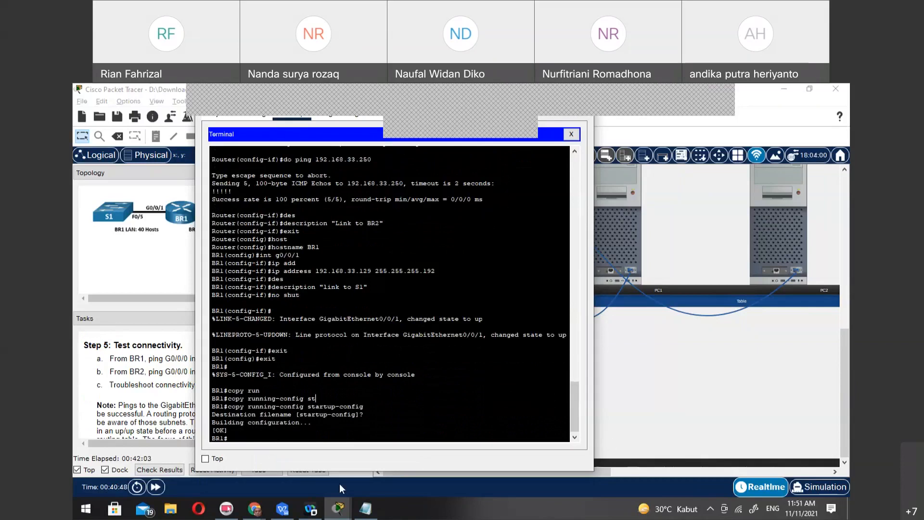
Leave configuration mode on BR2 in PC2's terminal and copy its running-config to startup-config with the default destination filename
mouse_move(343, 514)
left_click(362, 460)
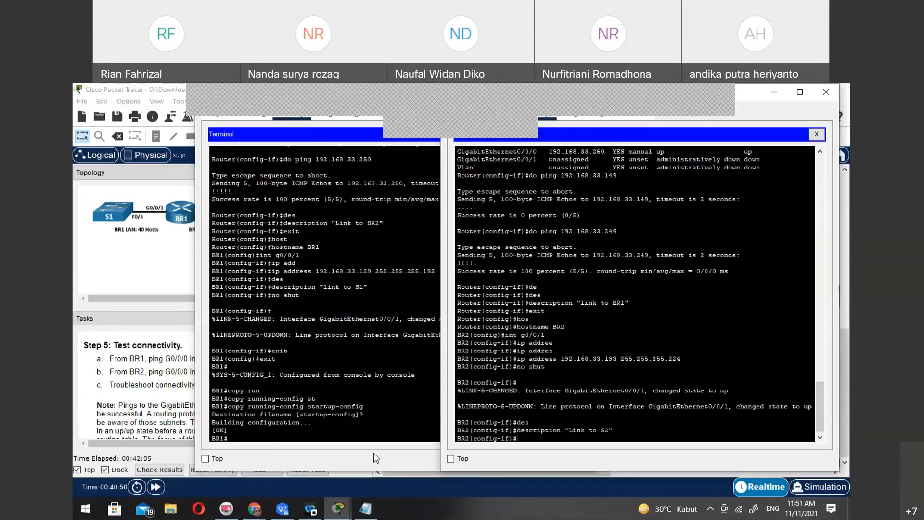
left_click(553, 435)
type("end")
key("Return")
key("Return")
type("copy run")
key("Tab")
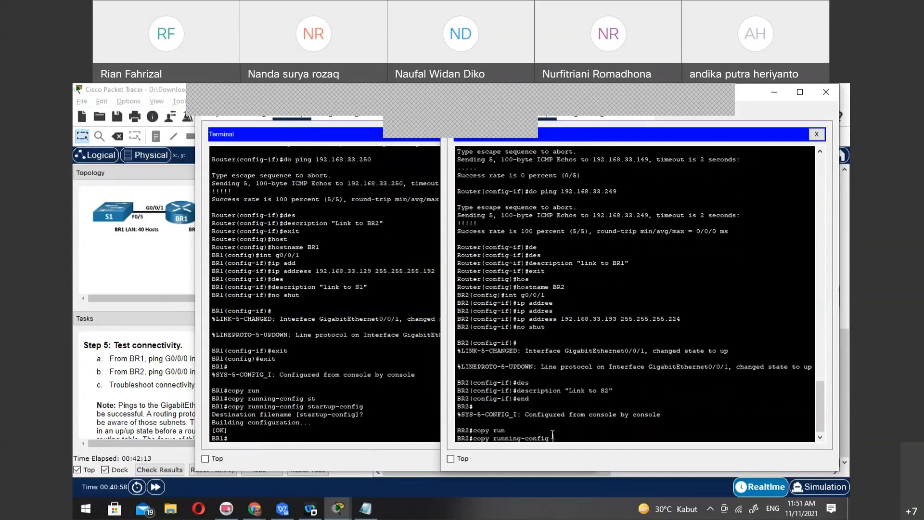
type("st")
key("Tab")
key("Return")
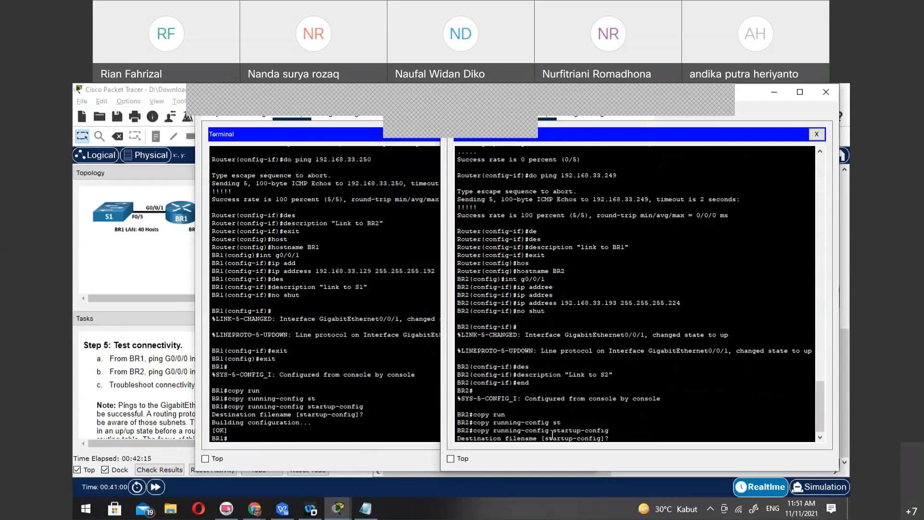
key("Return")
type("ping 192")
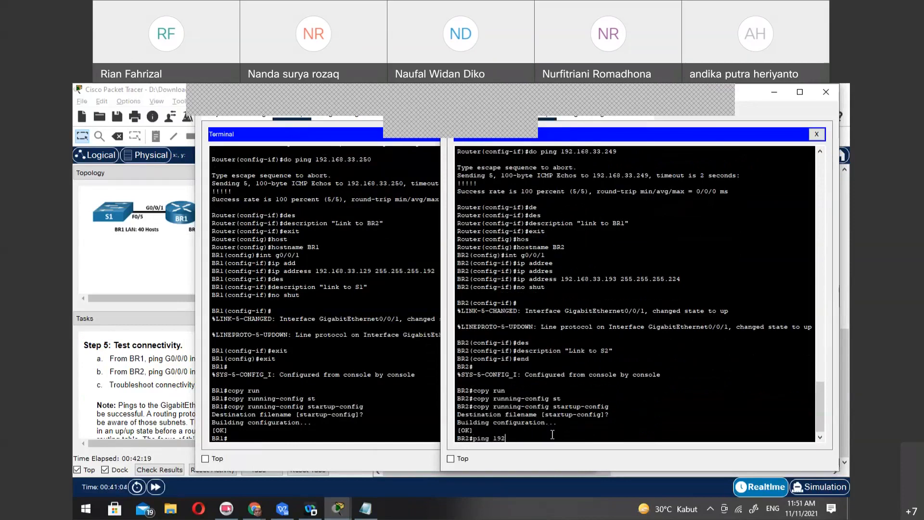
type(".168.33")
key("BackSpace")
key("BackSpace")
key("BackSpace")
key("BackSpace")
key("BackSpace")
key("BackSpace")
key("BackSpace")
key("BackSpace")
key("BackSpace")
key("BackSpace")
key("BackSpace")
key("BackSpace")
key("BackSpace")
key("BackSpace")
key("BackSpace")
Display BR2's interface address and status summary with sh ip int br in PC2's terminal
type("sh ip int br")
key("Return")
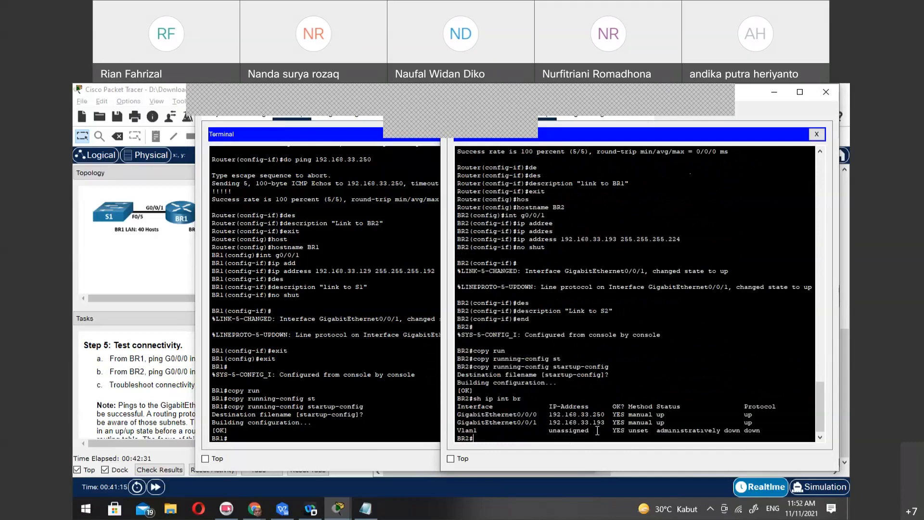
Ping BR1's G0/0/0 address 192.168.33.249 from BR2
type("ping 192.1368")
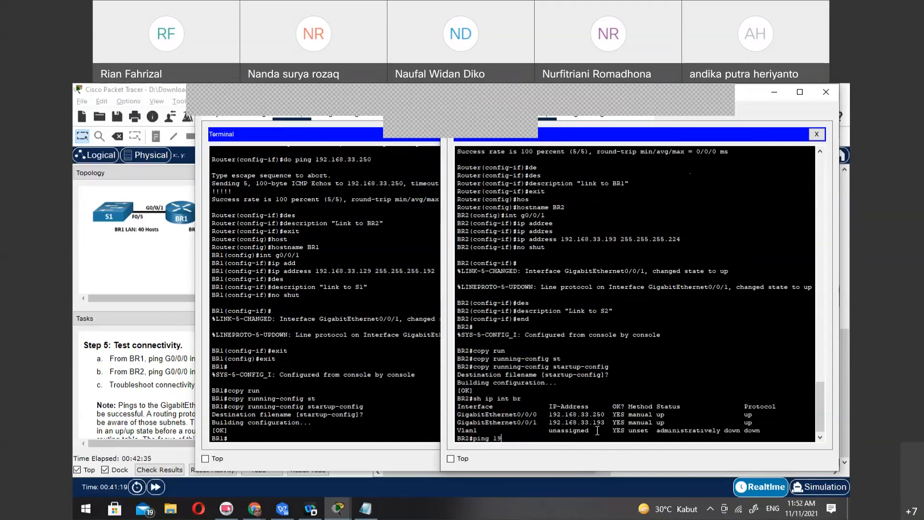
key("BackSpace")
key("BackSpace")
key("BackSpace")
type("68.33.249")
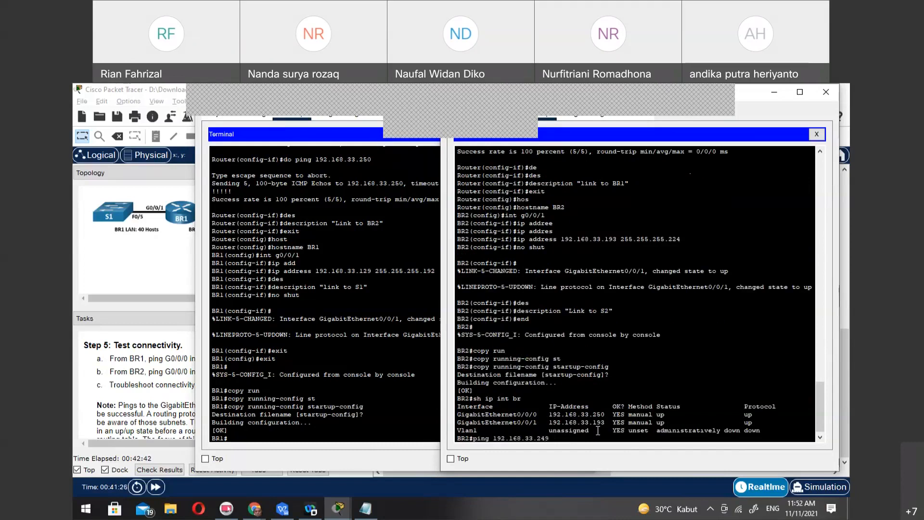
key("Return")
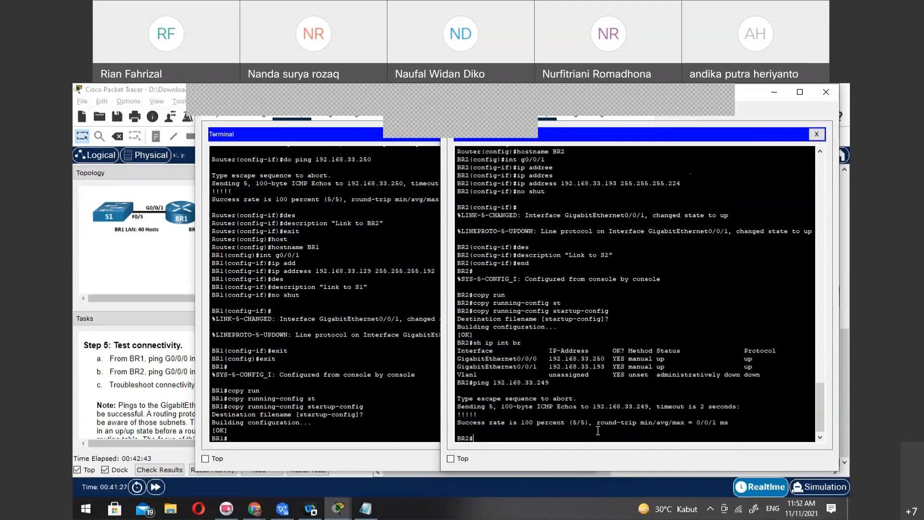
Check the address plan in the text notes for BR1's G0/0/1 address and ping 192.168.33.129 from BR2
key("Up")
key("BackSpace")
key("BackSpace")
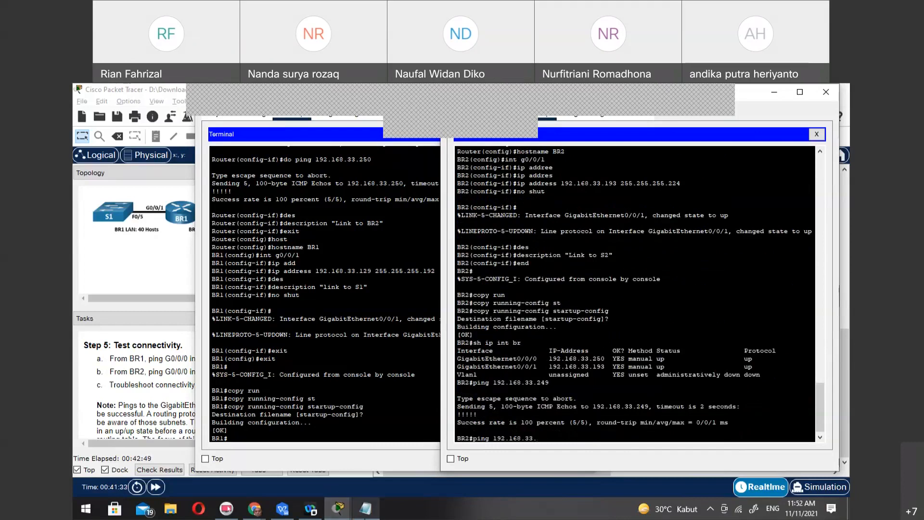
key("alt+Tab")
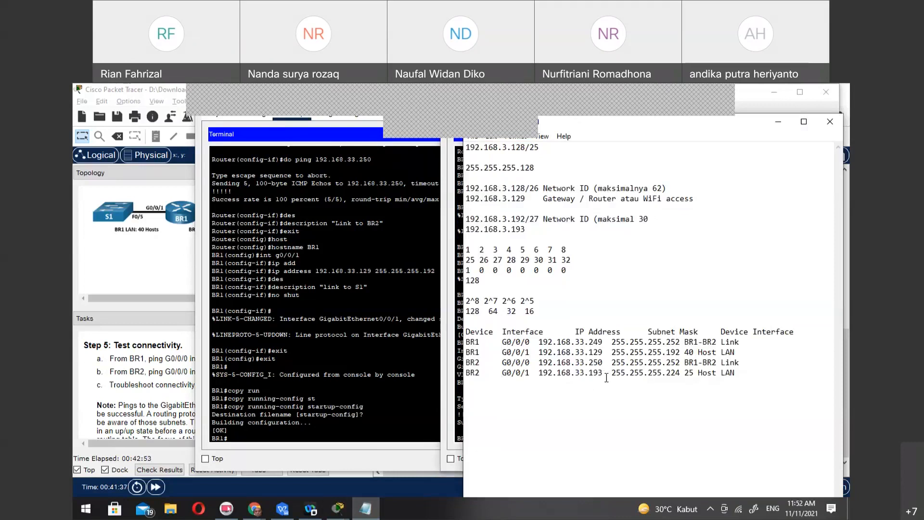
left_click_drag(725, 128, 923, 89)
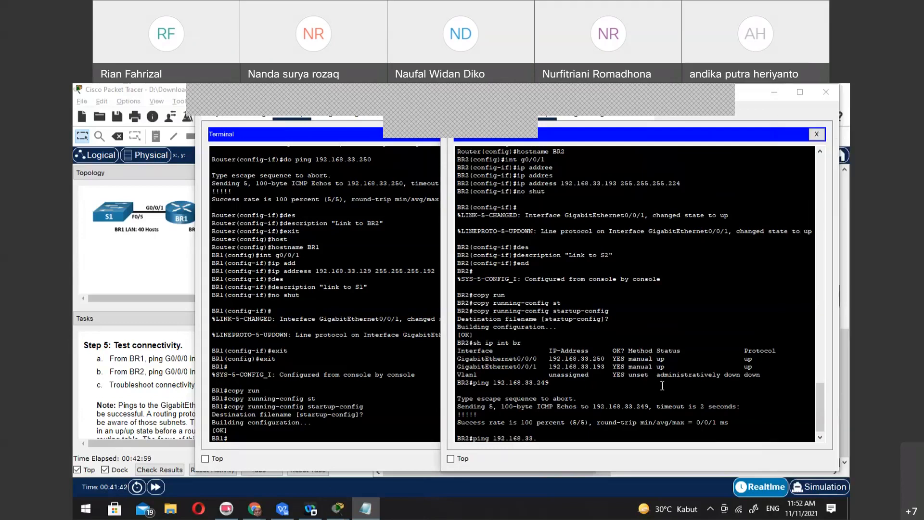
left_click(633, 441)
type("ping 192.168.33.129")
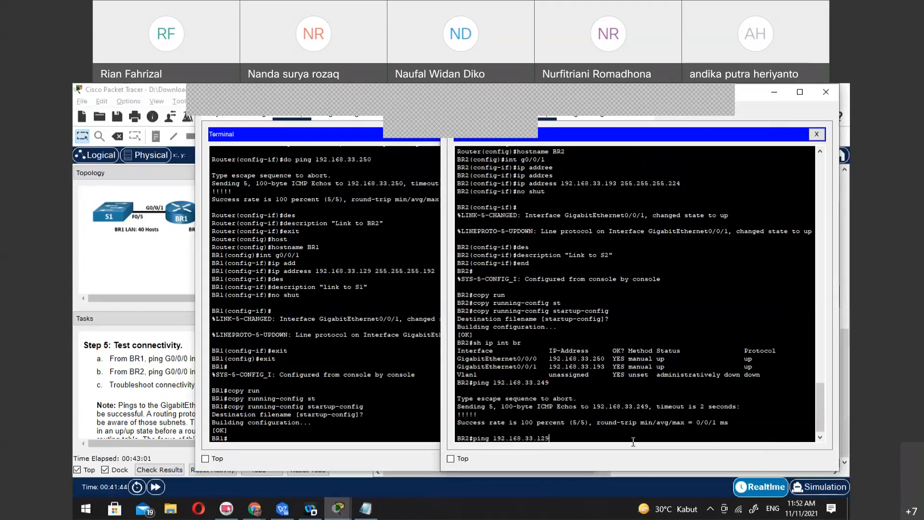
key("Return")
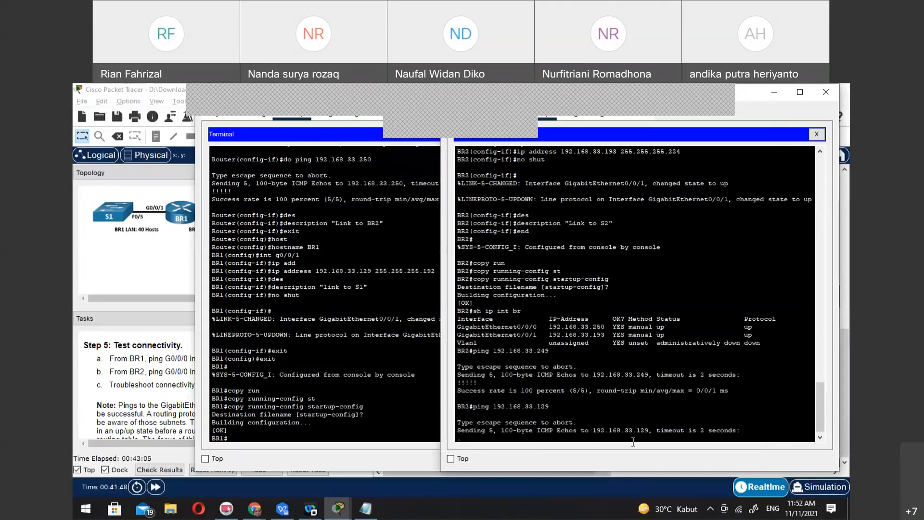
Display BR1's interface address and status summary with sh ip int br in PC1's terminal
left_click(359, 396)
left_click(662, 273)
left_click(360, 423)
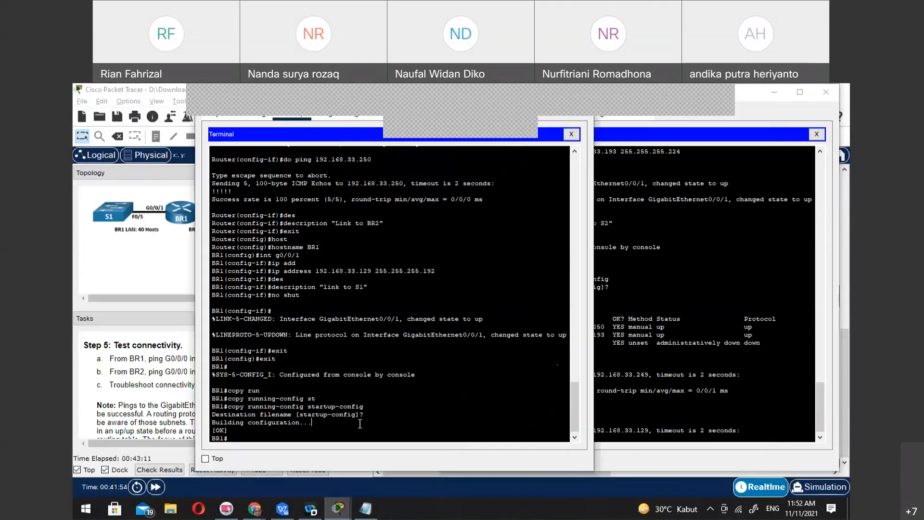
type("sh ip")
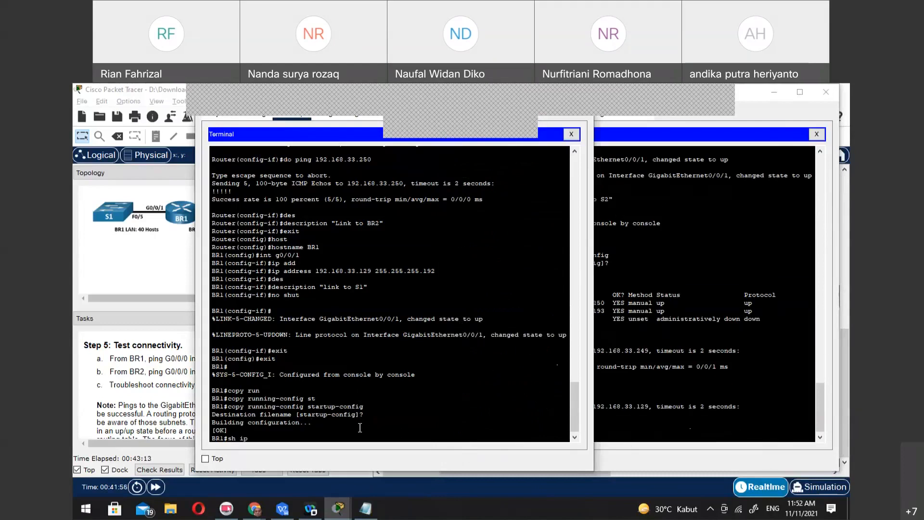
type(" int br")
key("Return")
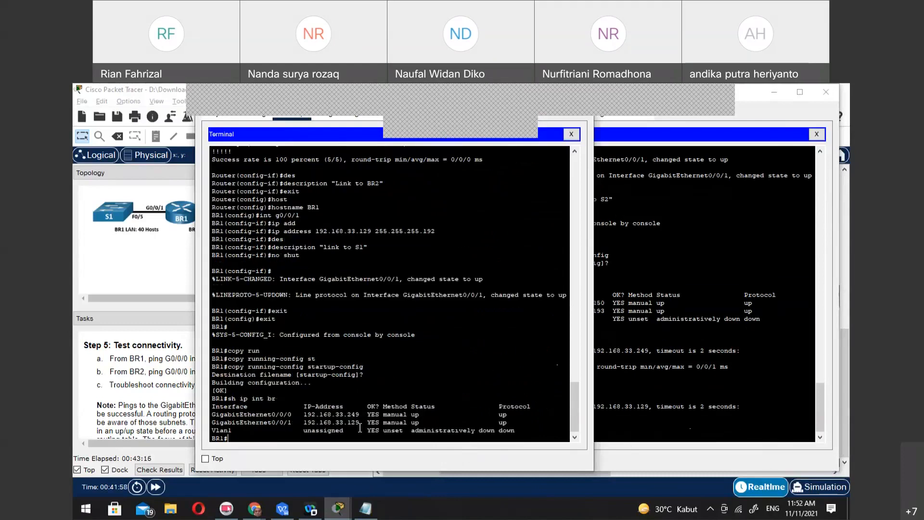
Display BR2's routing table with sh ip route in PC2's terminal
left_click(670, 425)
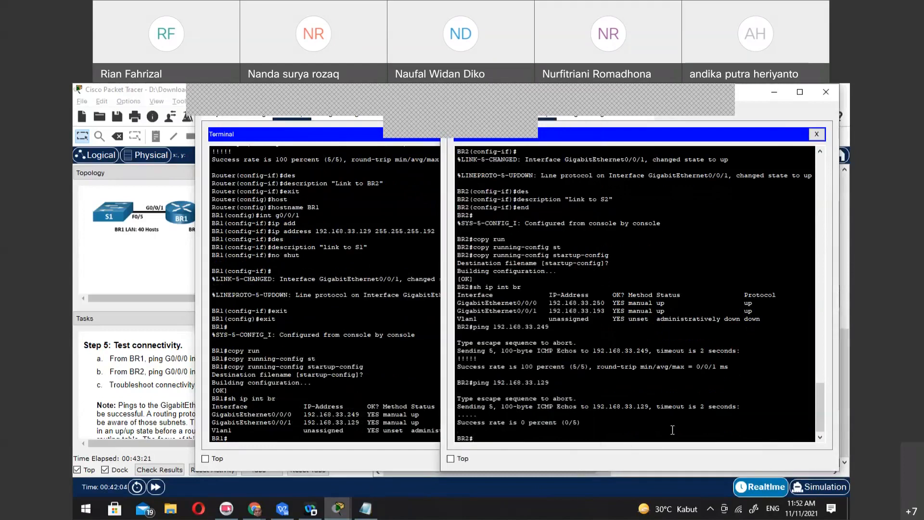
type("sh ip route")
key("Return")
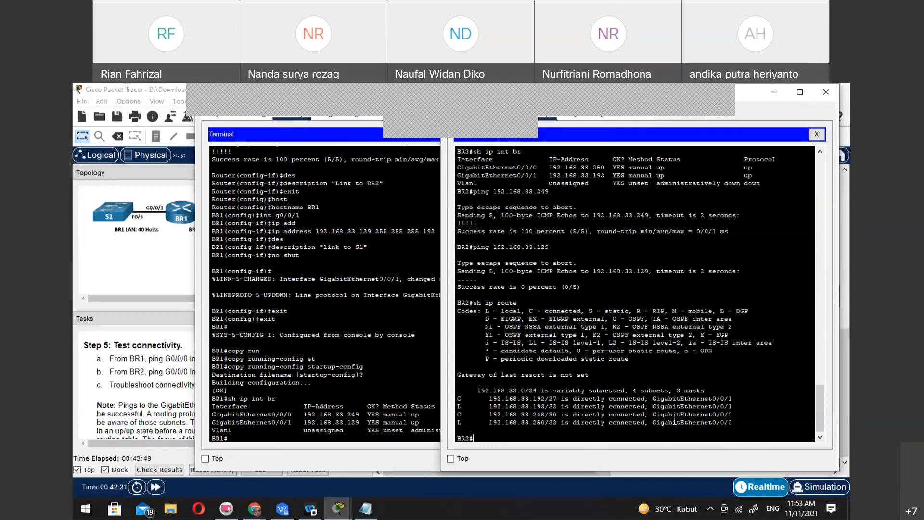
Display BR1's routing table with sh ip route in PC1's terminal
left_click(358, 422)
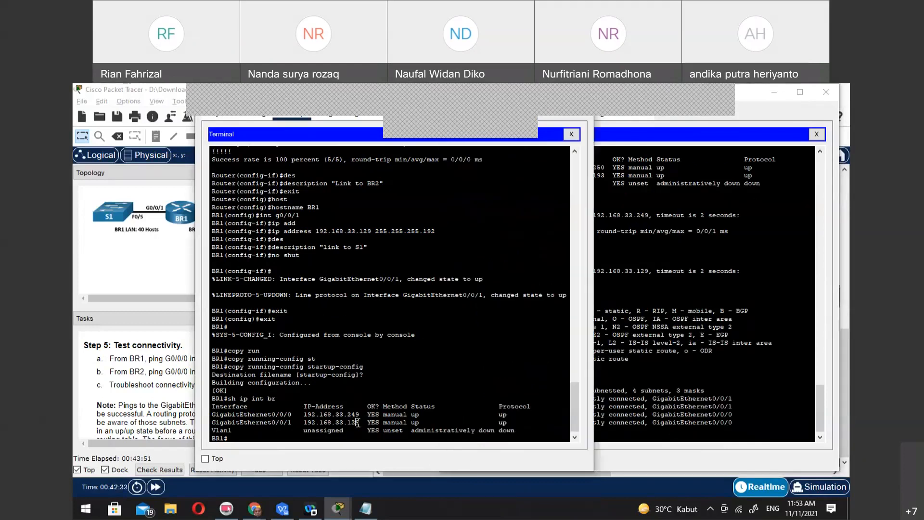
type("sh ip route")
key("Return")
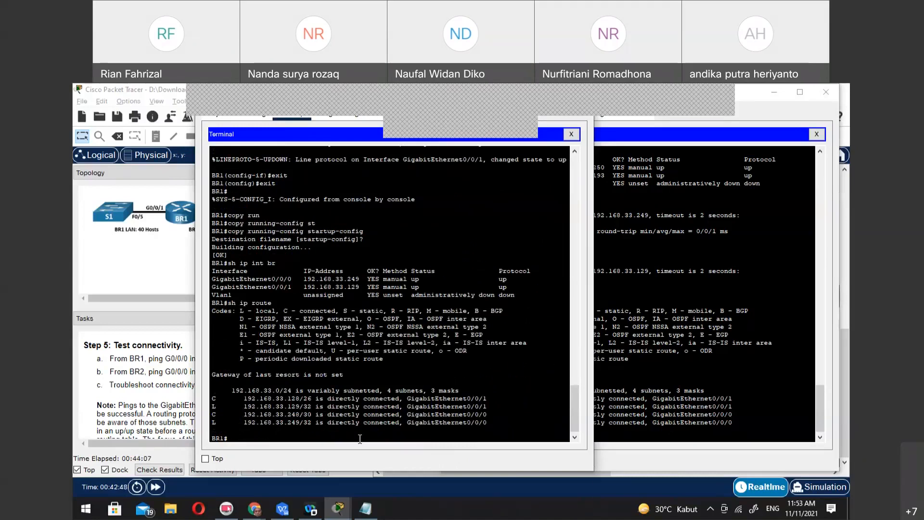
Compare the routing tables of BR1 and BR2 and read the Step 5 connectivity note in the task instructions
left_click(653, 423)
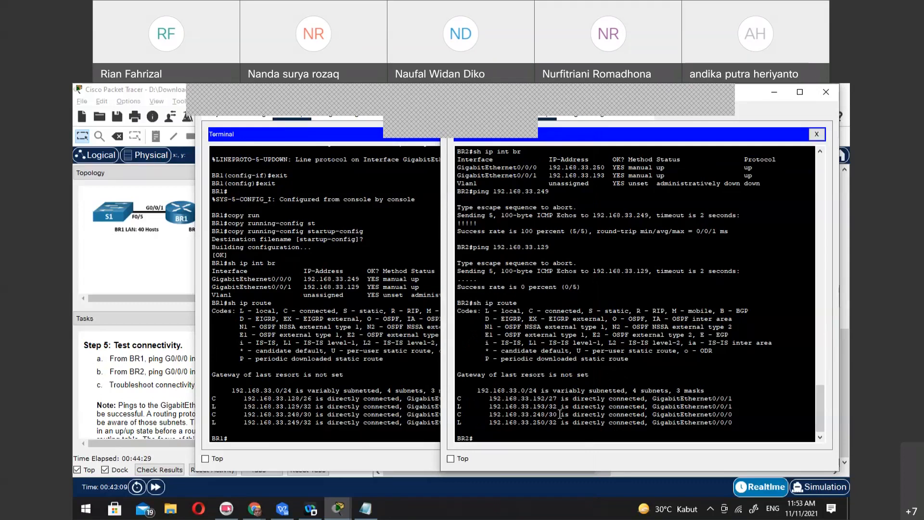
left_click(357, 406)
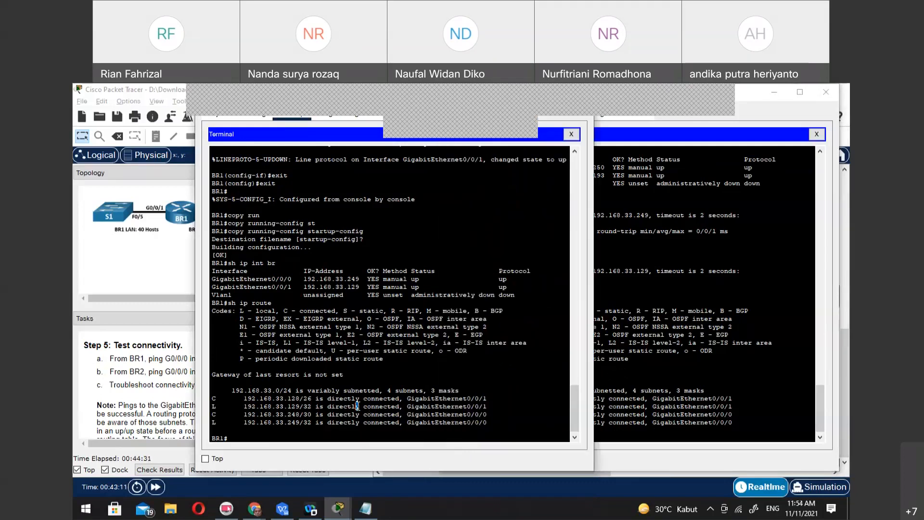
left_click(642, 406)
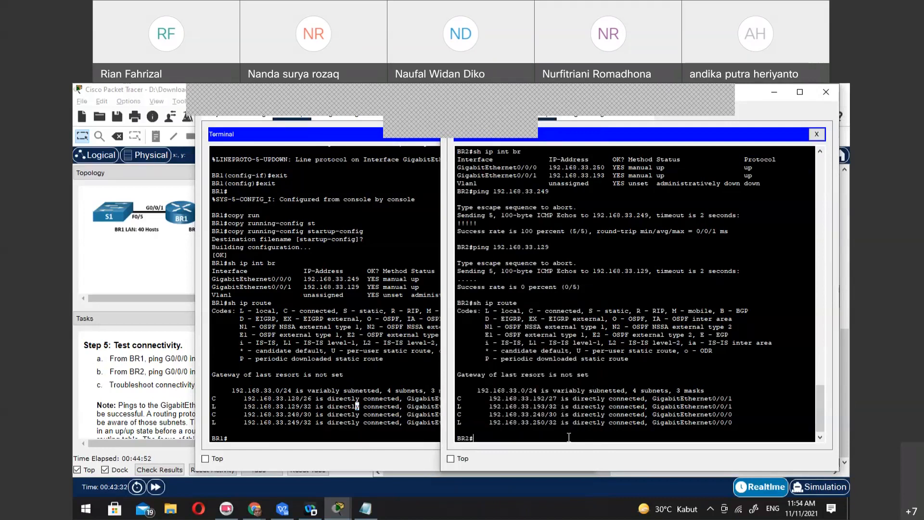
left_click(307, 435)
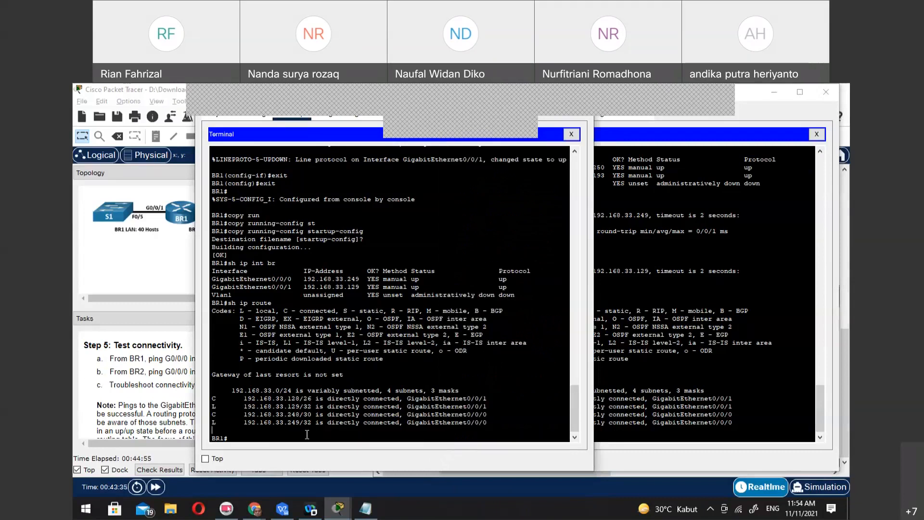
left_click(132, 408)
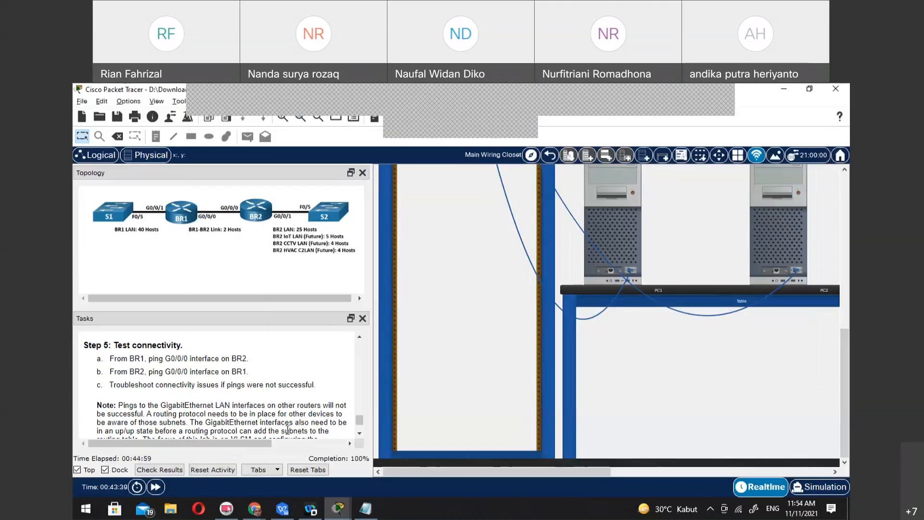
mouse_move(338, 508)
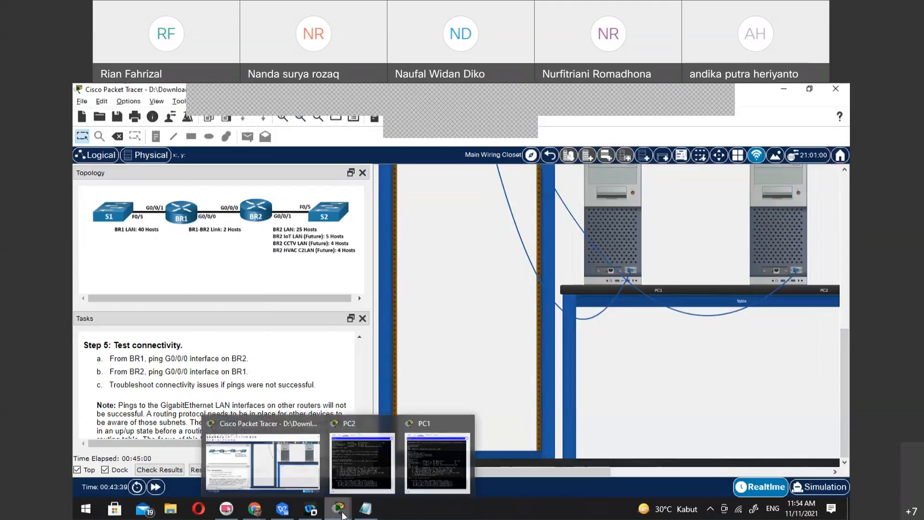
left_click(433, 456)
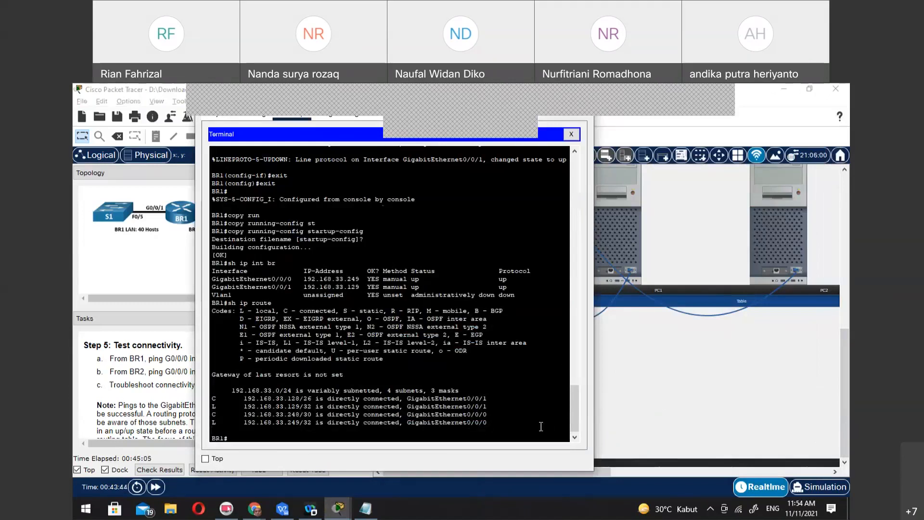
left_click(136, 404)
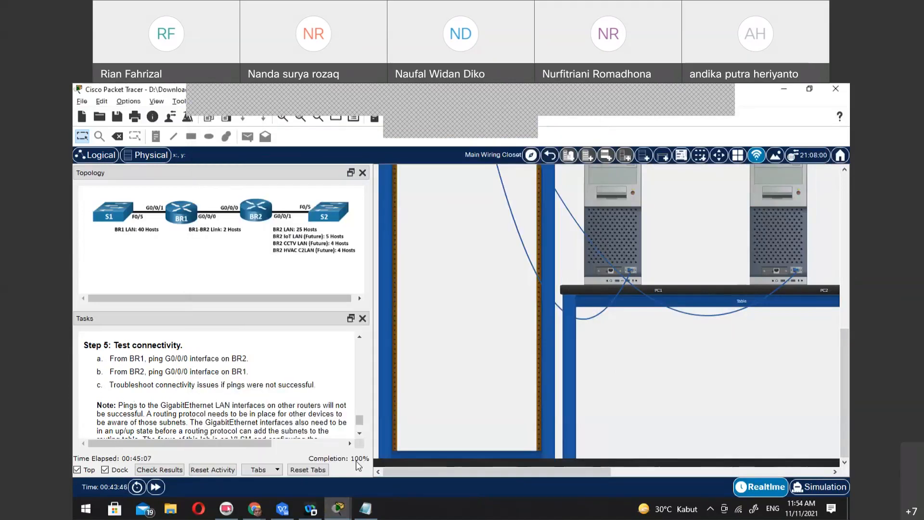
Try to ping the incomplete address "192.168." from BR1 in PC1's terminal
mouse_move(338, 509)
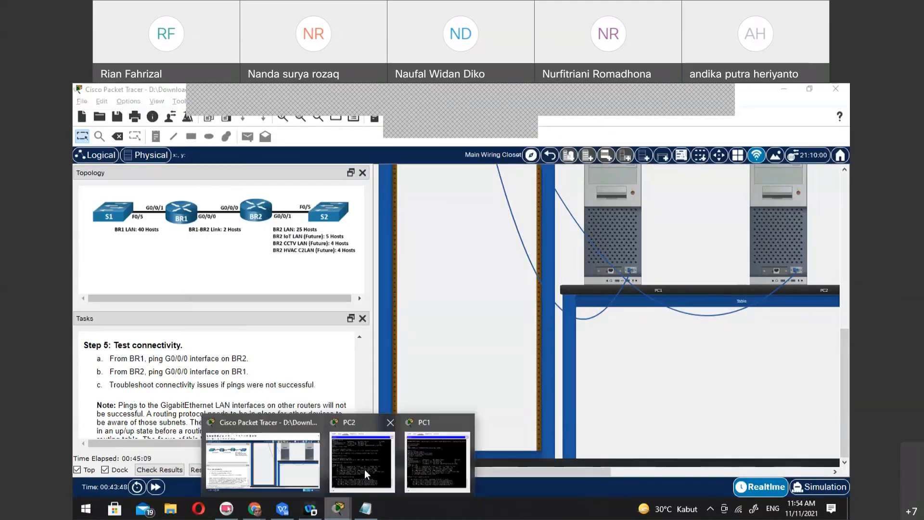
left_click(438, 466)
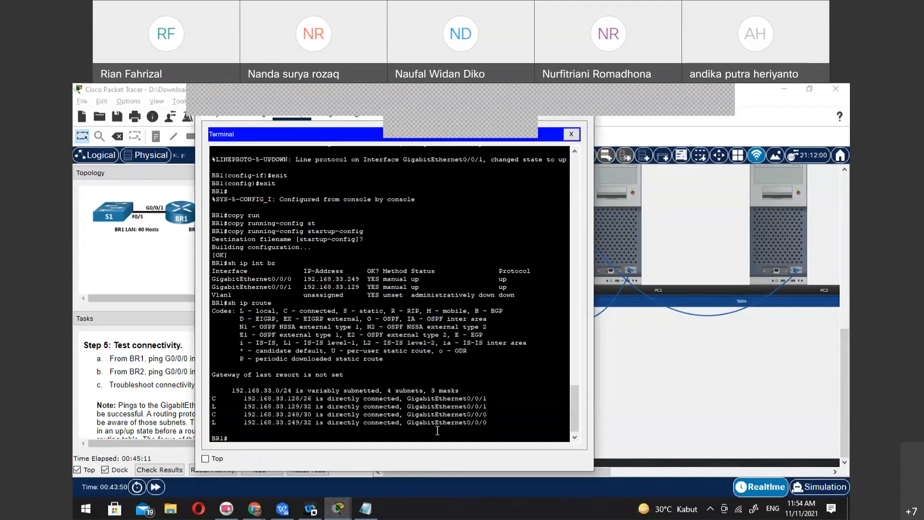
type("ping 192.168.")
key("Return")
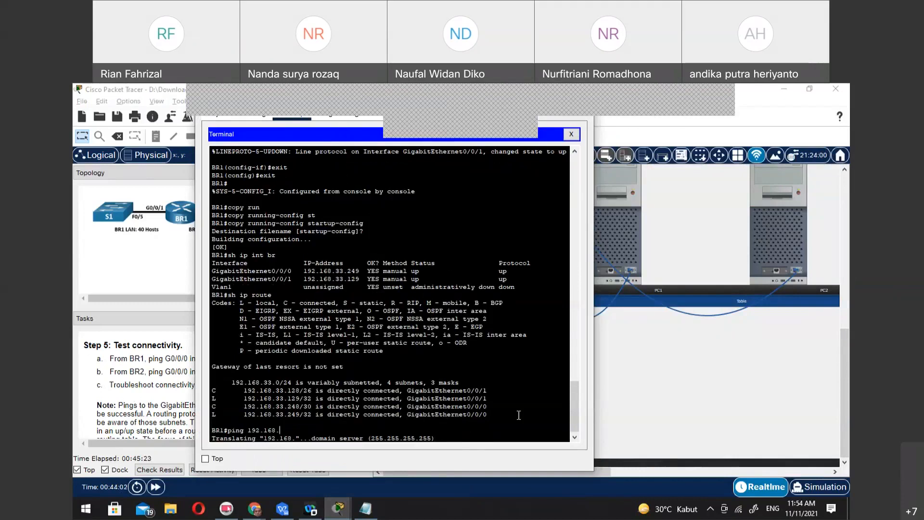
left_click_drag(574, 410, 573, 426)
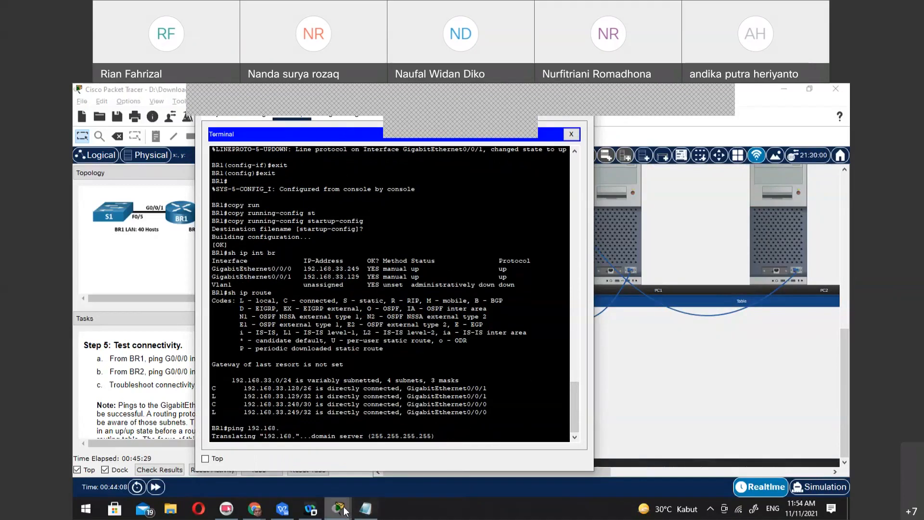
Switch to PC2's terminal and ping BR2's own G0/0/1 address 192.168.33.193
mouse_move(345, 511)
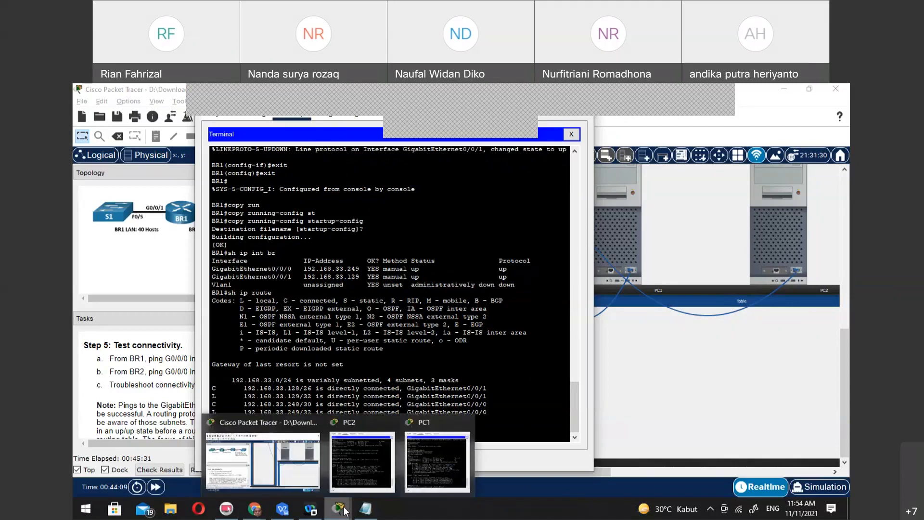
left_click(345, 511)
type("ping 192.1368.")
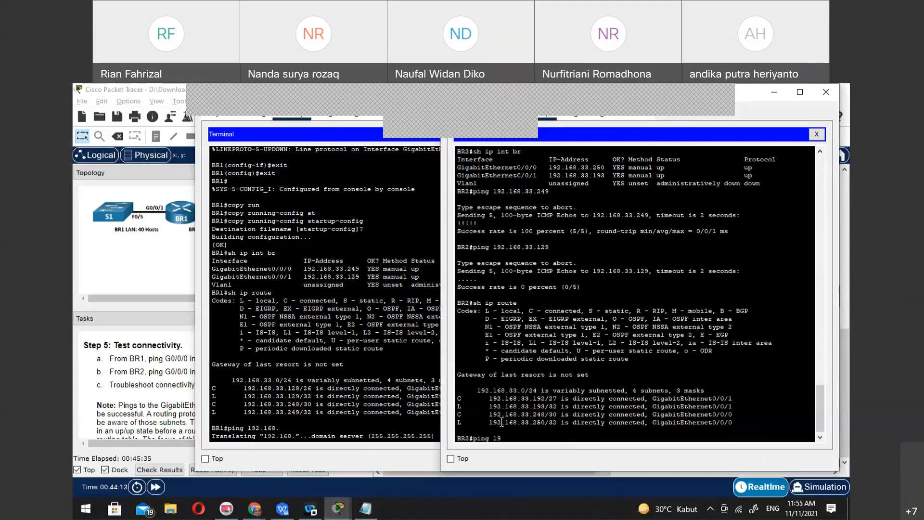
key("BackSpace")
key("BackSpace")
key("BackSpace")
type("68.33")
key("BackSpace")
type("193")
key("Return")
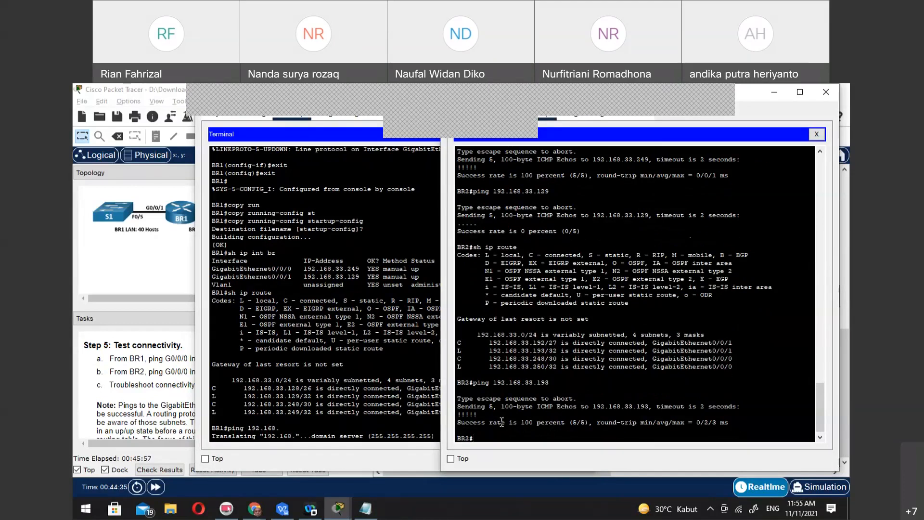
Repeat the ping from BR2 to BR1's LAN interface address 192.168.33.129
key("Up")
key("BackSpace")
key("BackSpace")
type("29")
key("Return")
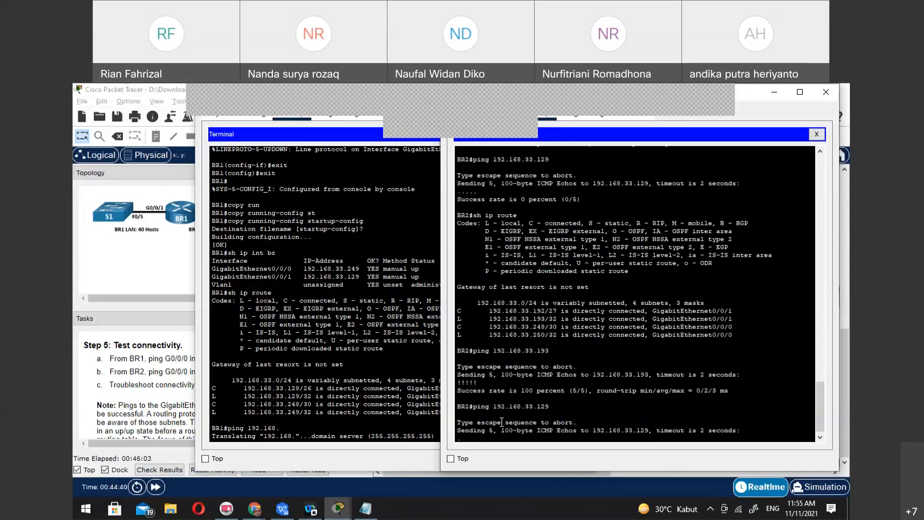
Close PC1's terminal and reopen it with the default port configuration, then return to PC2's terminal
left_click(266, 300)
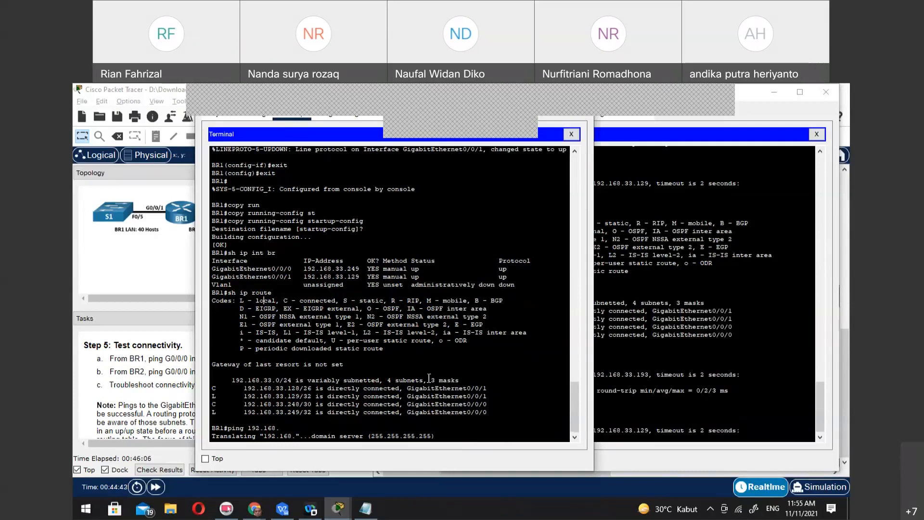
left_click(572, 134)
left_click(412, 175)
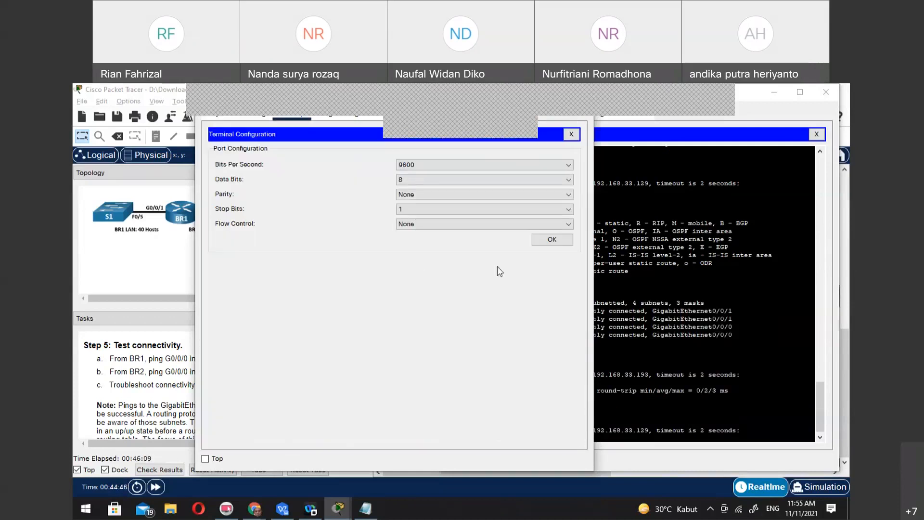
left_click(541, 241)
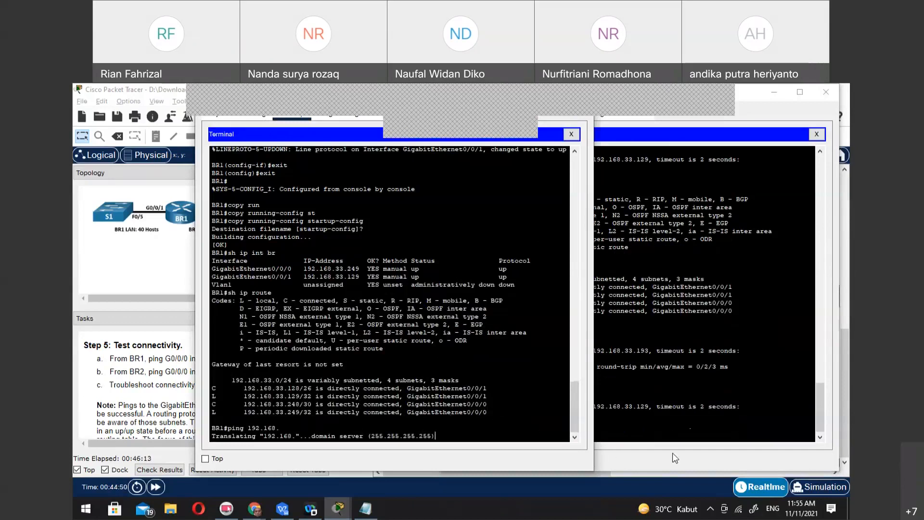
left_click(668, 424)
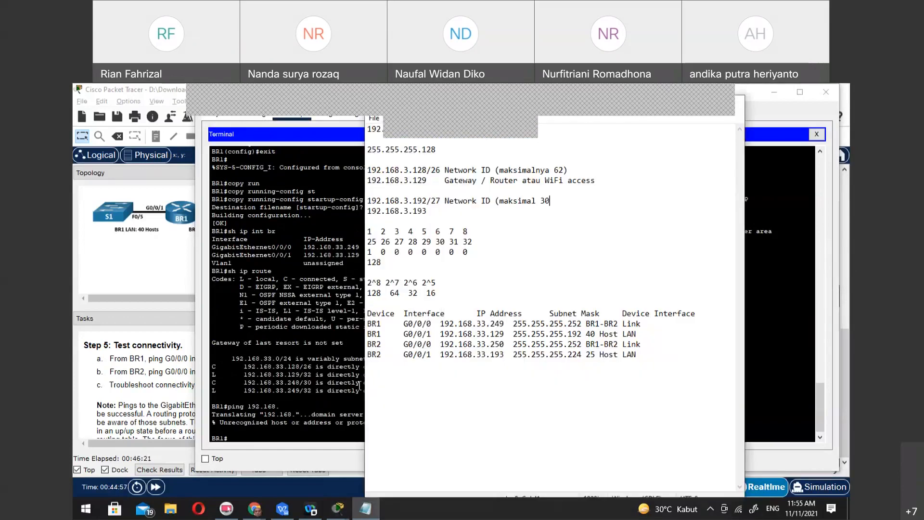
Check the BR1-BR2 link addresses in the Notepad plan and ping BR1's G0/0/0 address 192.168.33.249 from BR2 in PC2's terminal
left_click(366, 508)
left_click_drag(441, 323, 498, 324)
left_click_drag(441, 344, 499, 344)
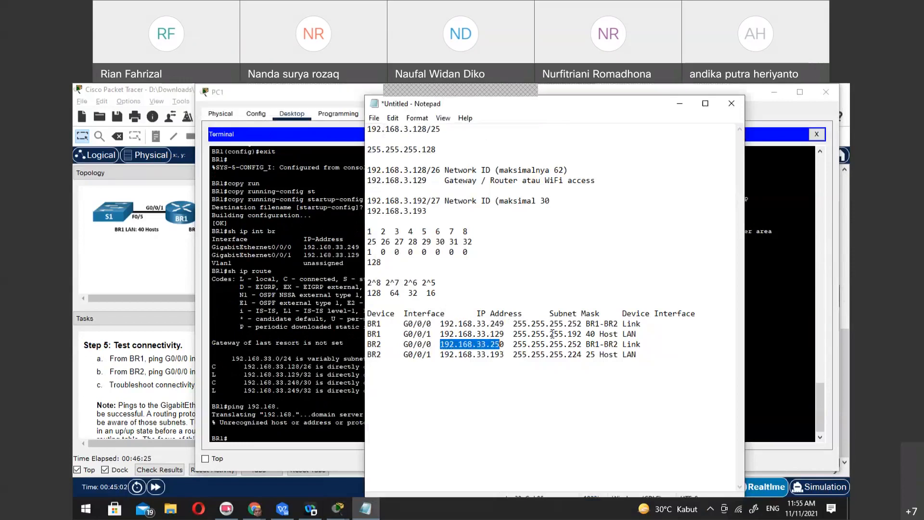
left_click(763, 407)
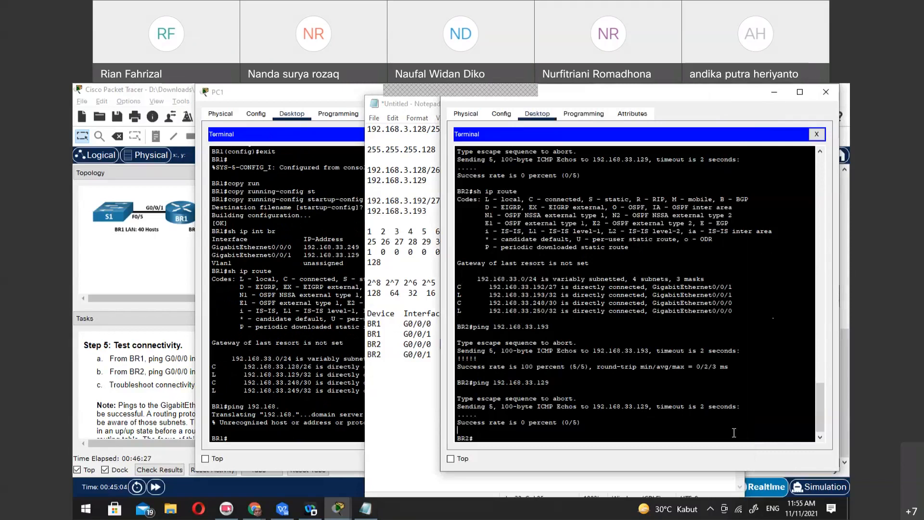
type("ping 192.168.33.")
type("249")
key("Return")
Ping BR2's own G0/0/0 address 192.168.33.250 from BR2
key("Up")
key("BackSpace")
type("50")
key("Return")
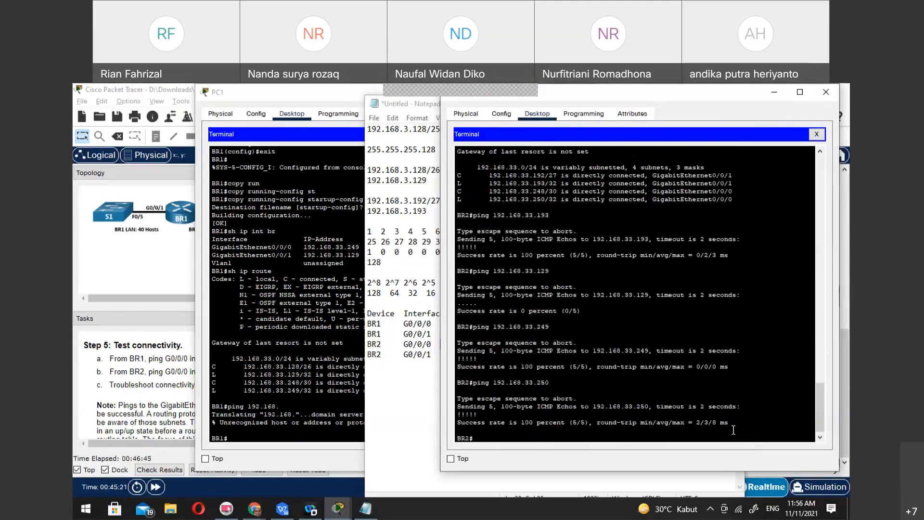
Switch to PC1's terminal and ping BR2's link address 192.168.33.250 from BR1
left_click(305, 423)
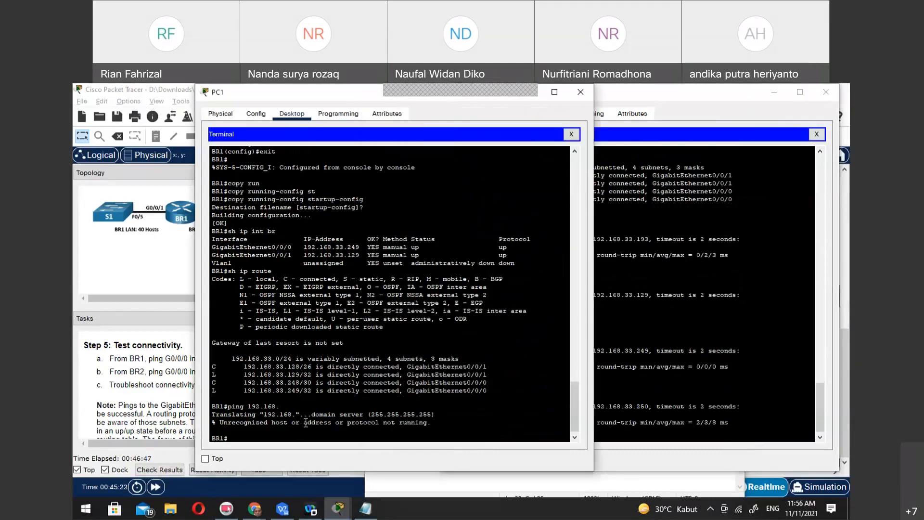
type("ping 192.168.33.250")
key("Return")
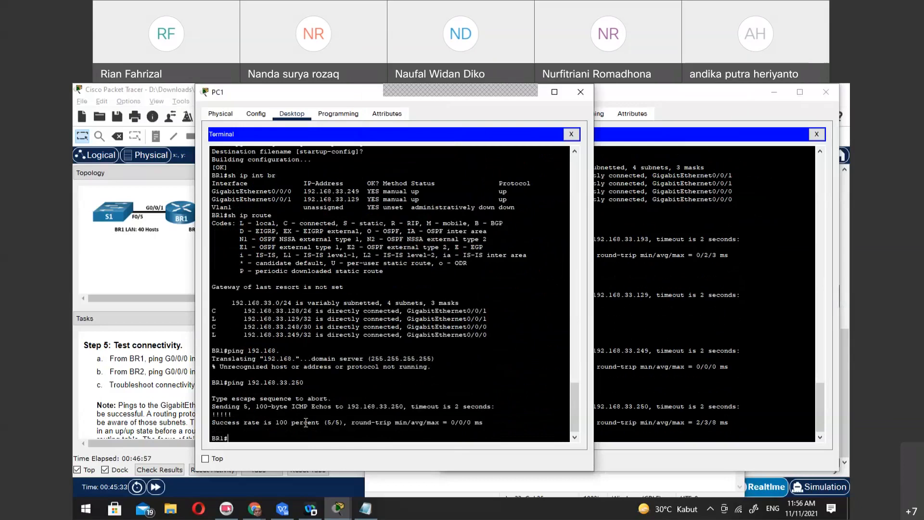
Check the LAN addresses in the Notepad plan and ping BR1's own G0/0/1 address 192.168.33.129 from BR1
key("Up")
left_click(366, 509)
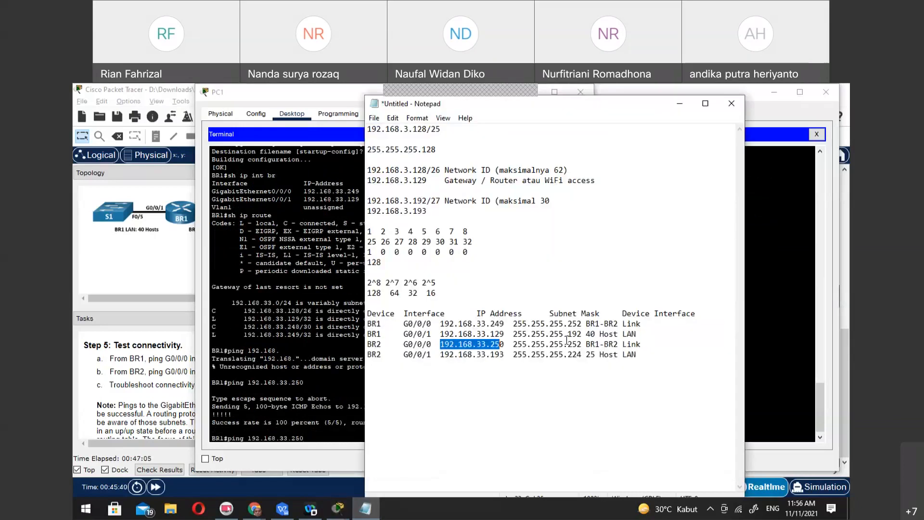
left_click(442, 333)
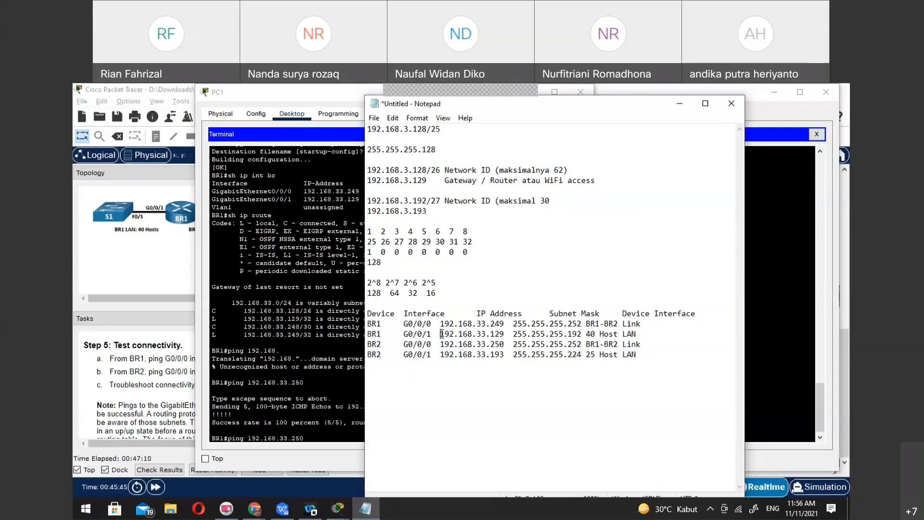
left_click(327, 437)
key("BackSpace")
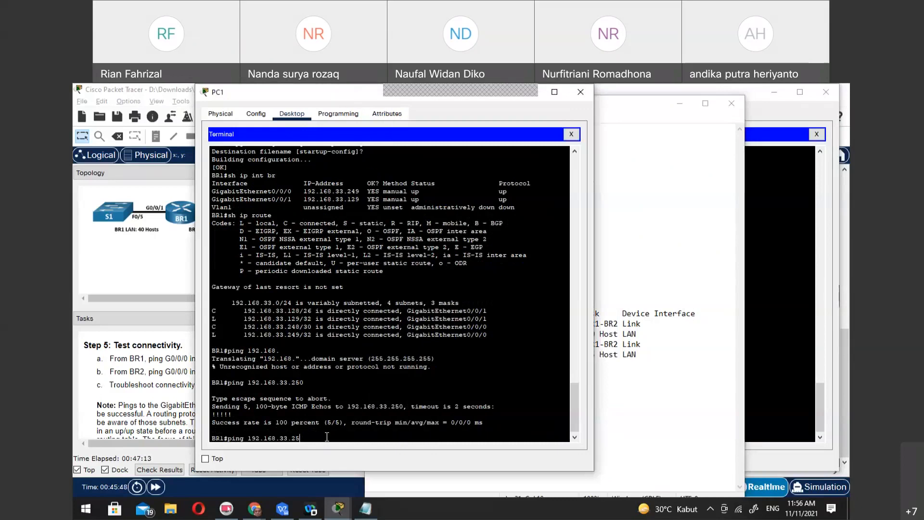
key("BackSpace")
type("129")
key("Return")
Ping BR2's G0/0/1 LAN address 192.168.33.193 from BR1
key("Up")
key("BackSpace")
key("BackSpace")
type("93")
key("Return")
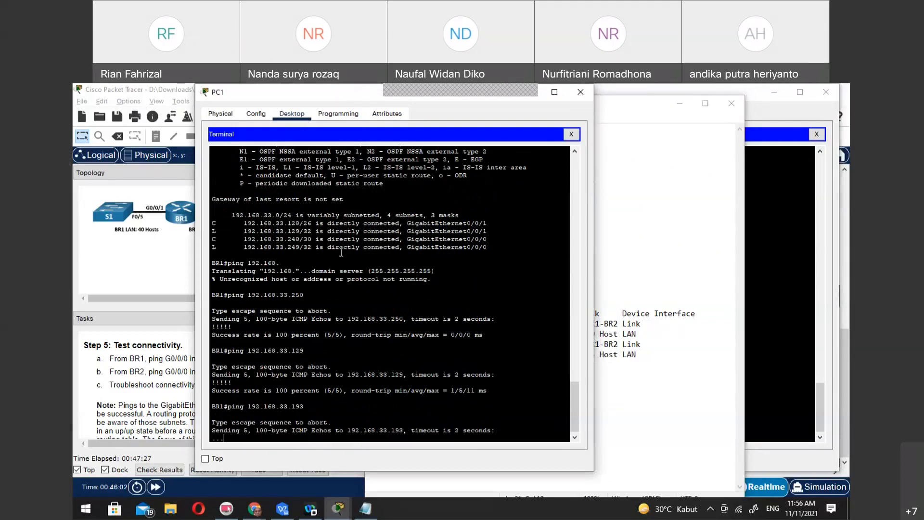
Return to the task instructions and read the Step 5 note on LAN pings and the Reflection Question
left_click(112, 395)
scroll(313, 398, "down", 2)
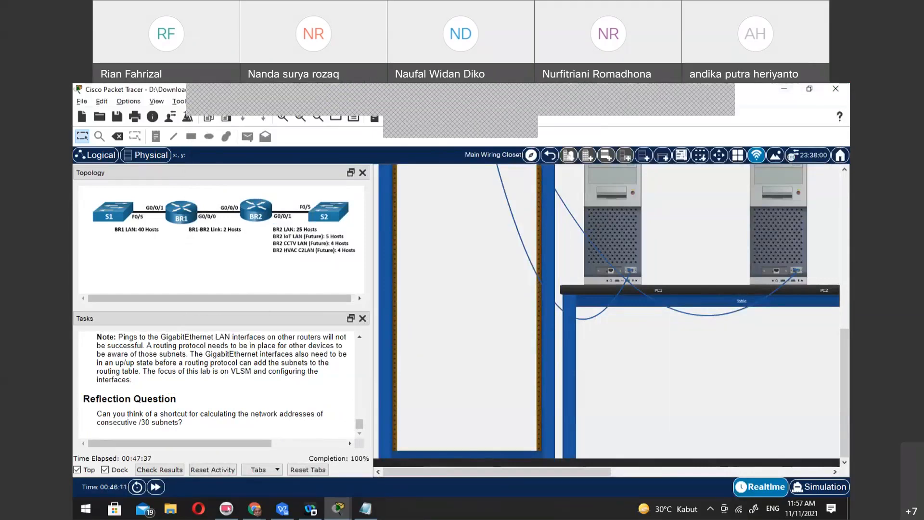
key("alt+Tab")
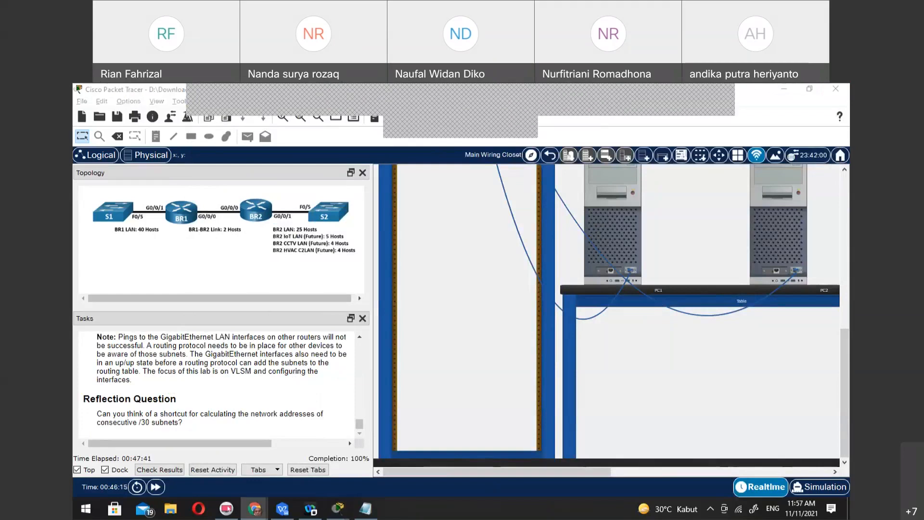
left_click(525, 96)
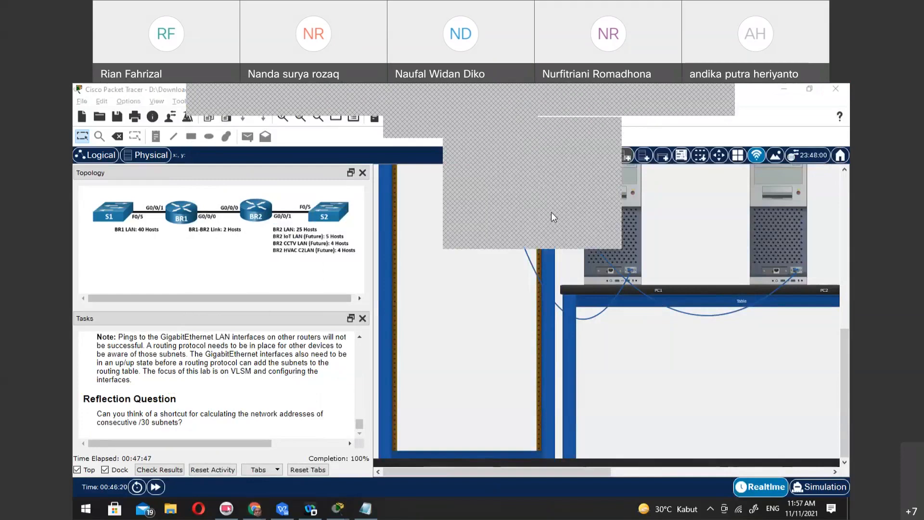